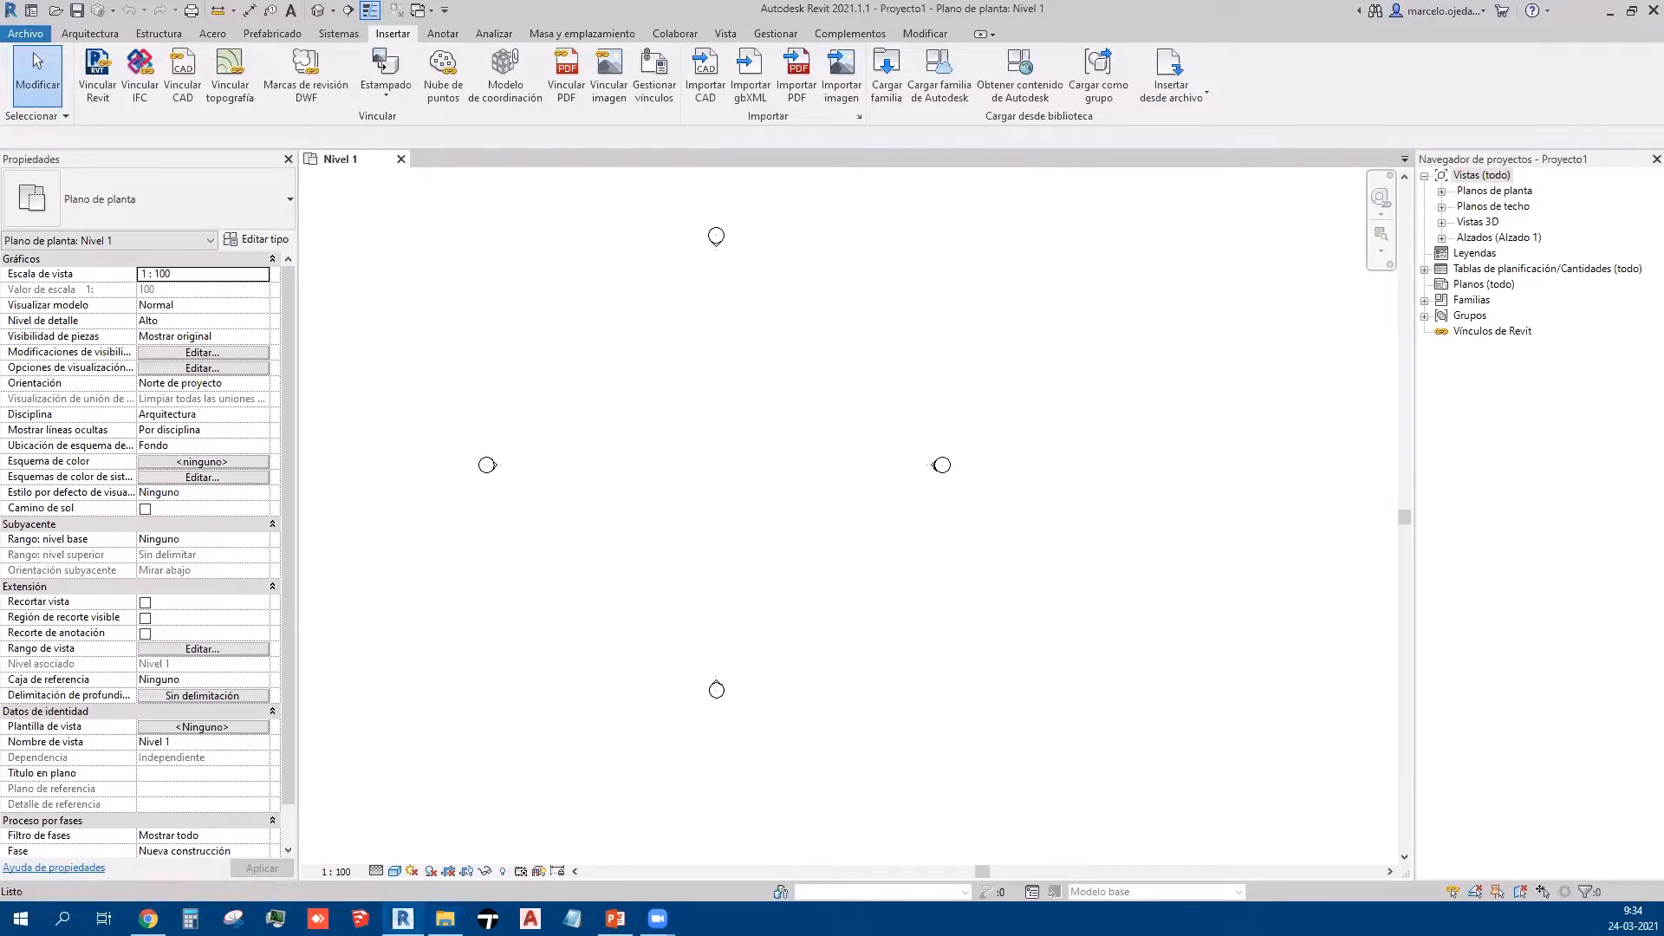
Step: Open the project CC EL TRANQUE COMPLETO__ in its 3D view
left_click(255, 650)
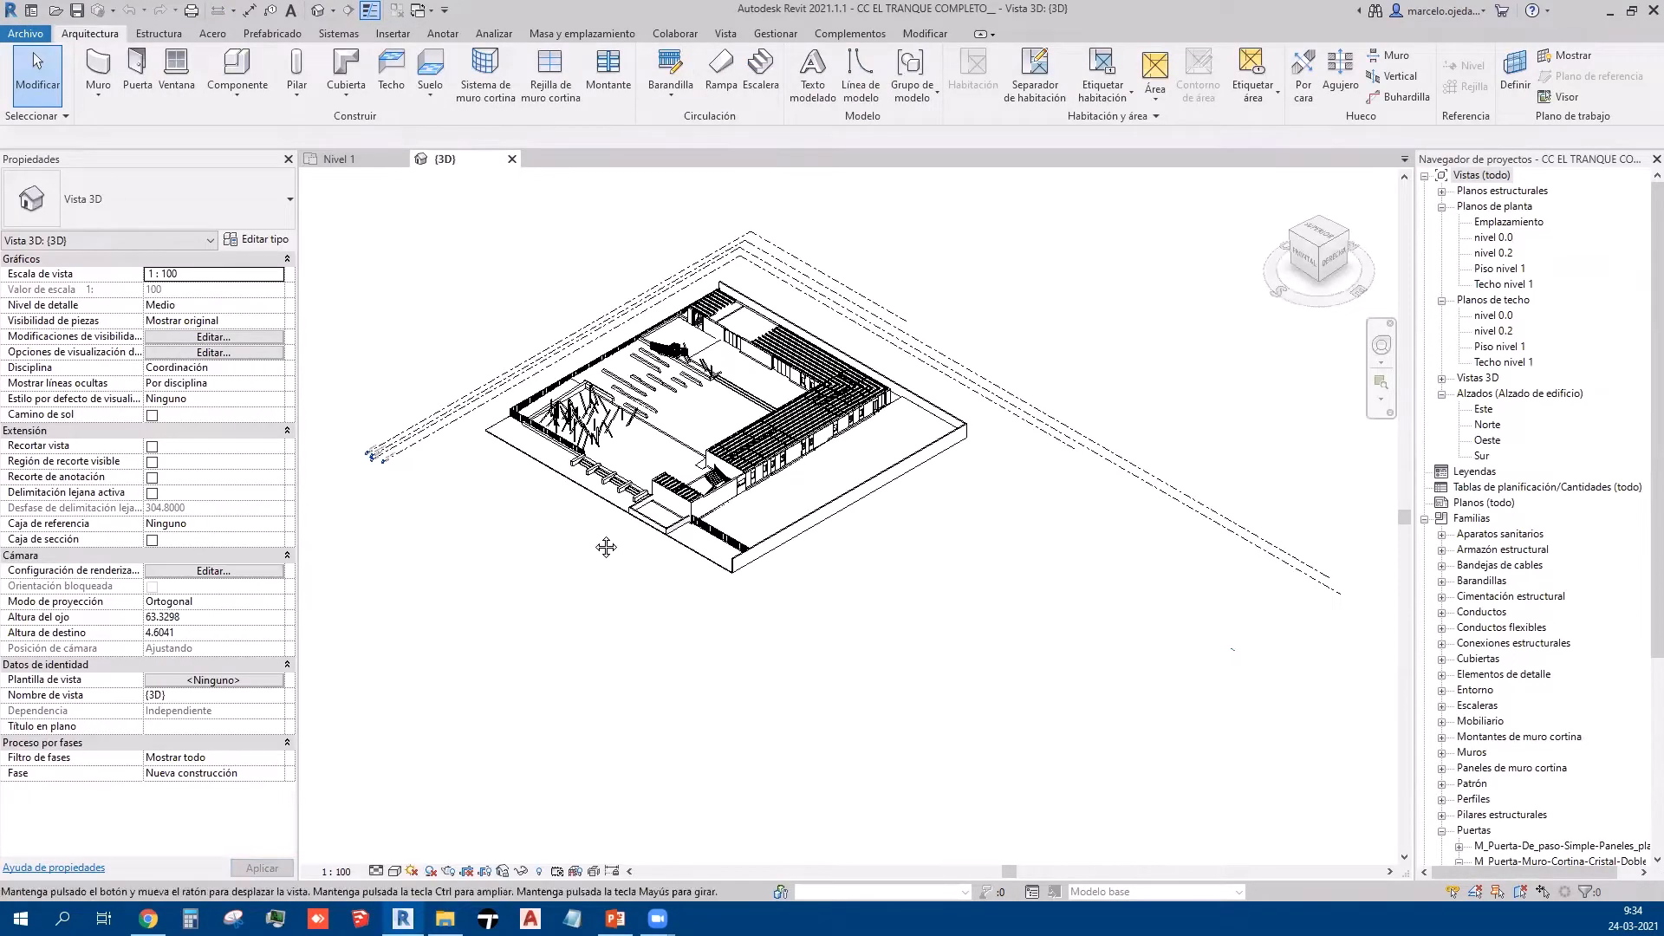
scroll(606, 564, "up", 3)
middle_click_drag(613, 583, 523, 585)
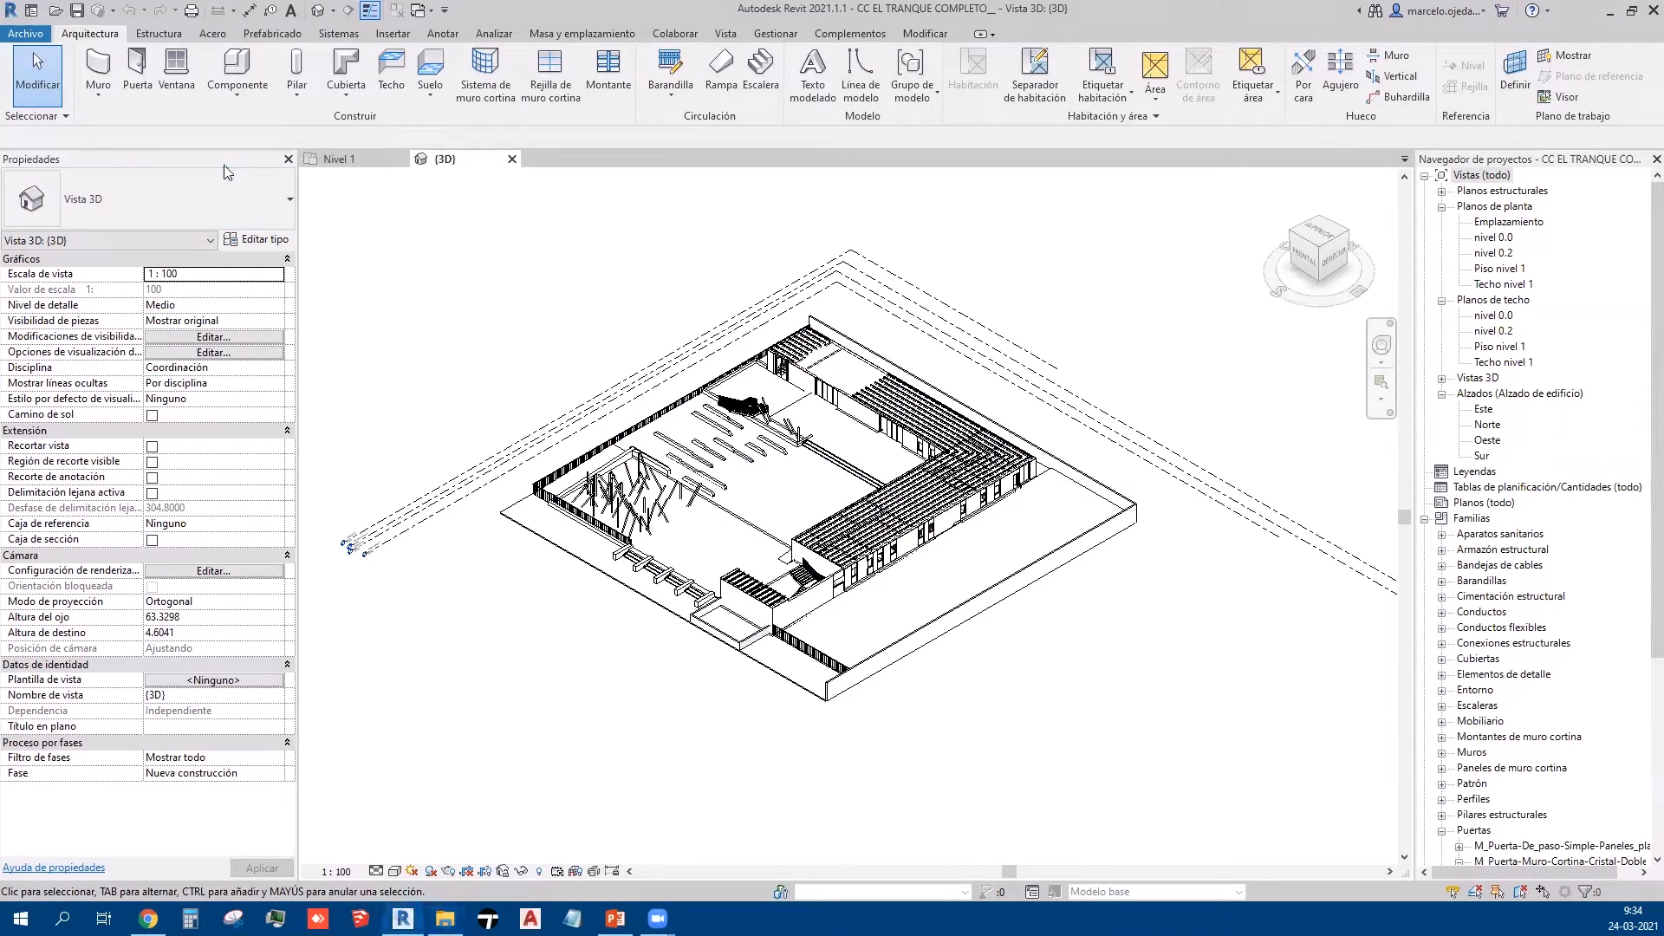
Step: Link the Revit model NIVEL 2 COMPLETO.rvt, positioned automatically from internal origin to internal origin
left_click(392, 32)
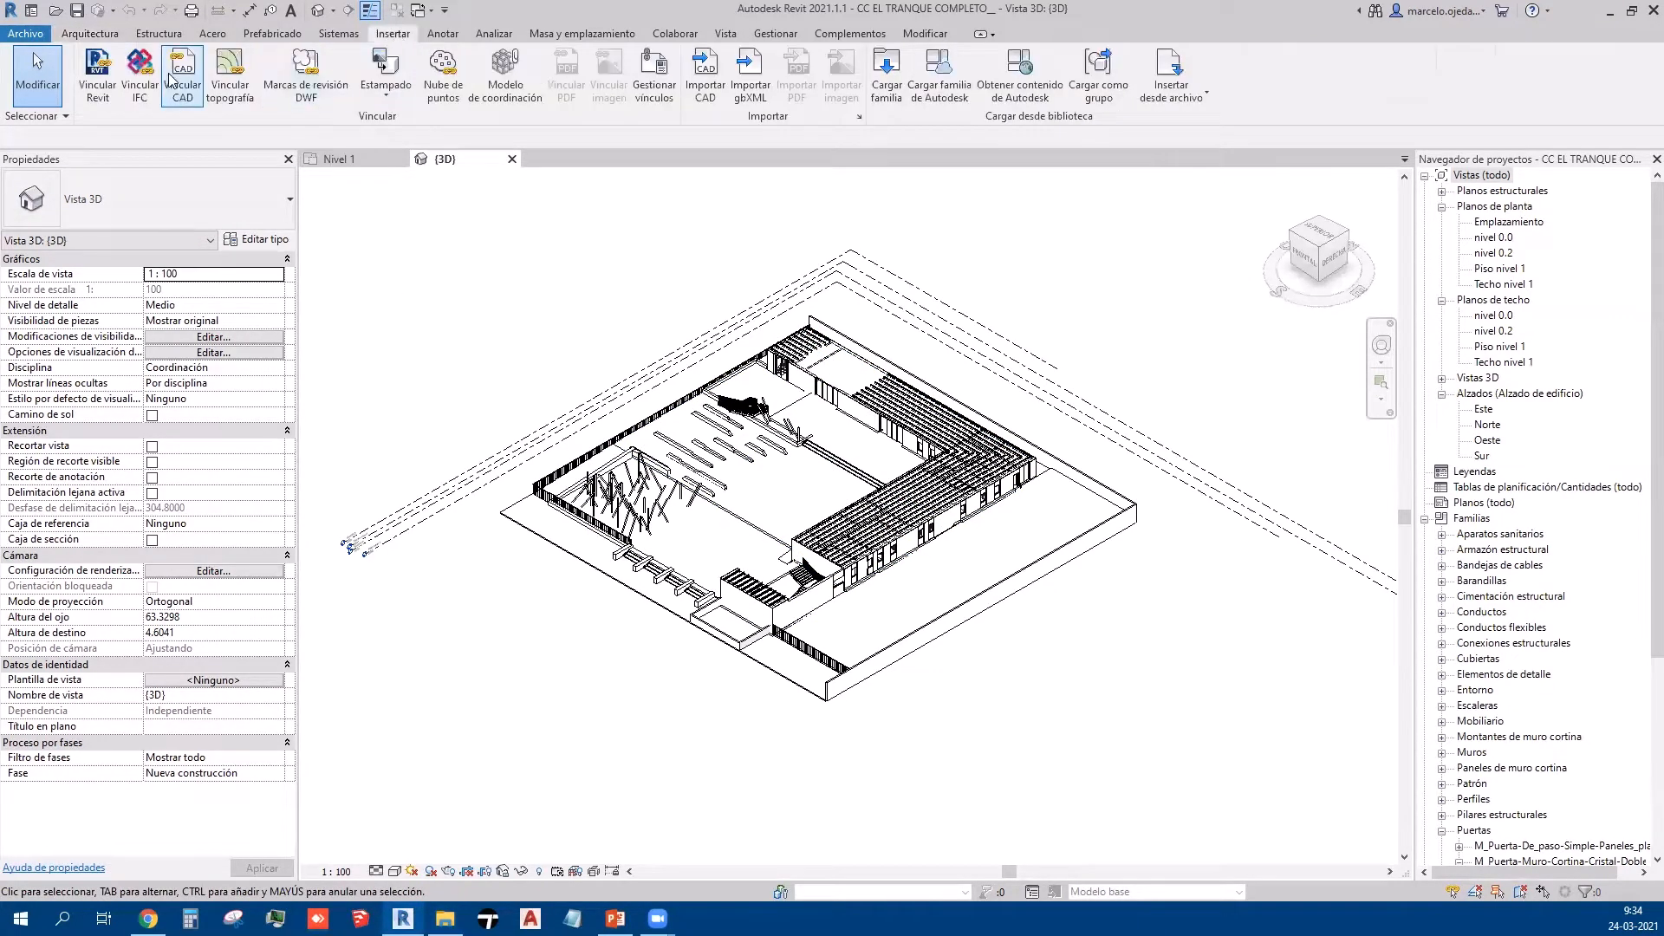
left_click(98, 78)
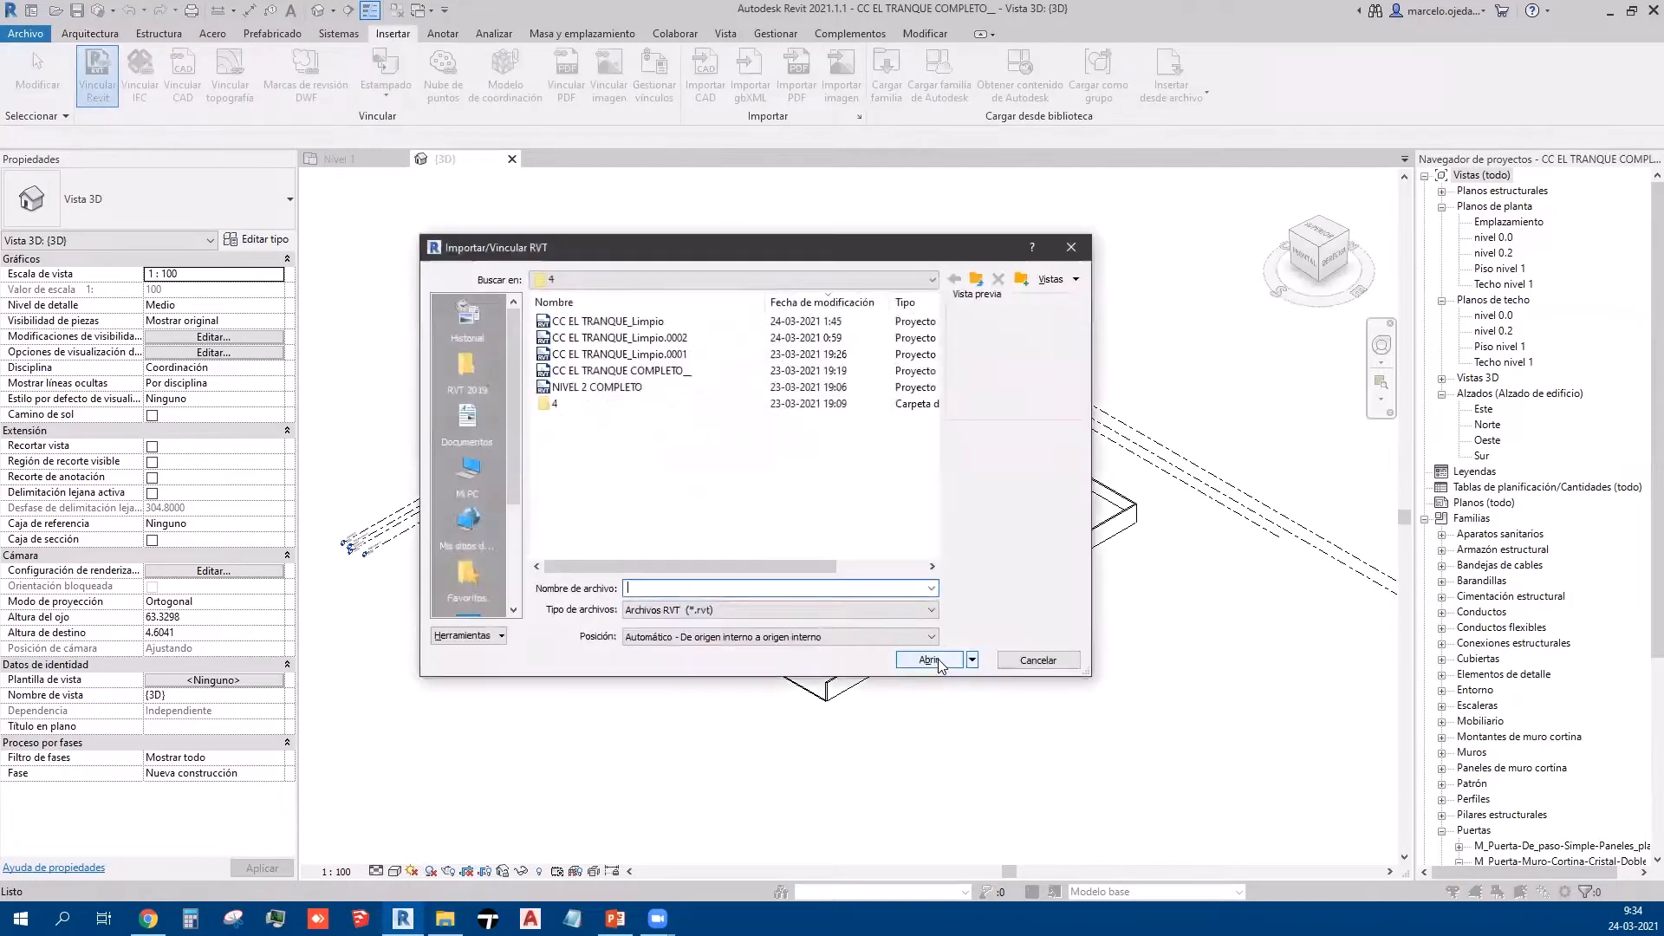
left_click(607, 387)
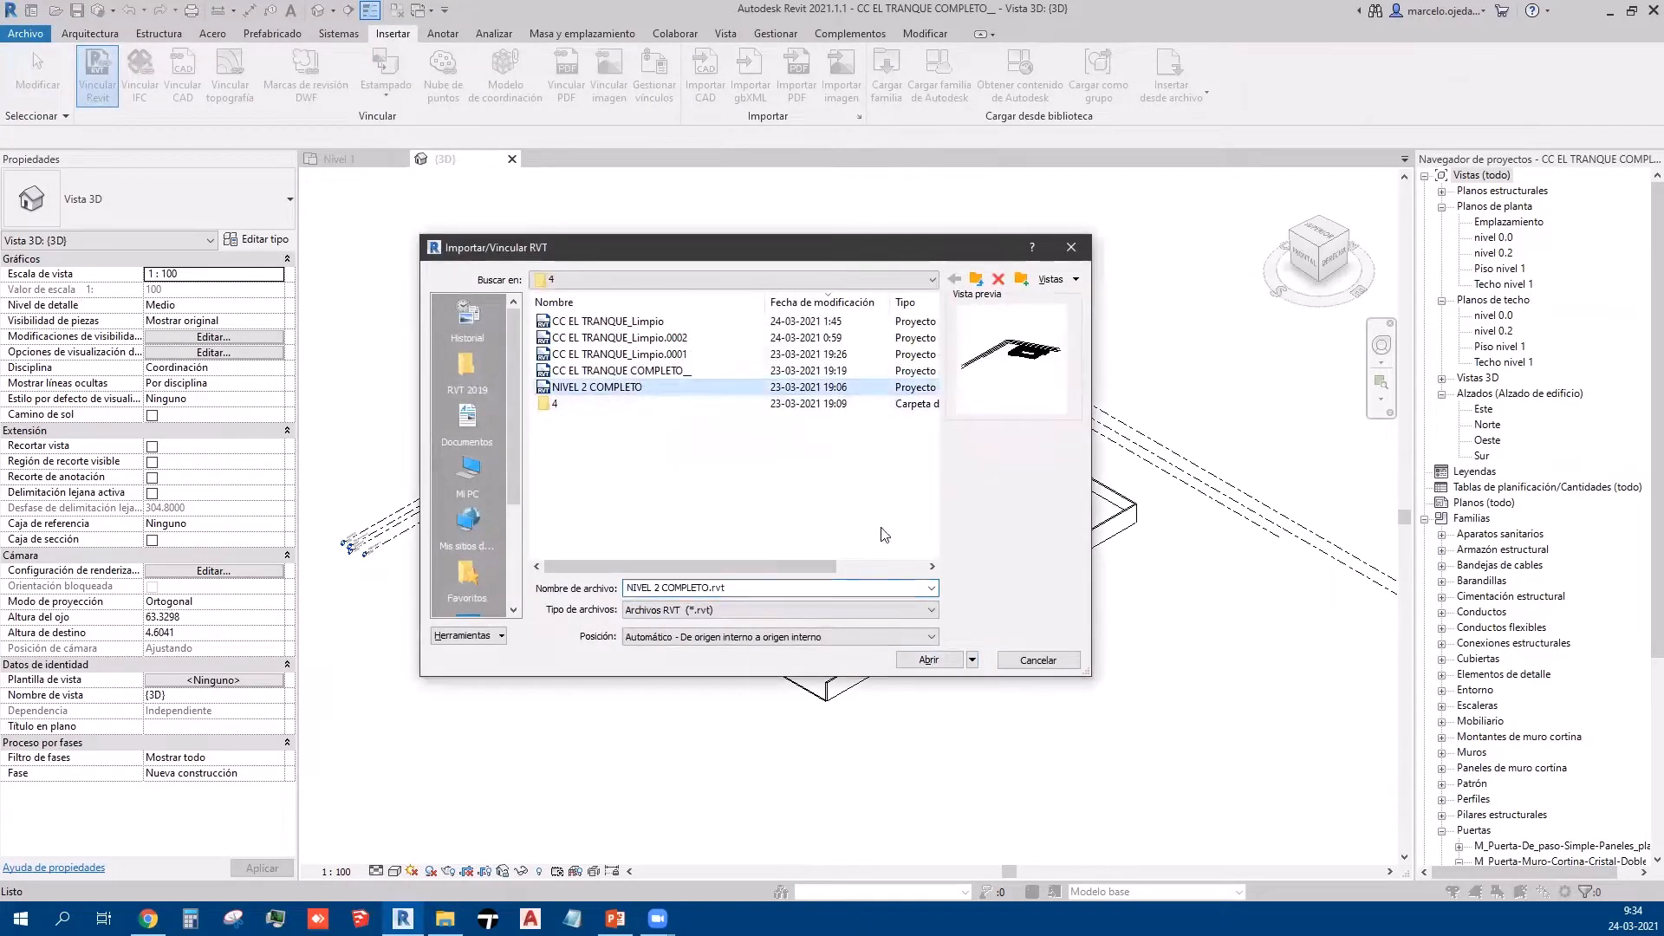
left_click(932, 660)
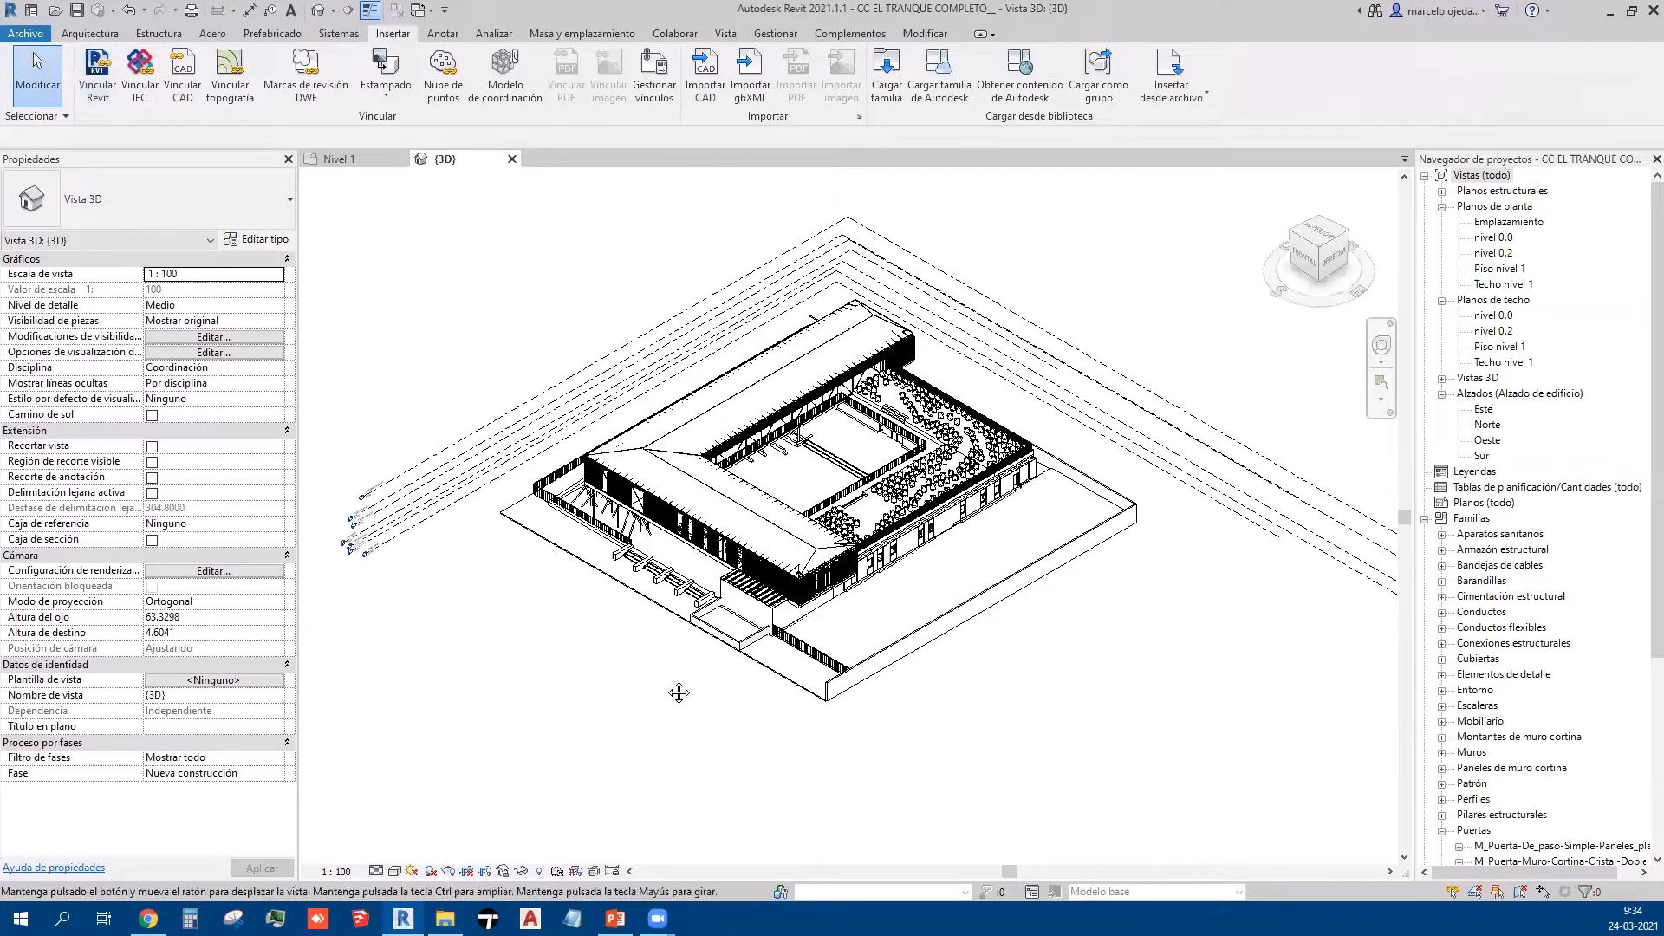
Step: Try to bind the linked NIVEL 2 COMPLETO model into the project, including attached details but no levels or grids
scroll(687, 642, "up", 4)
scroll(643, 613, "down", 3)
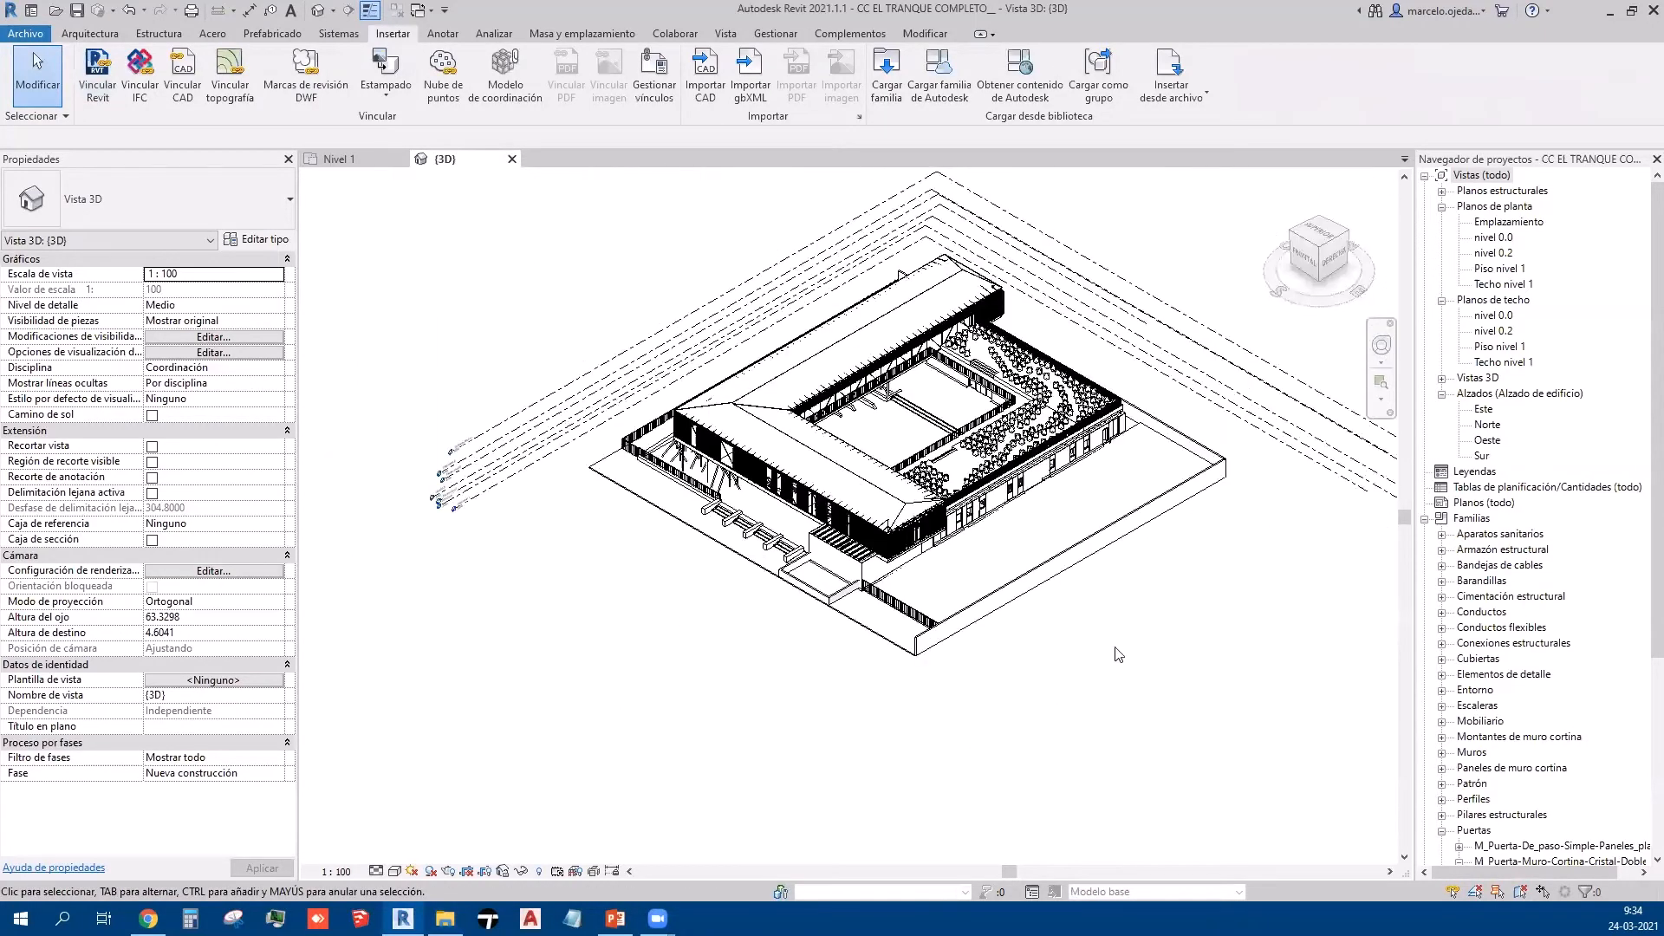
left_click(815, 438)
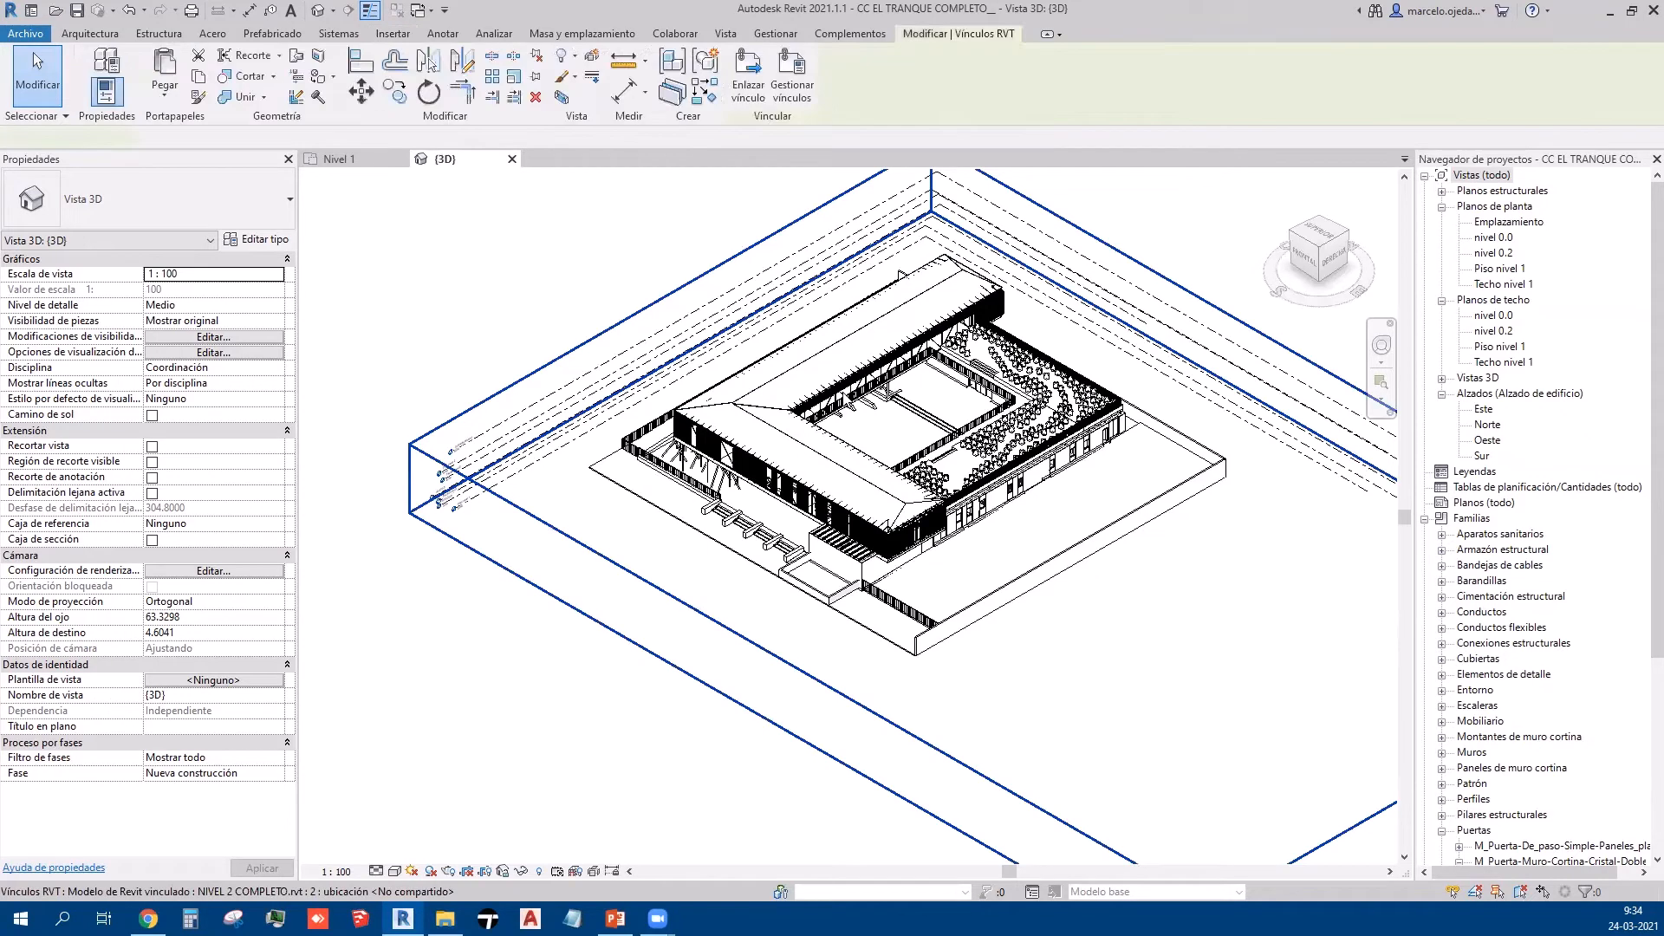
left_click(749, 86)
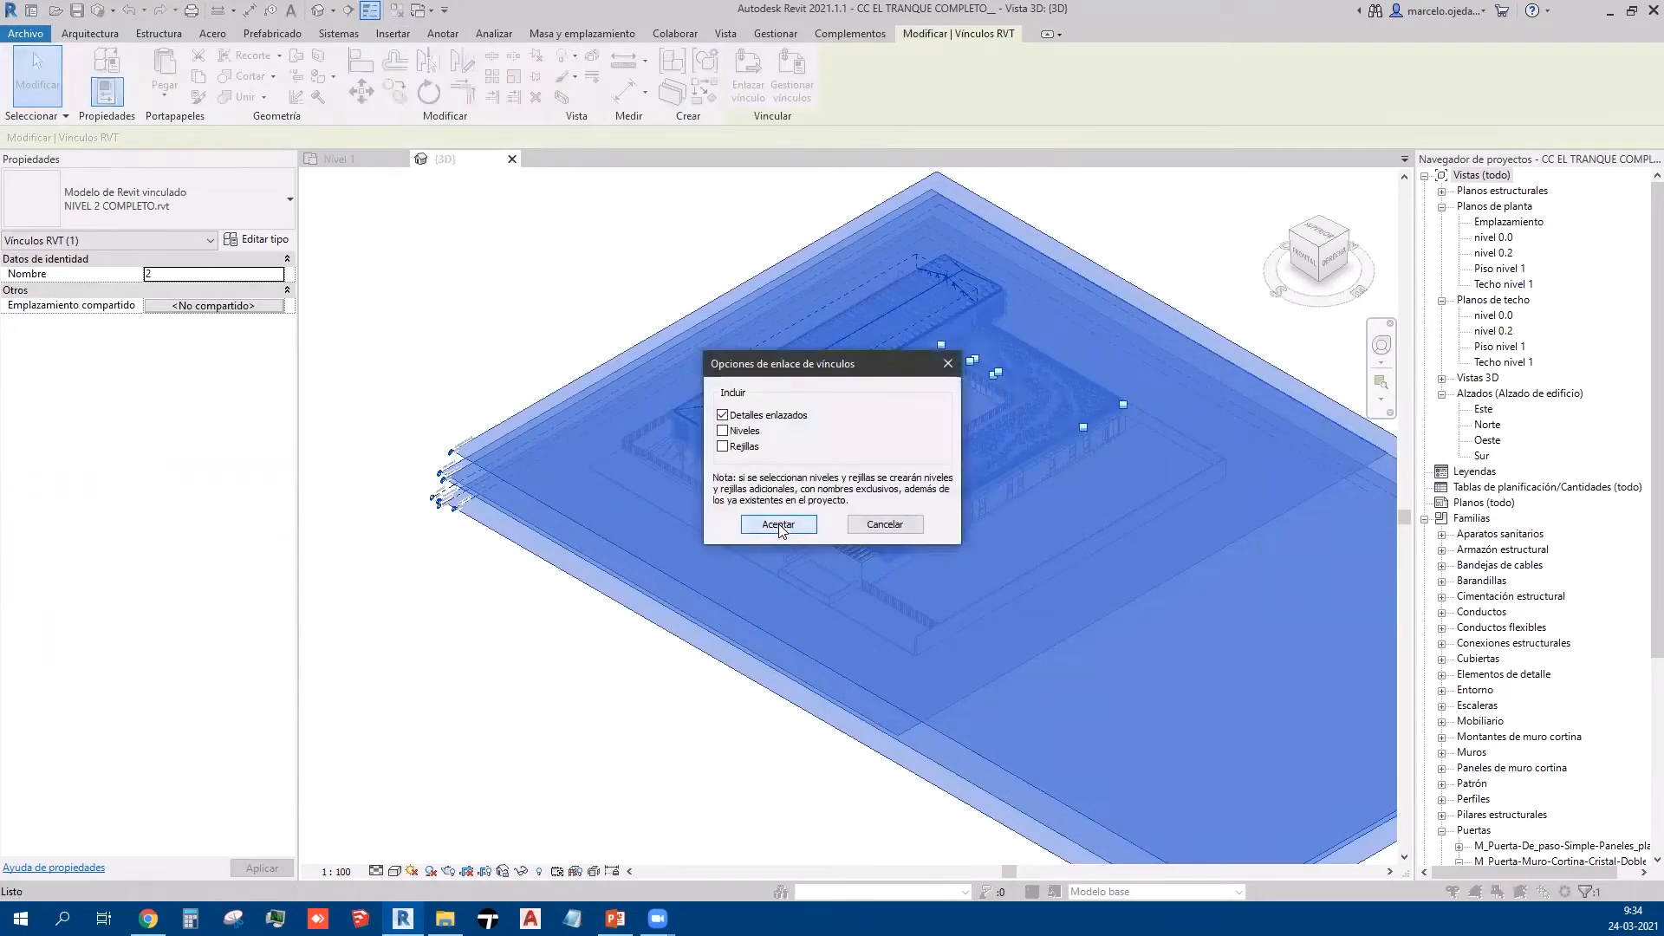
left_click(778, 523)
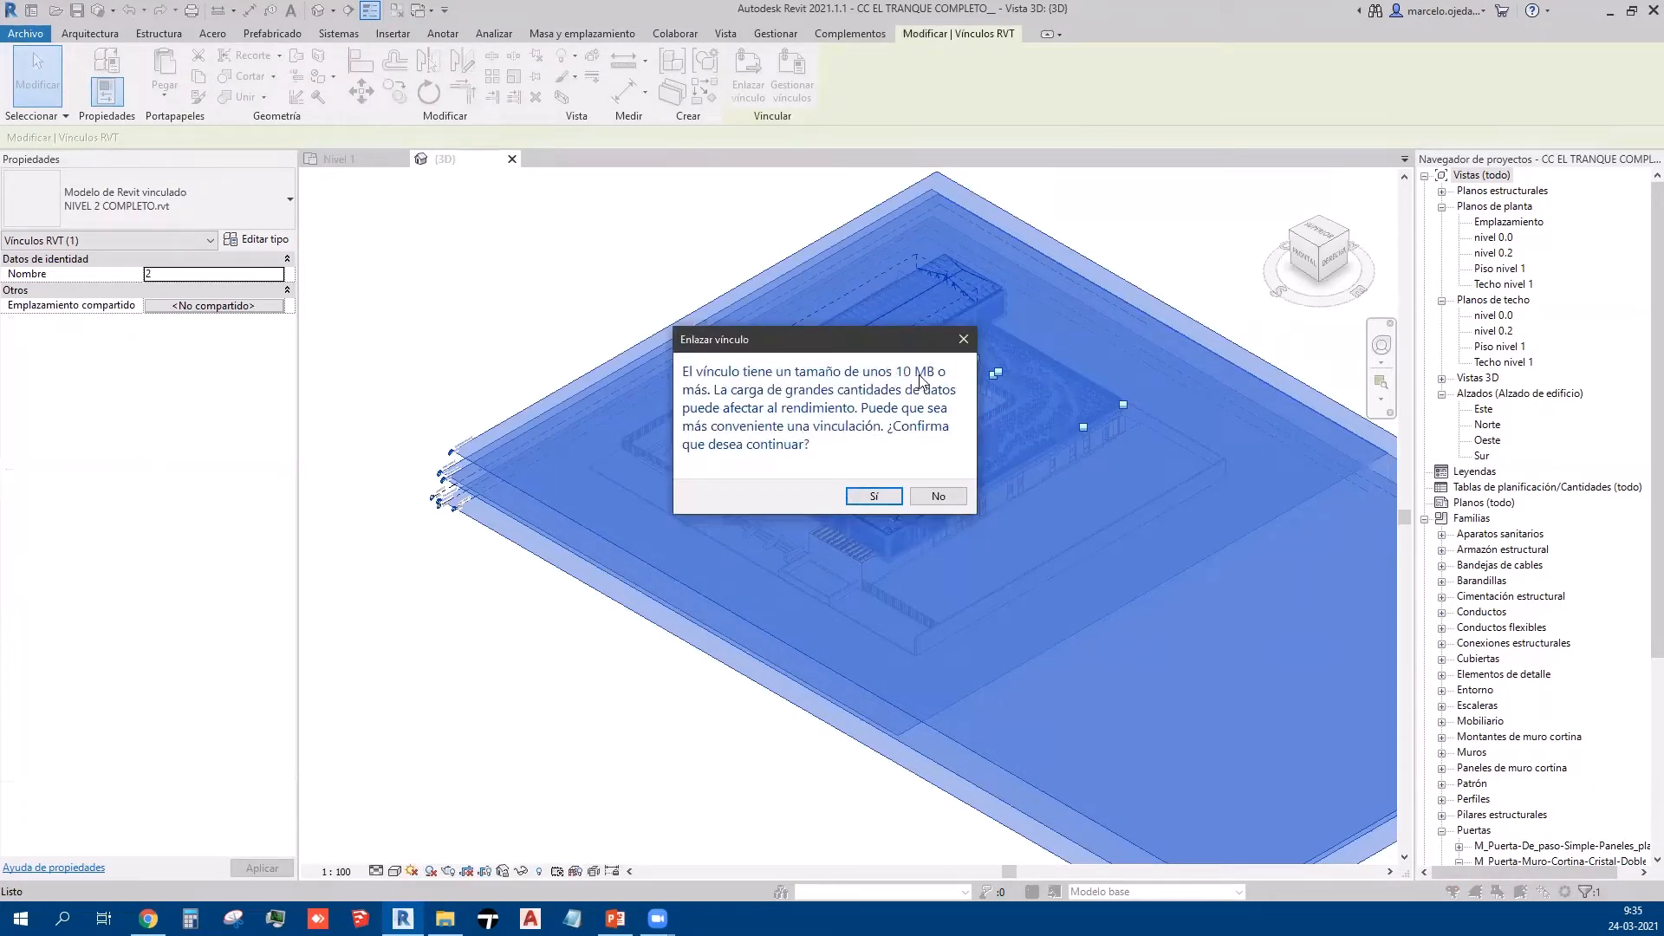
left_click(889, 500)
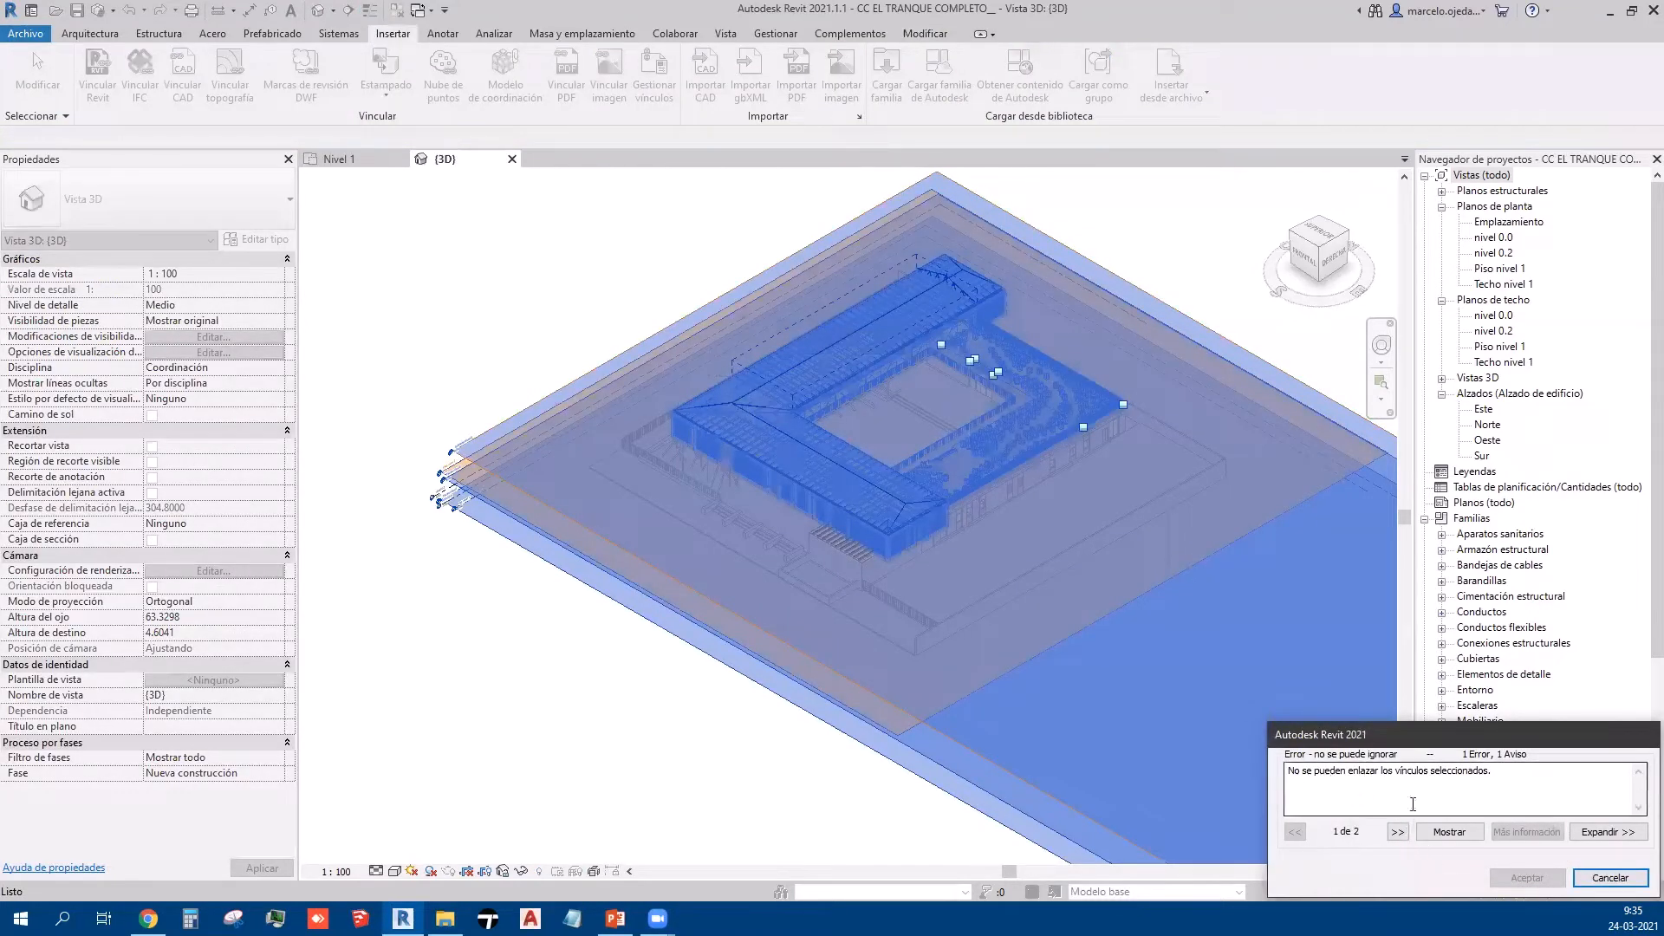
left_click(1449, 831)
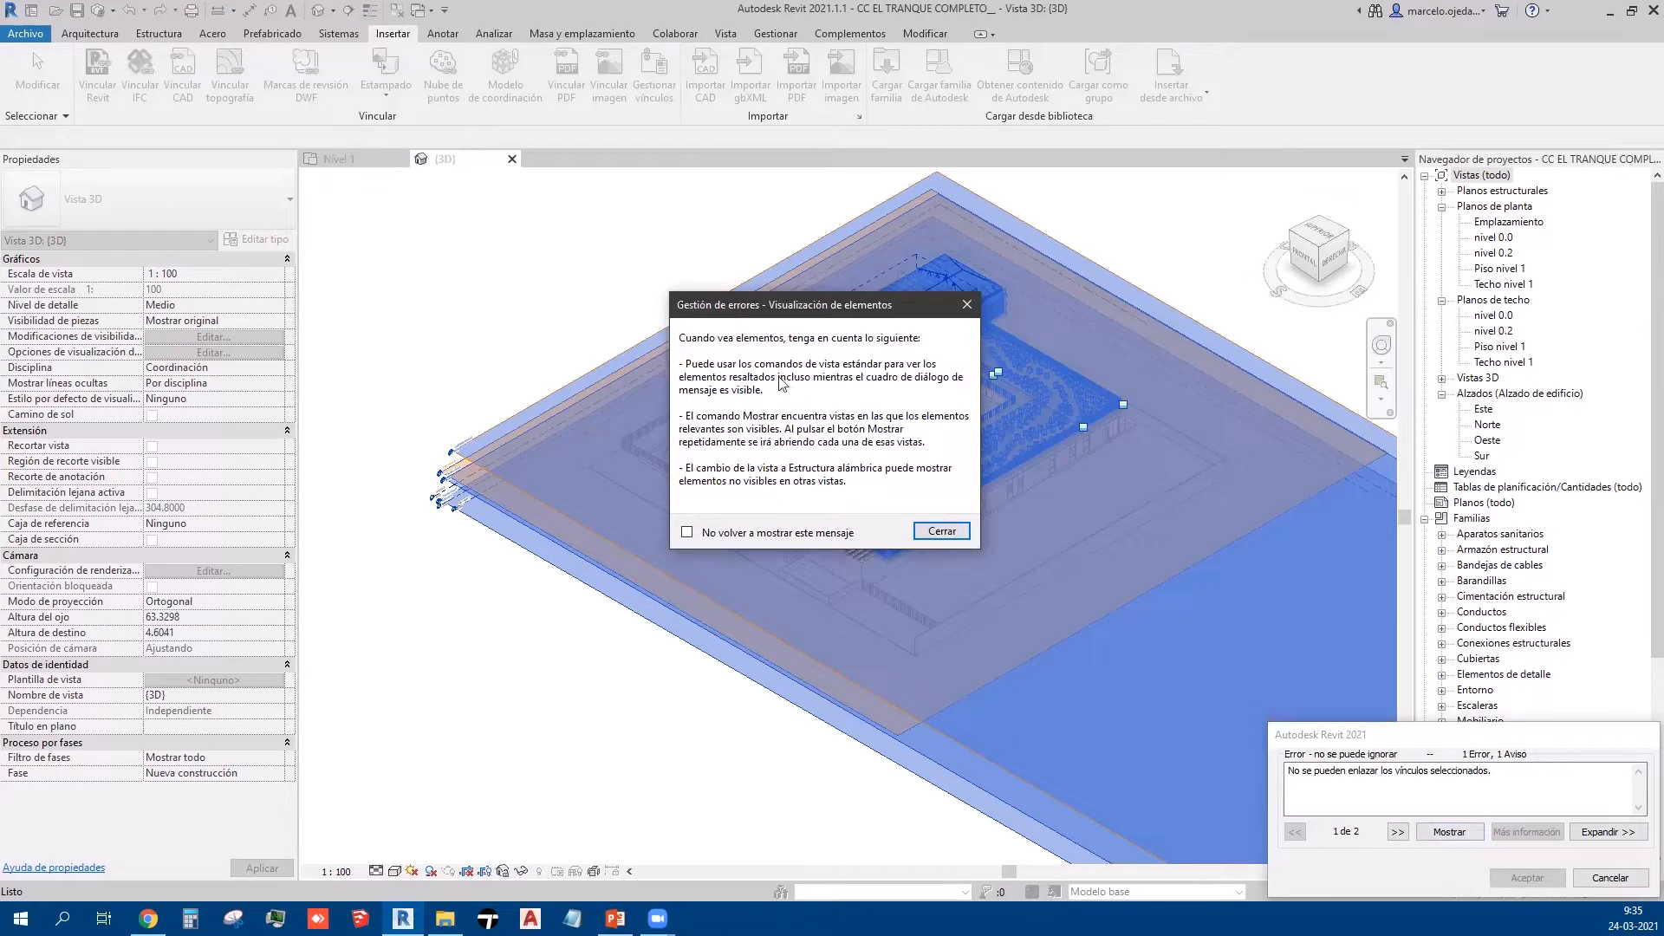
left_click(942, 530)
left_click(1610, 877)
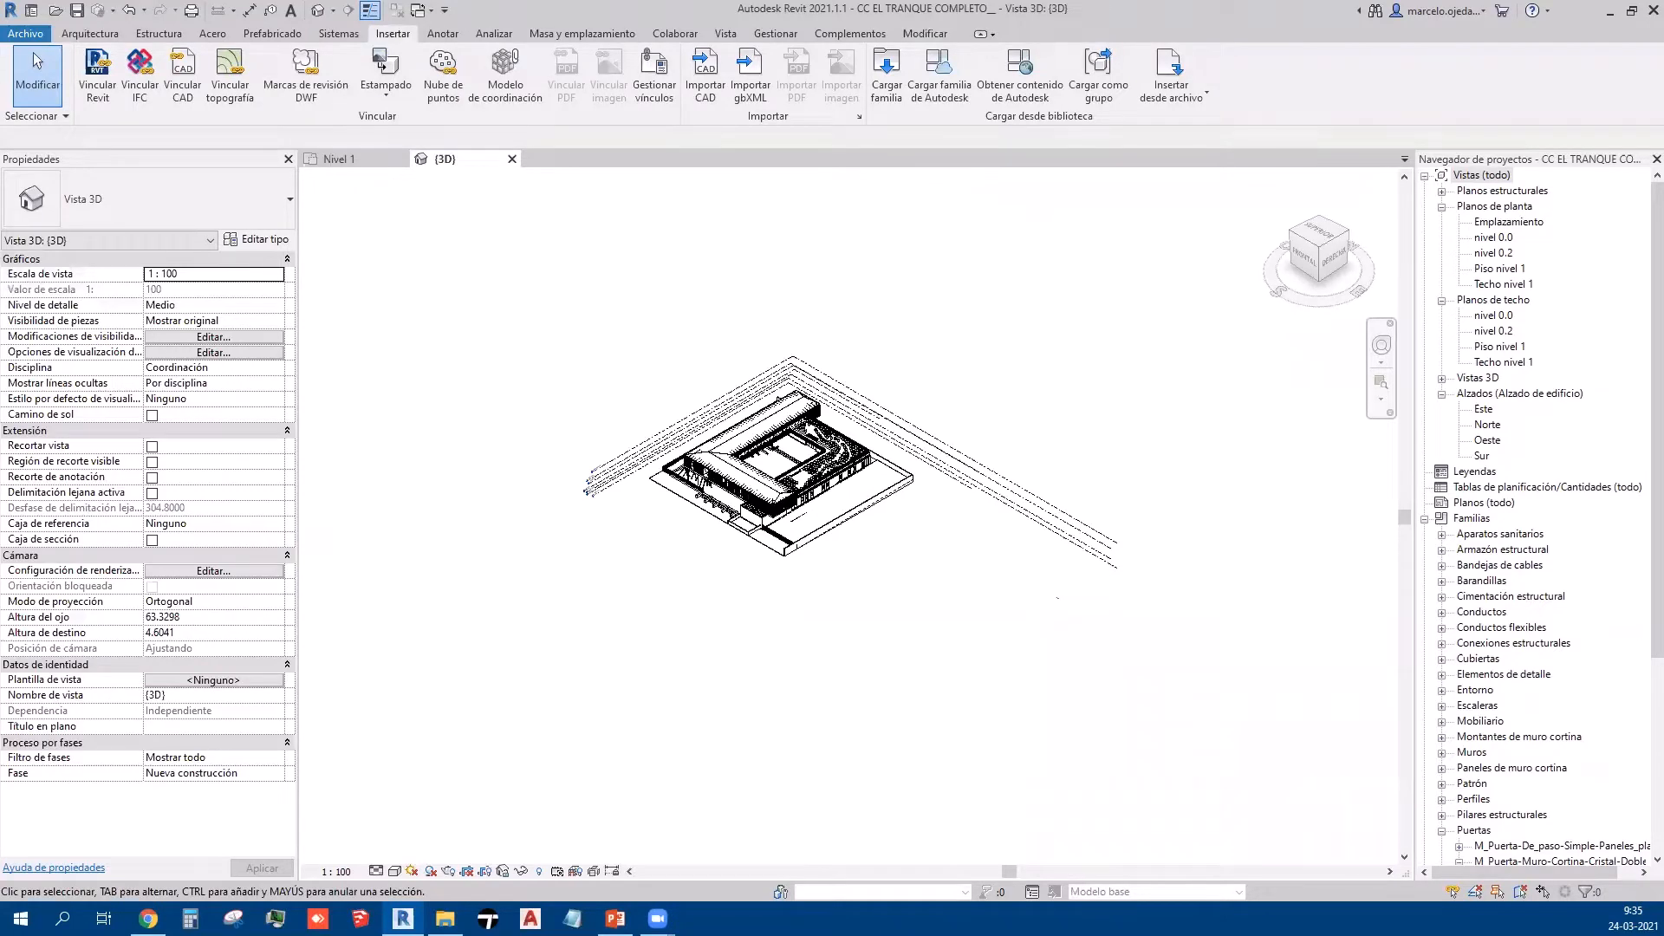
Step: Examine how the linked upper level sits on the lower building in the 3D view
scroll(772, 479, "up", 4)
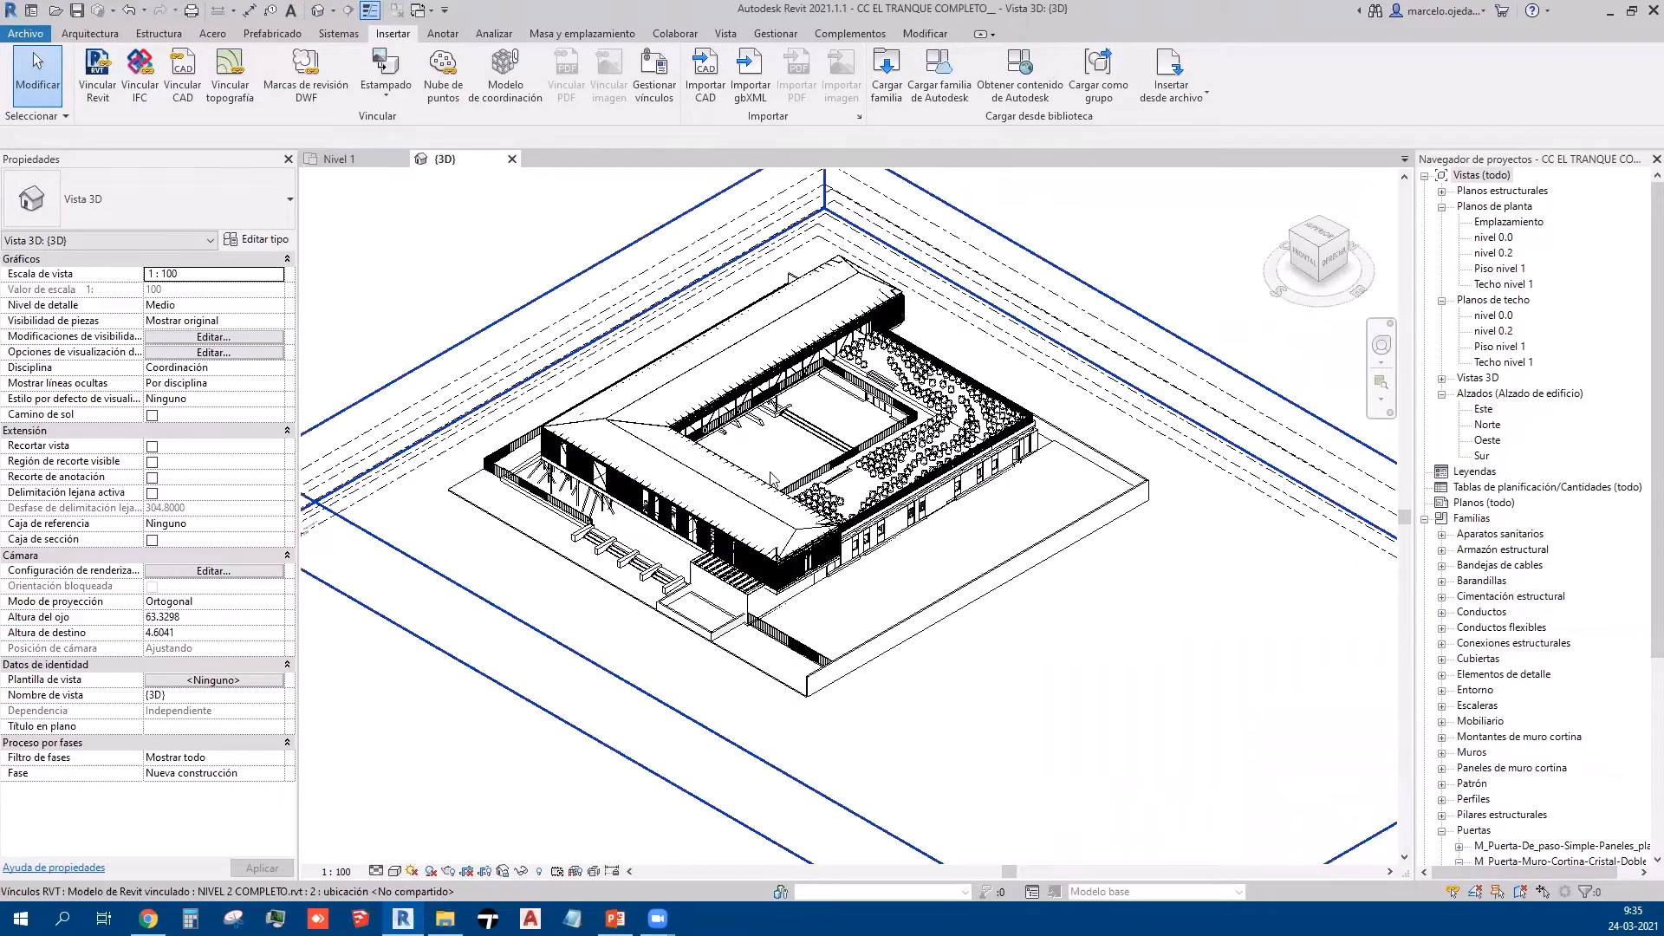
scroll(772, 479, "down", 4)
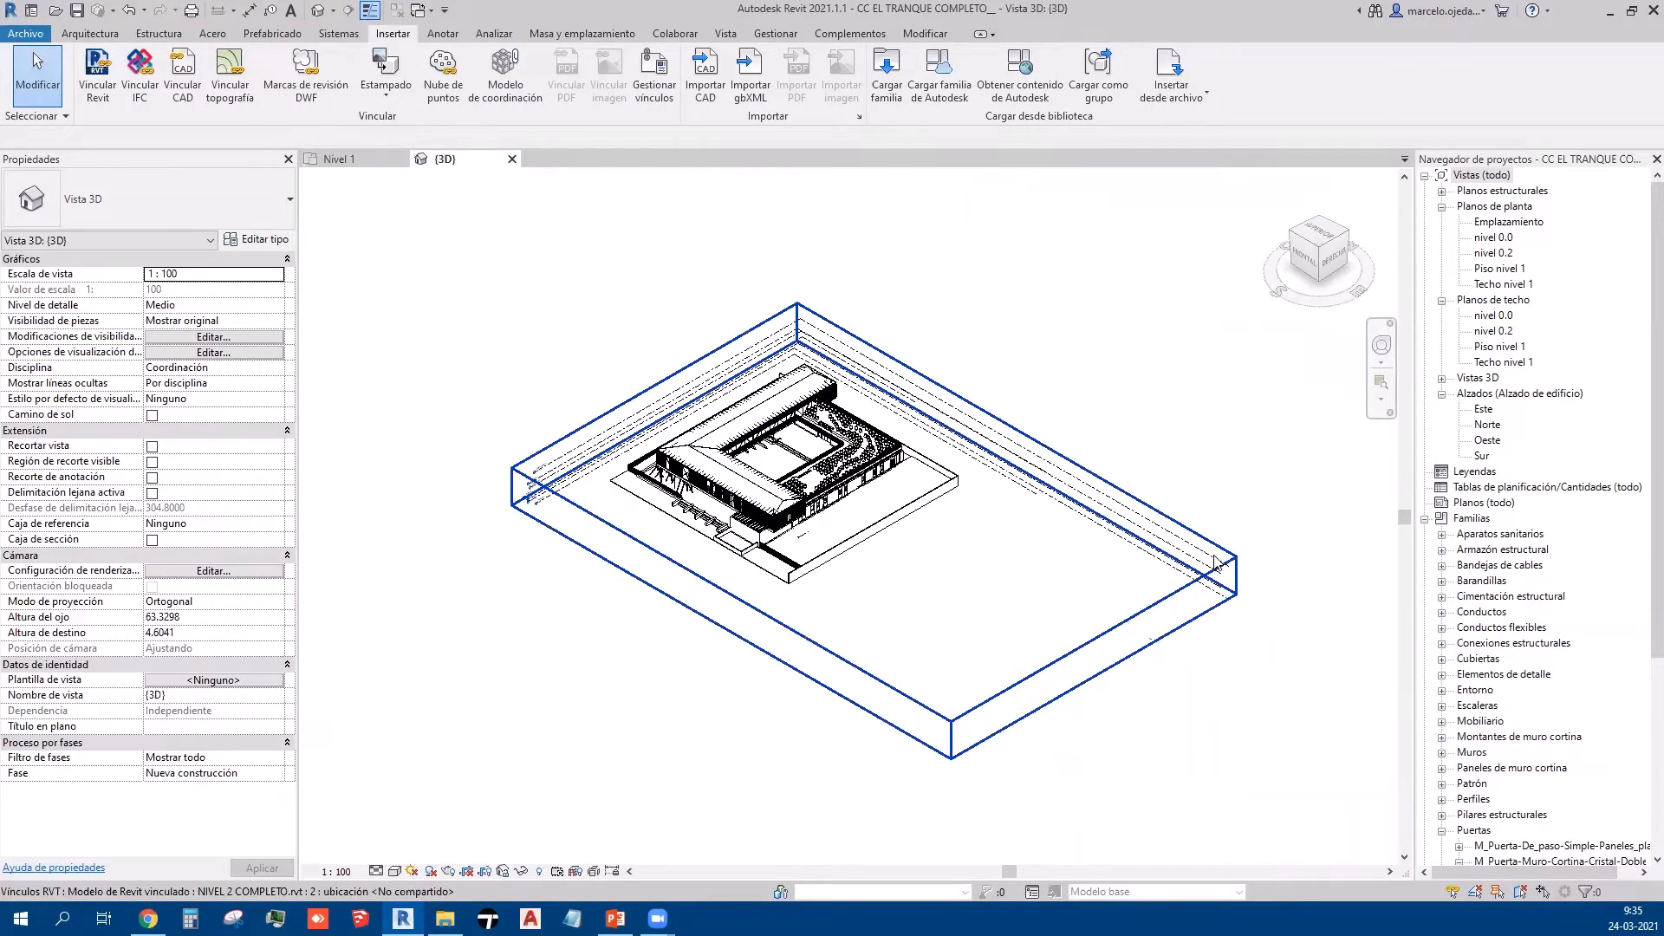
scroll(1213, 563, "up", 4)
scroll(1190, 613, "down", 1)
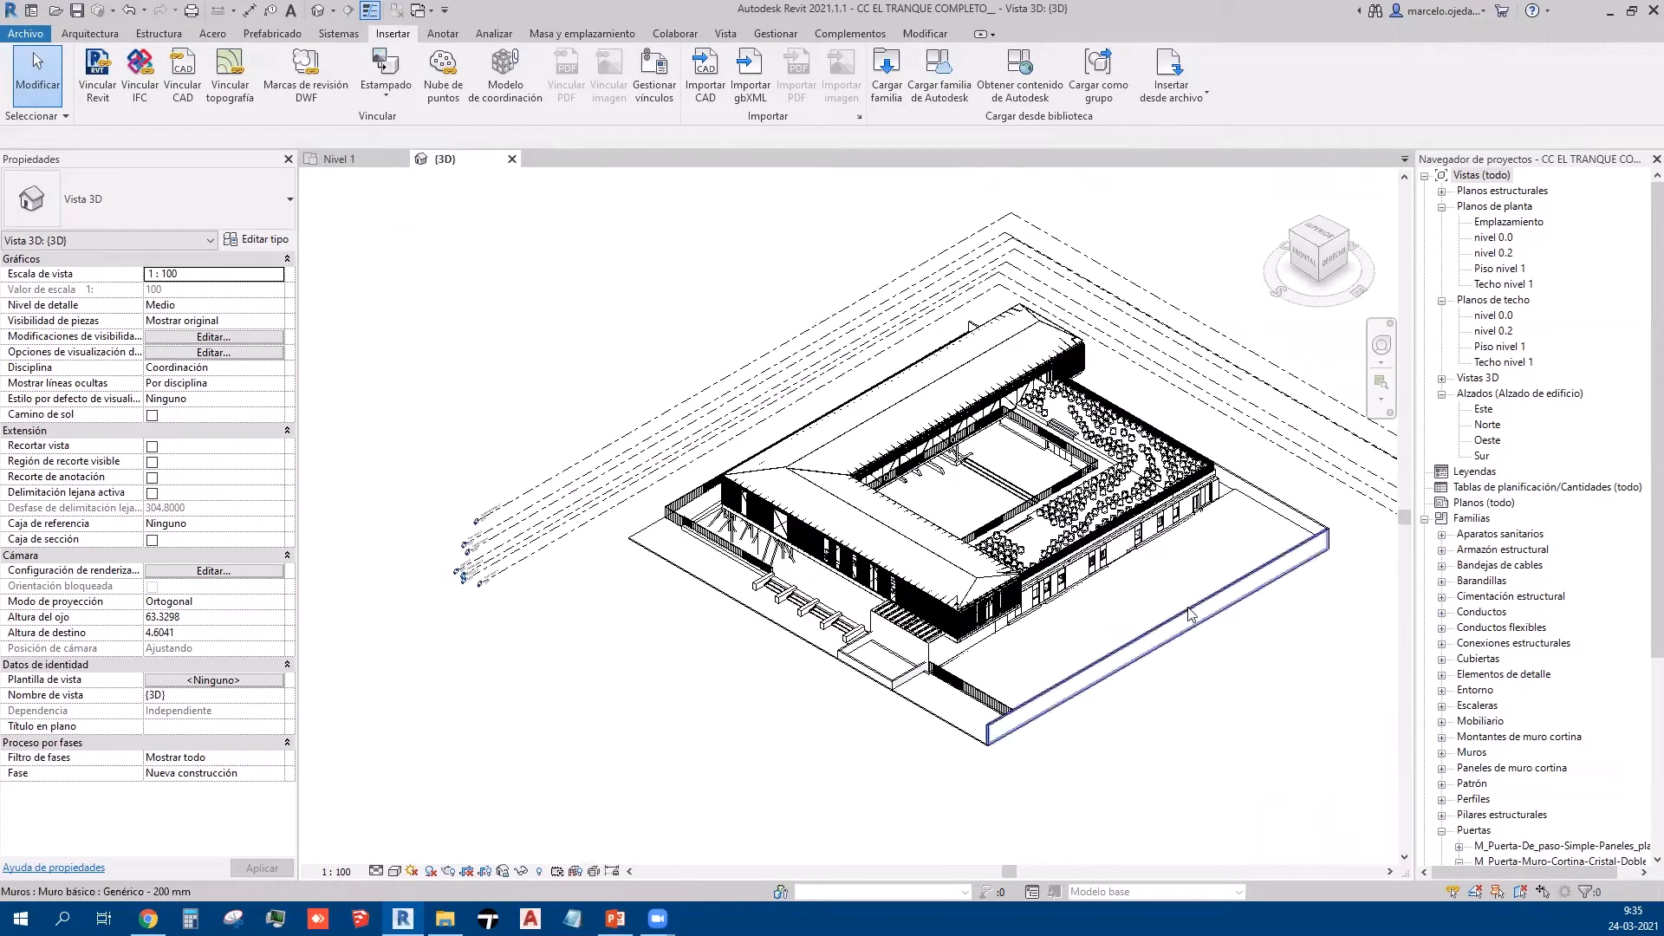
middle_click_drag(1190, 614, 1017, 603)
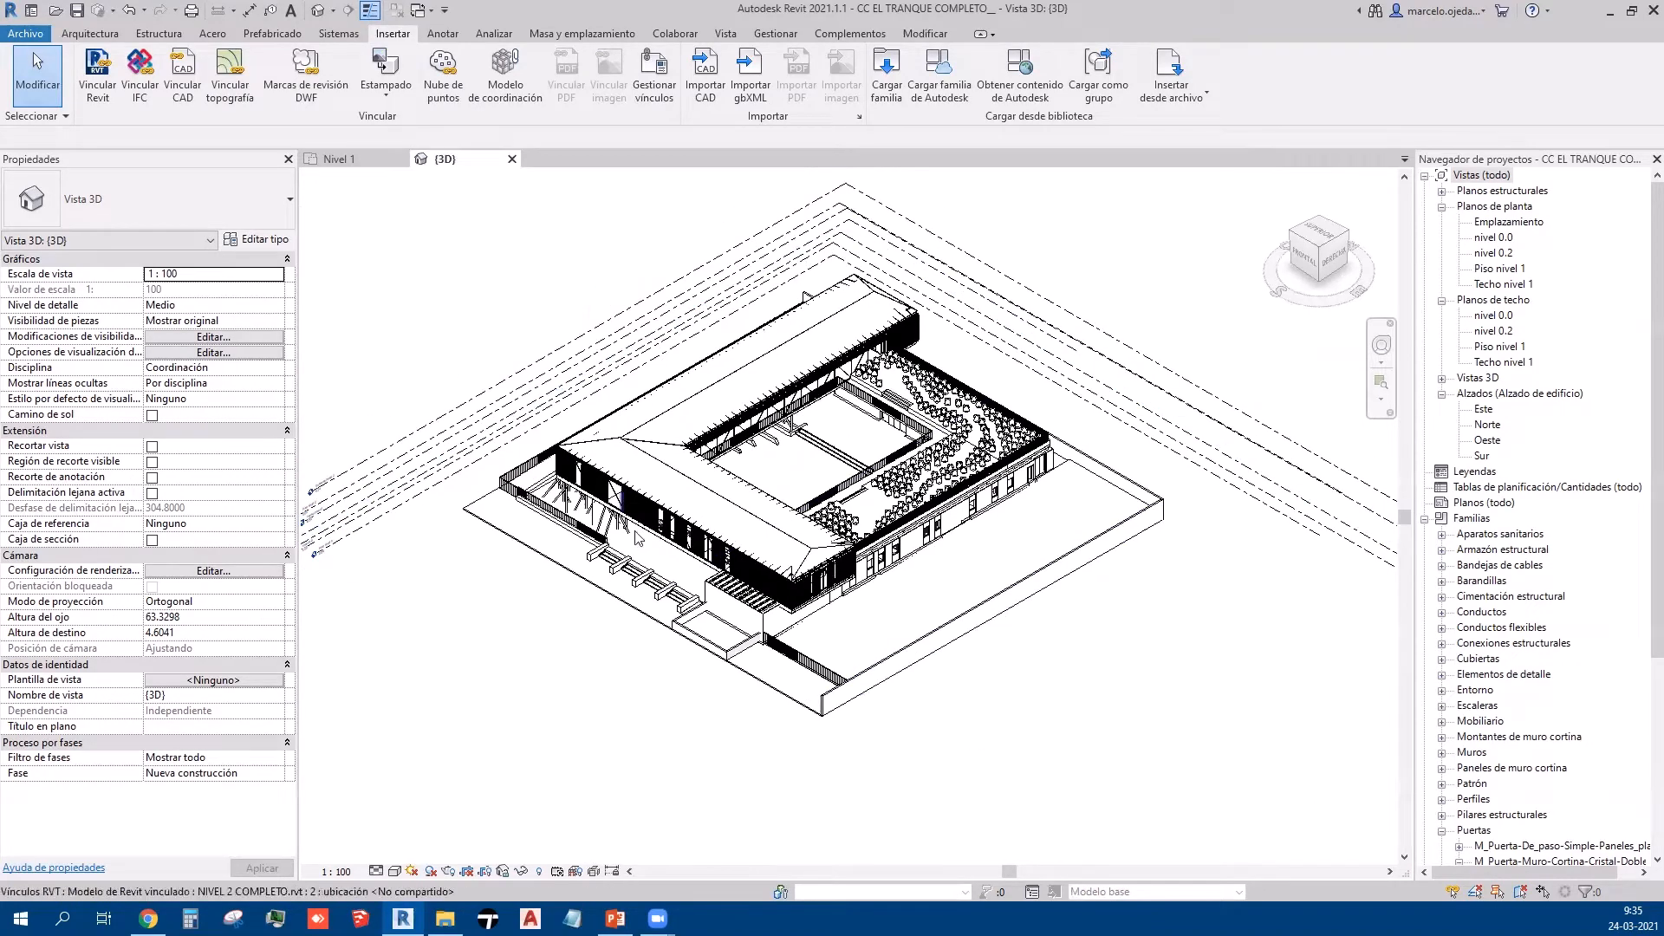
scroll(756, 555, "up", 3)
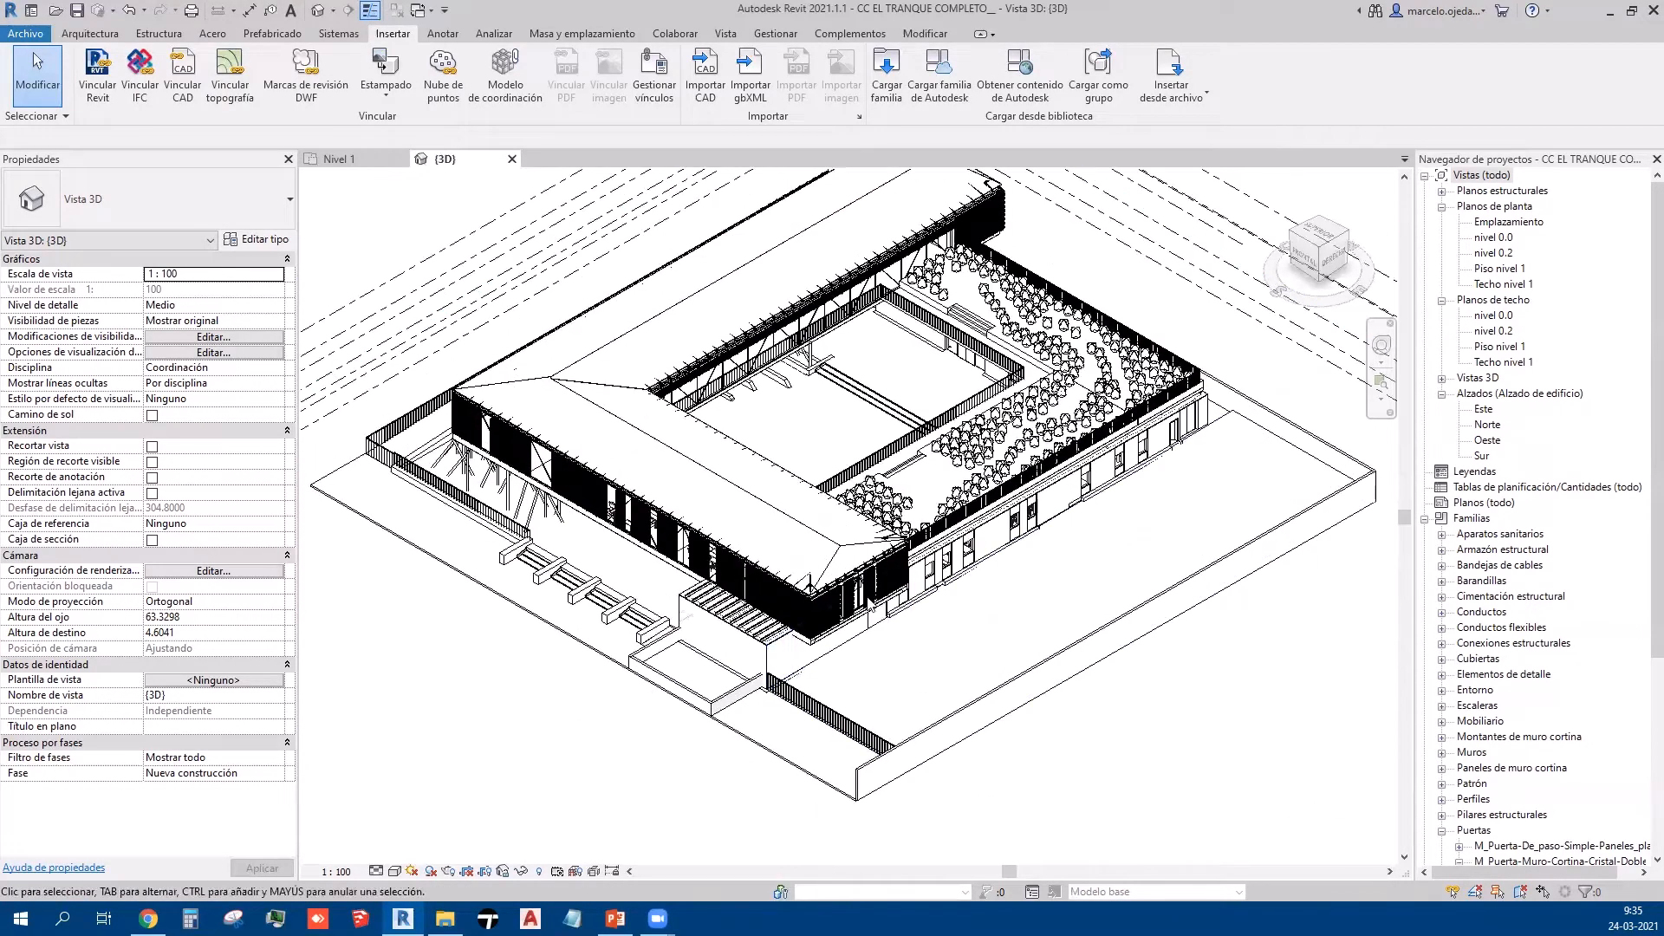
scroll(901, 689, "down", 2)
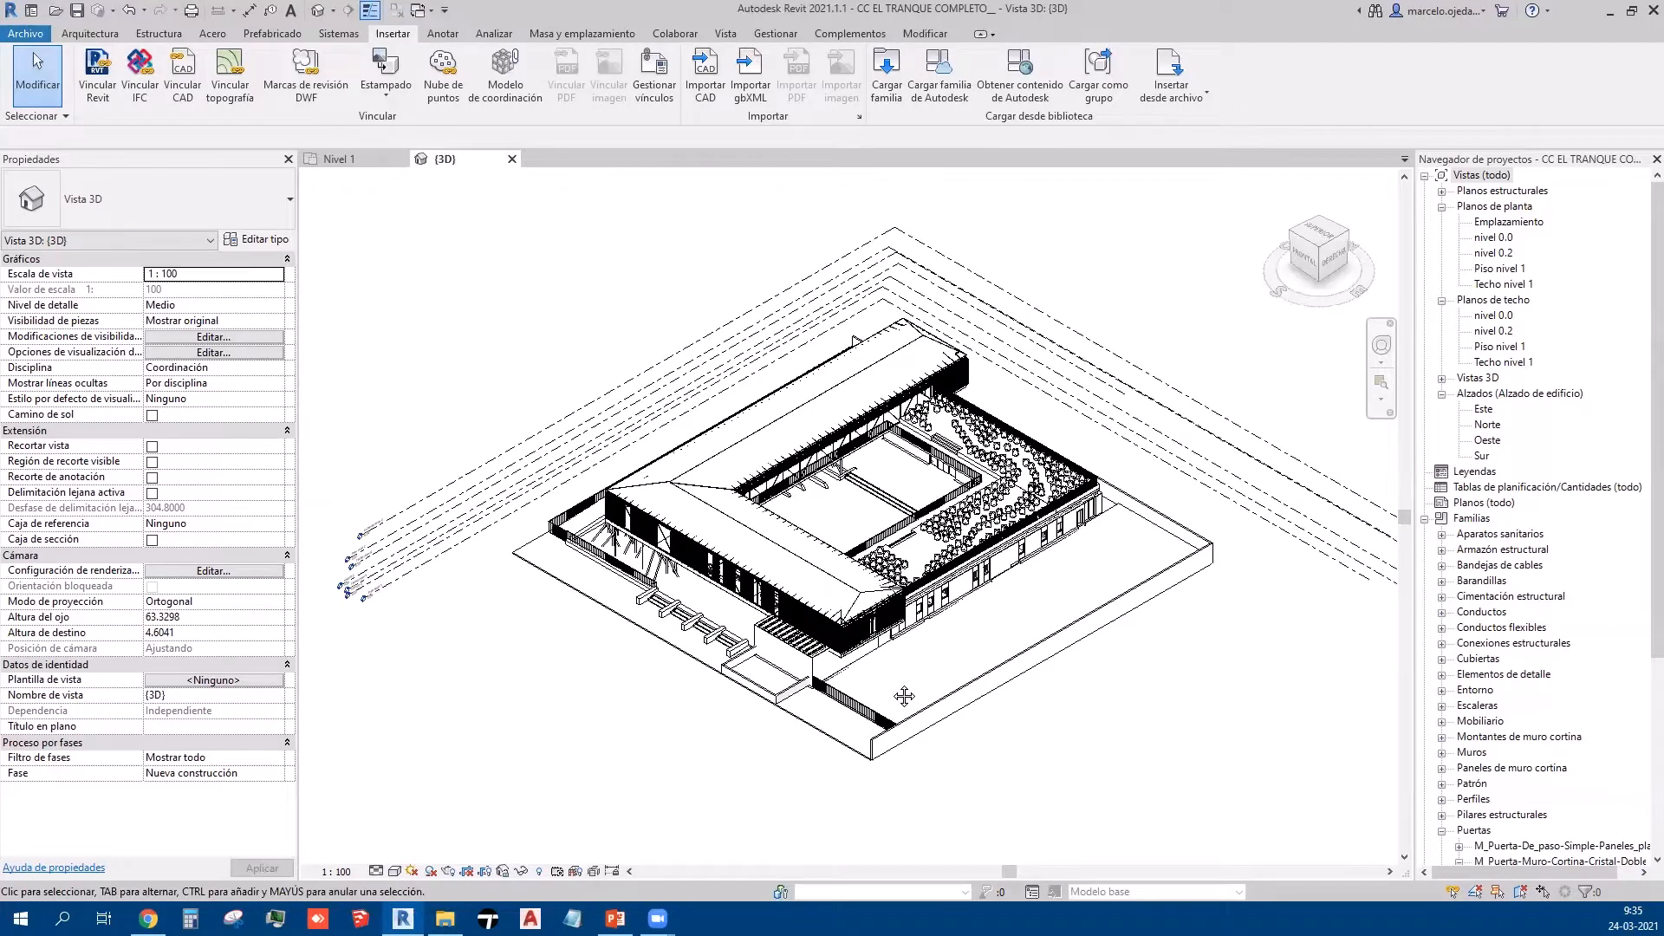
scroll(902, 689, "down", 2)
middle_click_drag(461, 650, 450, 658)
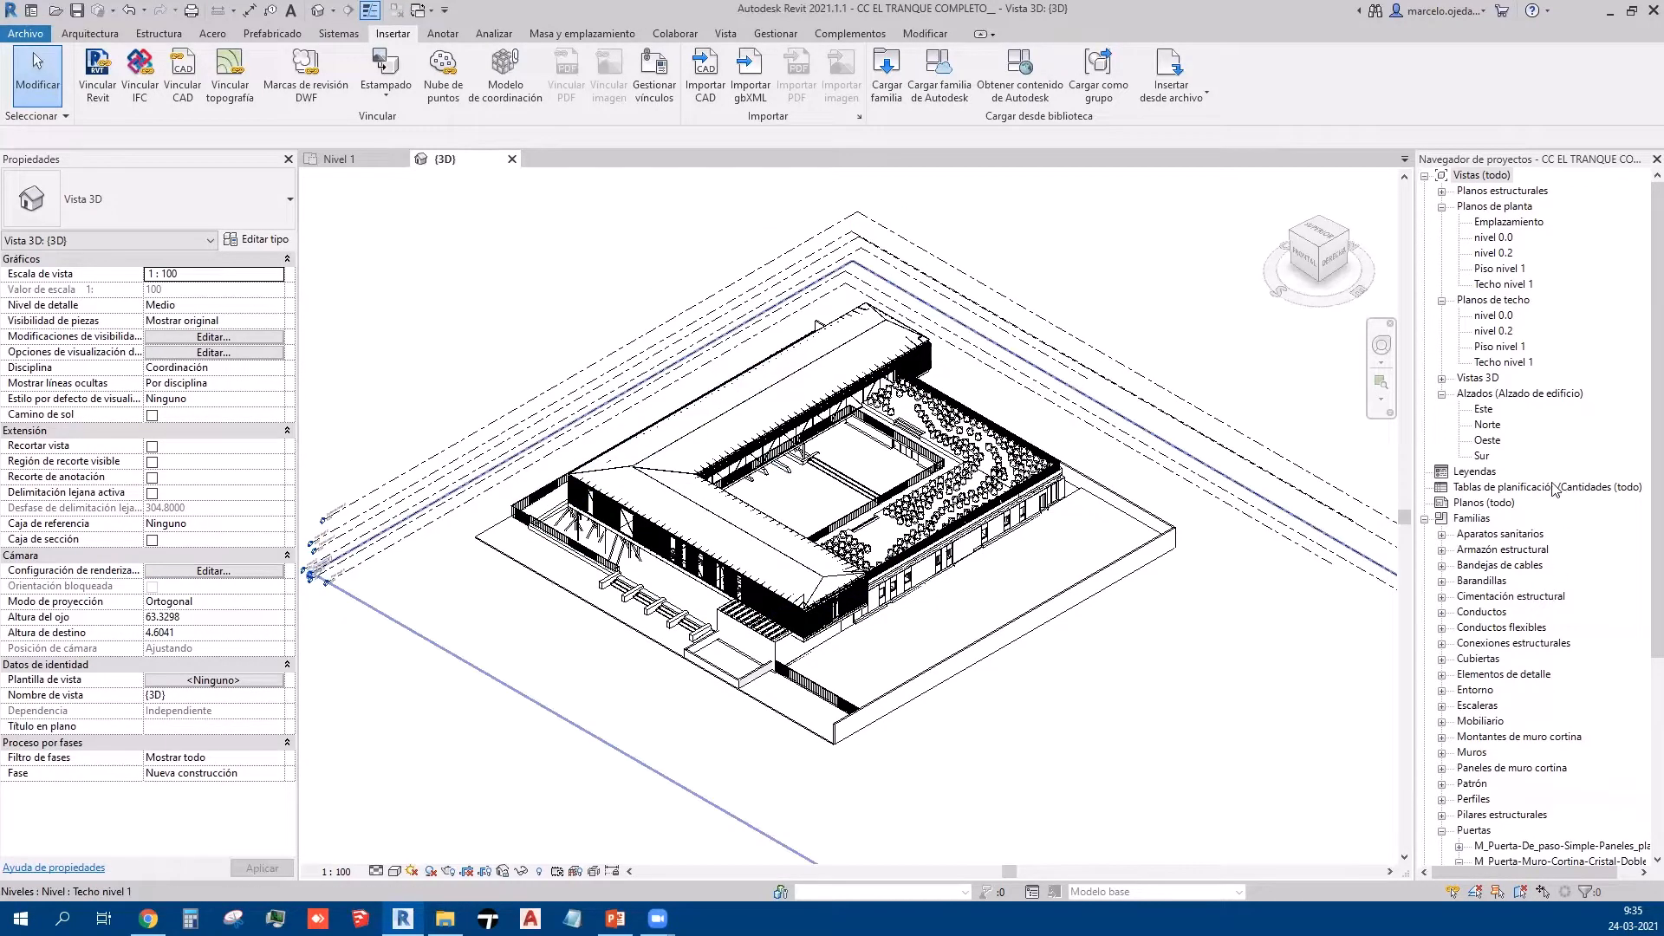
scroll(1031, 418, "down", 2)
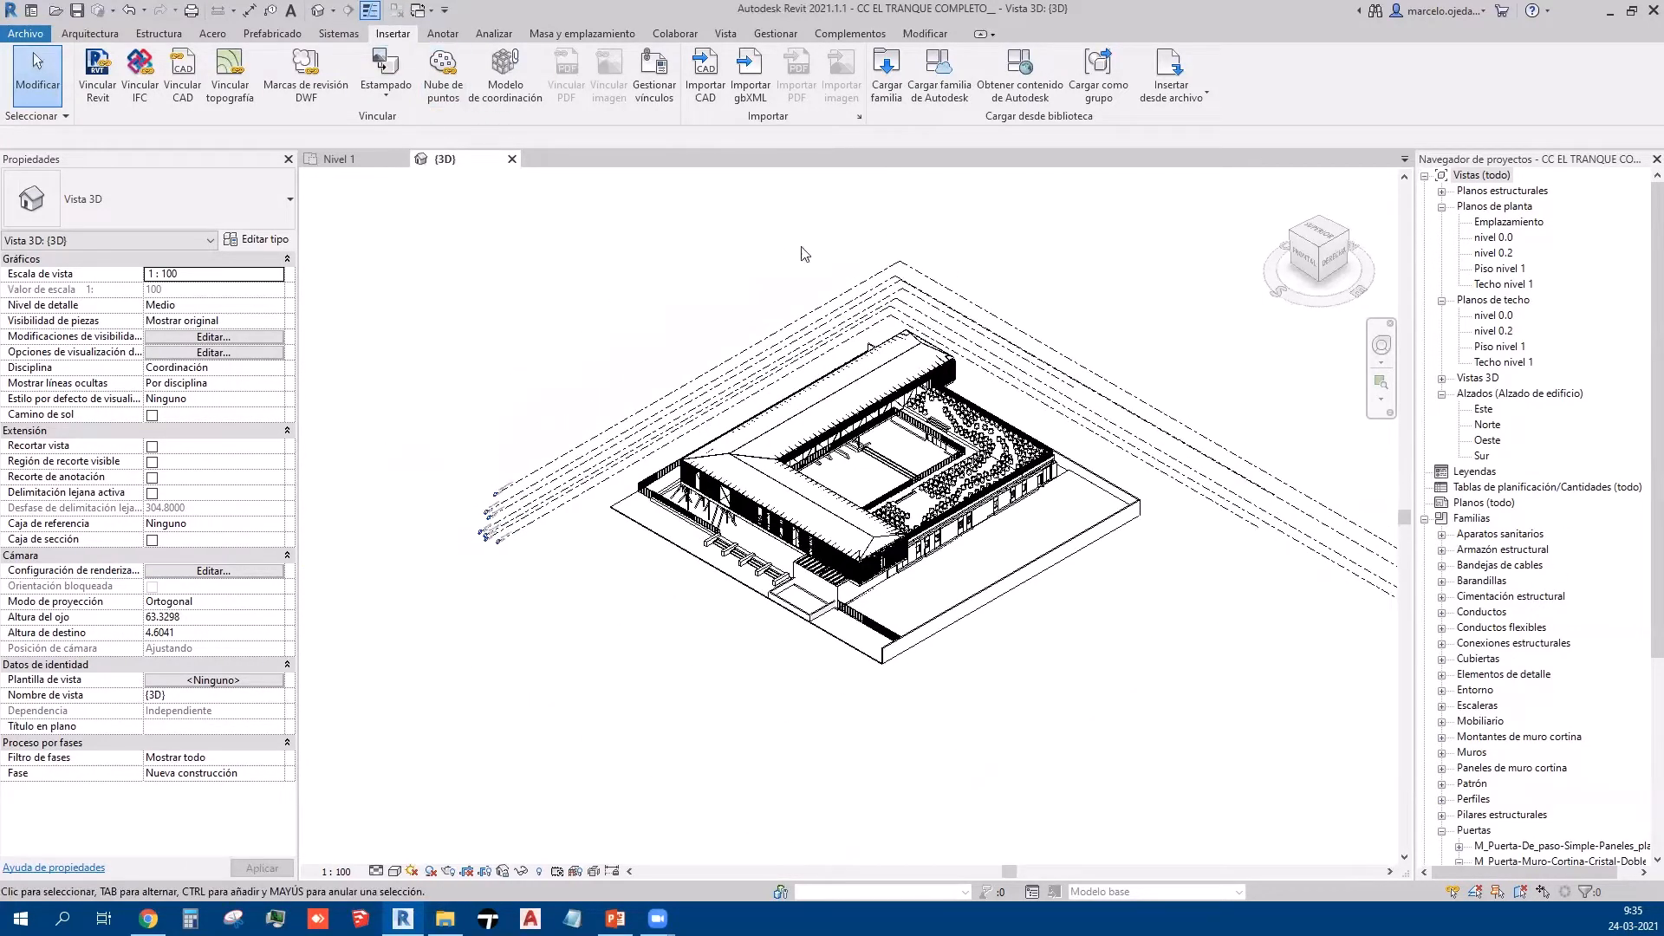
Step: In the Emplazamiento floor plan, draw a horizontal building section line across the full width of the building through its courtyard
left_click(1502, 223)
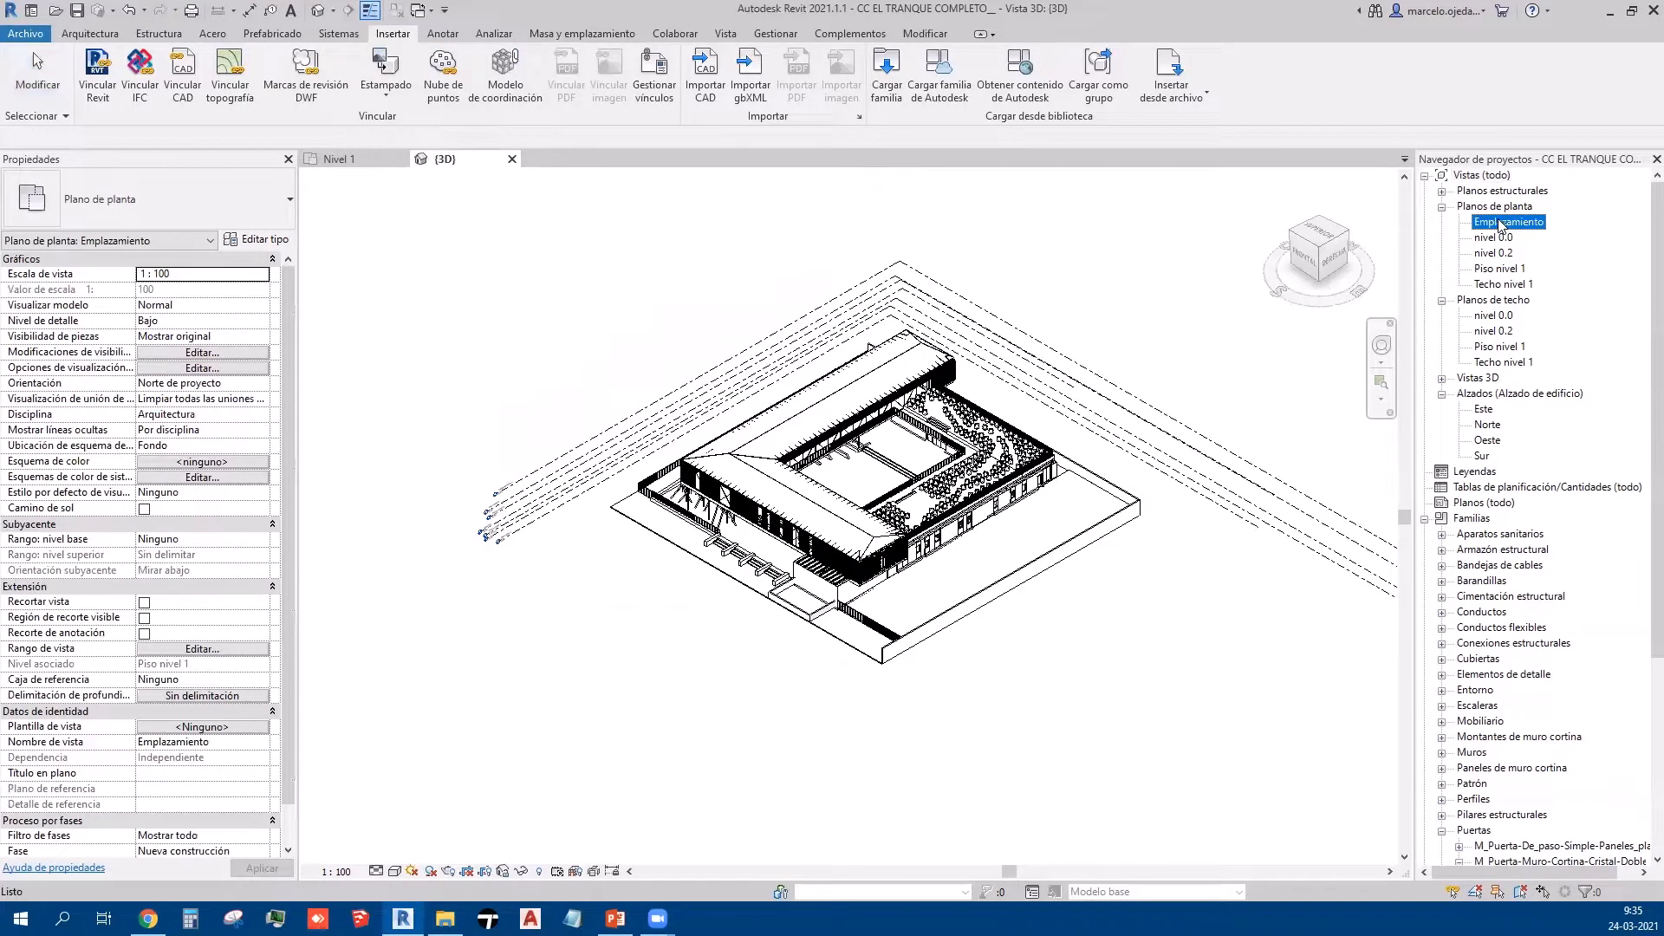
double_click(1502, 223)
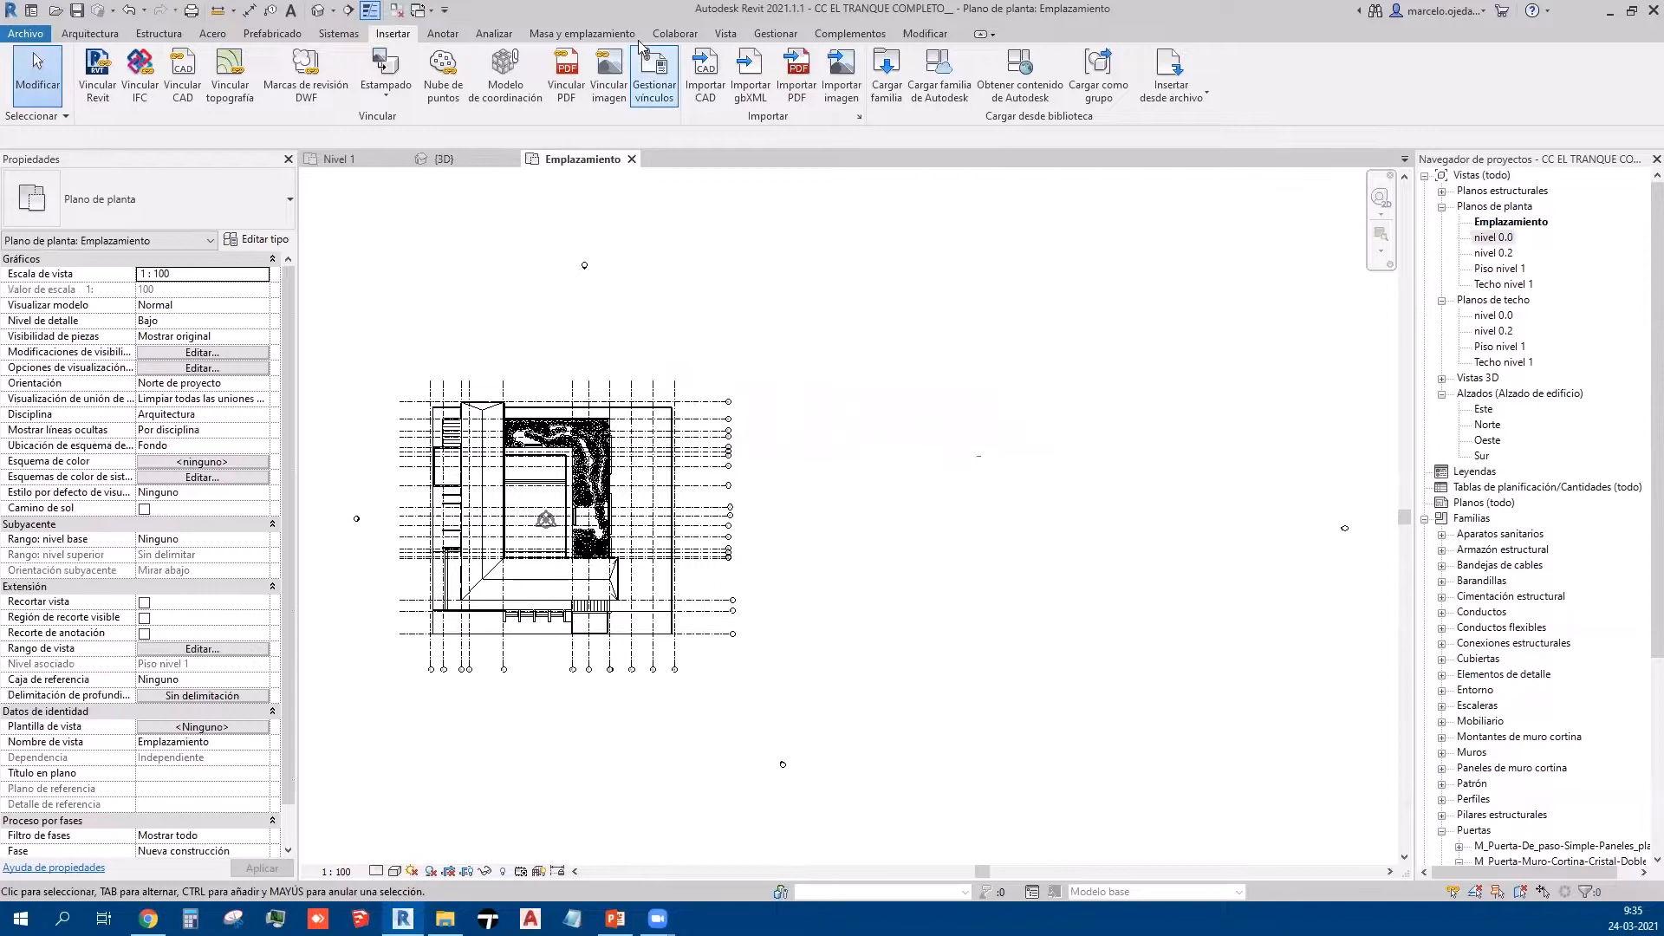
left_click(347, 10)
left_click(378, 495)
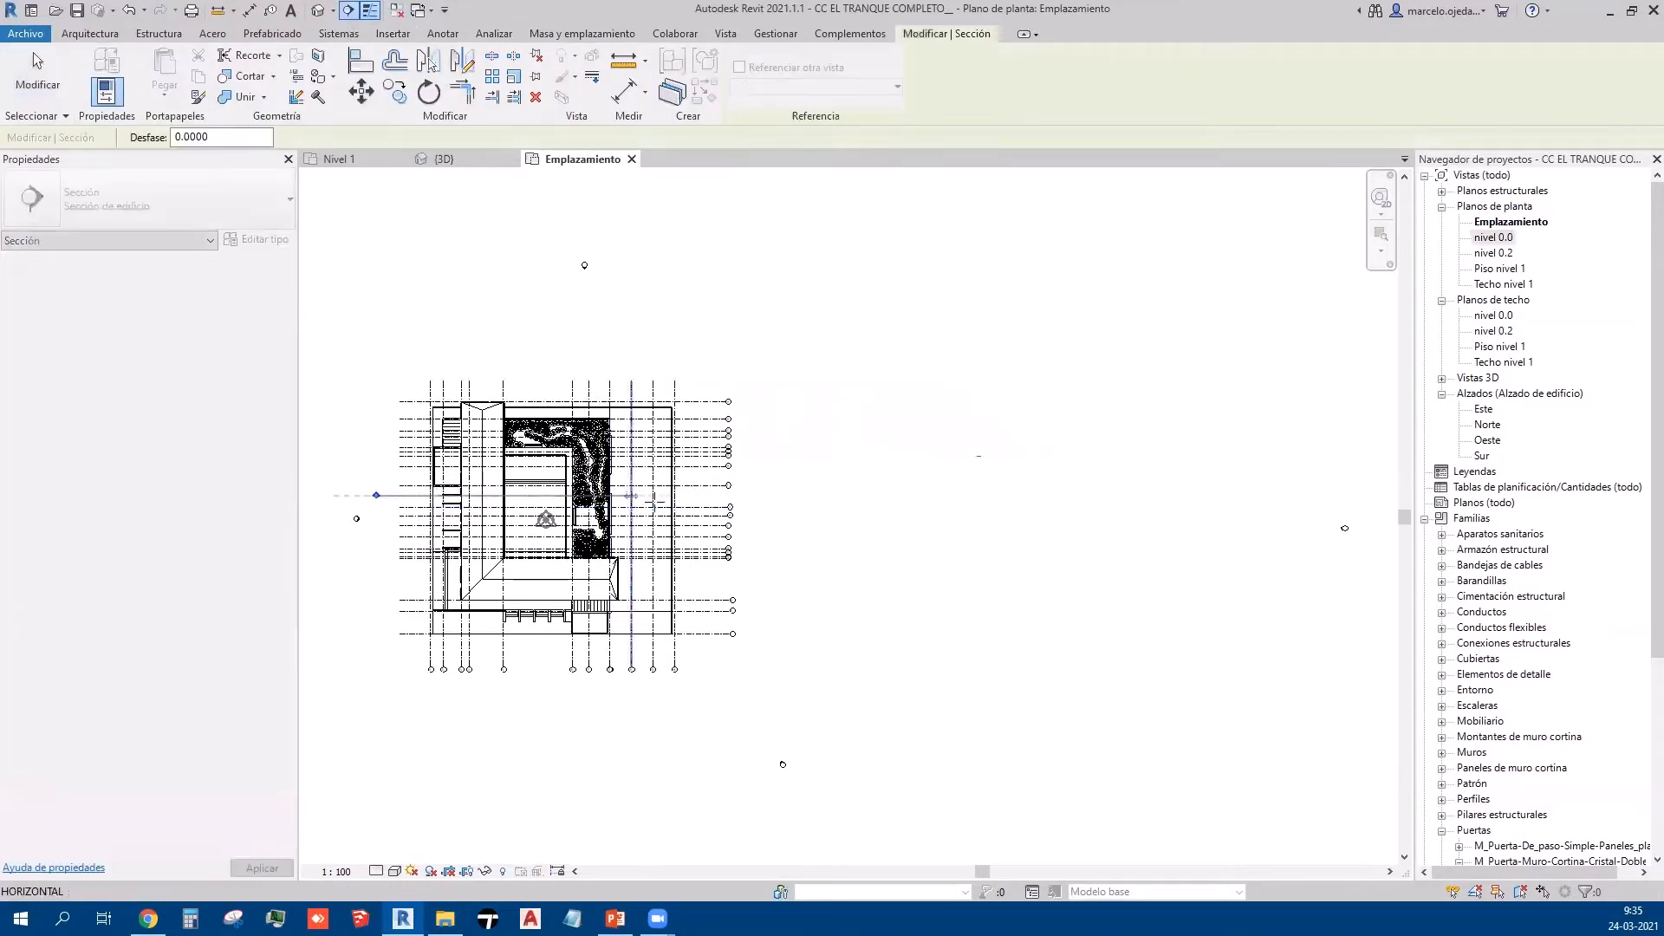
left_click(763, 494)
key("Escape")
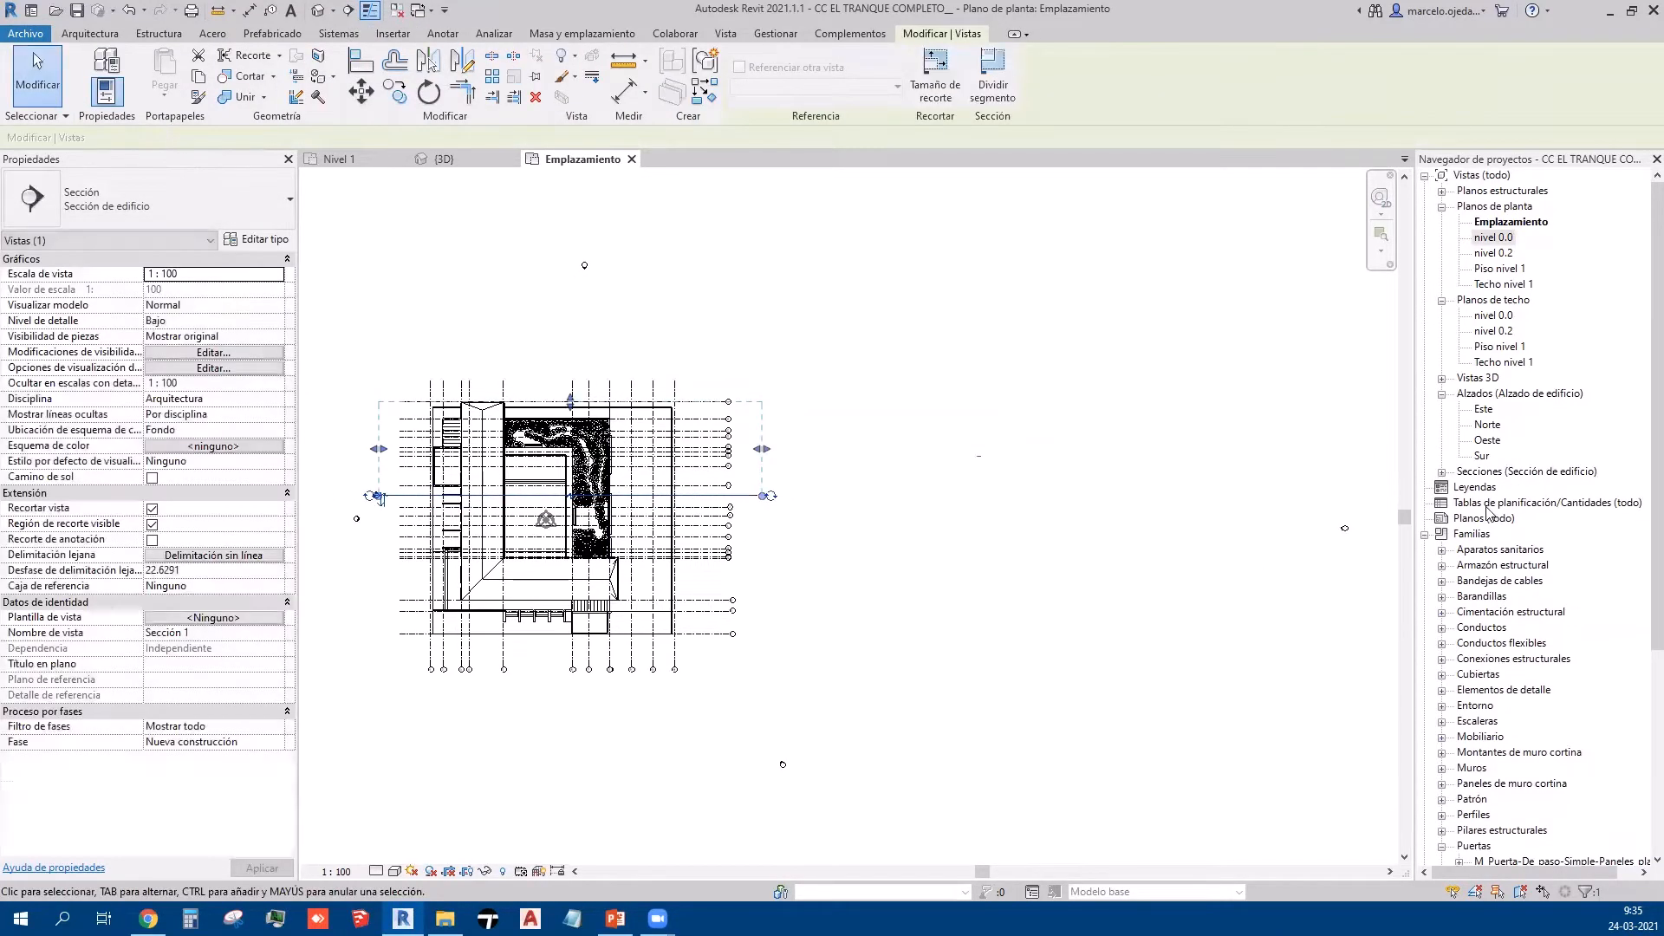
Step: Open the new Sección 1 view and raise the upper edge of its crop region above the linked upper level's roof
left_click(1442, 472)
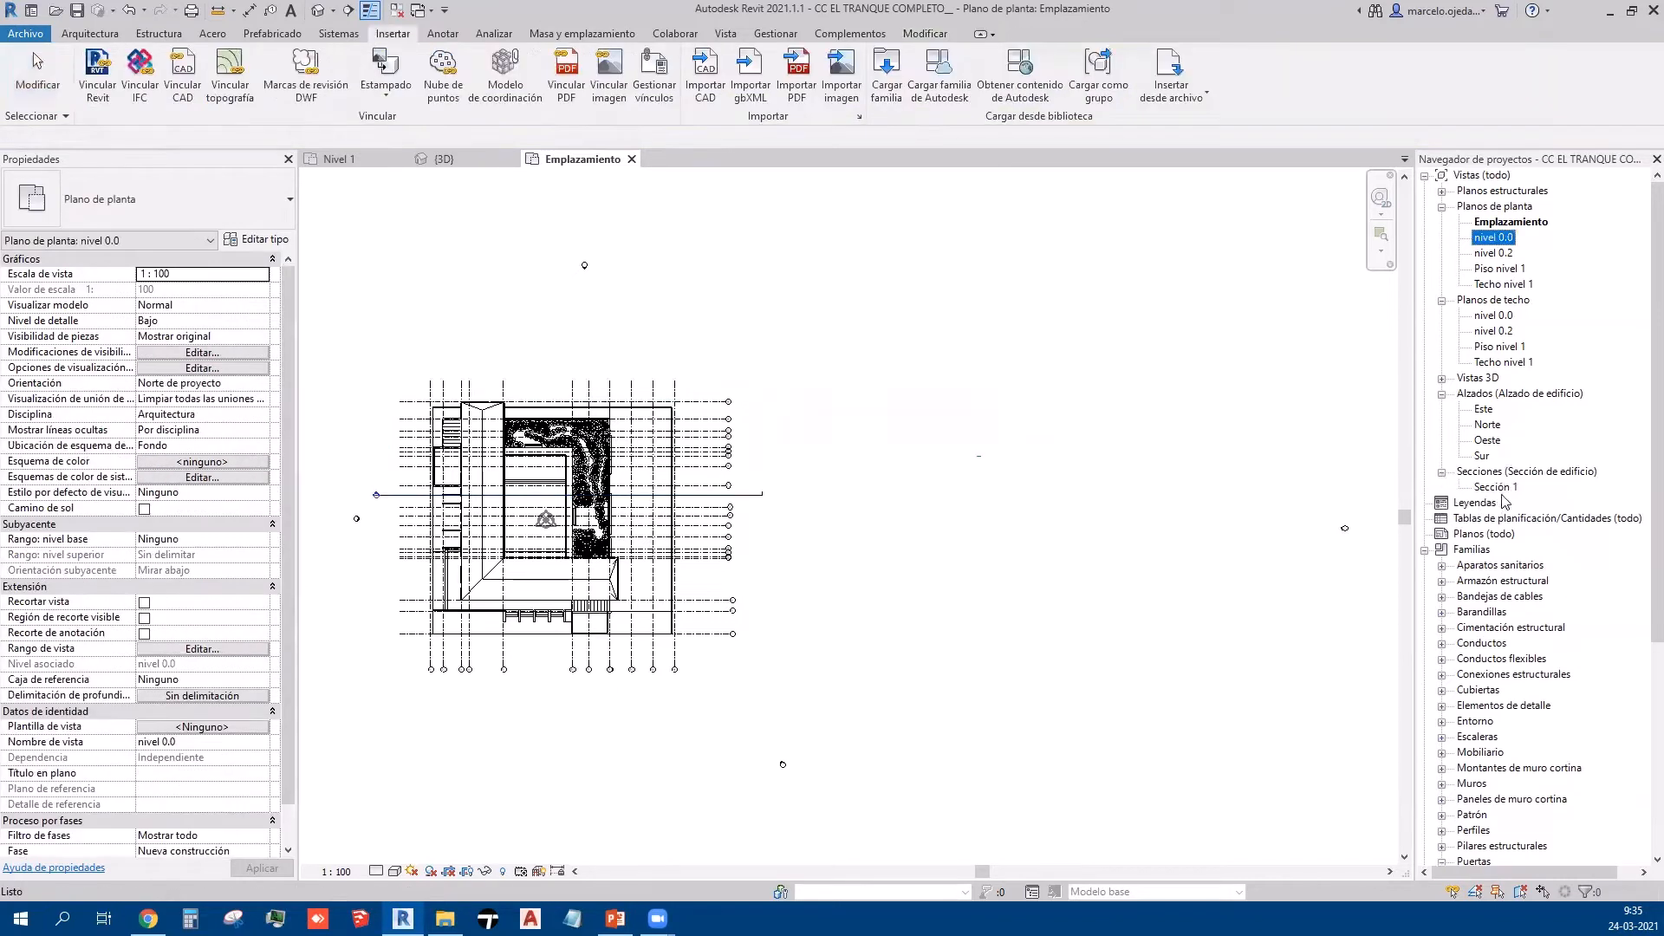
double_click(1495, 487)
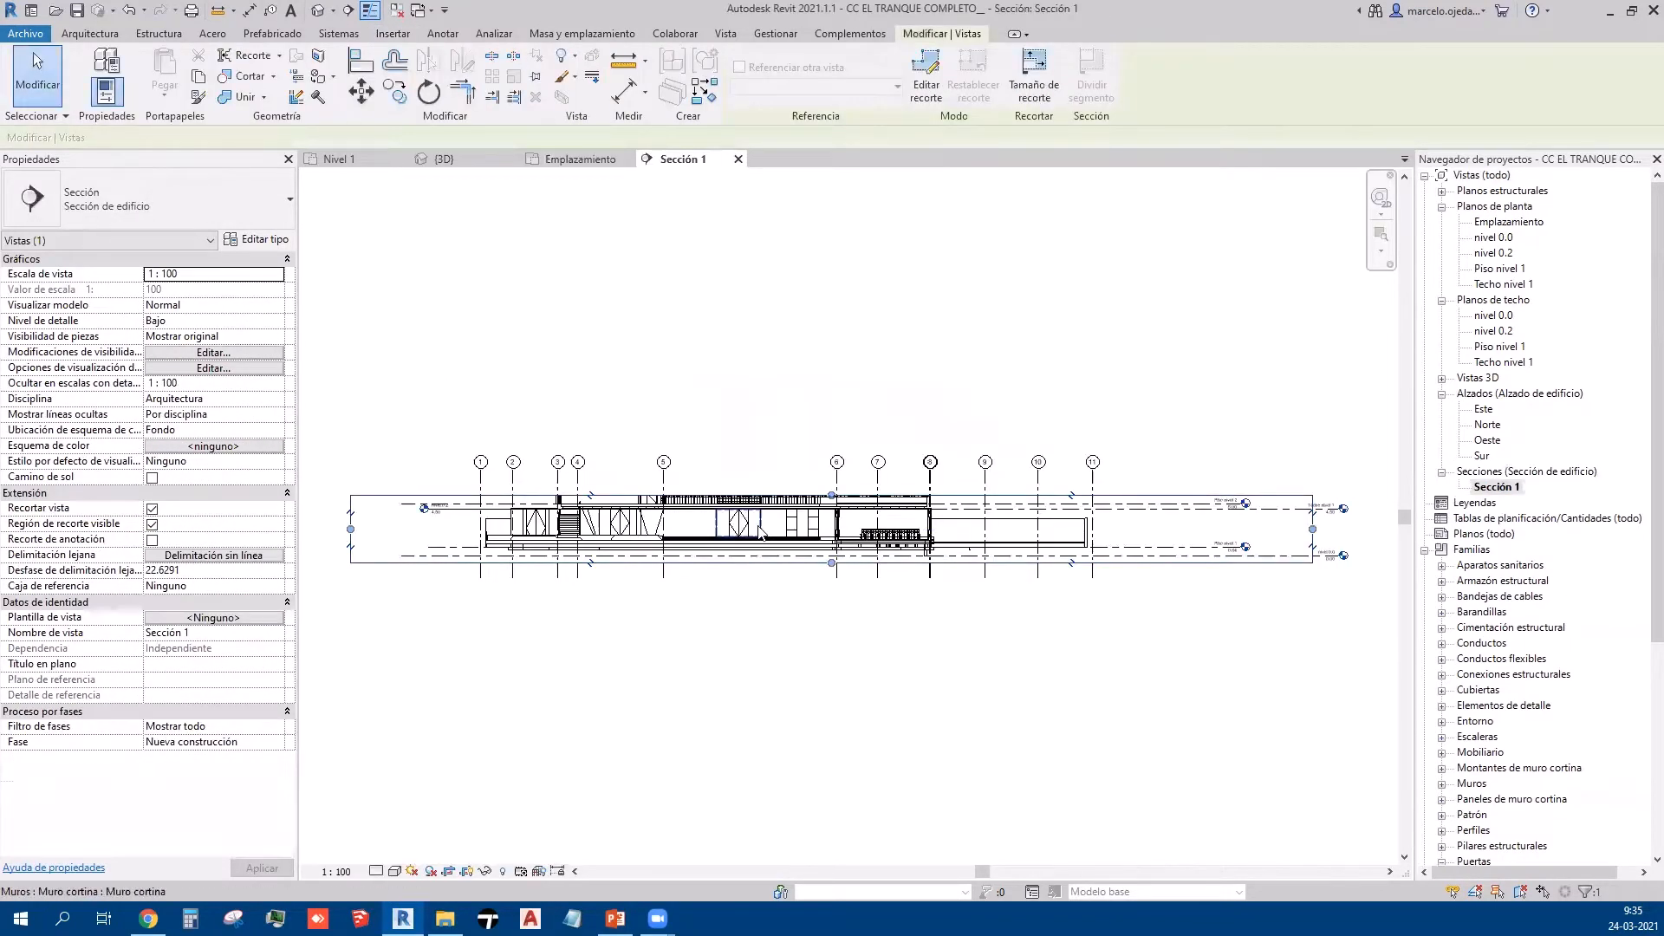
scroll(759, 530, "up", 2)
scroll(869, 522, "down", 2)
left_click_drag(880, 490, 867, 395)
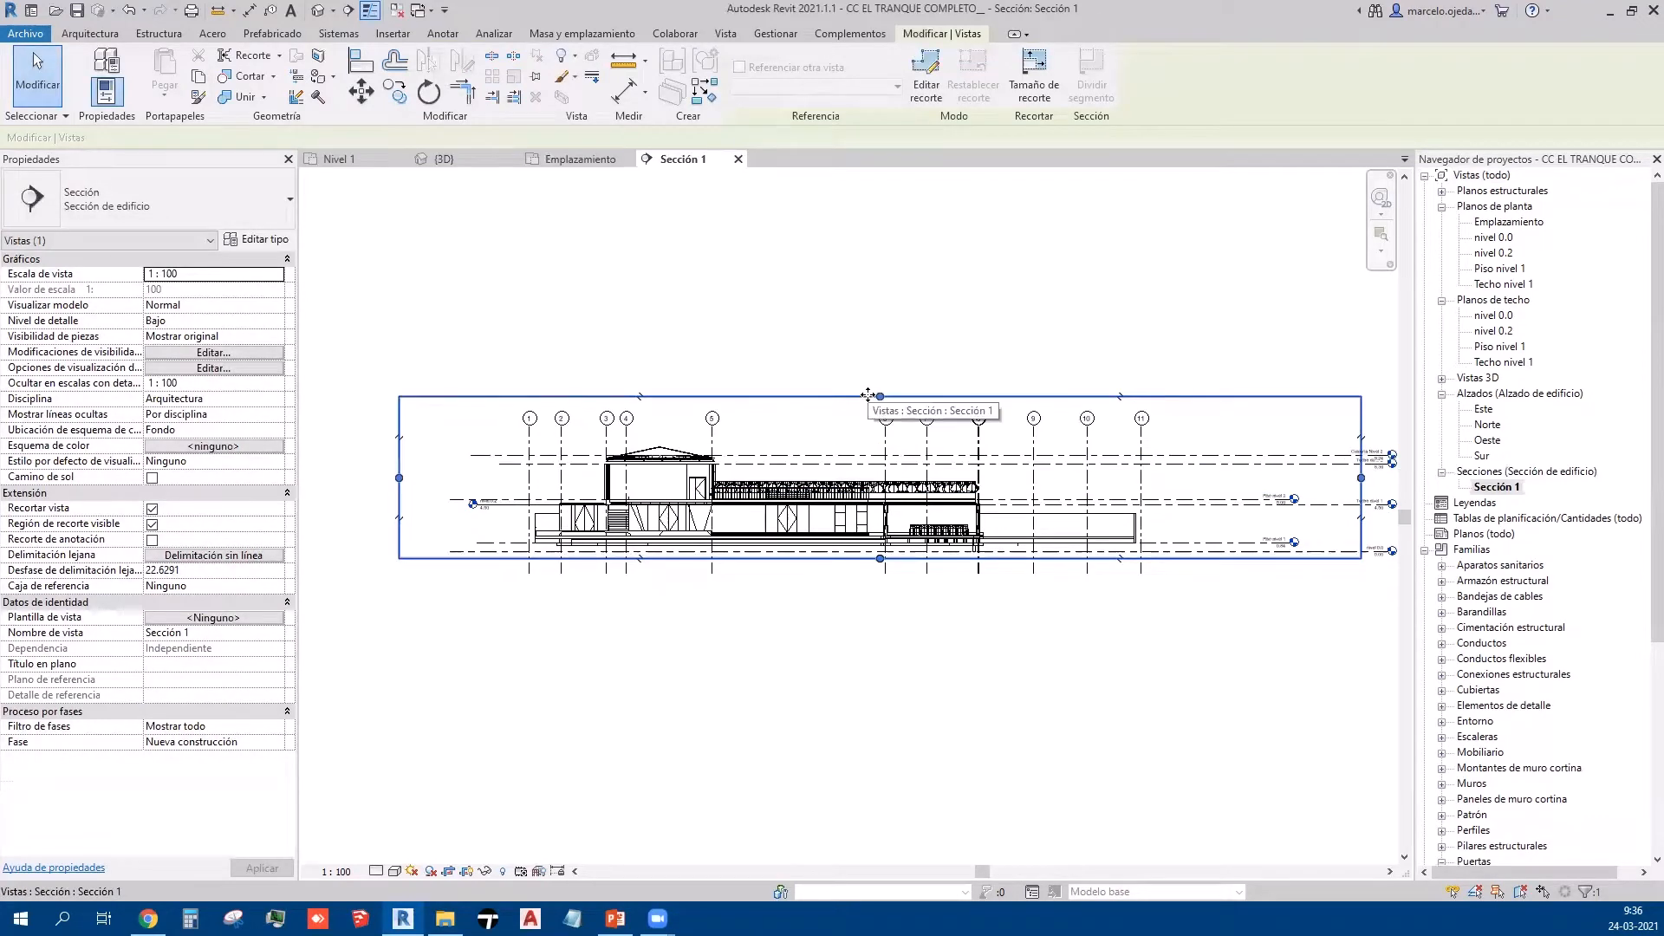
key("Escape")
Step: Lower the bottom edge of the section's crop region slightly below the foundations, and hide the crop region
scroll(598, 528, "up", 4)
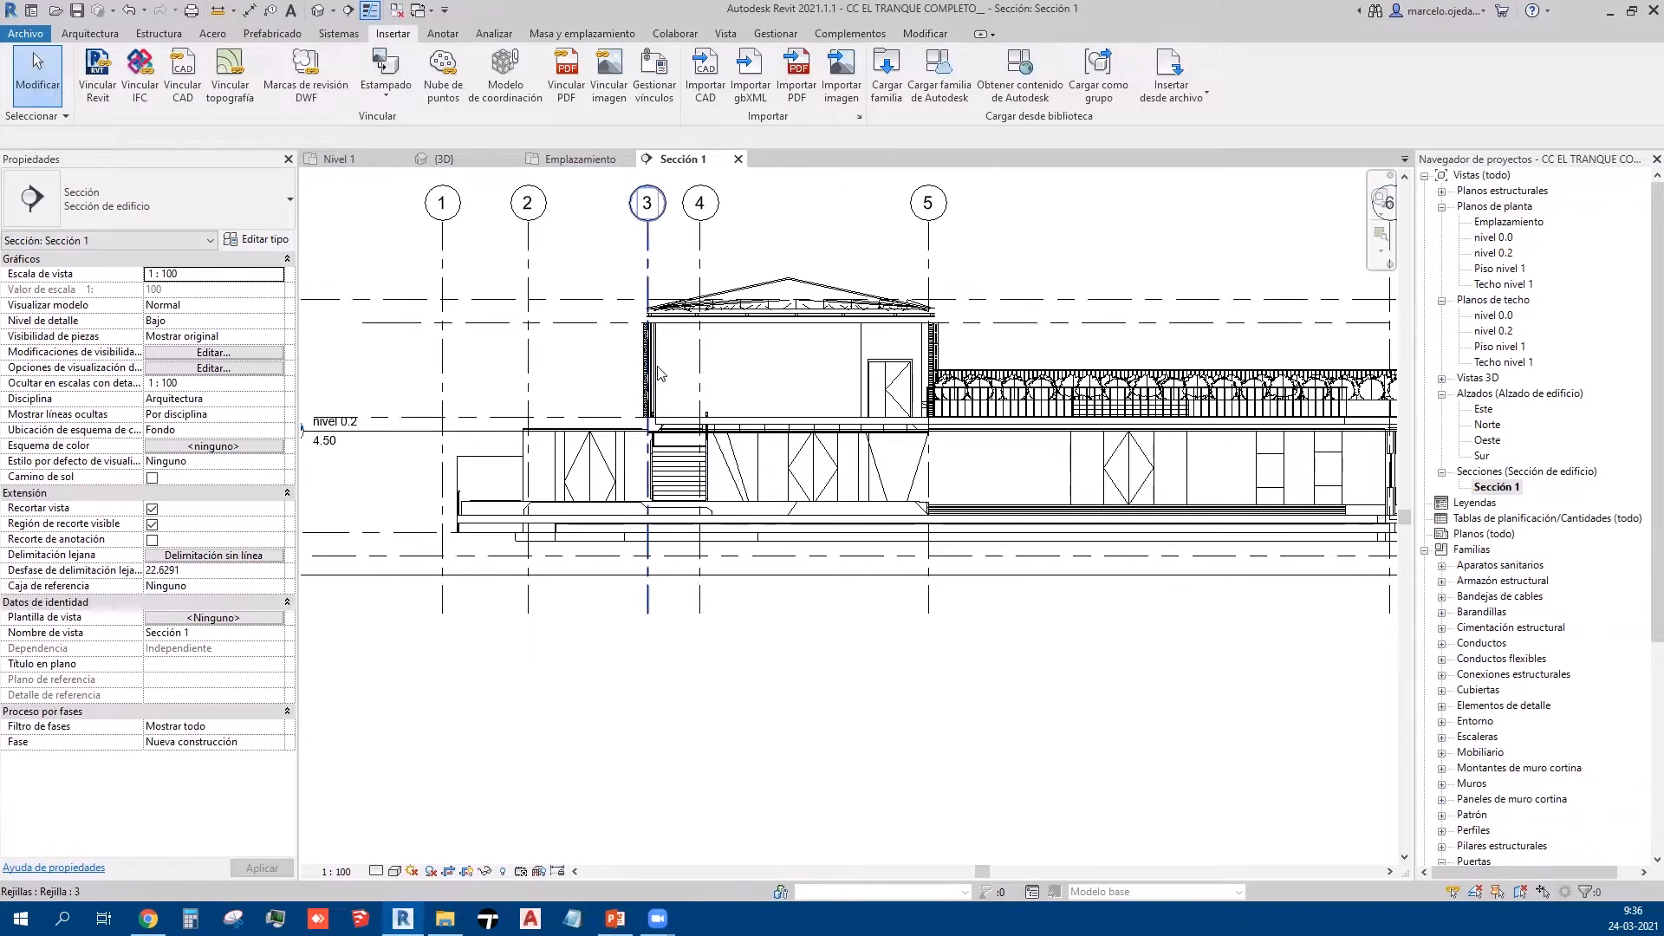
scroll(684, 416, "down", 3)
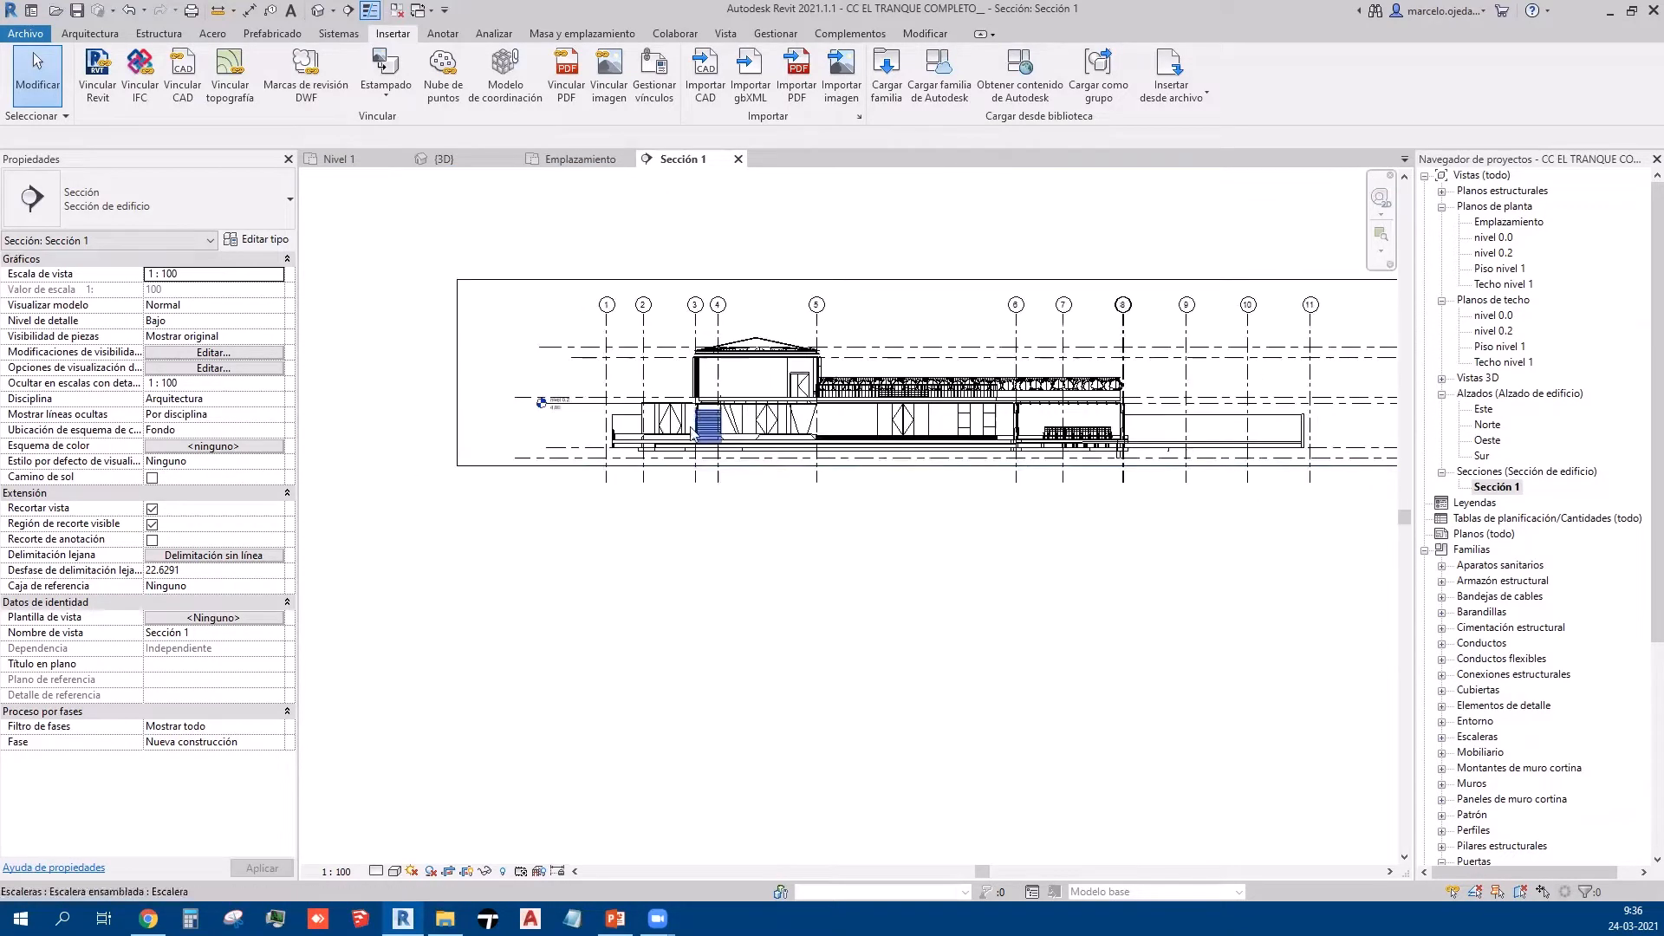
left_click(1011, 466)
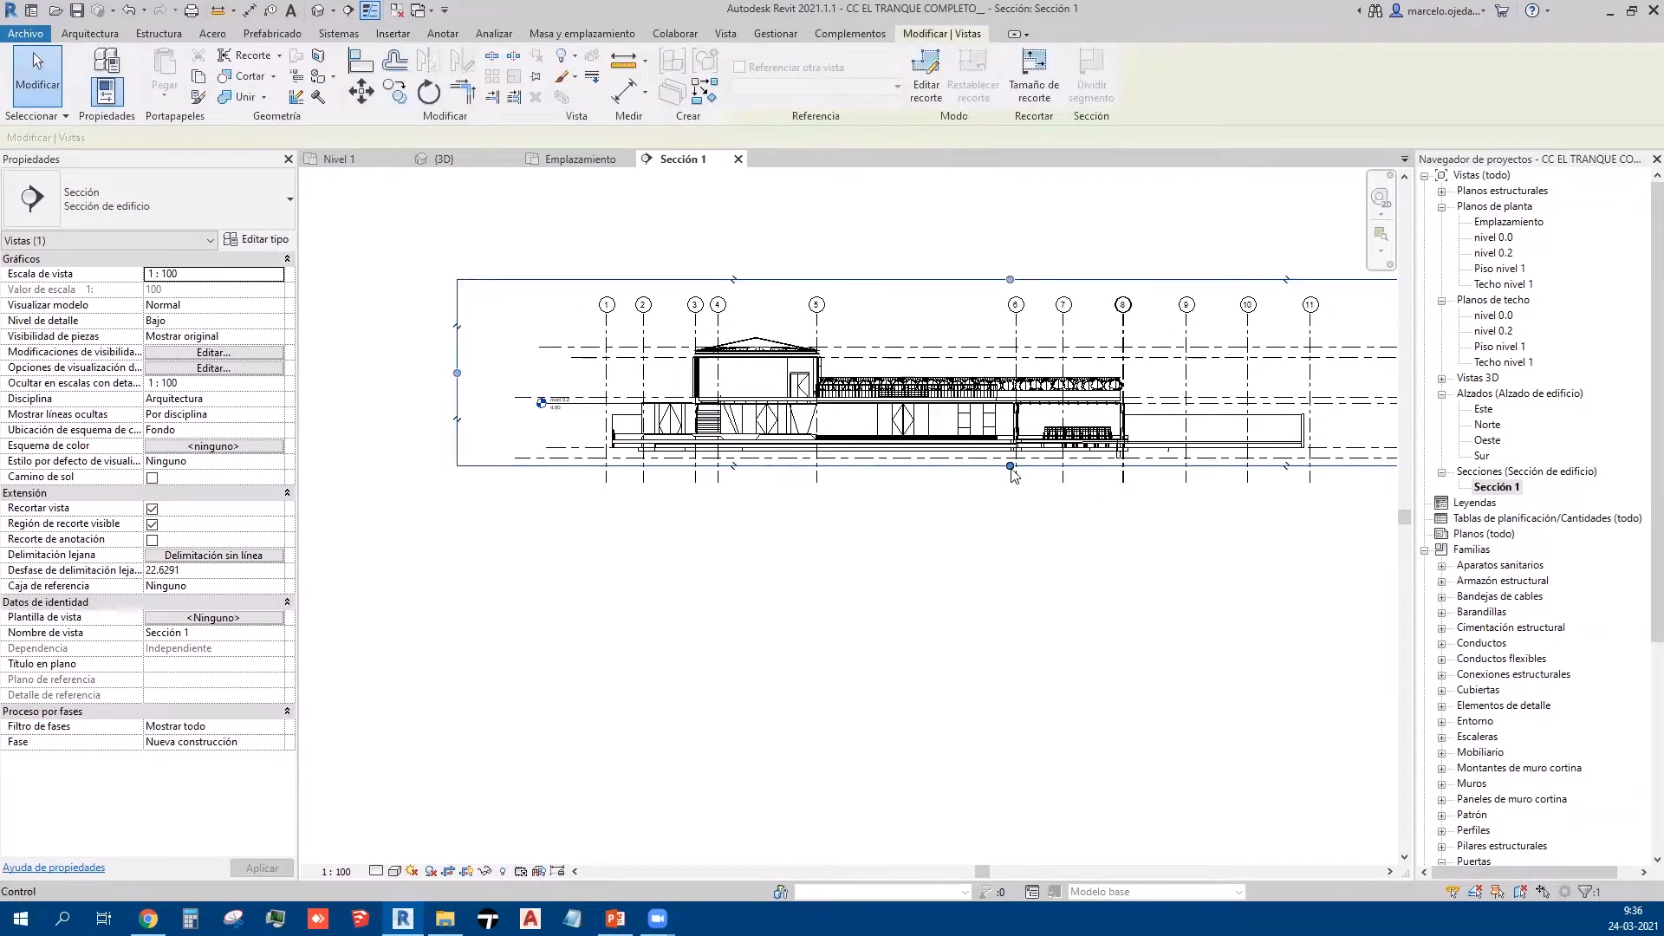
left_click_drag(1011, 469, 1012, 481)
left_click(936, 581)
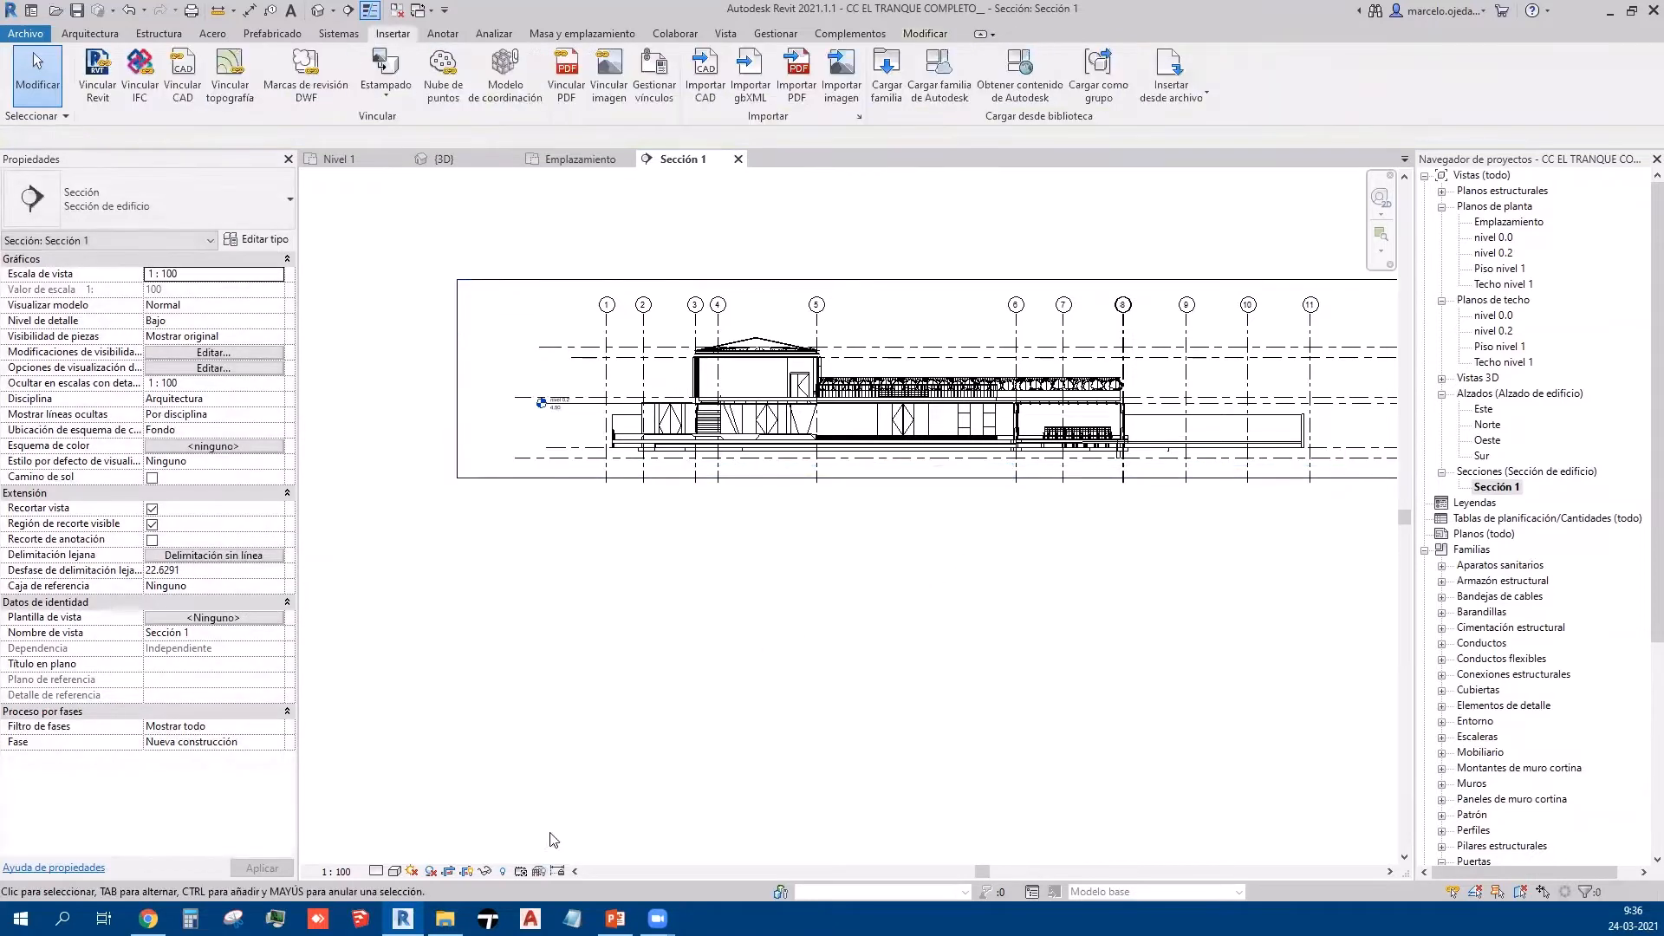
left_click(485, 870)
Step: Check in the section which elements belong to the linked NIVEL 2 COMPLETO model and which to the host project
scroll(793, 374, "up", 3)
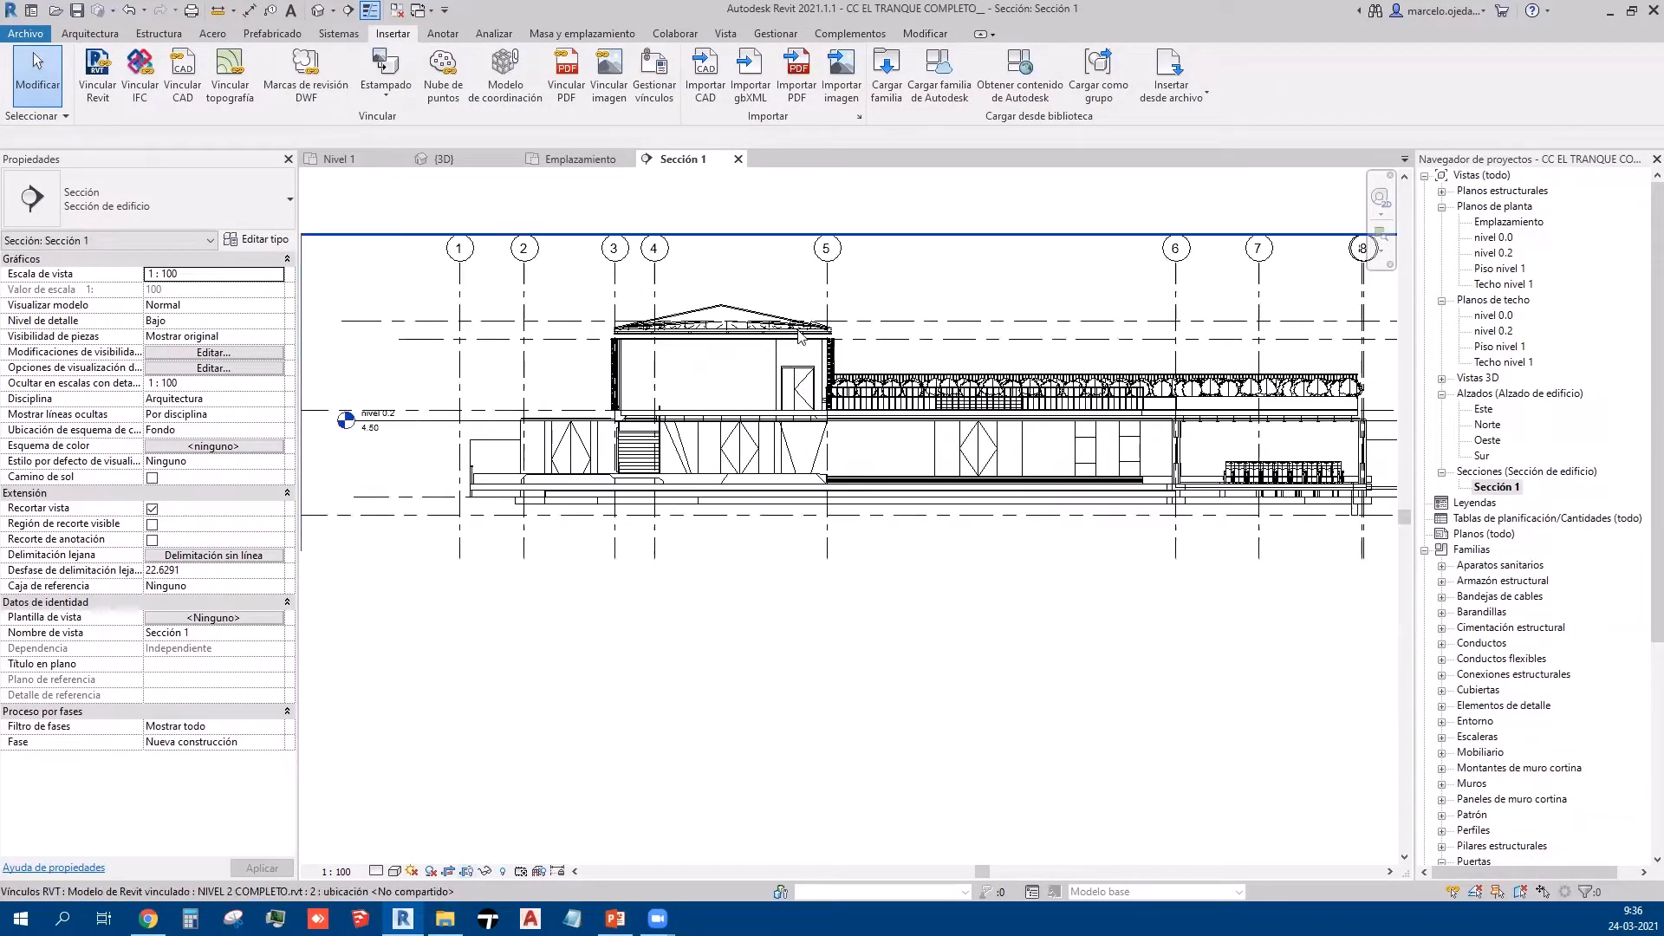
left_click(793, 375)
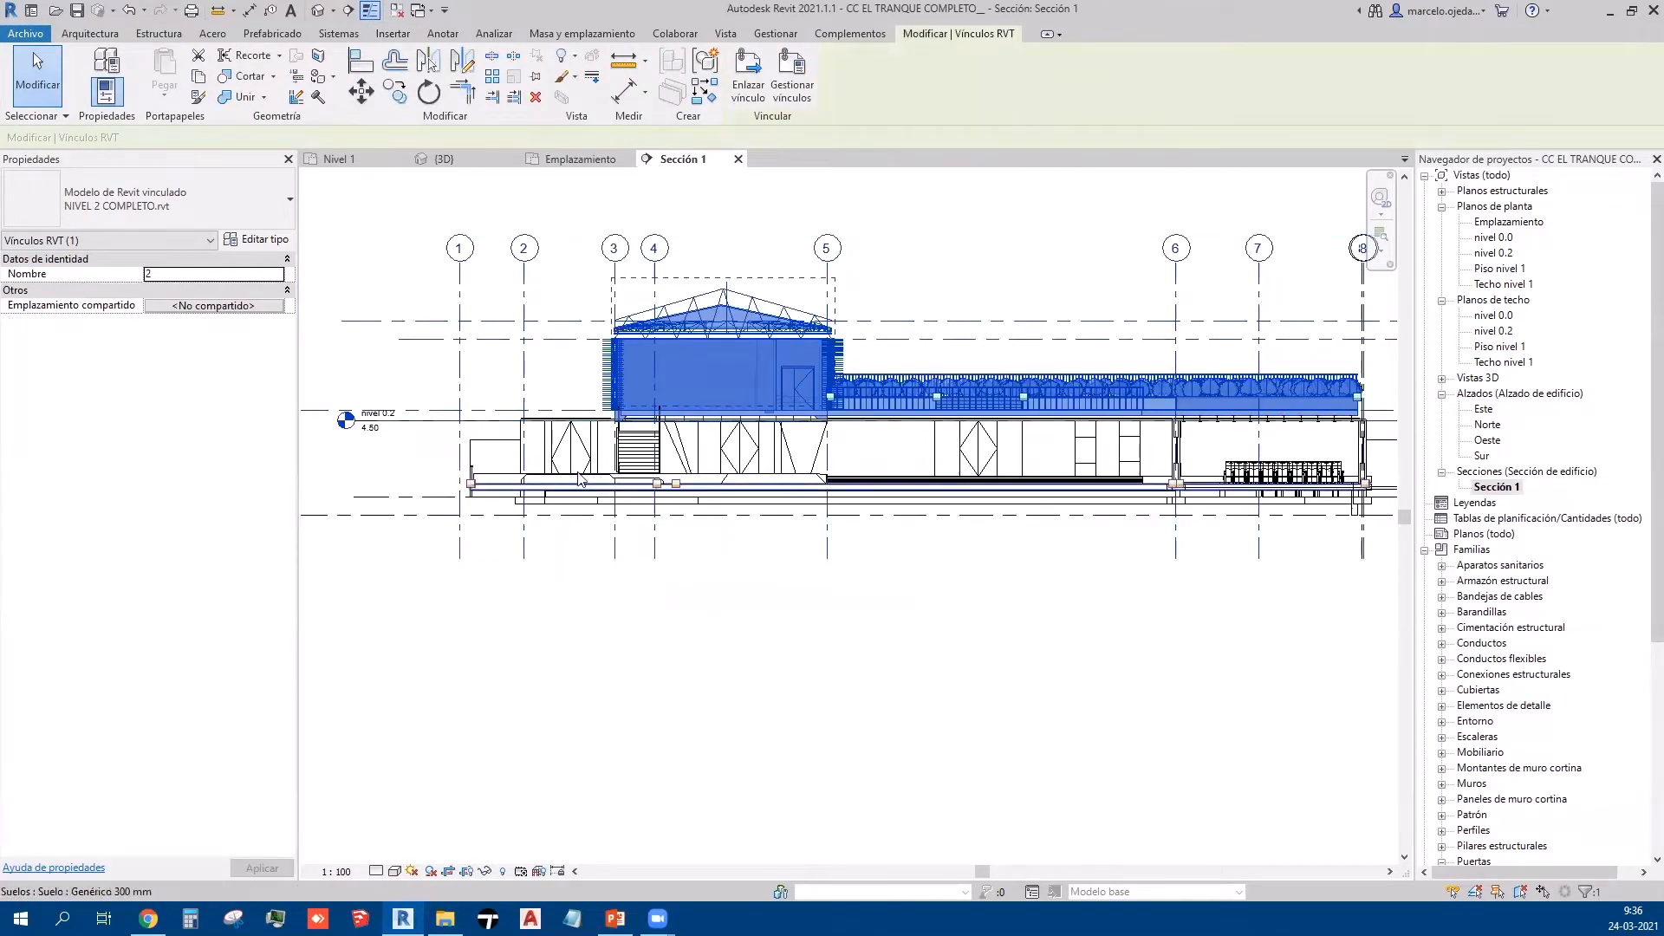
left_click(505, 450)
left_click(743, 691)
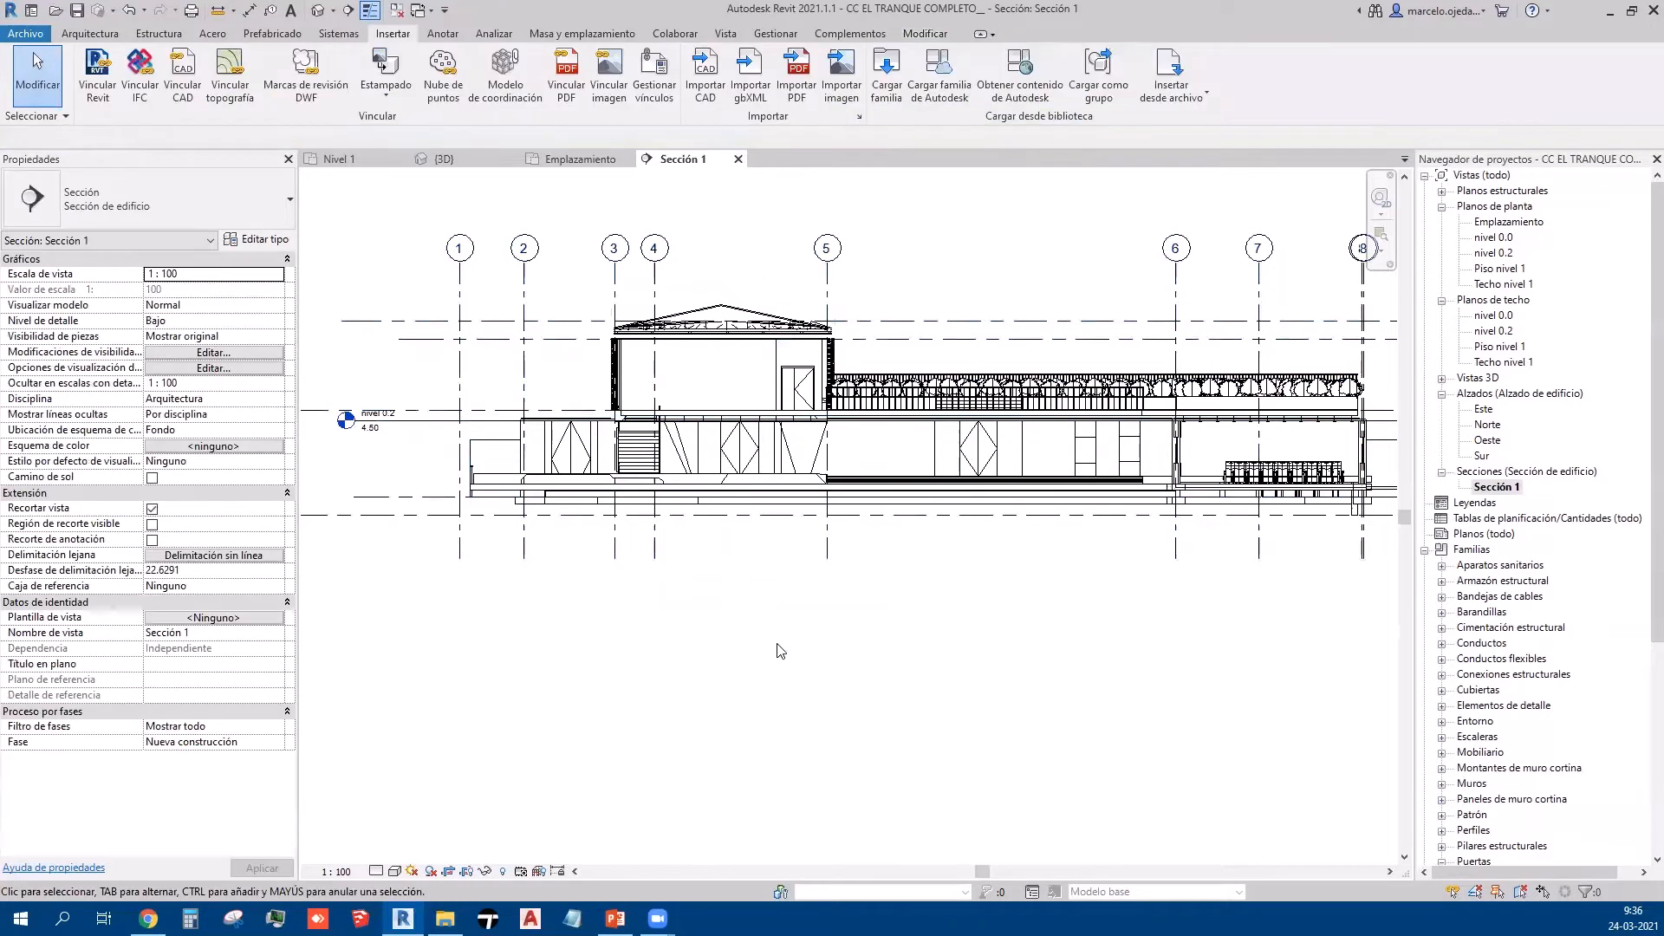
Step: Identify the extent of the linked NIVEL 2 COMPLETO model above the host's lower level in the section by selecting and deselecting it
left_click(790, 340)
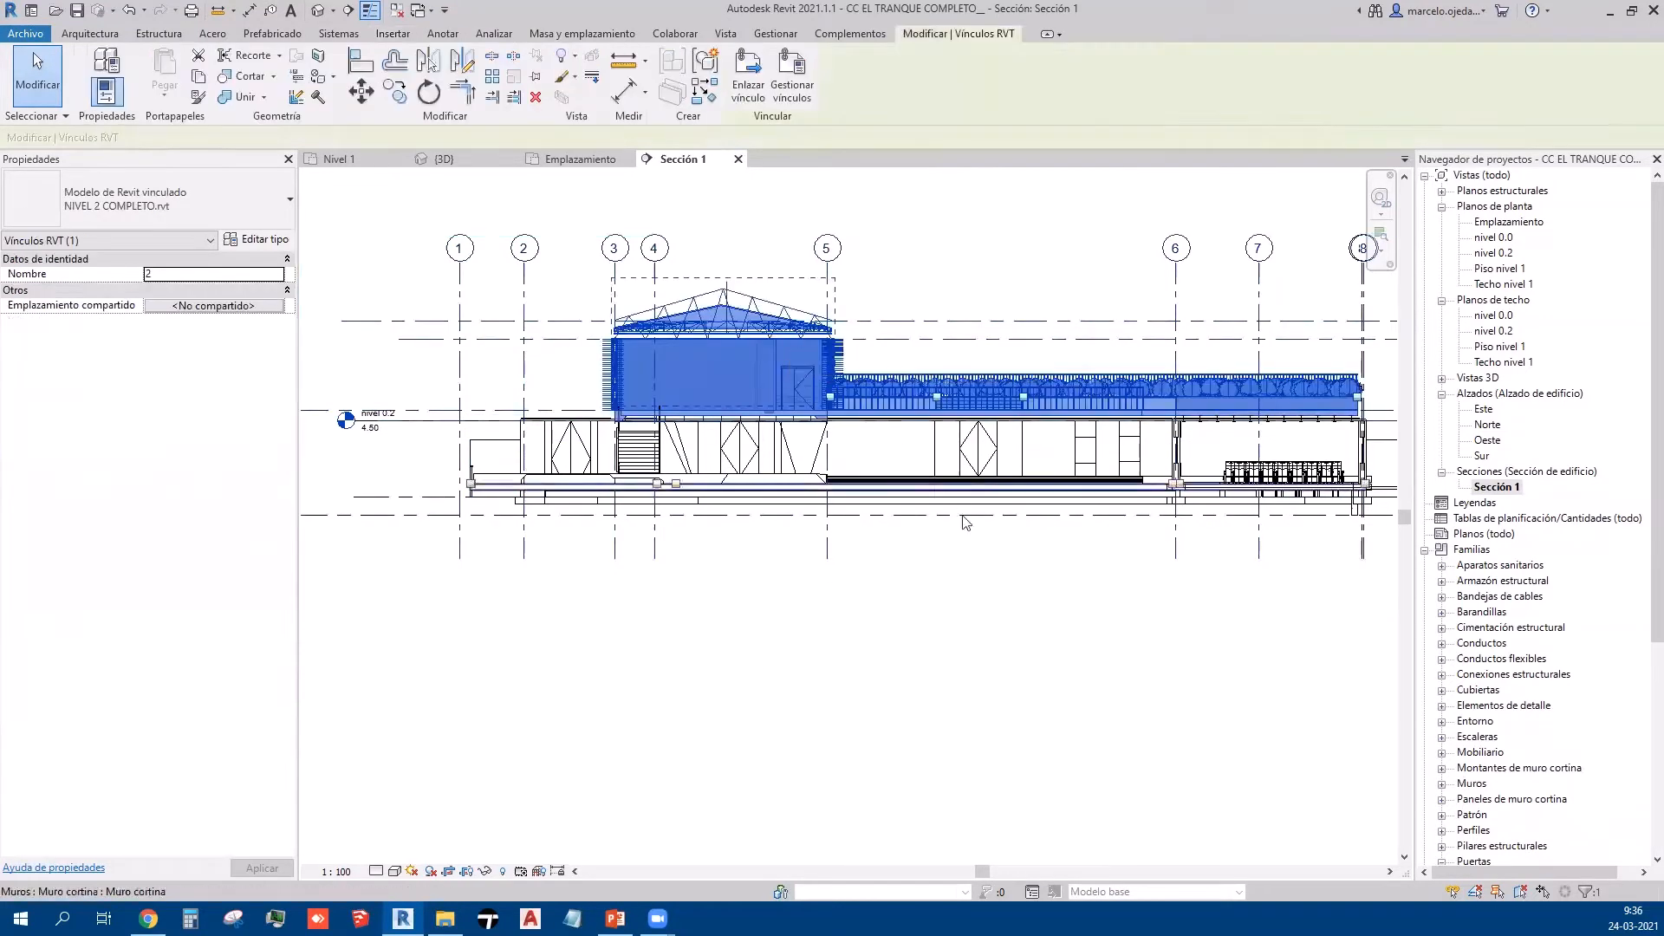
left_click(900, 301)
left_click(897, 392)
left_click(940, 598)
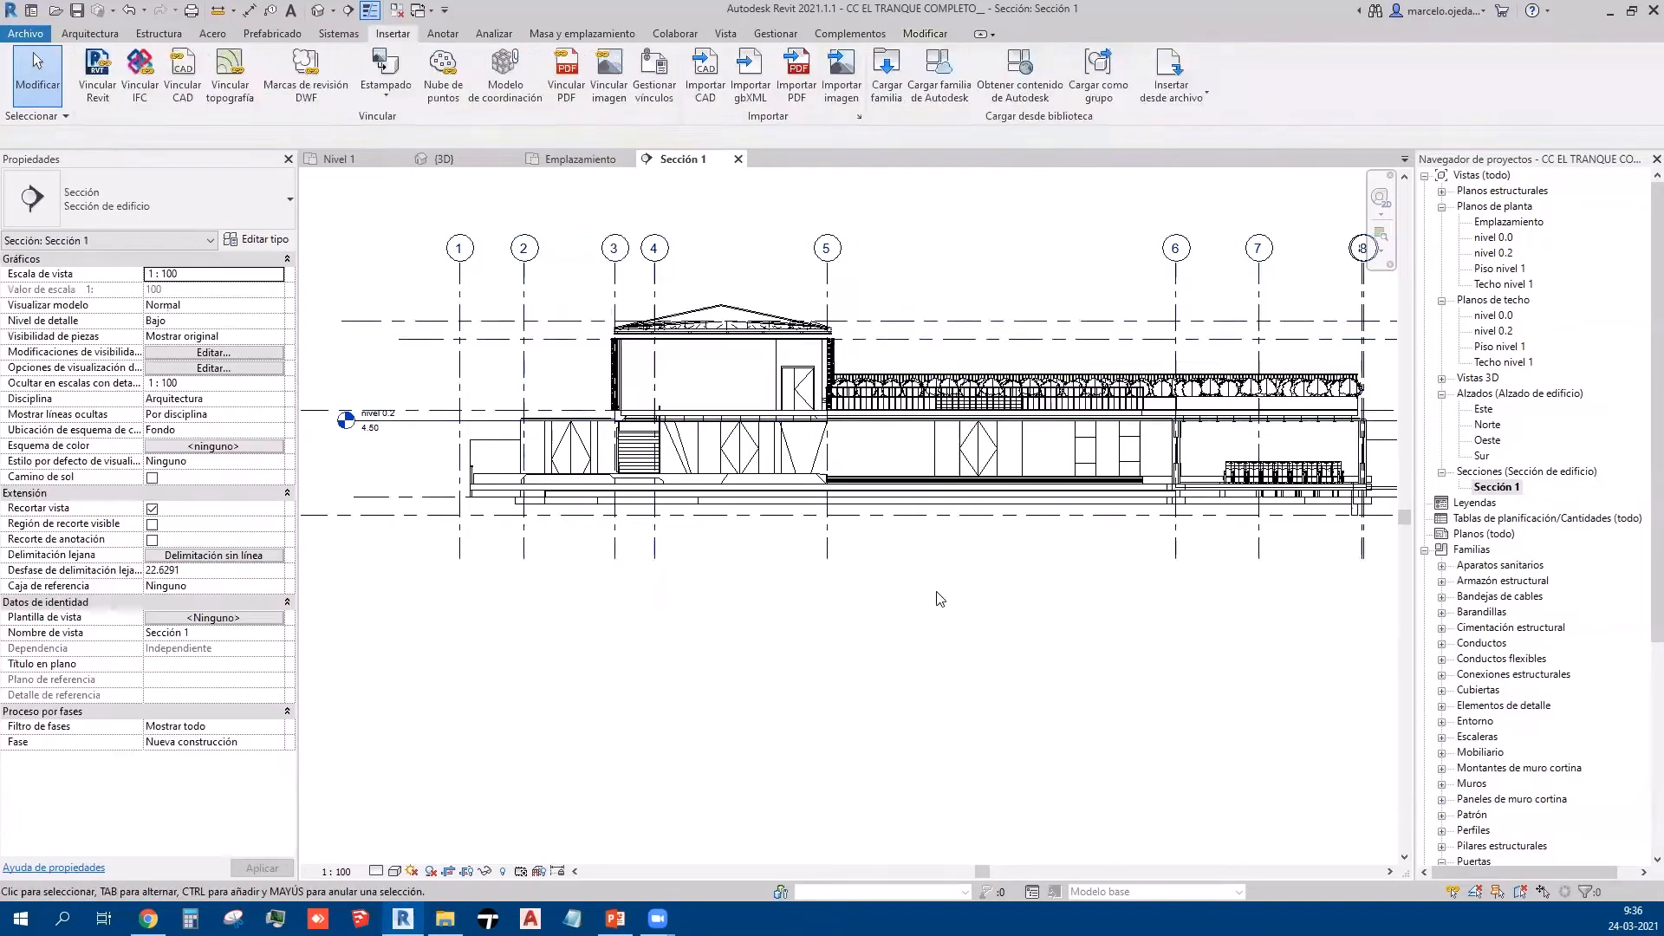
left_click(755, 343)
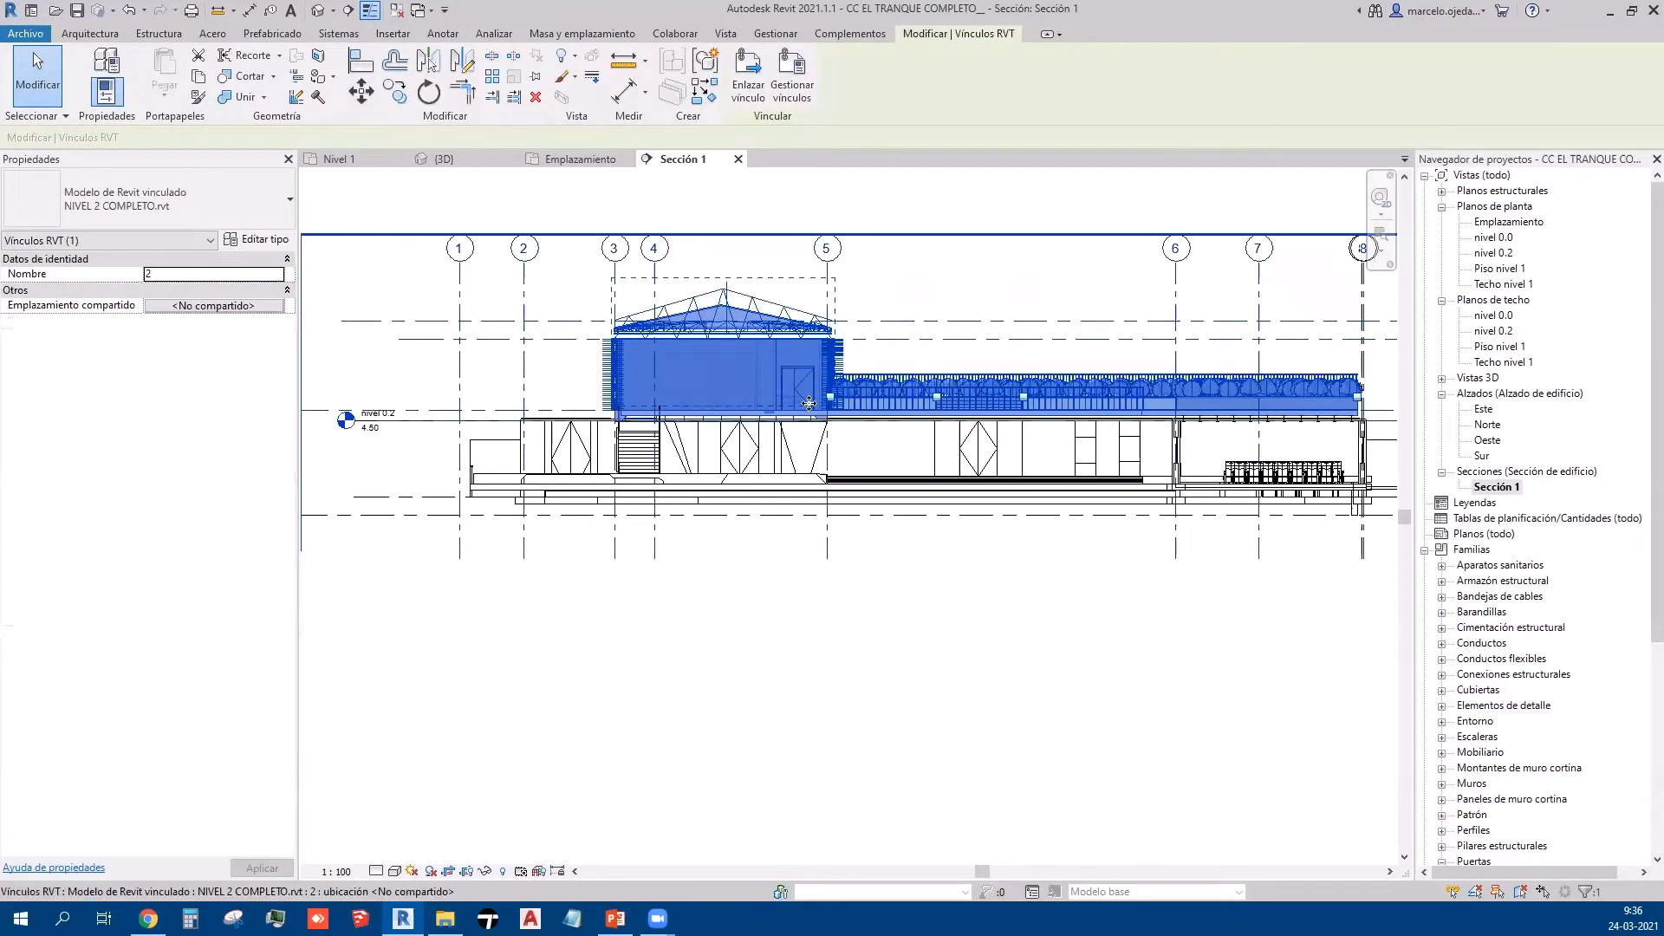
left_click(924, 351)
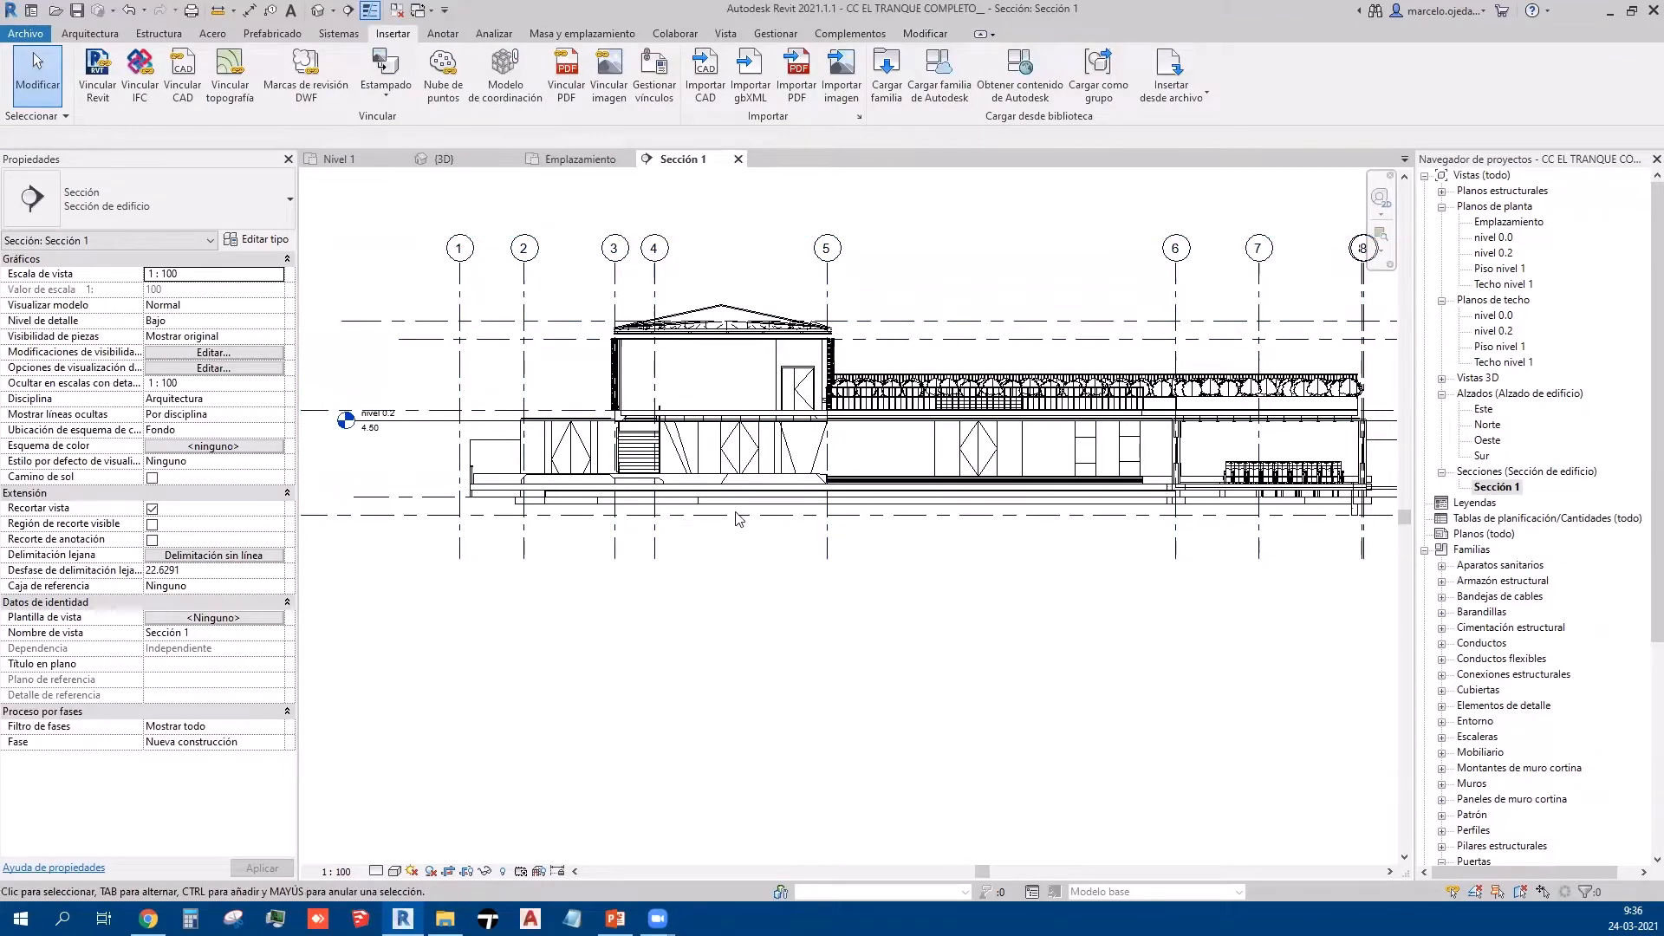
Step: Override the wall category's cut pattern in Sección 1 with a solid foreground fill in RGB 255-000-128
scroll(737, 519, "up", 5)
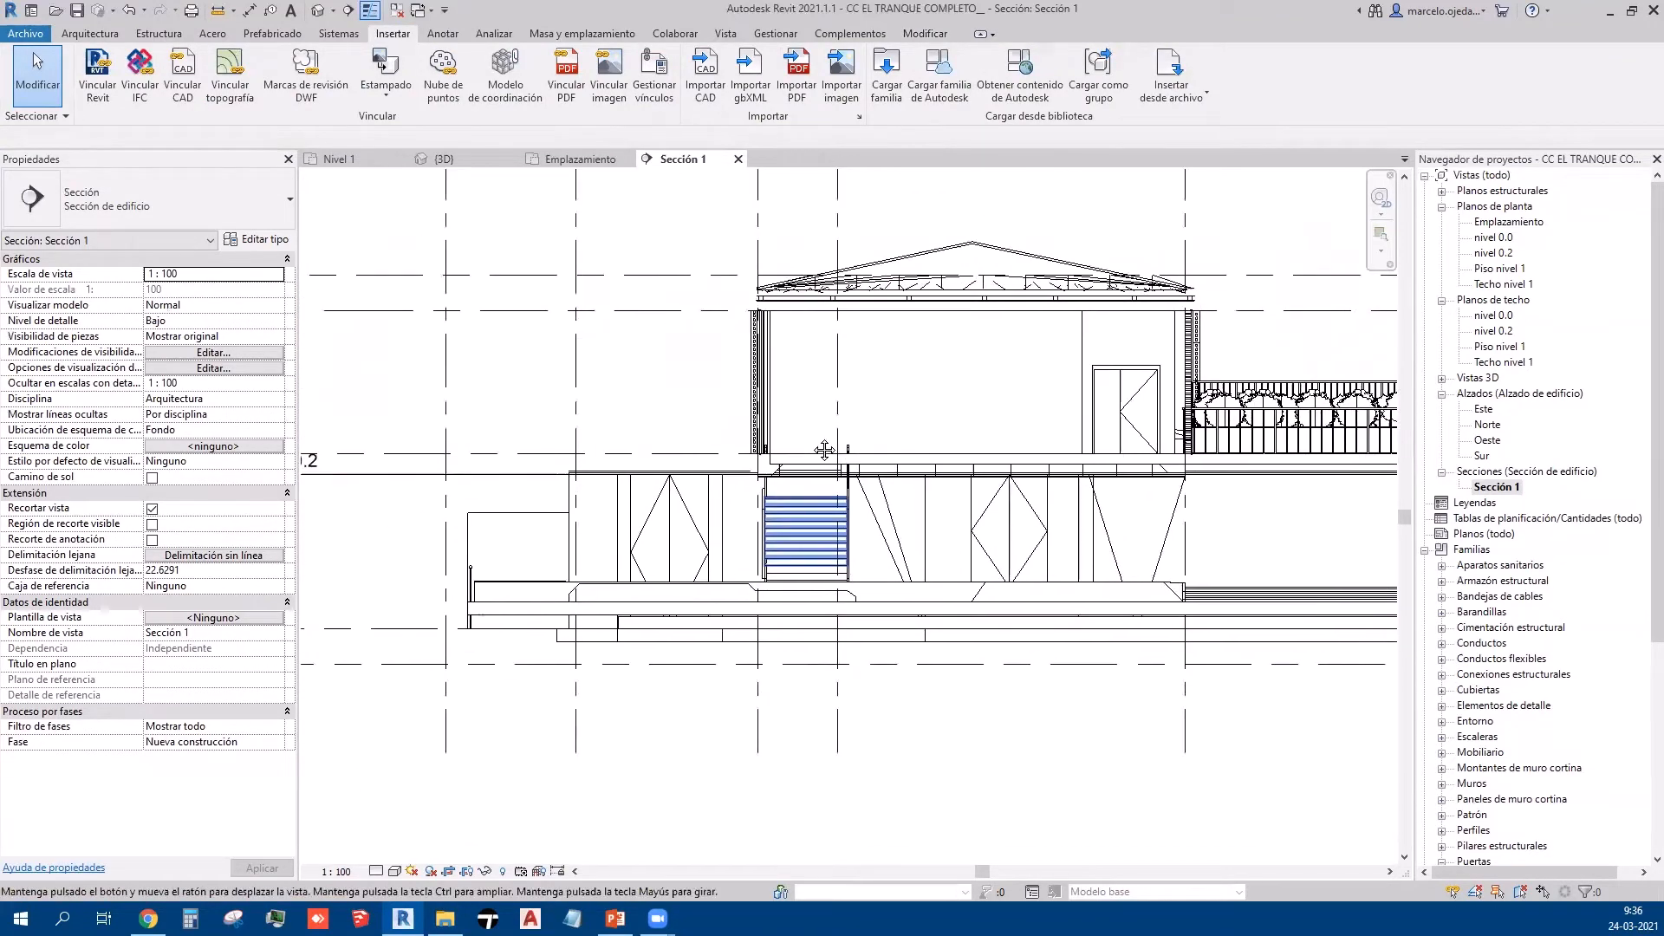
left_click(213, 352)
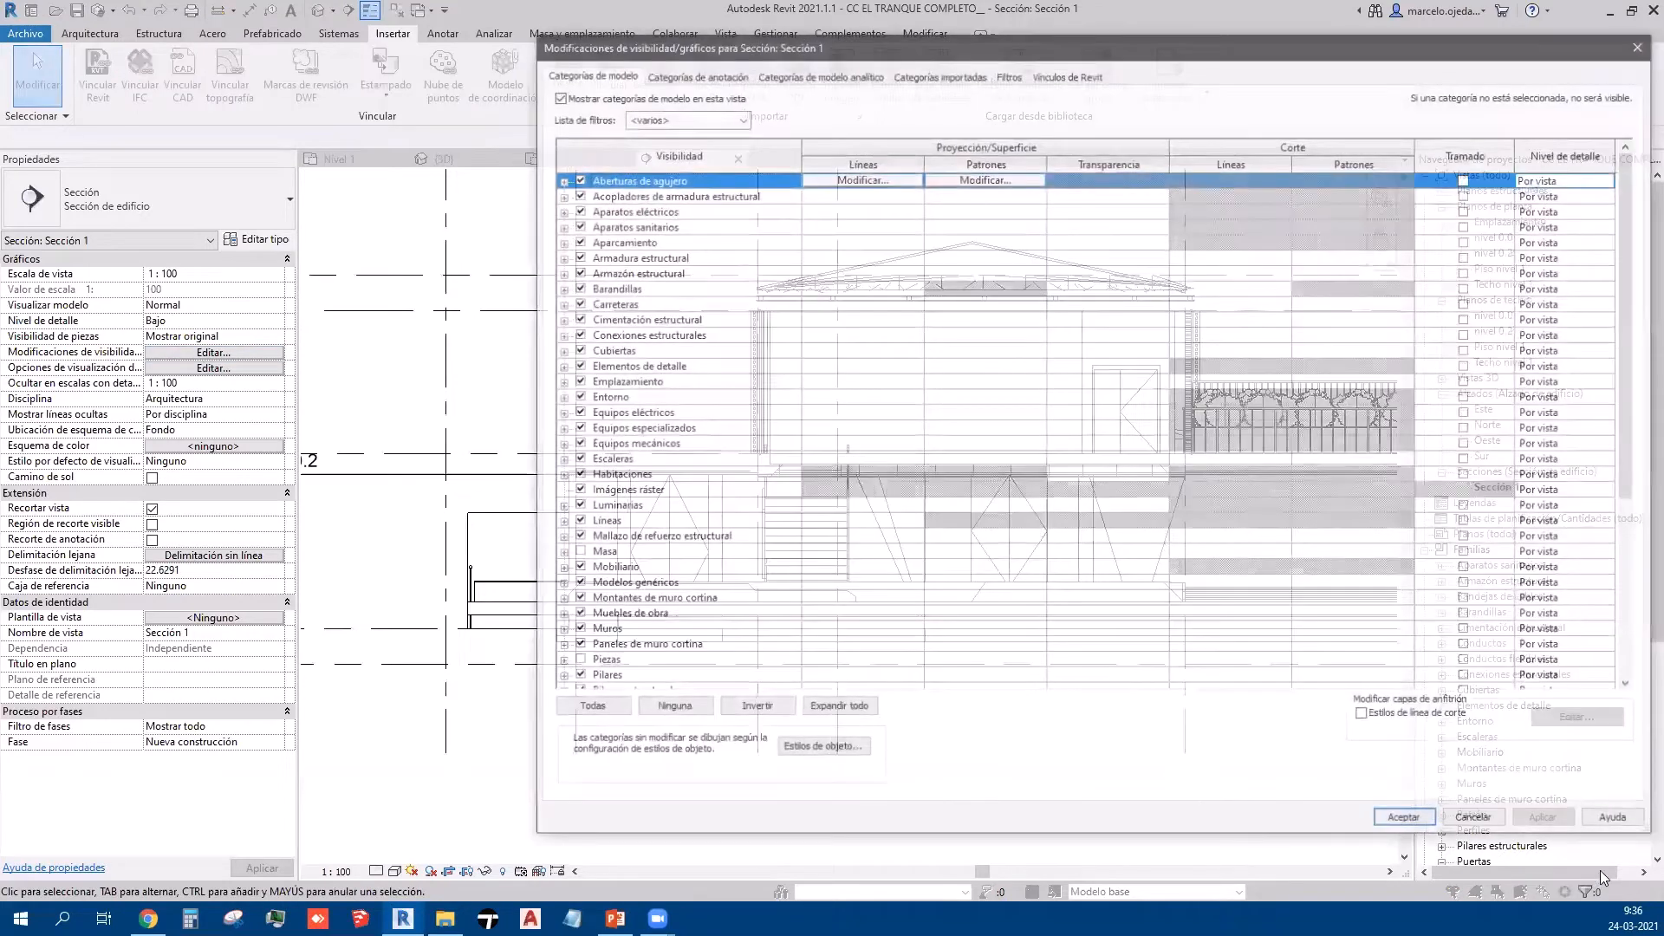
scroll(794, 574, "down", 2)
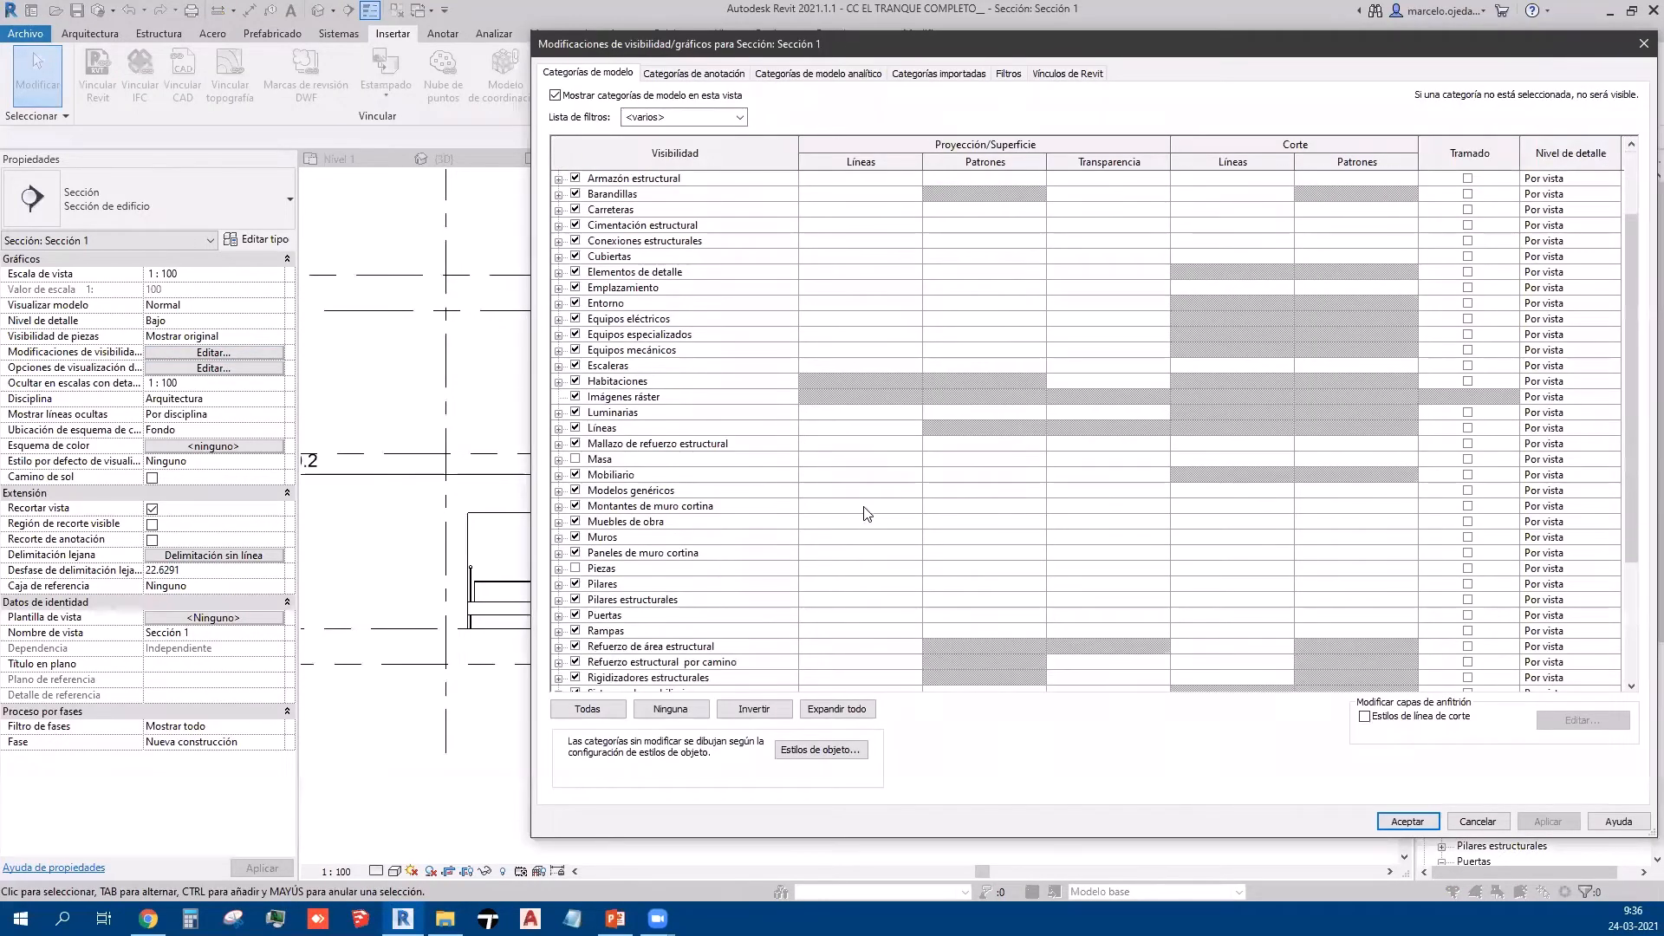
left_click(828, 538)
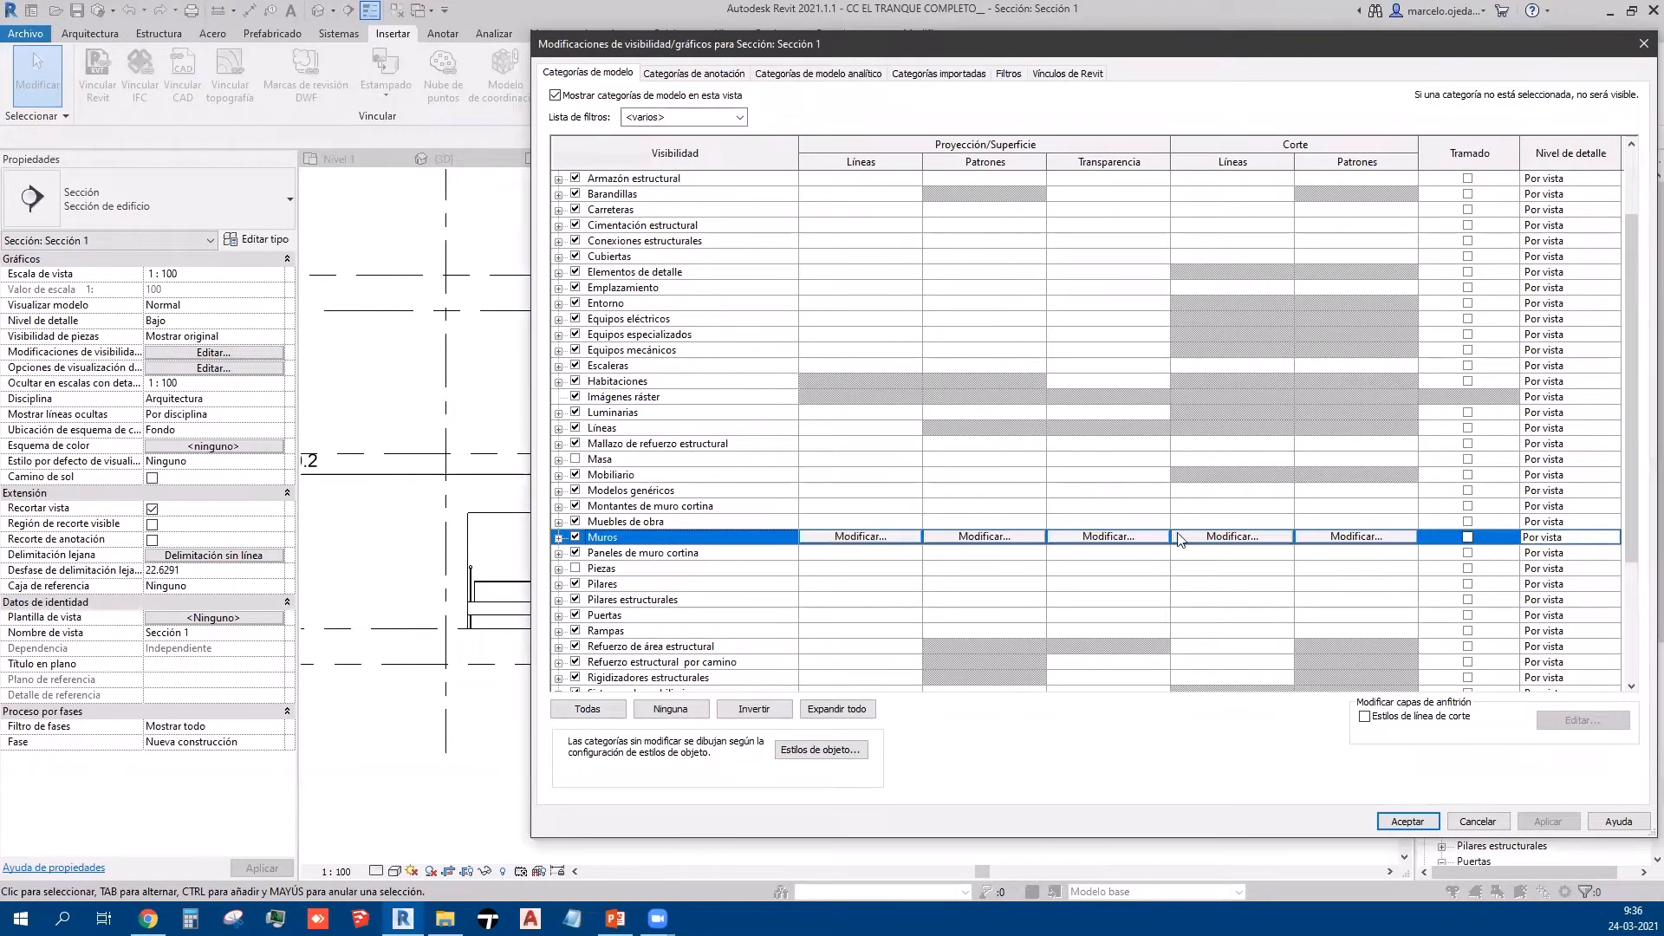
left_click(1331, 538)
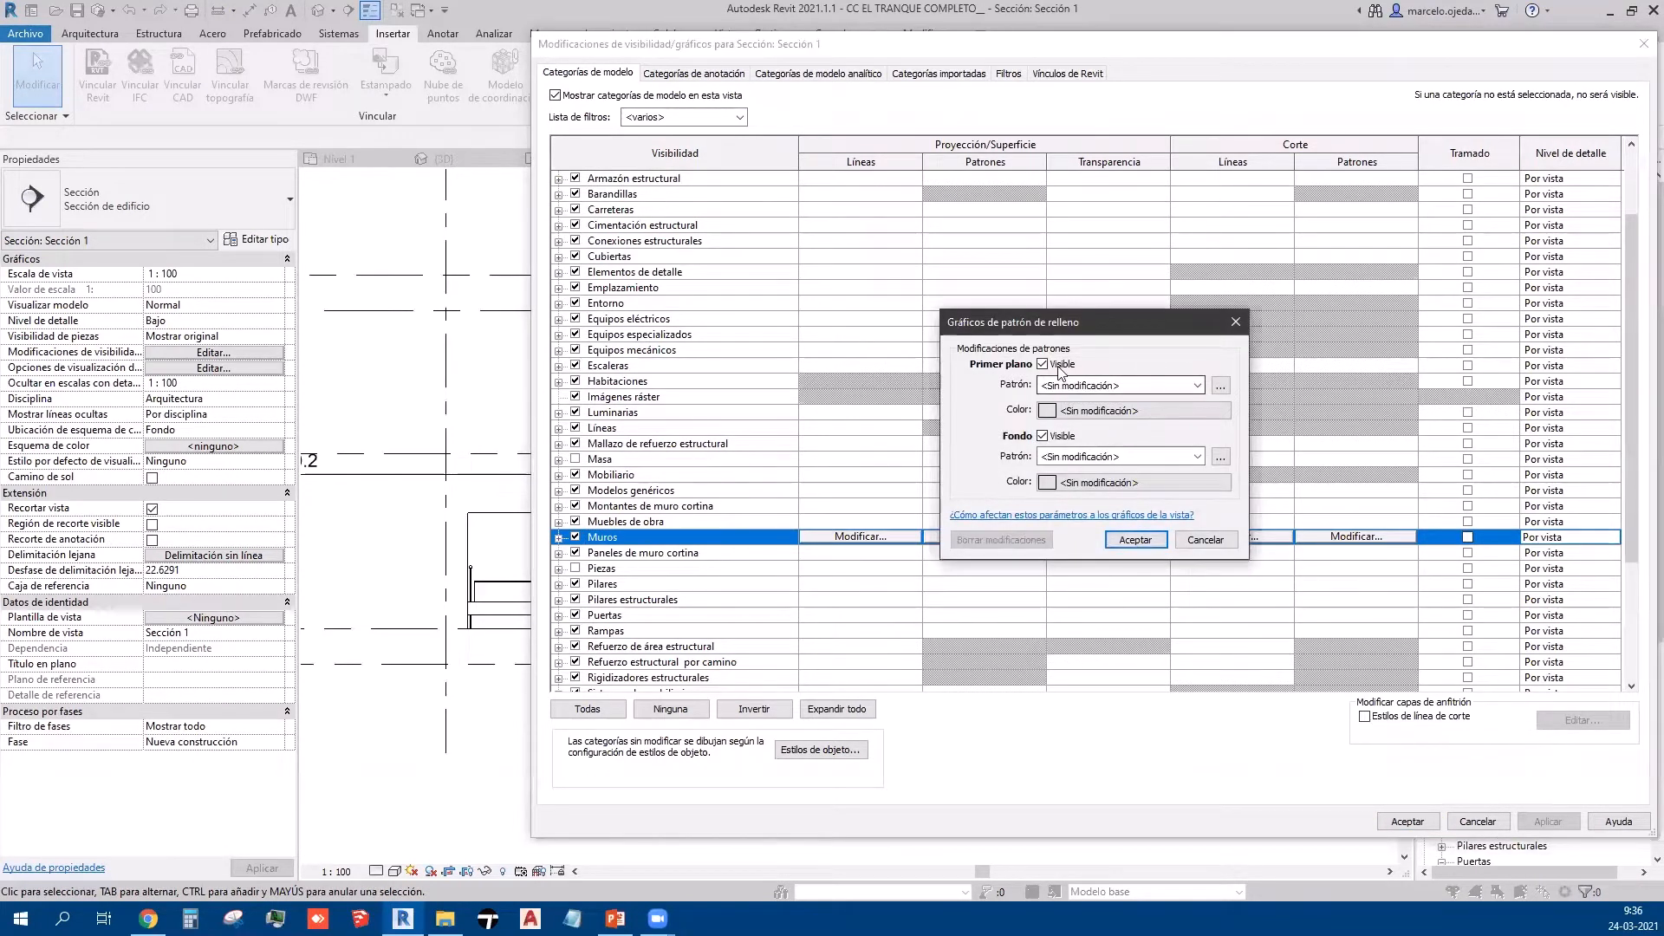
left_click(1065, 386)
left_click(1068, 407)
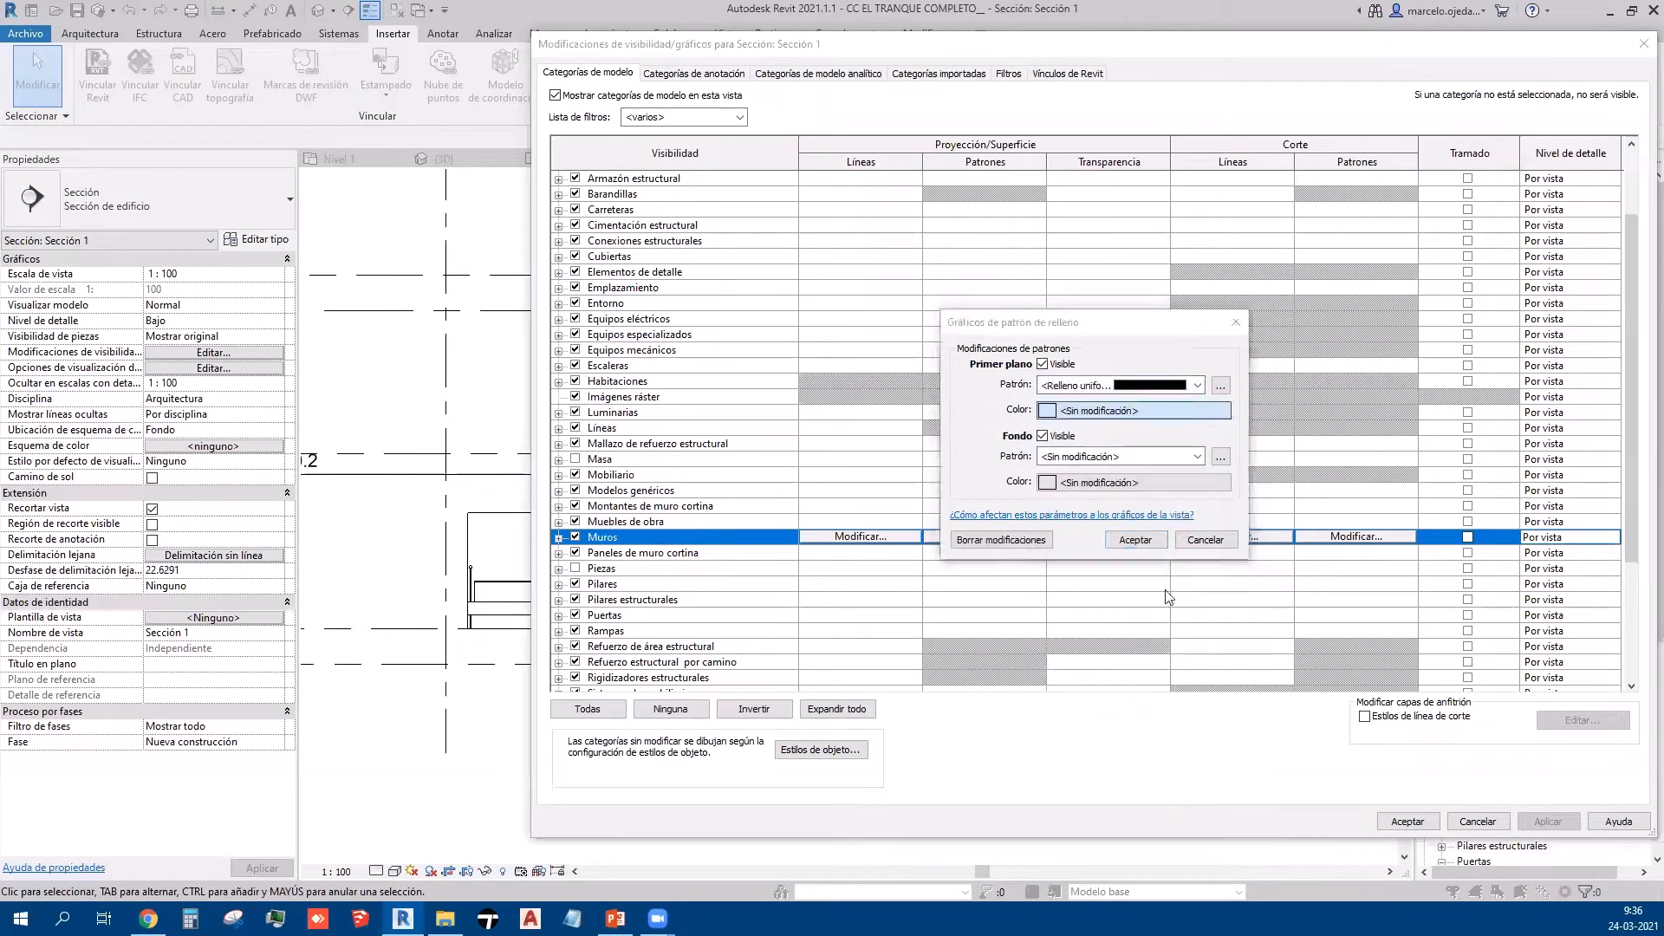
left_click(1071, 409)
left_click(1072, 354)
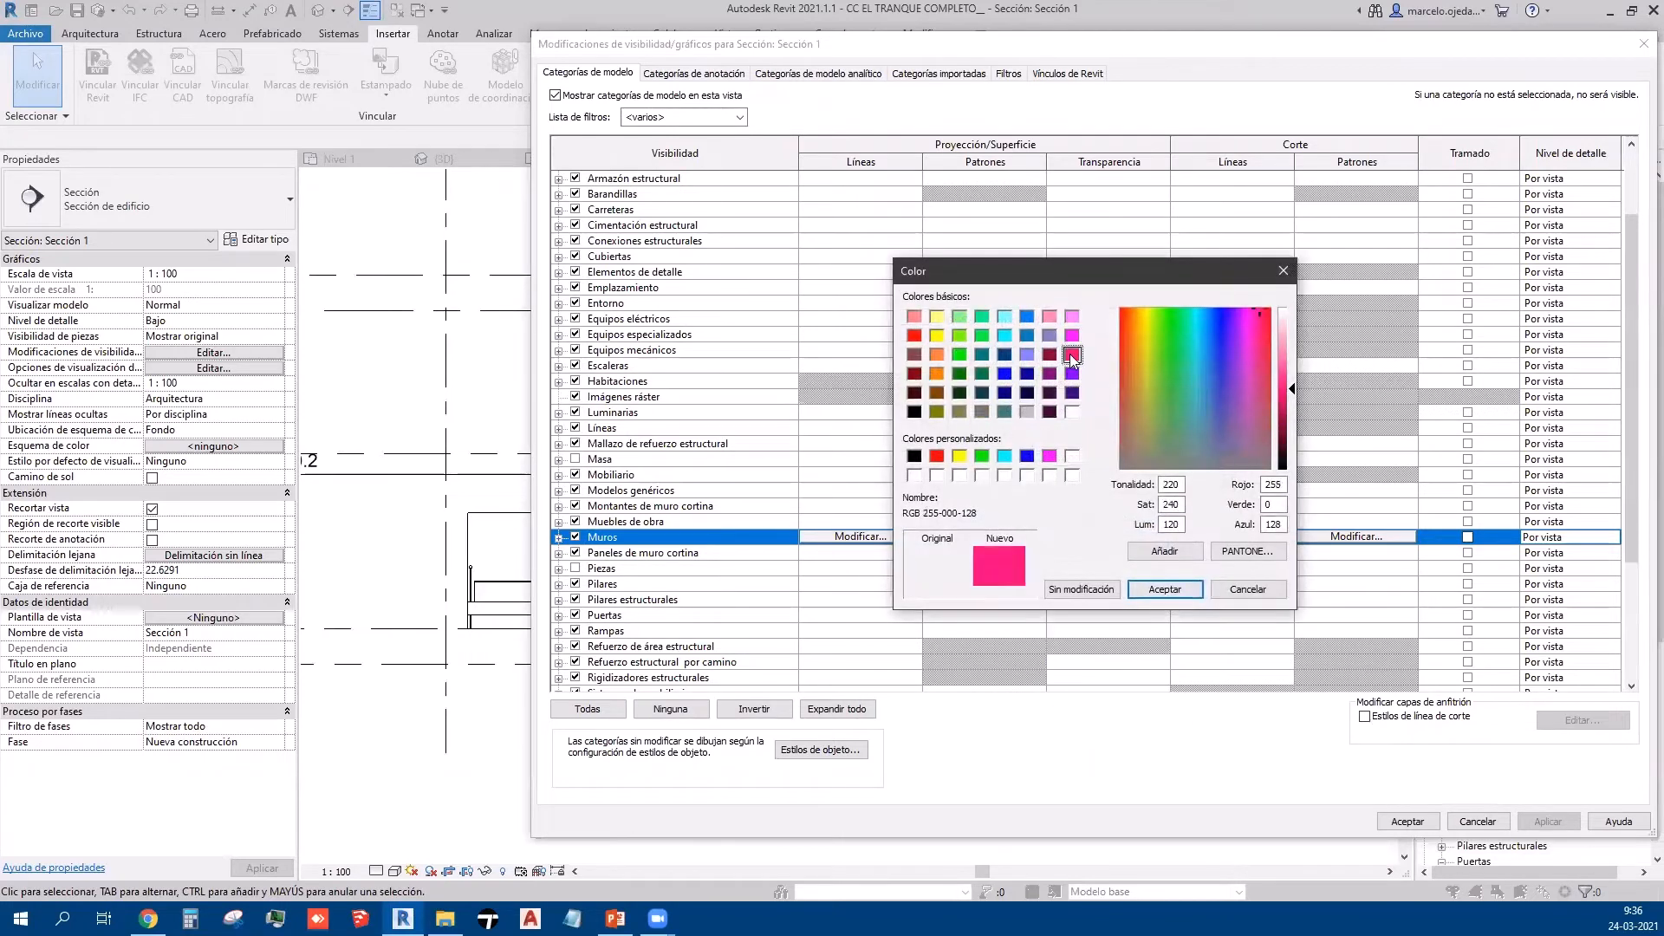
left_click(1166, 591)
left_click(1142, 546)
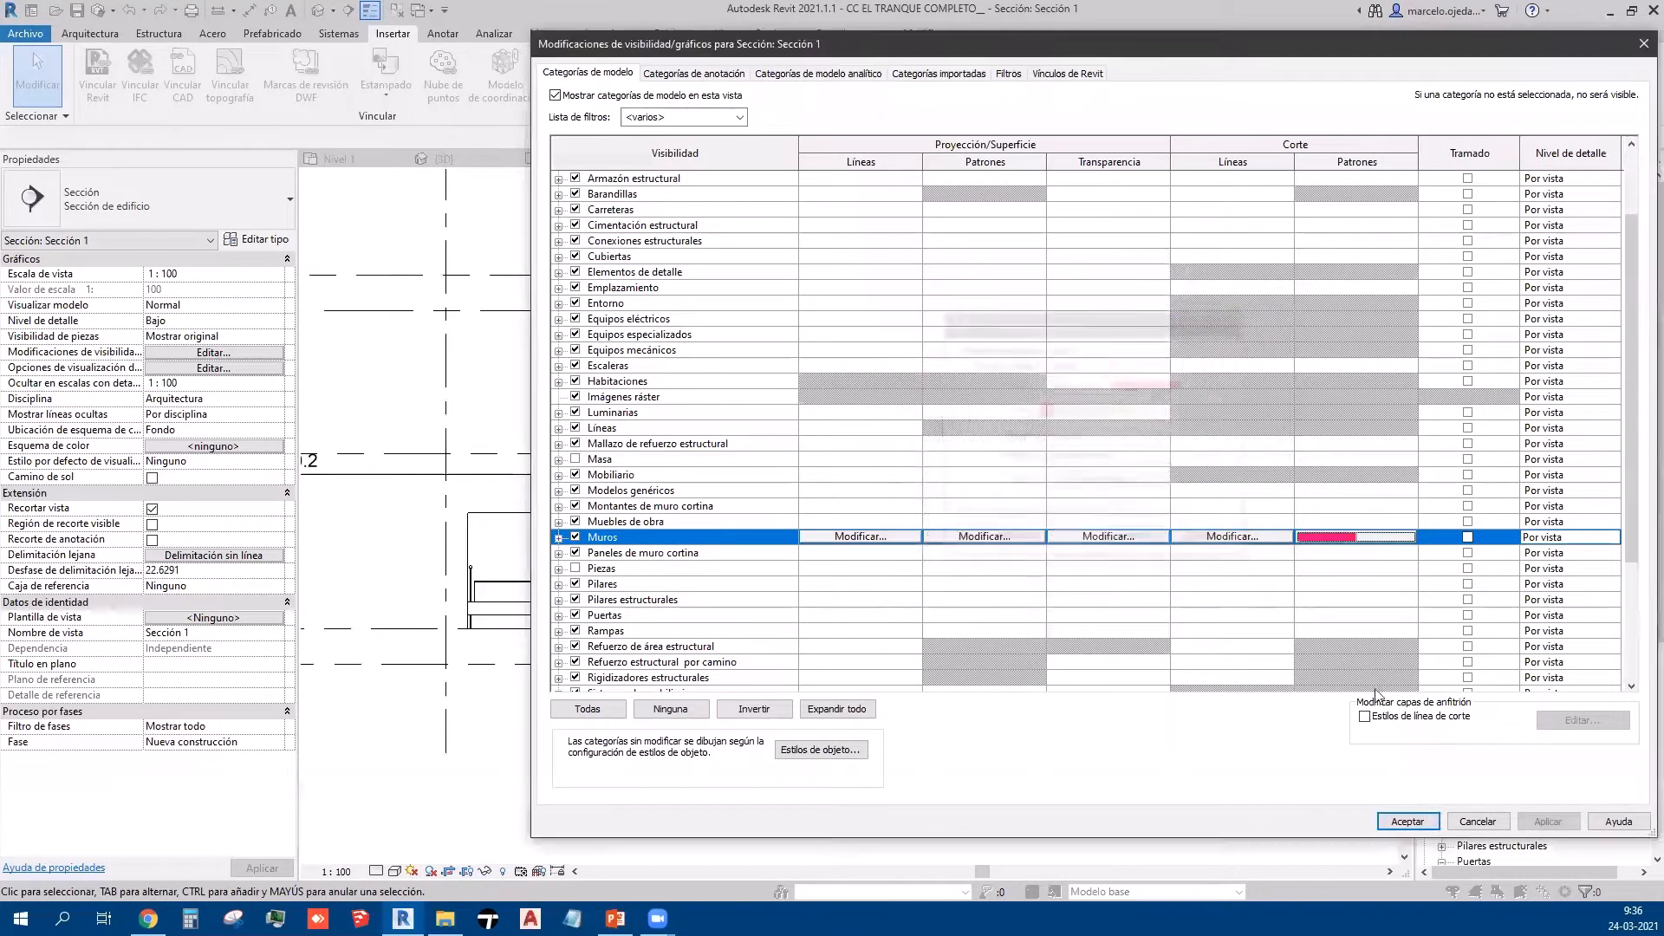
left_click(1407, 821)
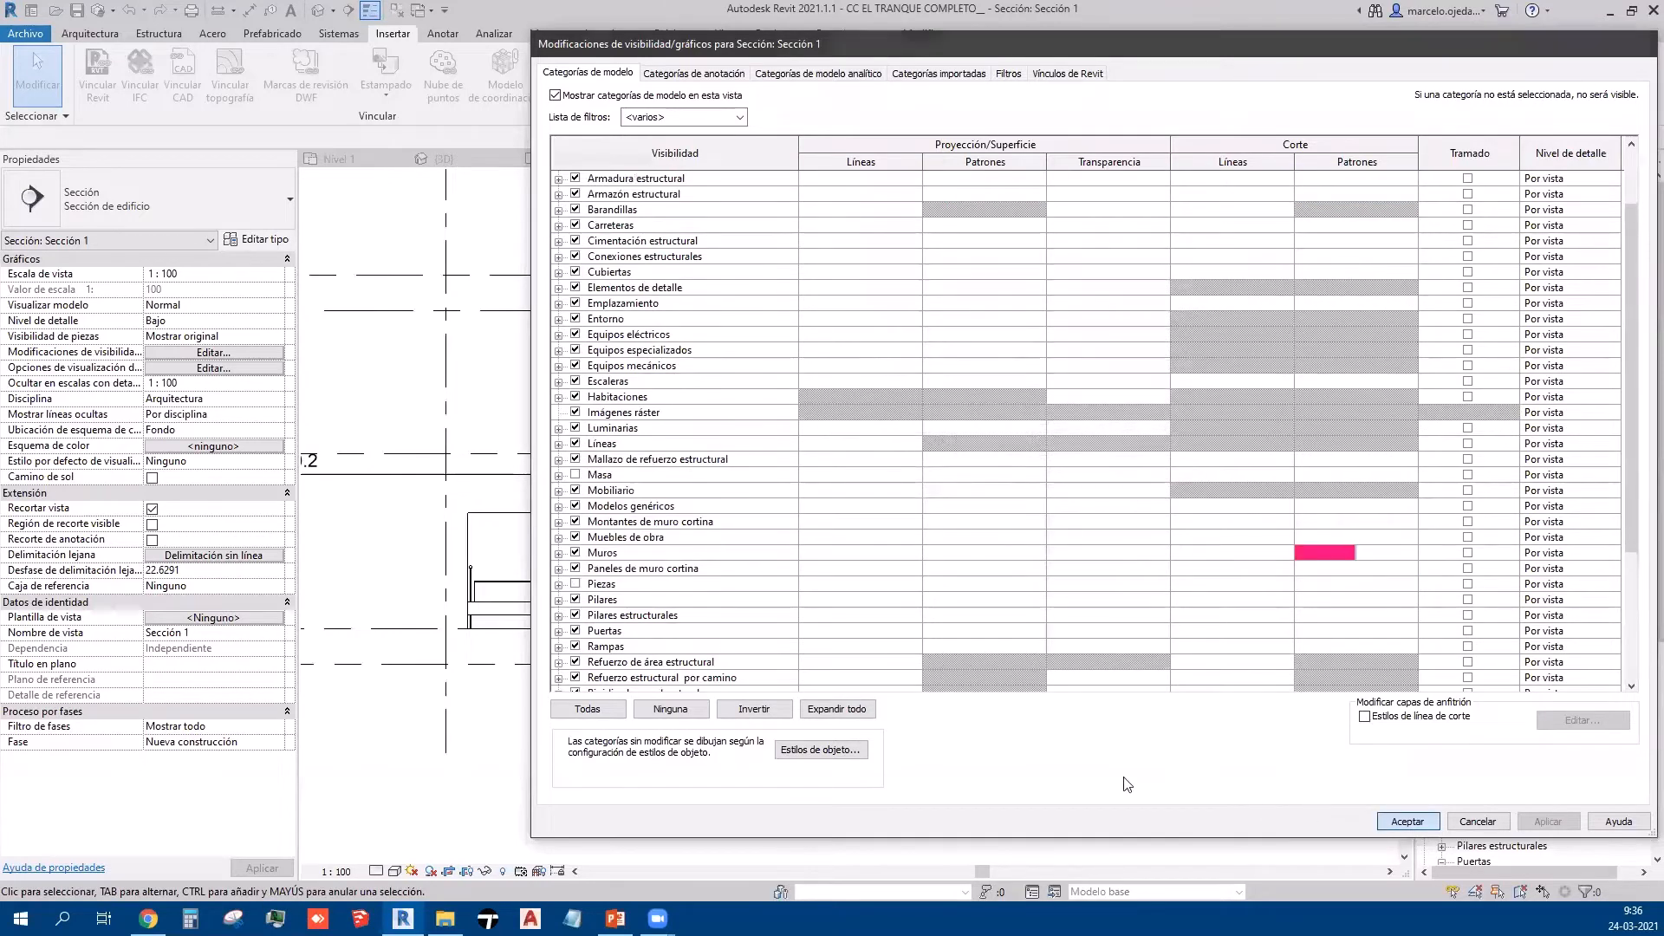
Step: Examine the cut walls of both levels in the section to see where the wall fill override applies
scroll(1147, 529, "up", 1)
middle_click_drag(1122, 546, 797, 592)
scroll(866, 541, "down", 3)
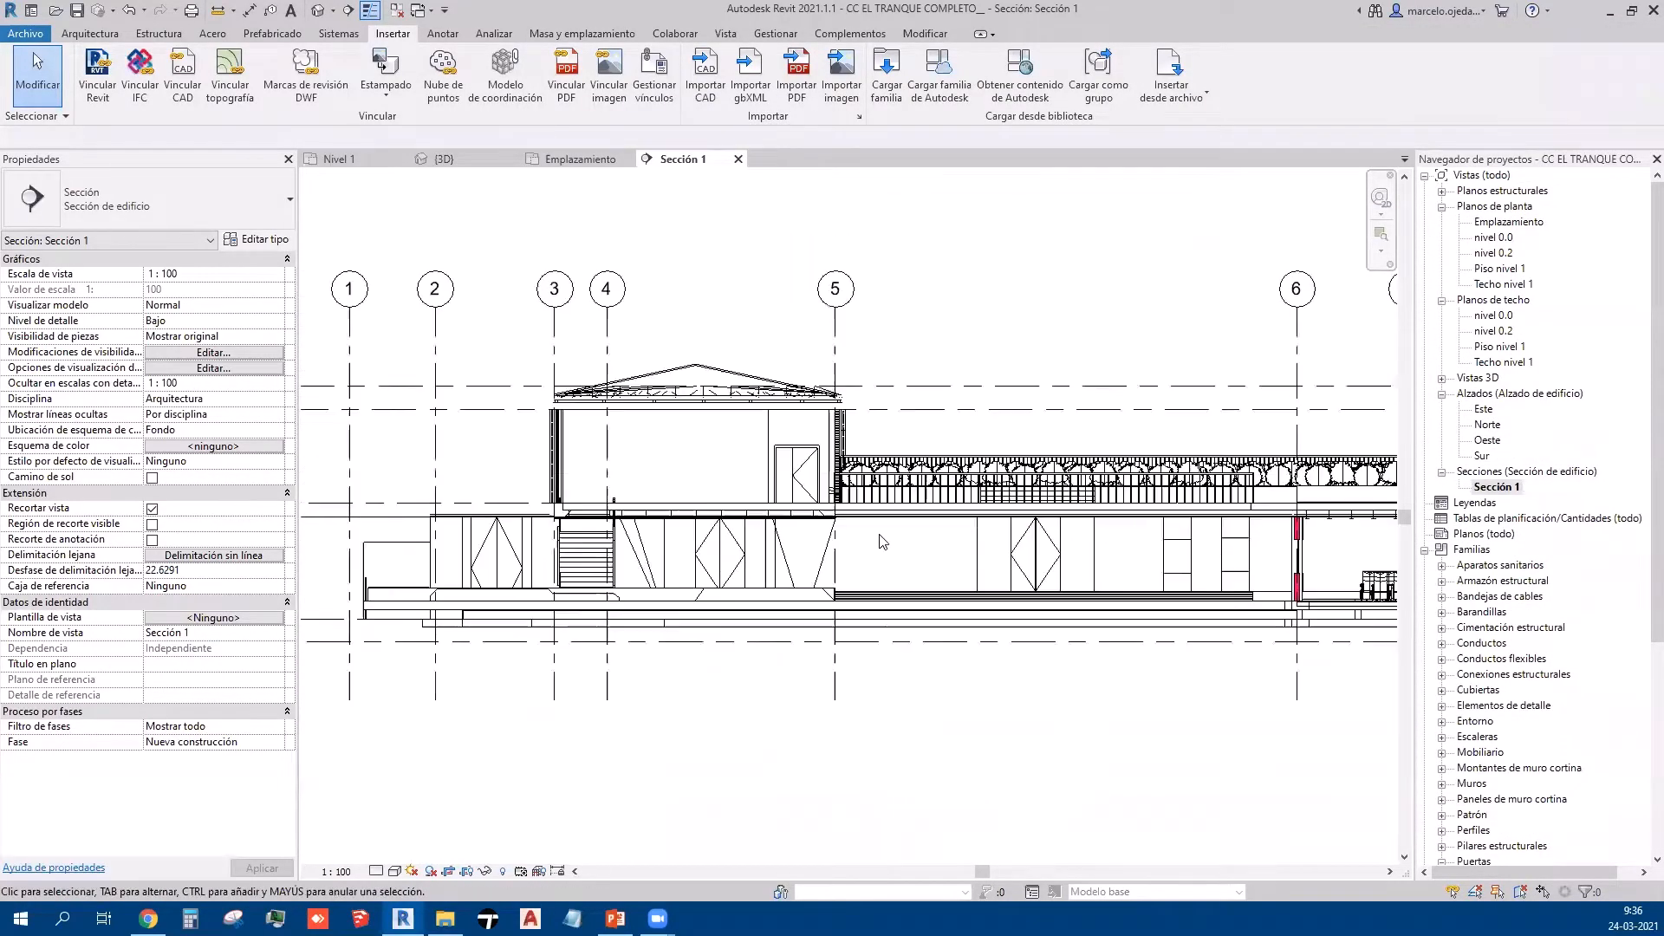
scroll(1082, 515, "up", 2)
scroll(1112, 507, "up", 2)
middle_click_drag(713, 560, 1474, 579)
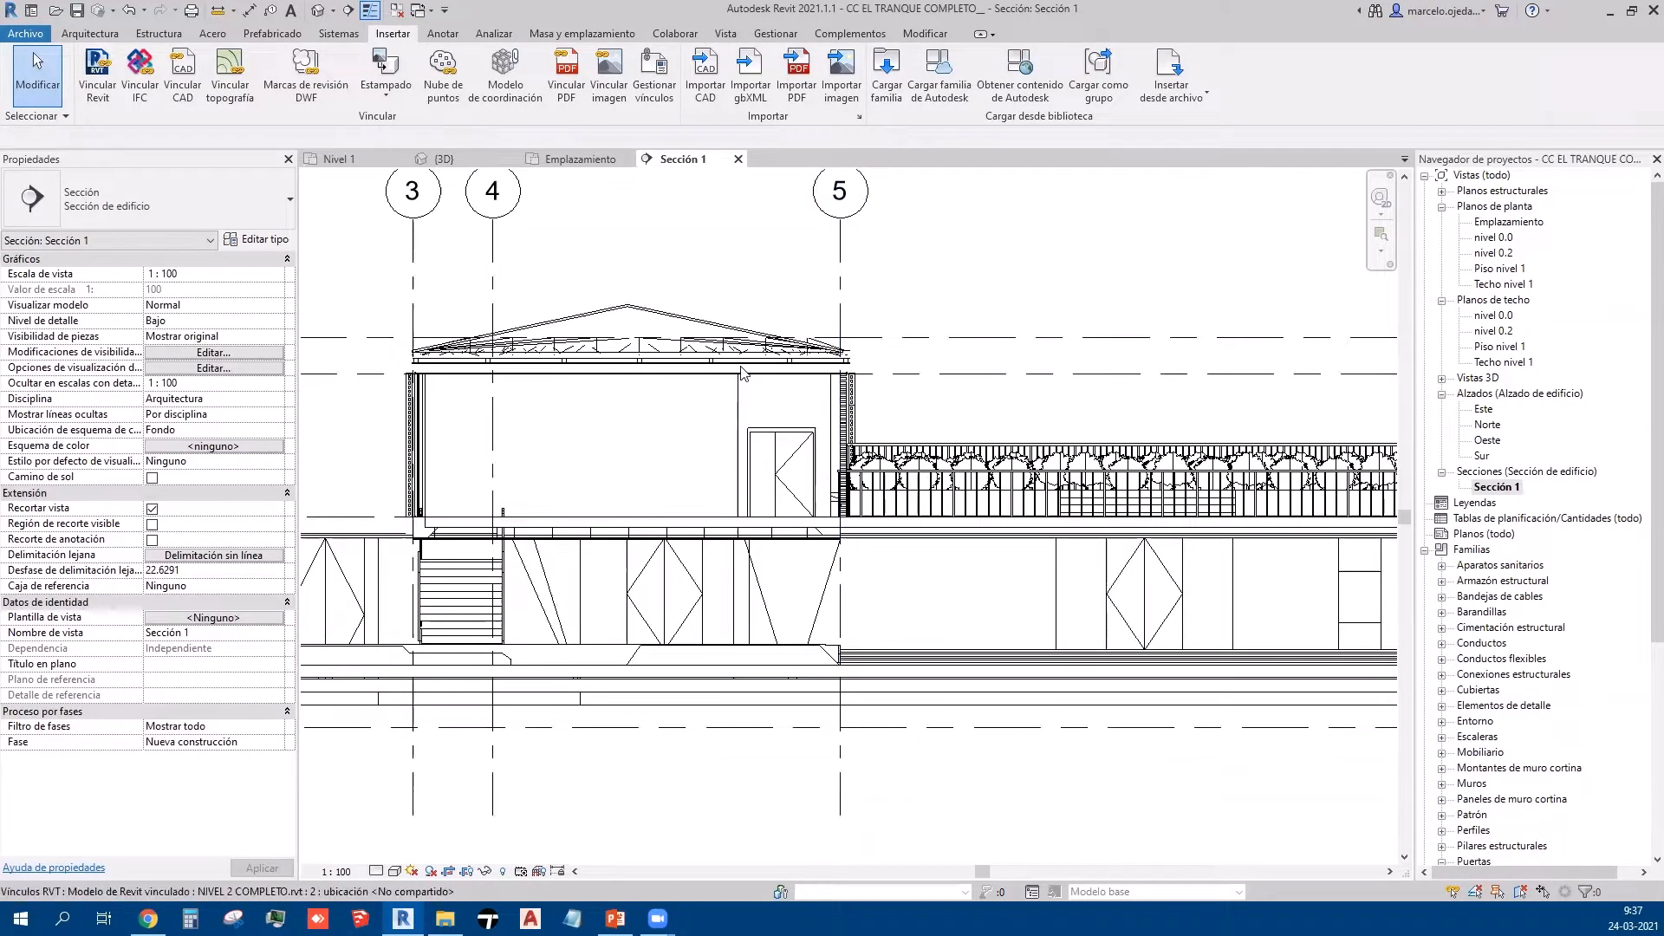
Step: Override the cut patterns of columns, structural columns, roofs and floors in Sección 1 with a solid foreground fill in RGB 255-000-128
left_click(180, 354)
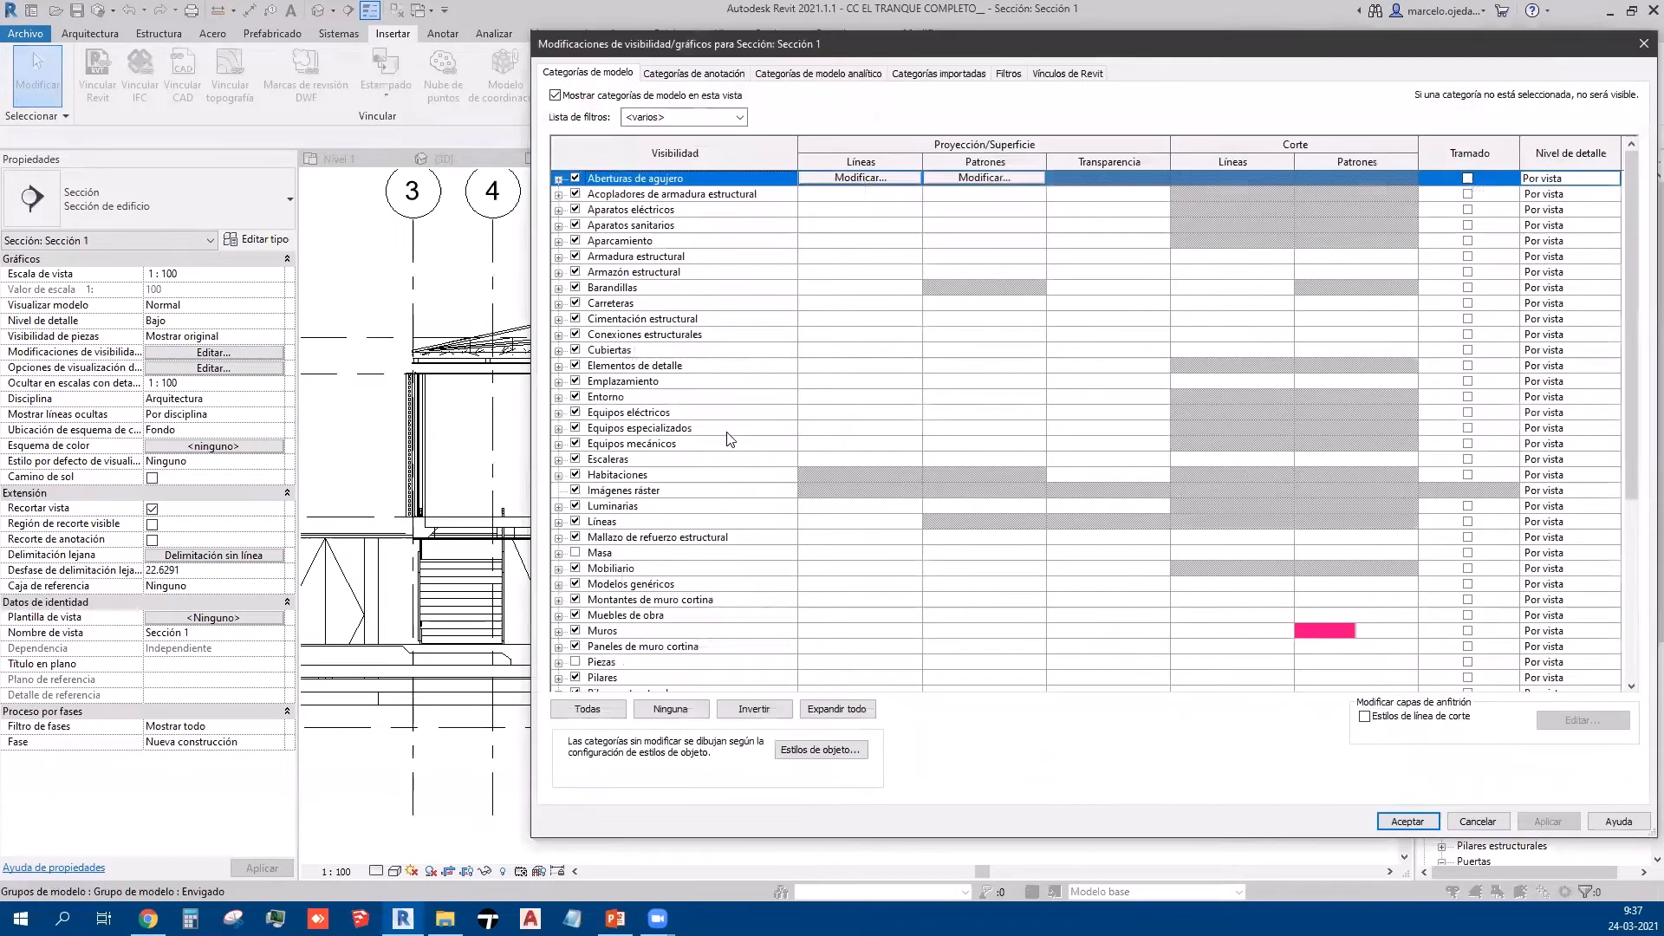
scroll(741, 451, "down", 4)
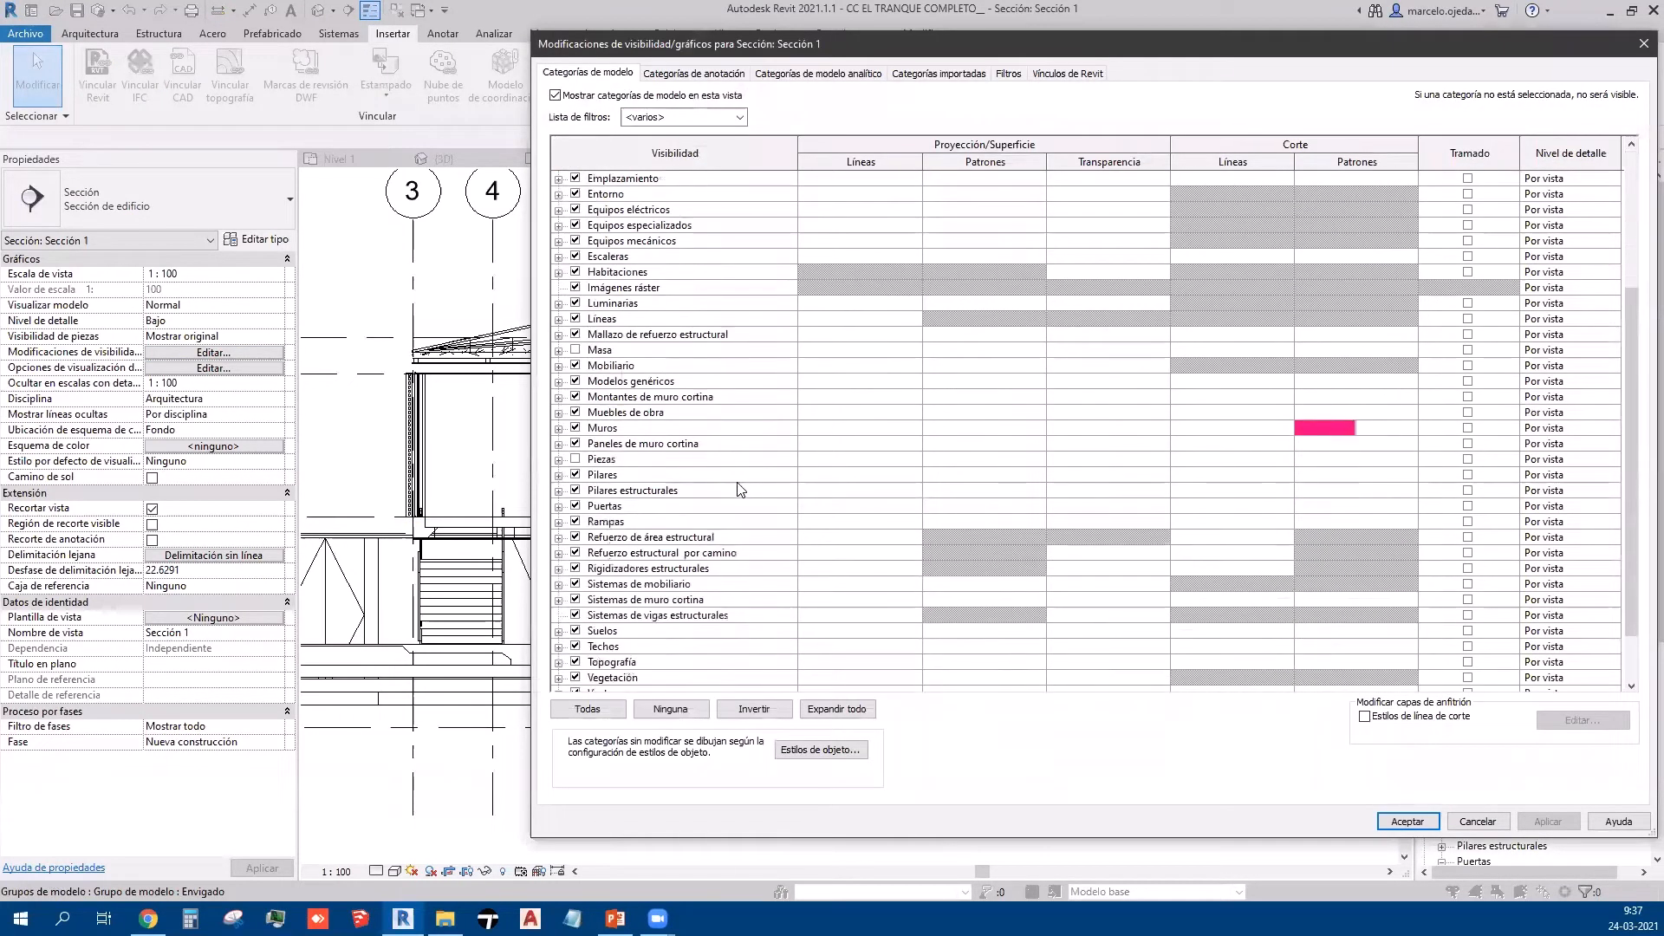
left_click(726, 479)
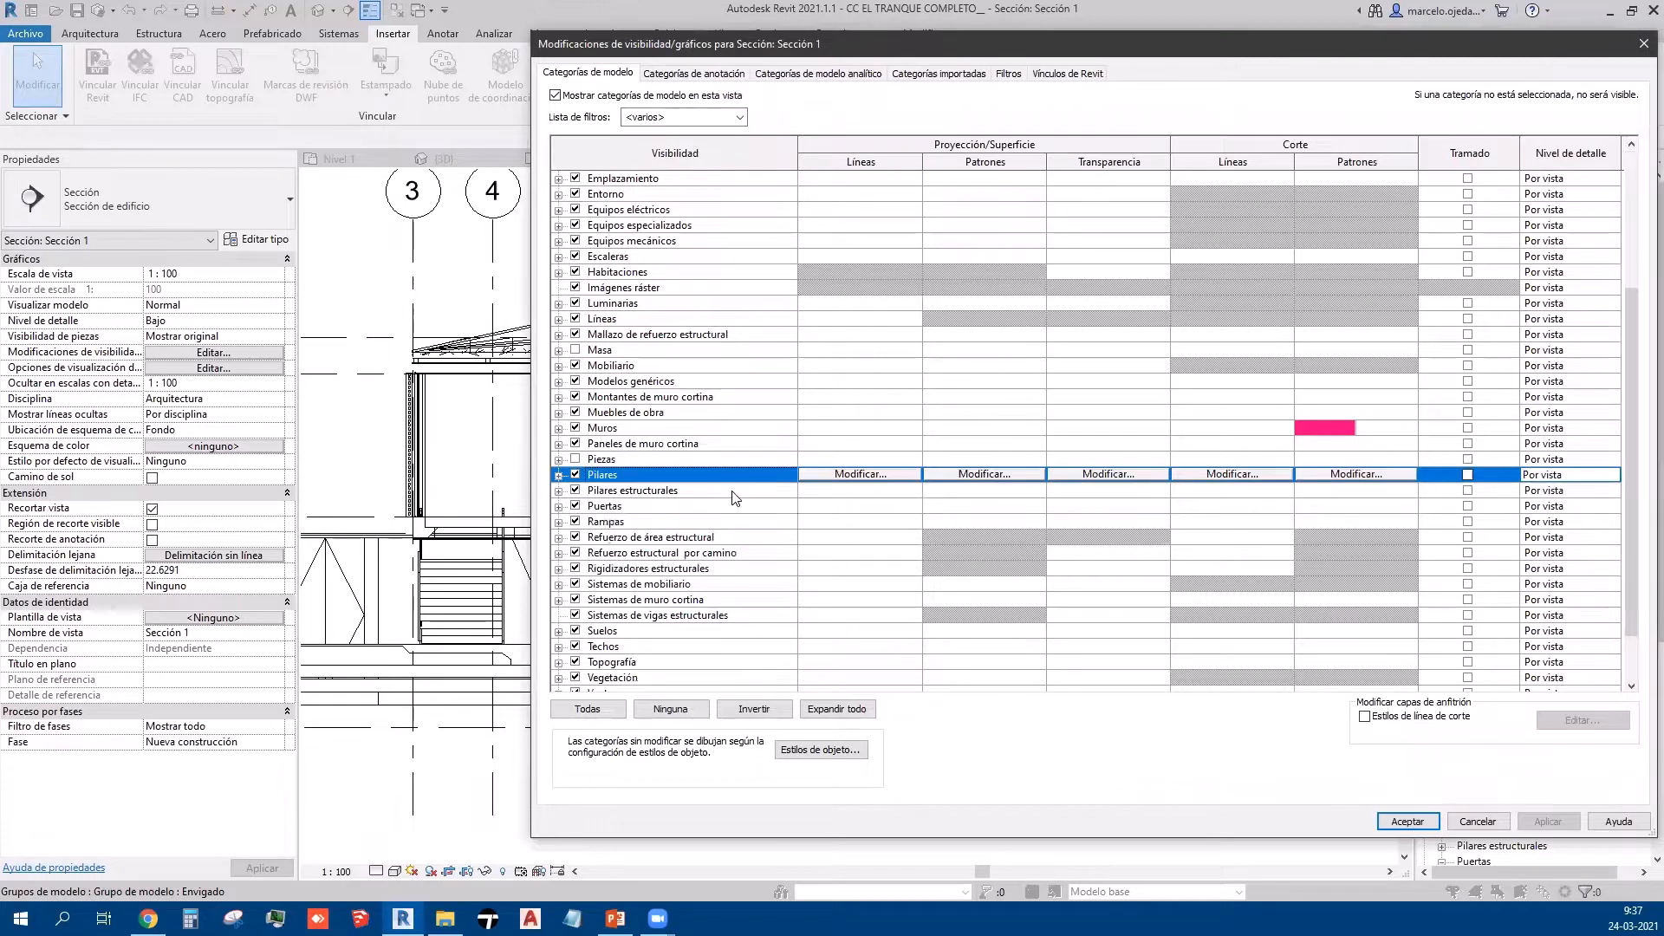
left_click(735, 490, "shift")
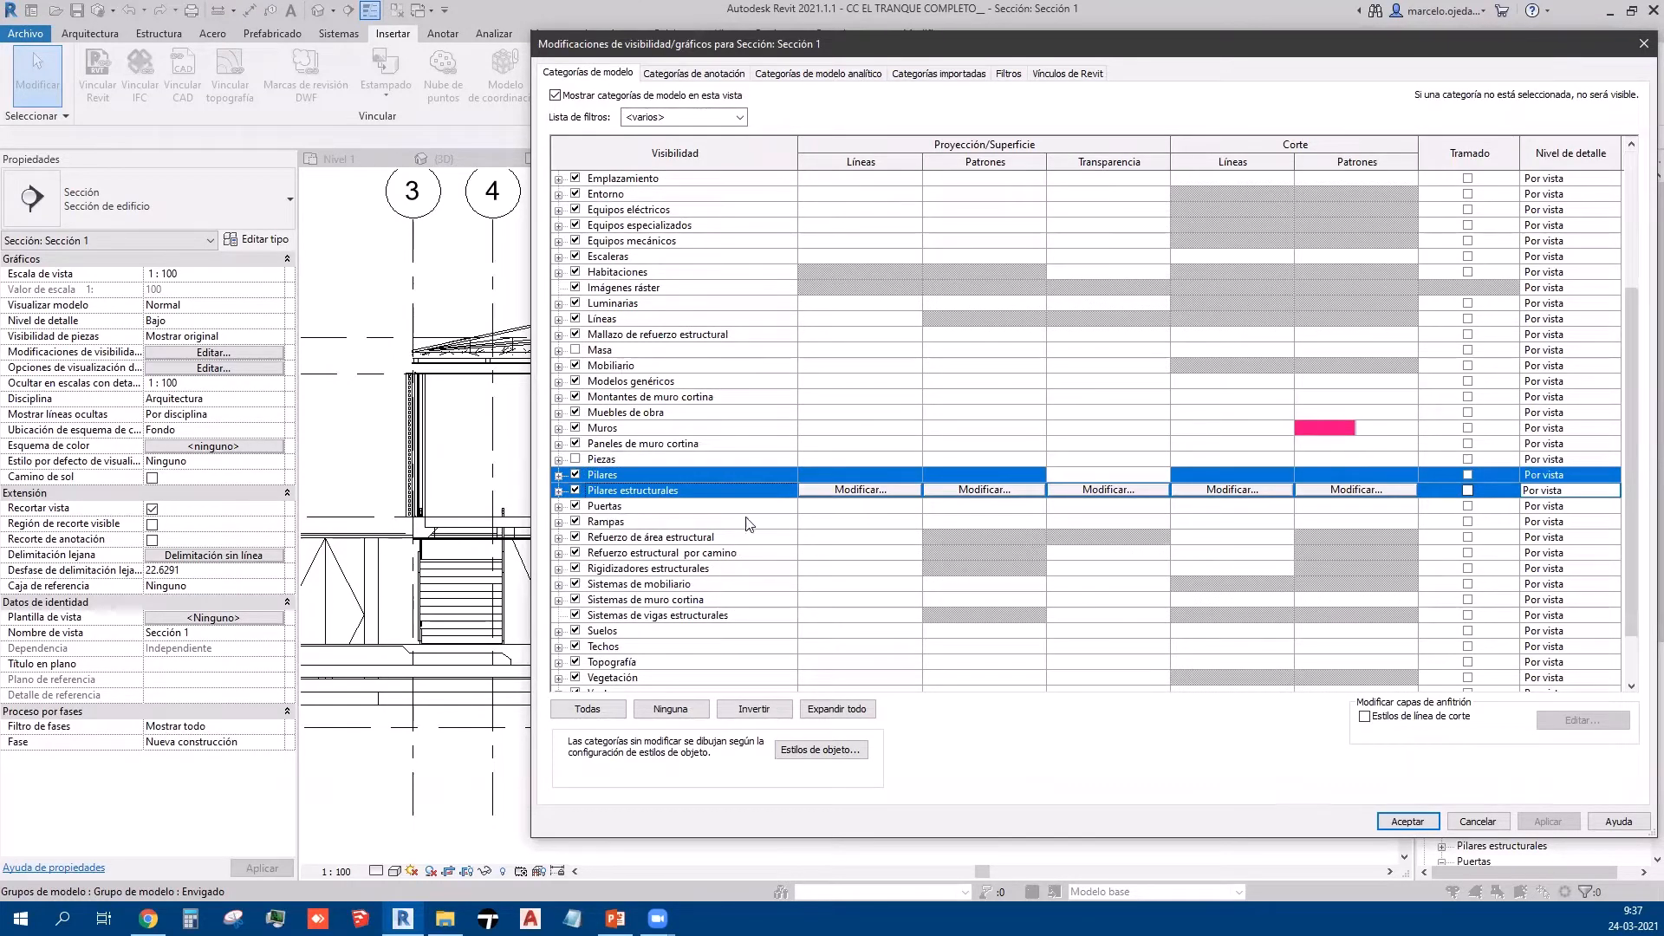
scroll(741, 642, "up", 3)
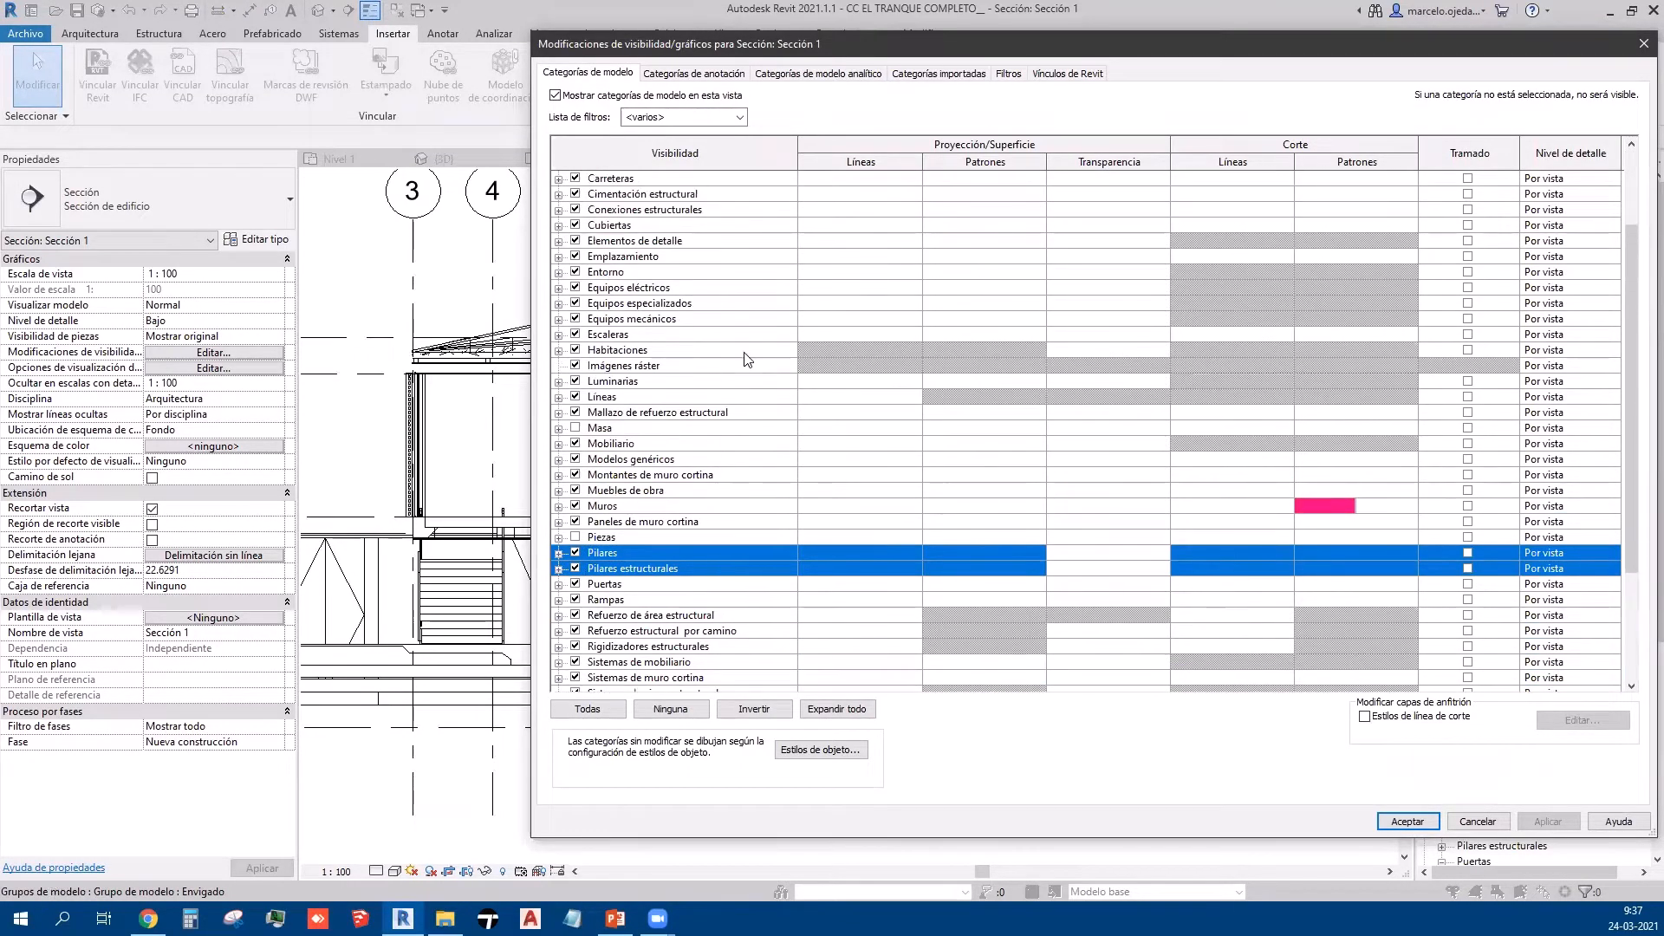
left_click(741, 294, "ctrl")
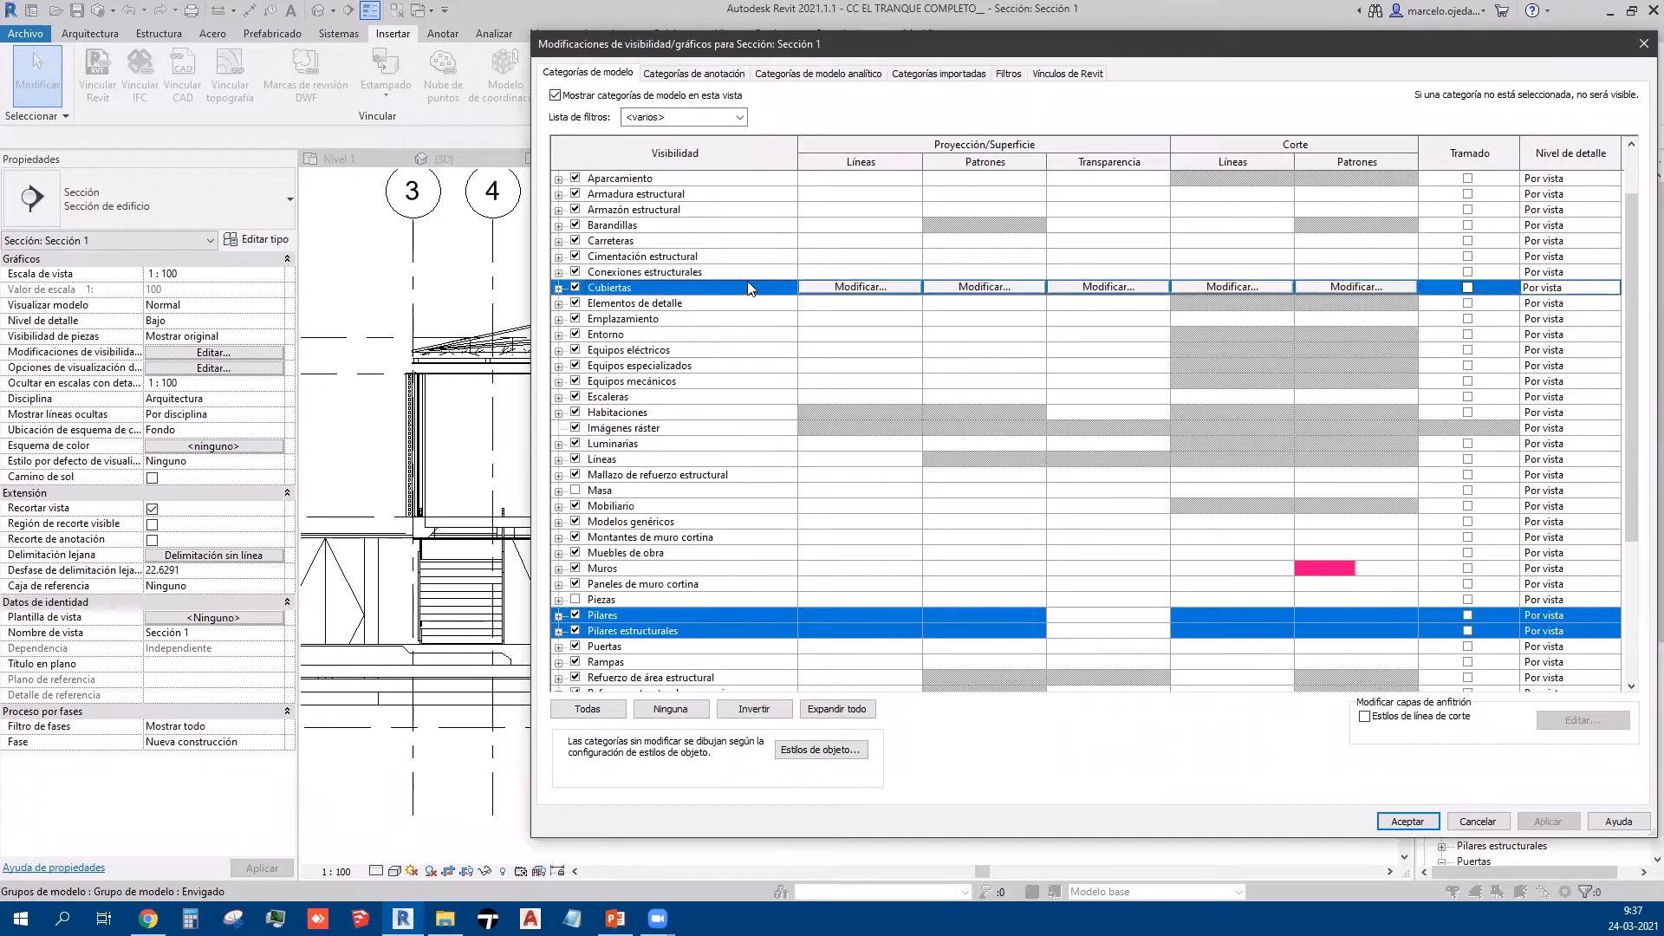
scroll(1334, 364, "down", 3)
scroll(1334, 354, "up", 1)
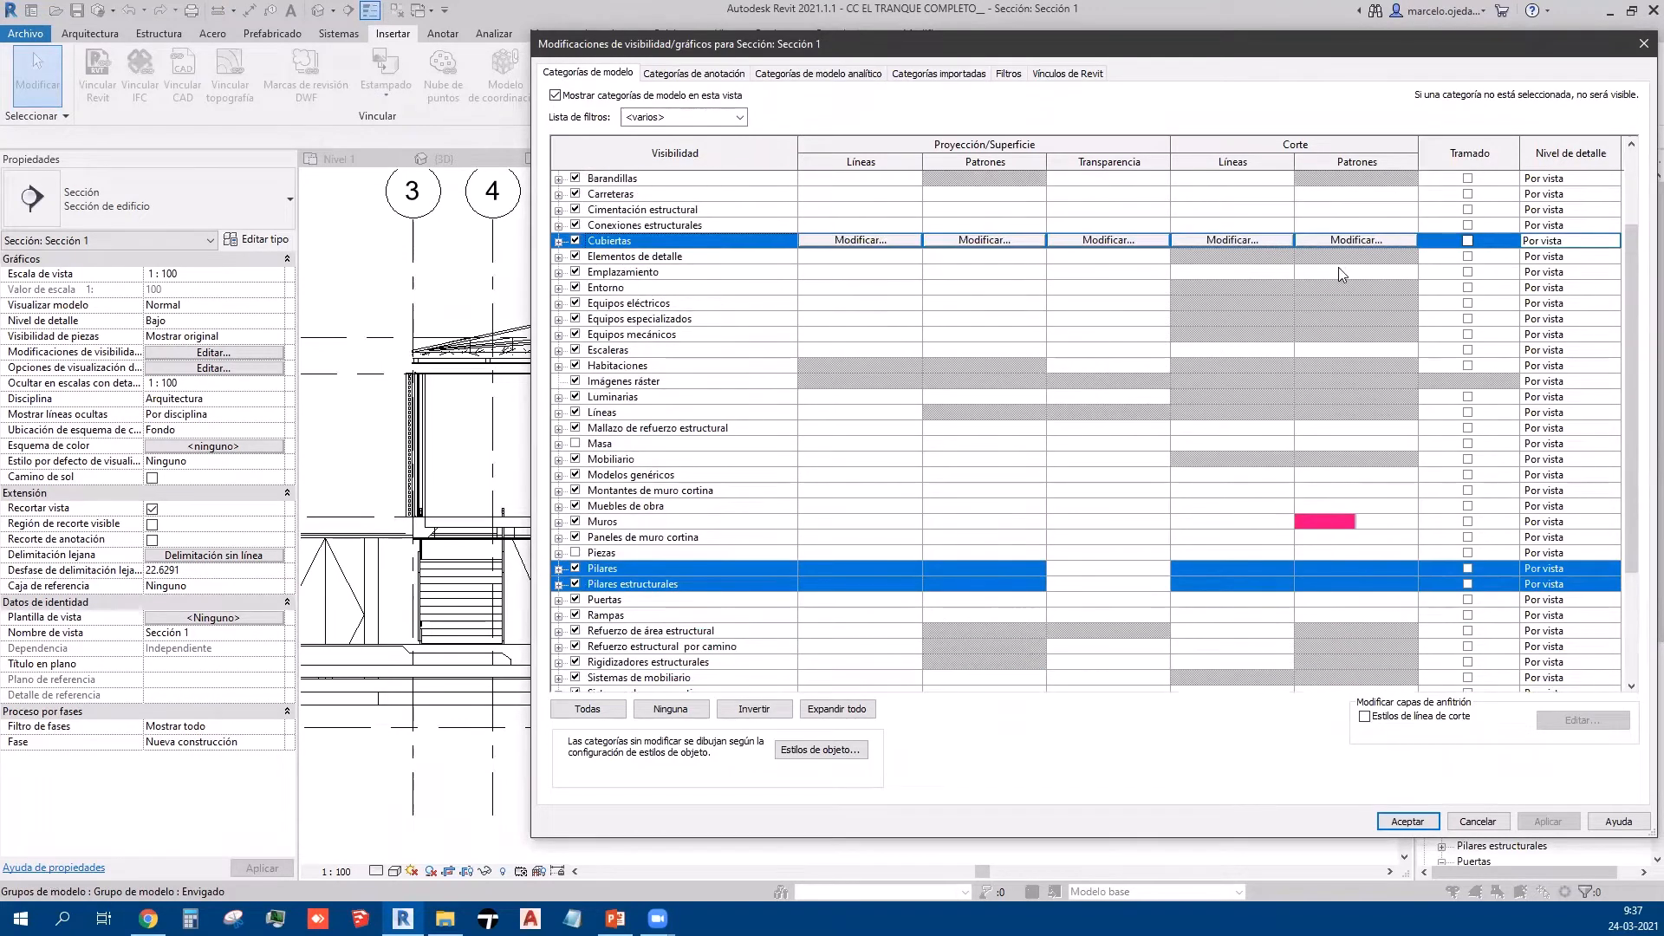
left_click(1329, 243)
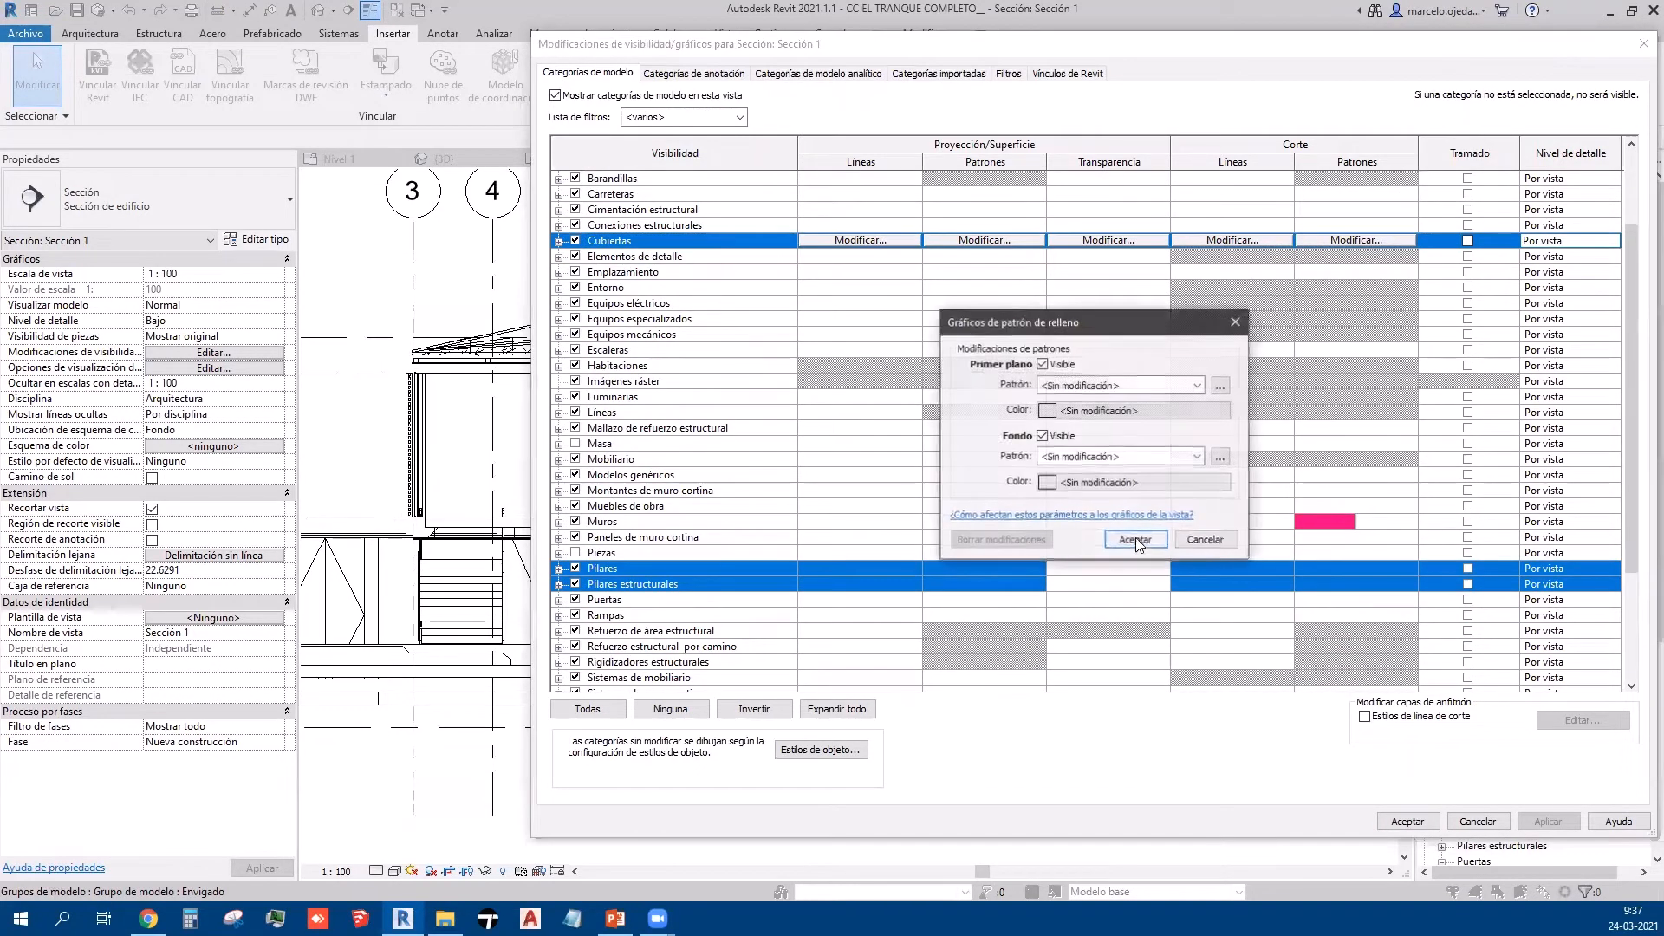
left_click(1083, 386)
left_click(1081, 581)
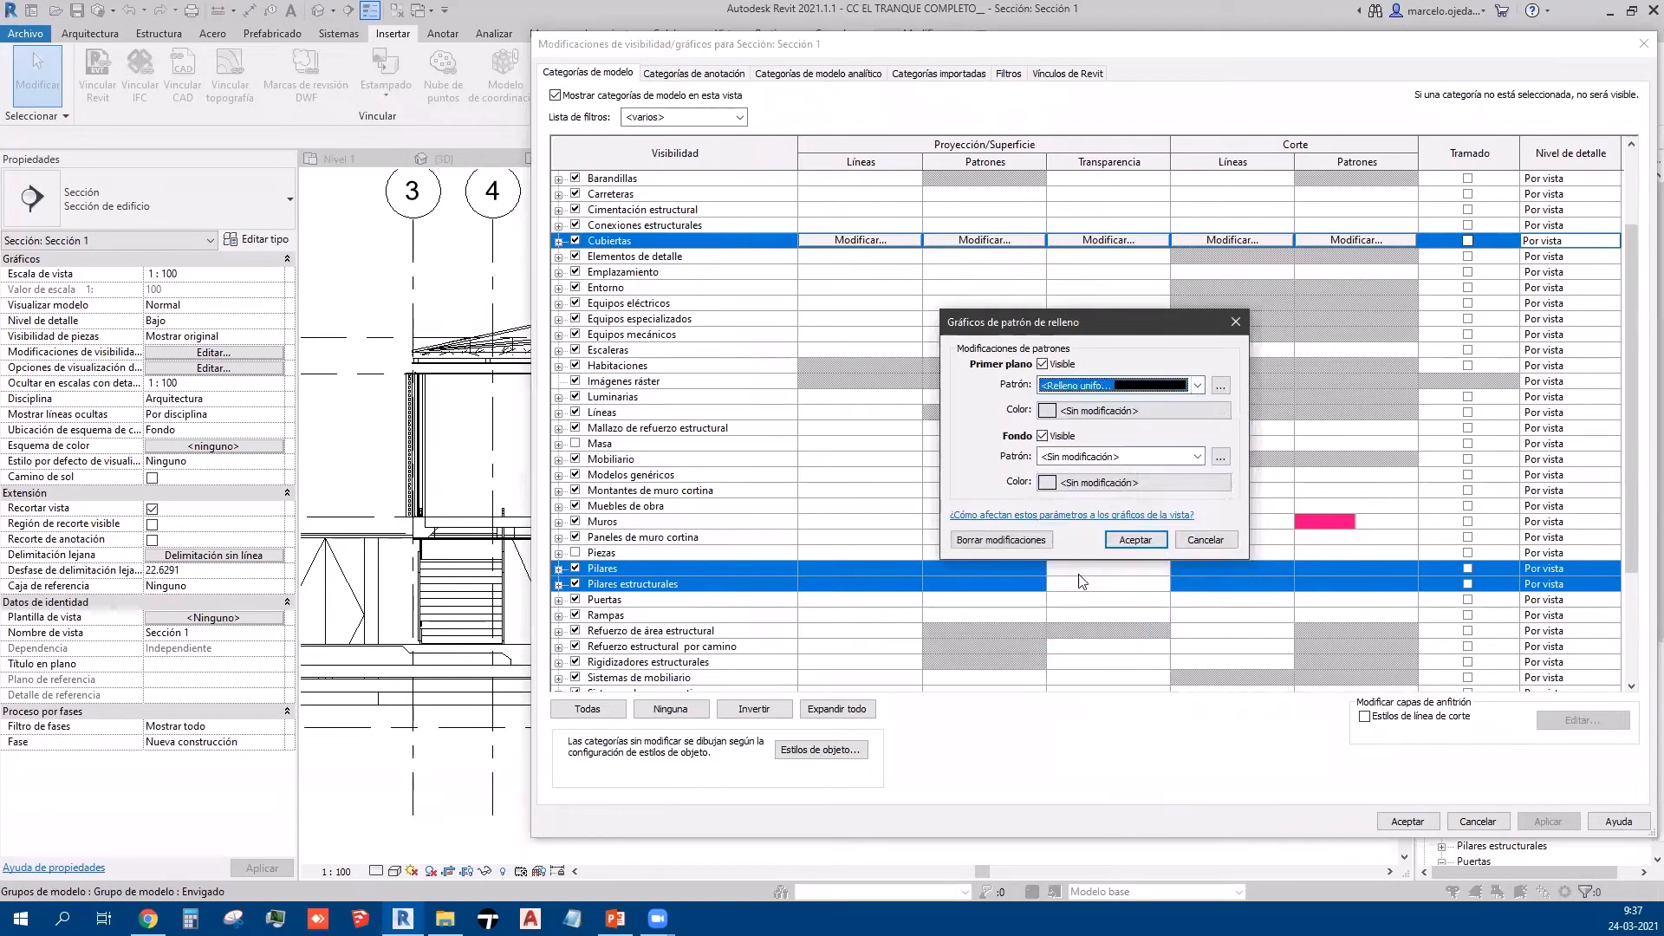
left_click(1148, 411)
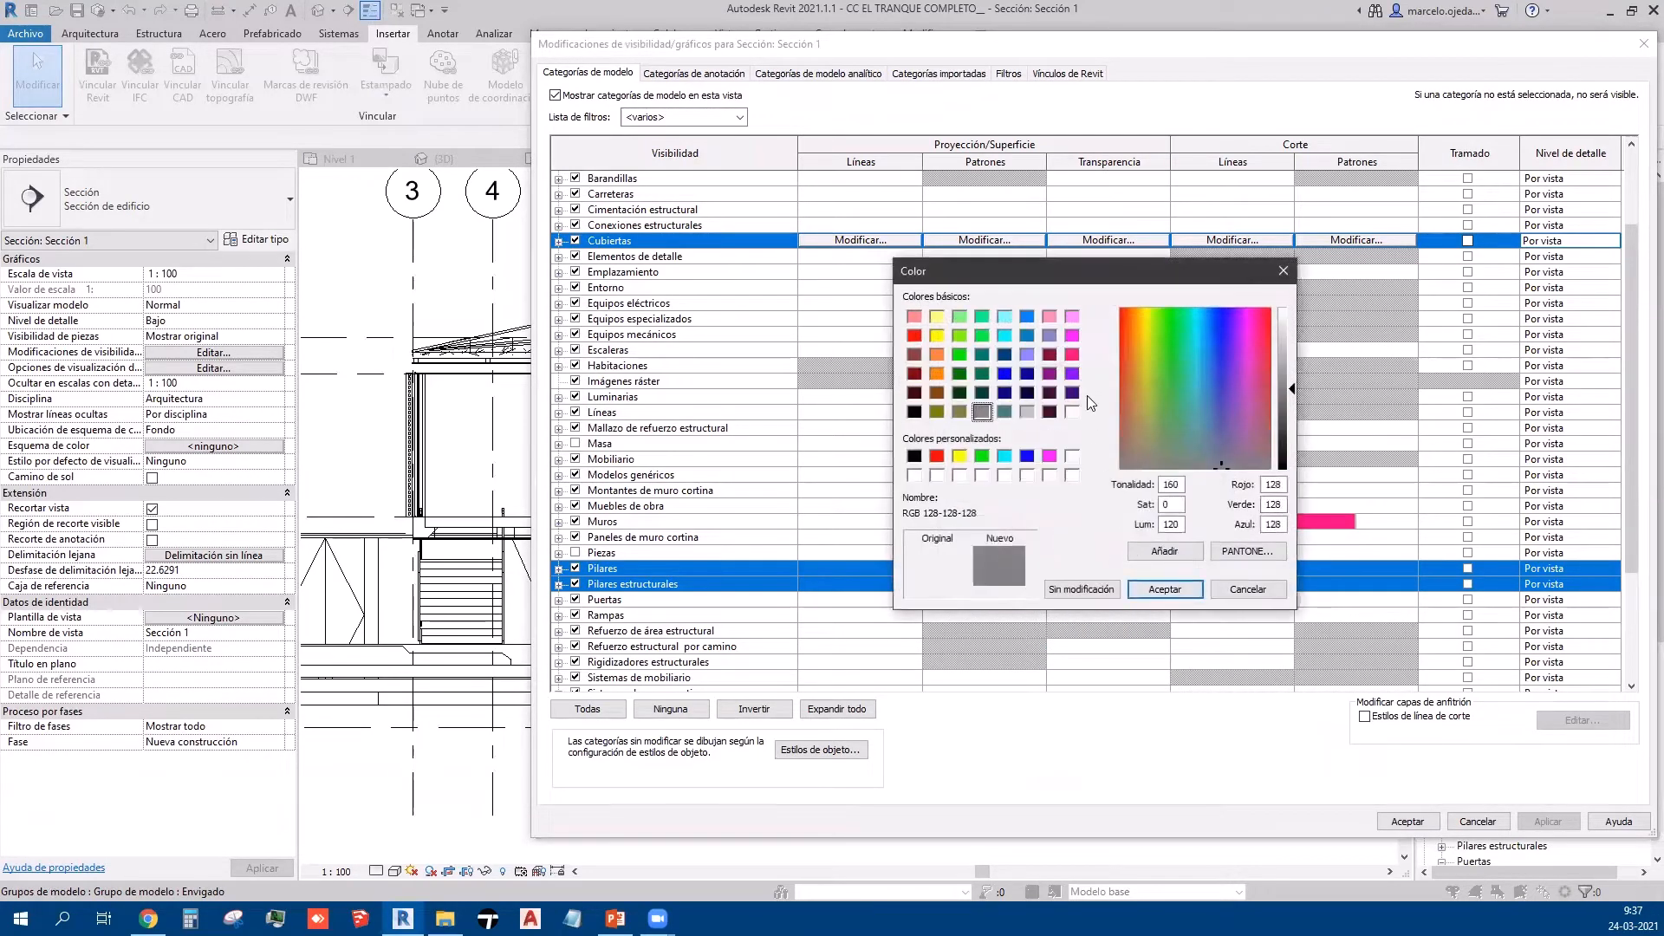
left_click(1072, 354)
left_click(1165, 588)
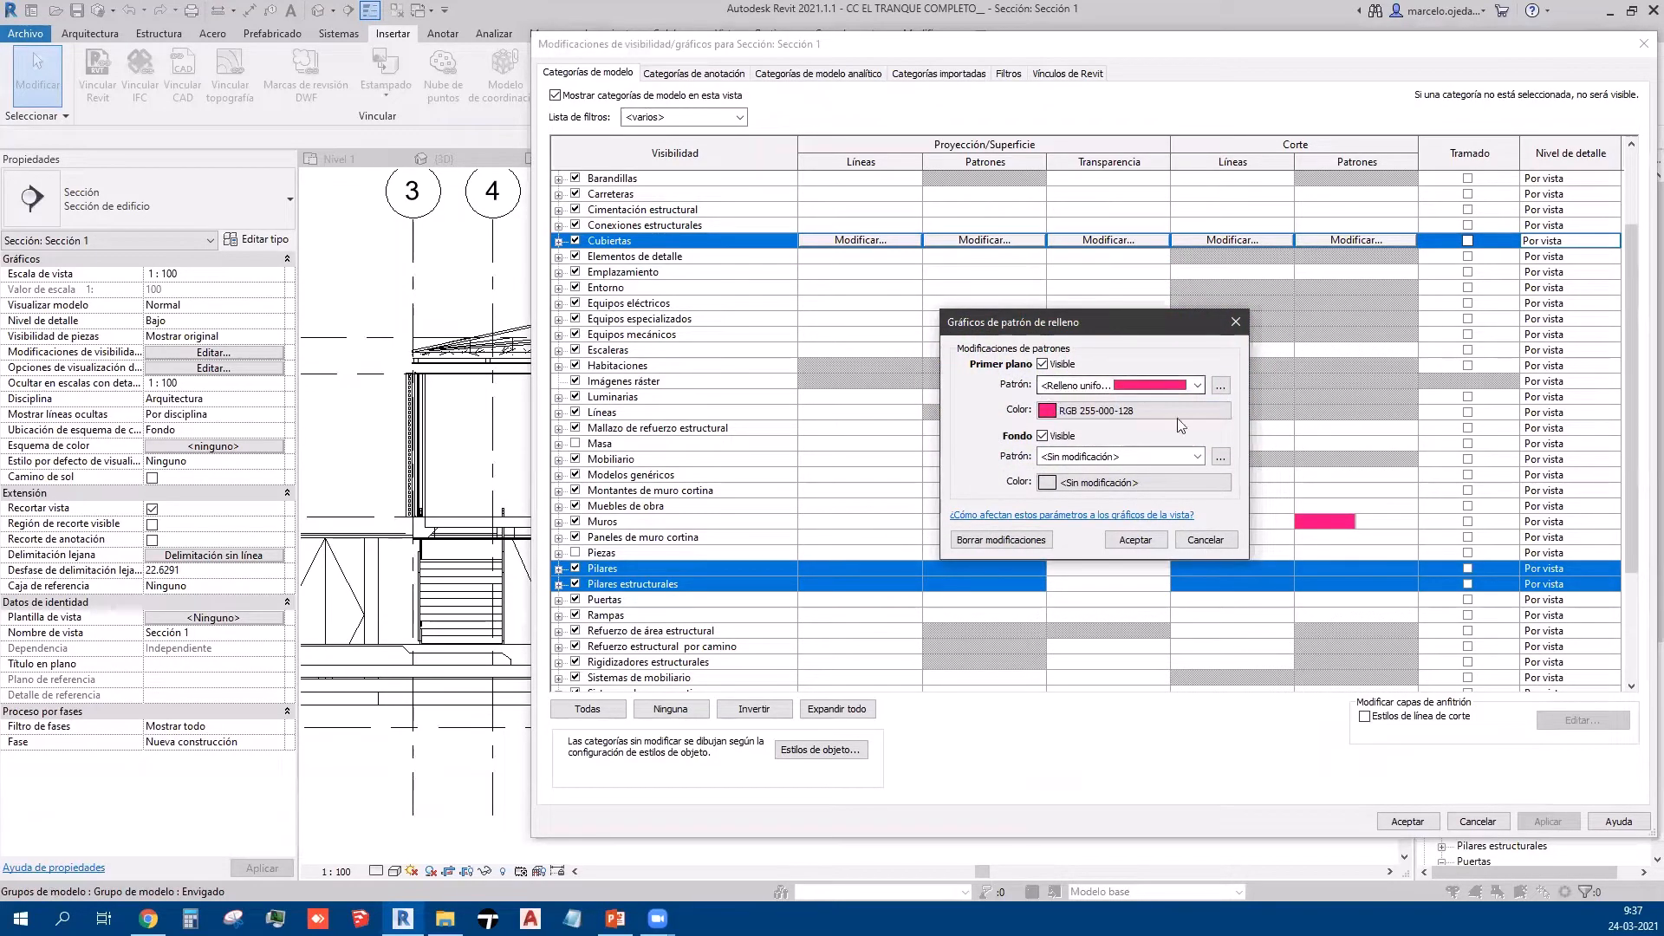
left_click(1134, 539)
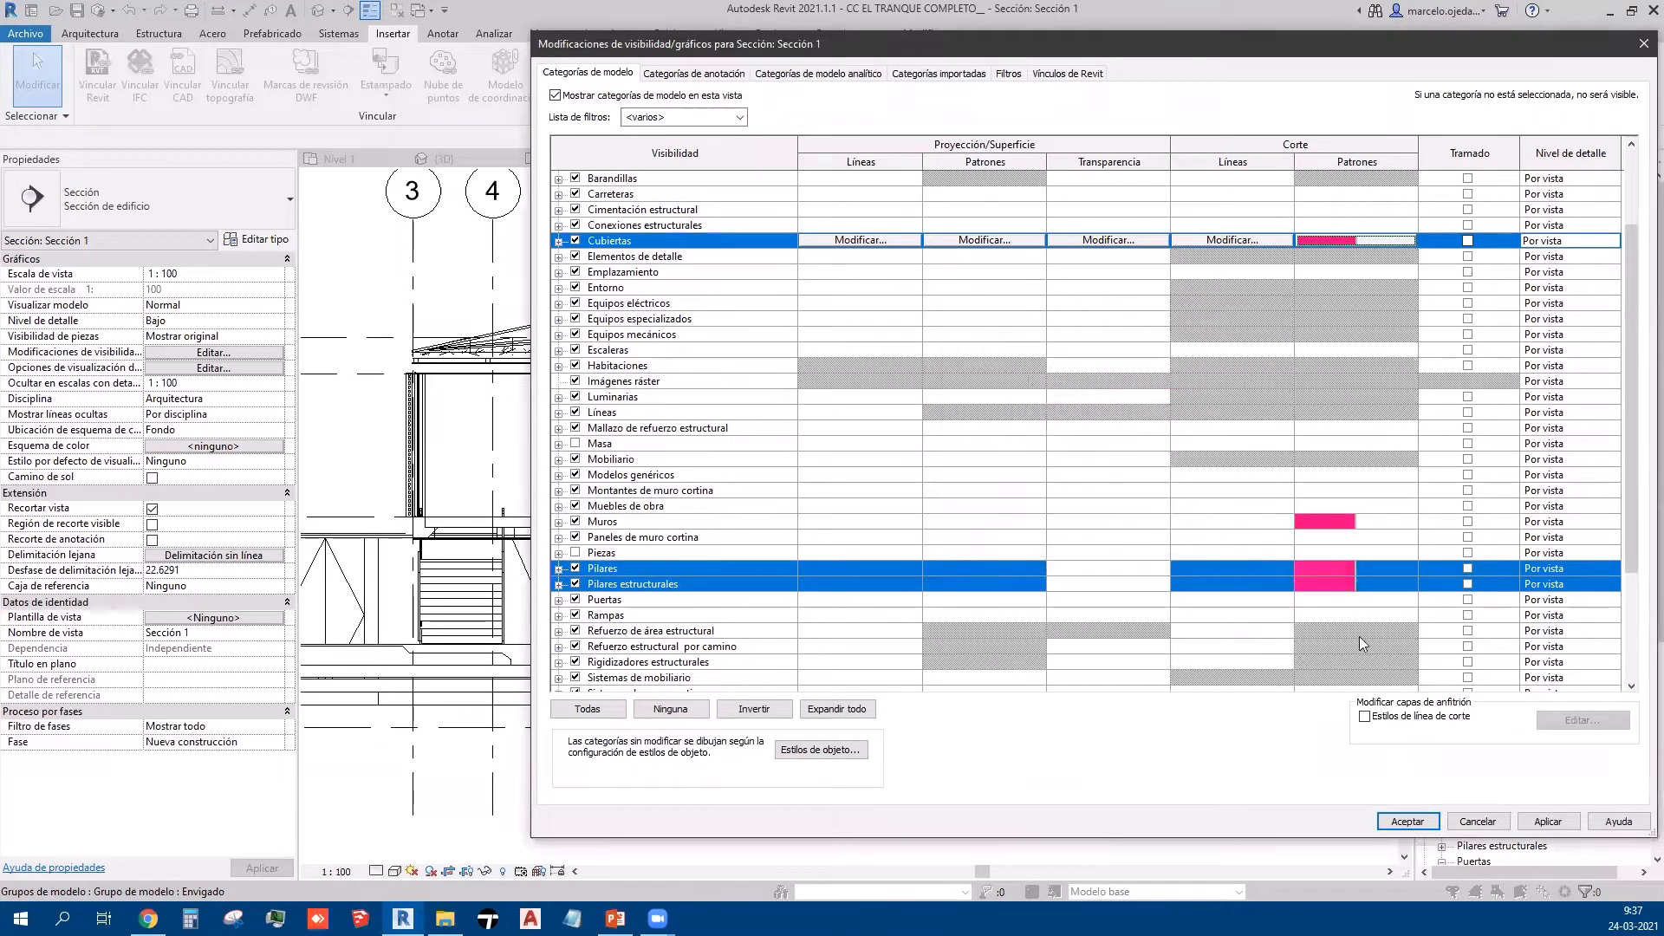
scroll(1295, 511, "down", 3)
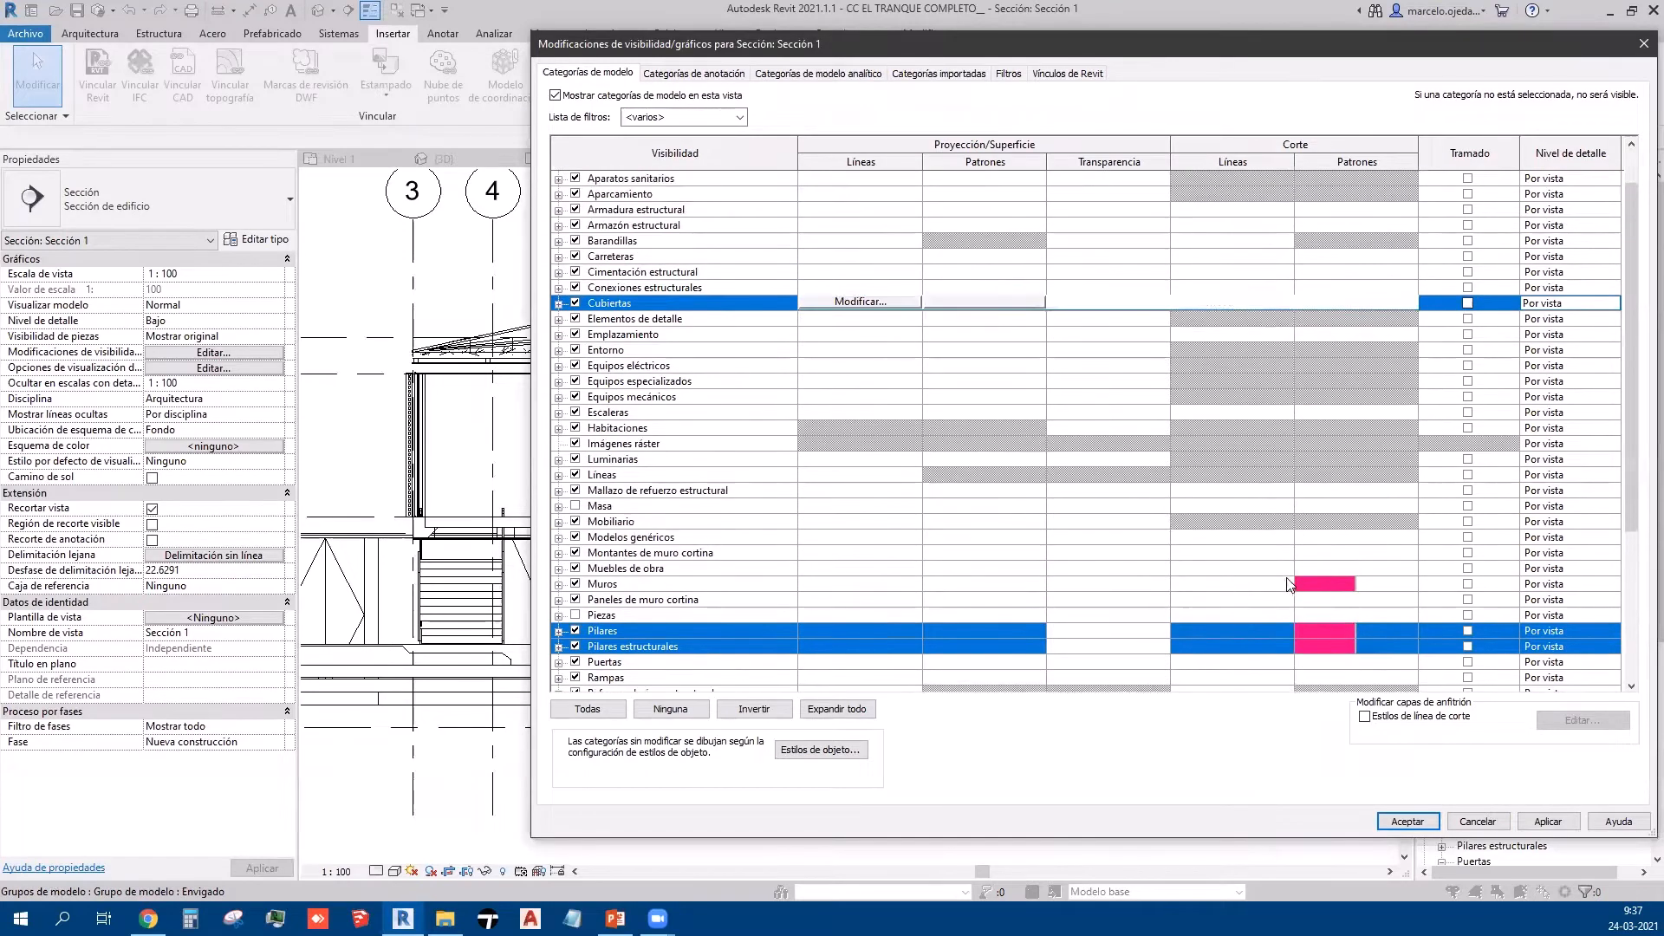
left_click(1547, 821)
left_click(1408, 821)
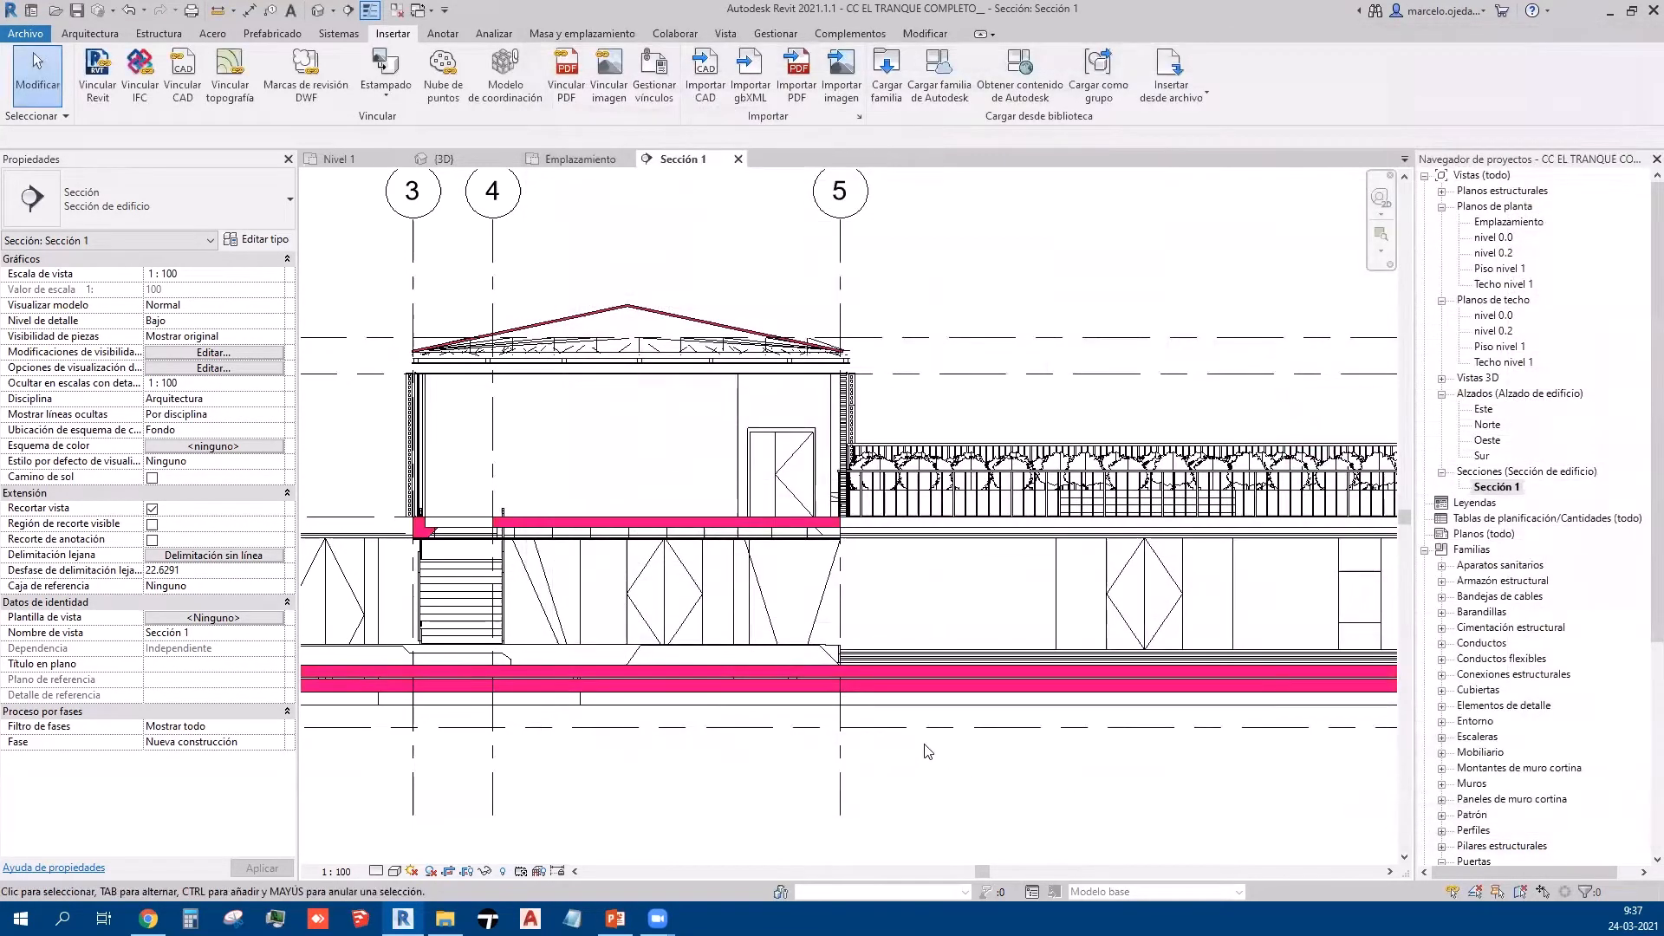
Step: Inspect the filled cut elements across the host and upper level in the section, and select the linked NIVEL 2 COMPLETO model
scroll(473, 476, "up", 2)
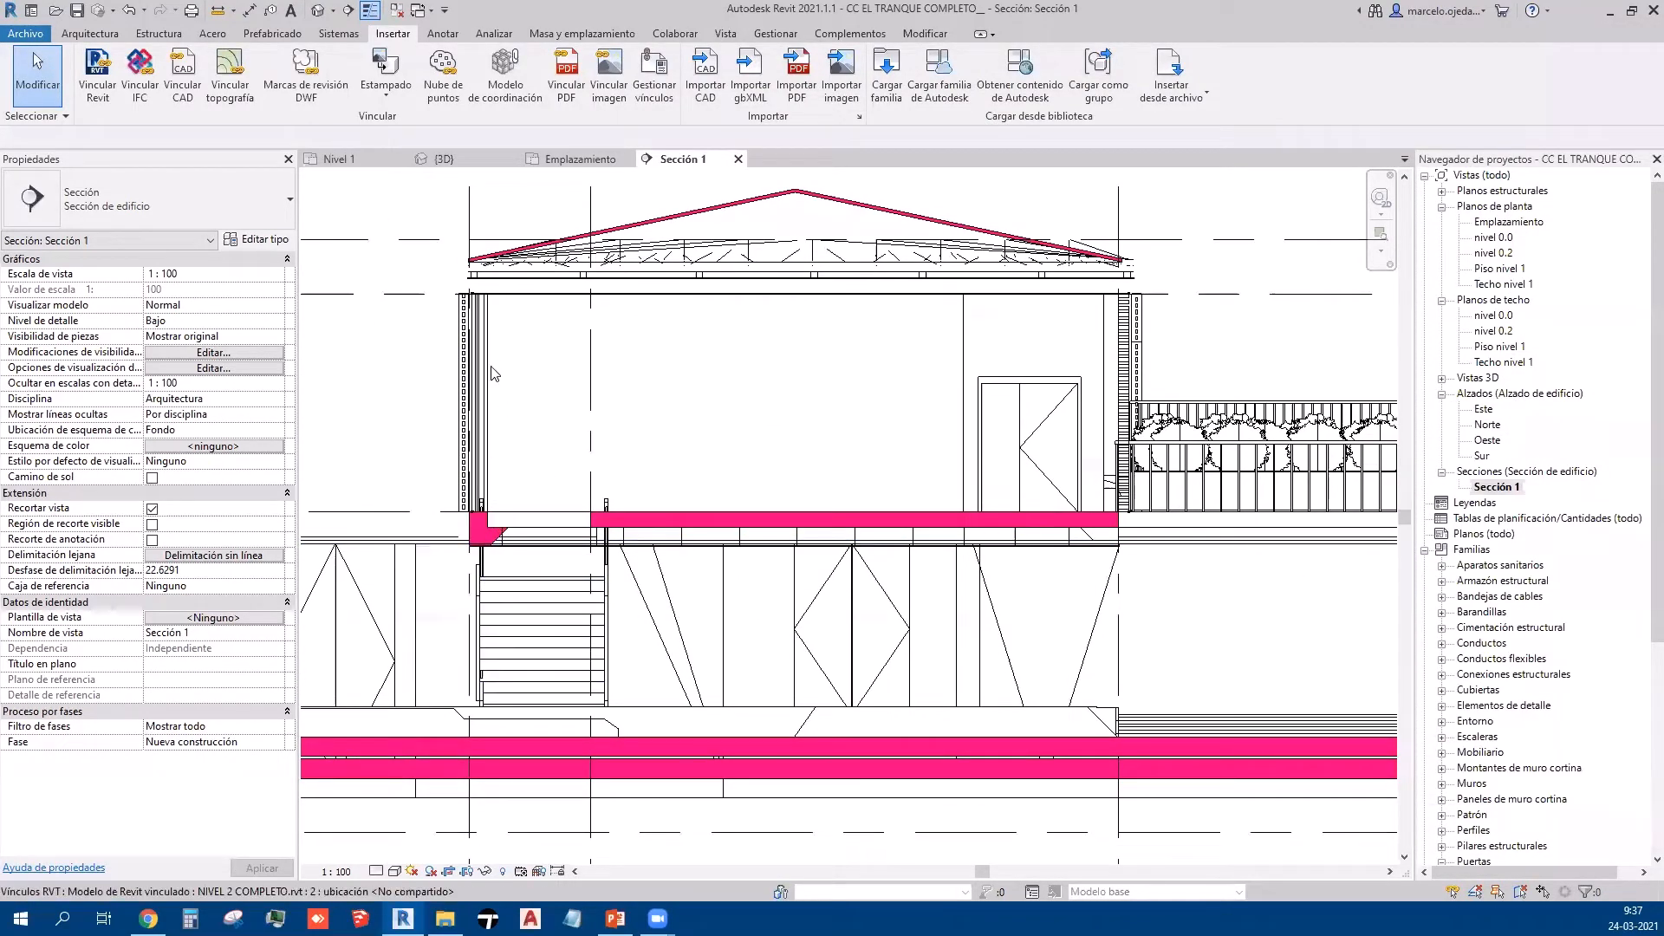
scroll(498, 368, "down", 2)
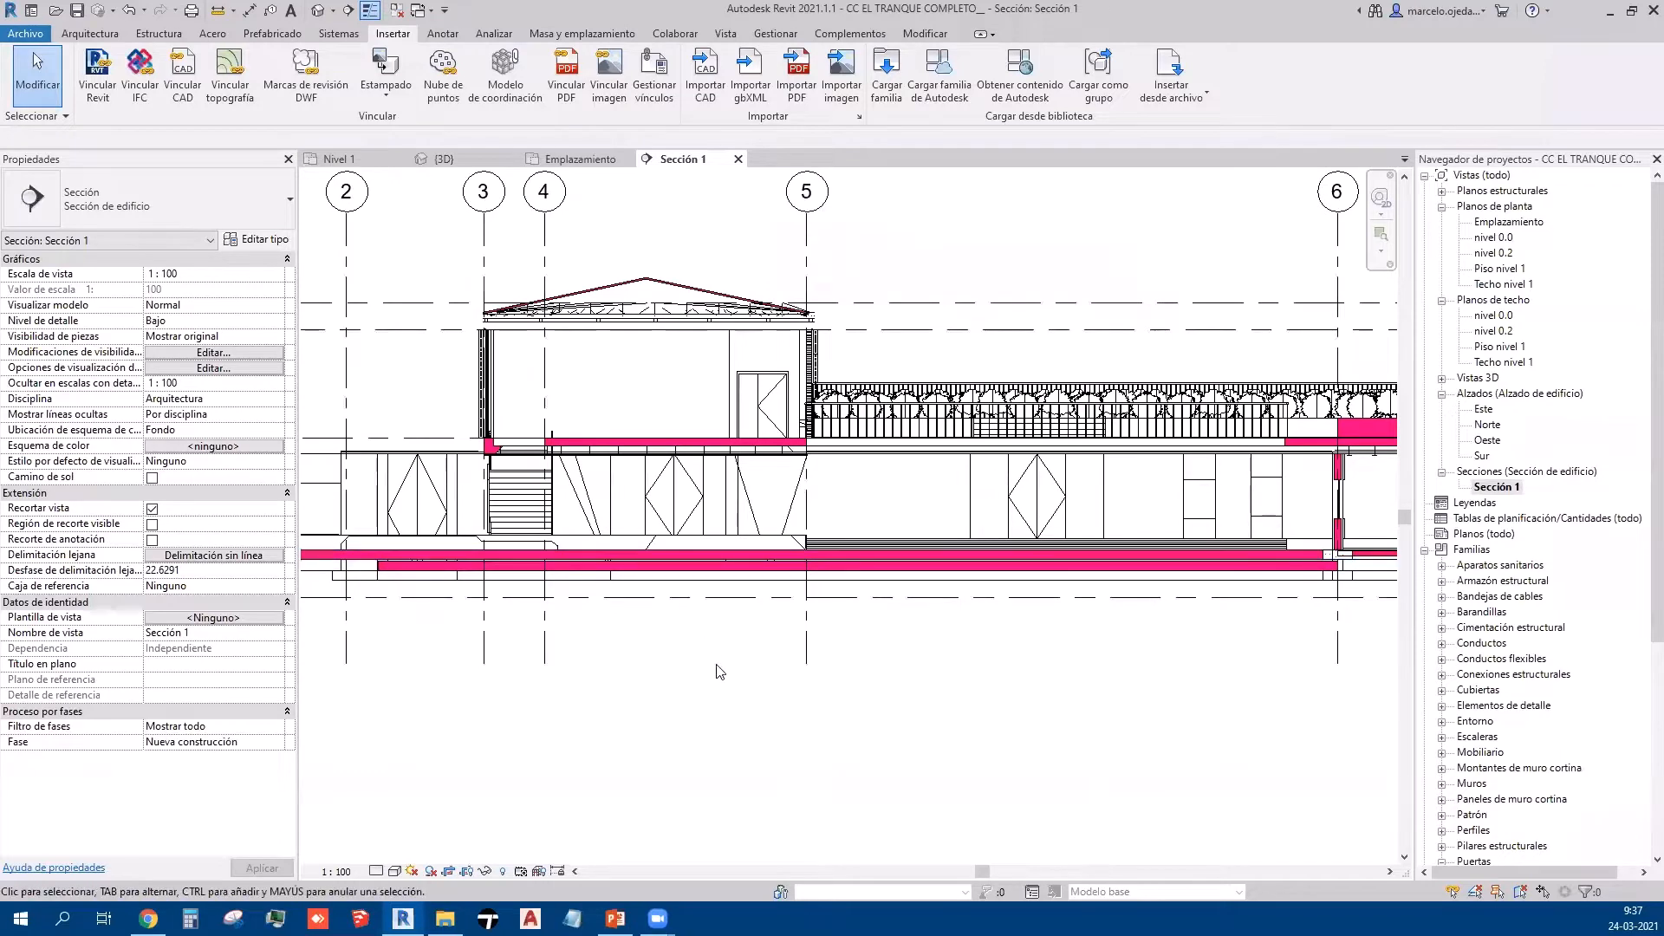
scroll(769, 534, "down", 4)
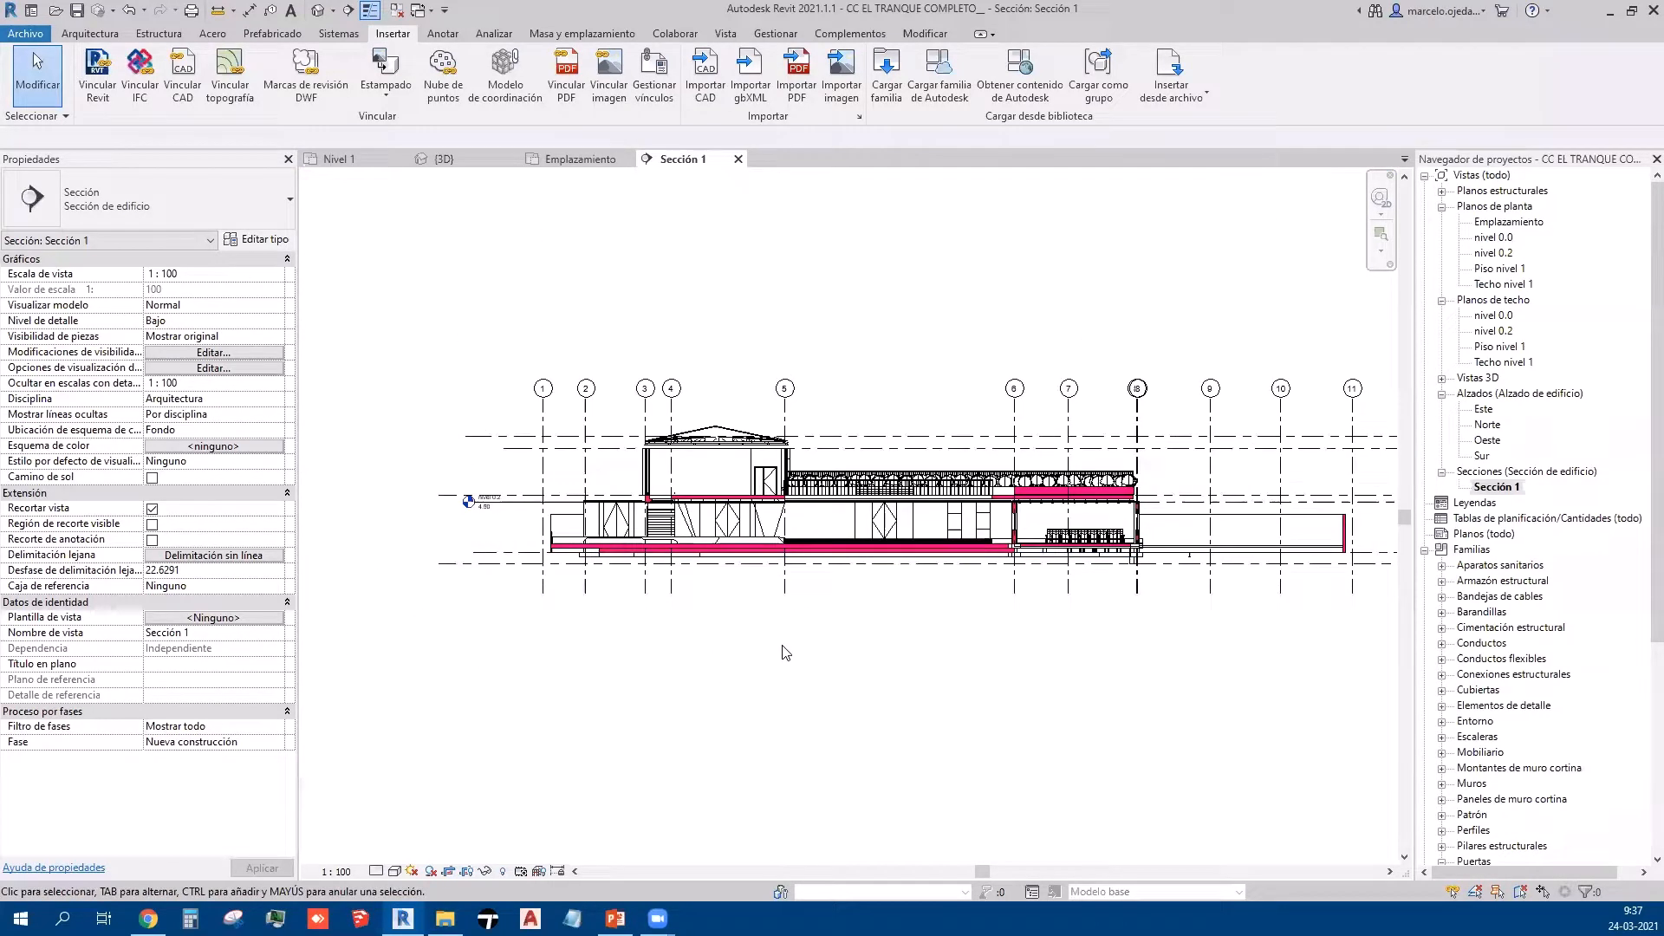
scroll(753, 572, "up", 3)
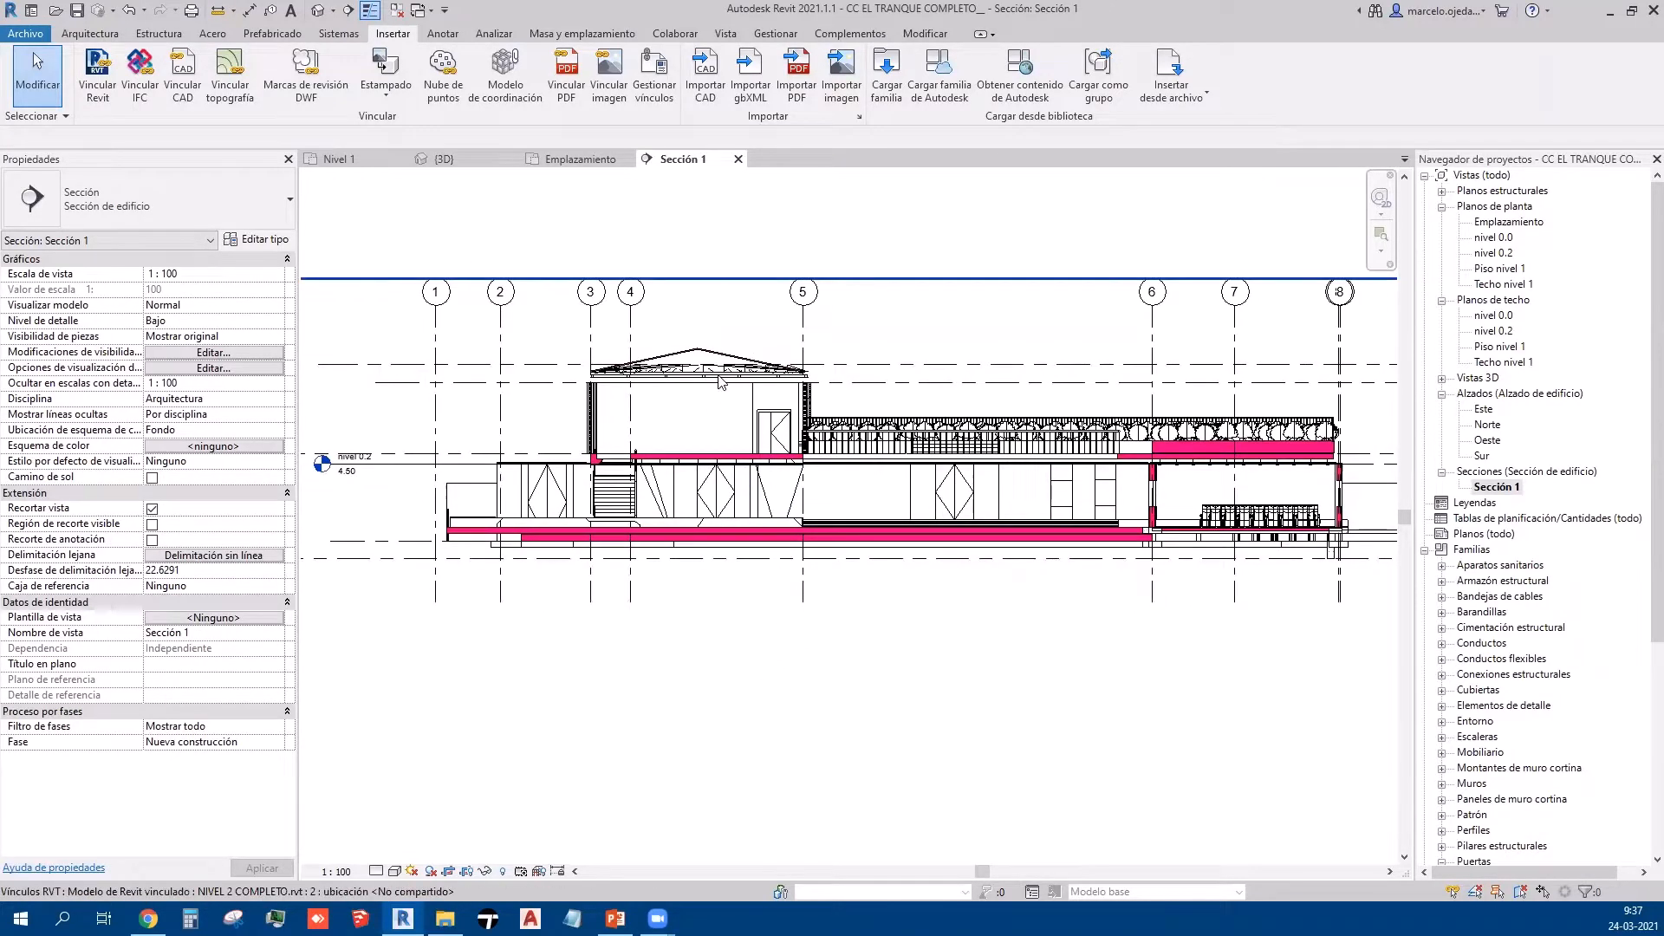
scroll(718, 382, "down", 2)
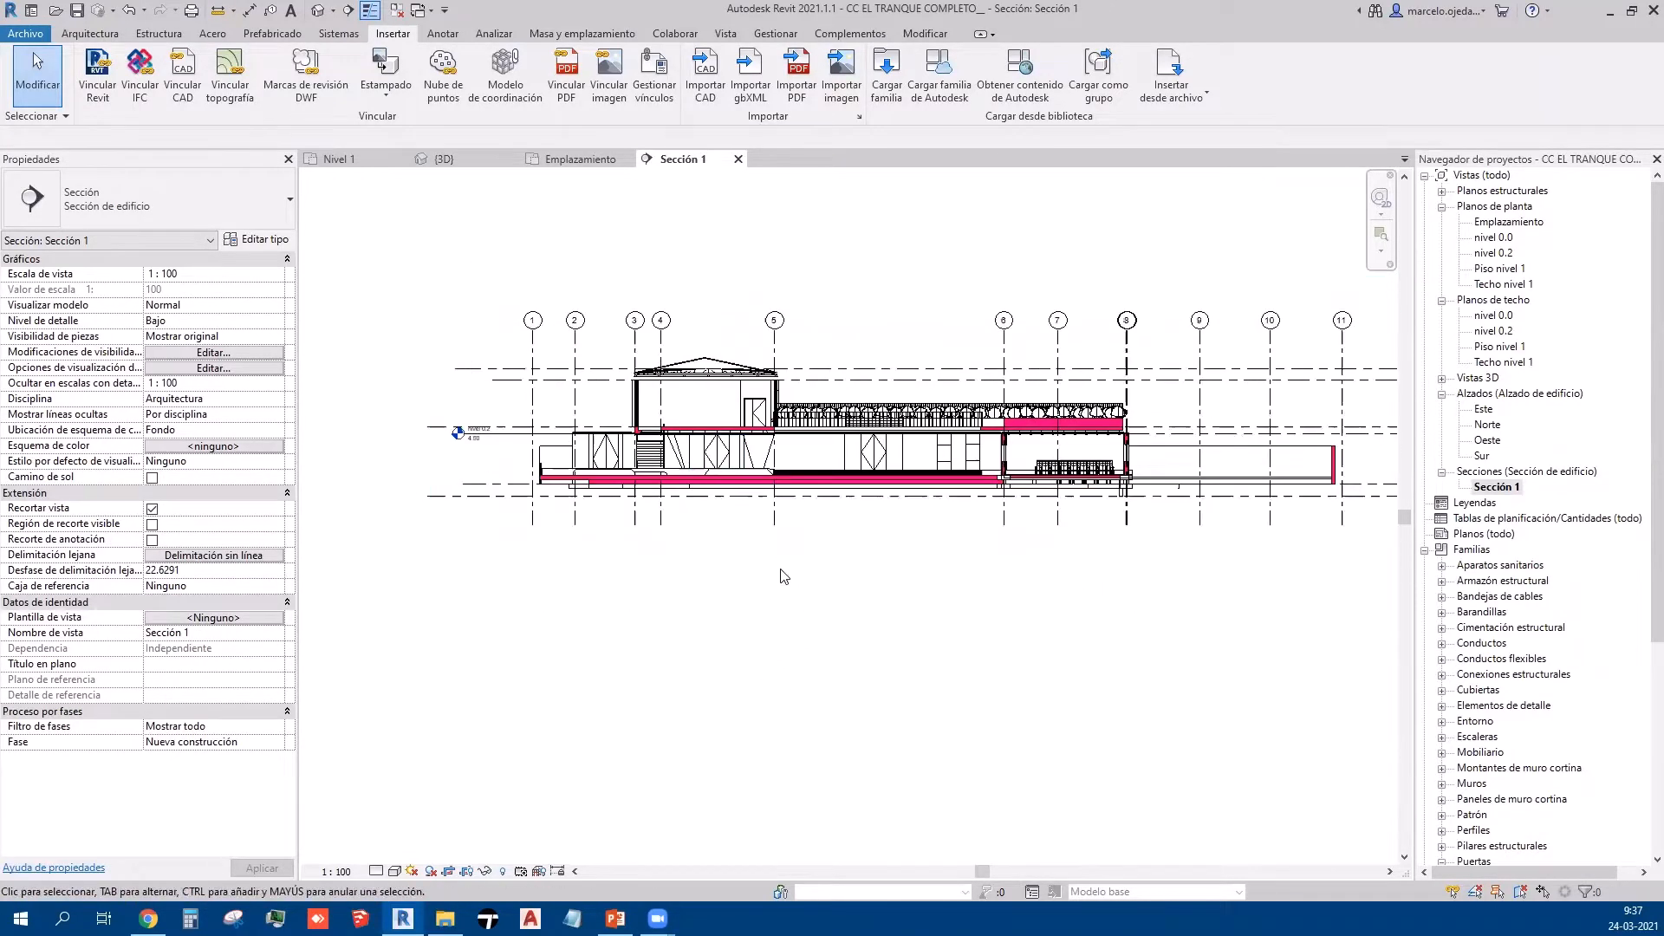
left_click(806, 416)
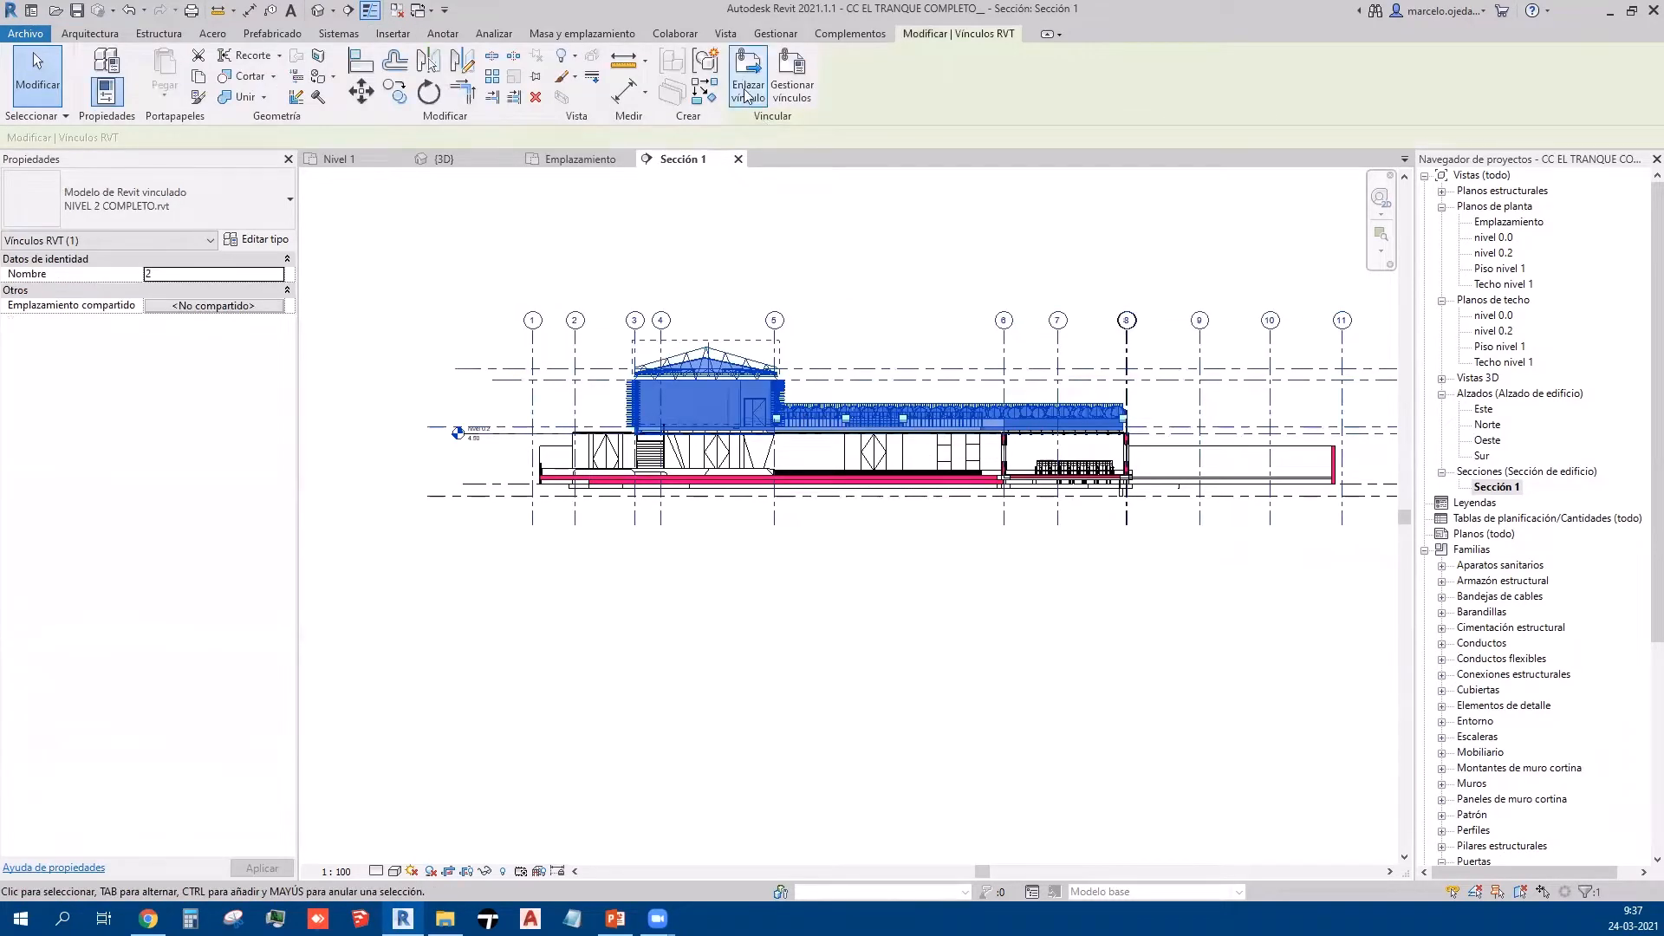
Step: Deselect the linked model and examine the filled cut elements along the whole section, from grid 1 to grid 9
left_click(872, 691)
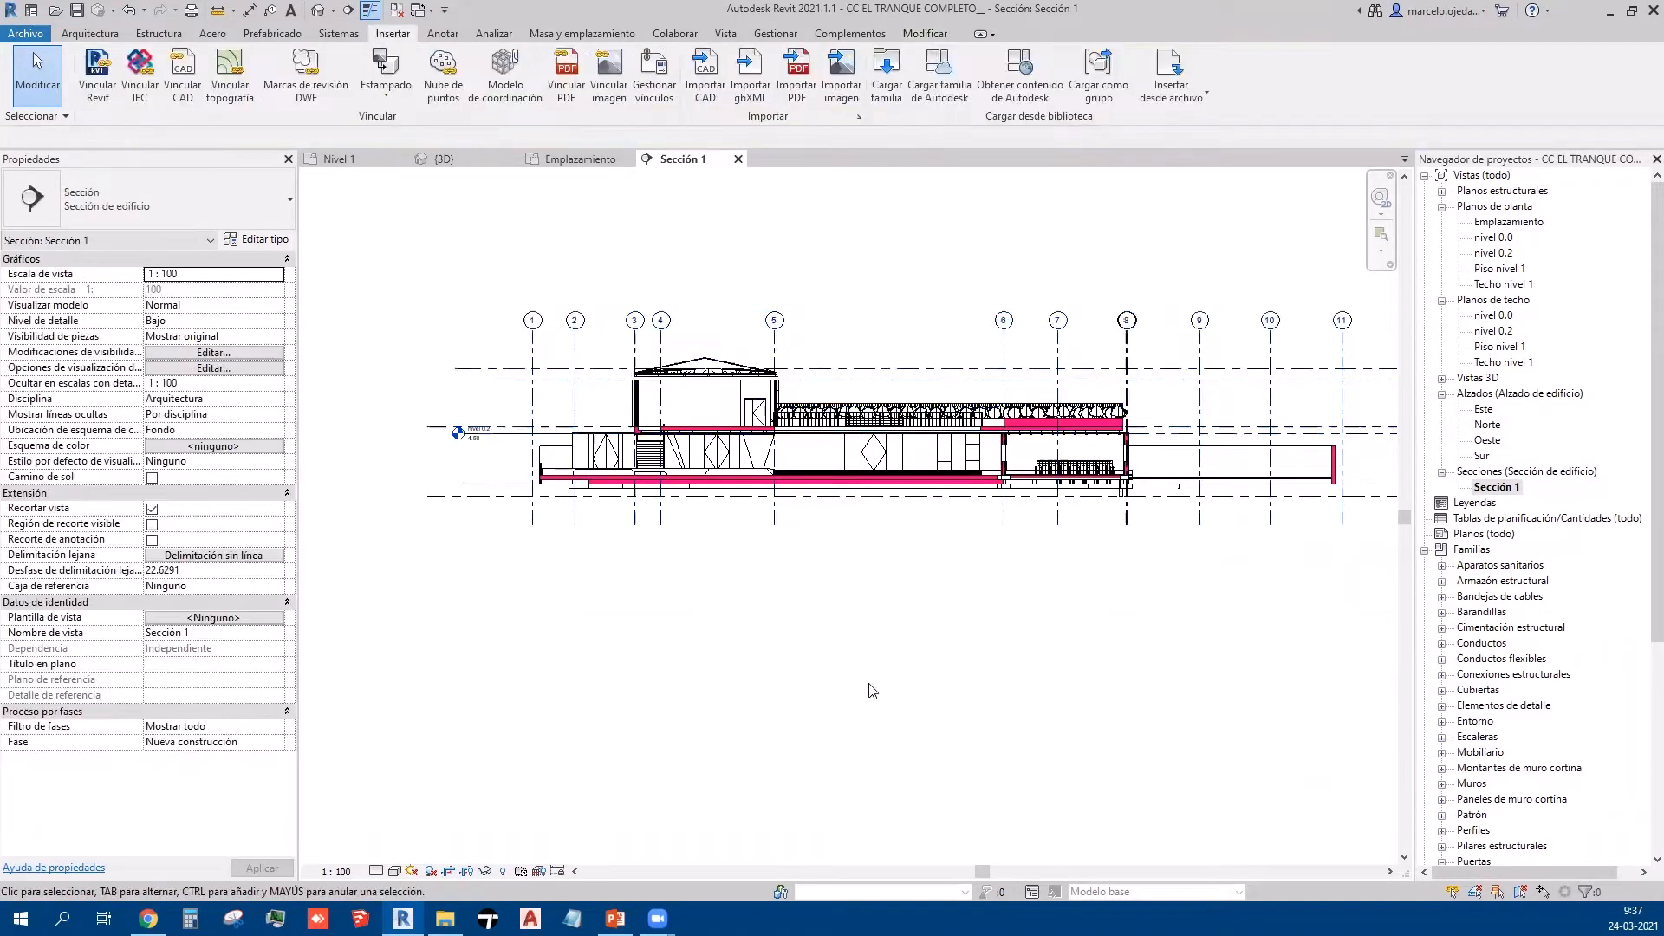
middle_click_drag(872, 690, 769, 778)
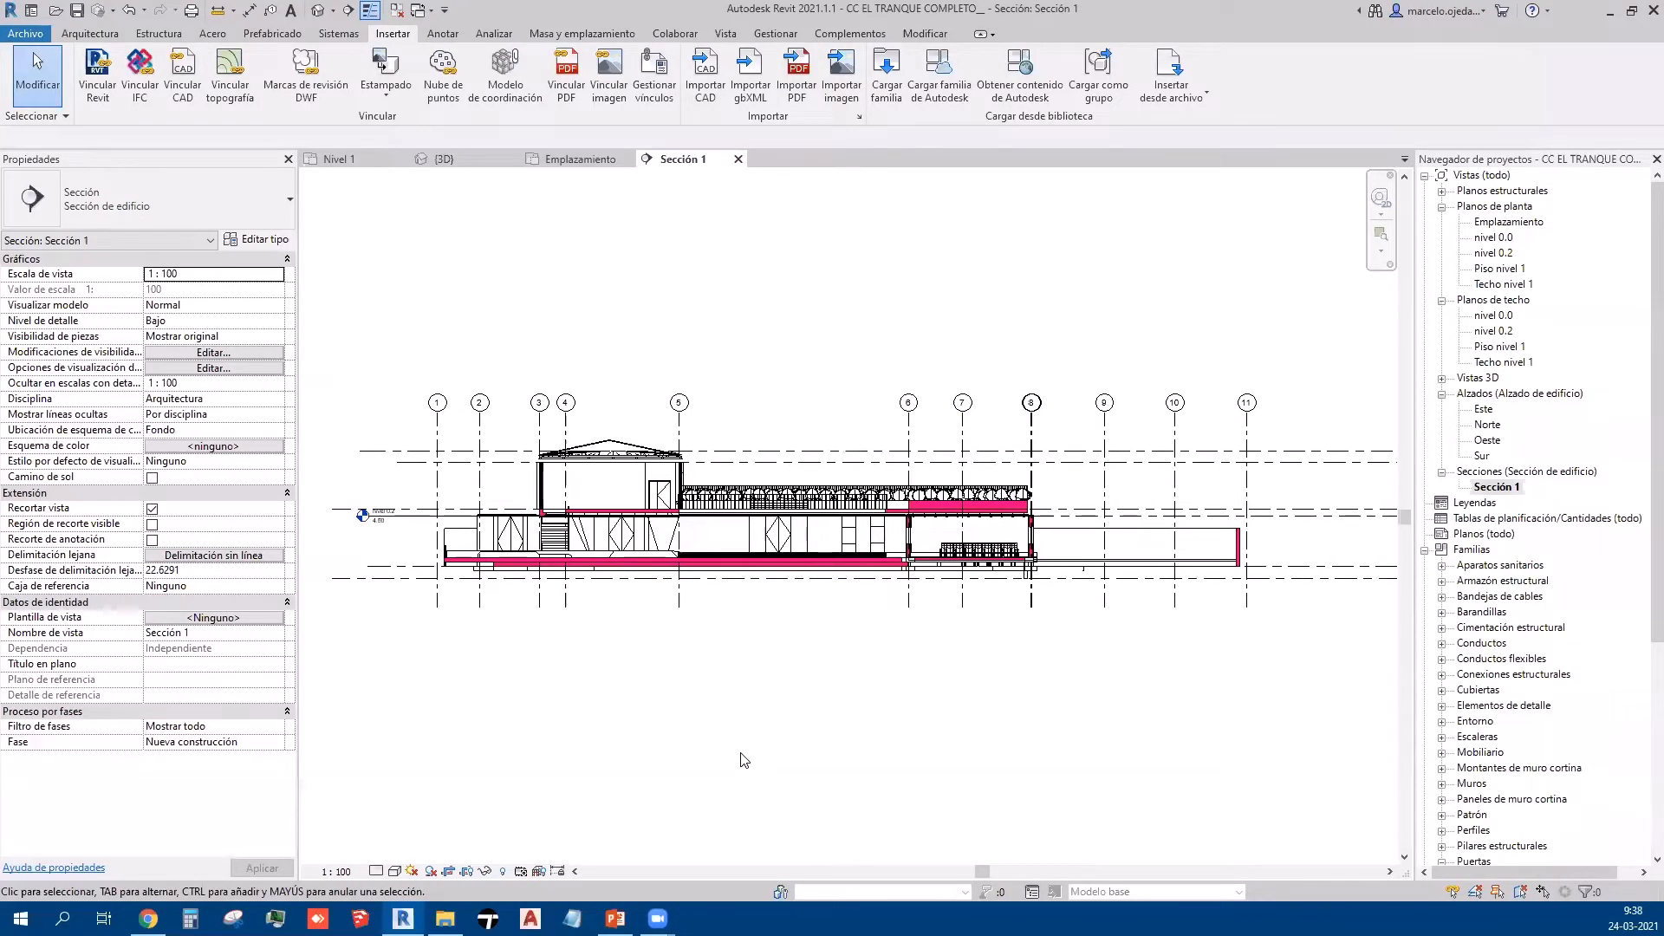
scroll(702, 530, "up", 3)
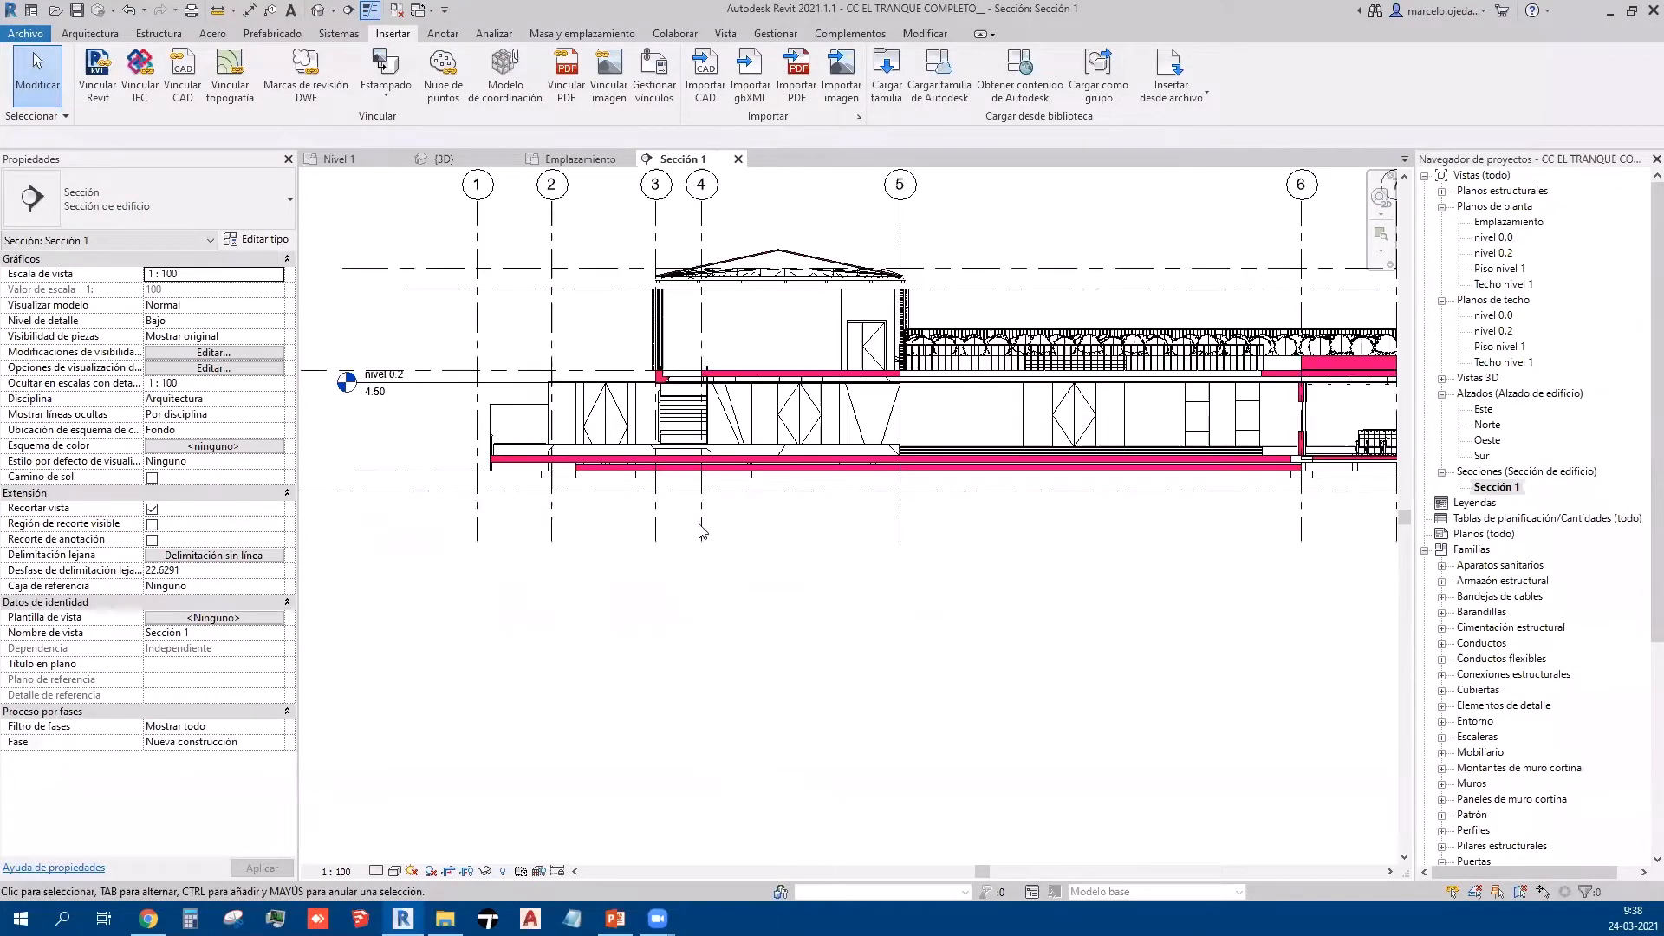
middle_click_drag(859, 558, 774, 645)
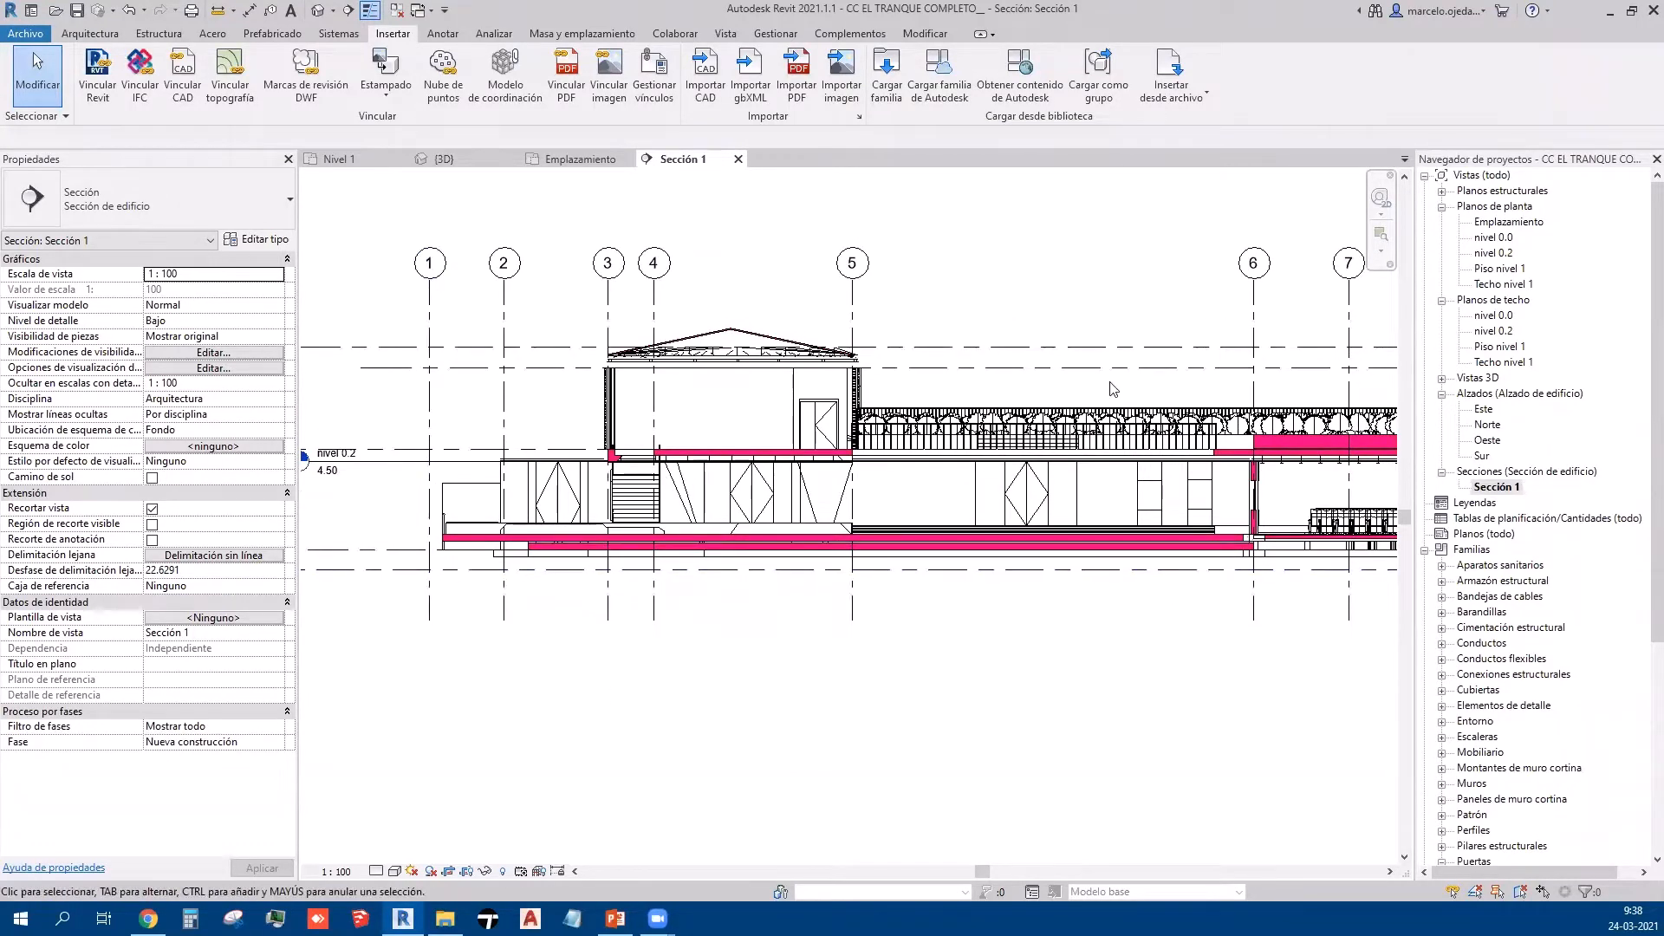
middle_click_drag(1174, 642, 833, 669)
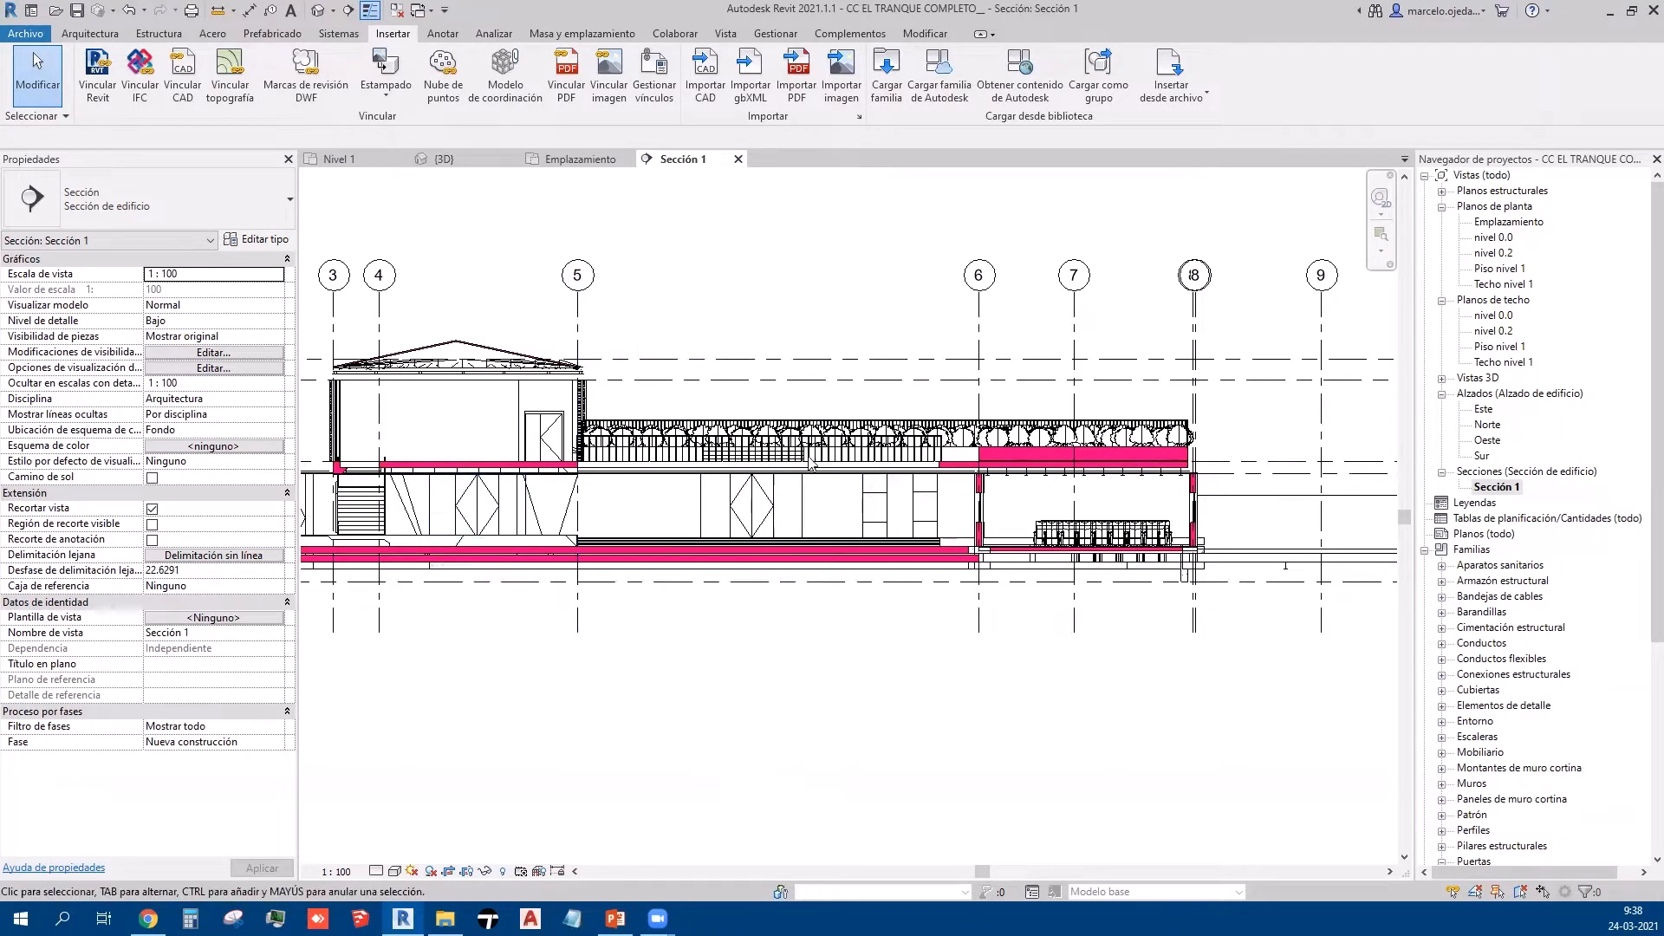
middle_click_drag(1003, 576, 1274, 624)
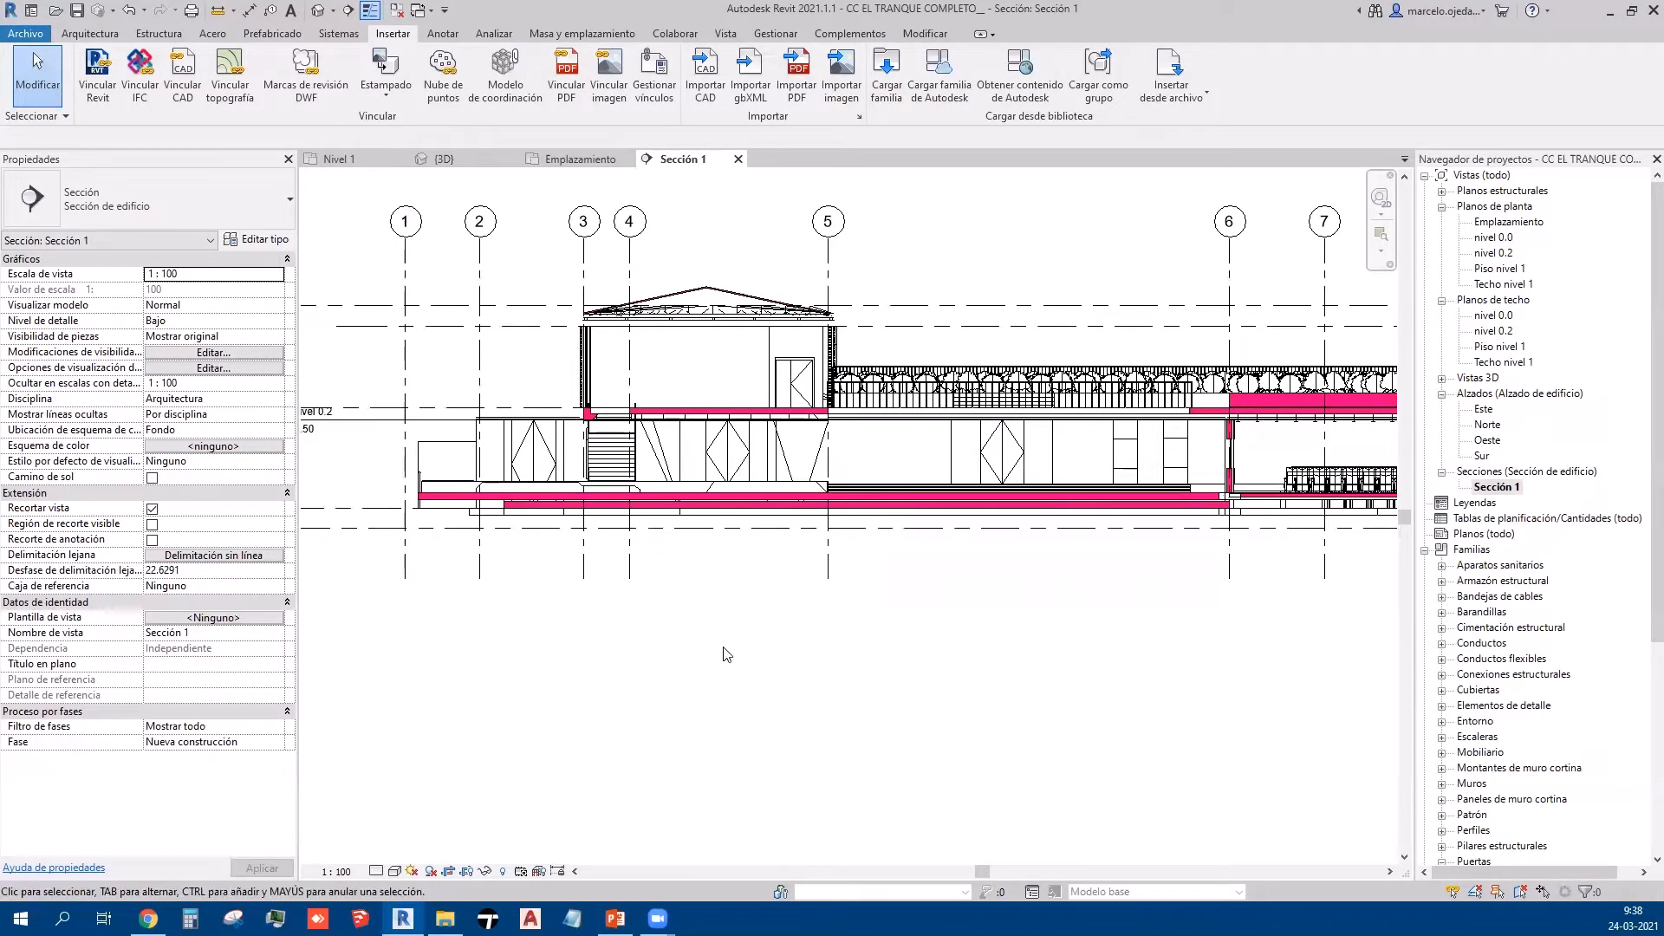
scroll(732, 660, "down", 2)
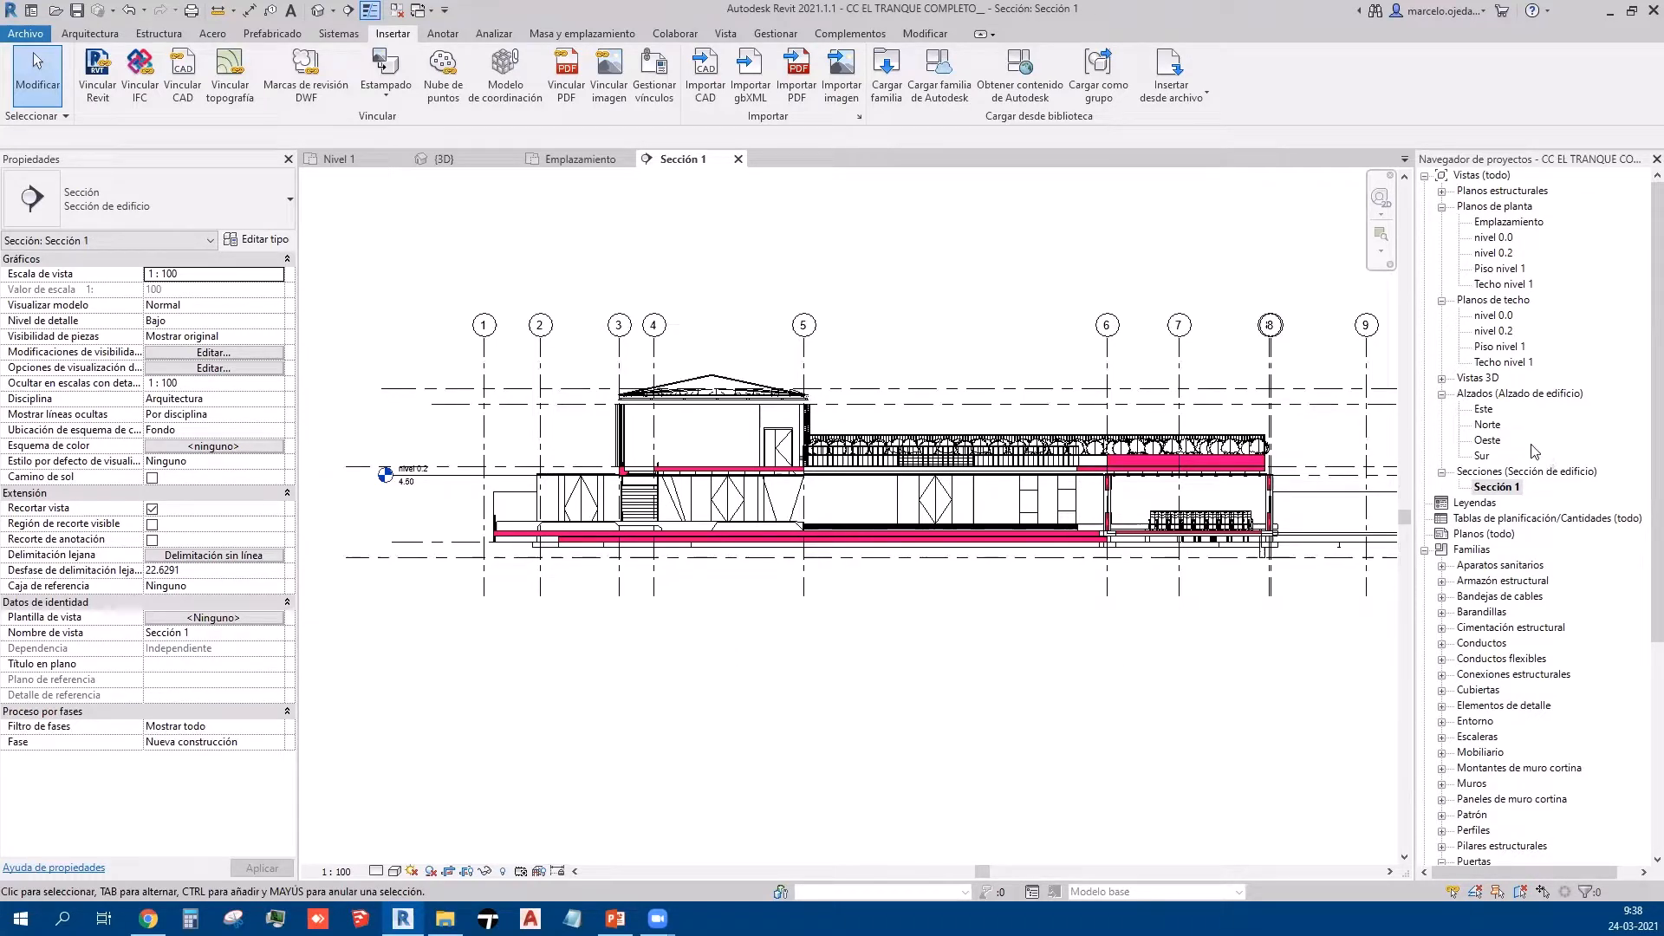
Step: Open the {3D} view and inspect the combined building, checking the linked NIVEL 2 COMPLETO model and the host staircase by selecting each
left_click(1441, 378)
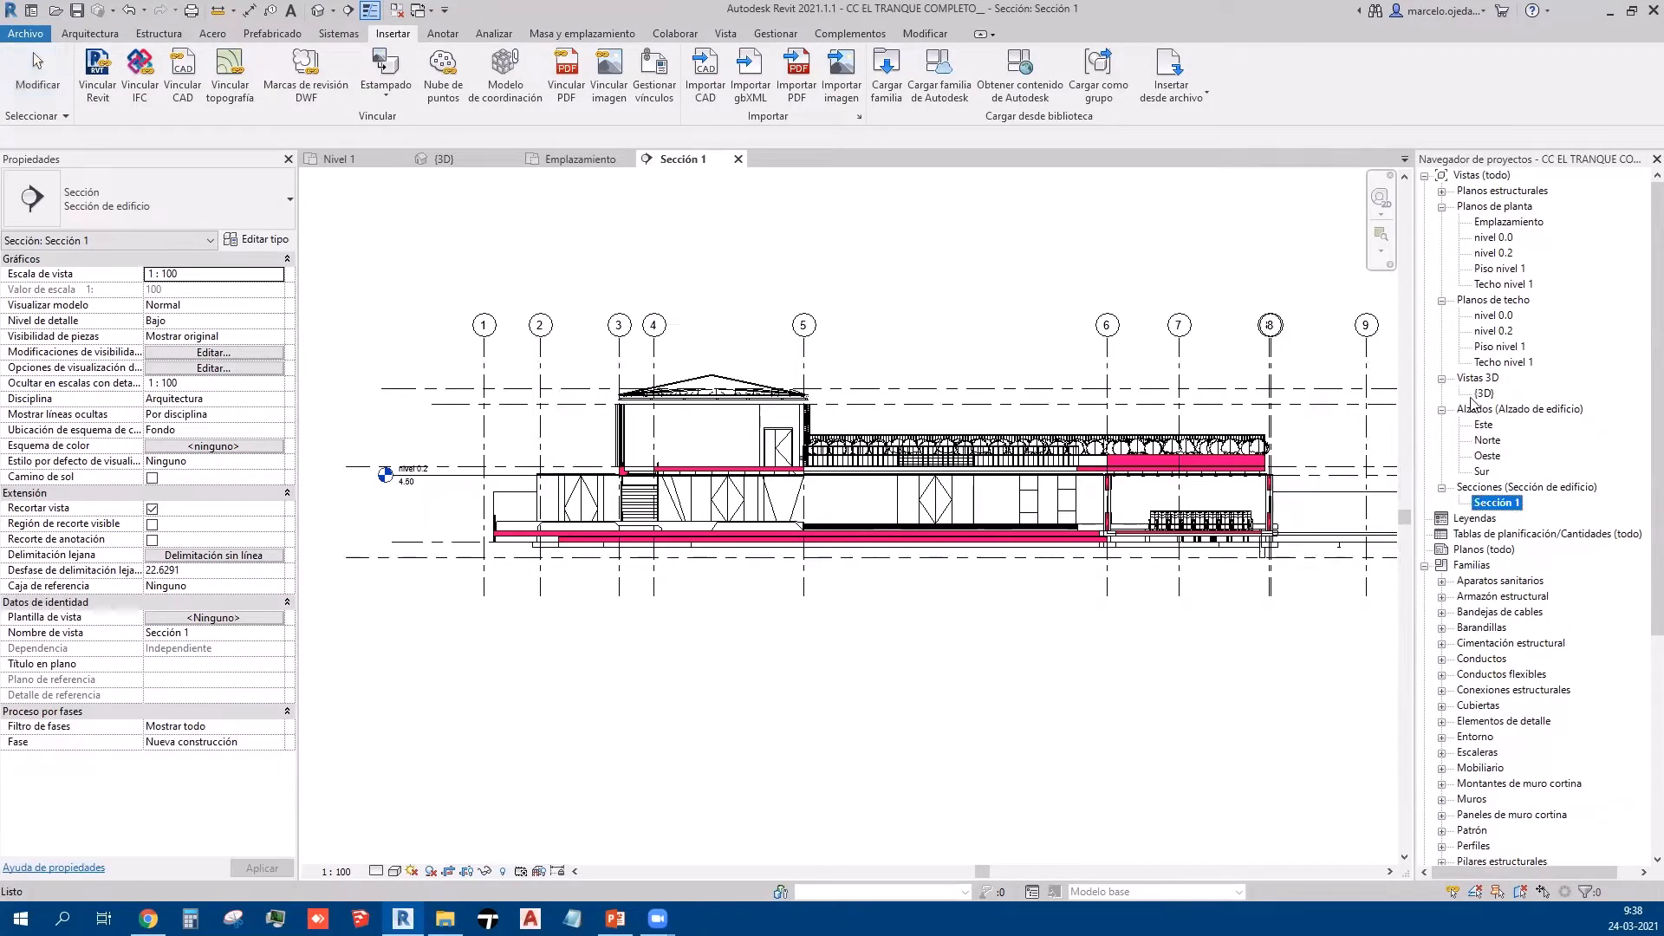
double_click(1484, 392)
scroll(920, 611, "up", 5)
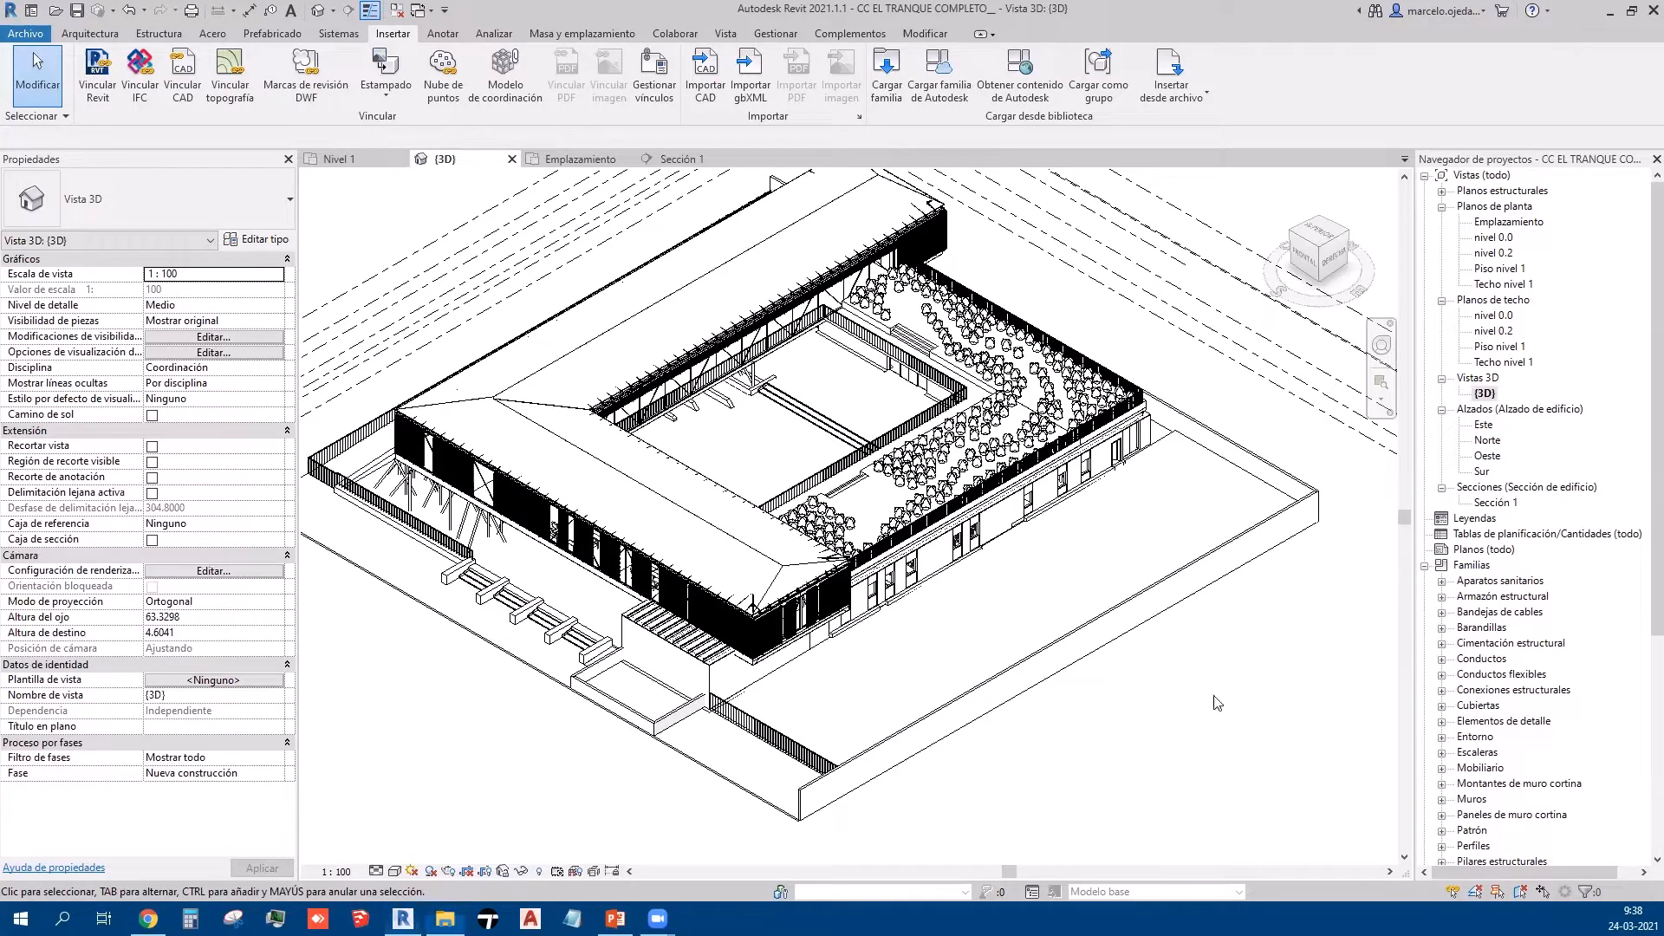
scroll(1013, 675, "down", 3)
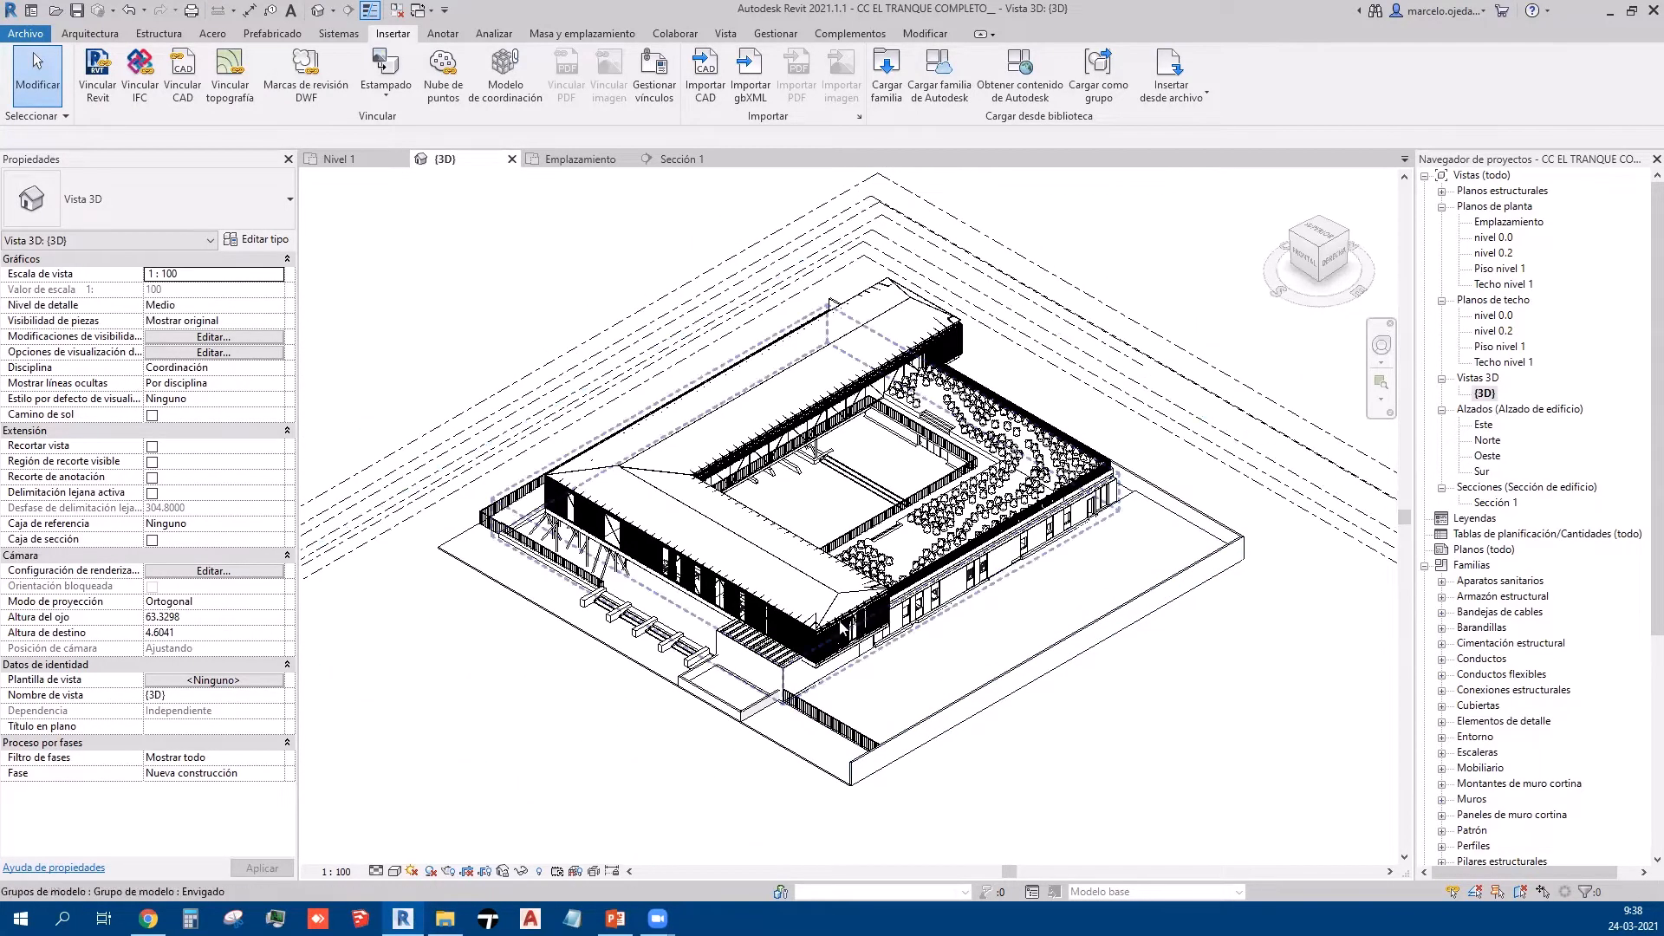
left_click(790, 617)
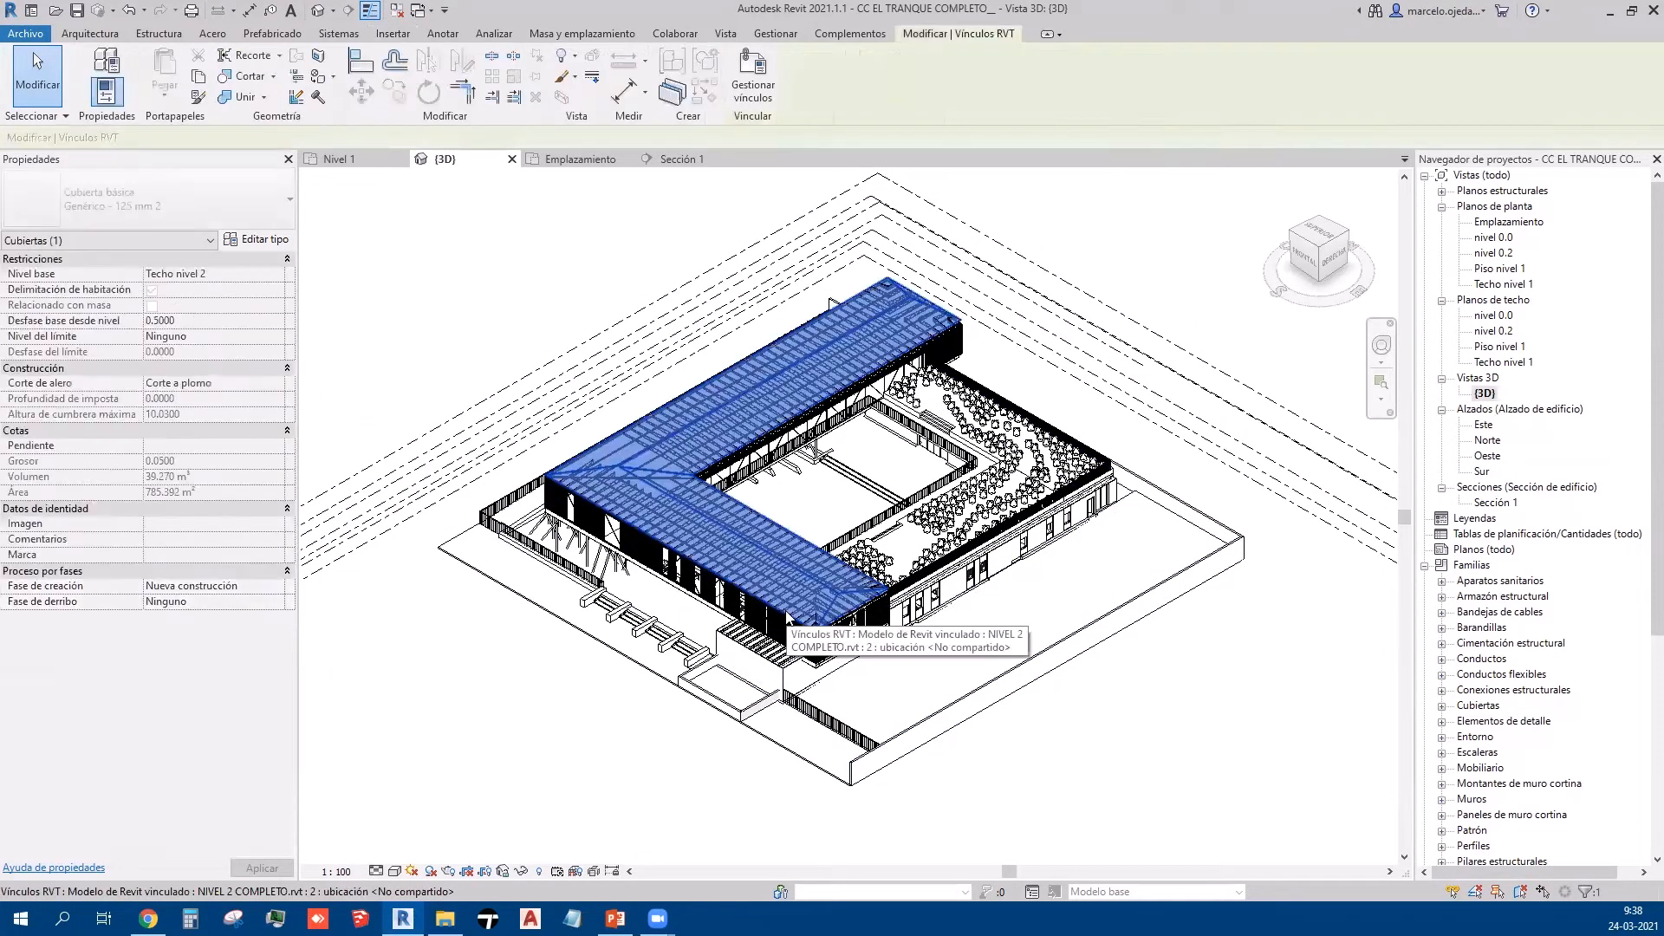
left_click(1110, 773)
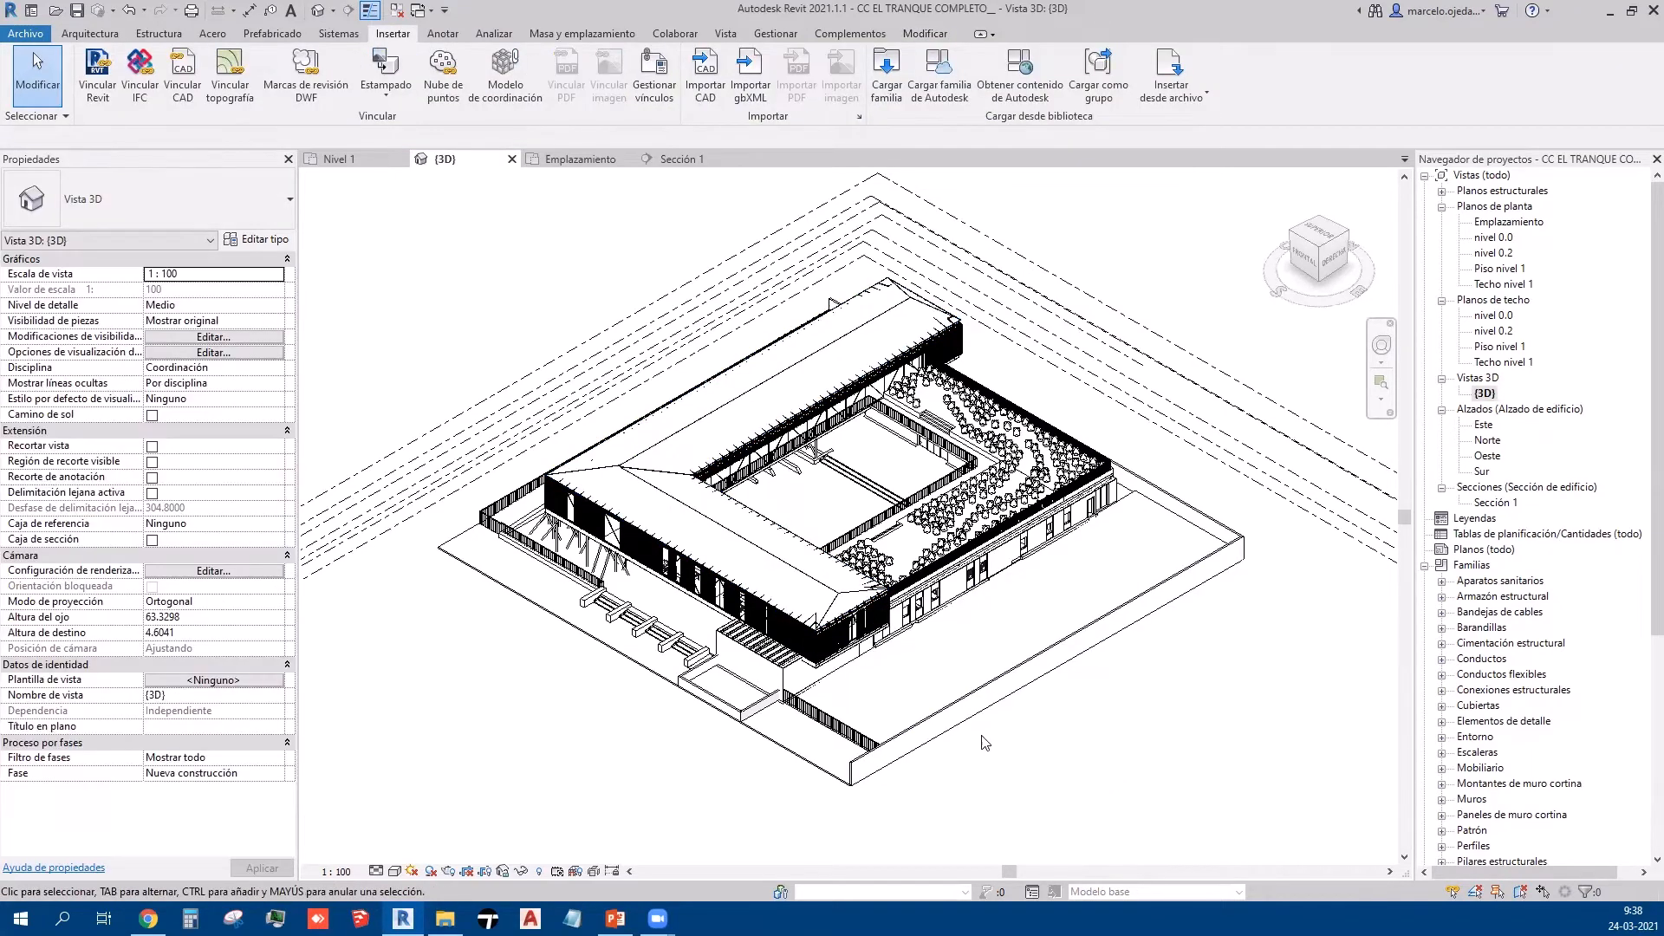
left_click(823, 646)
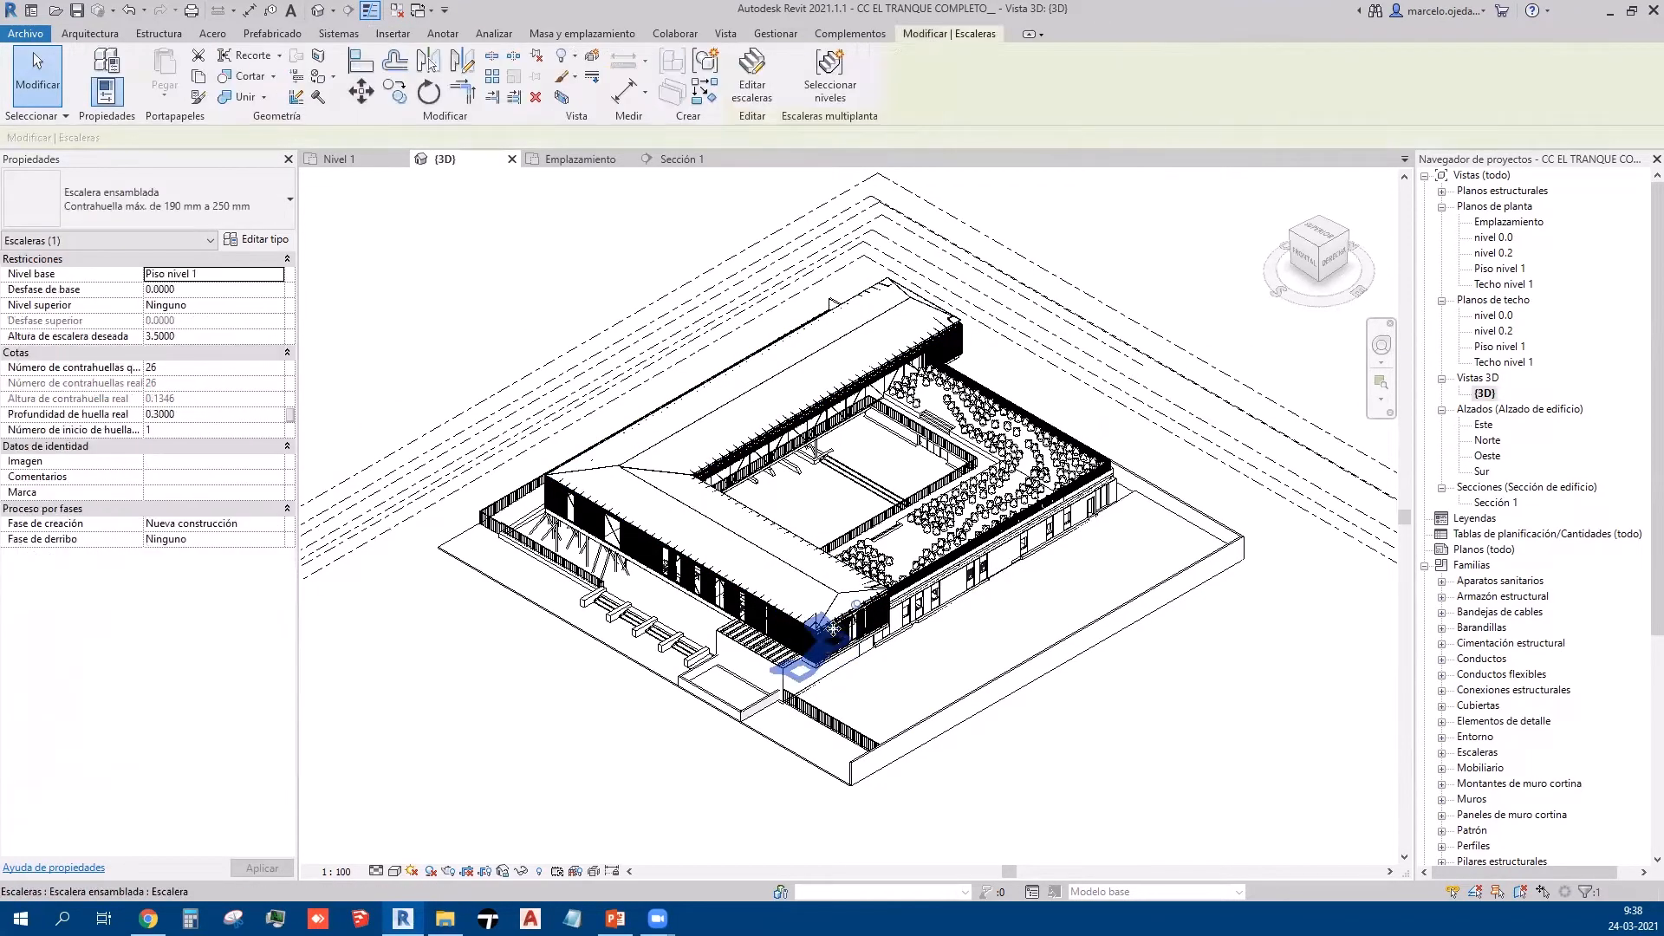
left_click(1129, 702)
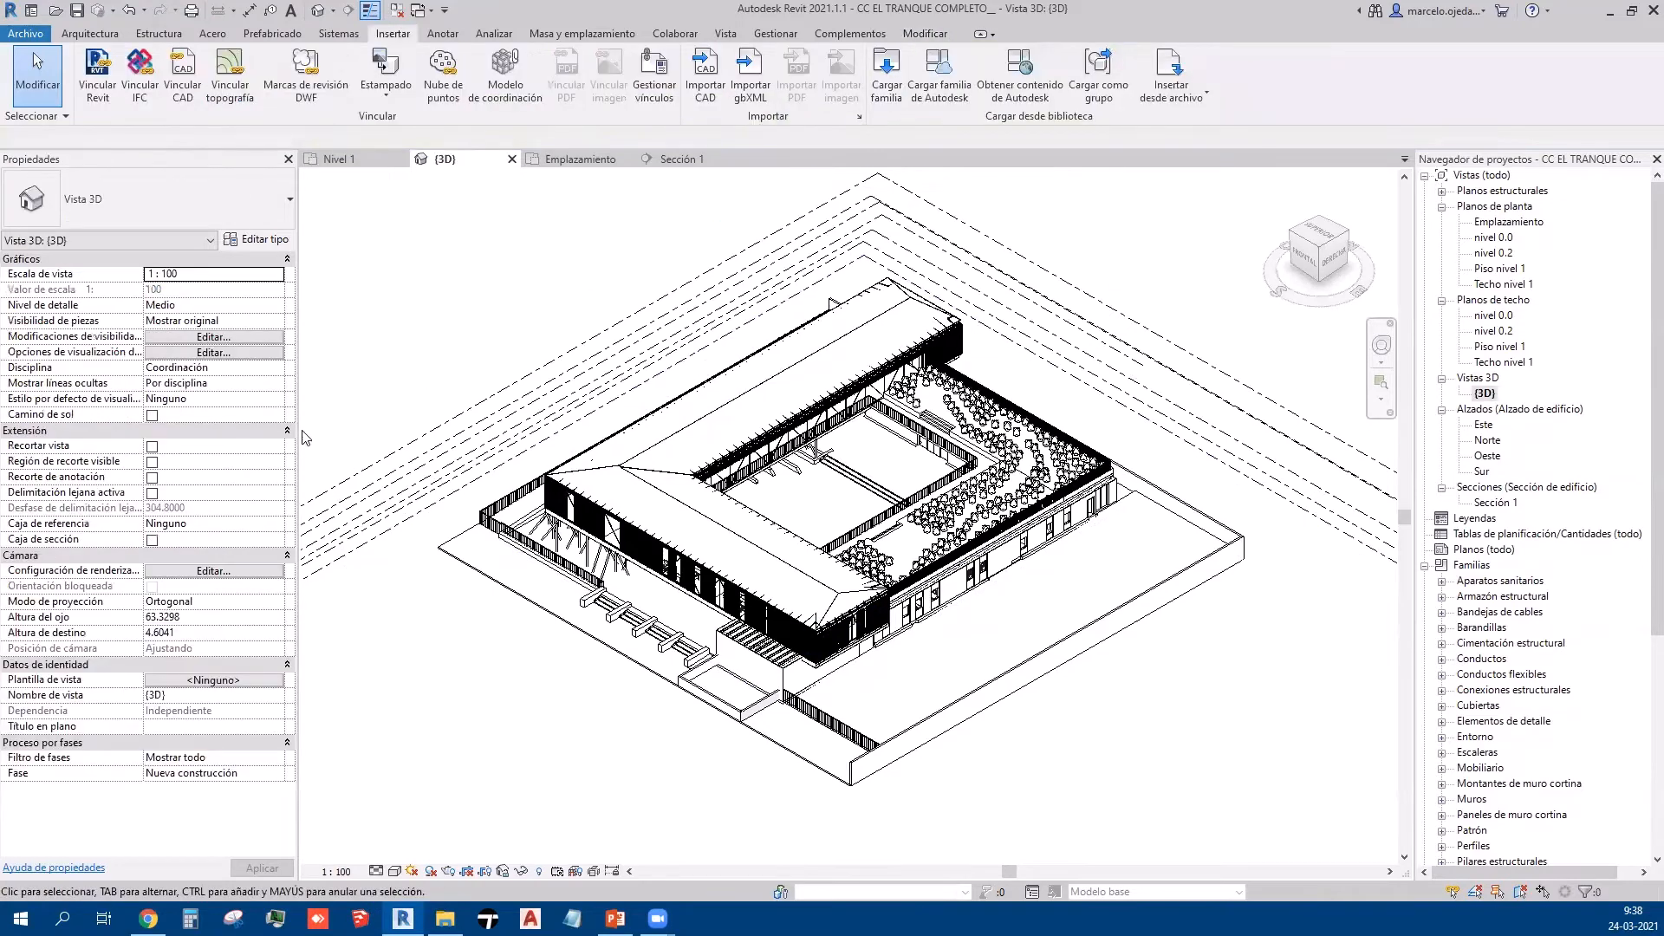
Step: Review the model category overrides in the 3D view's visibility/graphics settings and close them without changes
left_click(231, 338)
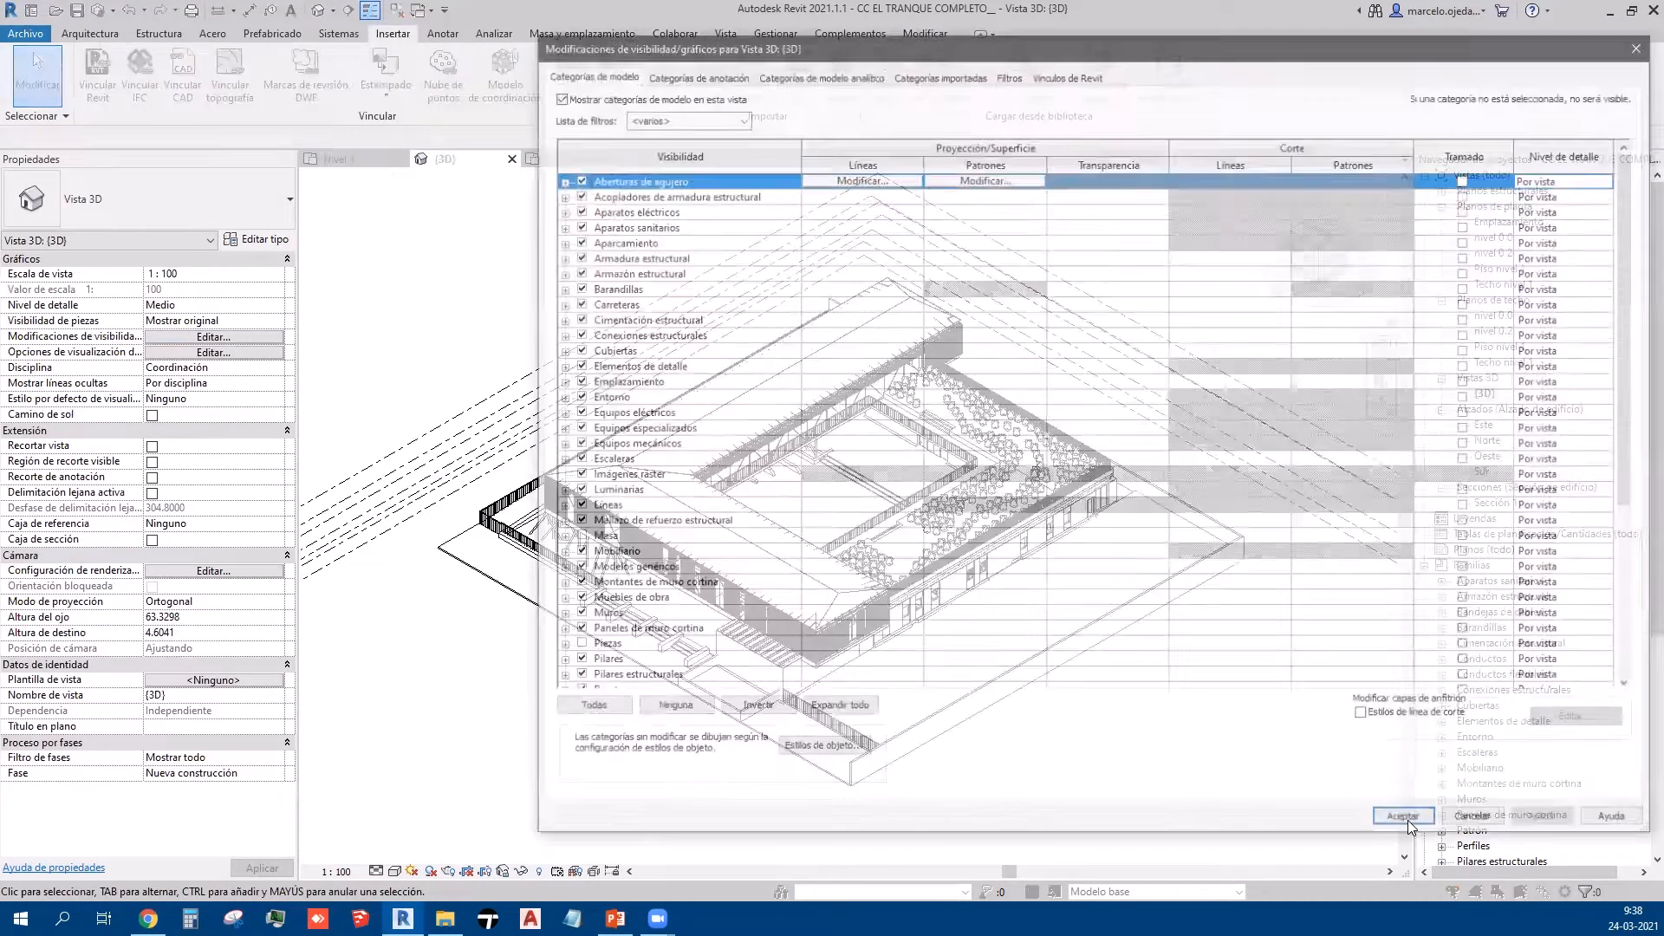
scroll(801, 544, "down", 5)
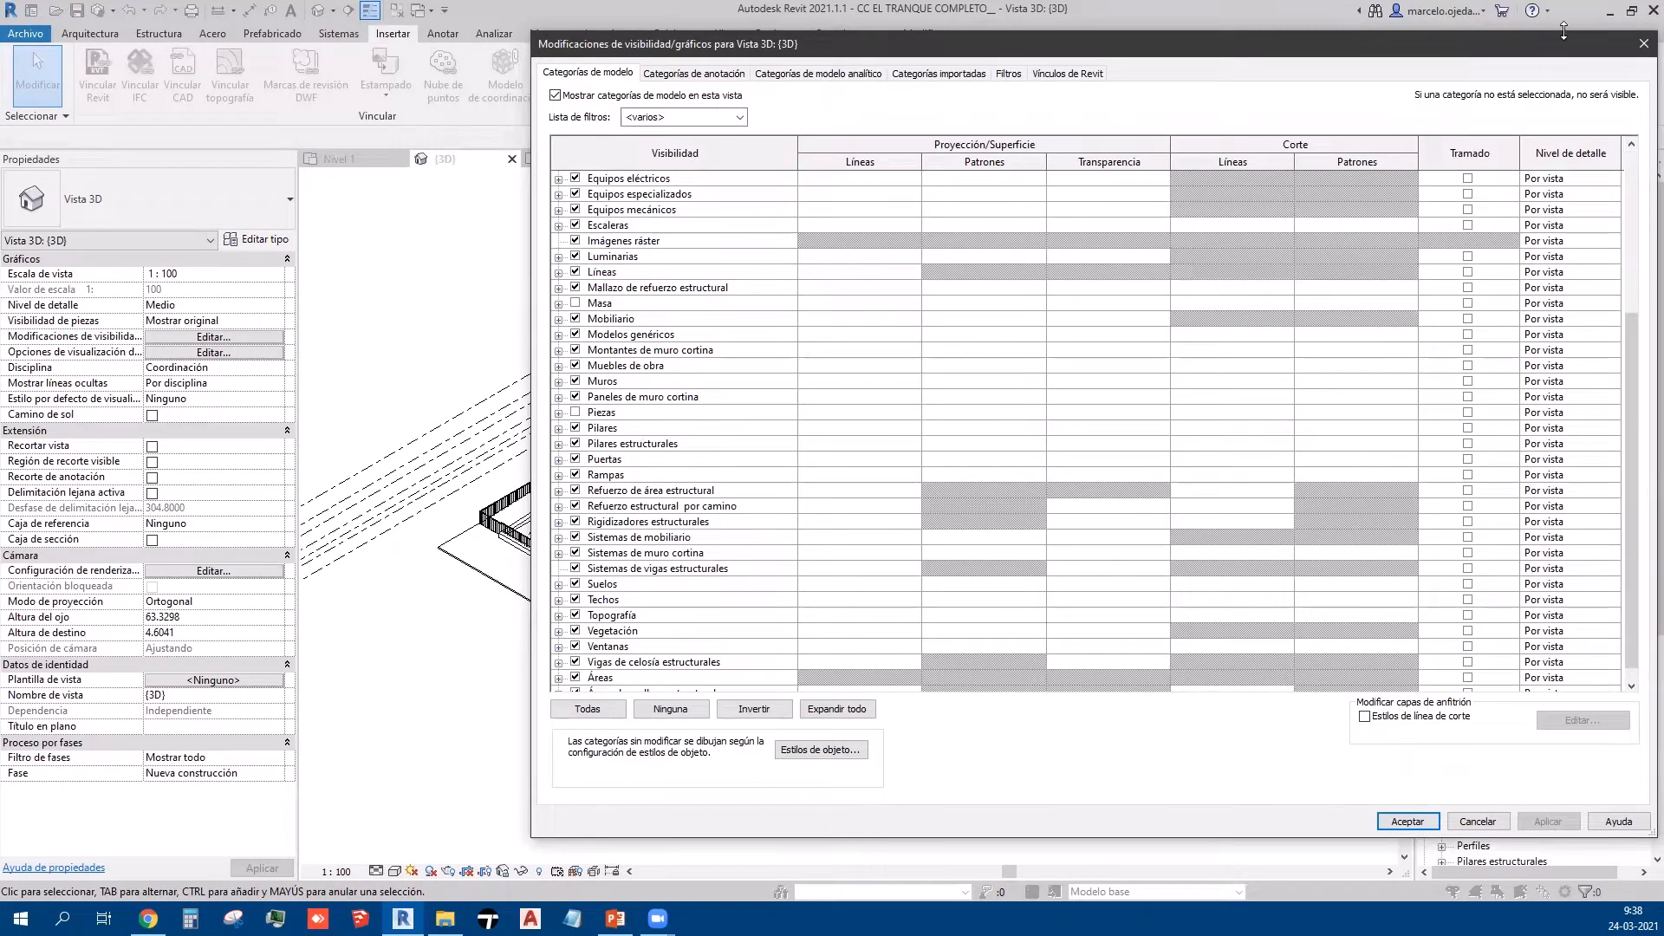
left_click(1641, 47)
Step: Enable the section box in the 3D view and pull its long front face inward until it cuts through the building
middle_click_drag(942, 379, 862, 340)
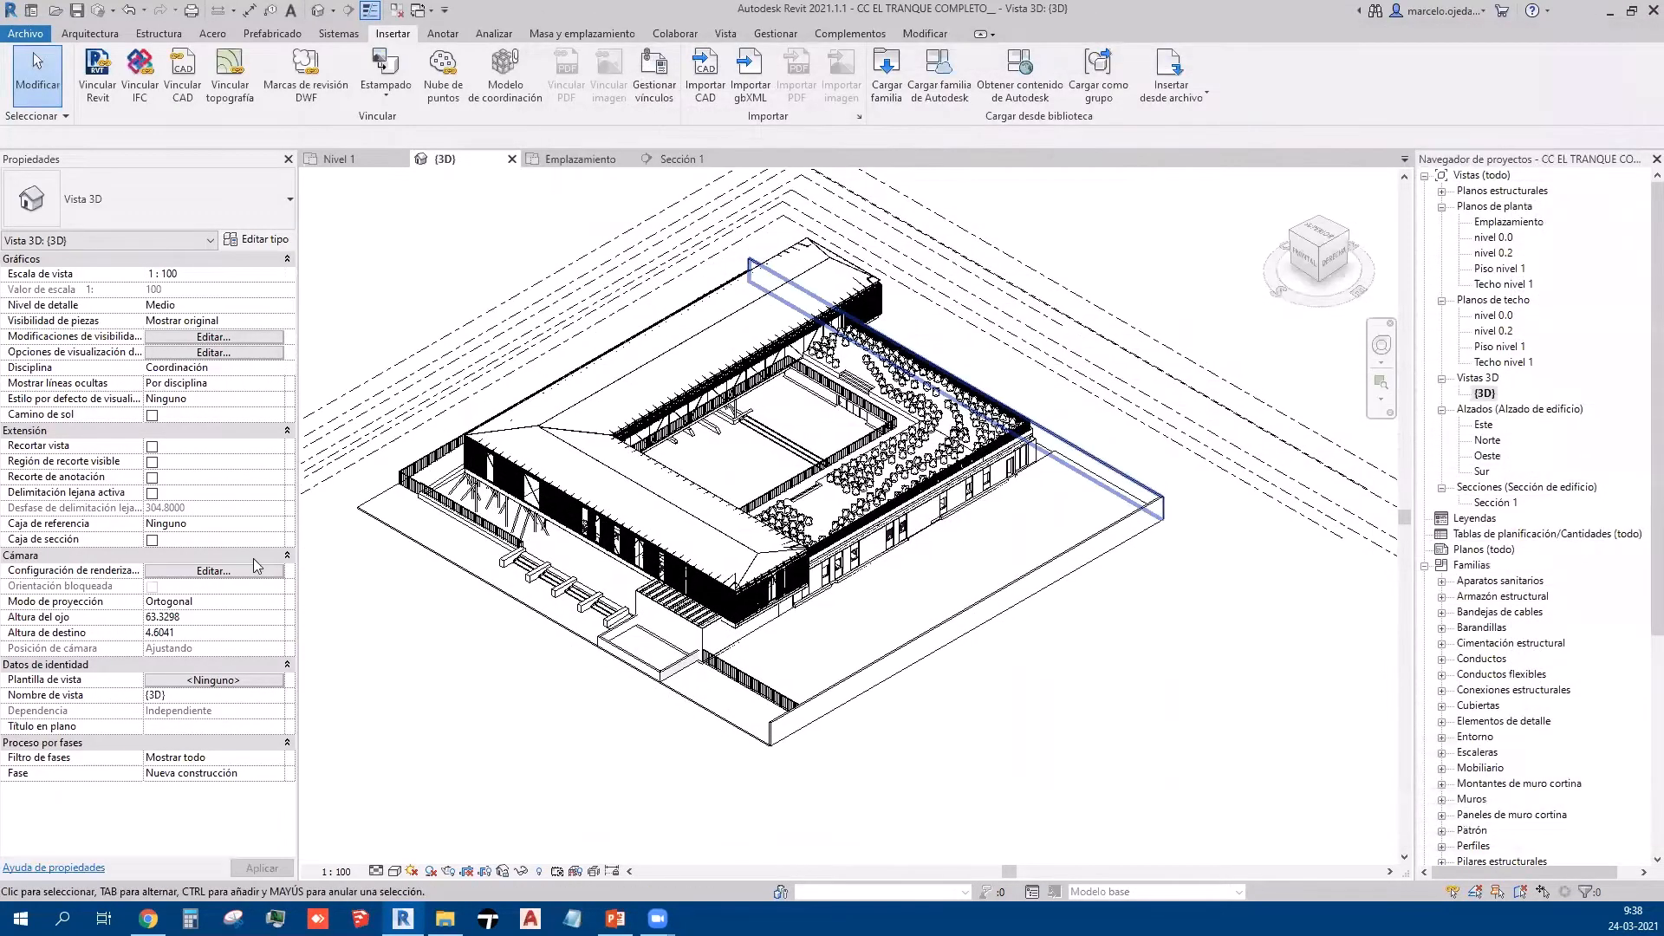
left_click(152, 540)
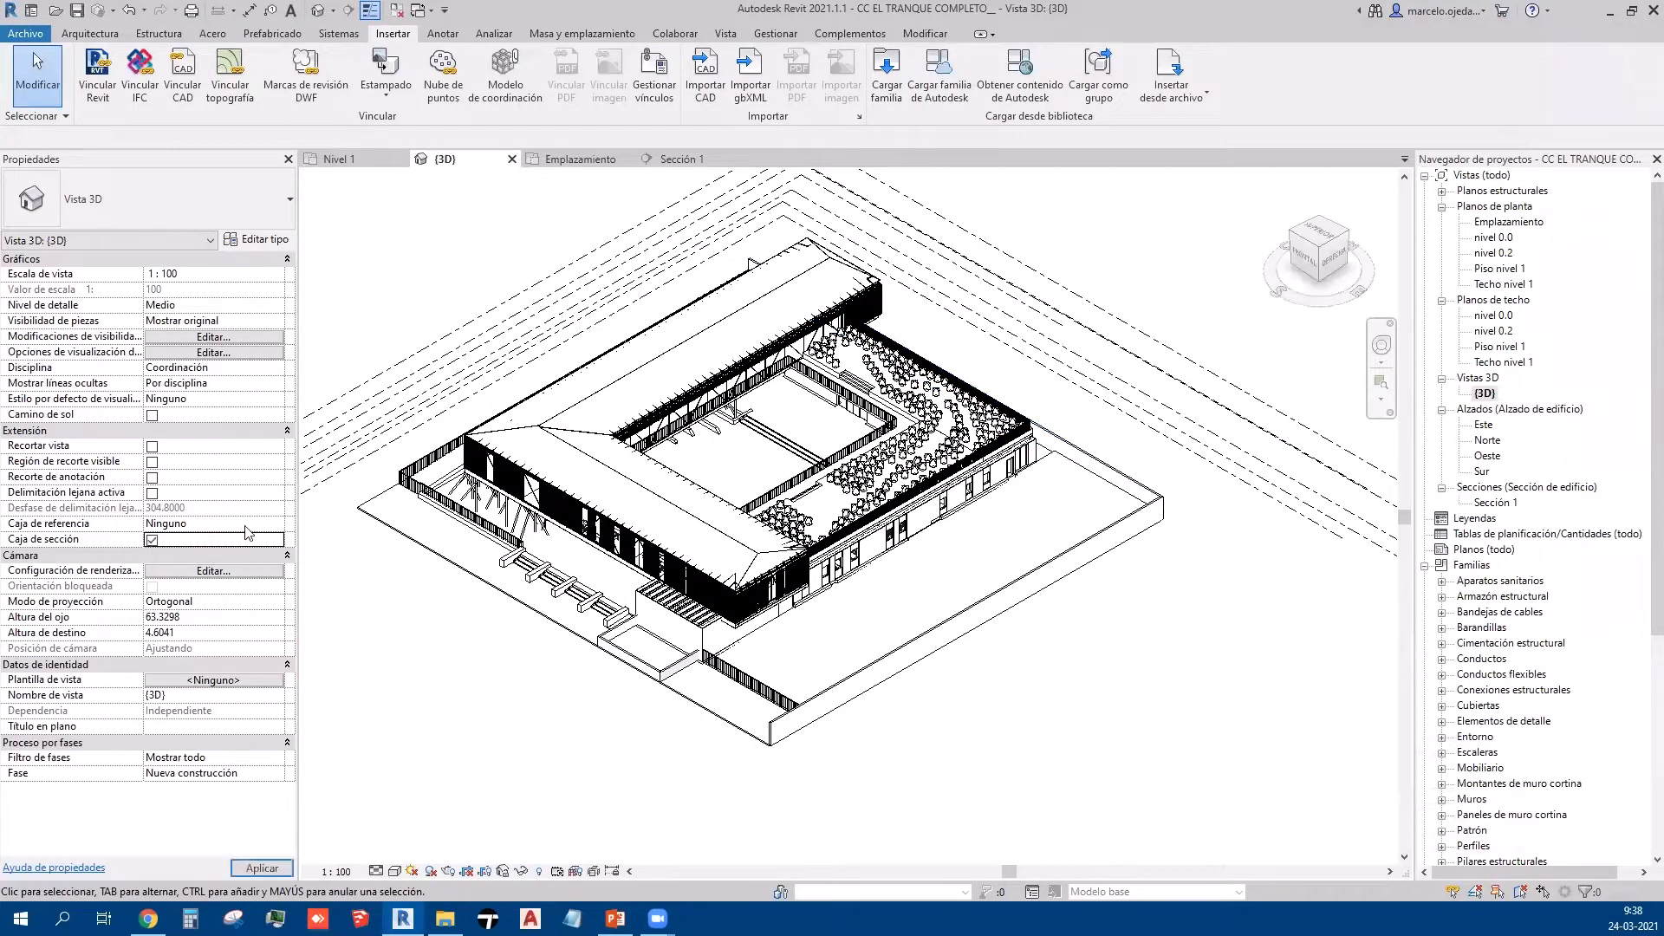
scroll(724, 448, "down", 5)
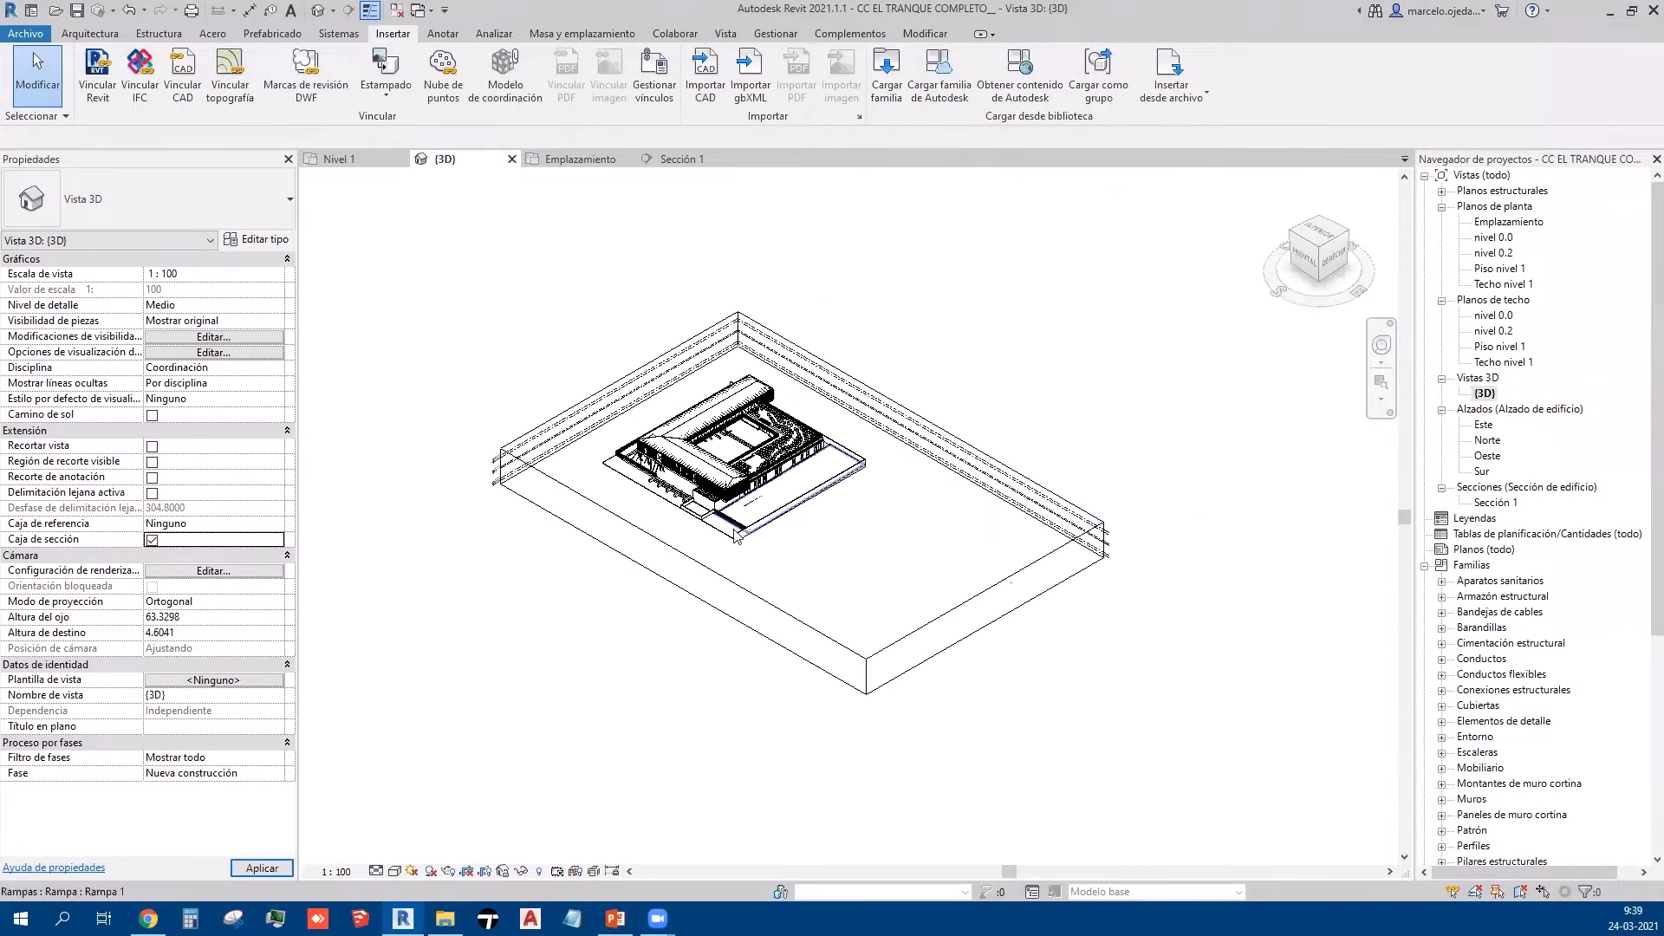
left_click(825, 638)
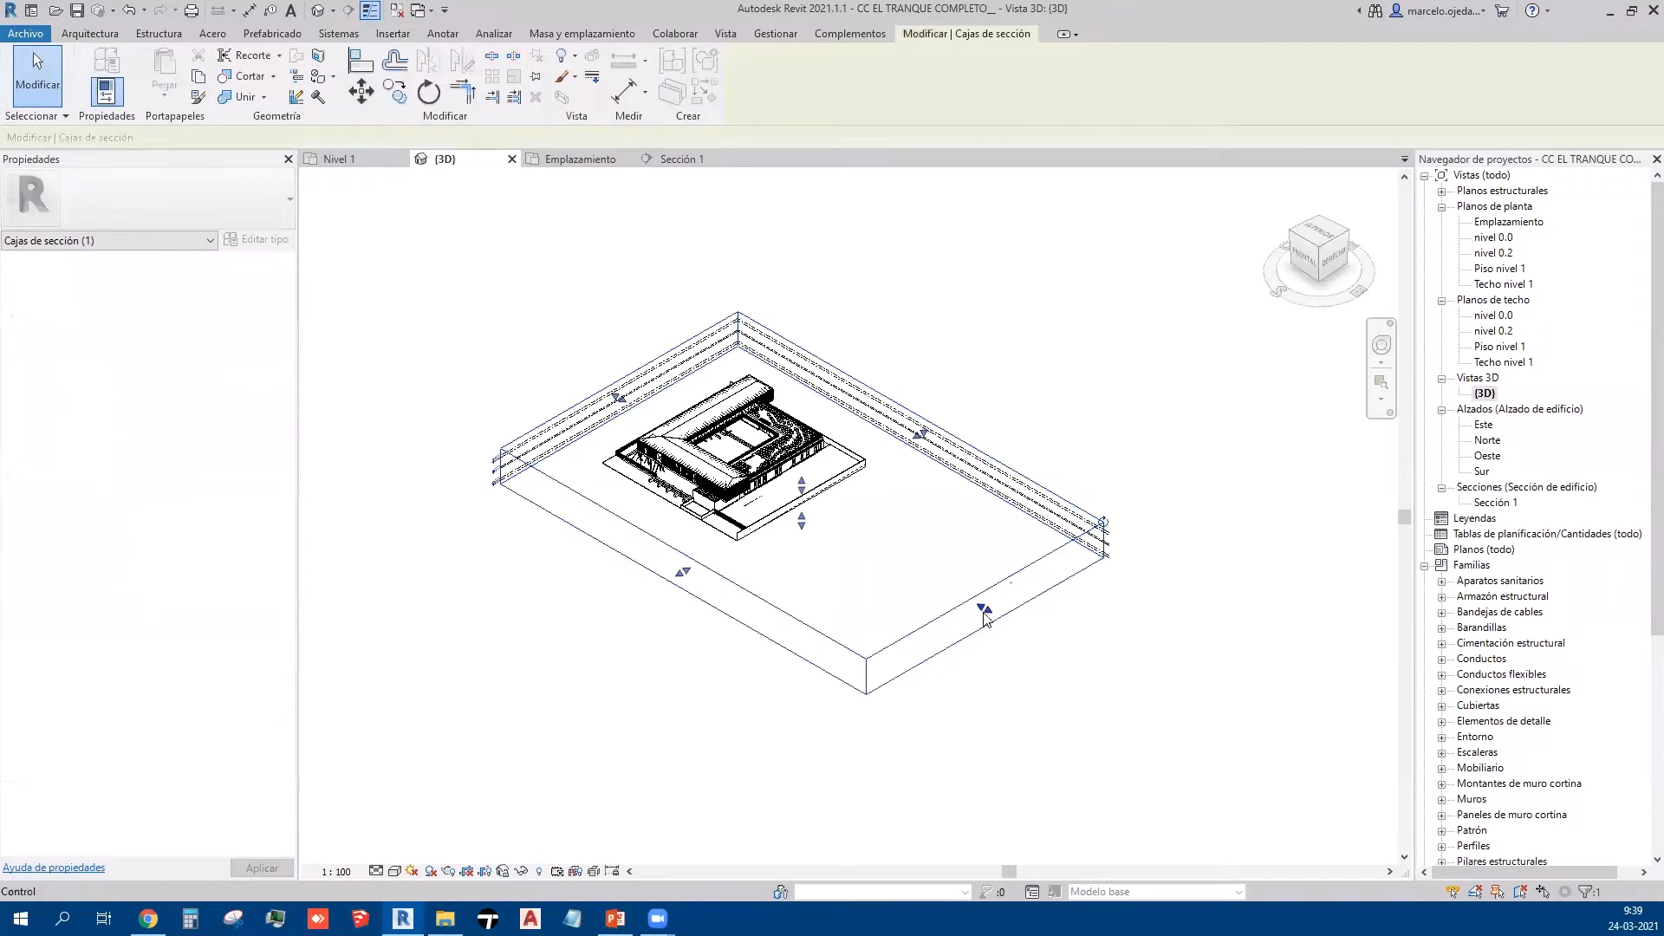
left_click_drag(979, 609, 767, 501)
scroll(798, 565, "up", 5)
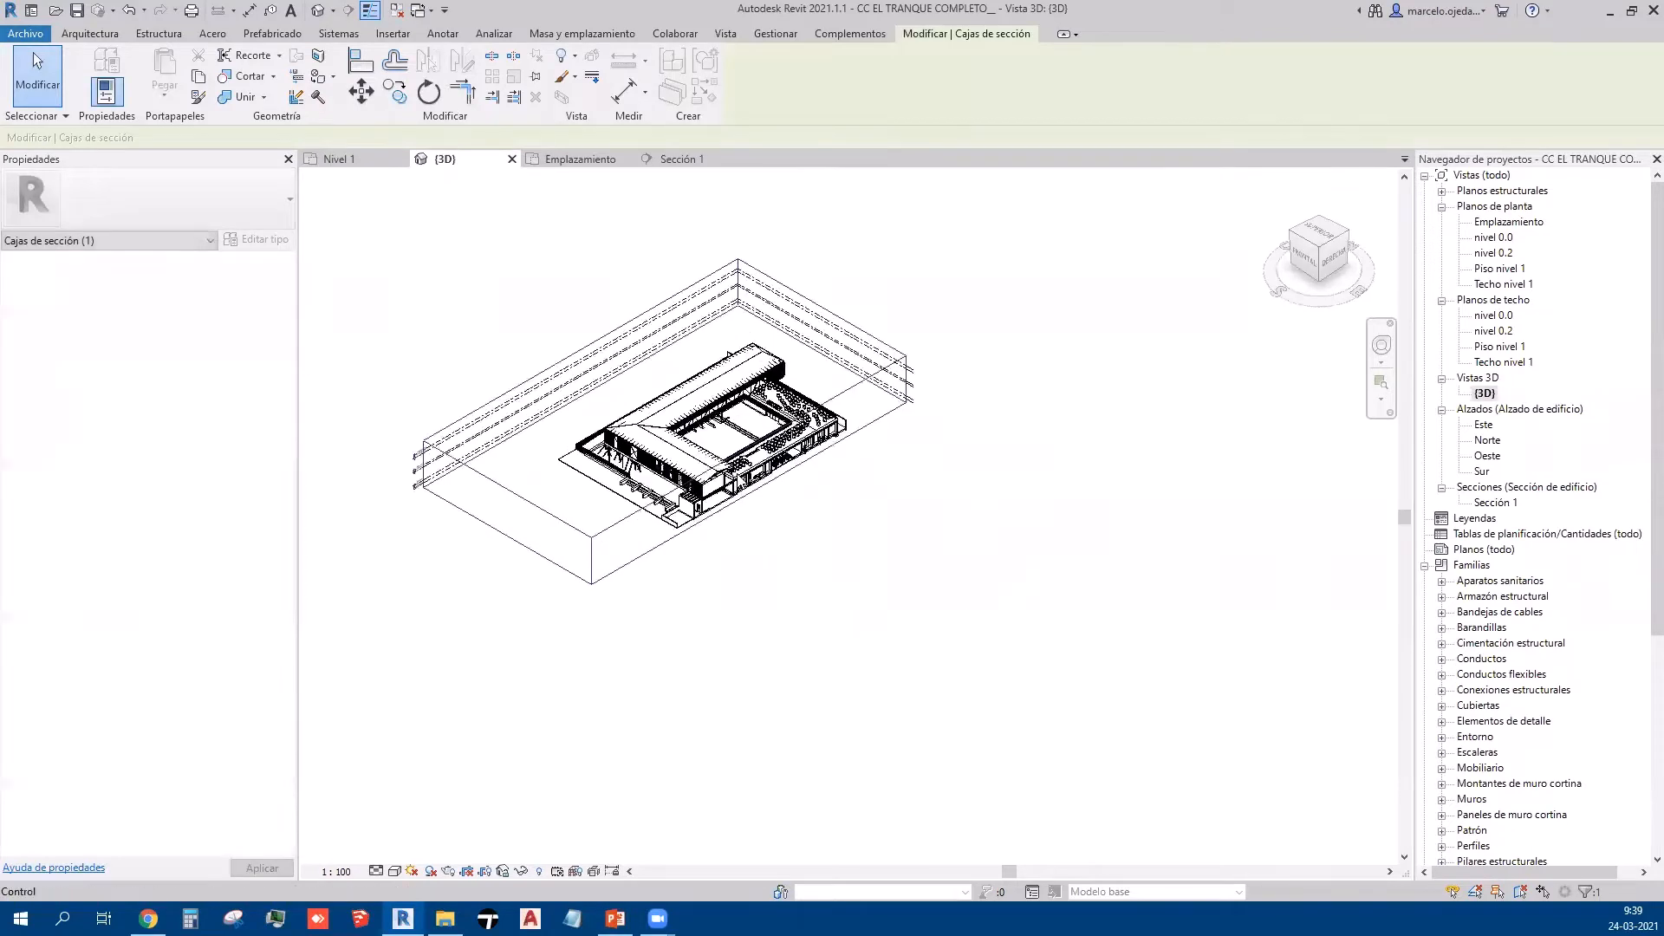
scroll(806, 579, "up", 2)
key("Escape")
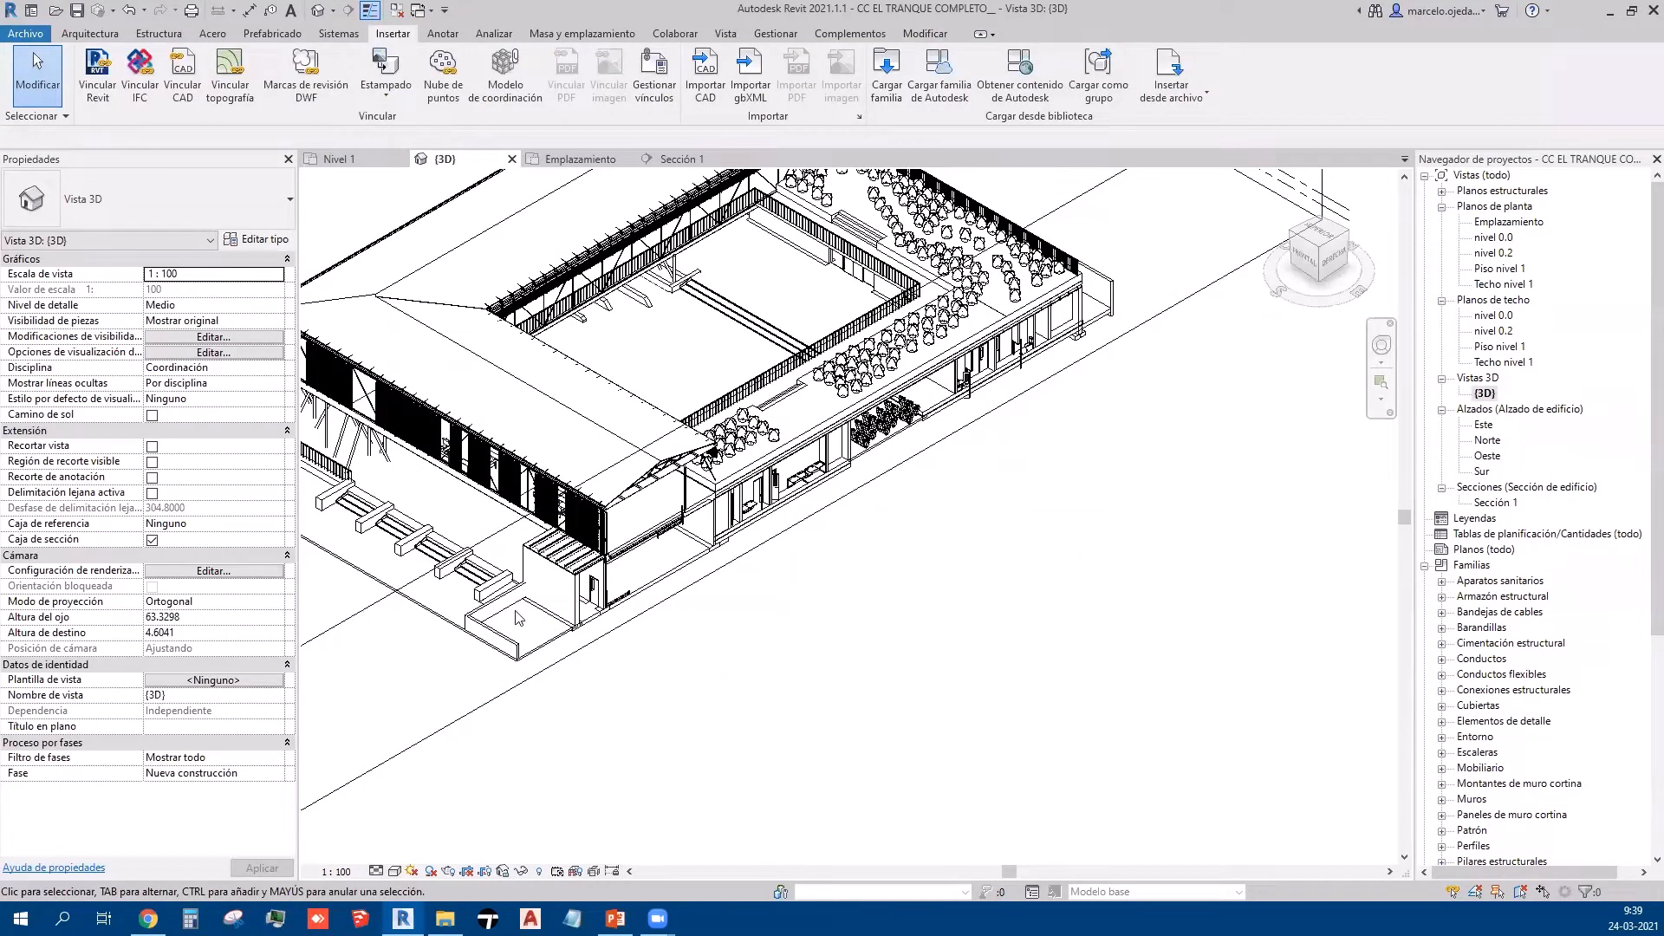
Step: Hide the section box element in the 3D view and inspect the cut face of both levels
scroll(517, 617, "down", 4)
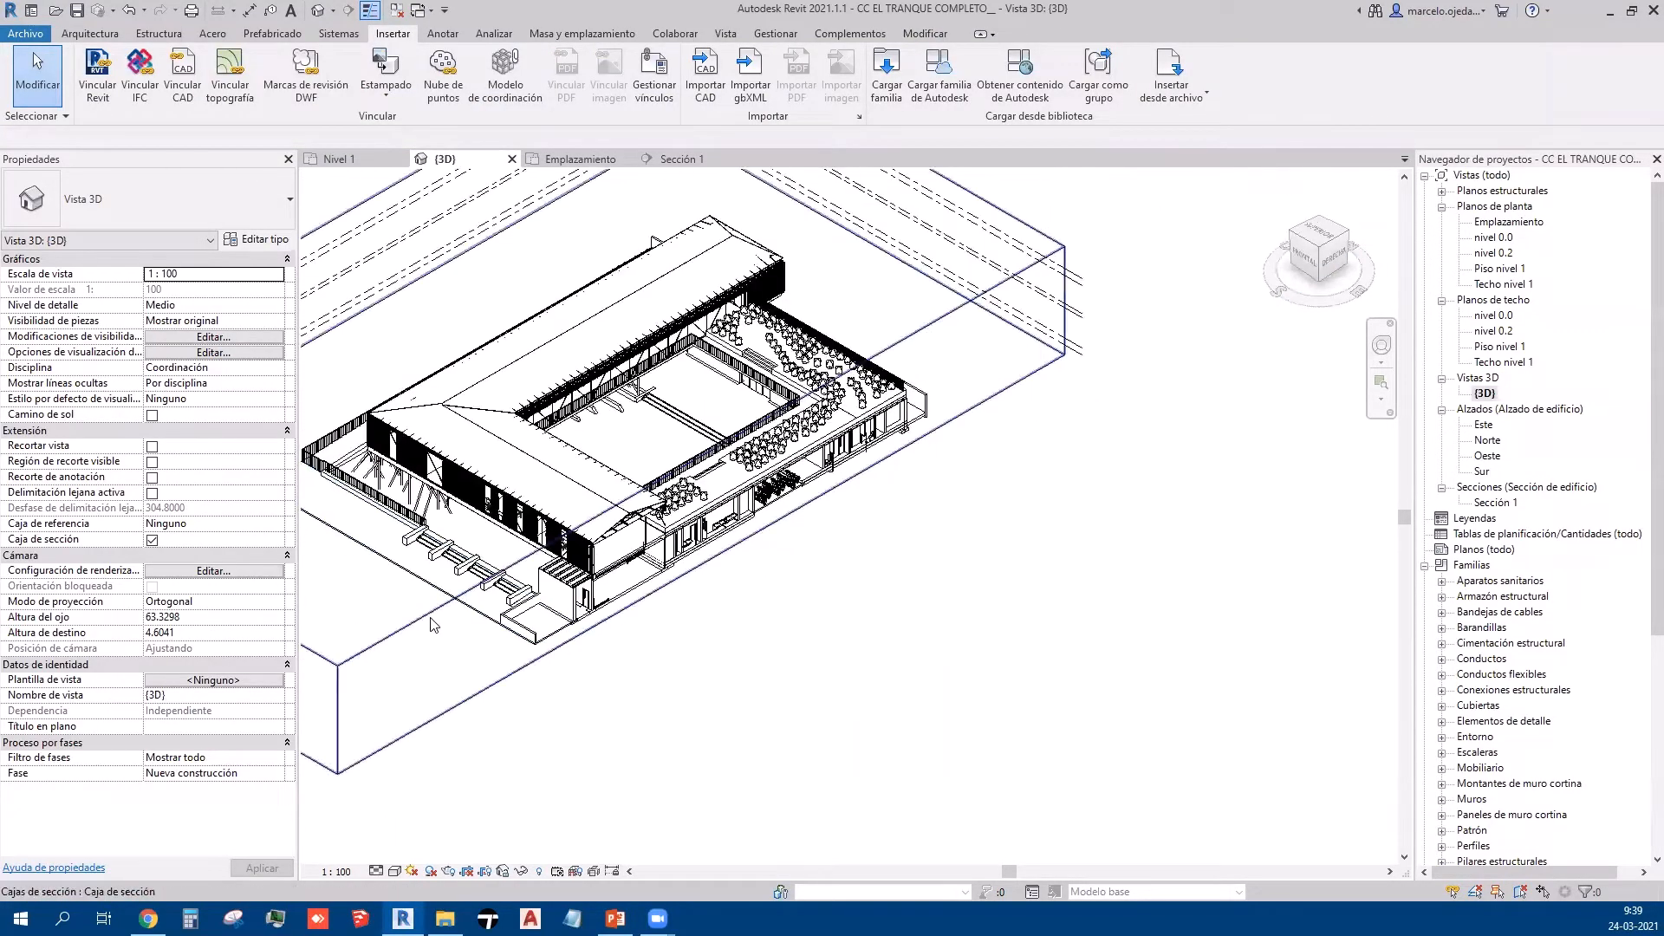
right_click(445, 612)
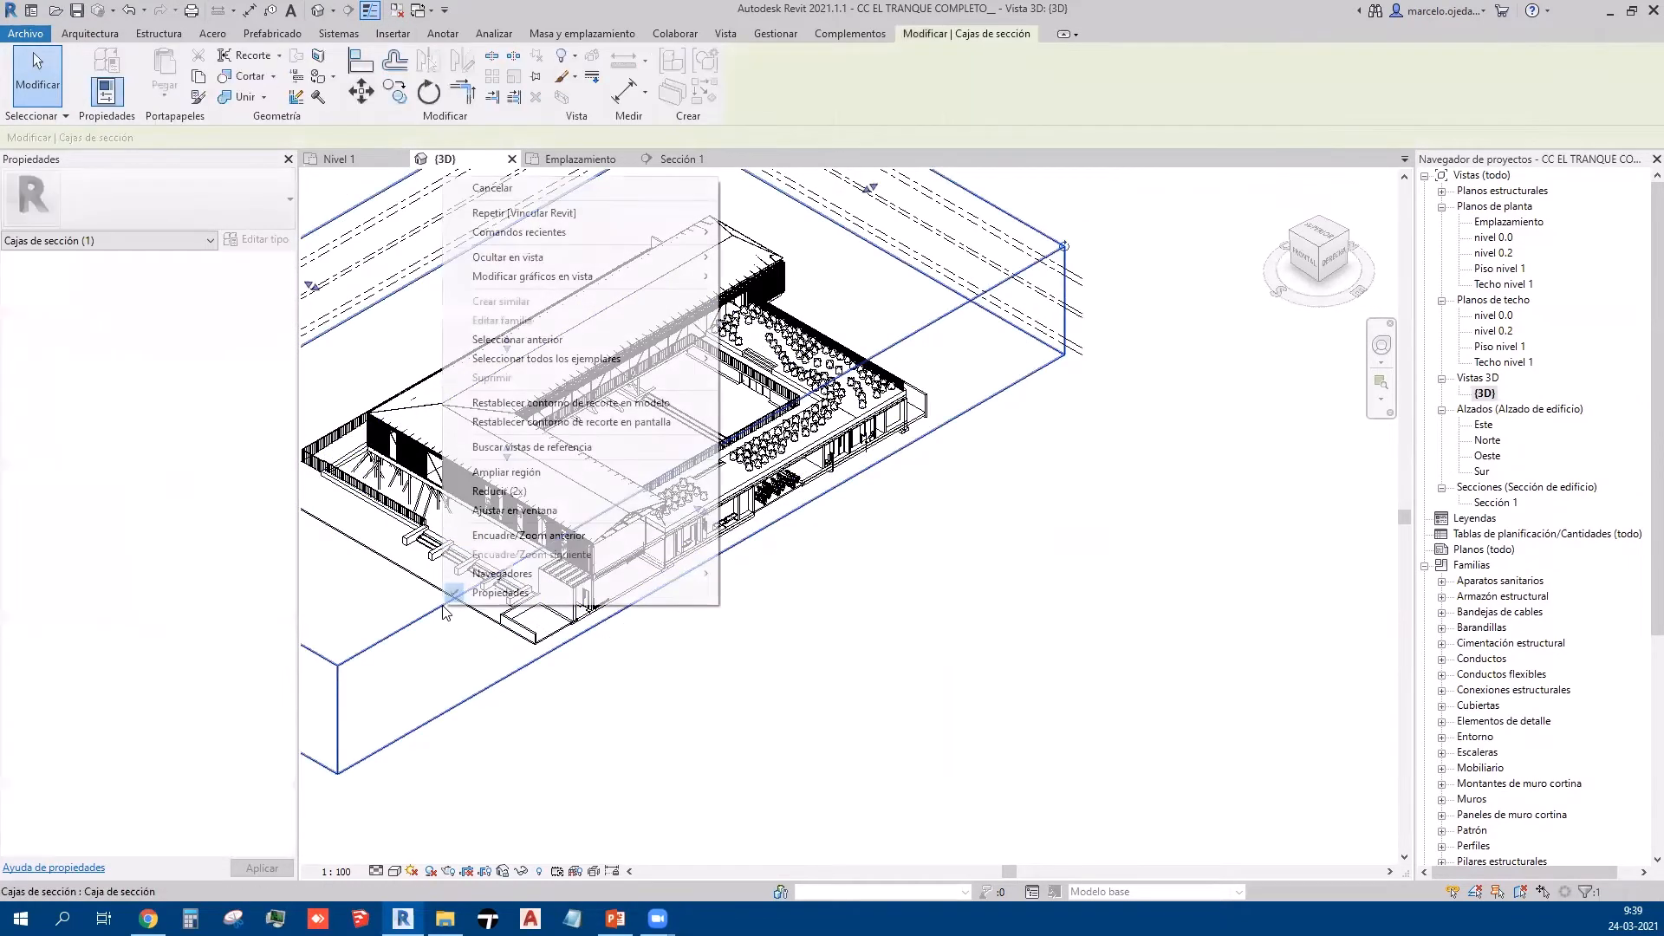
mouse_move(602, 264)
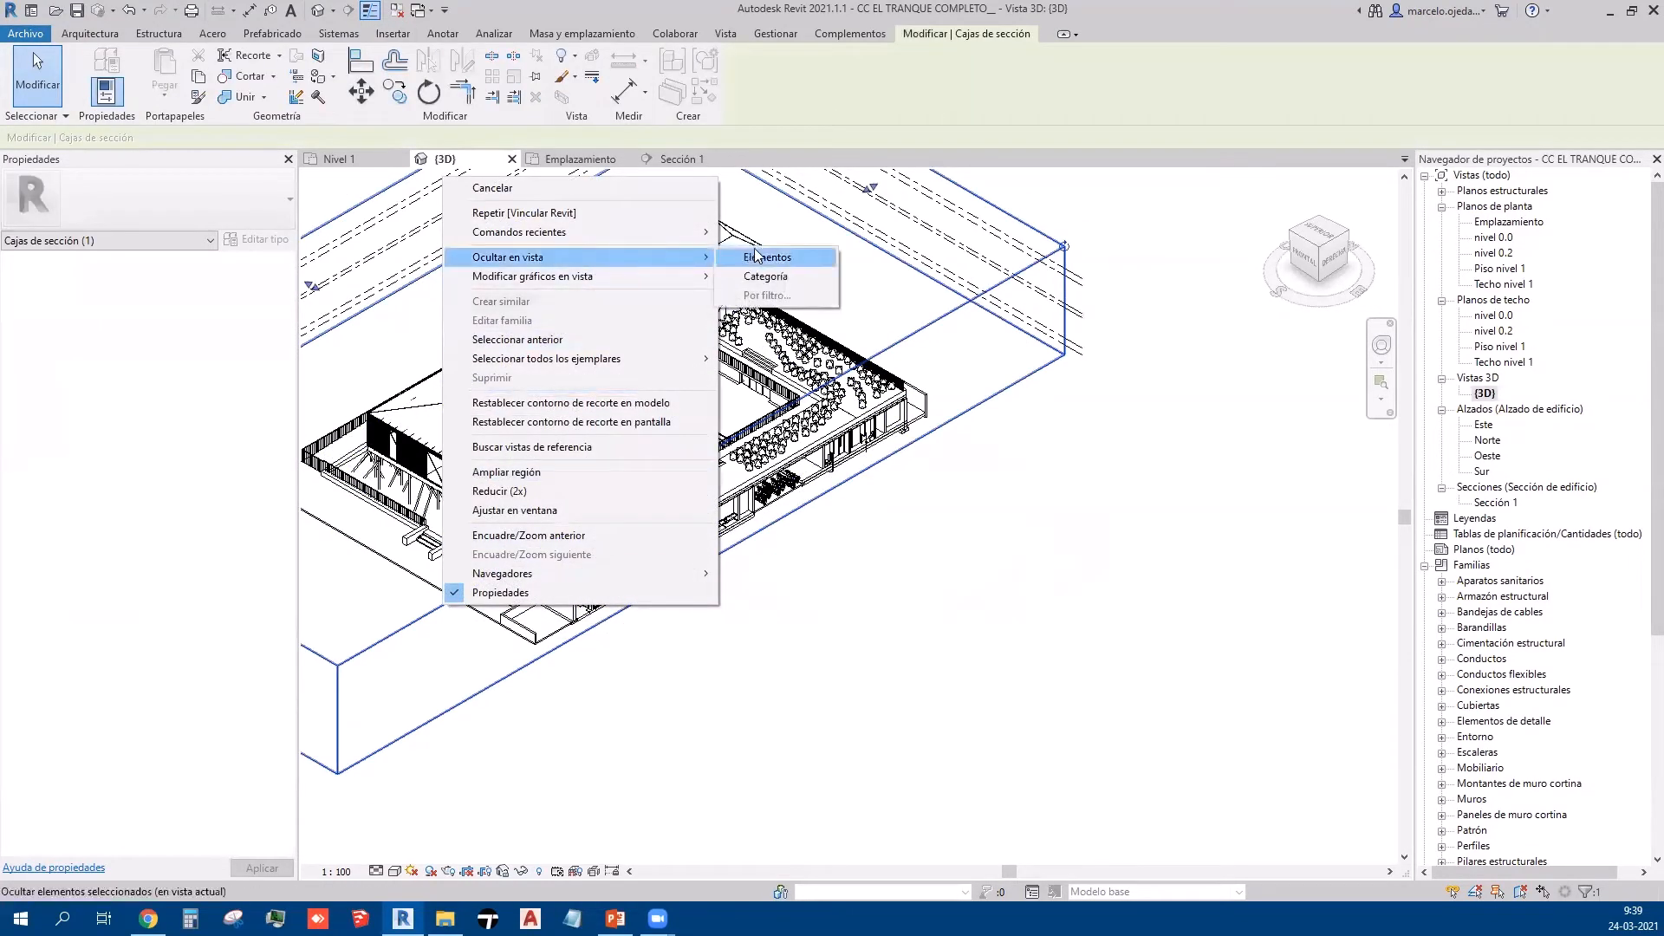
left_click(768, 258)
scroll(655, 606, "up", 5)
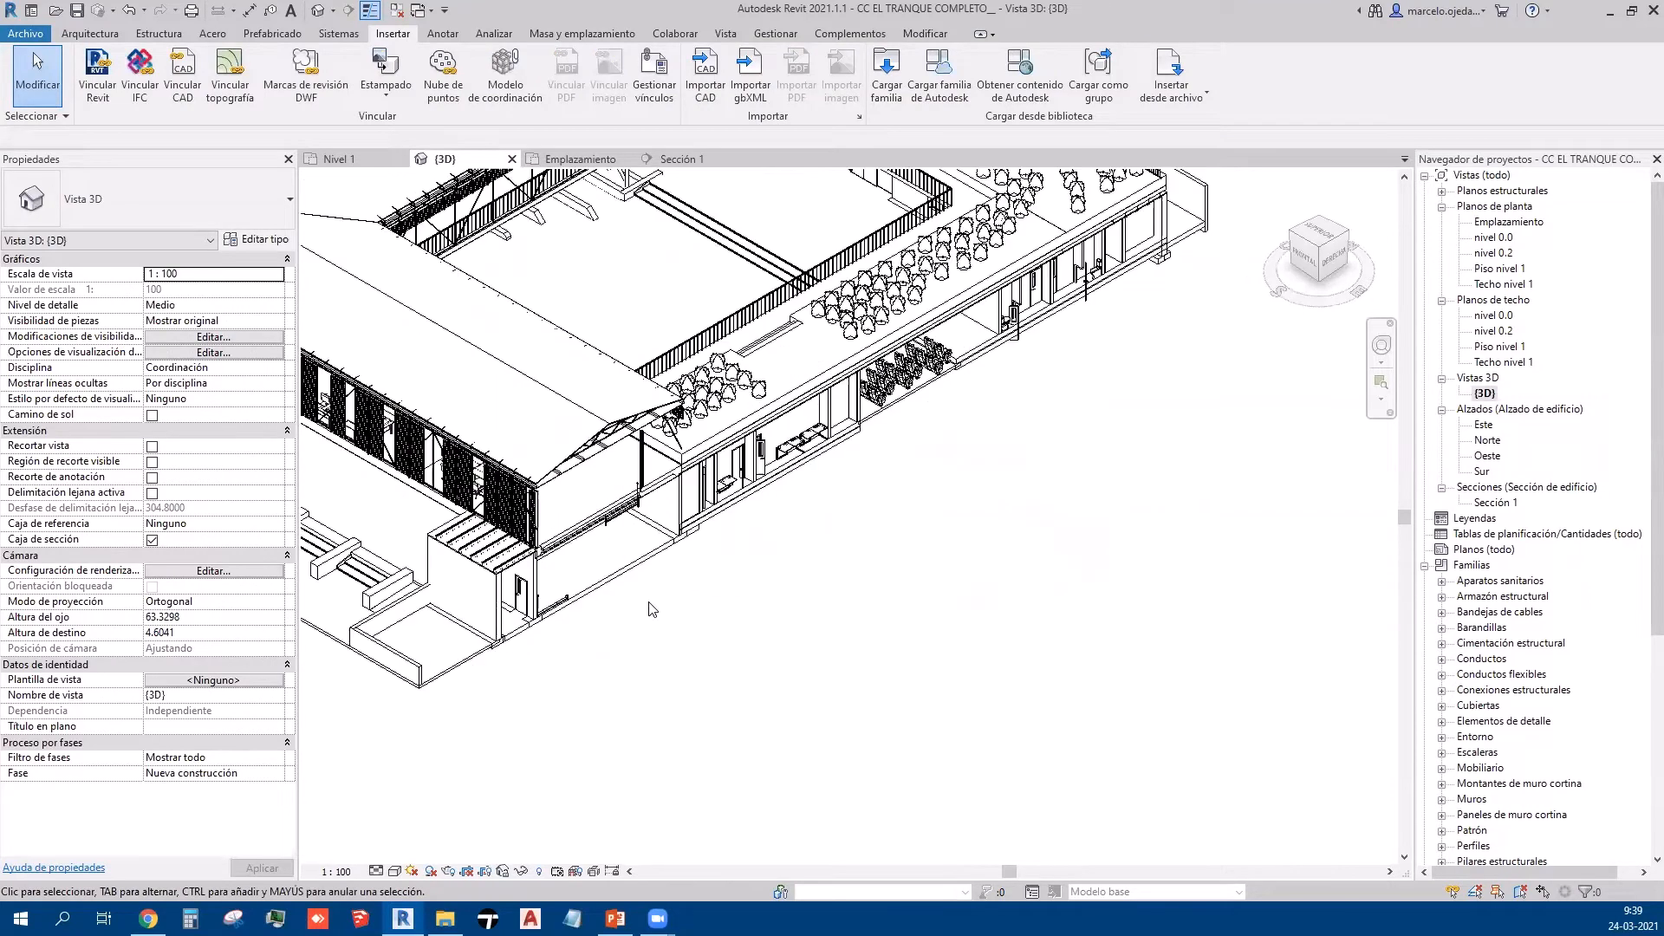
middle_click_drag(665, 649, 673, 692)
scroll(657, 657, "down", 1)
middle_click_drag(922, 695, 925, 723)
scroll(1140, 582, "down", 2)
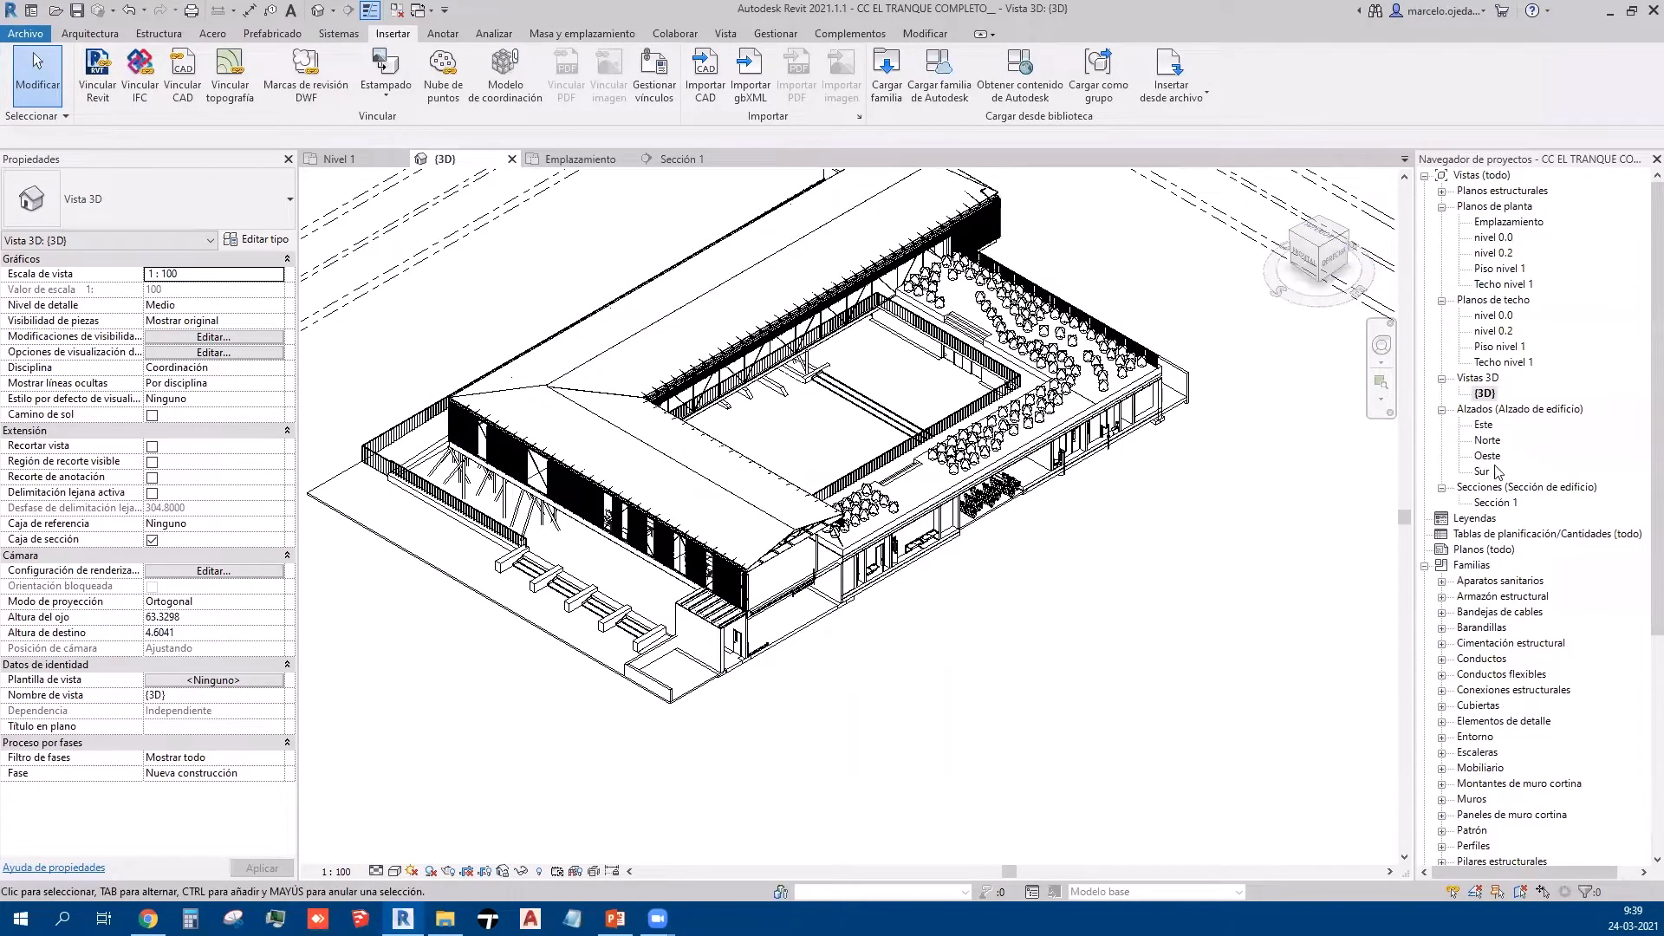
Step: Return to Sección 1 and inspect the upper level's cut wall beside the terrace railing, checking which model it belongs to
double_click(1492, 503)
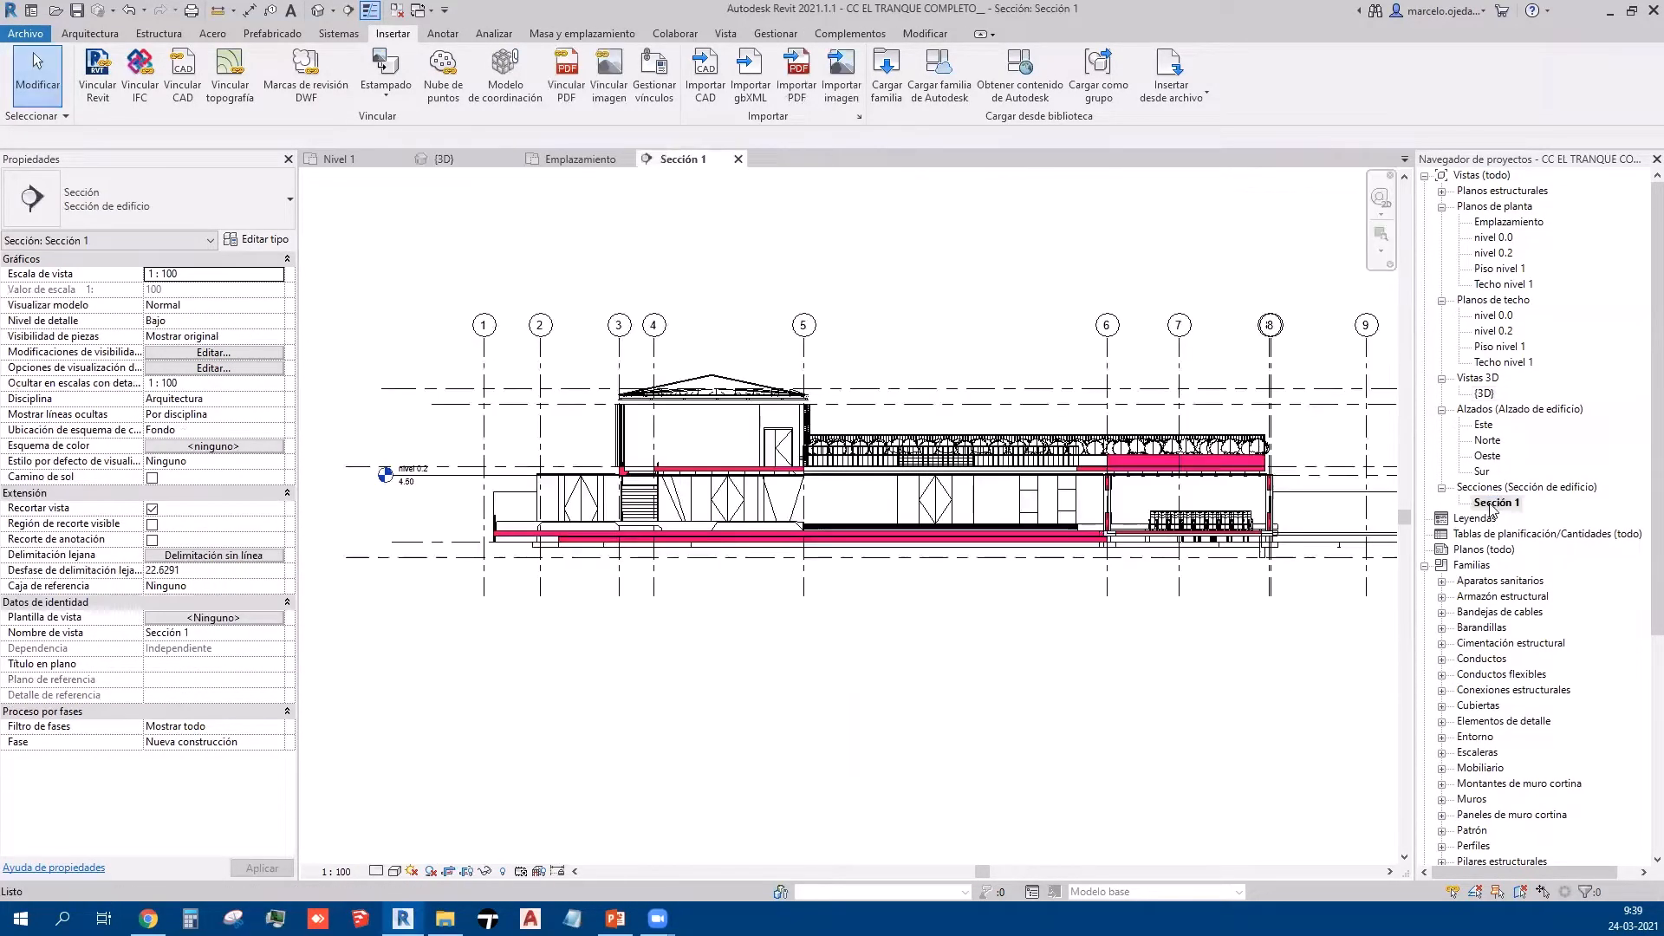
scroll(655, 573, "up", 1)
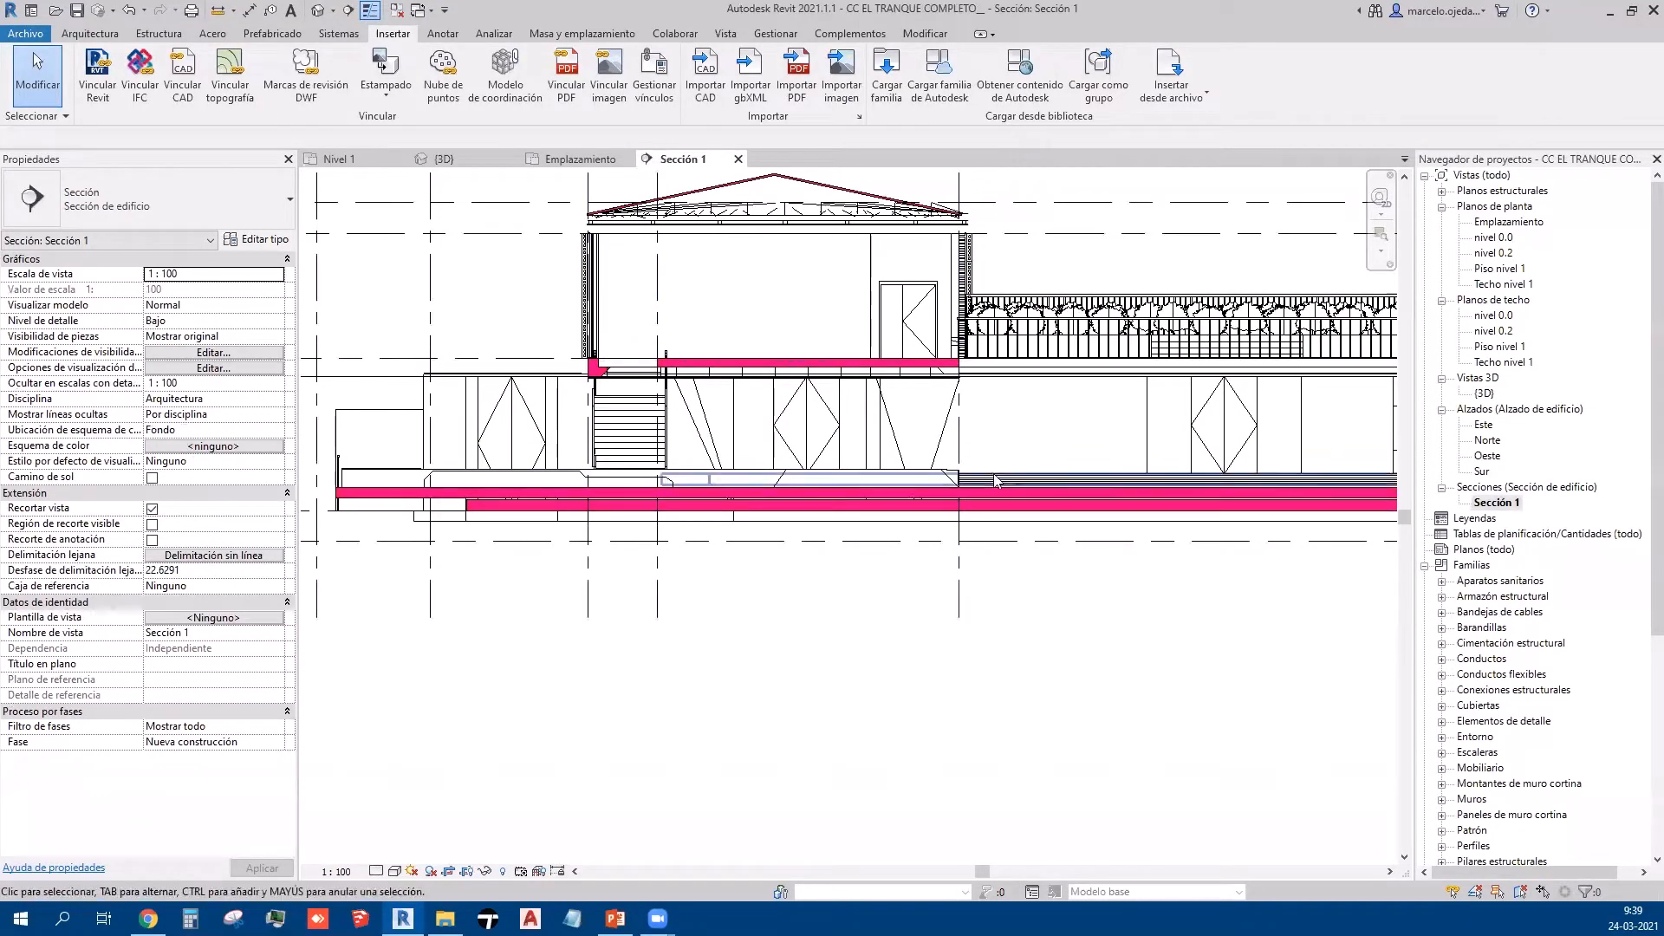
scroll(1042, 472, "up", 4)
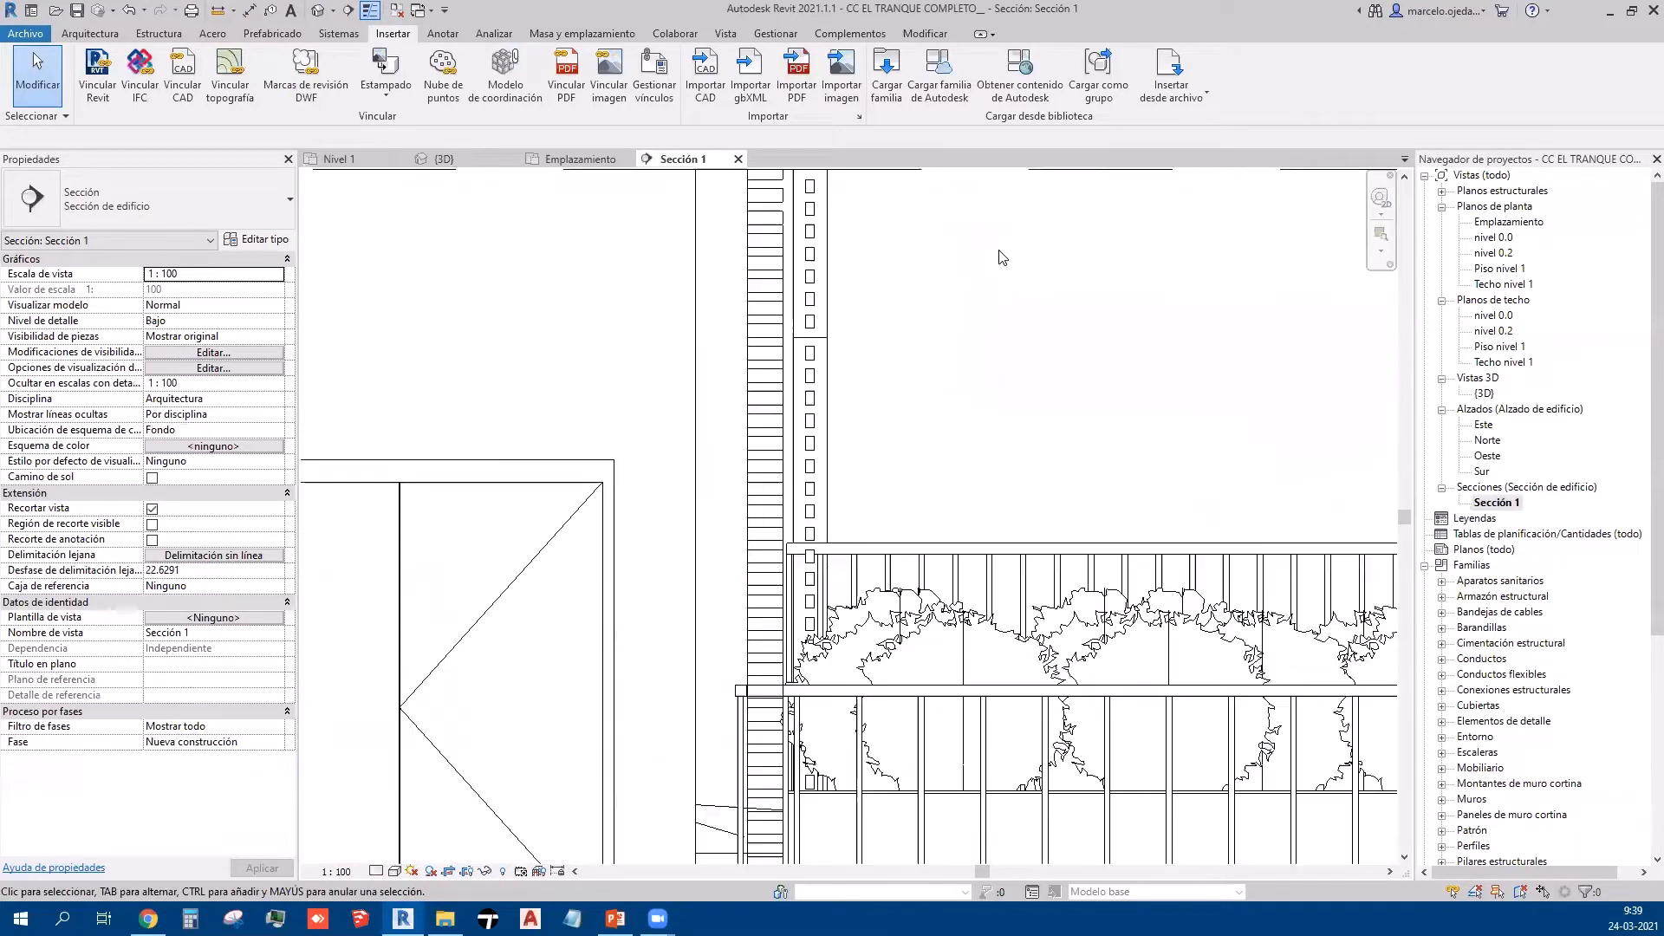
left_click(808, 330)
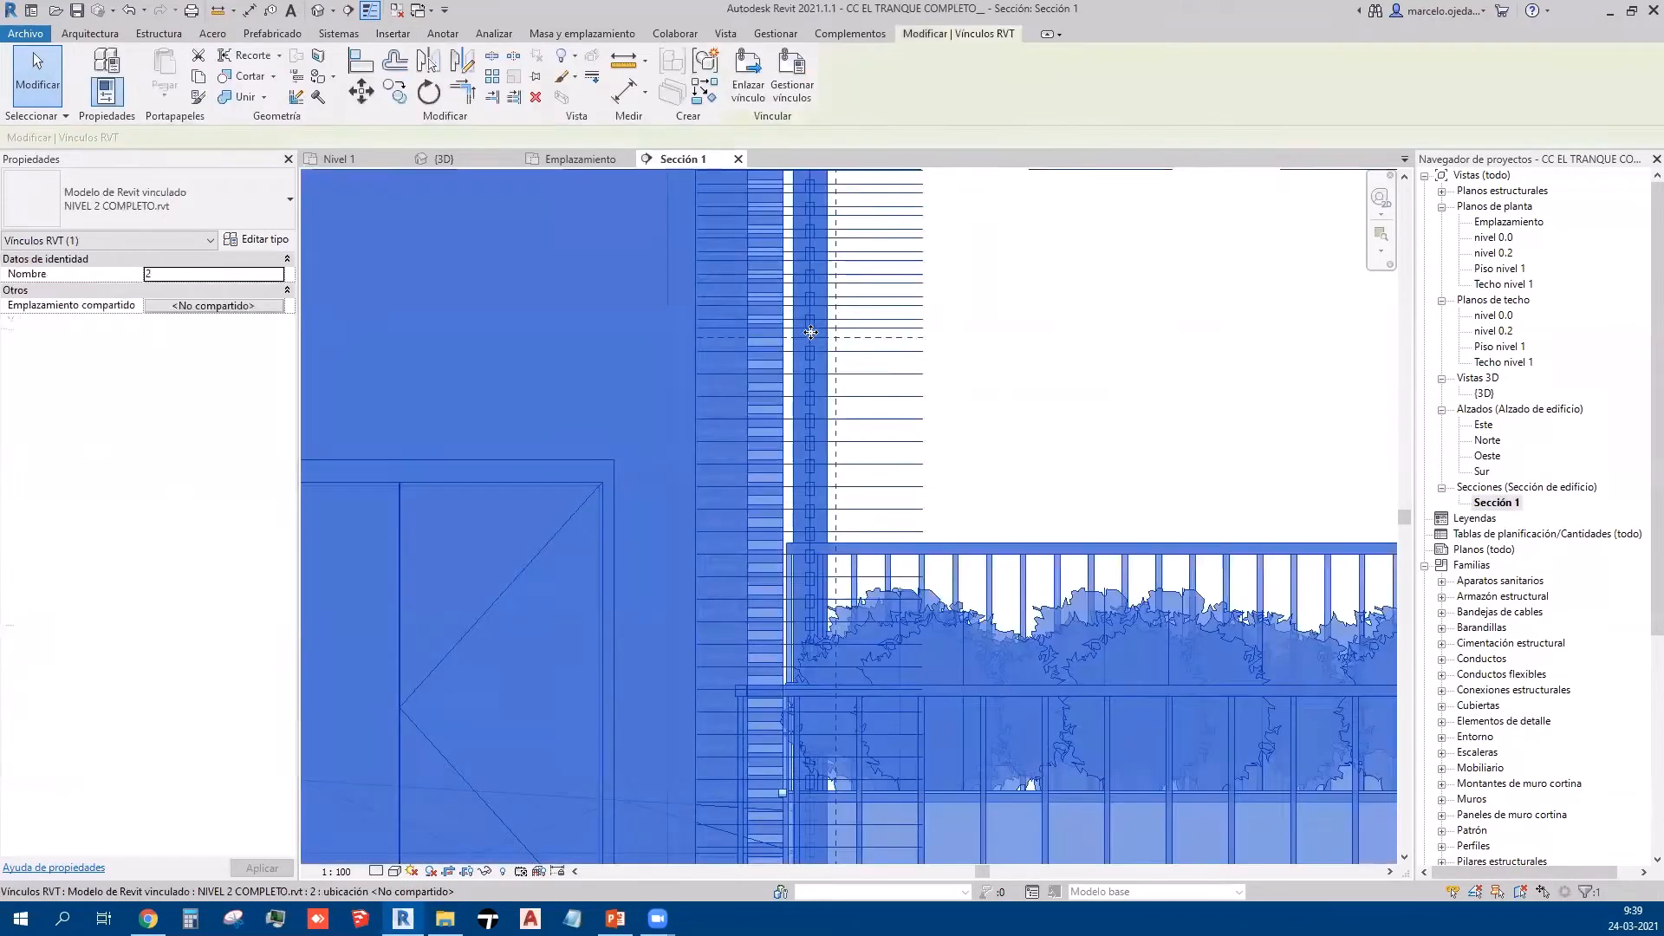
scroll(1023, 357, "down", 3)
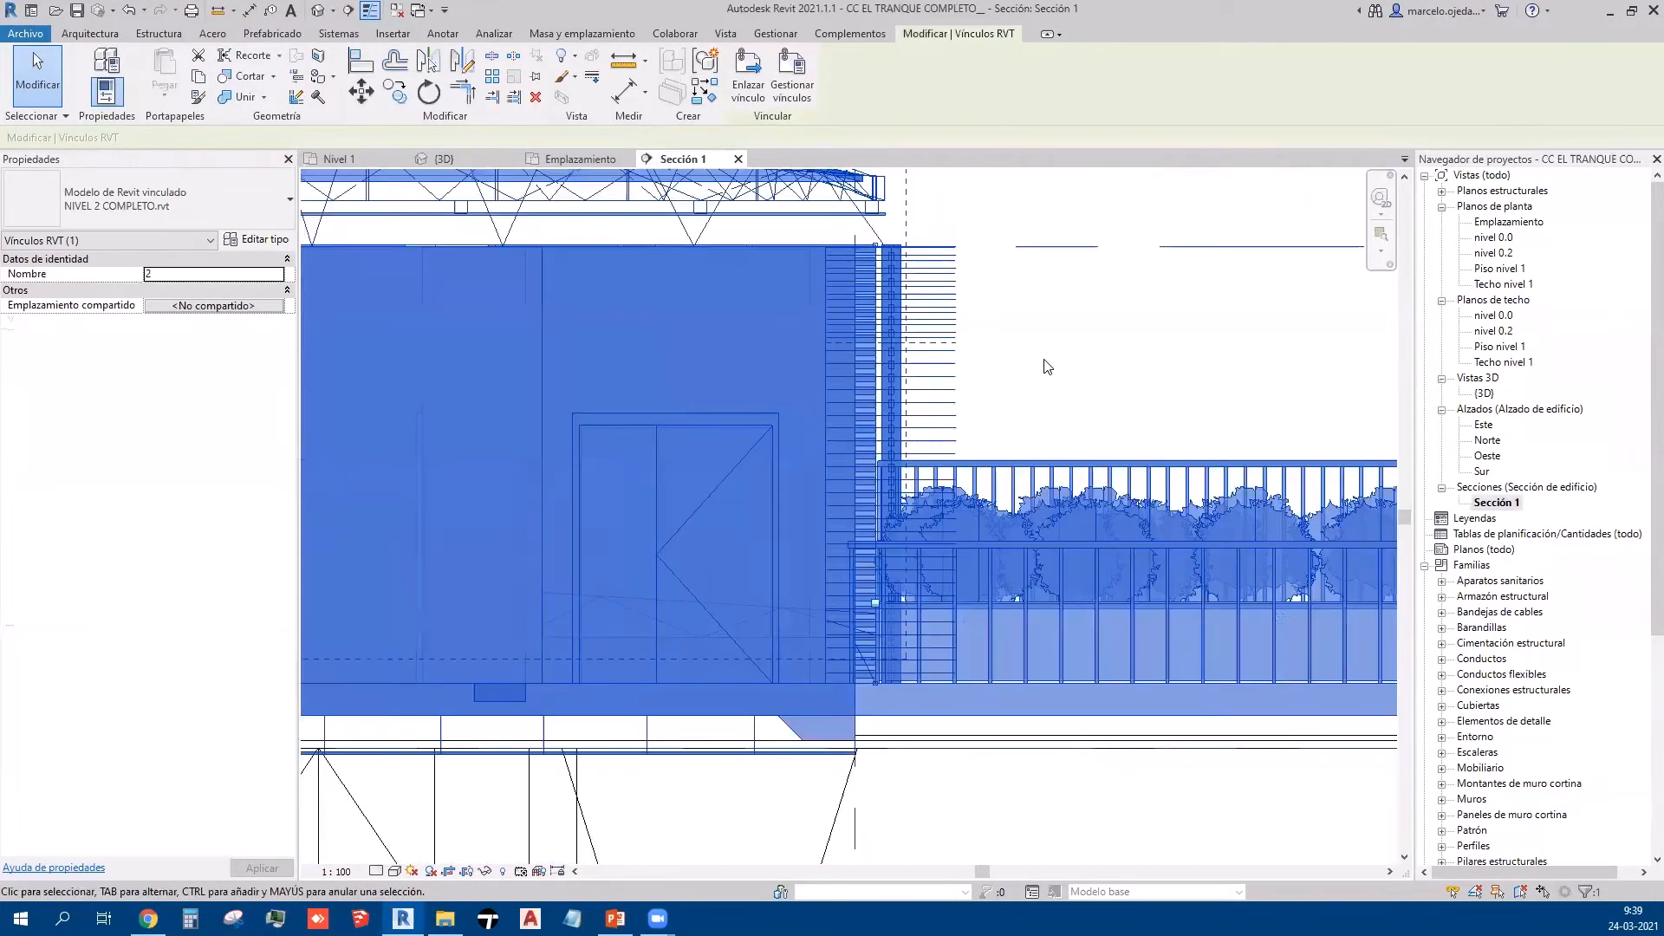
left_click(1080, 345)
scroll(1082, 344, "down", 2)
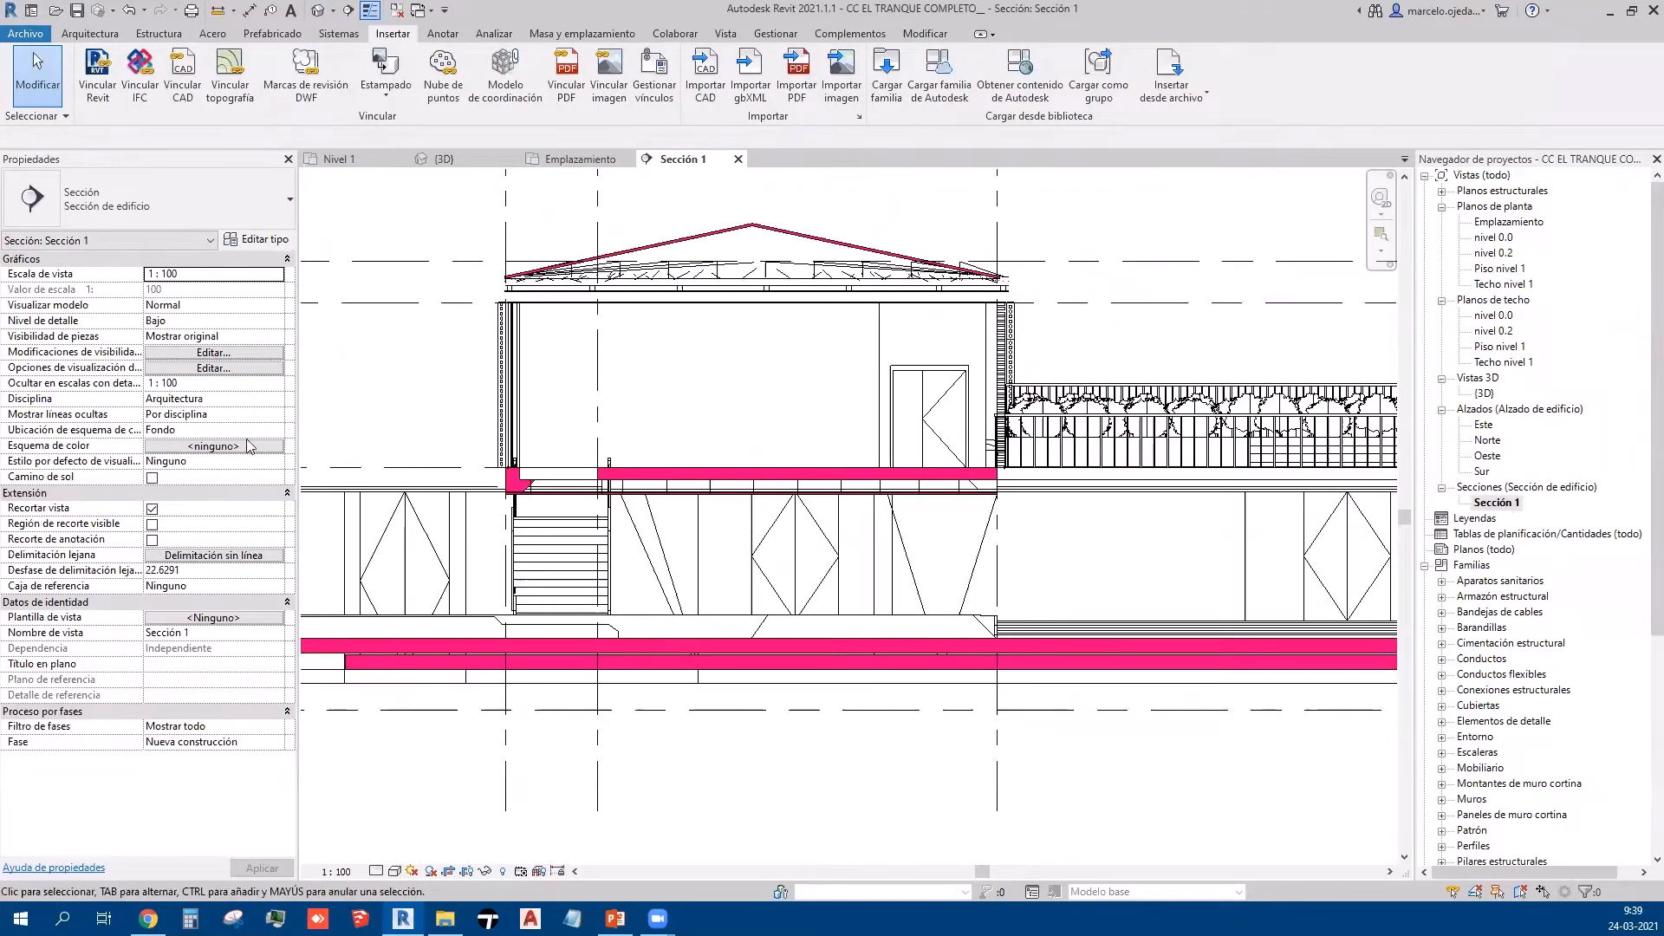
Step: Examine the cut pattern overrides of the model categories in Sección 1's visibility/graphics settings, including curtain wall panels and curtain wall systems
left_click(243, 357)
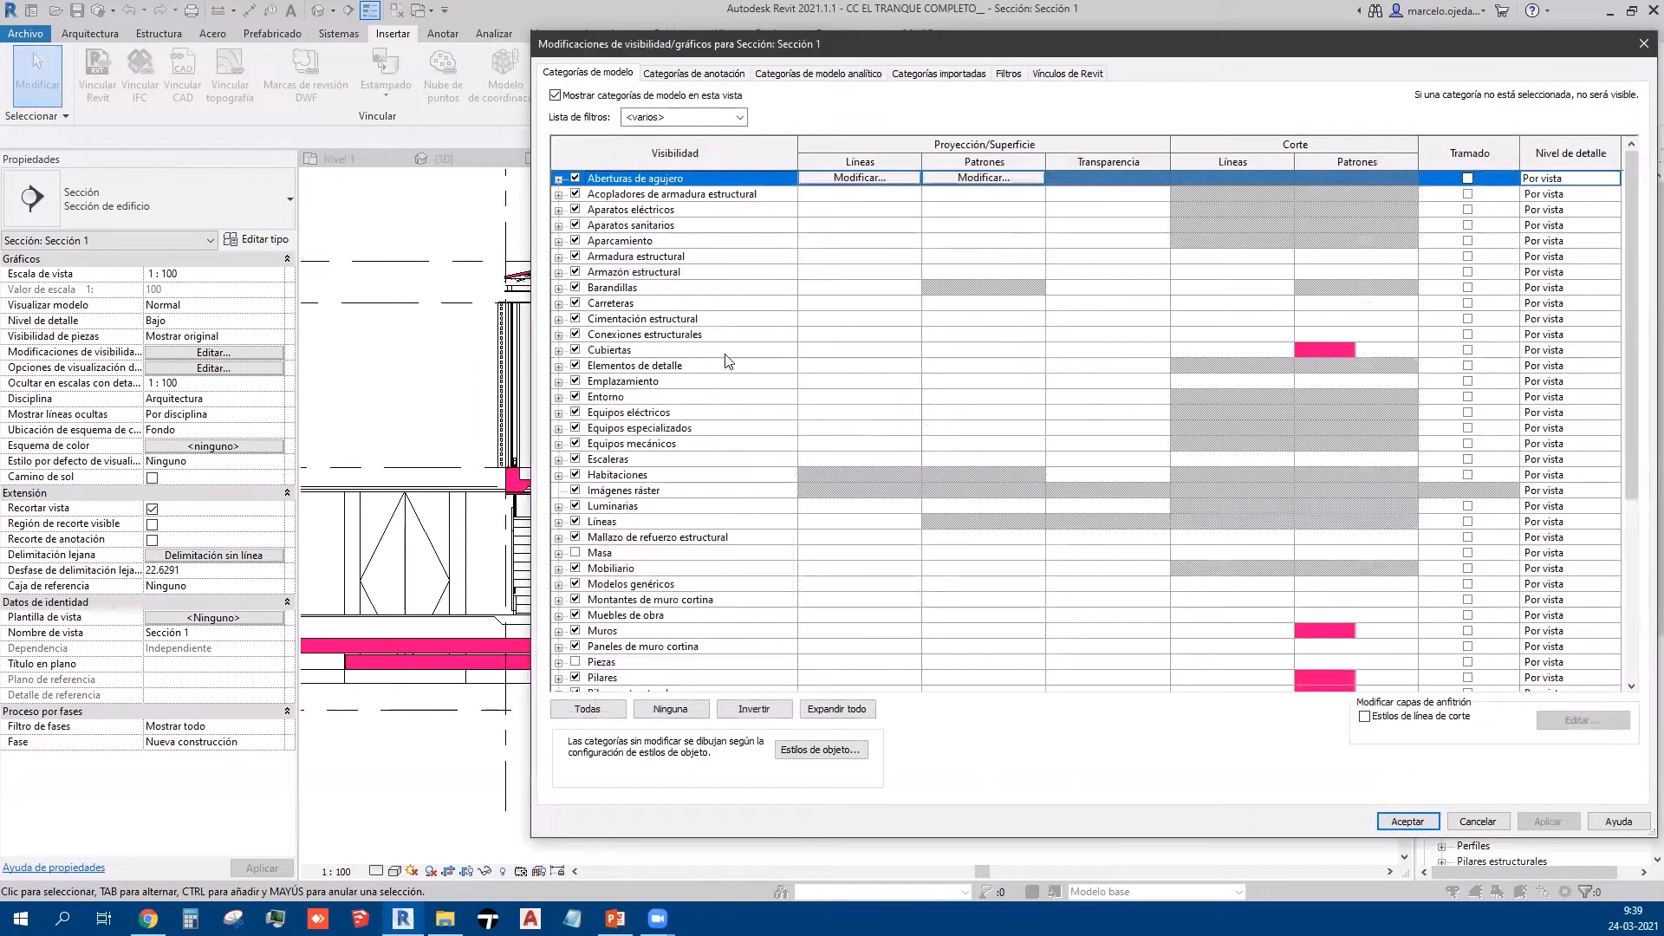
scroll(776, 401, "down", 4)
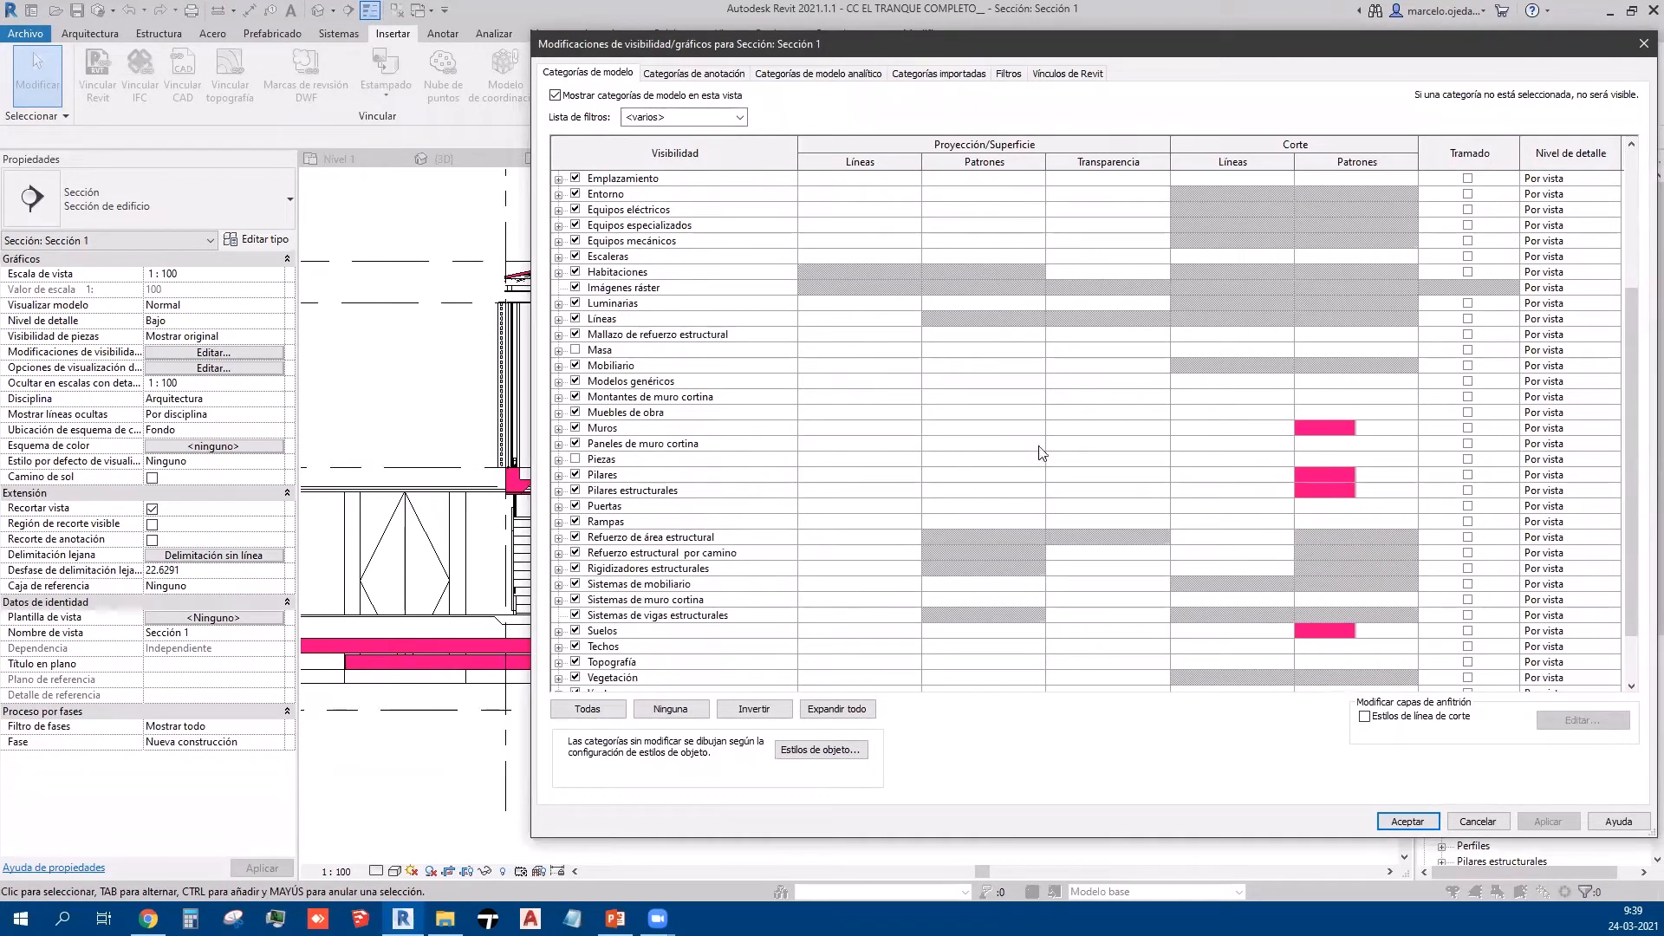
left_click(1313, 445)
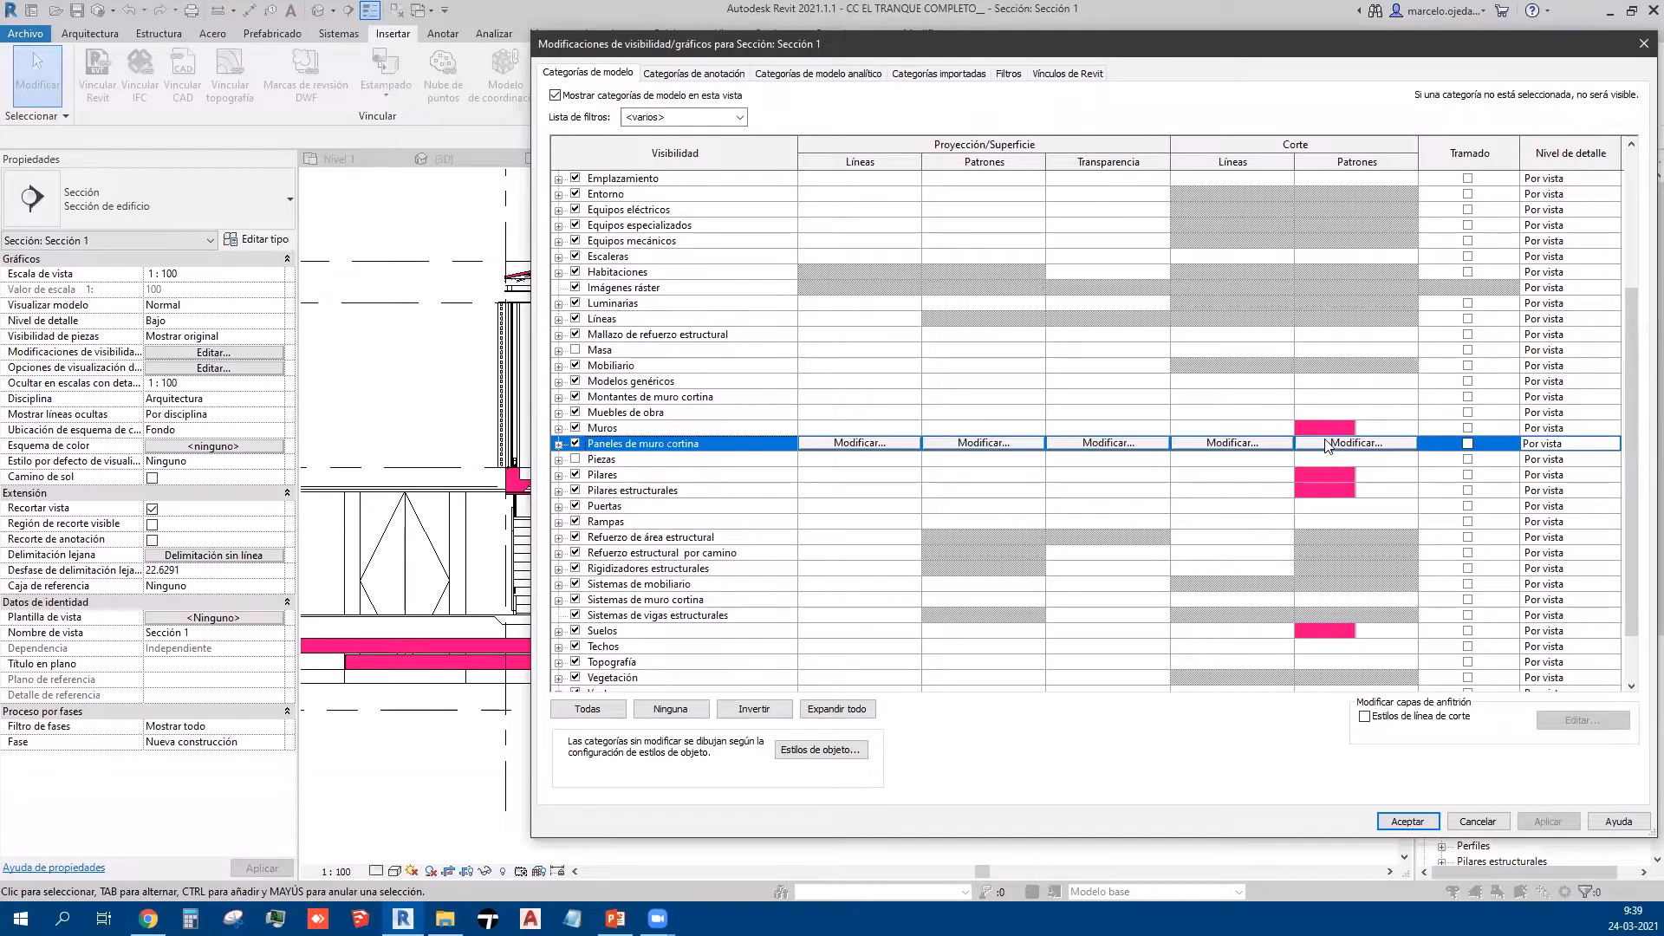
left_click(1328, 444)
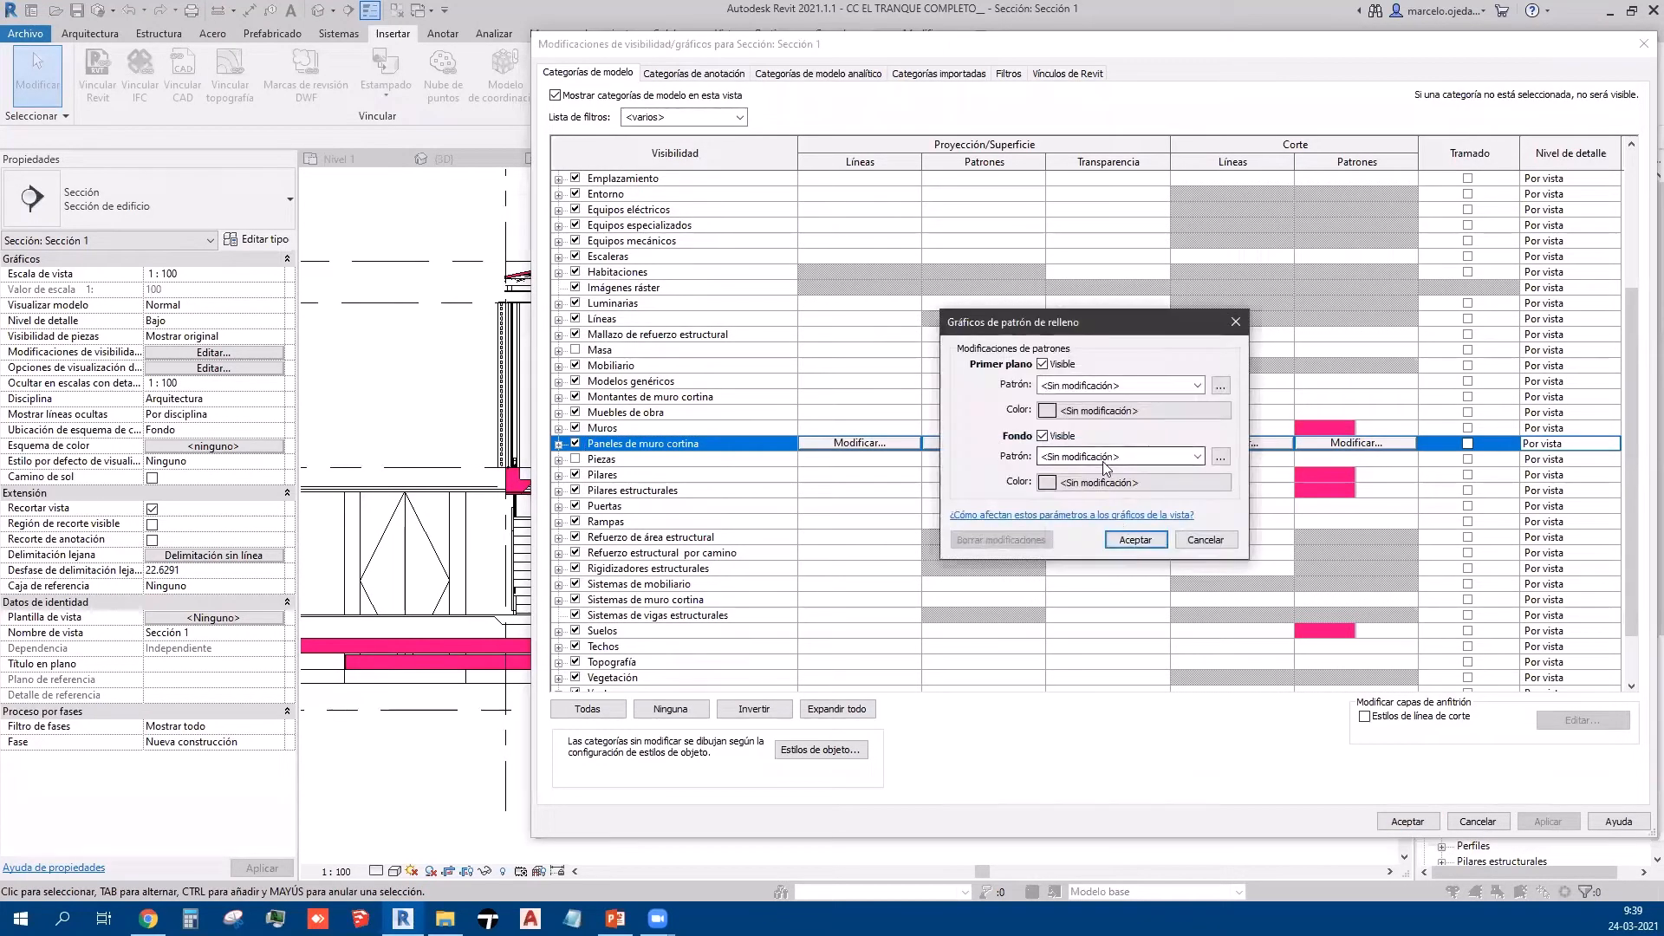
left_click(1136, 539)
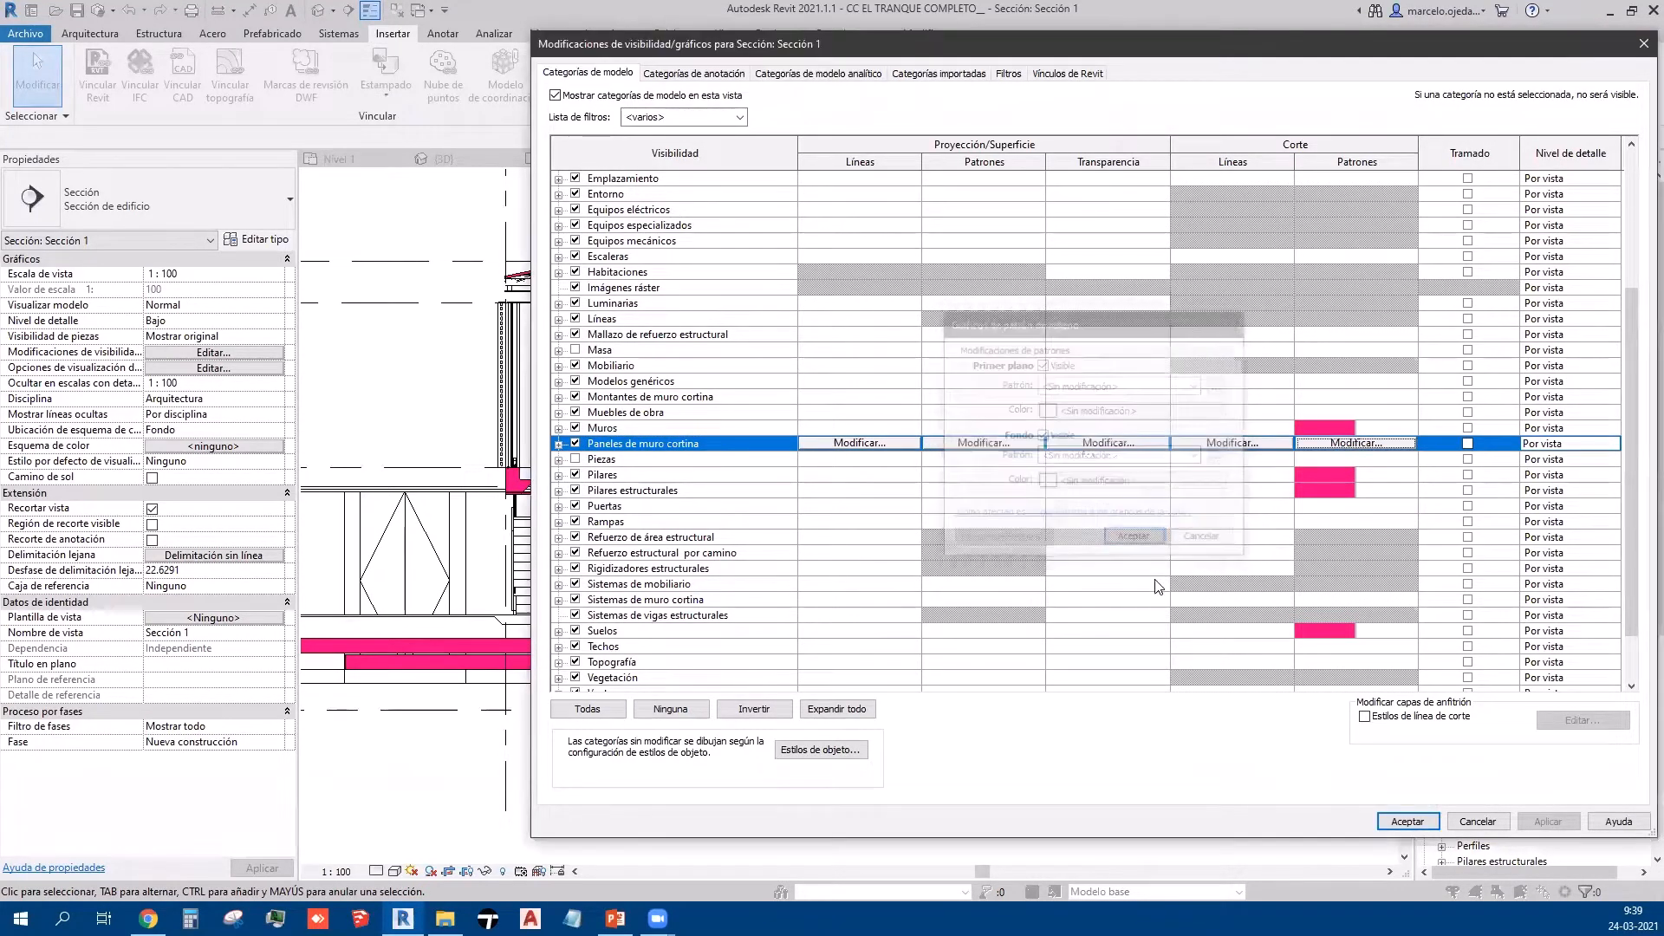
left_click(731, 599, "ctrl")
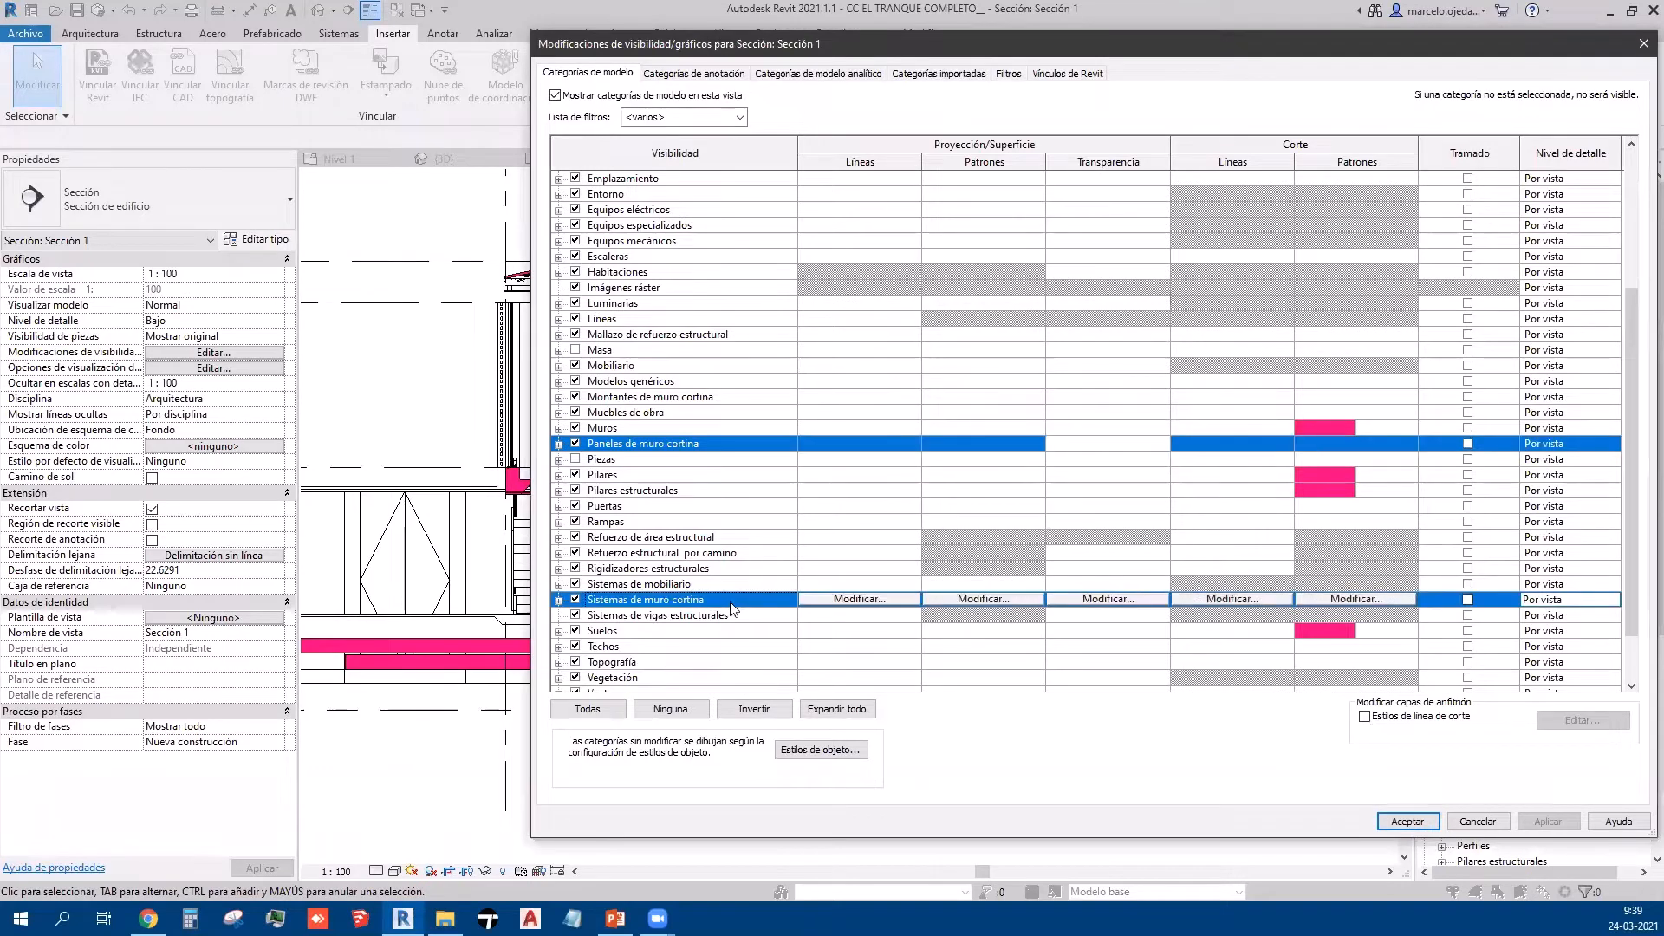
scroll(1179, 665, "down", 2)
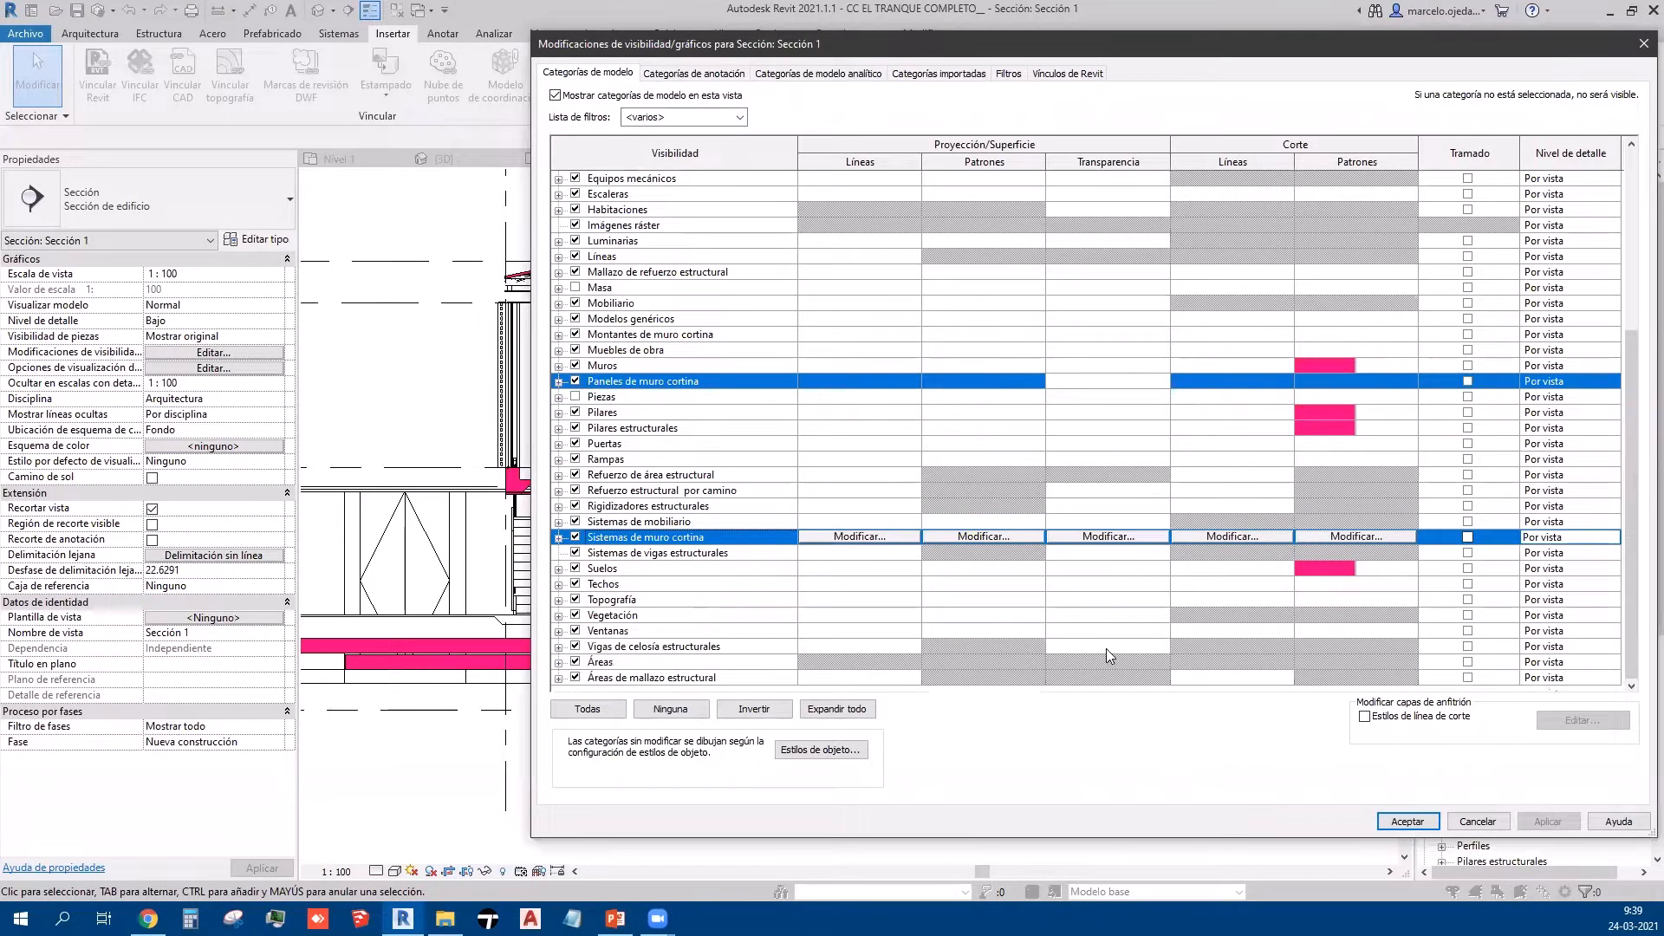
scroll(1102, 635, "up", 4)
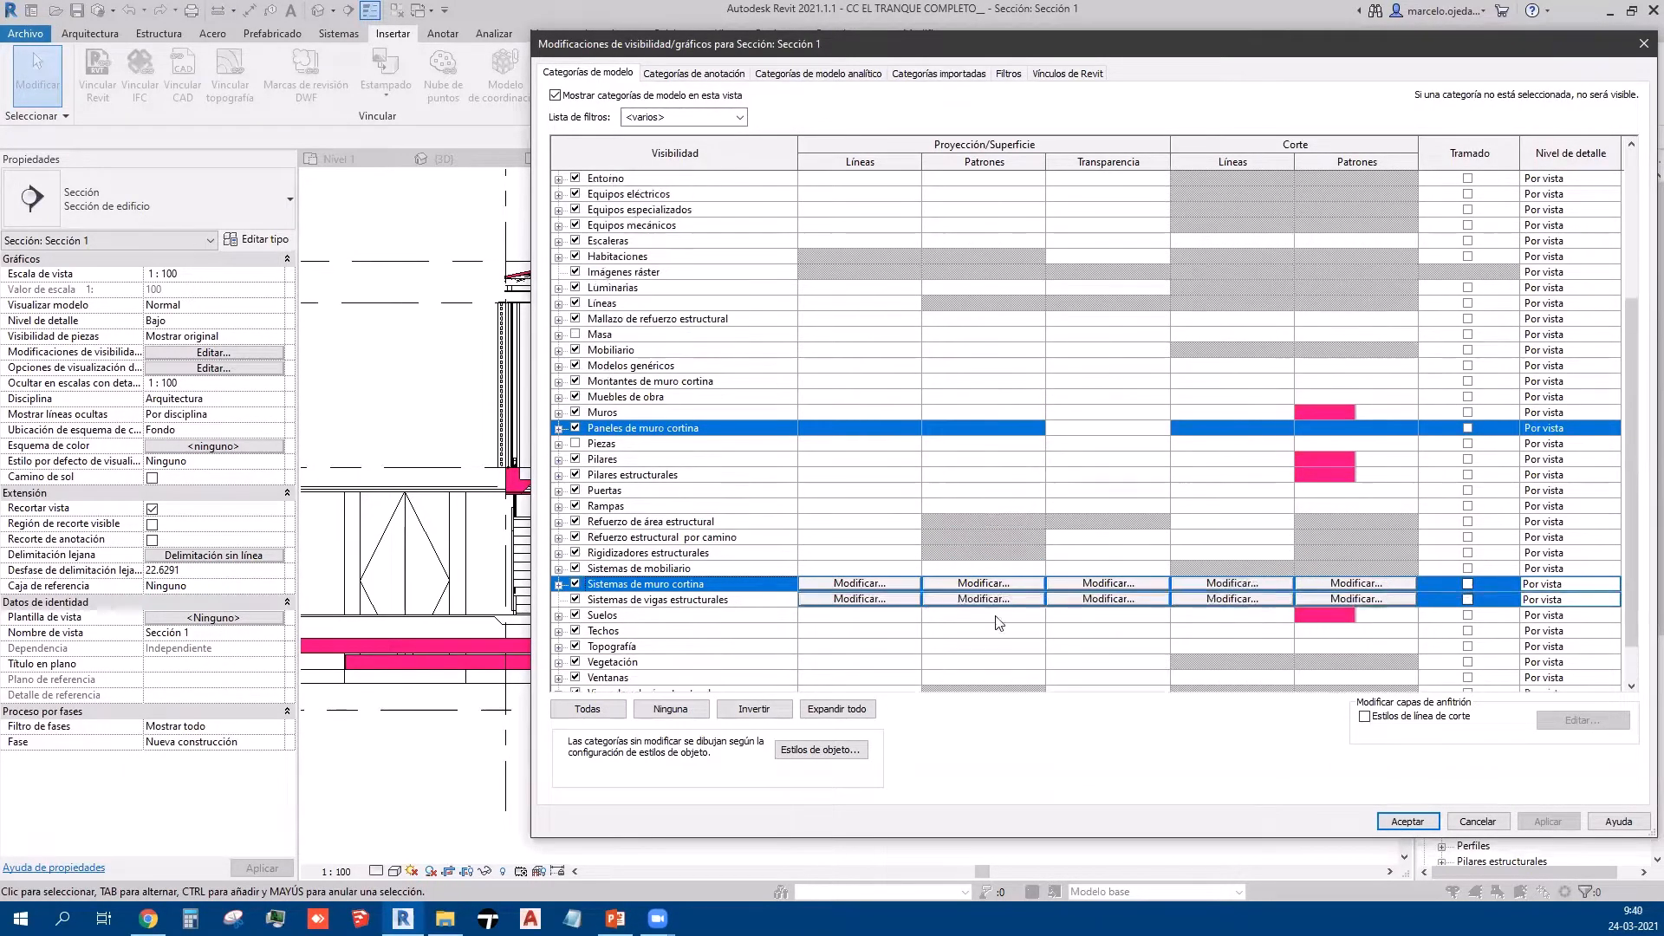
scroll(866, 578, "down", 4)
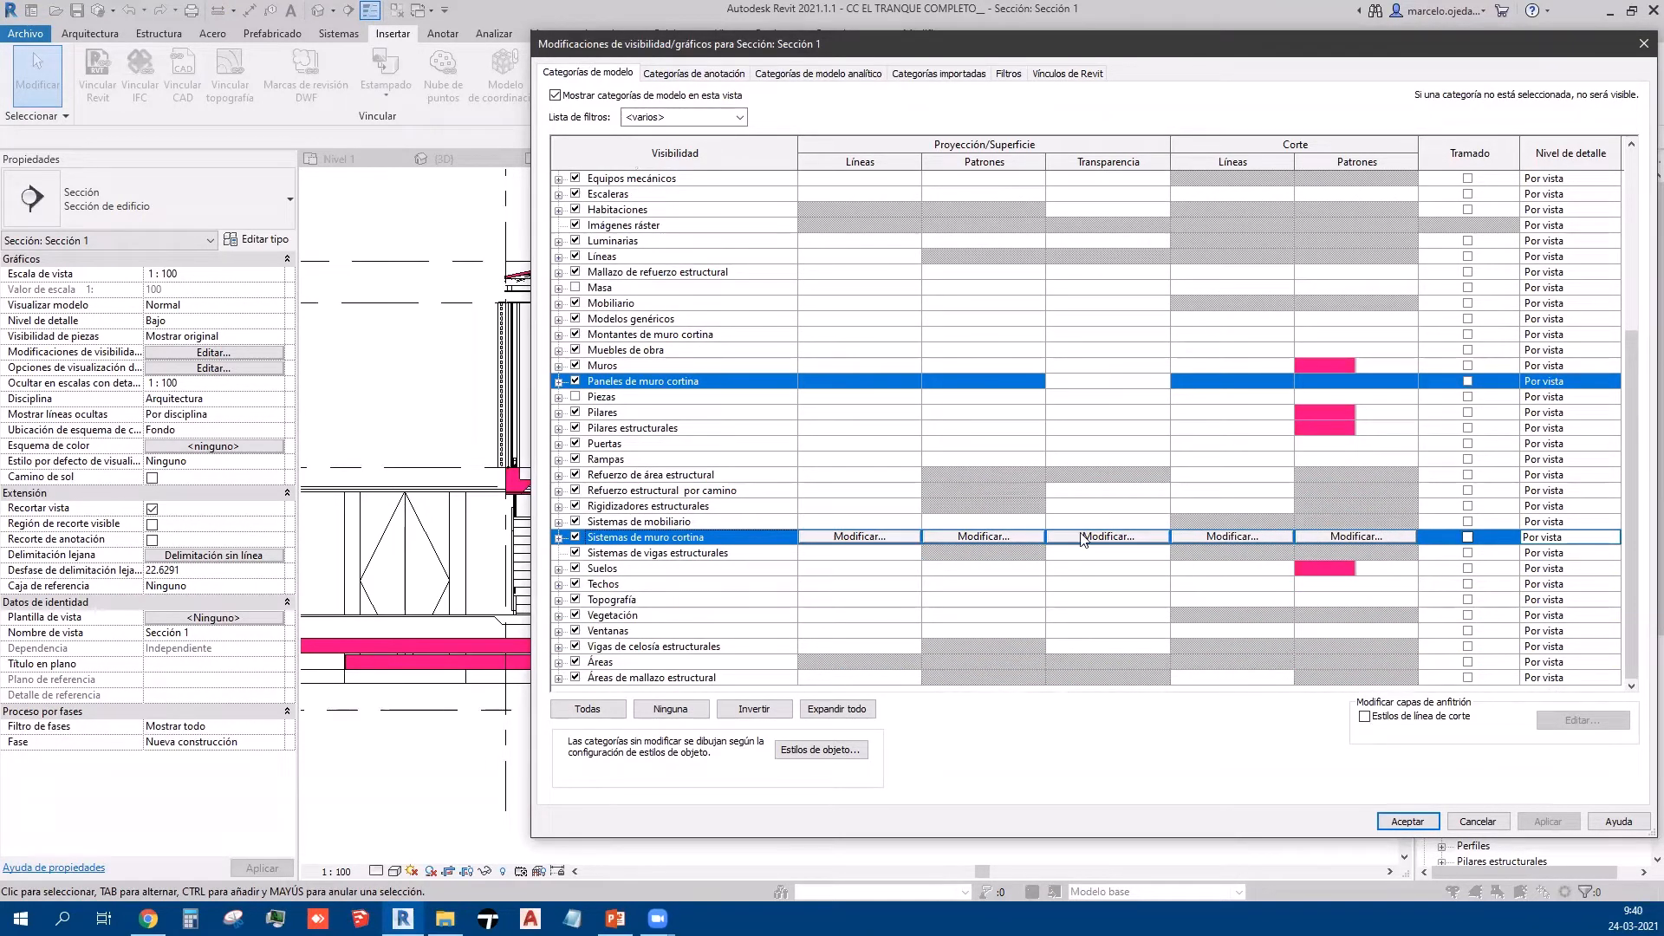
scroll(1085, 539, "up", 5)
scroll(732, 354, "up", 1)
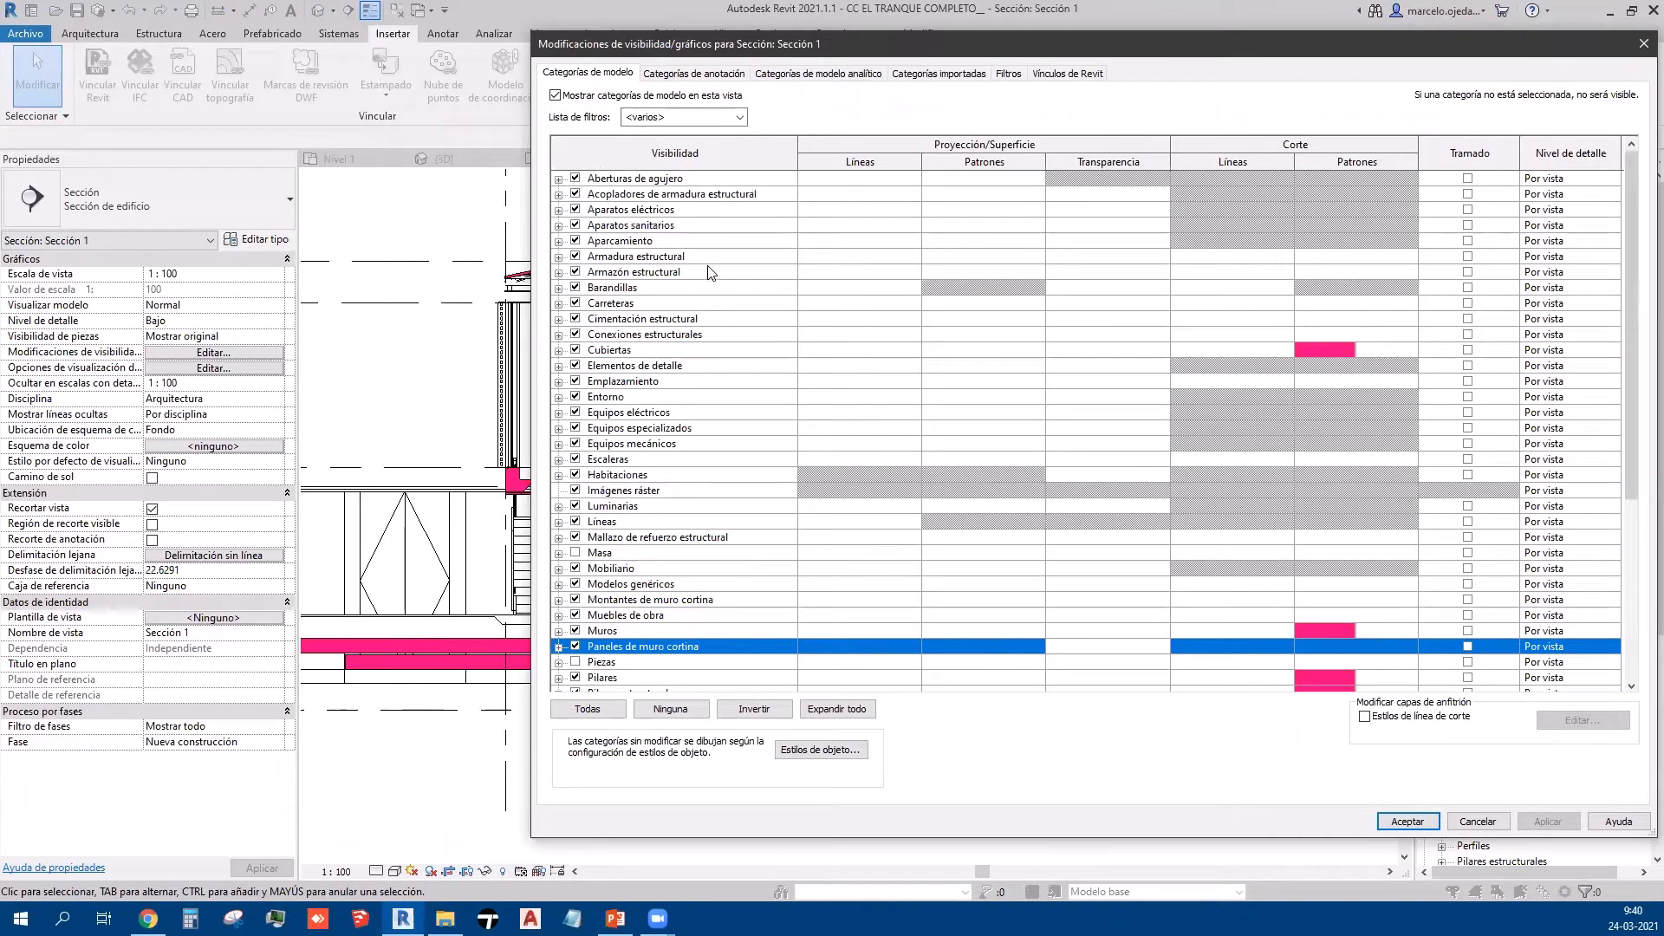
Step: Override the Armazón estructural category's cut pattern in Sección 1 with a foreground <Relleno uniforme> in colour RGB 255-000-128
left_click(1315, 271)
left_click(1318, 271)
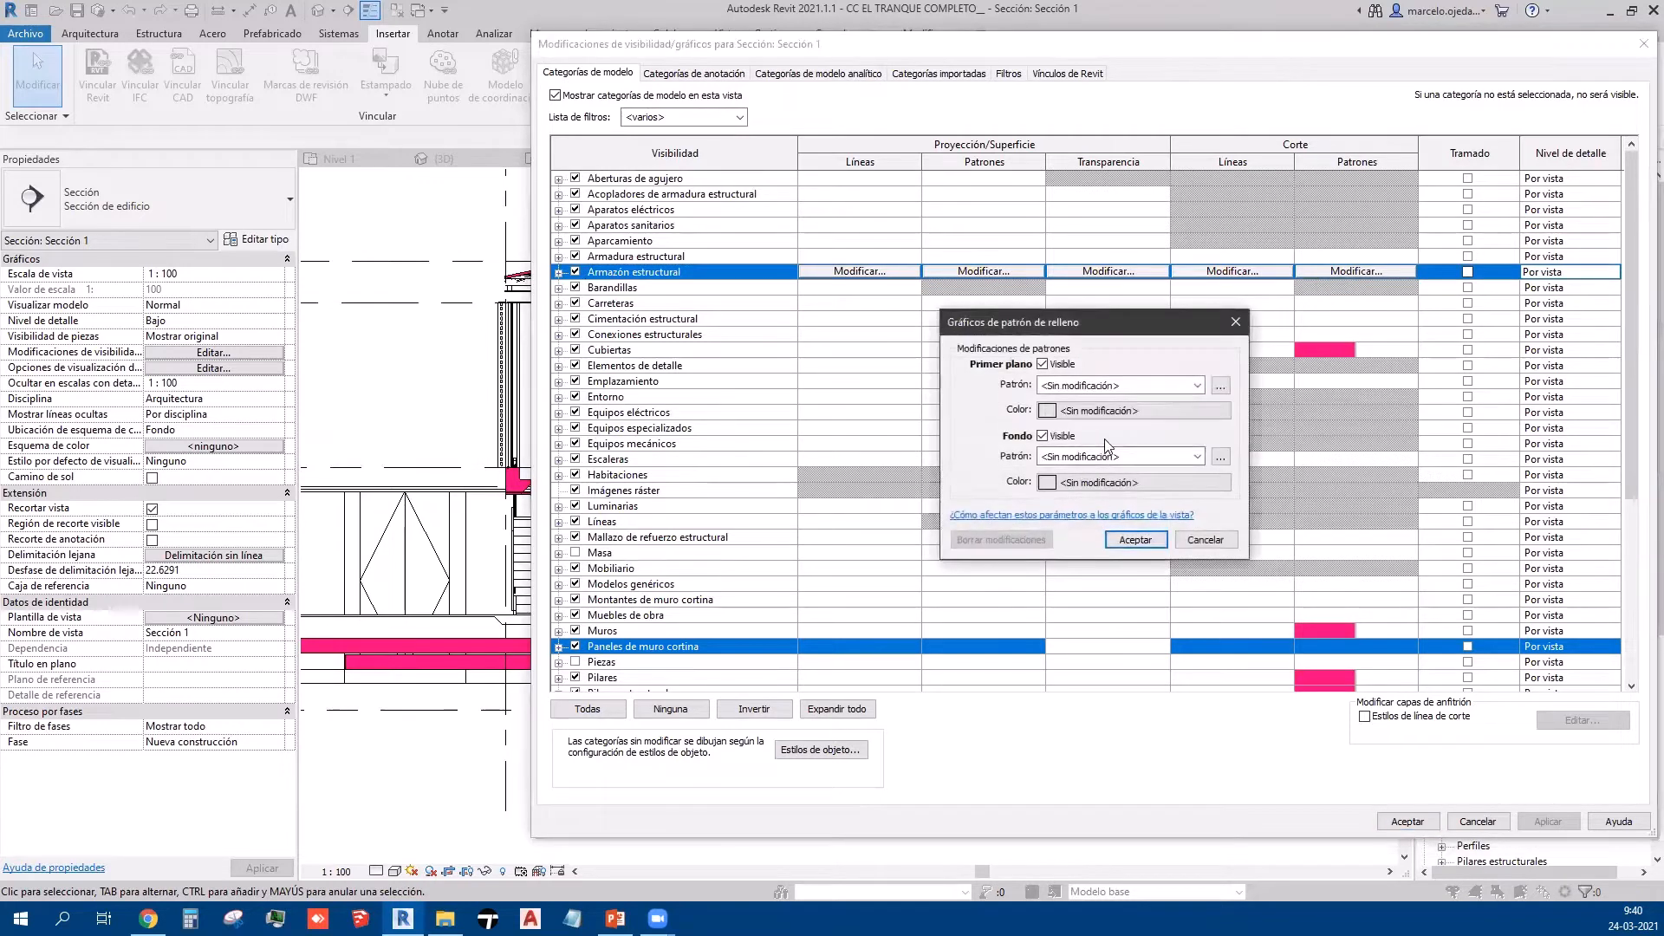
left_click(1111, 390)
scroll(1109, 403, "up", 1)
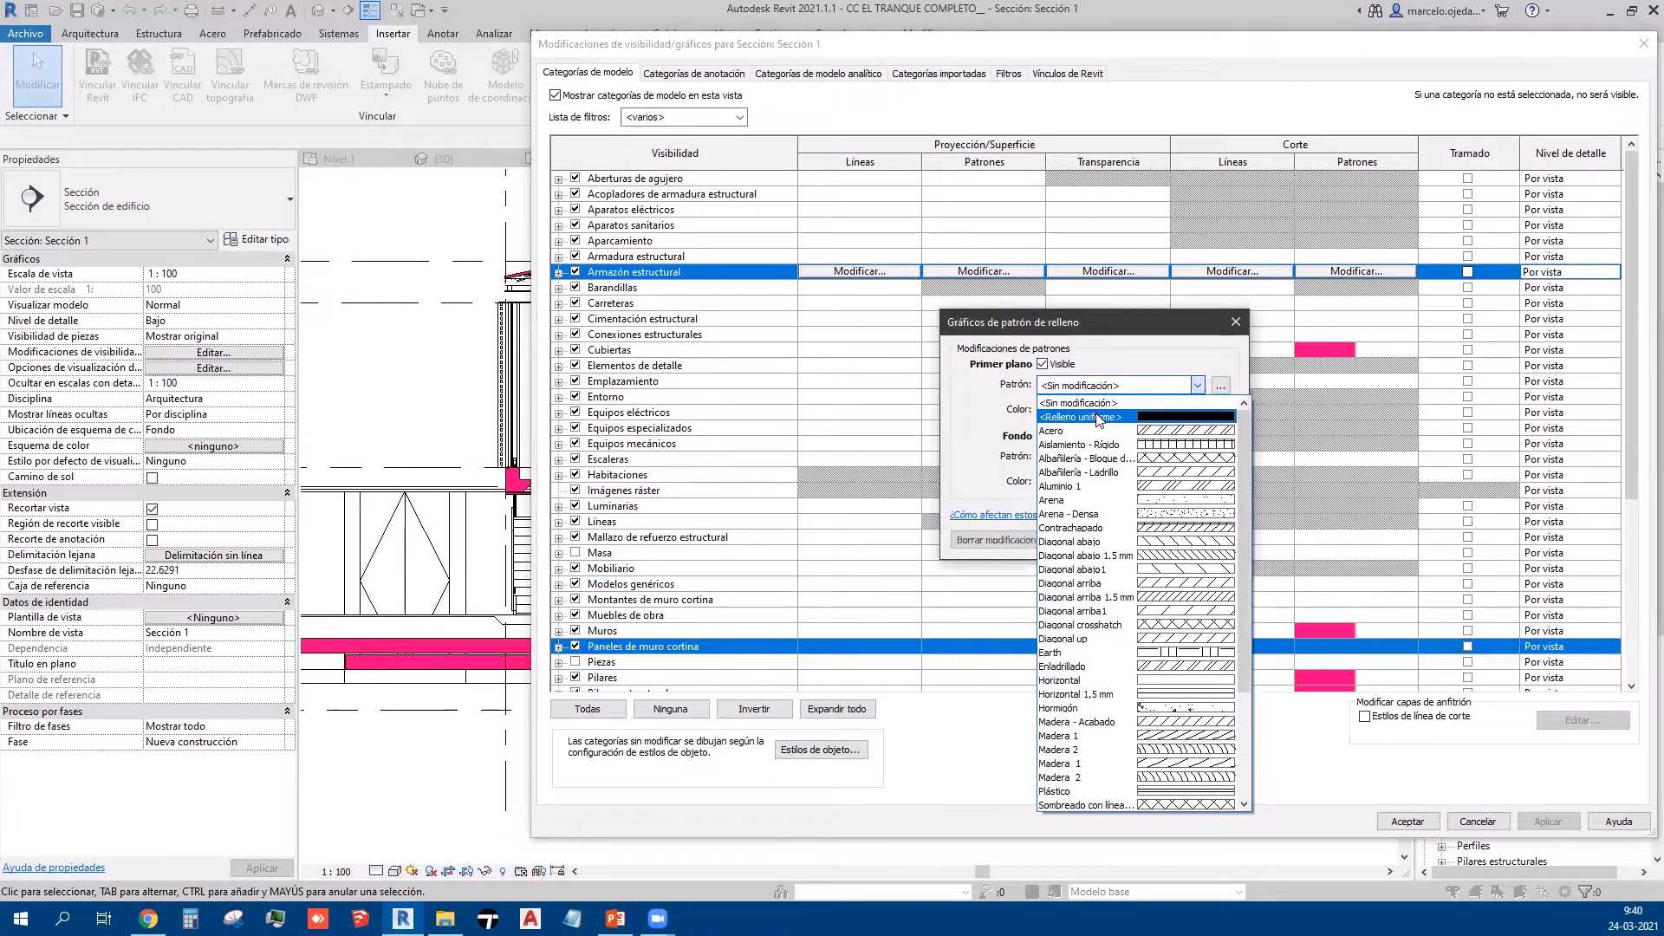
left_click(1098, 414)
left_click(1093, 414)
left_click(1072, 353)
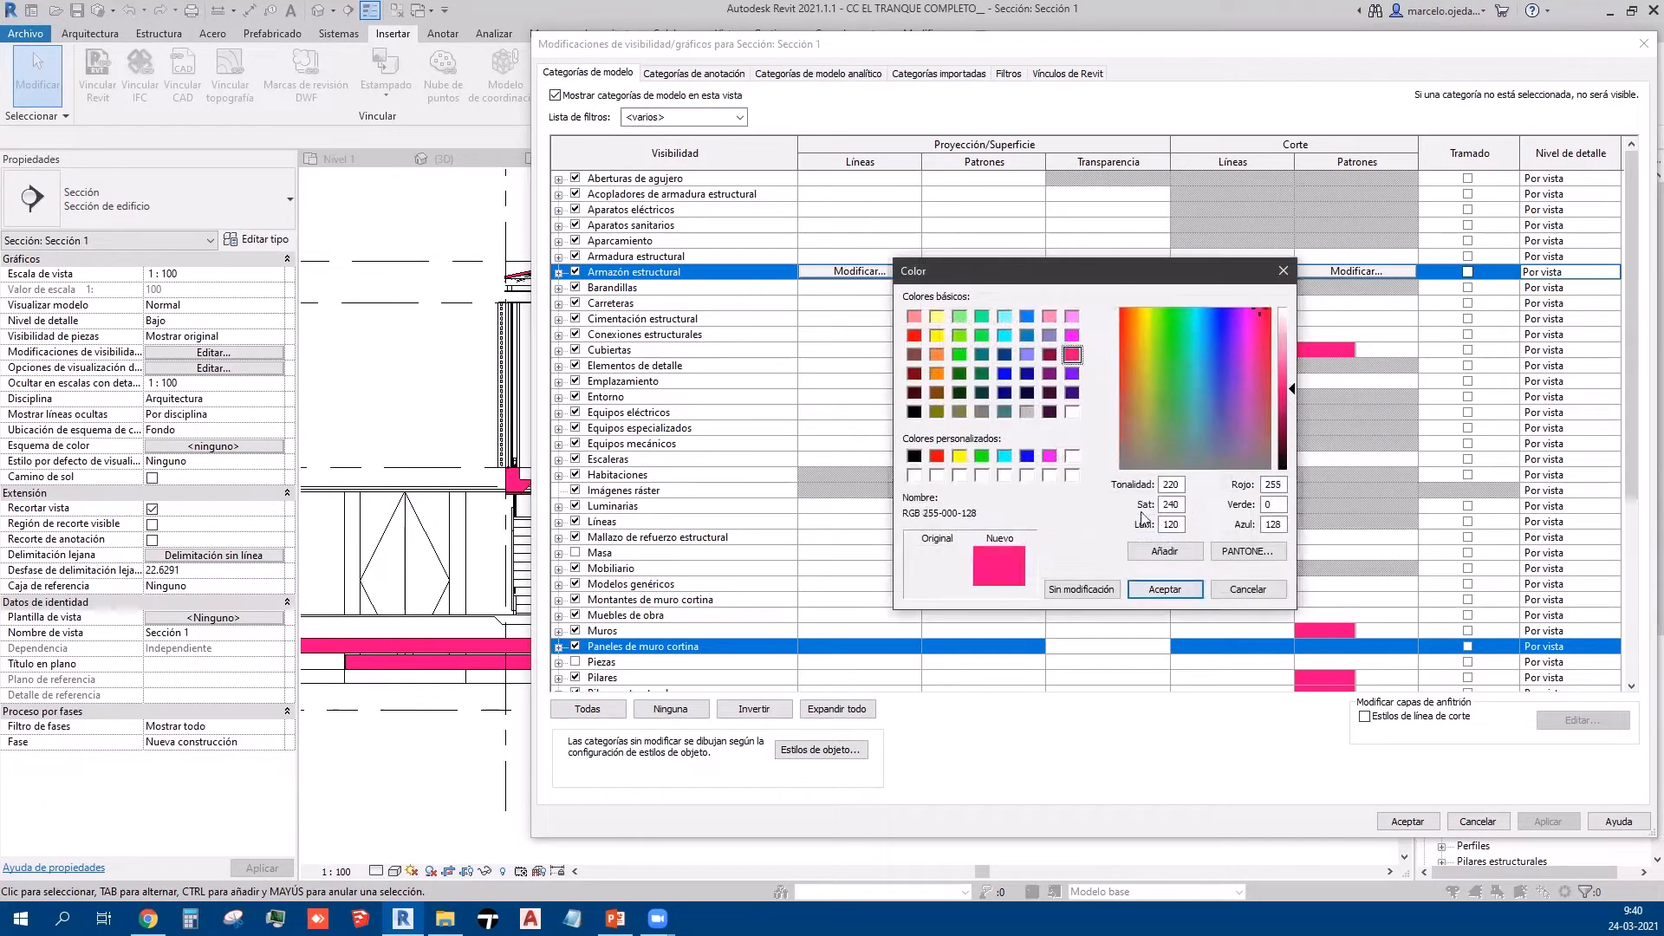
left_click(1166, 589)
left_click(1136, 539)
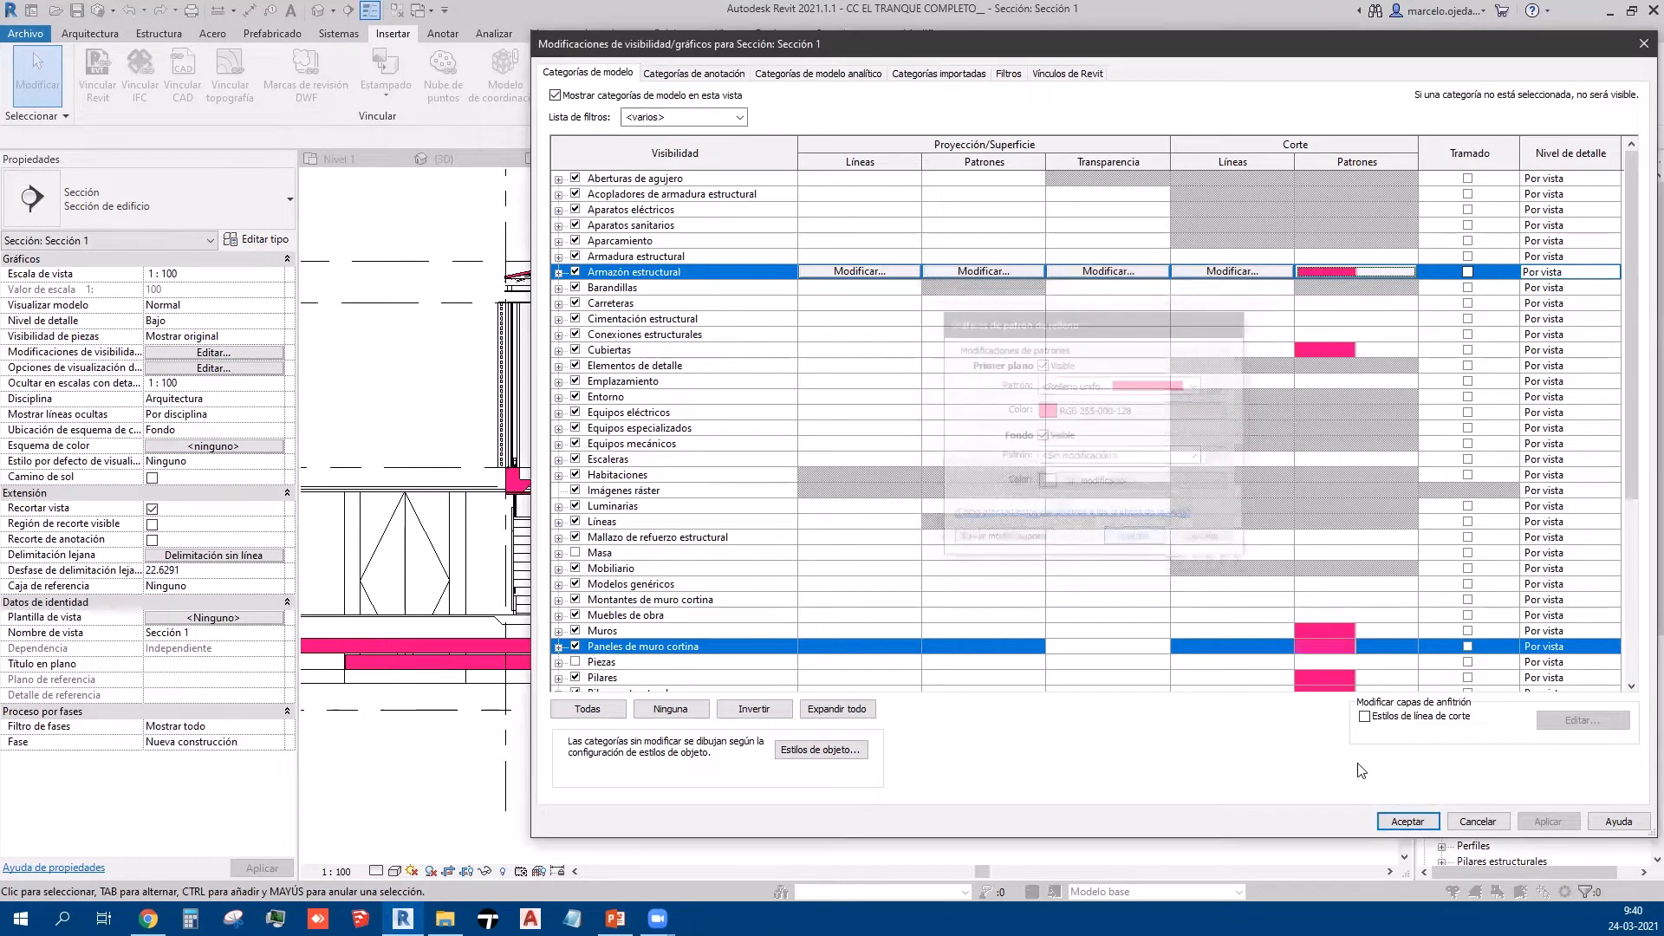
left_click(1407, 821)
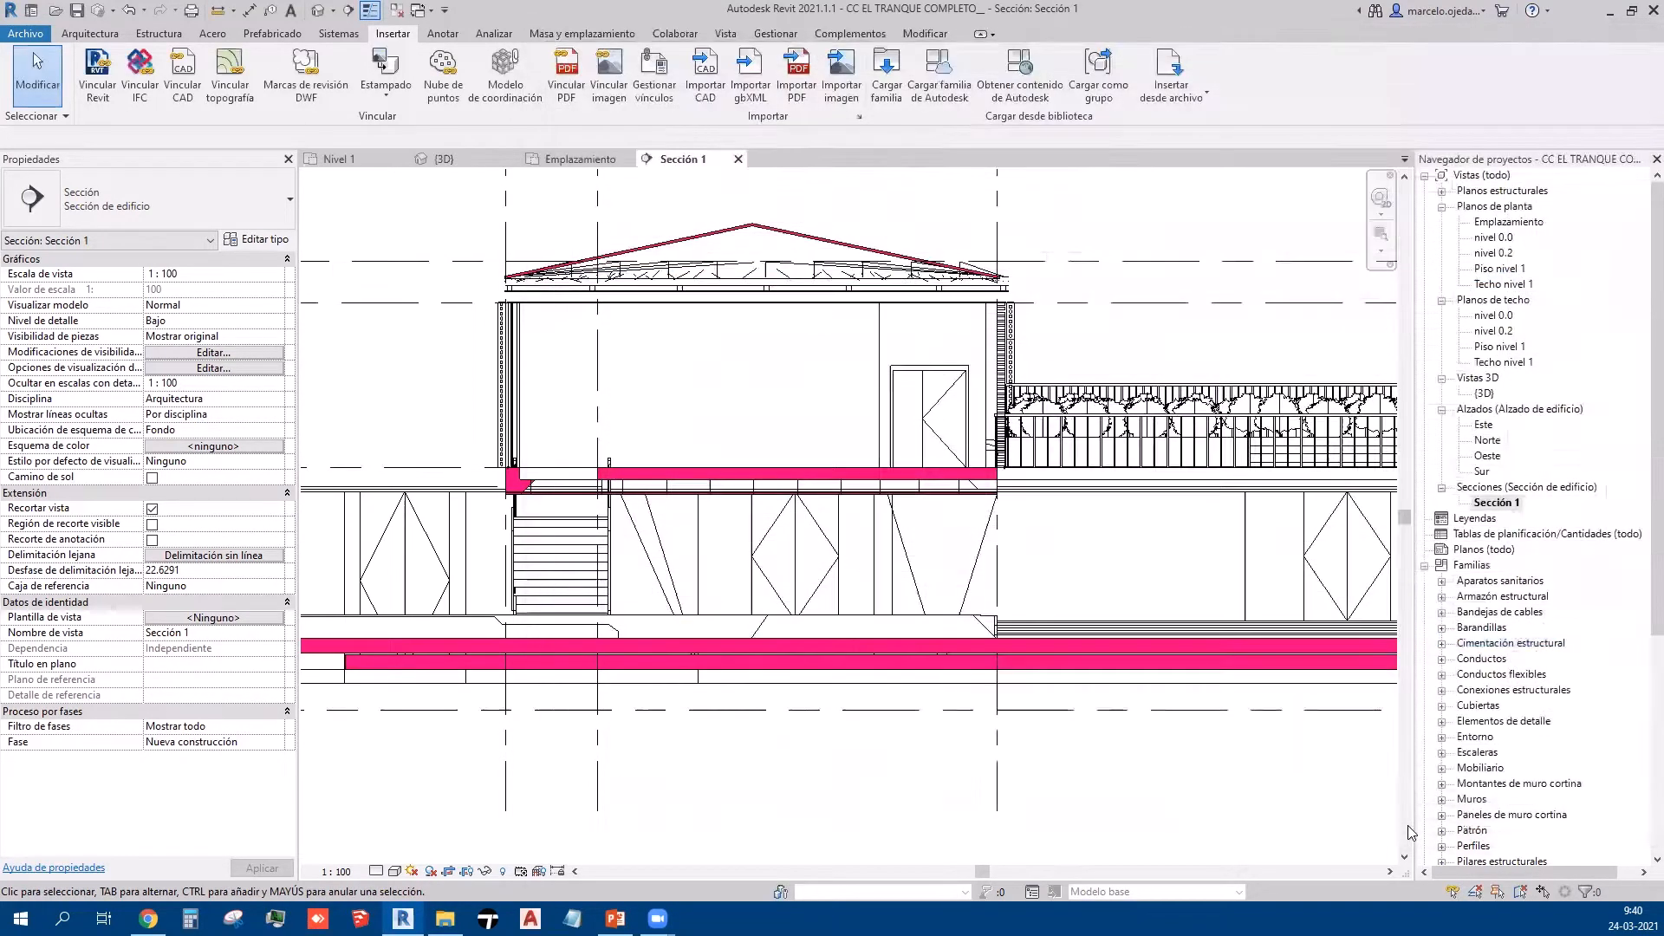
Step: Examine the linked NIVEL 2 COMPLETO.rvt wall beside the terrace railing and review the cut elements across the whole section
scroll(1050, 446, "down", 3)
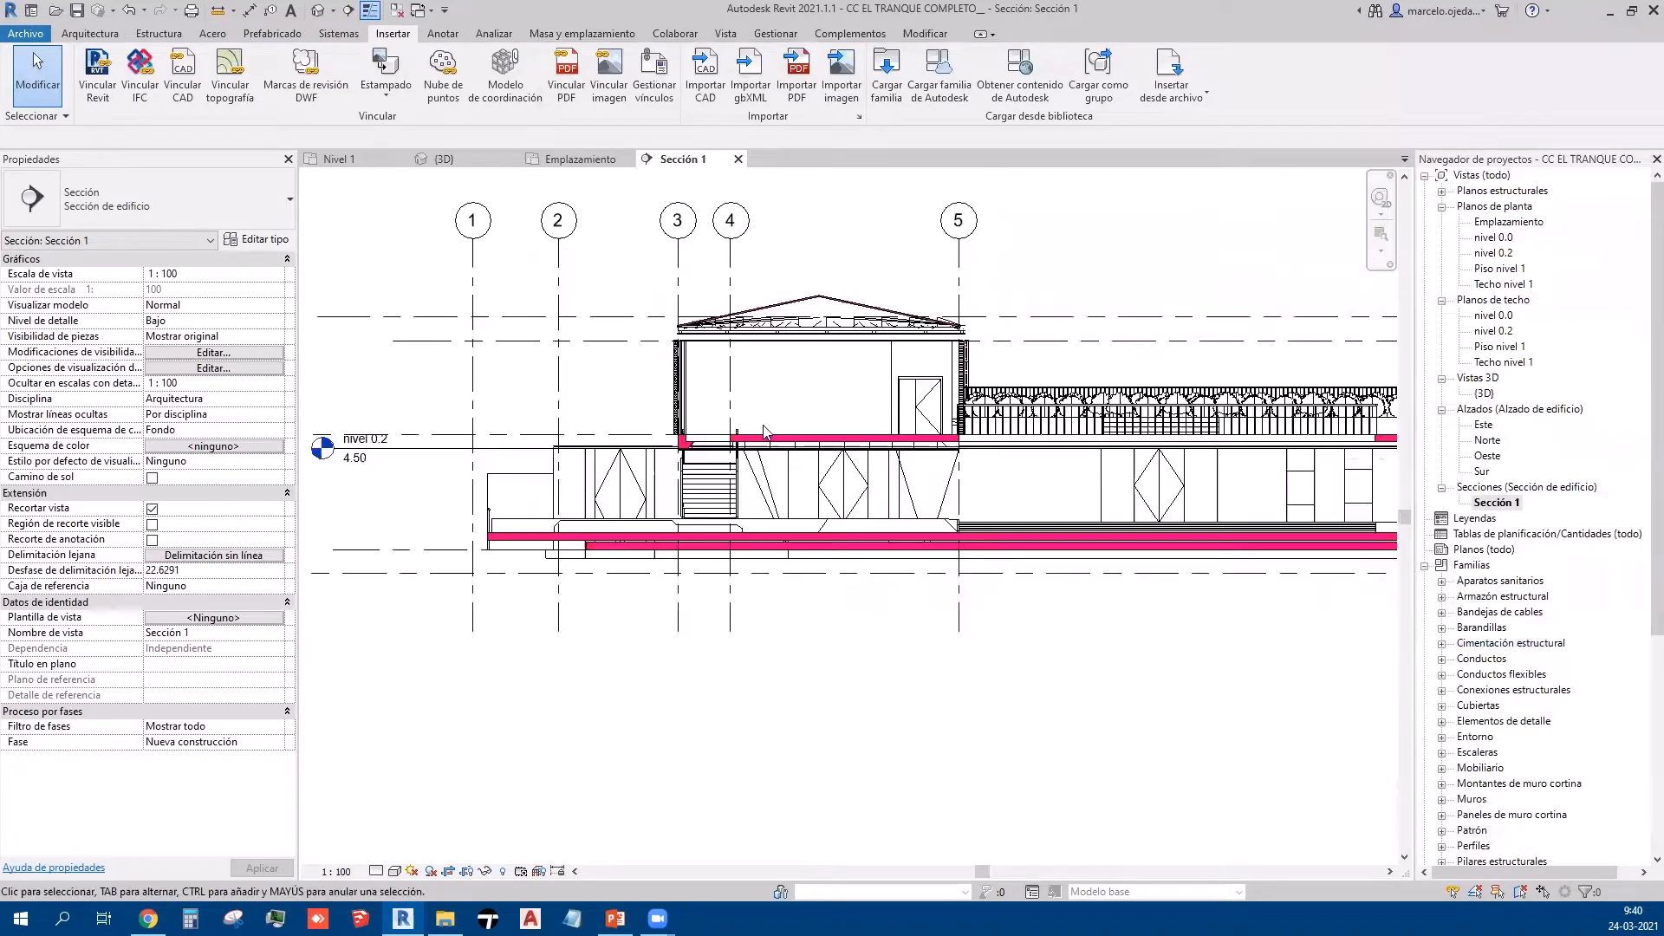
middle_click_drag(932, 365, 668, 401)
scroll(667, 401, "up", 5)
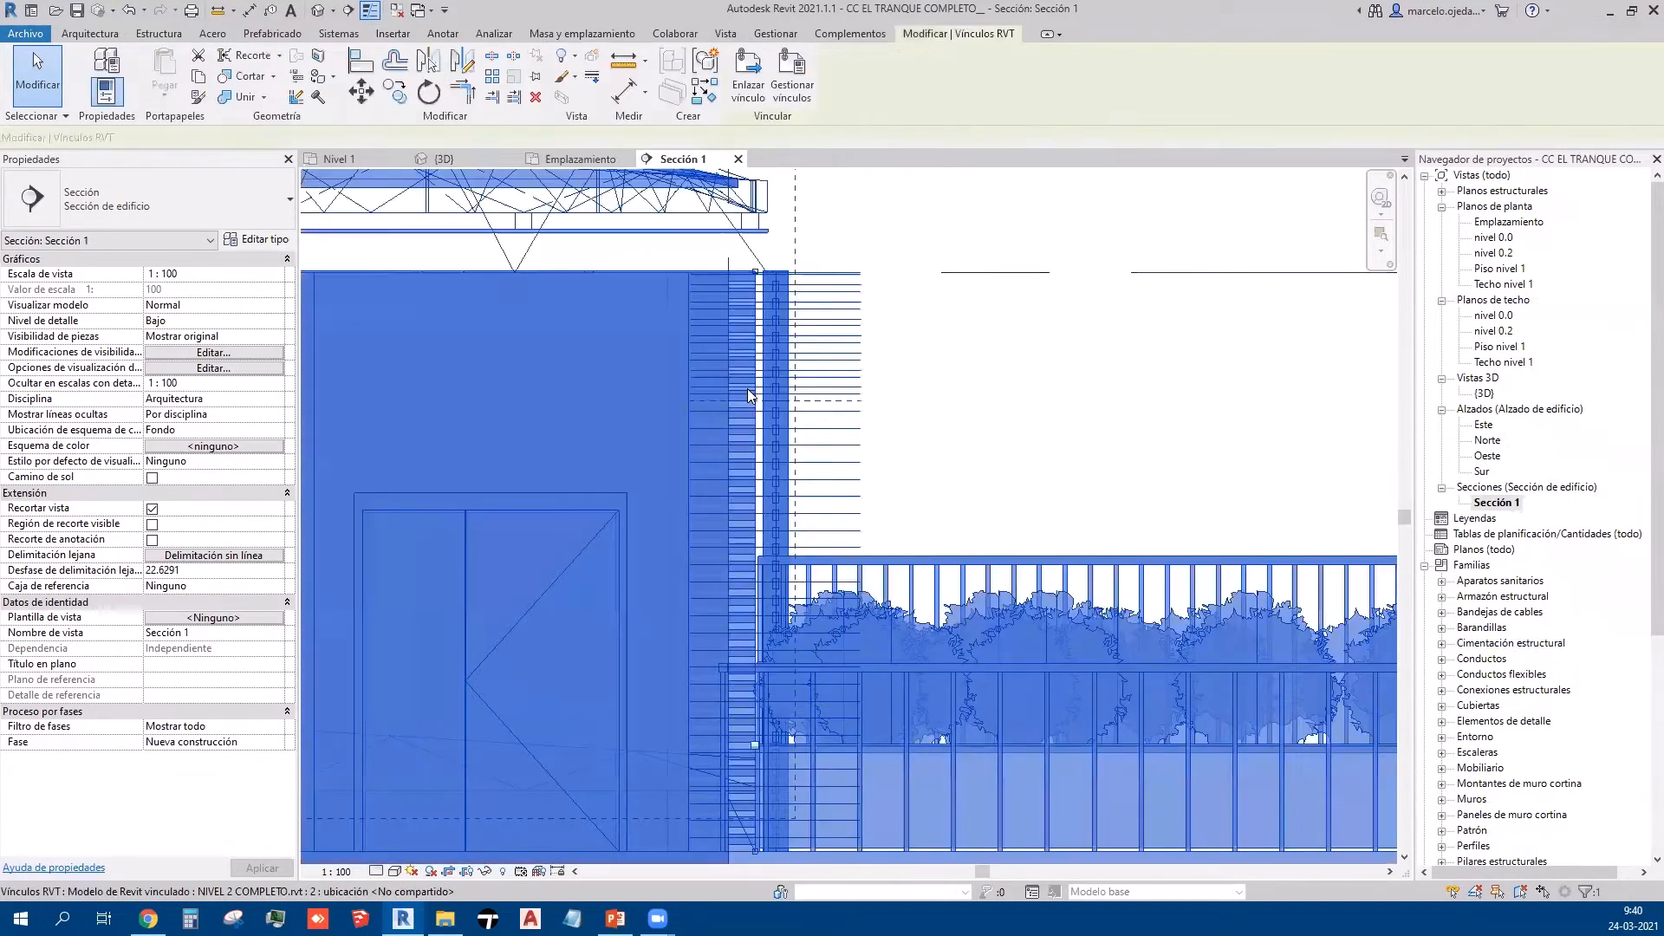
left_click(751, 396)
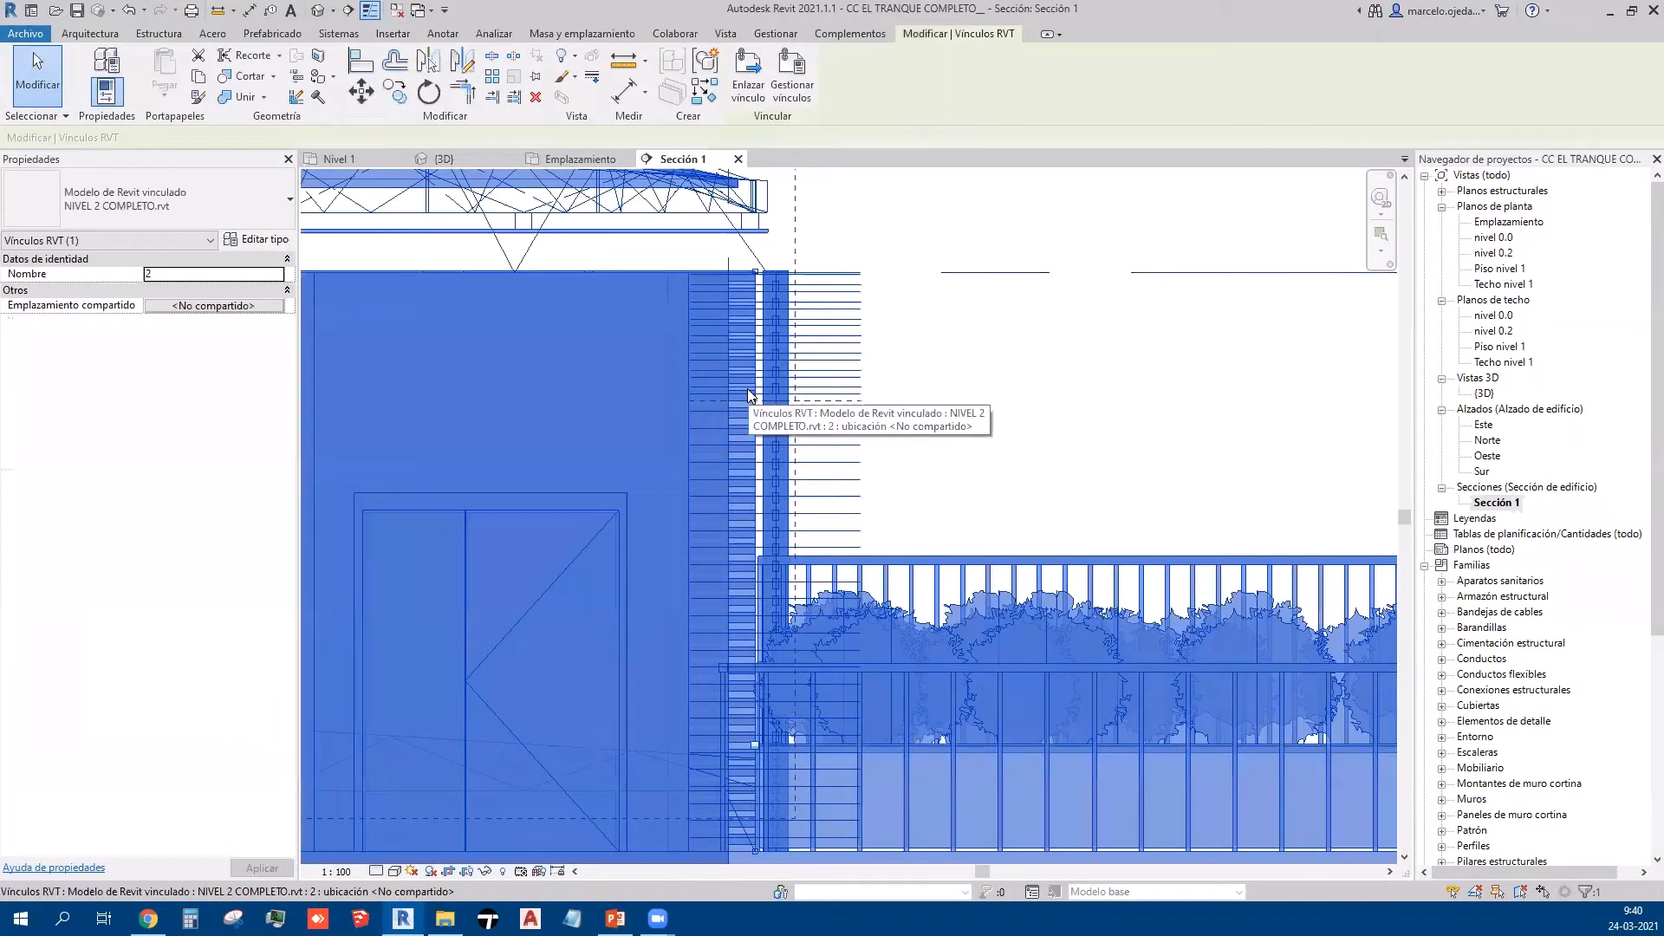
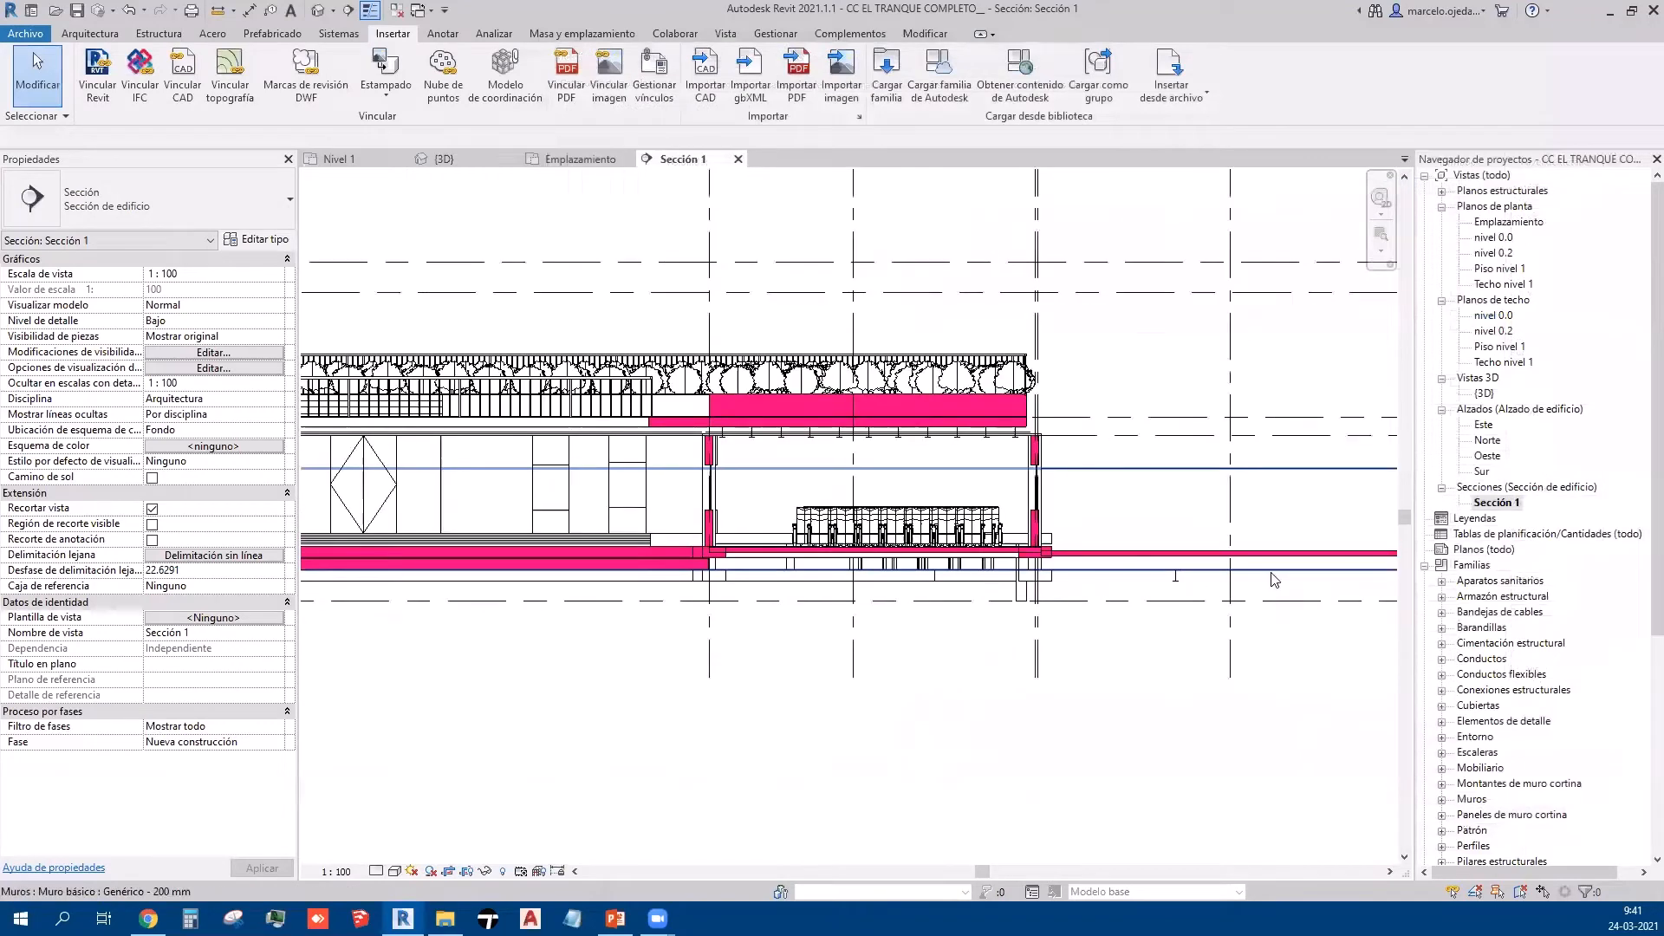
scroll(1197, 583, "up", 4)
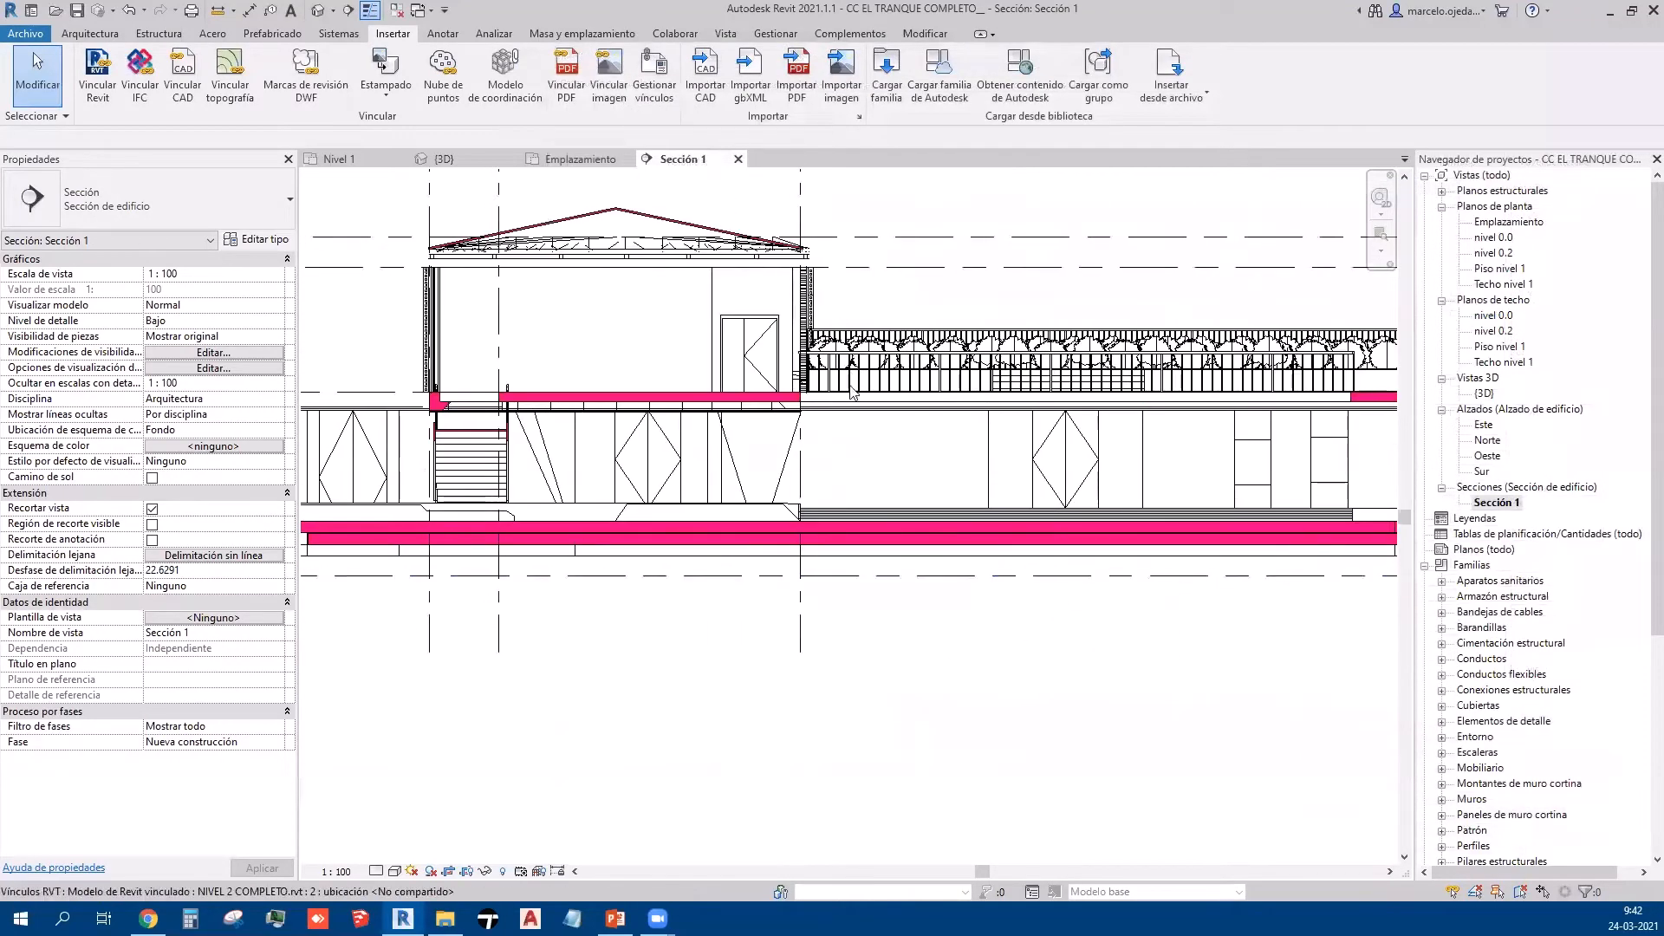
scroll(619, 387, "down", 4)
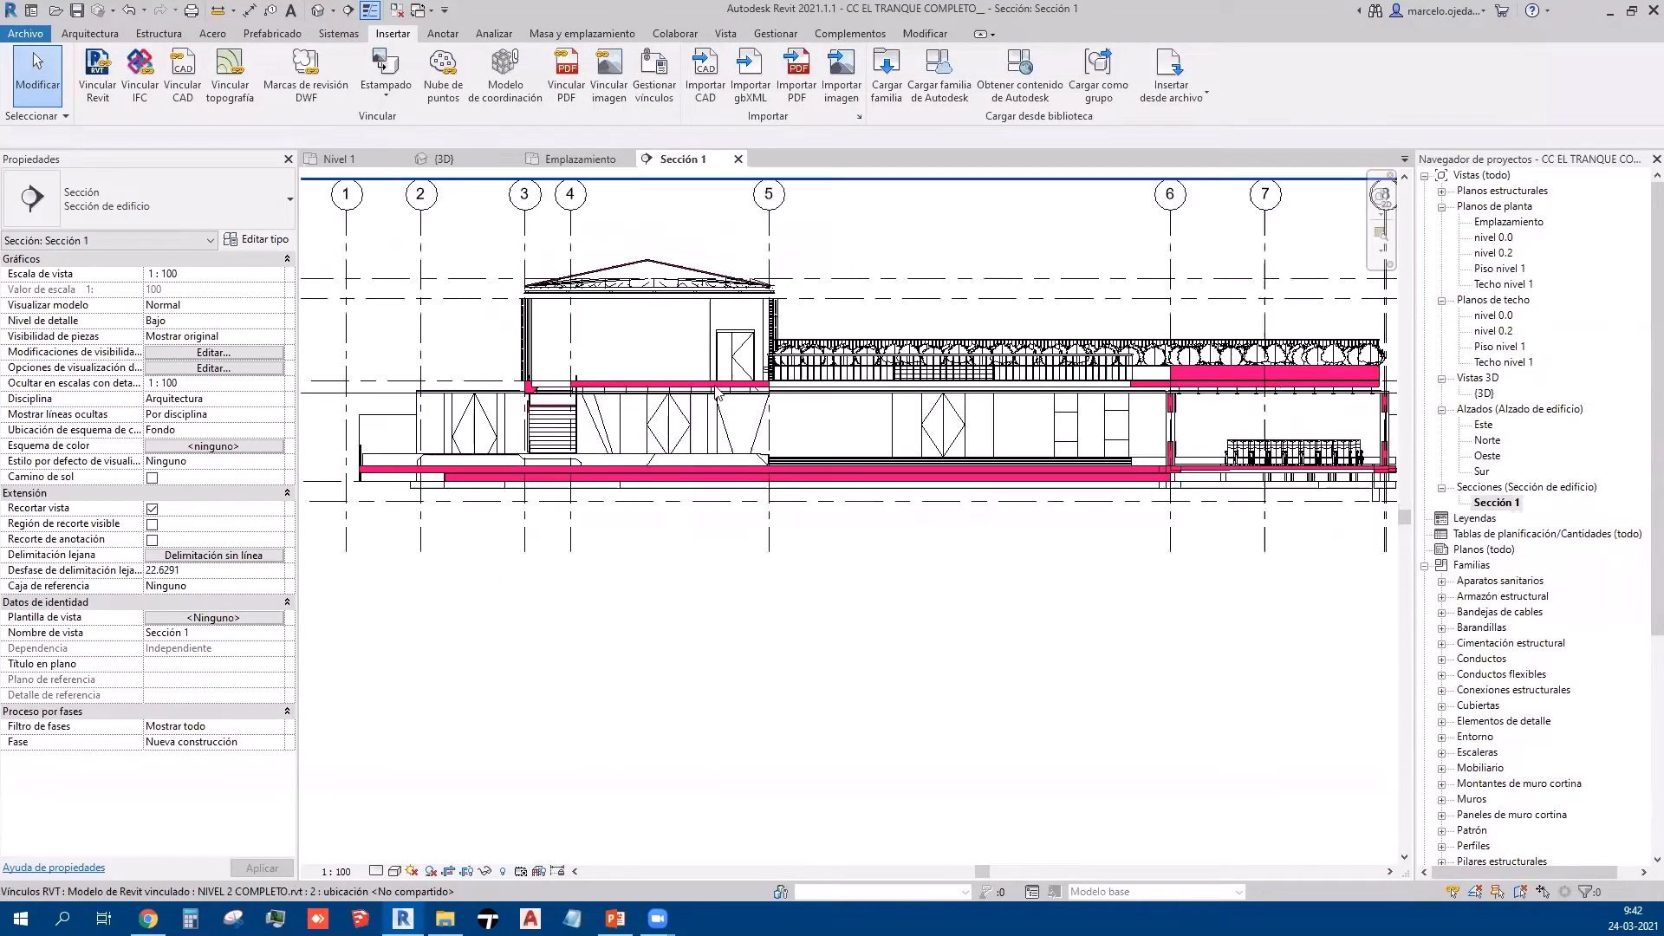
middle_click_drag(755, 604, 713, 594)
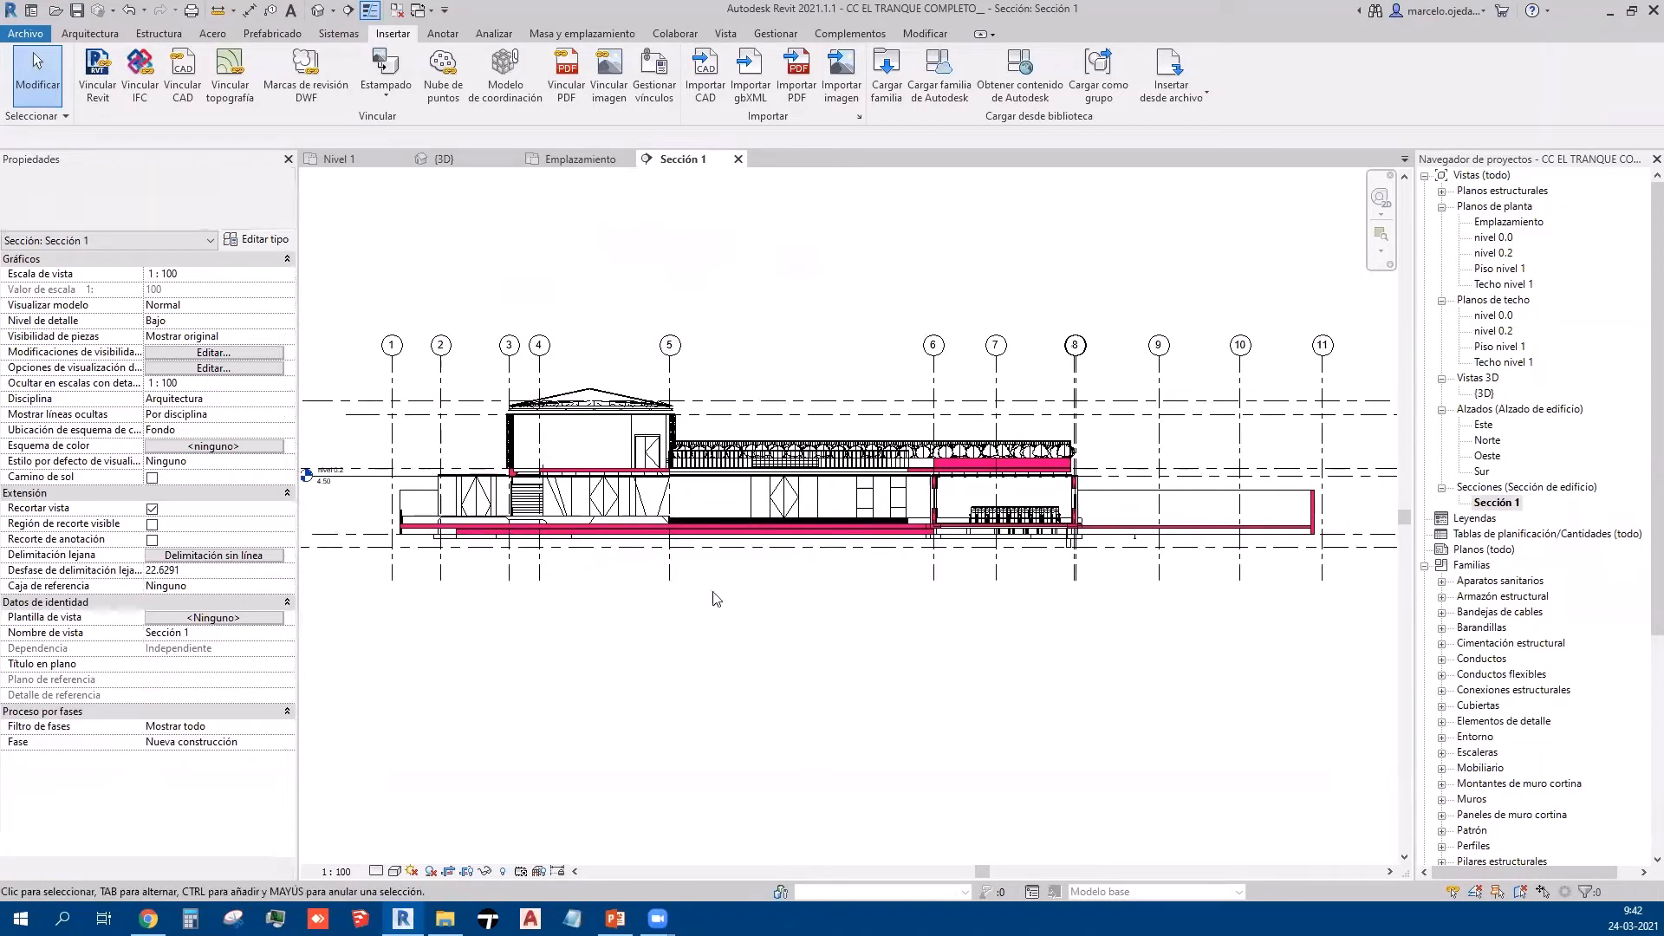
scroll(476, 560, "up", 2)
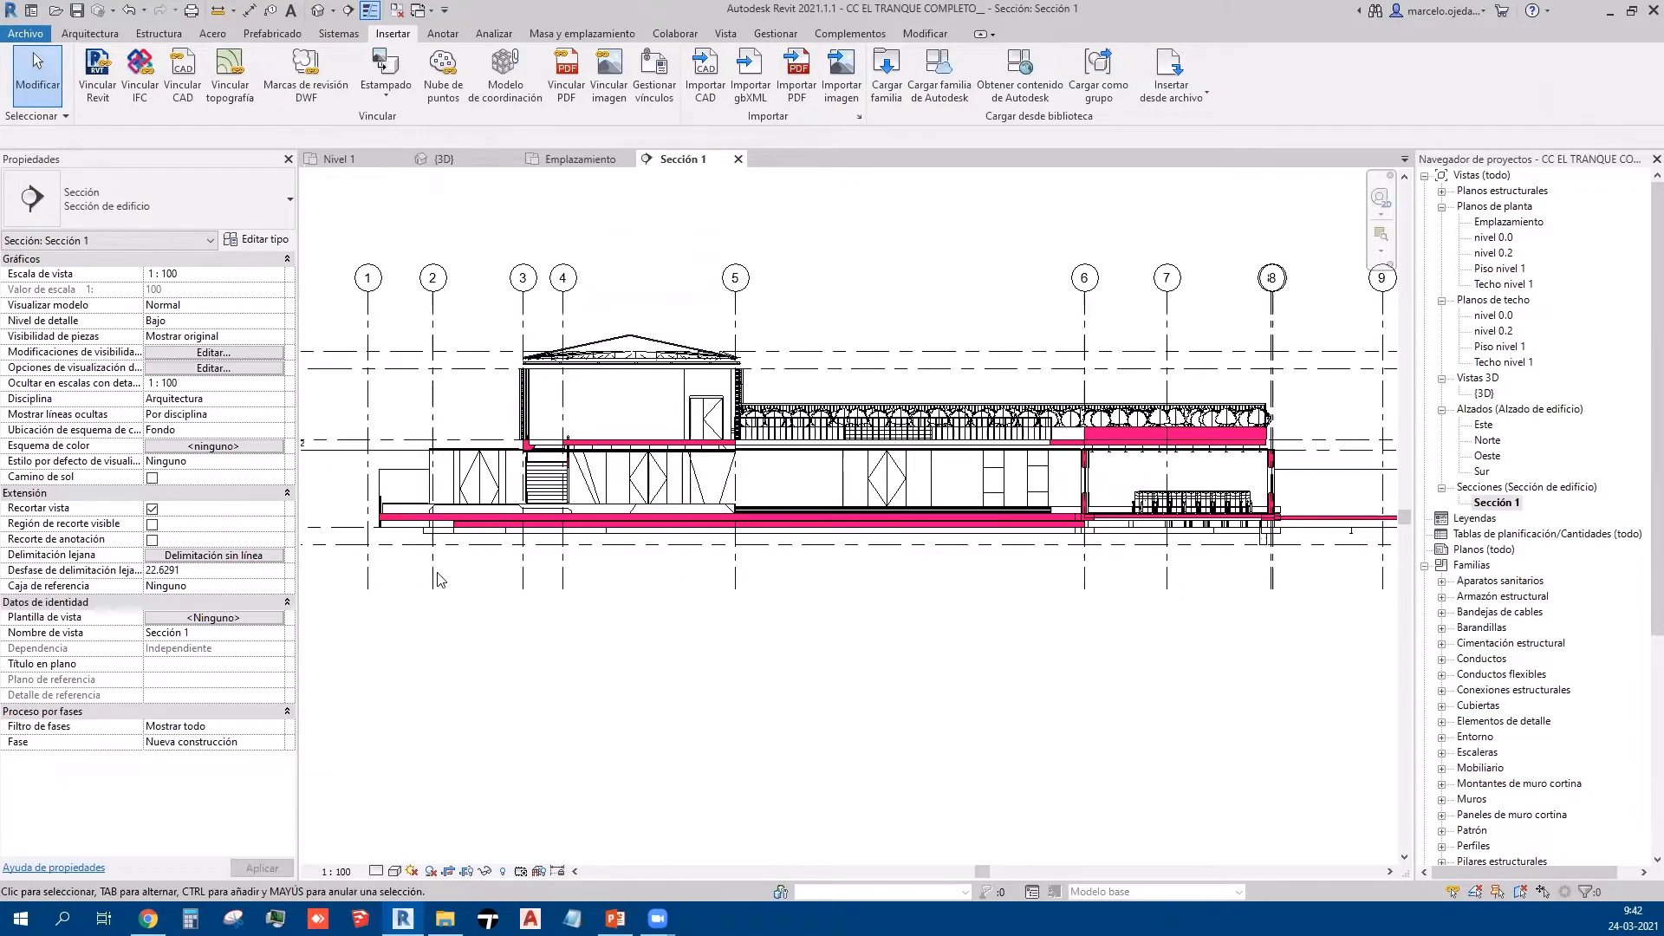
scroll(440, 565, "down", 1)
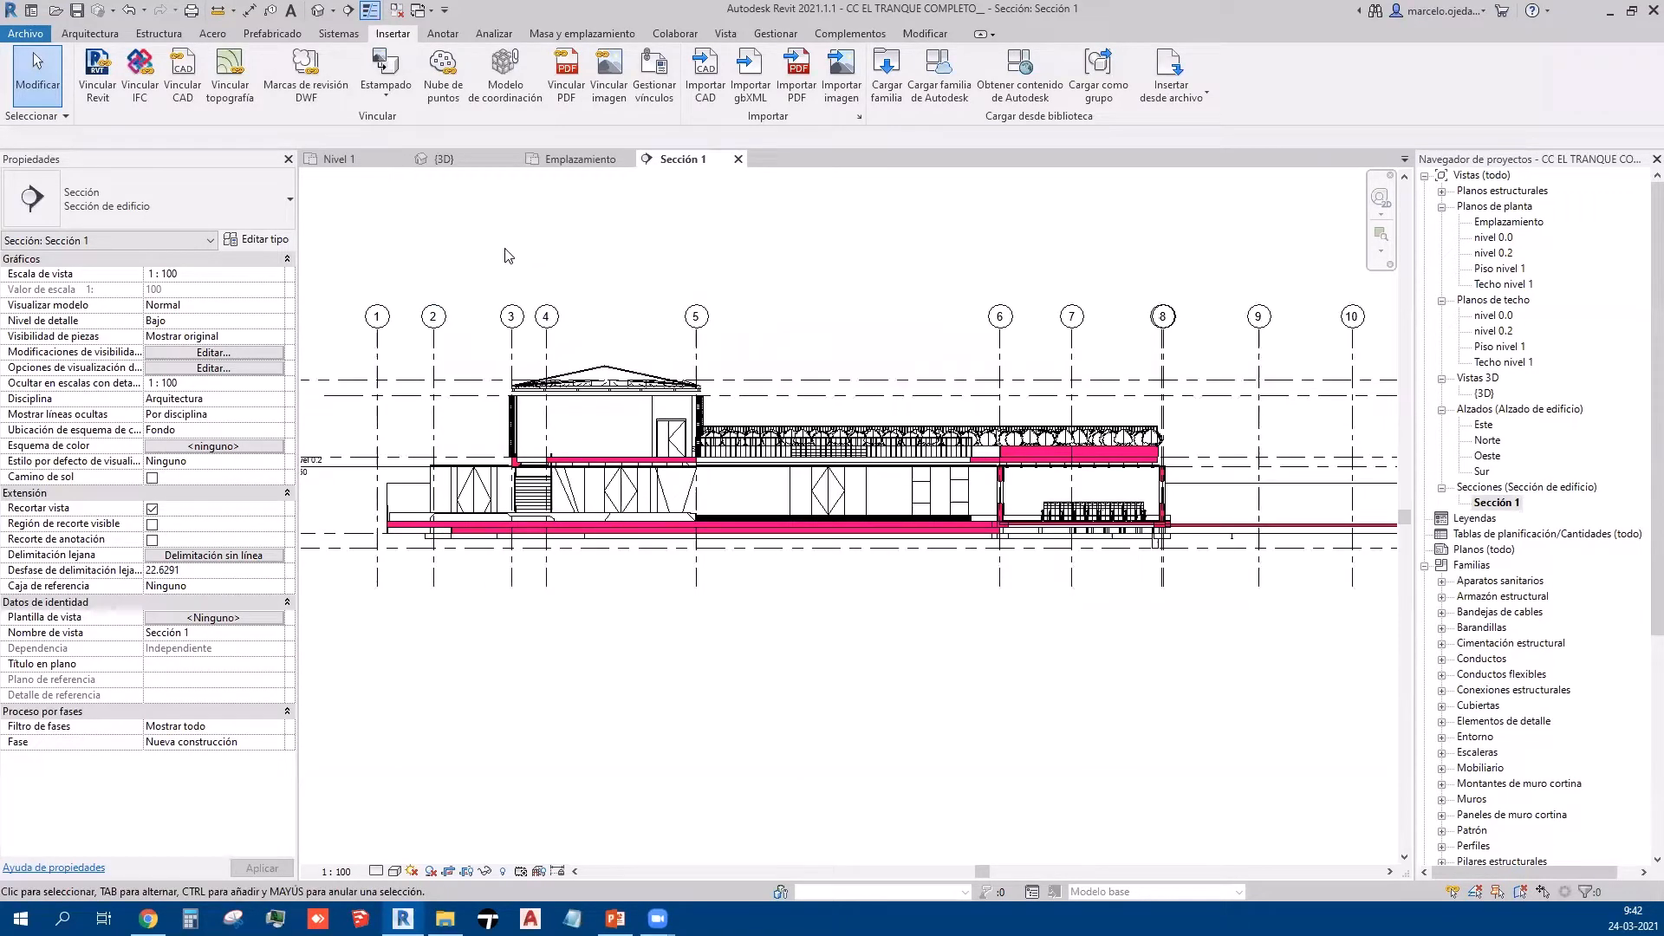
Step: Create a view template named "corte magenta" from the current Sección 1 view, keeping all its properties included
left_click(727, 37)
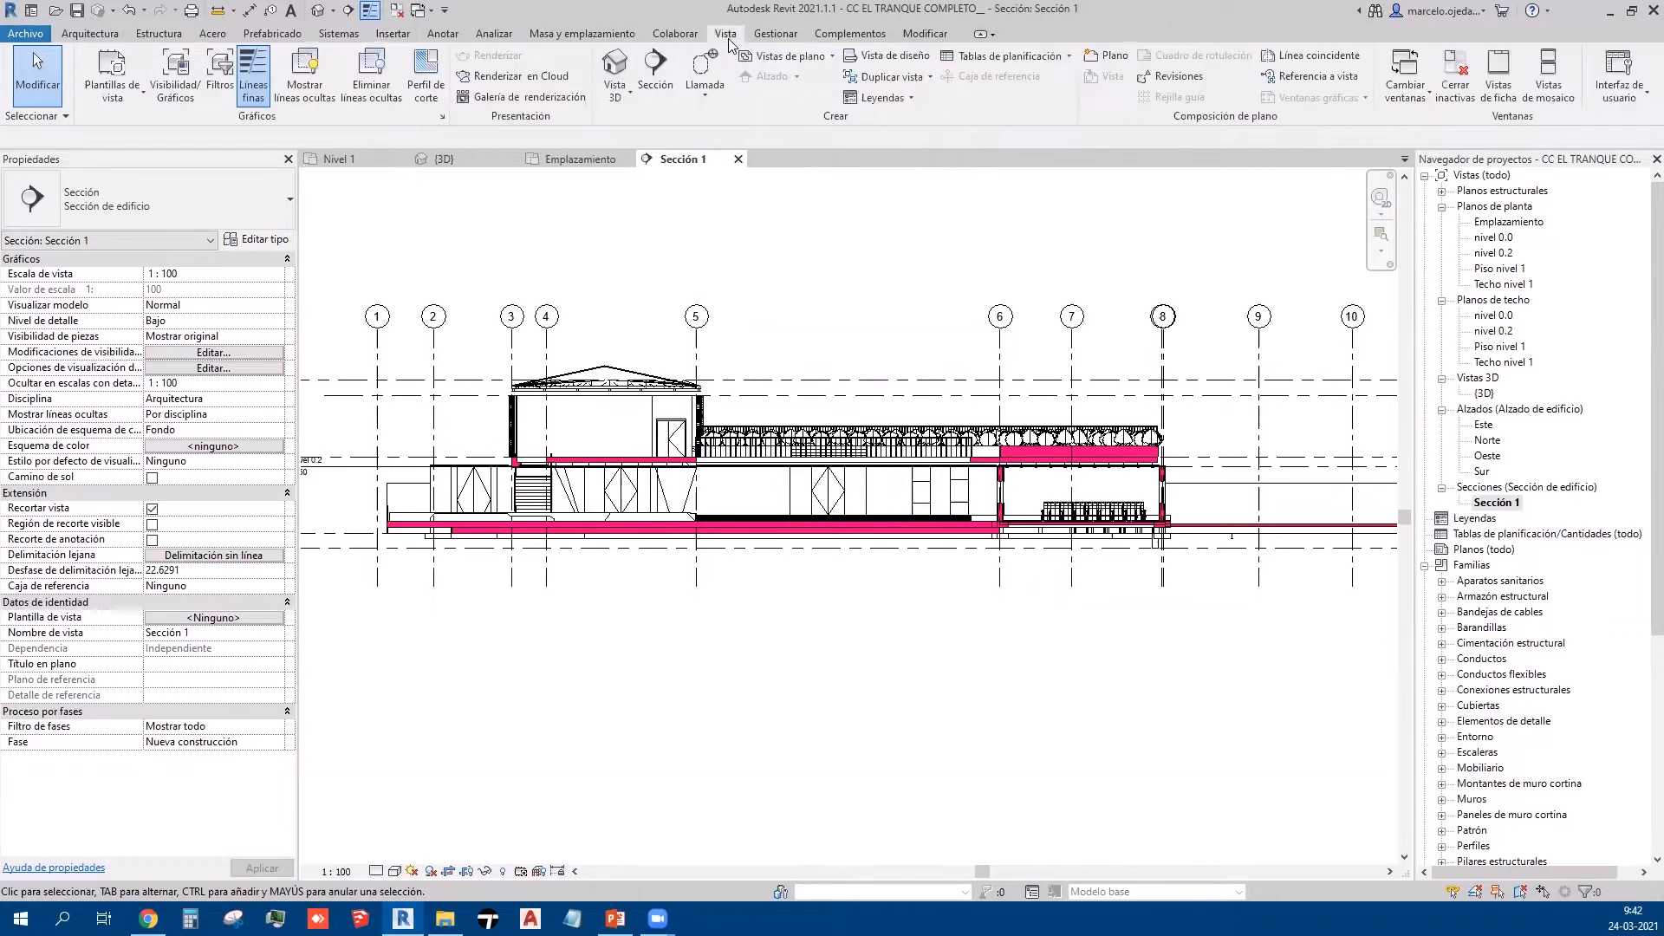
left_click(137, 104)
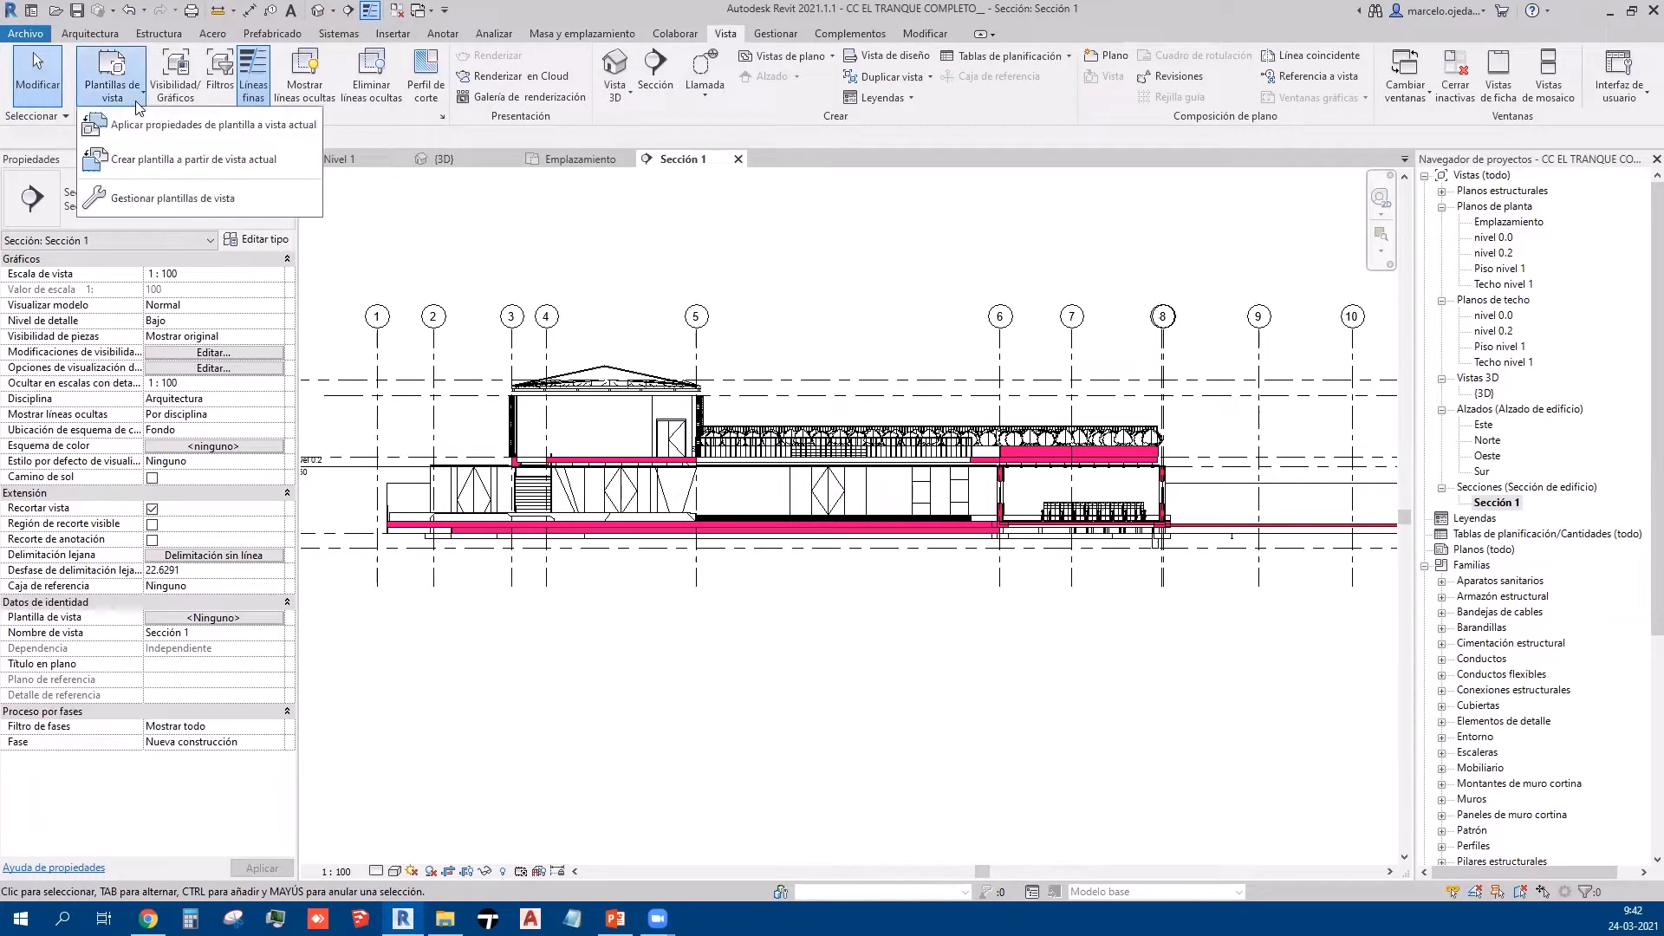
left_click(240, 163)
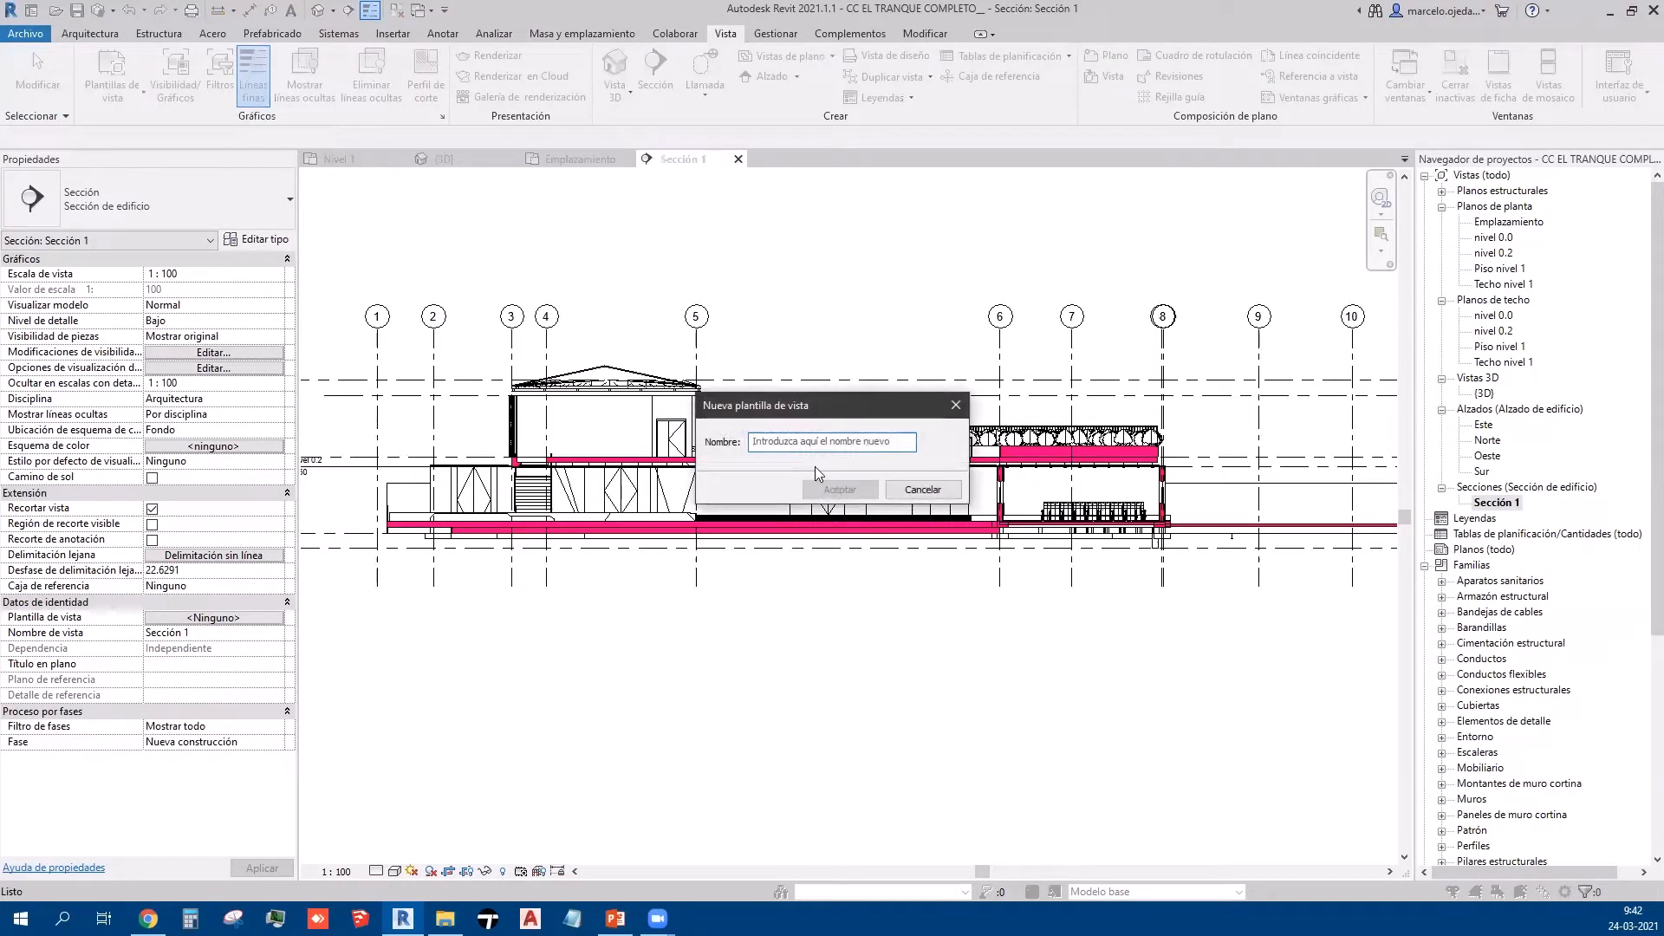
type("corte")
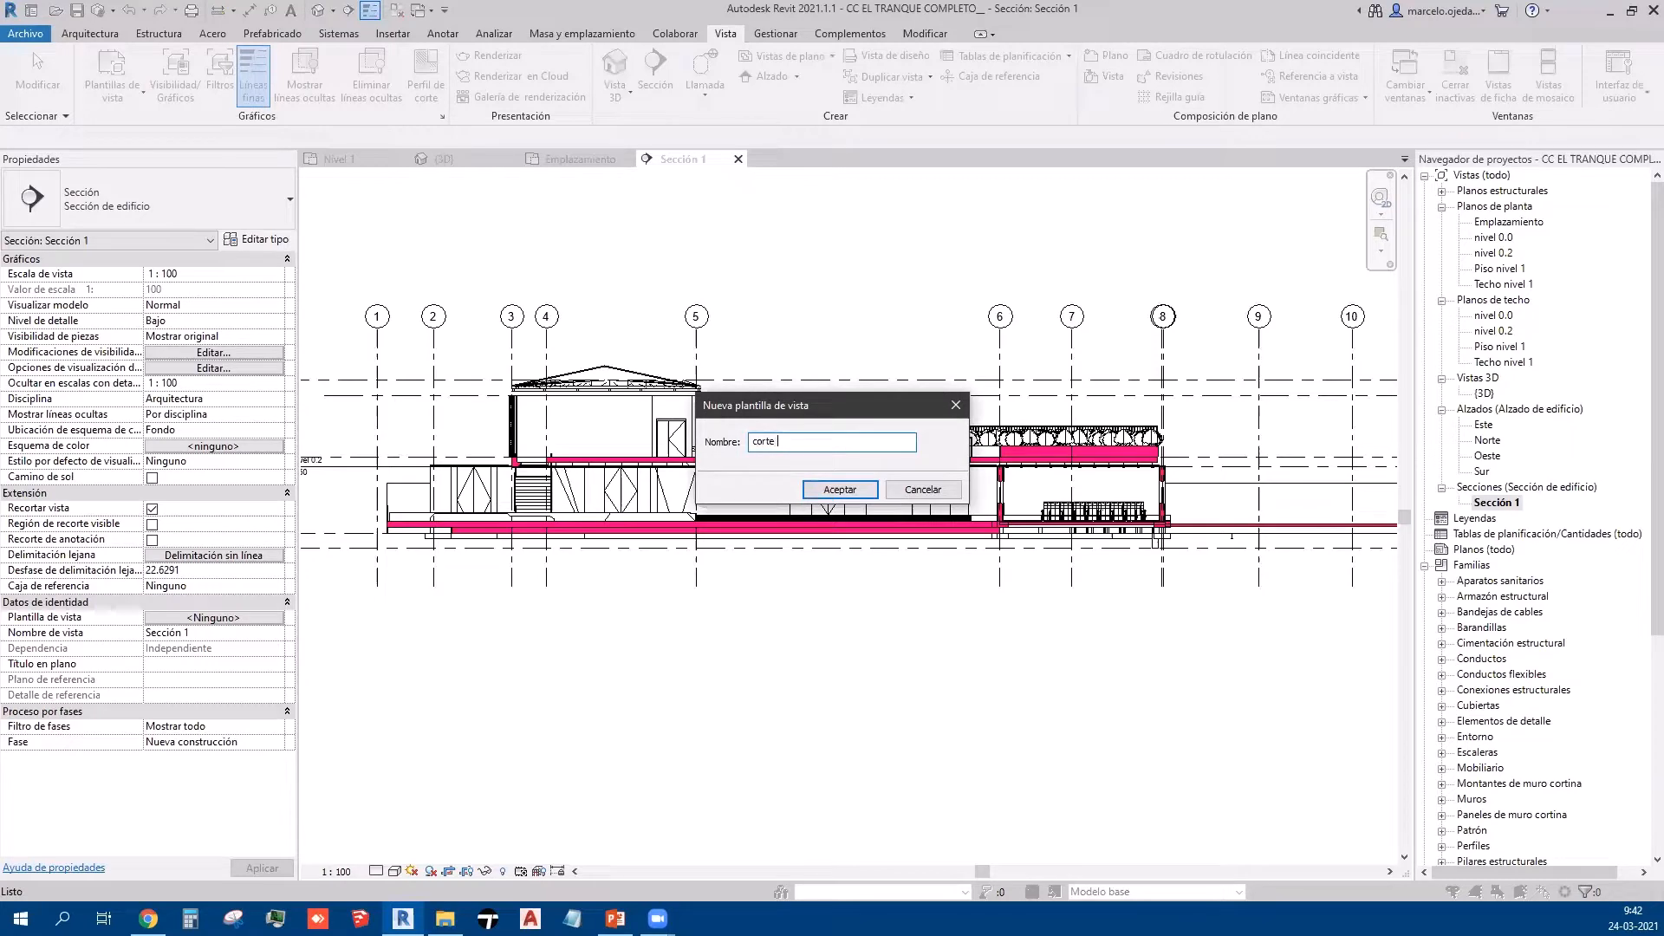
key("BackSpace")
key("BackSpace")
key("BackSpace")
key("BackSpace")
key("BackSpace")
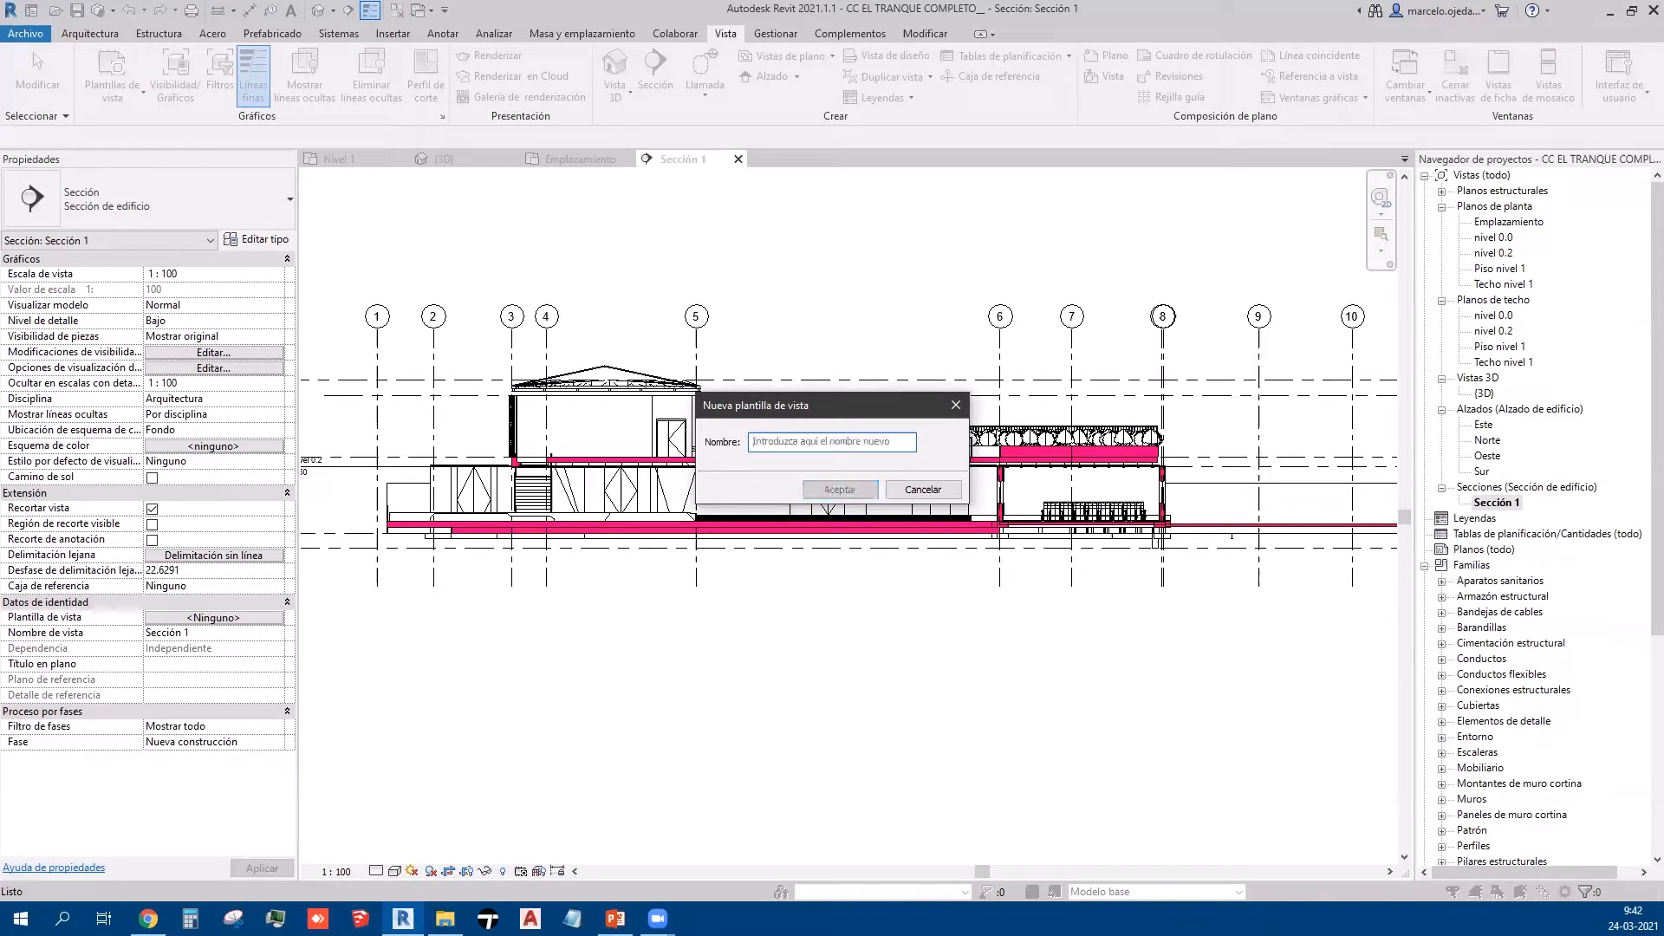
type("corte,")
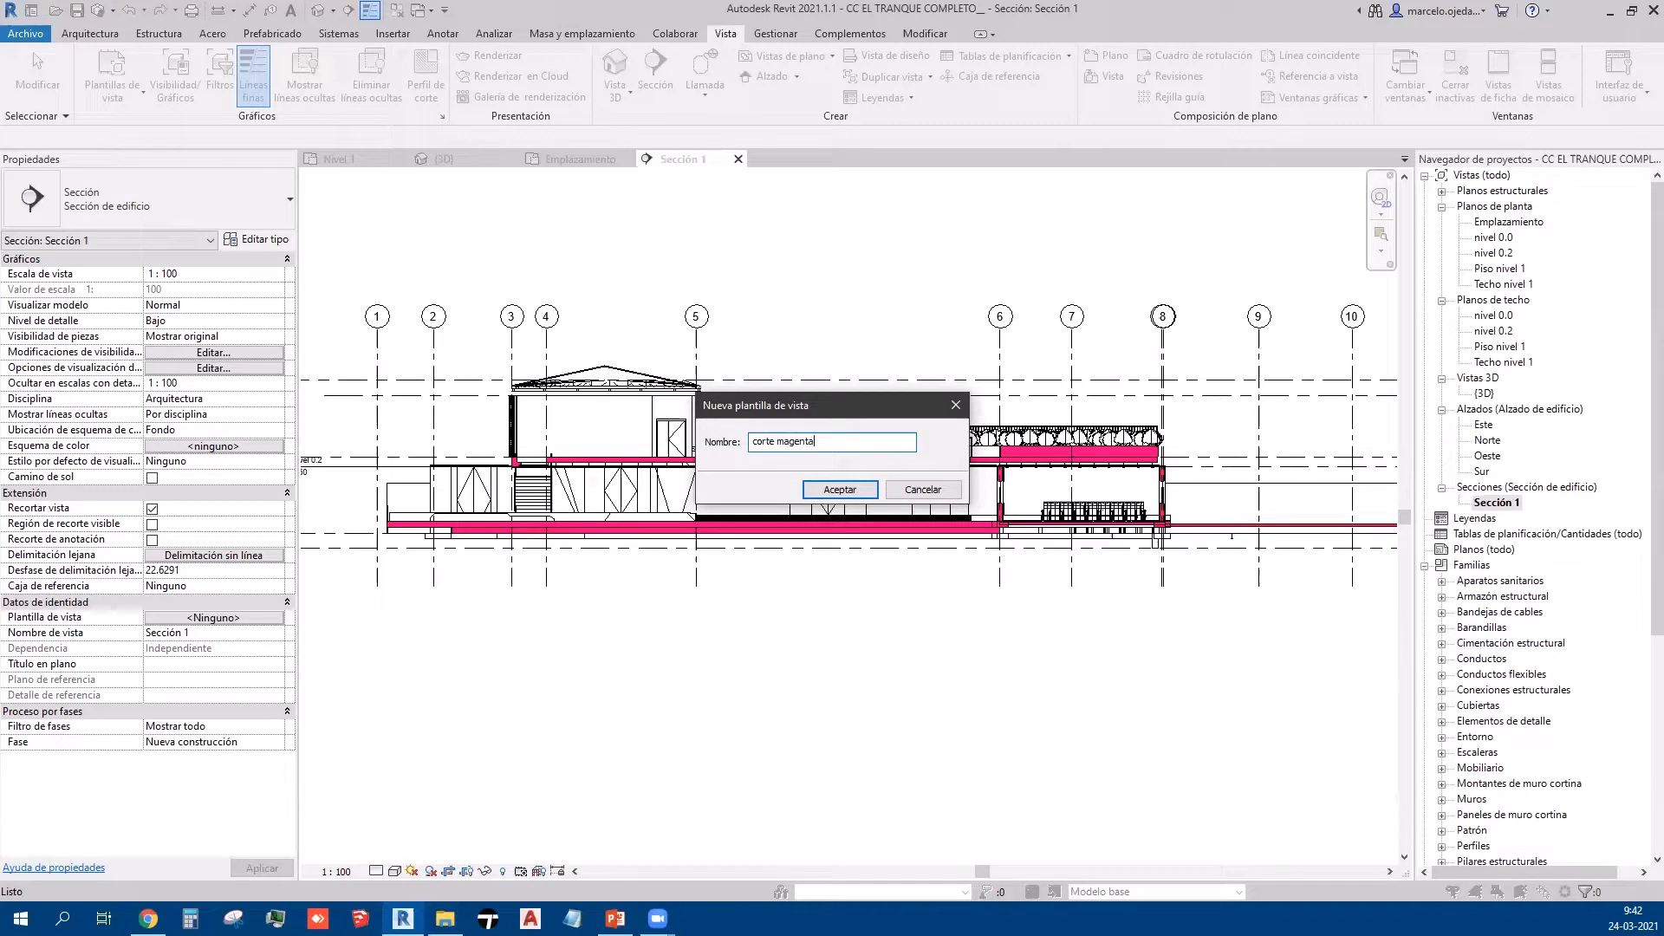
key("Return")
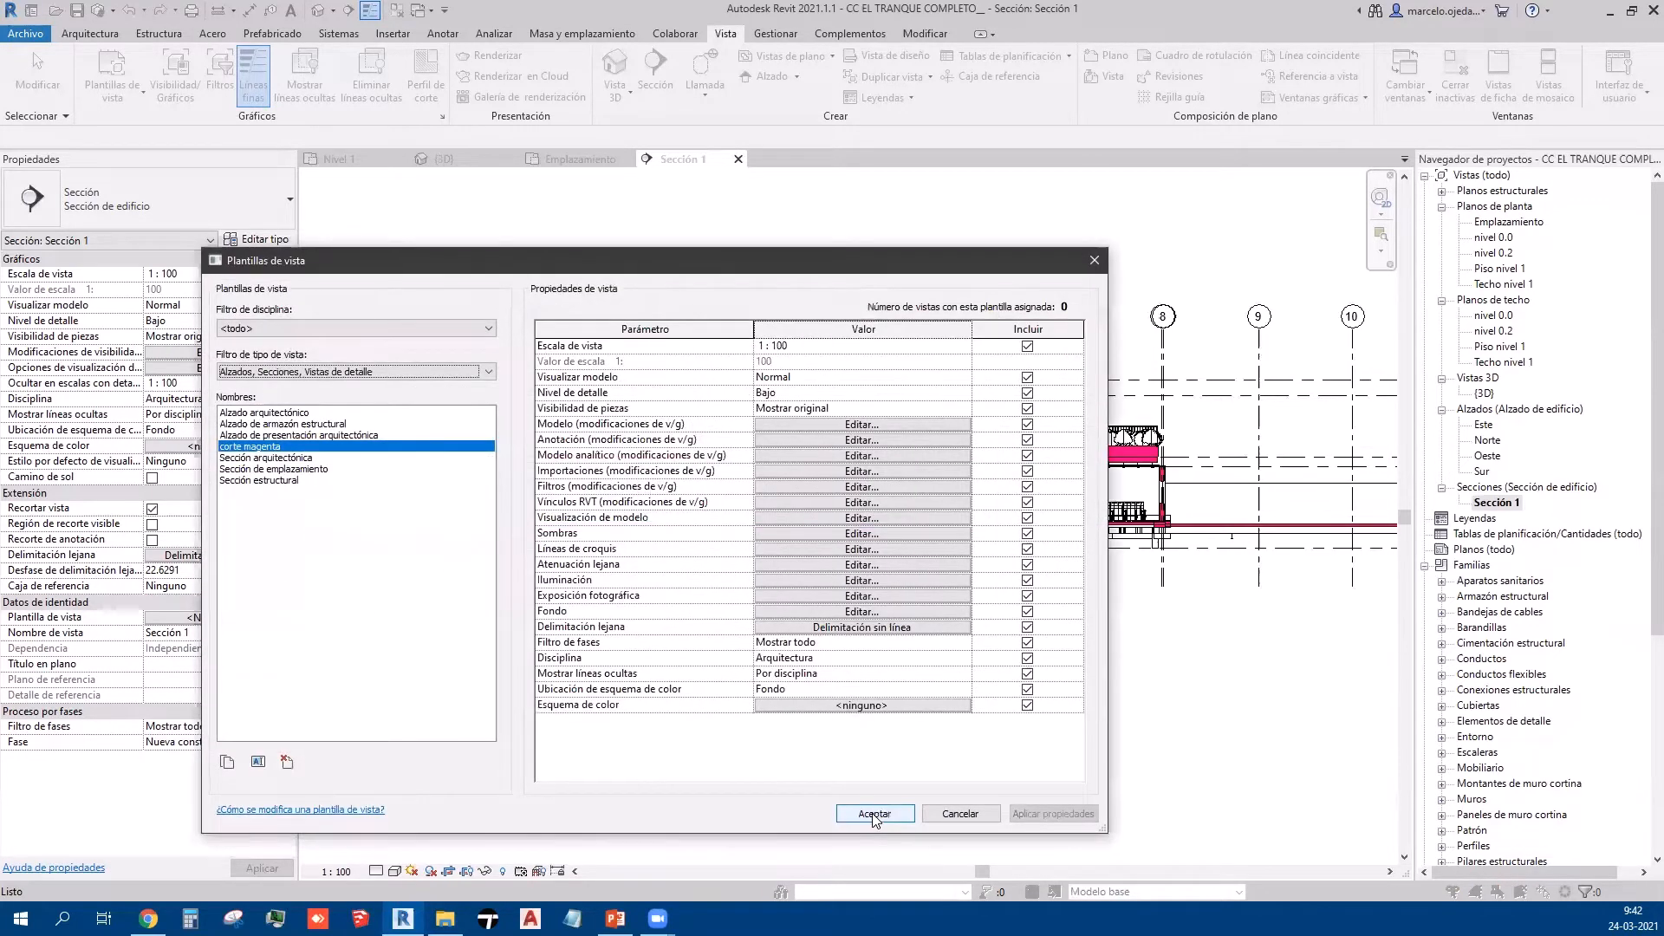
left_click(874, 815)
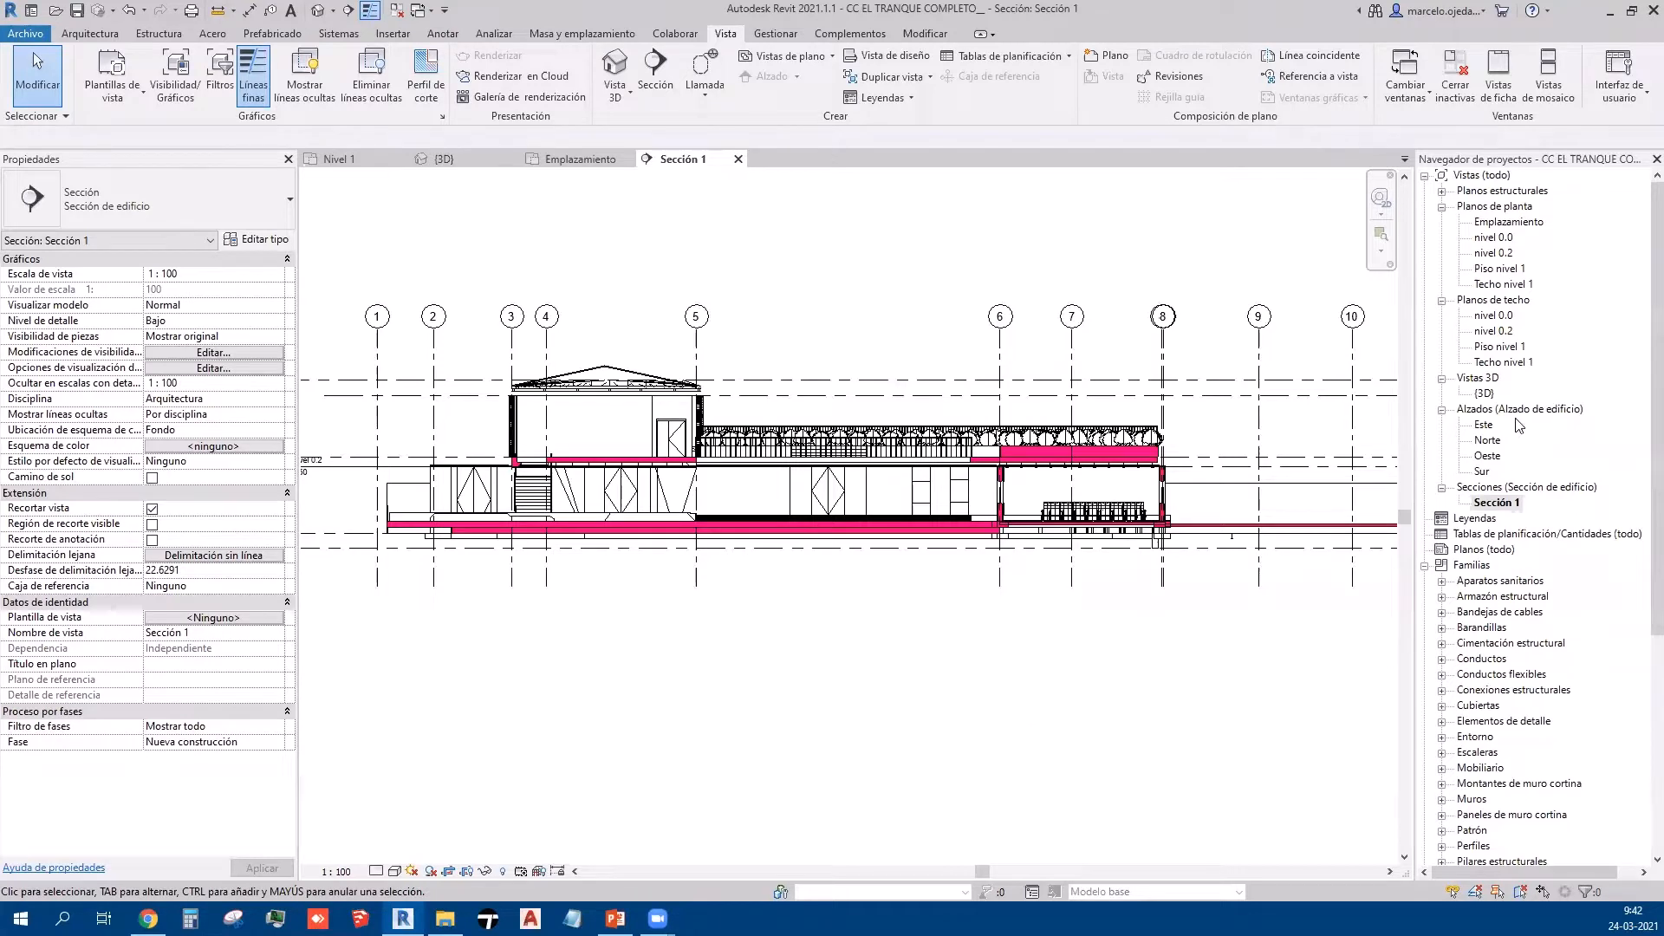
Step: Open the nivel 0.0 floor plan and draw a vertical section line through the building's narrow wing, perpendicular to Sección 1
double_click(1492, 239)
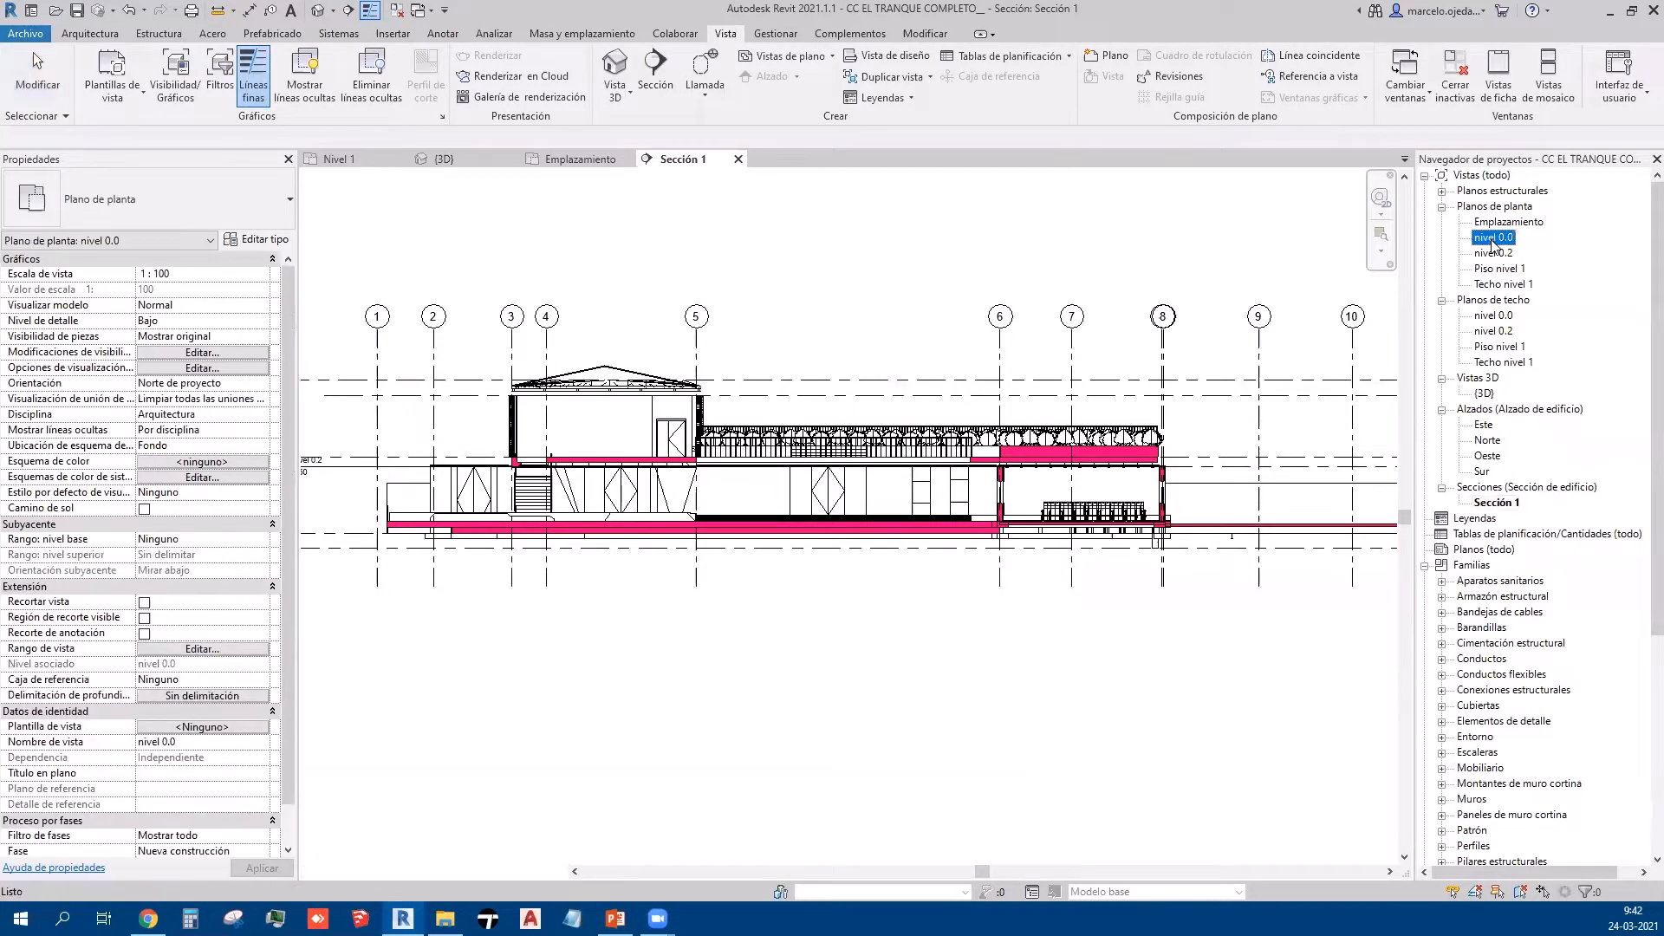
left_click(347, 10)
left_click(599, 333)
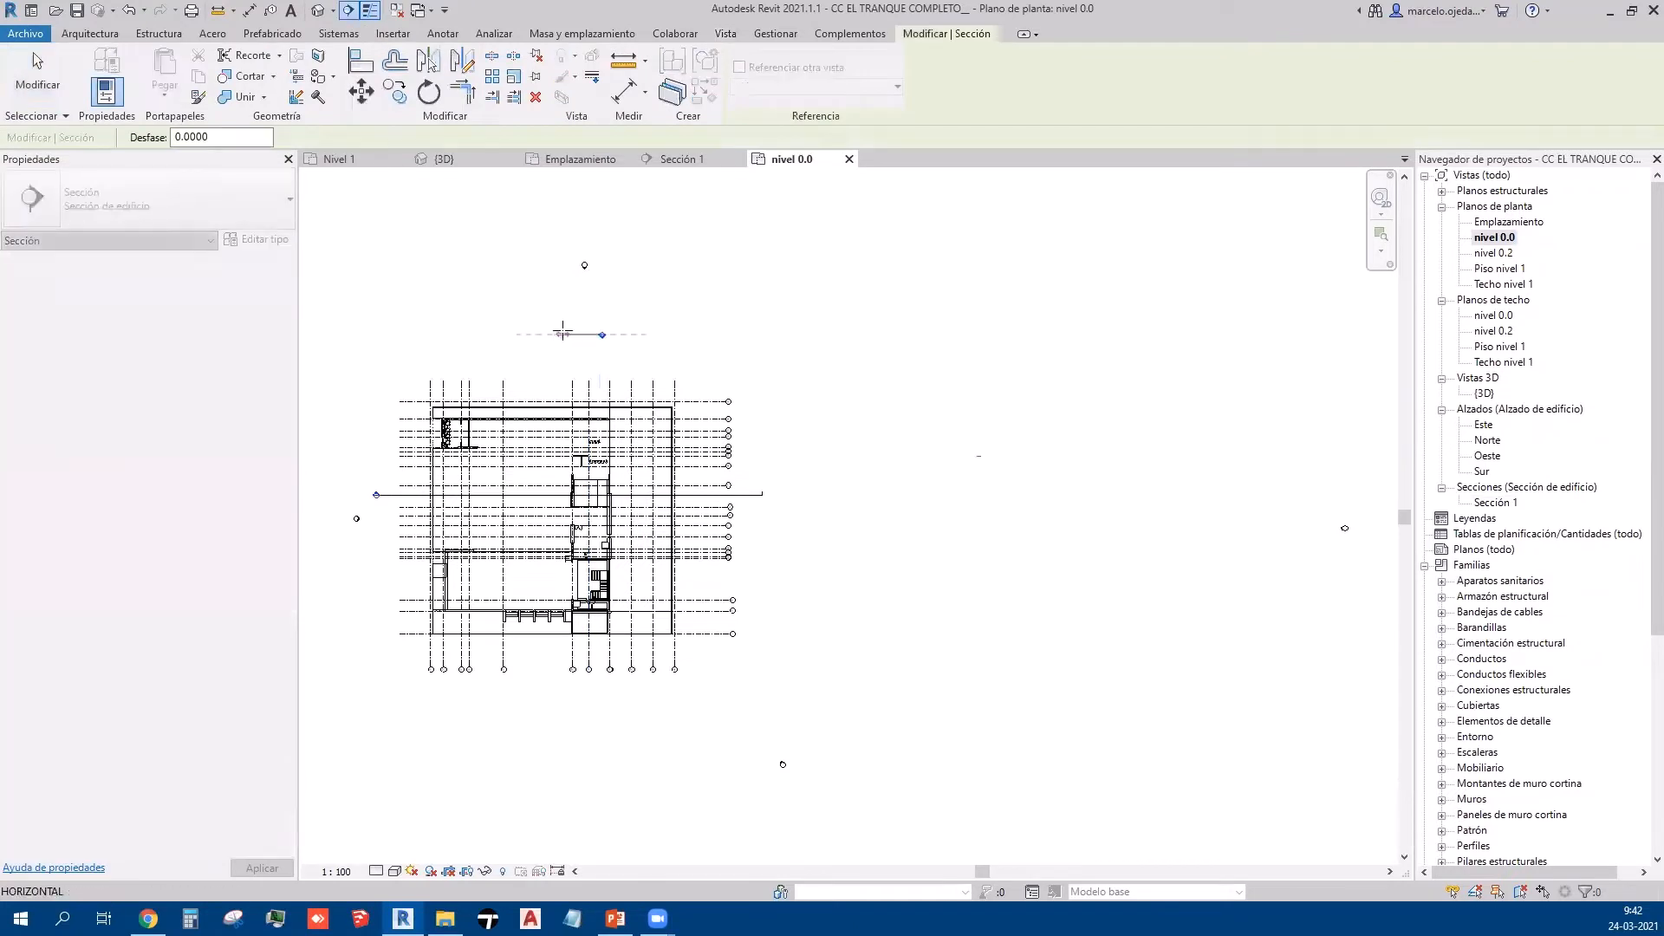
left_click(599, 719)
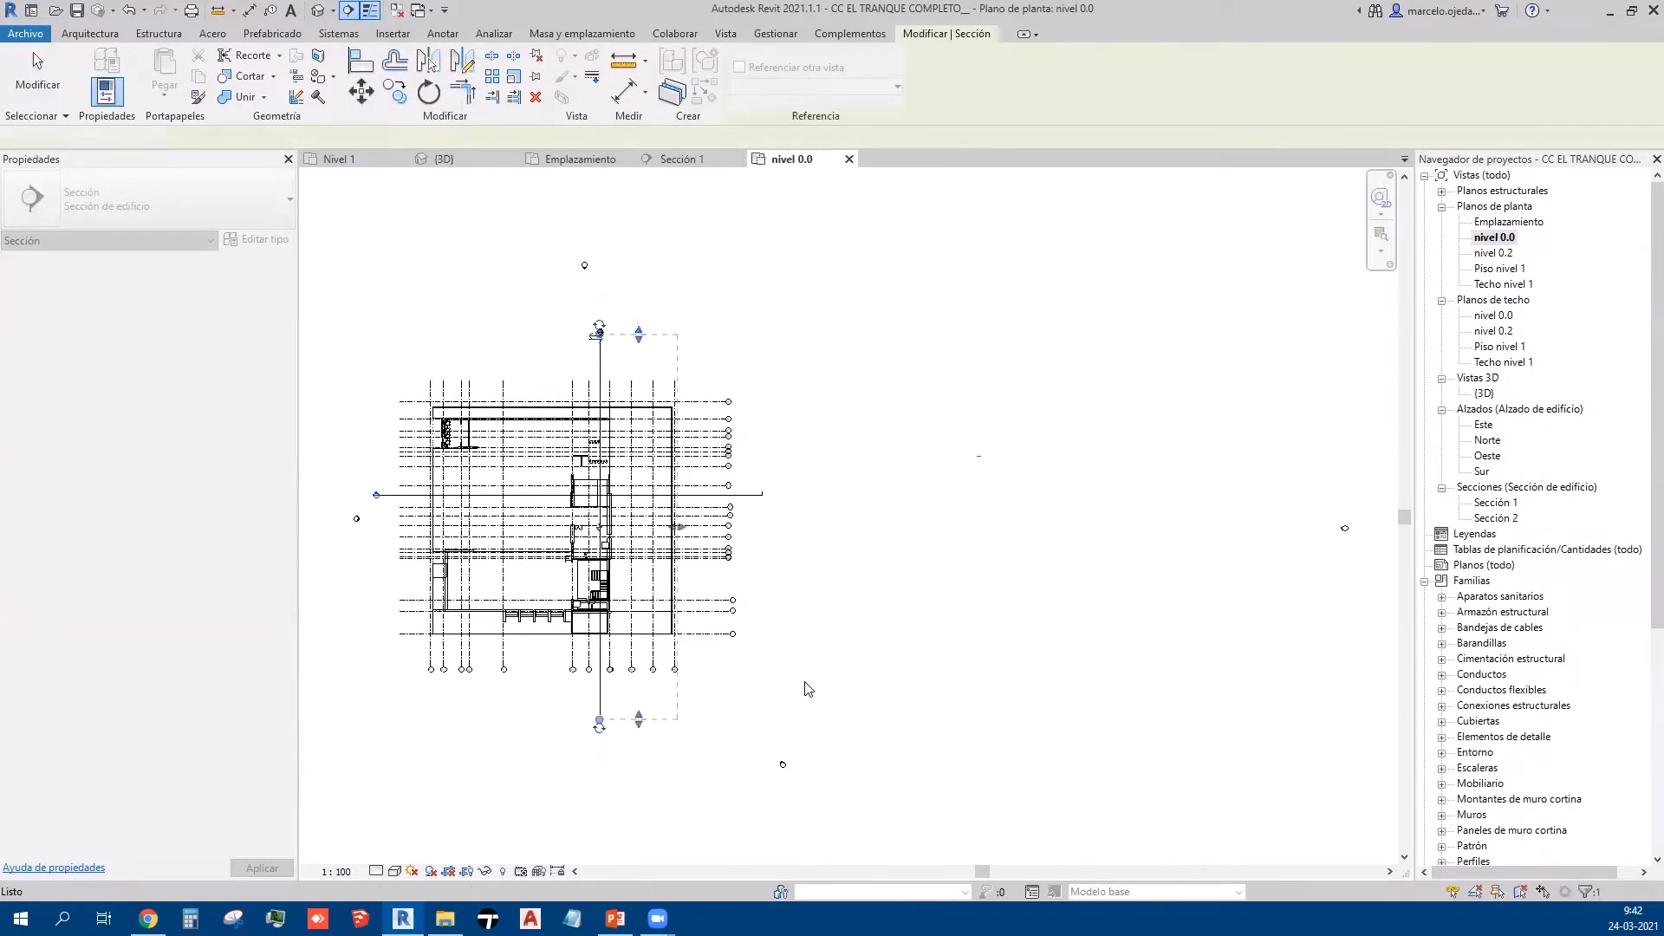
Step: Open Sección 2, extend its crop region well above the roof and slightly below the foundations, and hide the crop boundary
double_click(1494, 518)
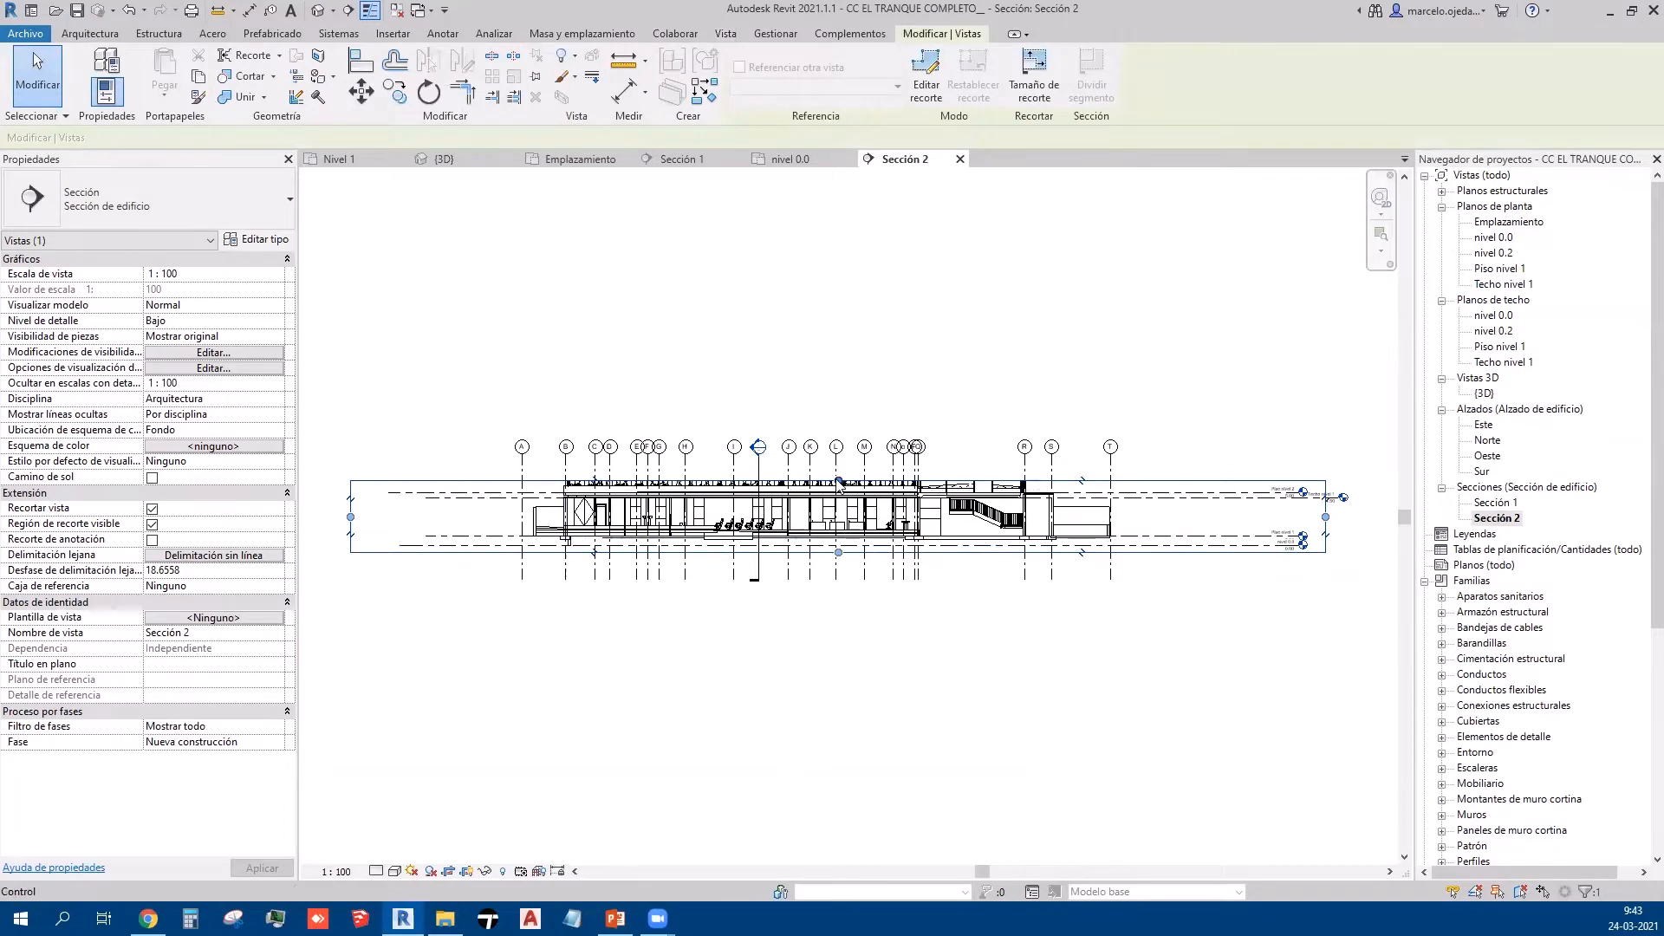
left_click_drag(838, 481, 850, 355)
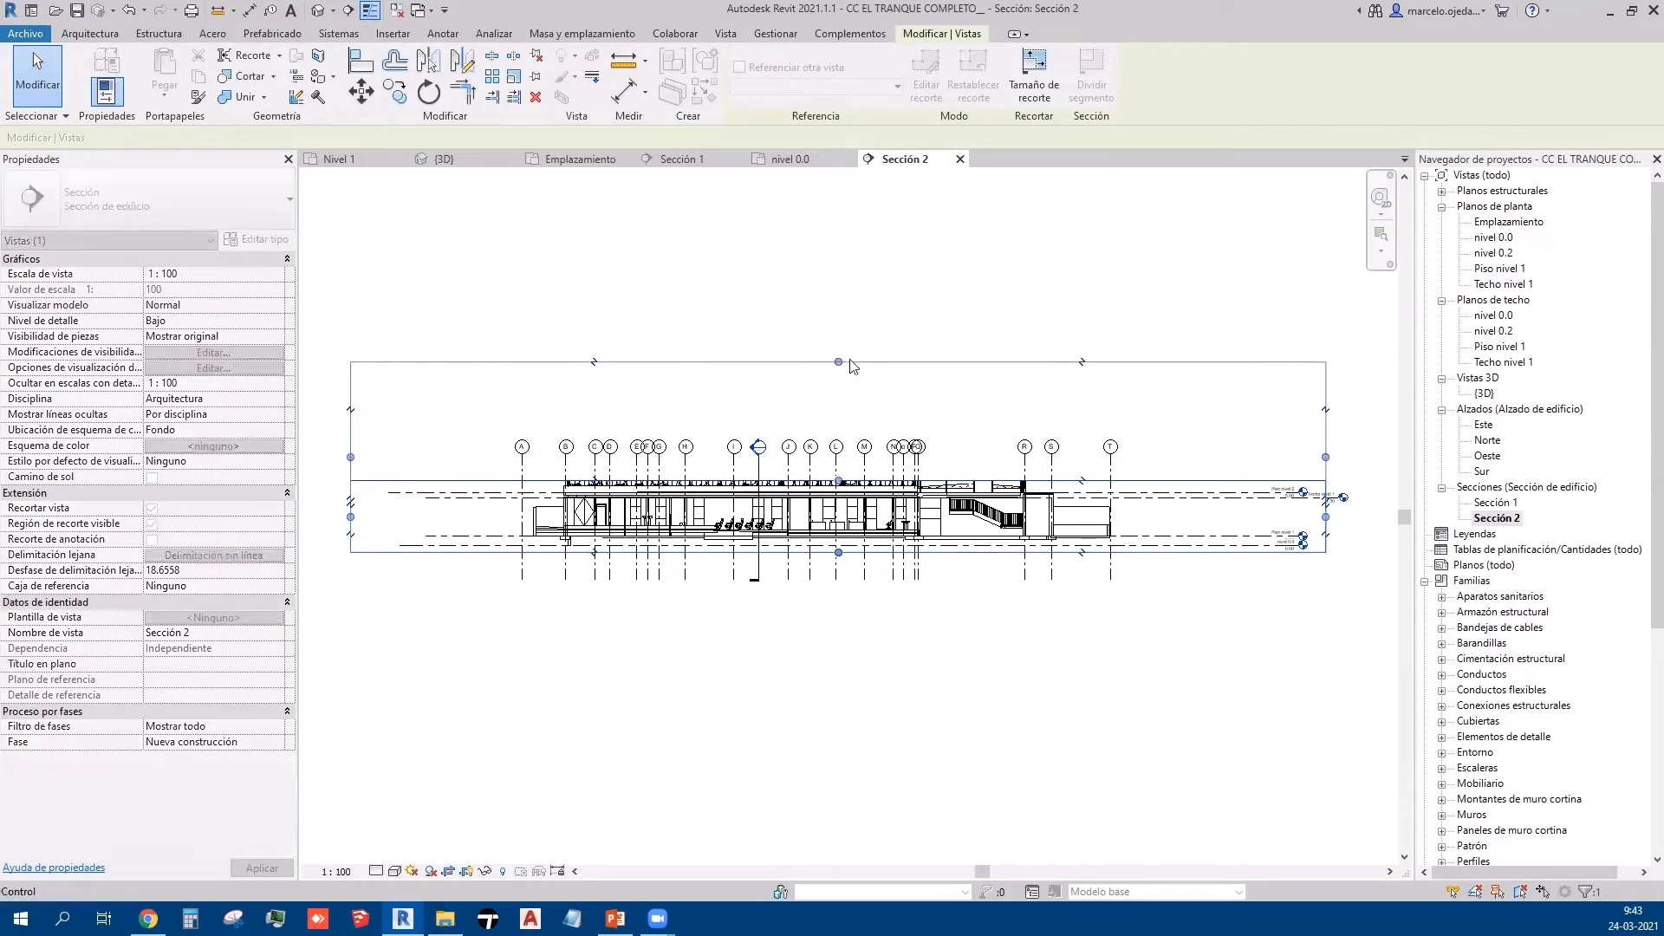
left_click_drag(838, 553, 837, 560)
left_click(821, 574)
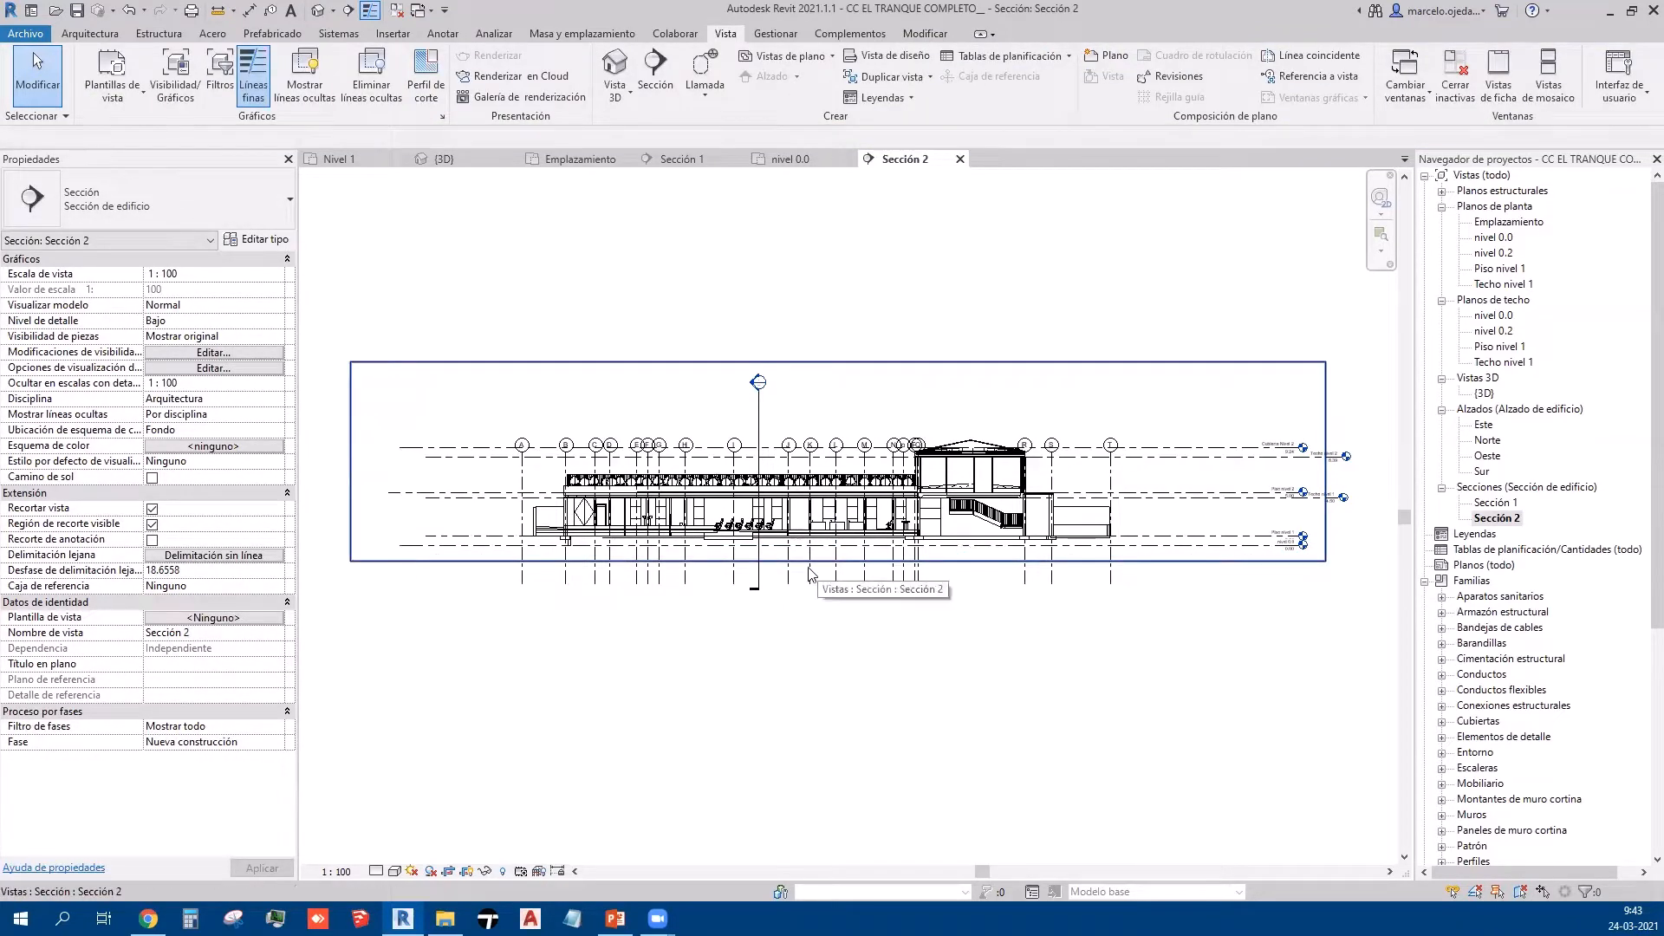
left_click(467, 872)
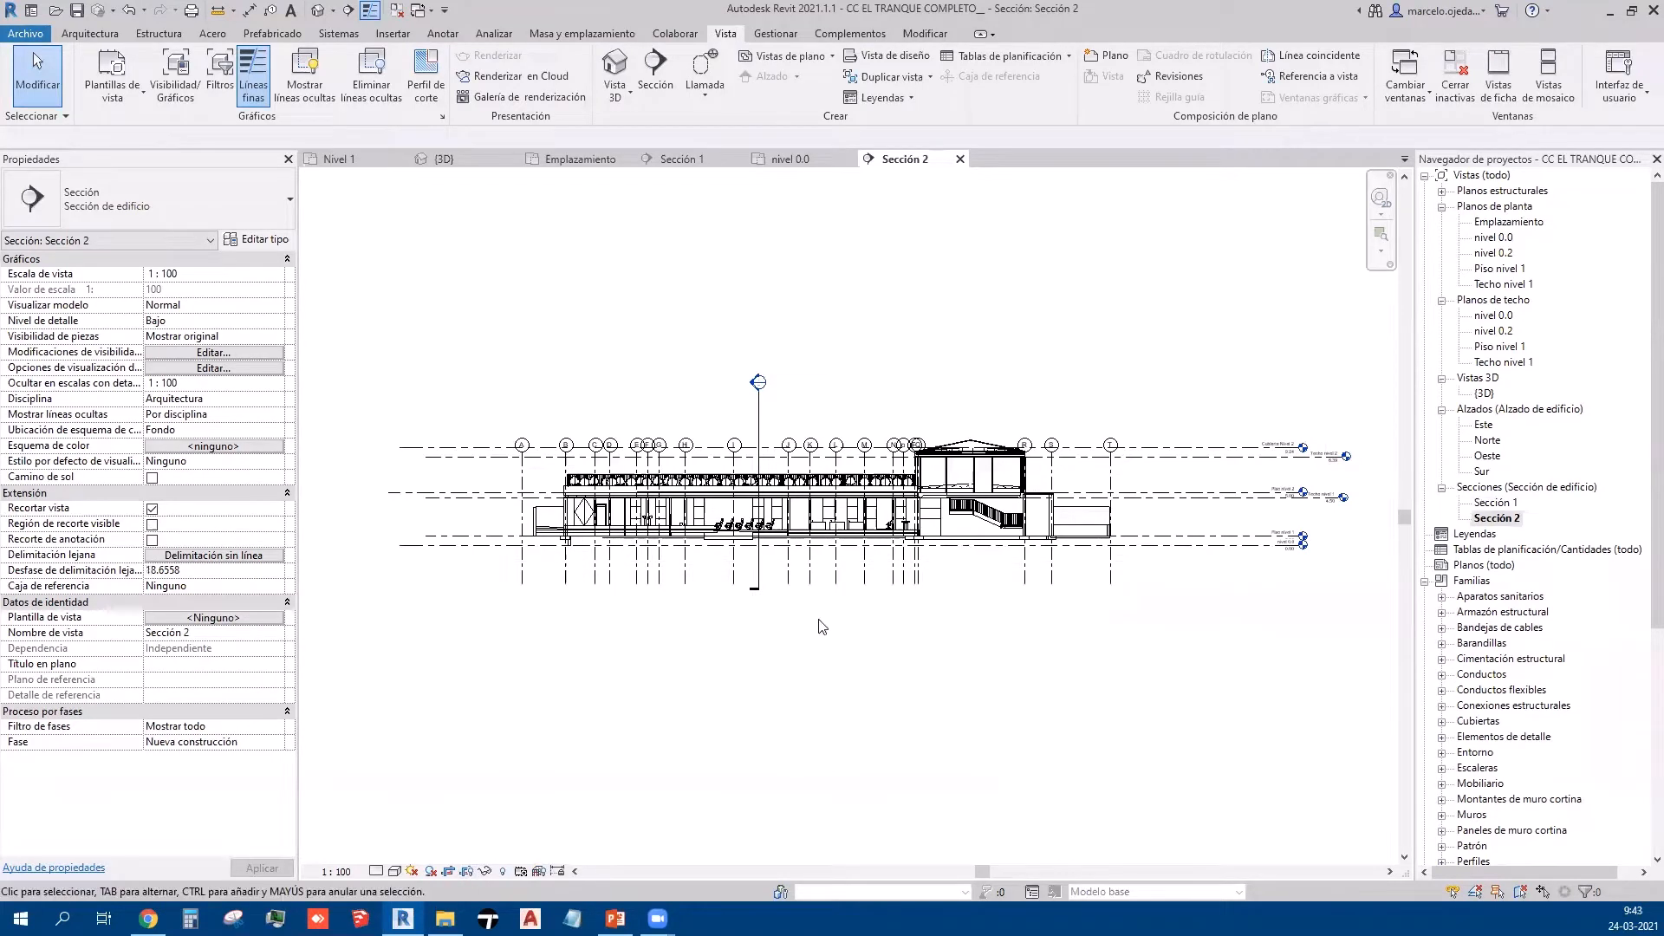
Step: Hide the Sección 1 marker line in the Sección 2 view as an individual element
left_click(760, 423)
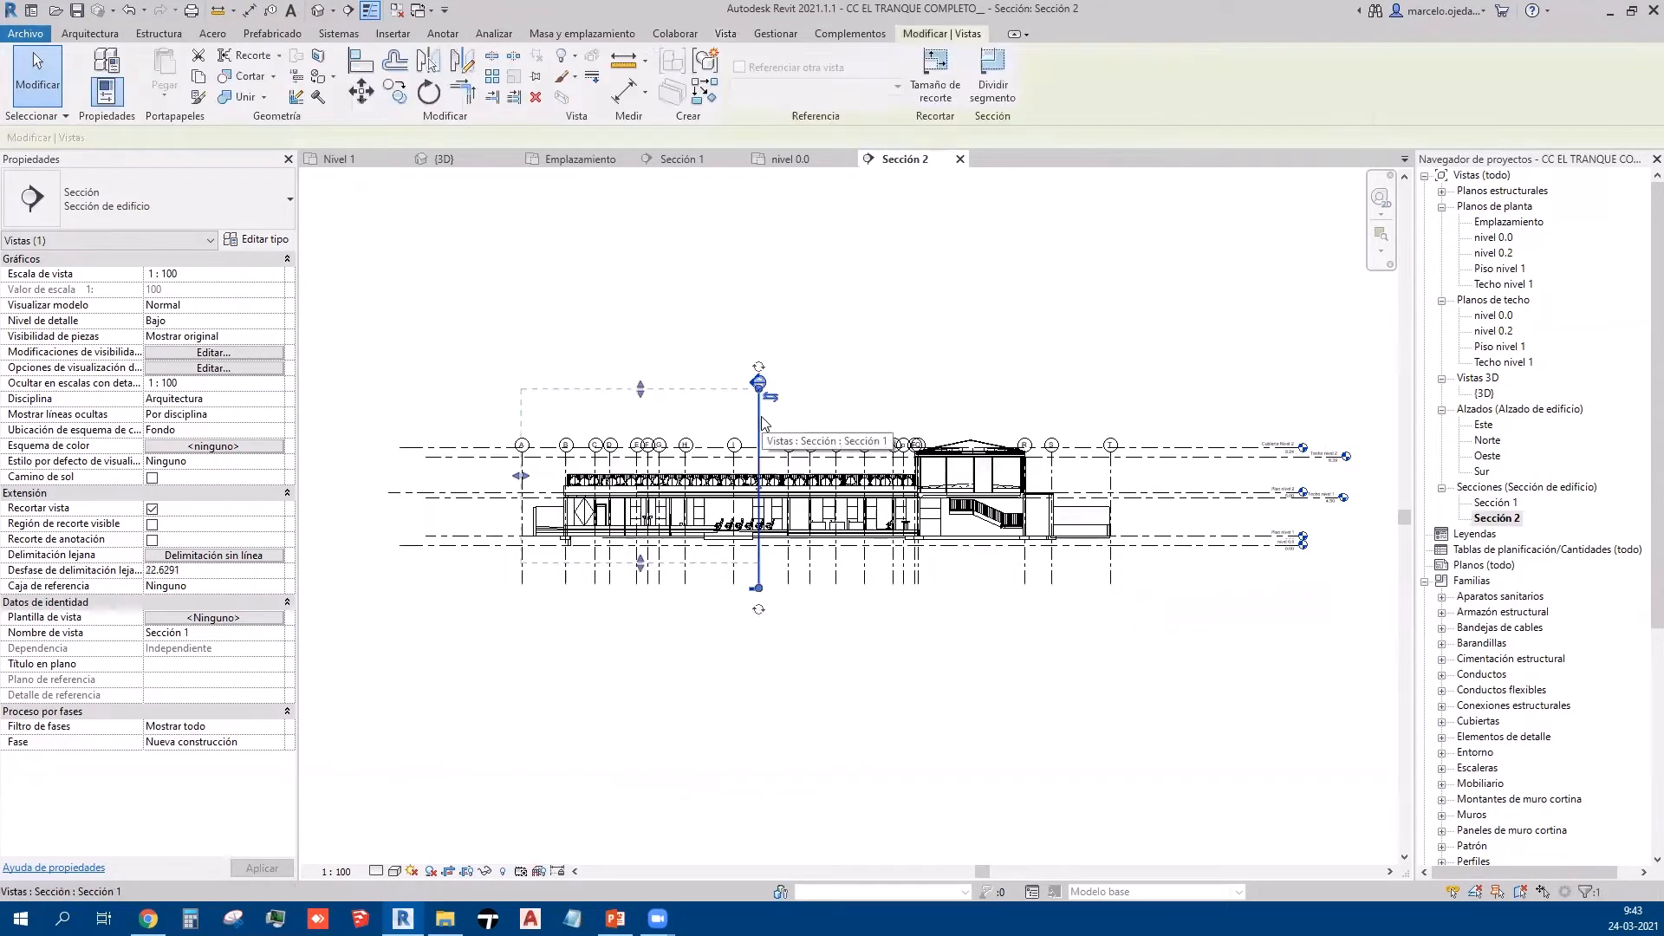
right_click(763, 422)
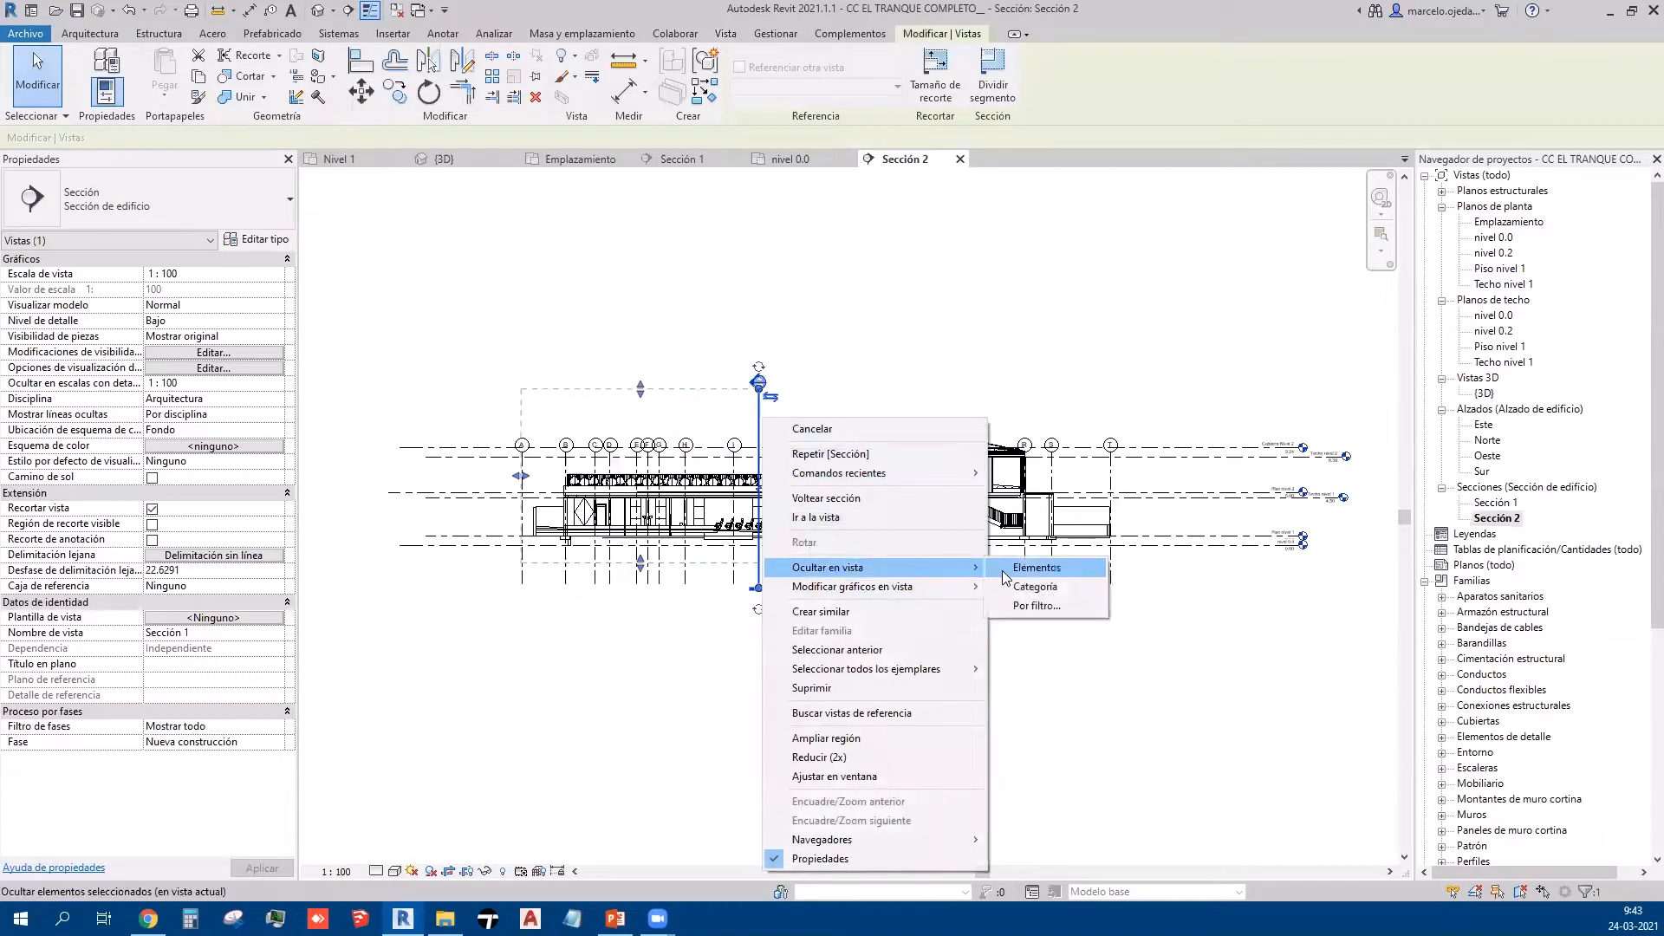
left_click(1003, 572)
Step: Inspect the linked upper floor and levels in Sección 2, and compare the view's graphics with the magenta-filled Sección 1
left_click(1201, 456)
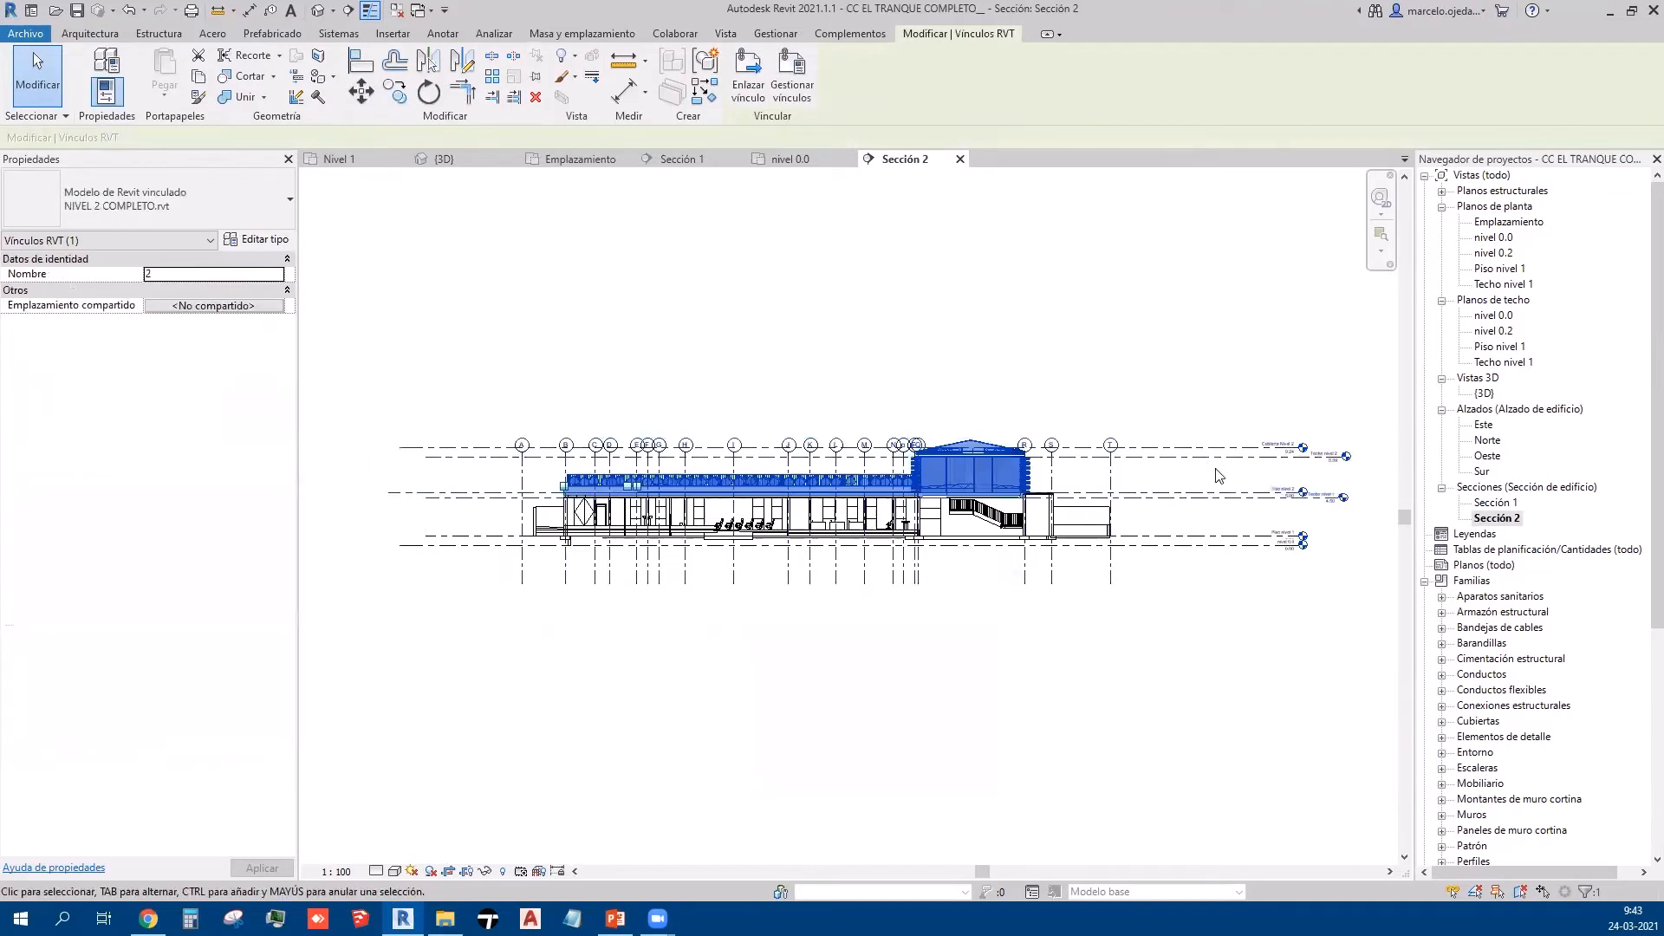
scroll(1219, 475, "up", 2)
left_click(722, 345)
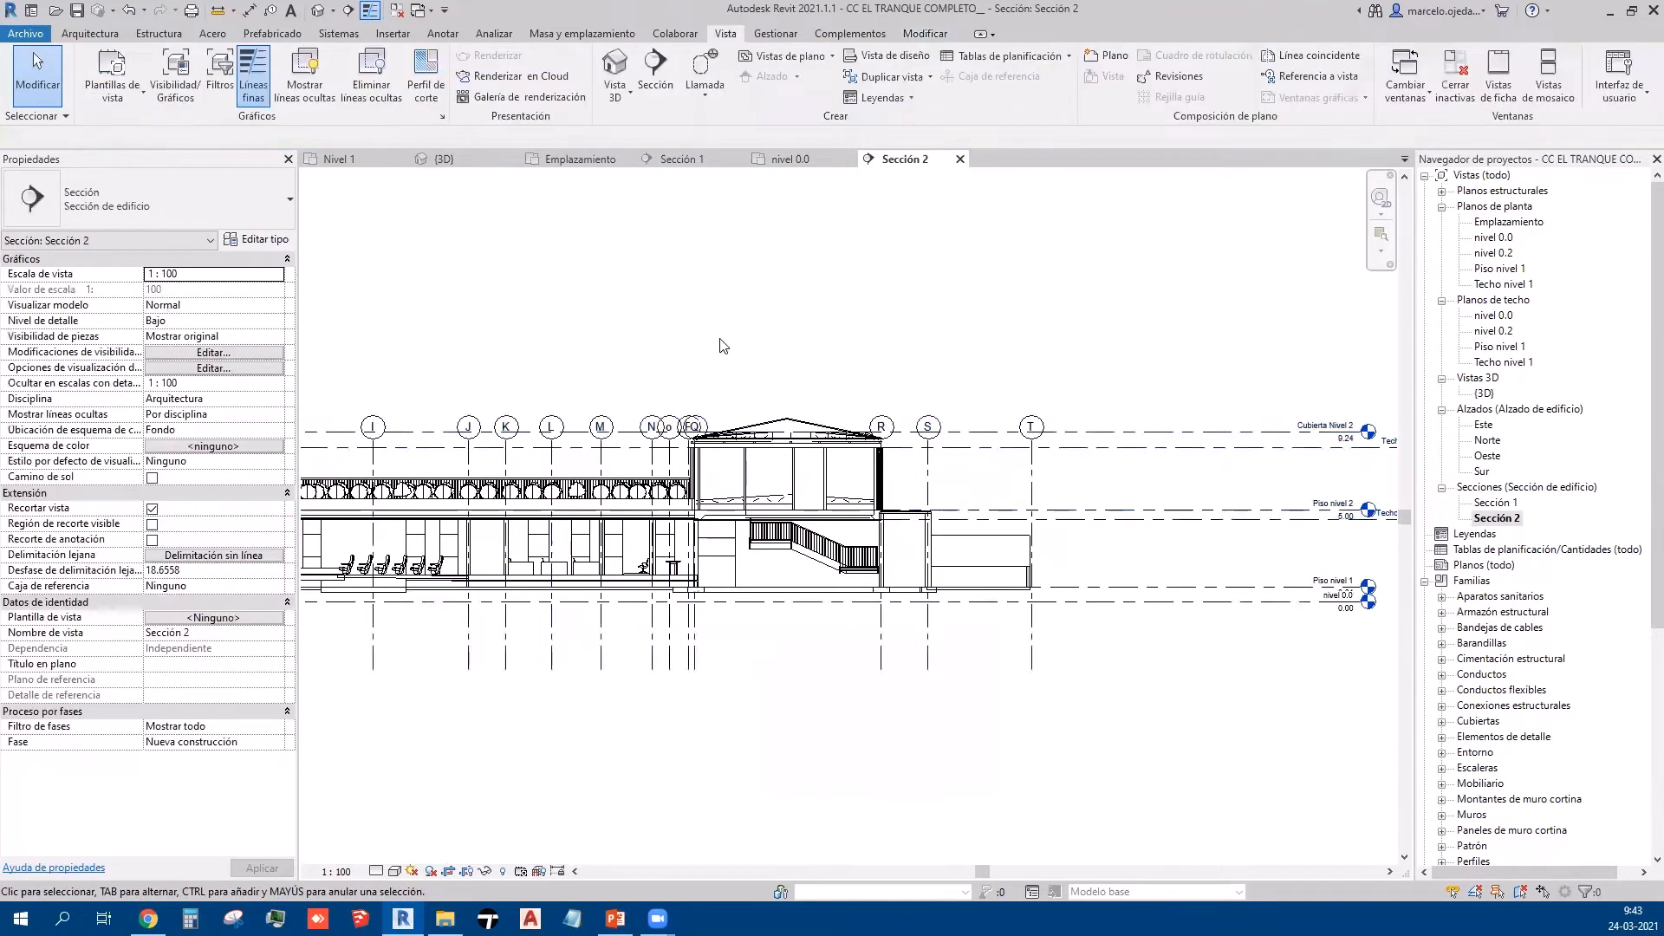
left_click(256, 239)
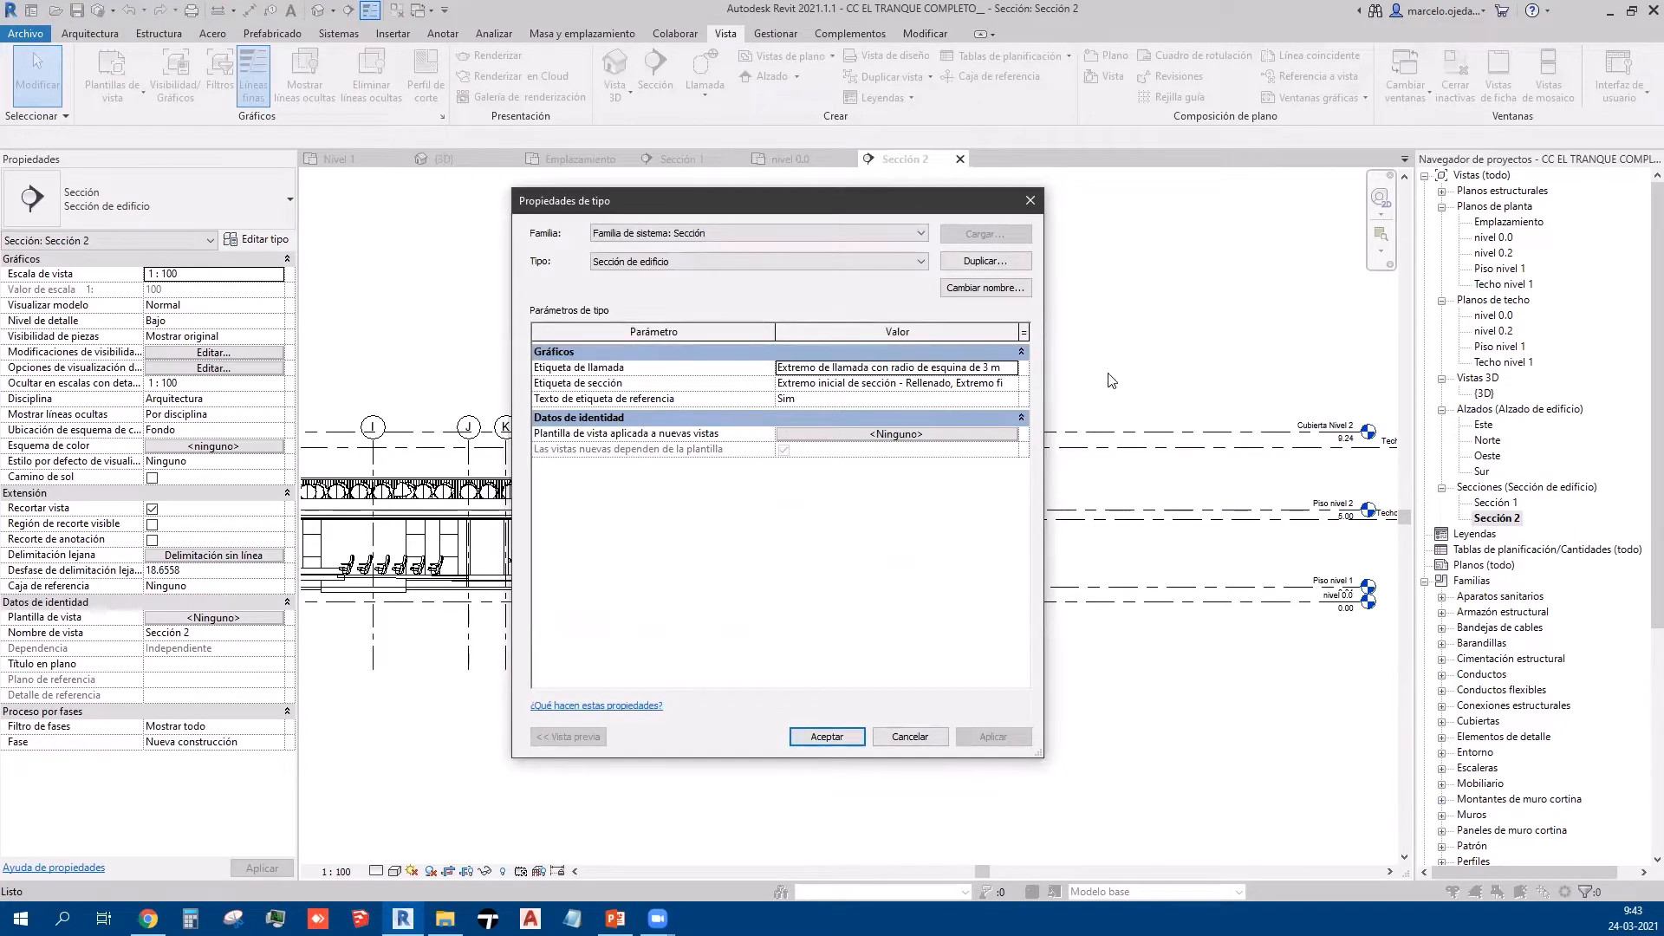
key("Escape")
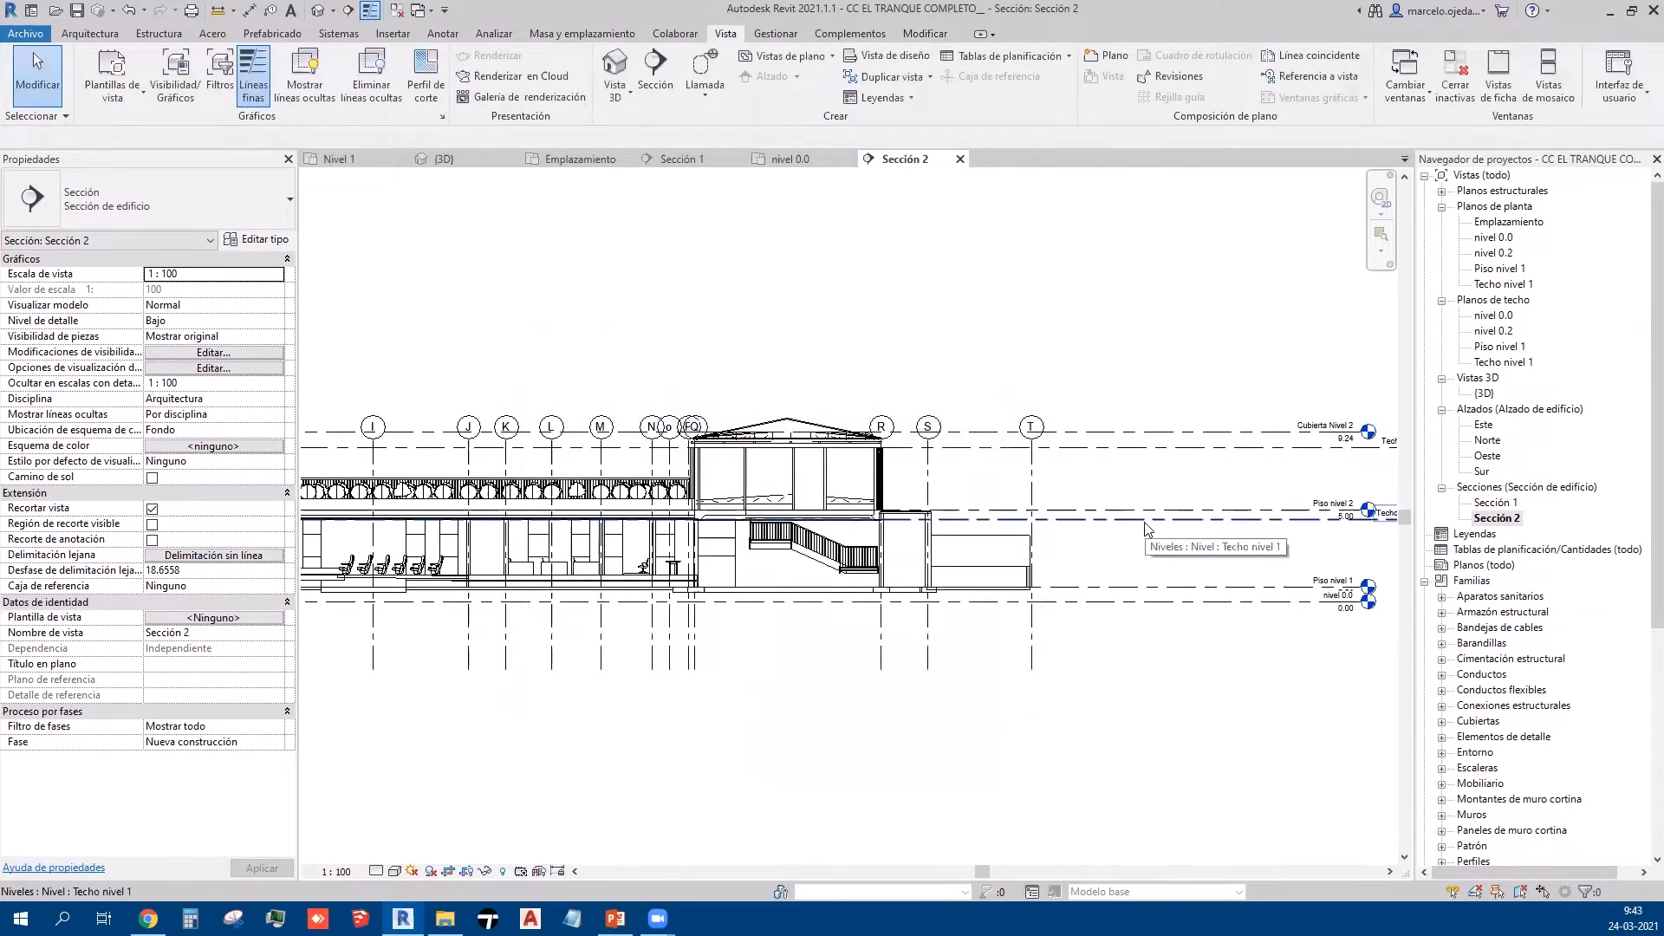
left_click(1223, 526)
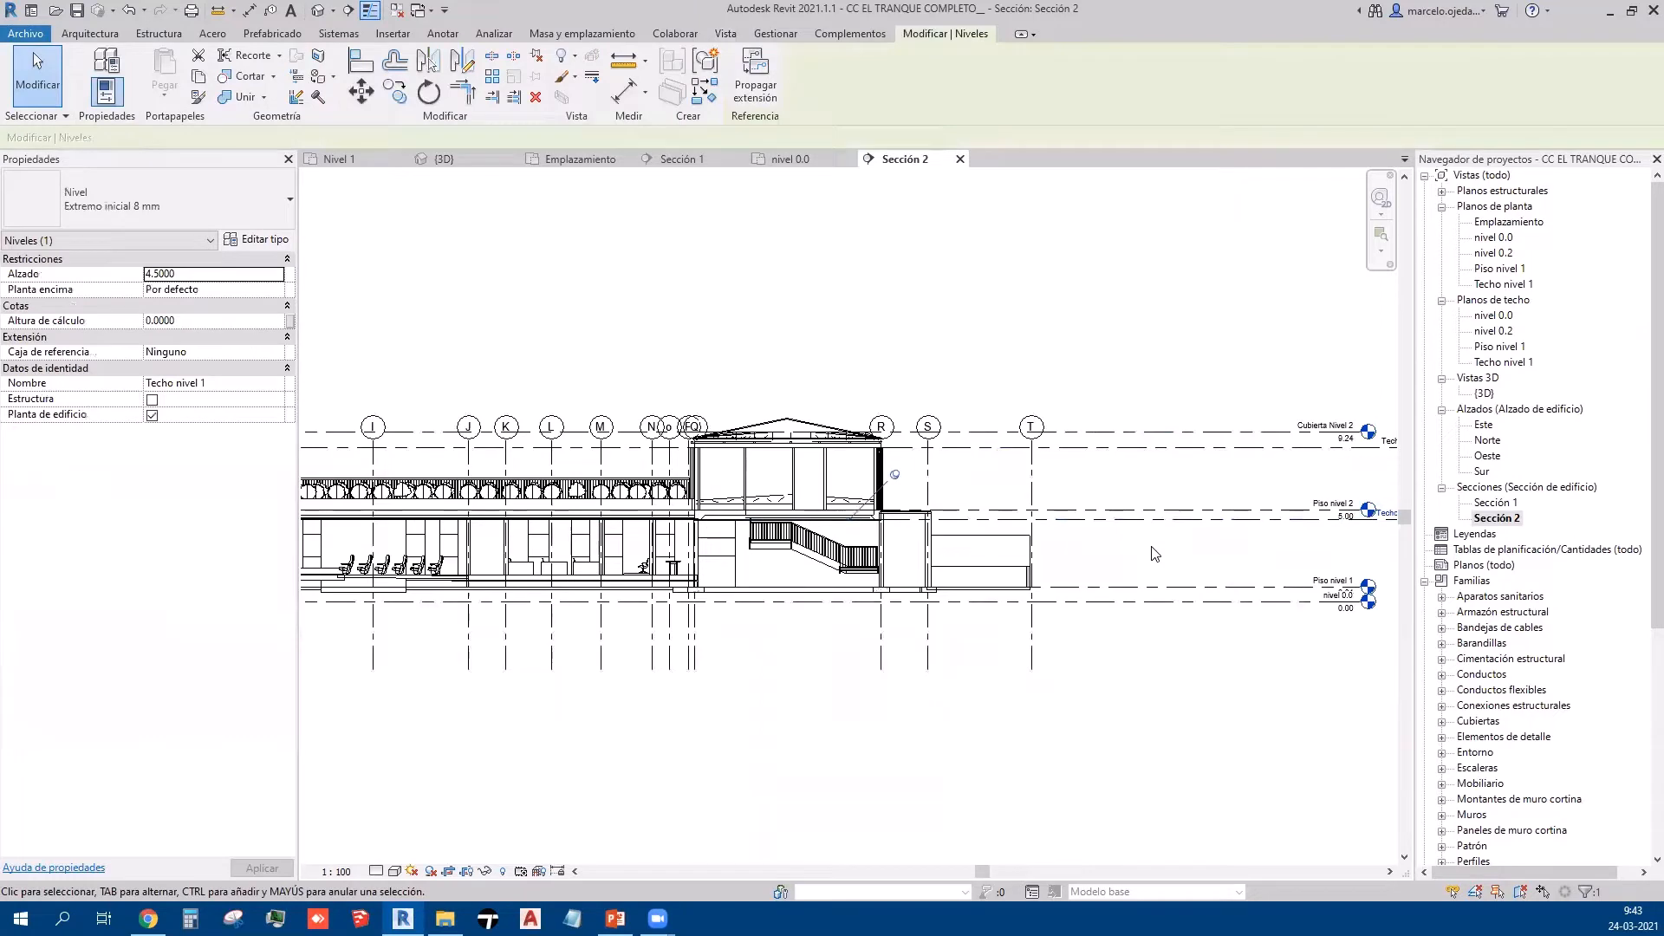
left_click(981, 356)
scroll(980, 354, "down", 1)
middle_click_drag(435, 567, 613, 596)
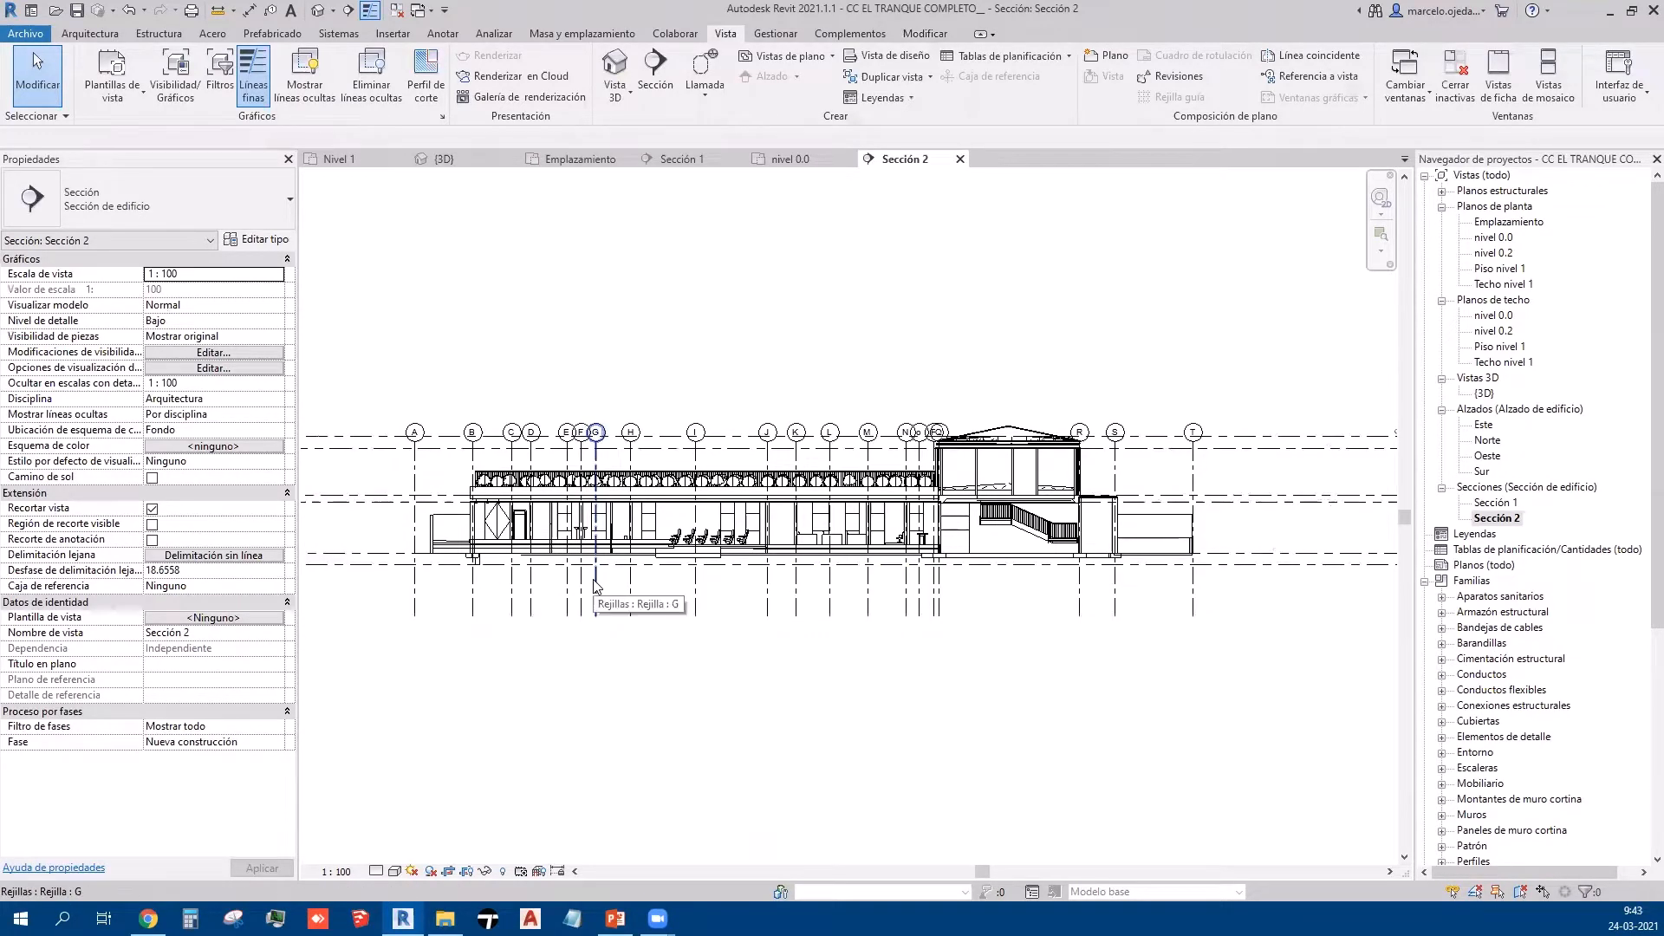
scroll(595, 587, "down", 2)
mouse_move(588, 691)
middle_mouse_down()
mouse_move(572, 698)
mouse_move(551, 663)
middle_mouse_up()
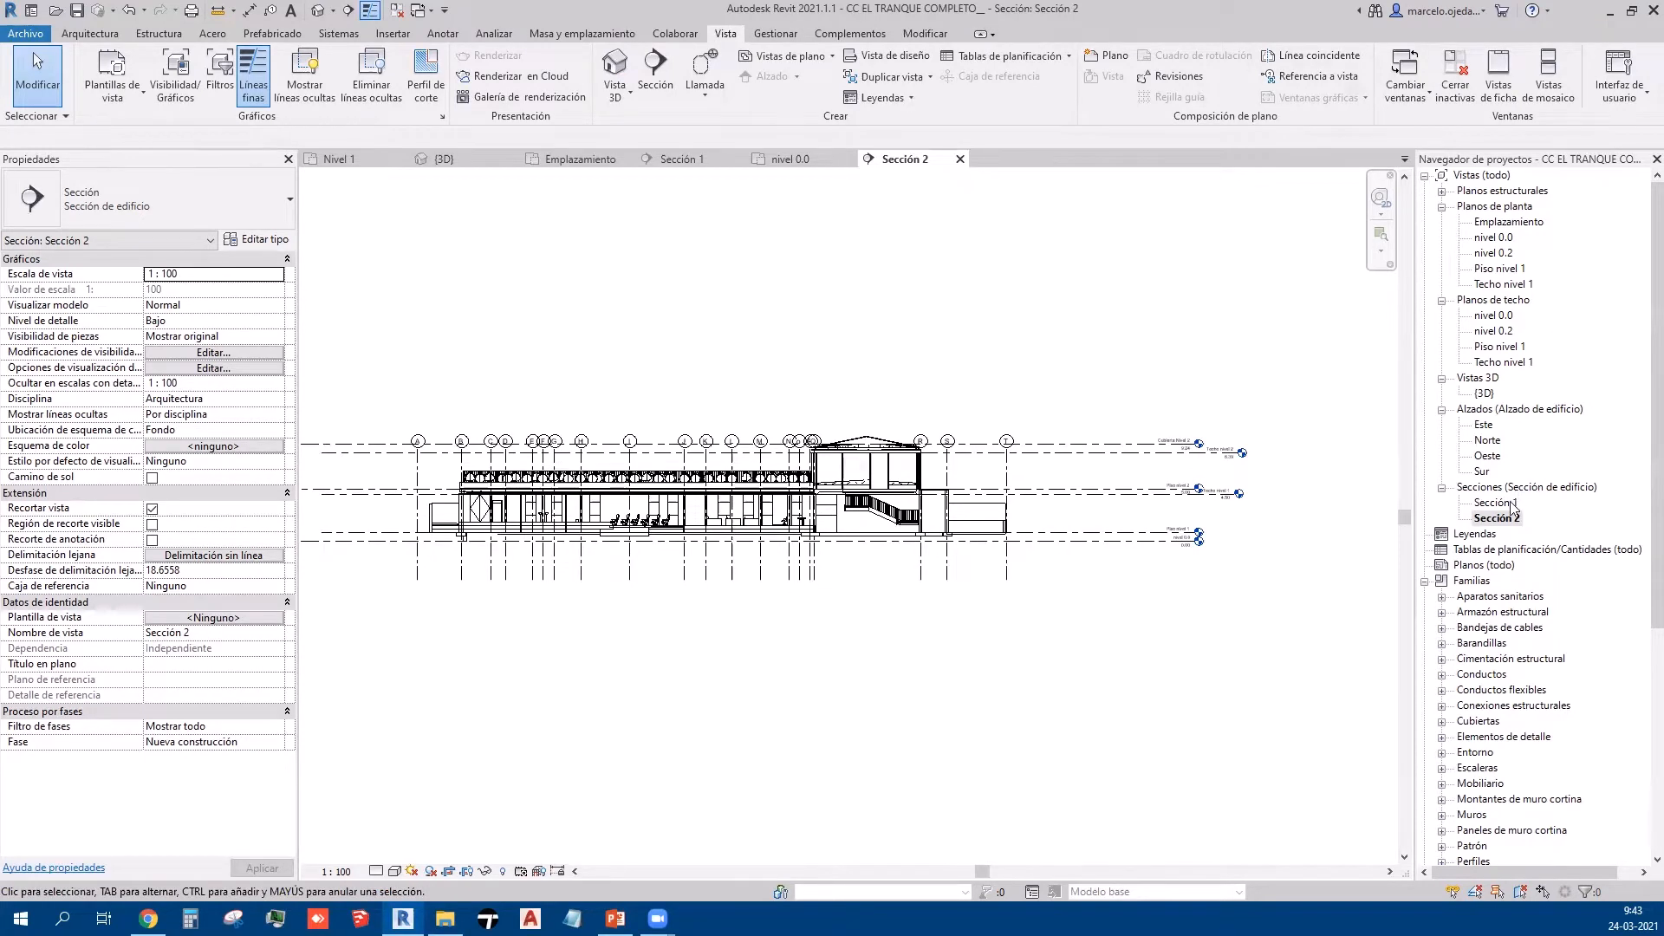
double_click(1510, 504)
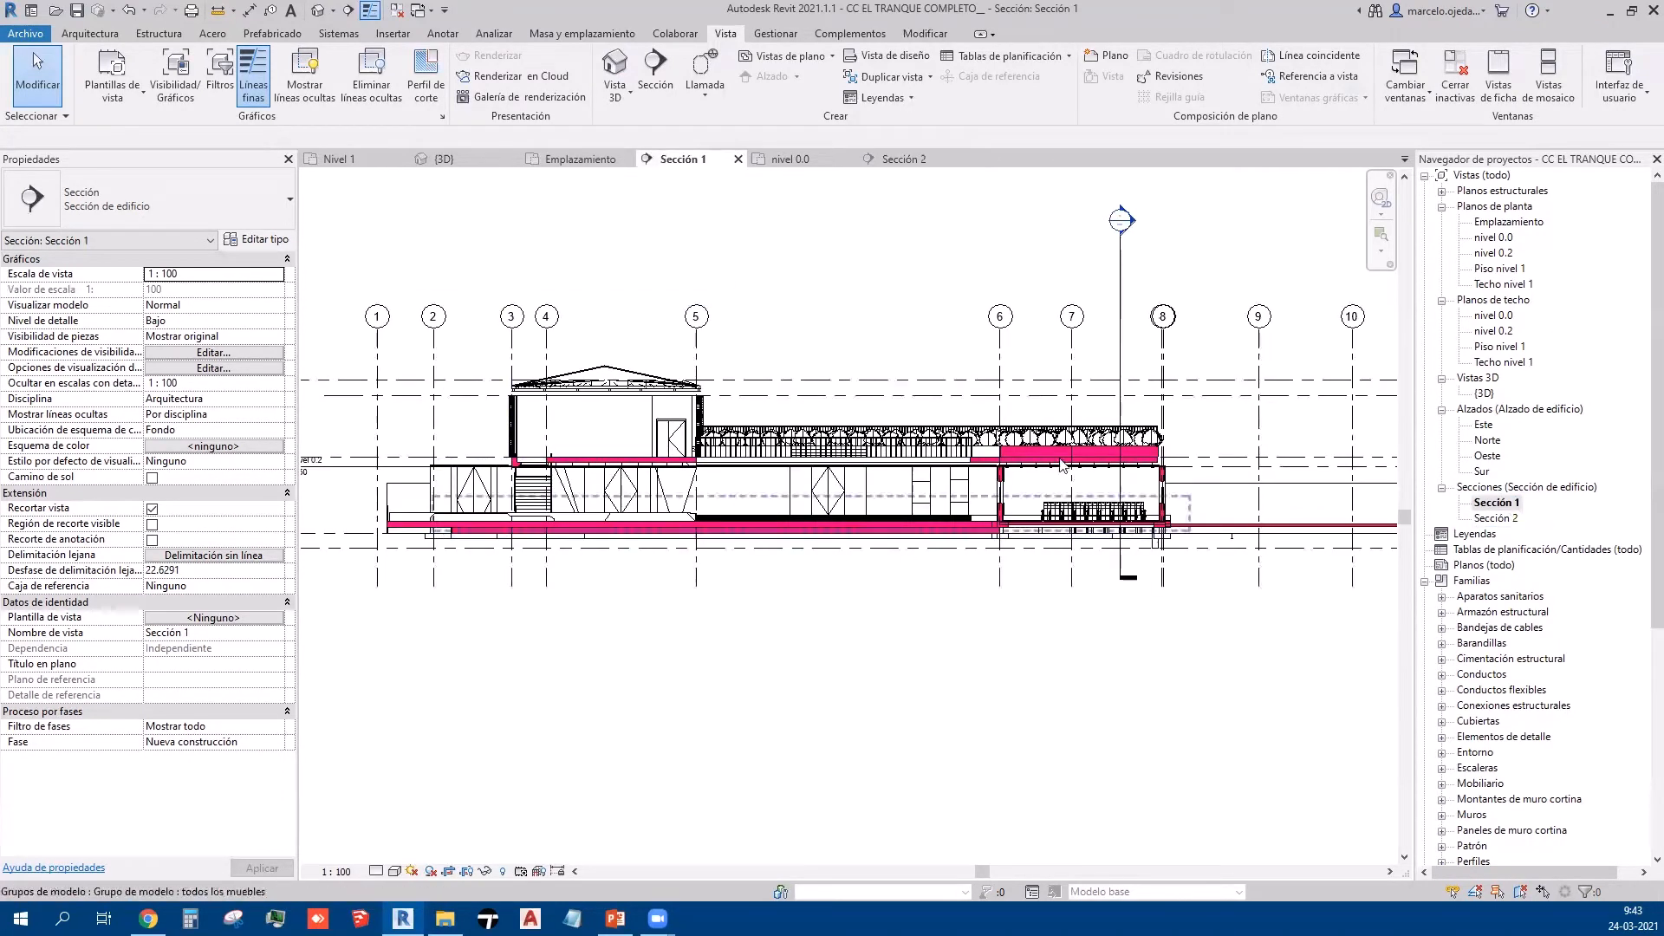
double_click(1495, 518)
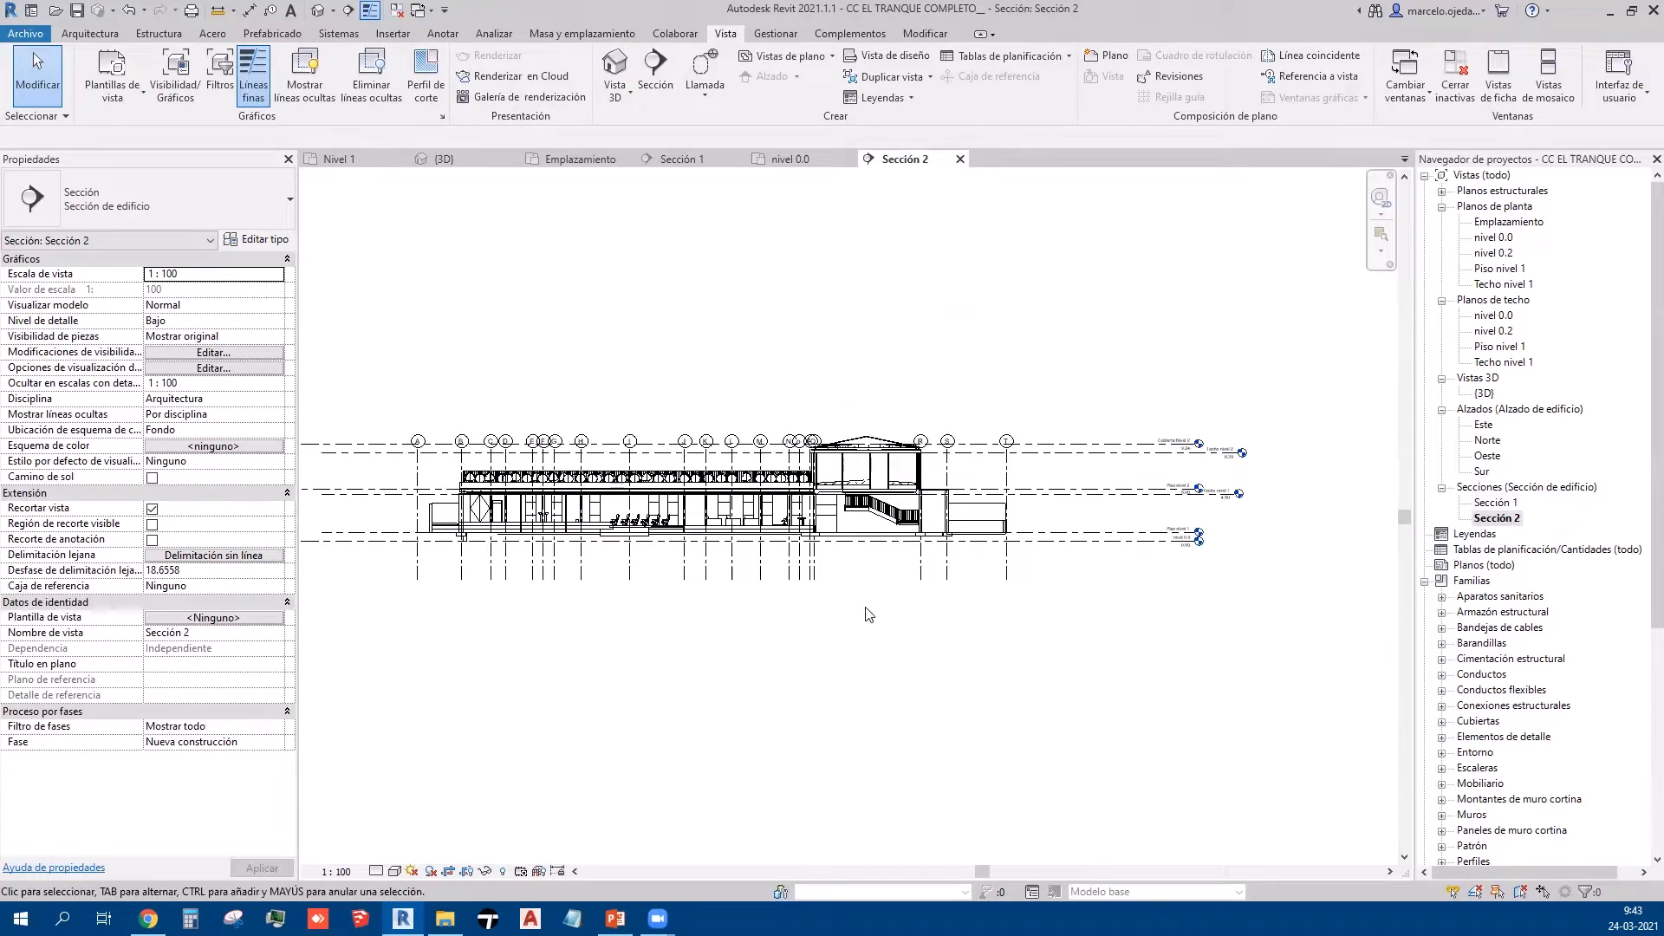
Step: Assign the "corte magenta" view template to Sección 2
scroll(572, 574, "up", 1)
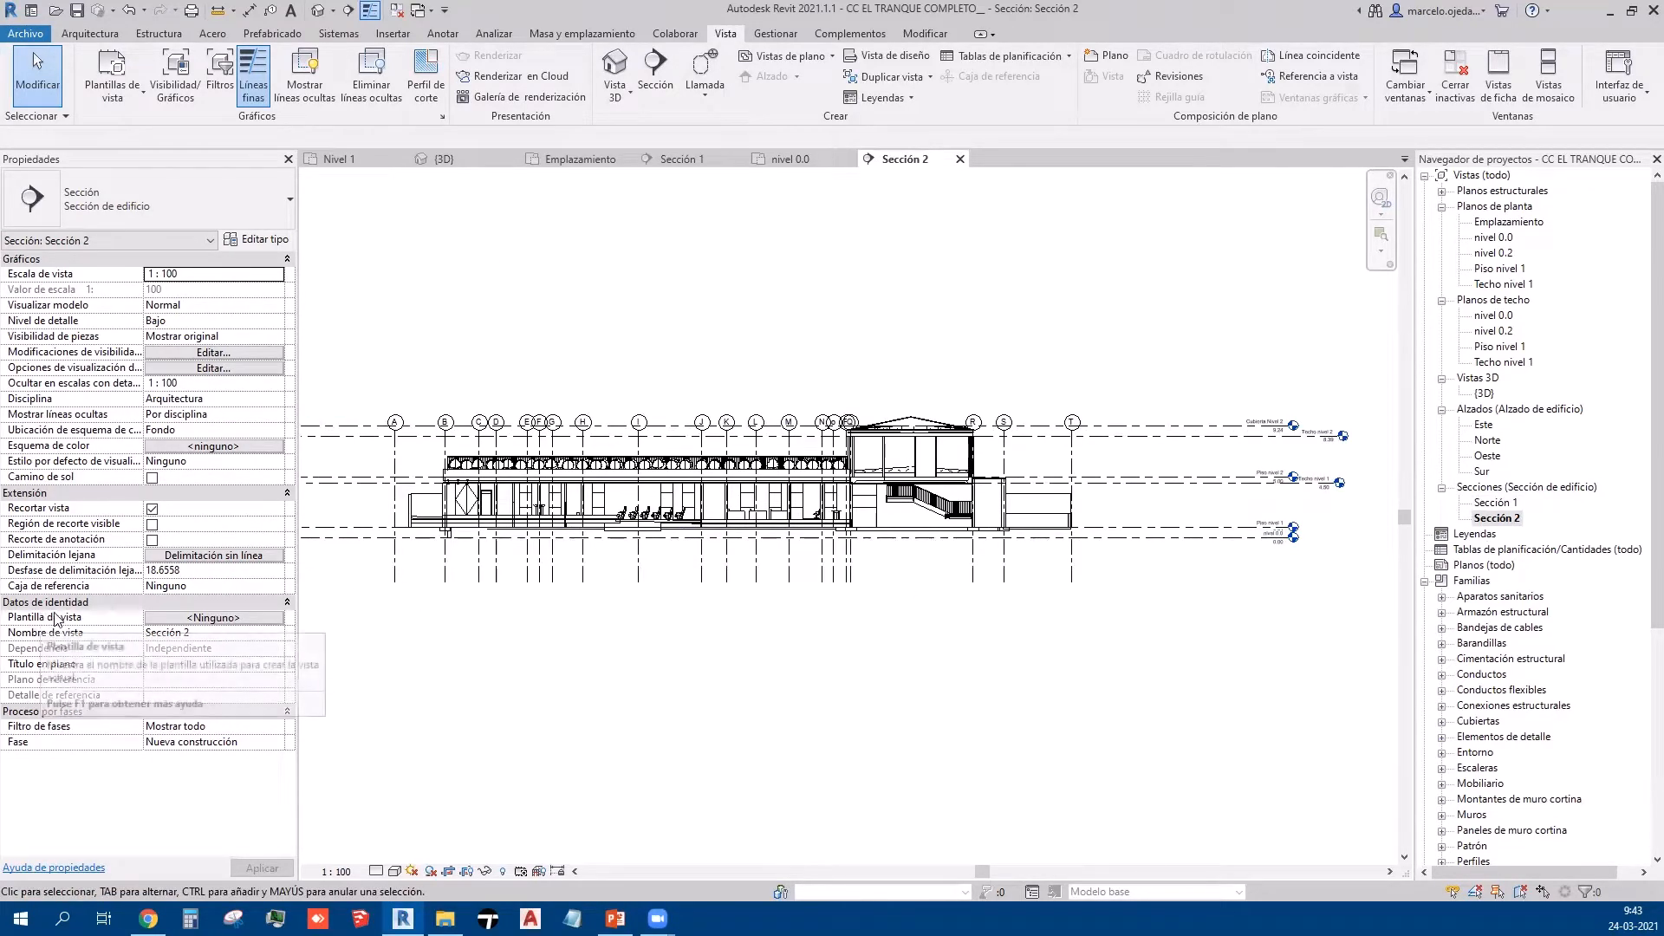
left_click(150, 618)
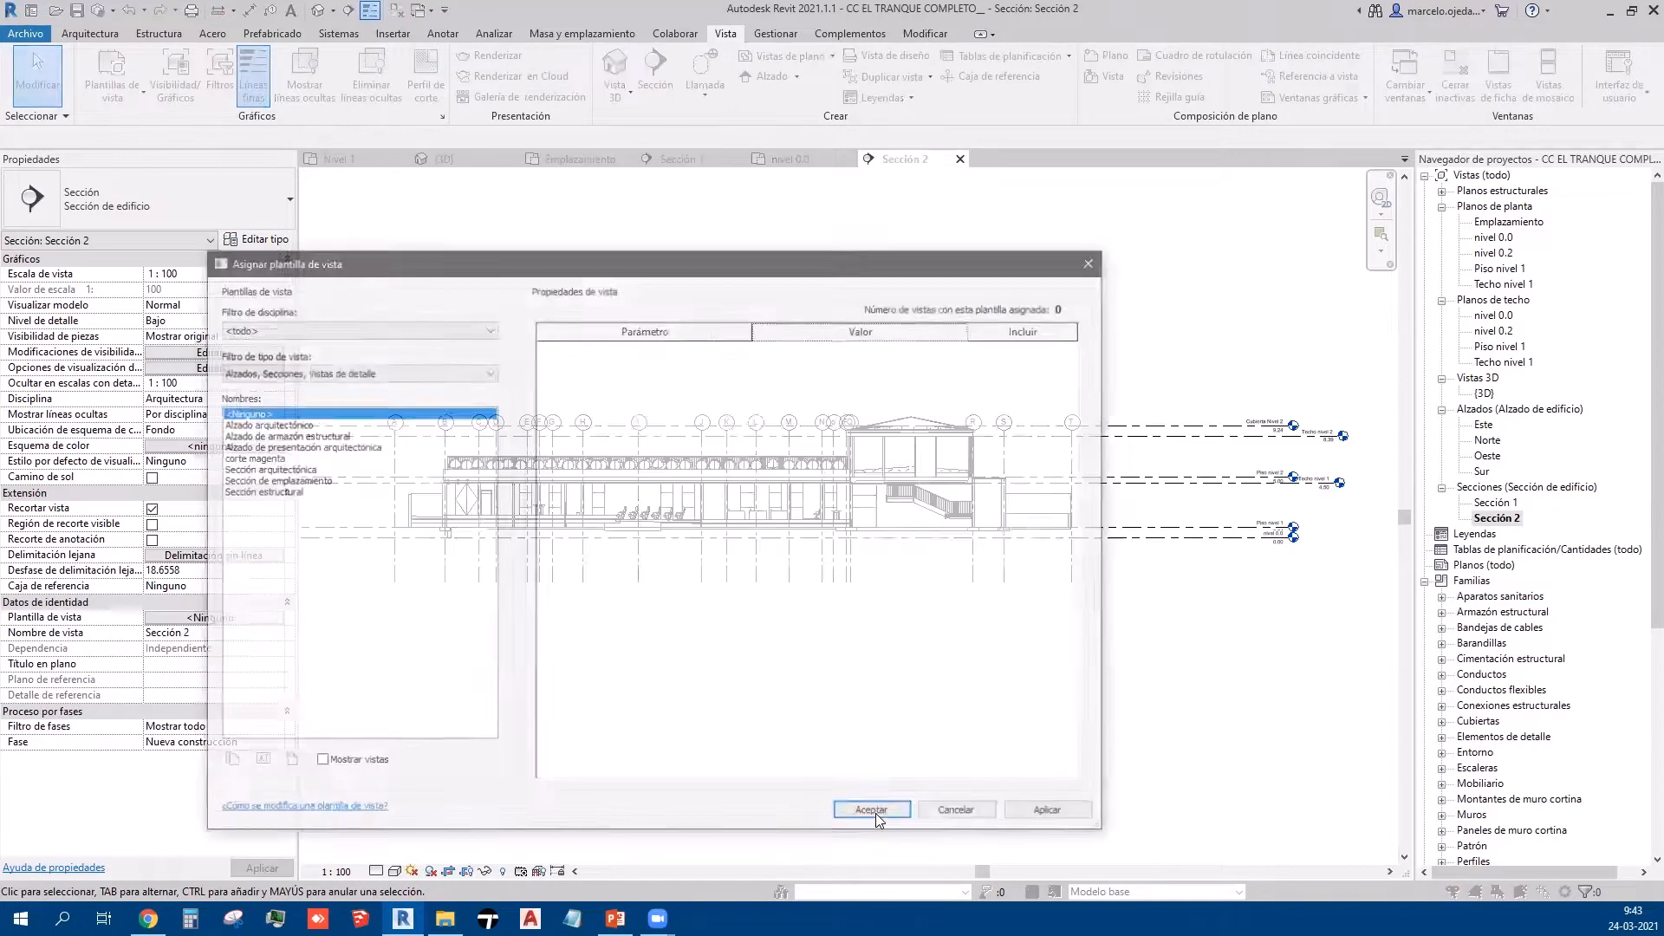
left_click(251, 457)
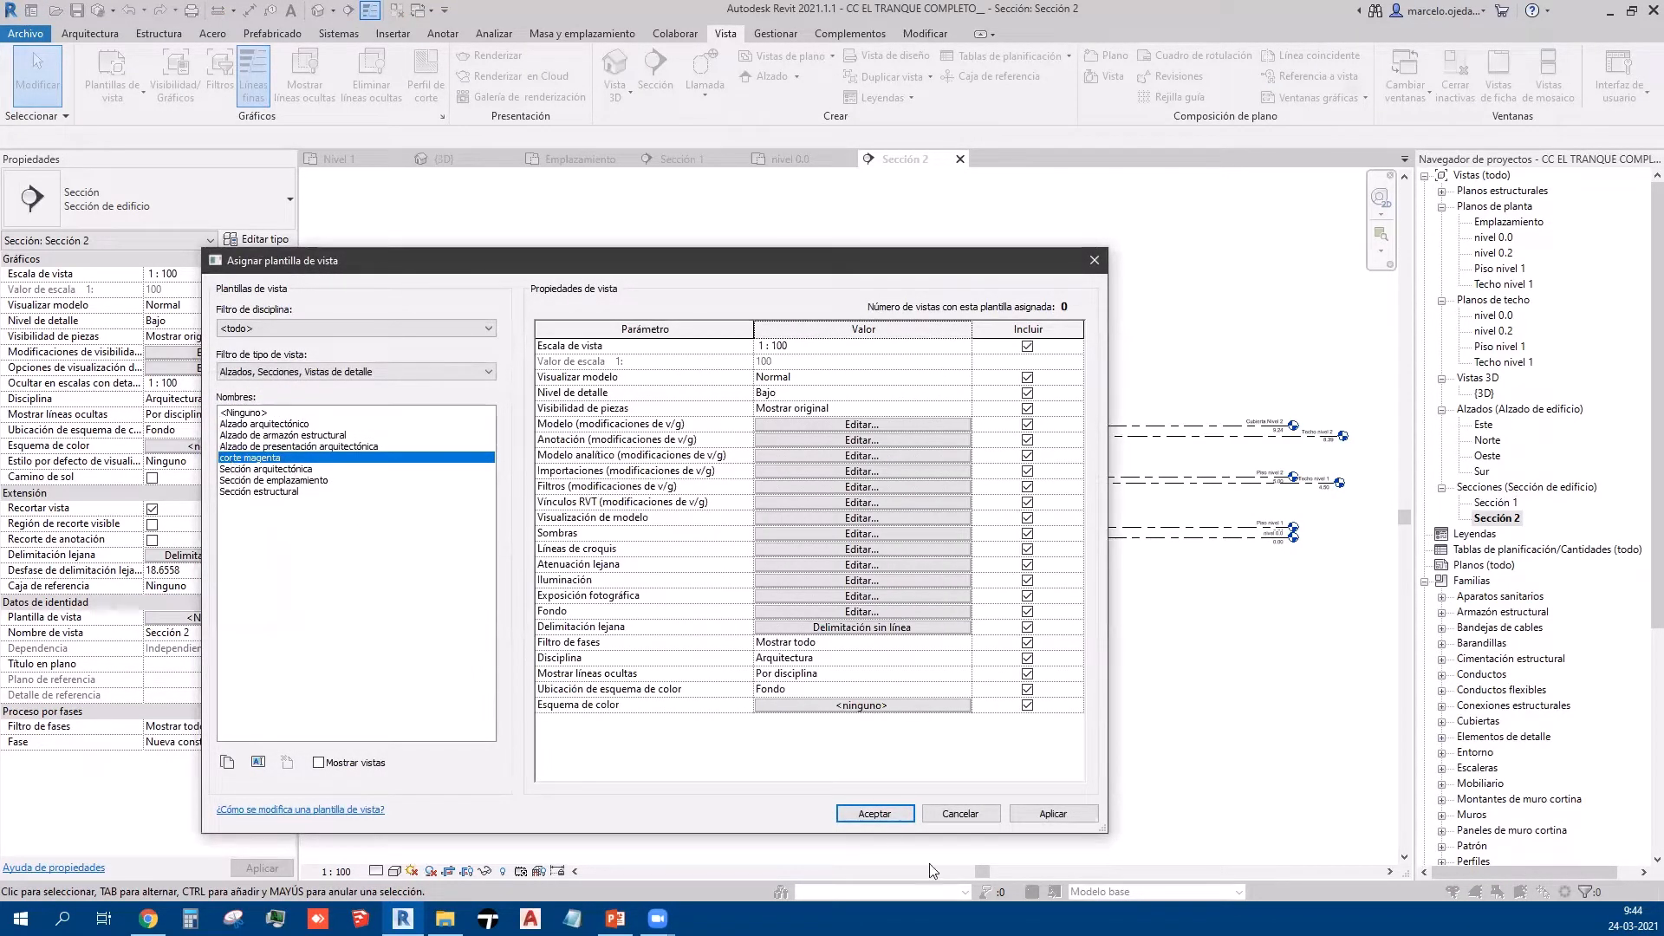
left_click(1049, 818)
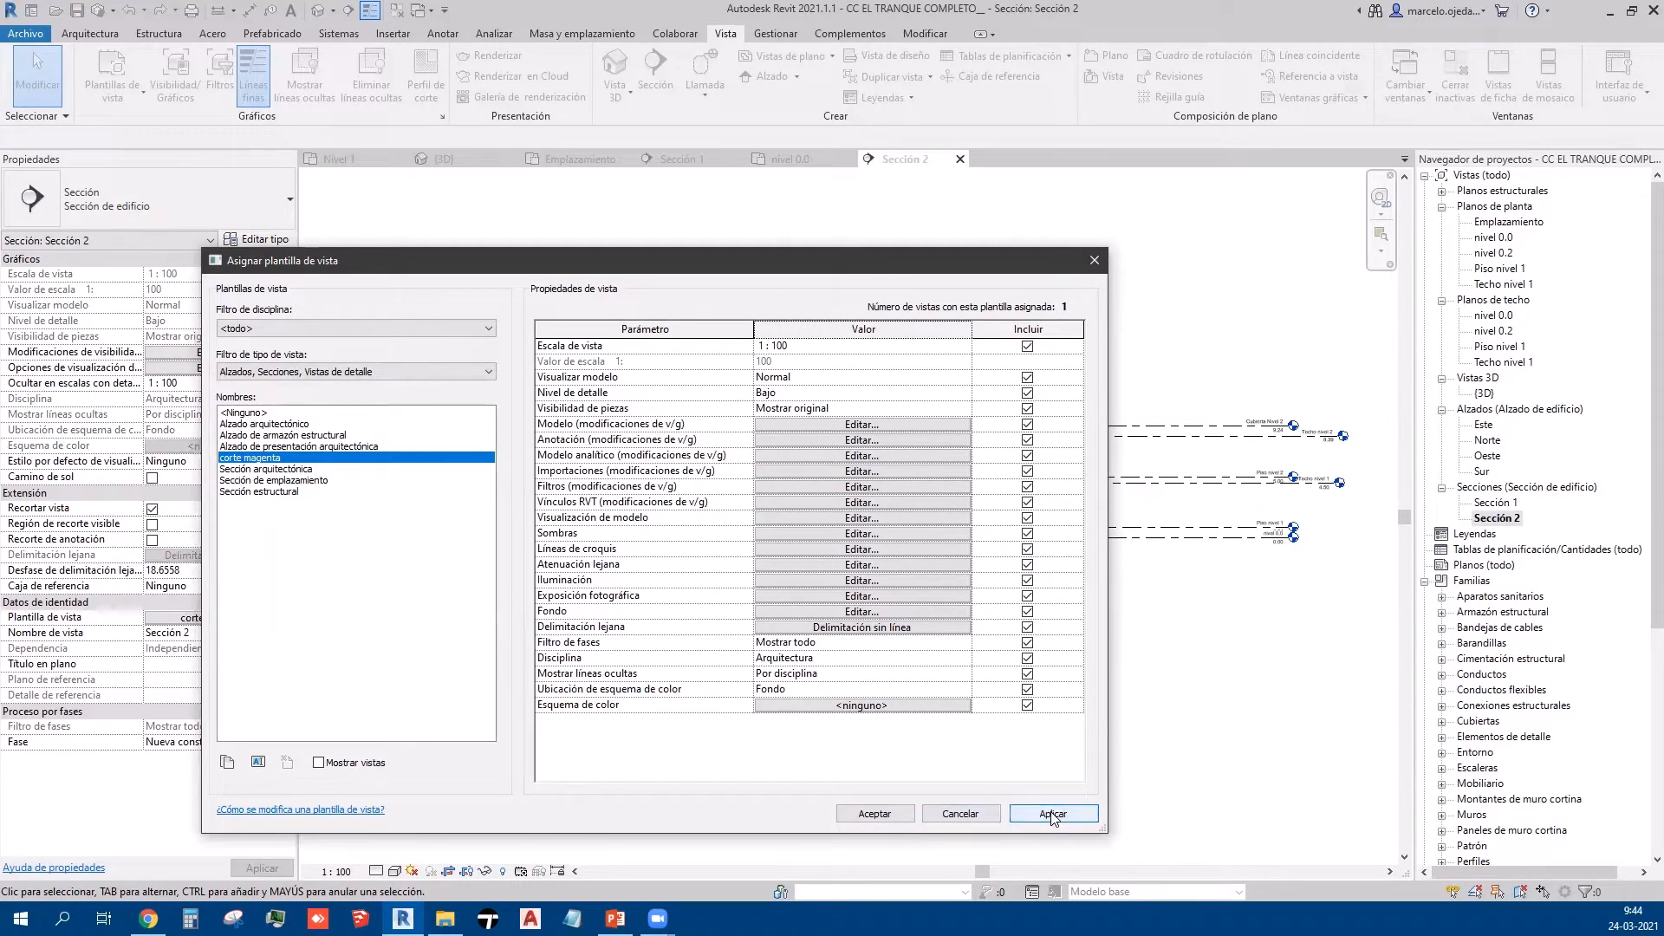
left_click(901, 818)
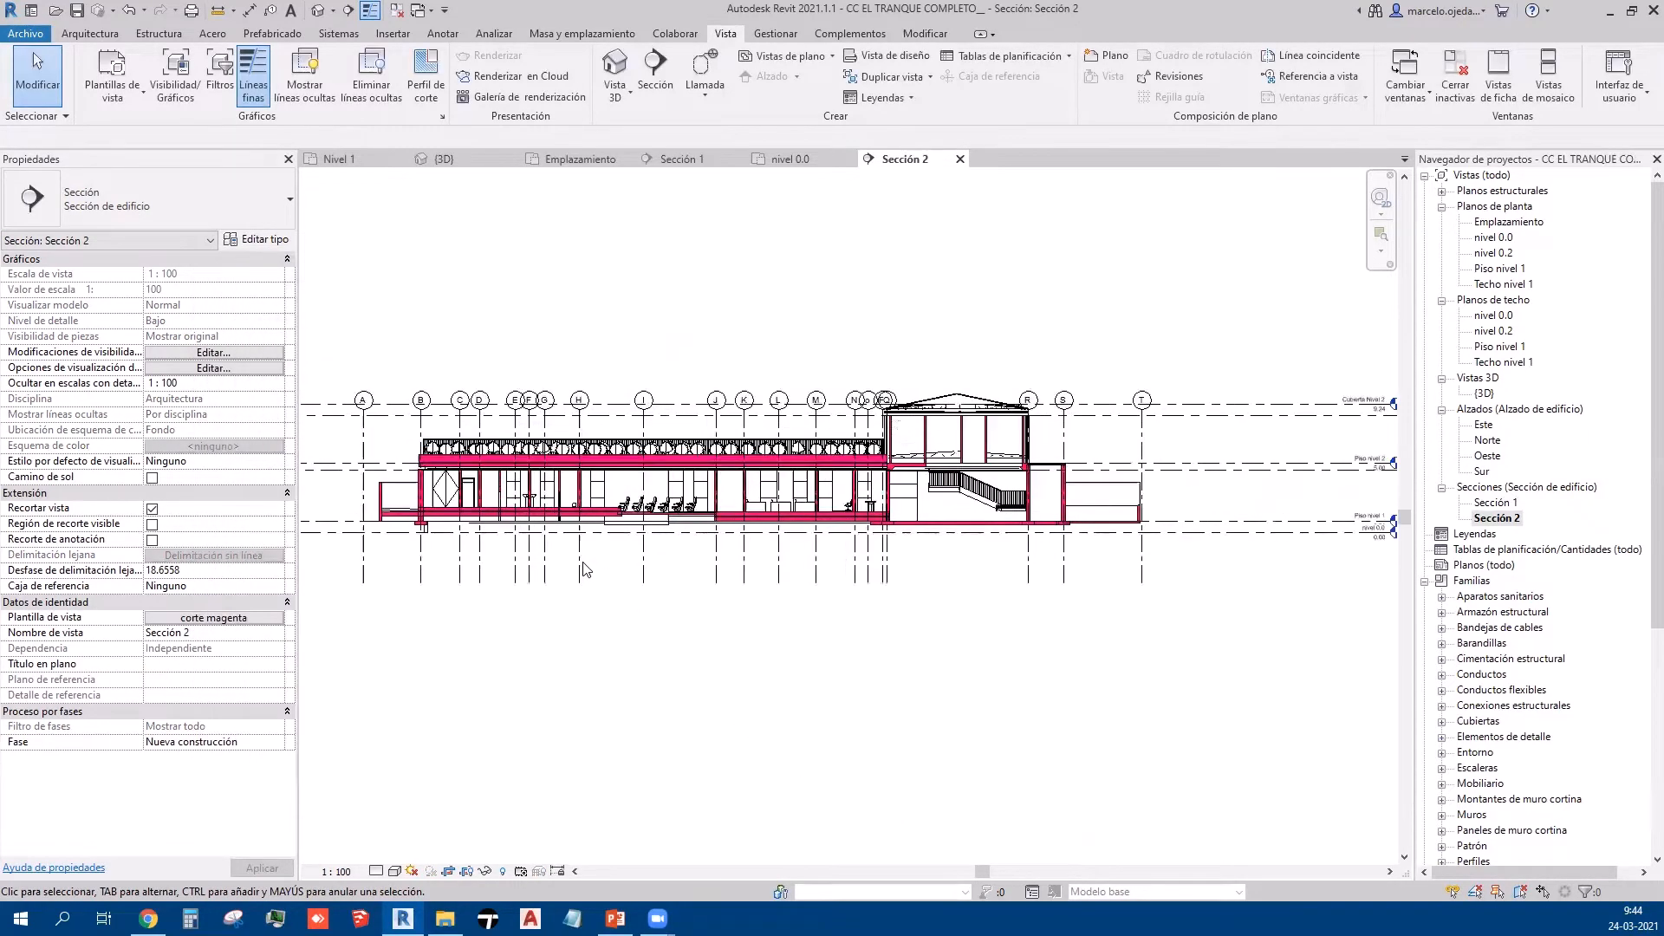
Step: Examine the cut slabs, walls, stair and roof along the whole length of Sección 2
scroll(895, 703, "up", 3)
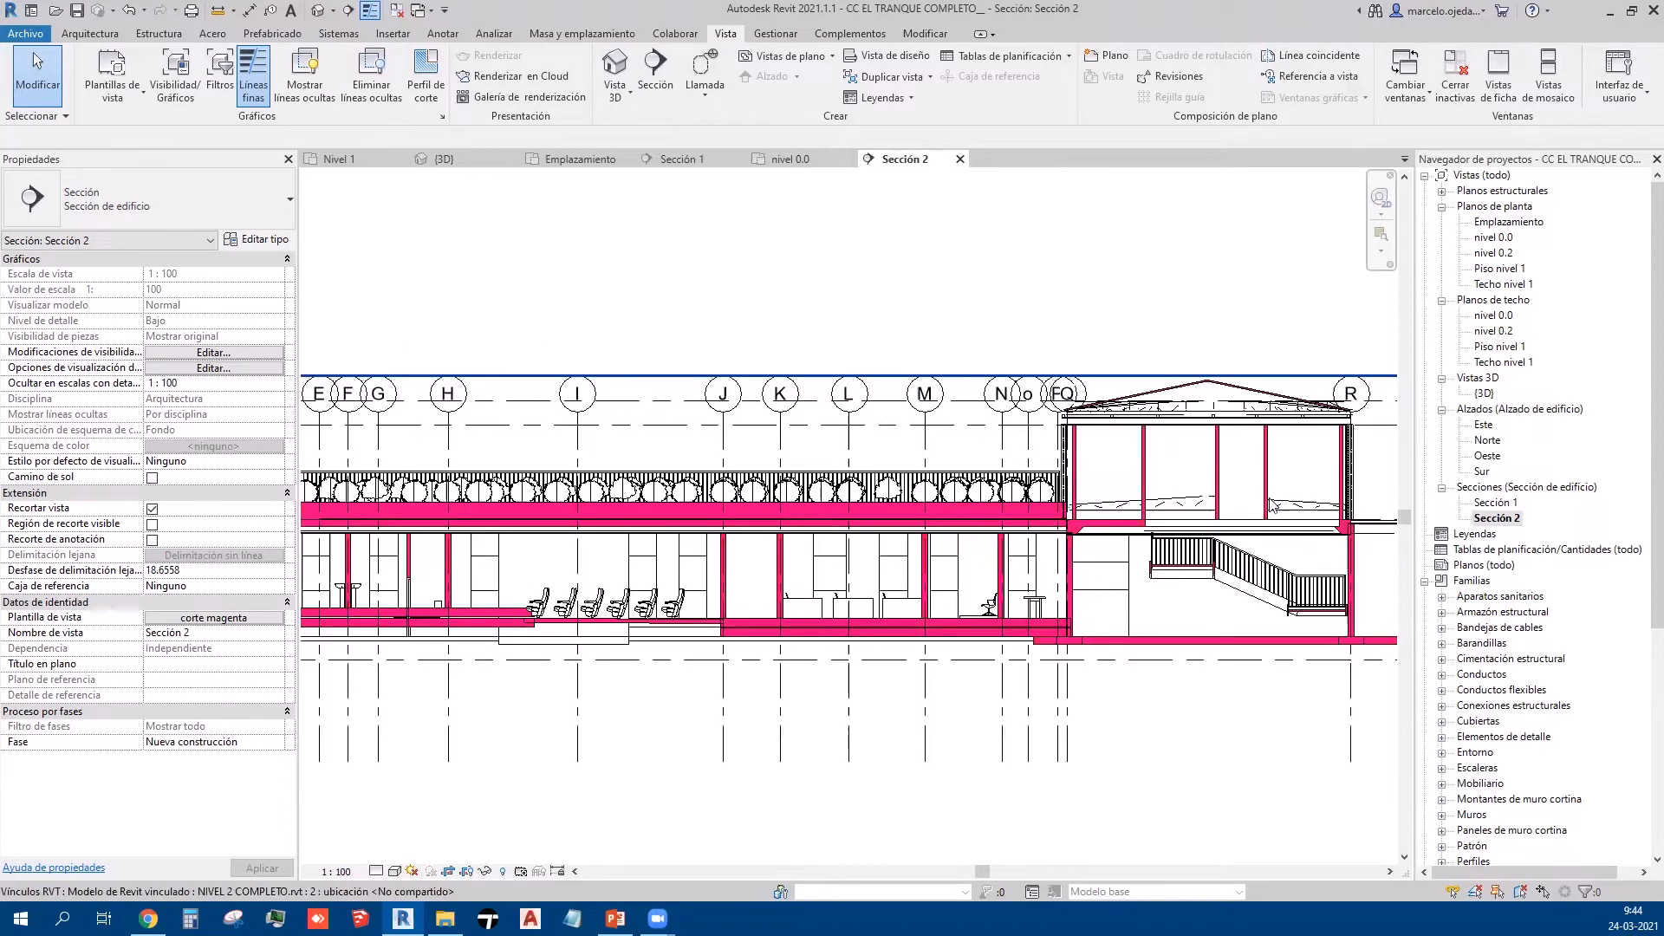
scroll(784, 520, "down", 2)
middle_click_drag(1021, 681, 782, 596)
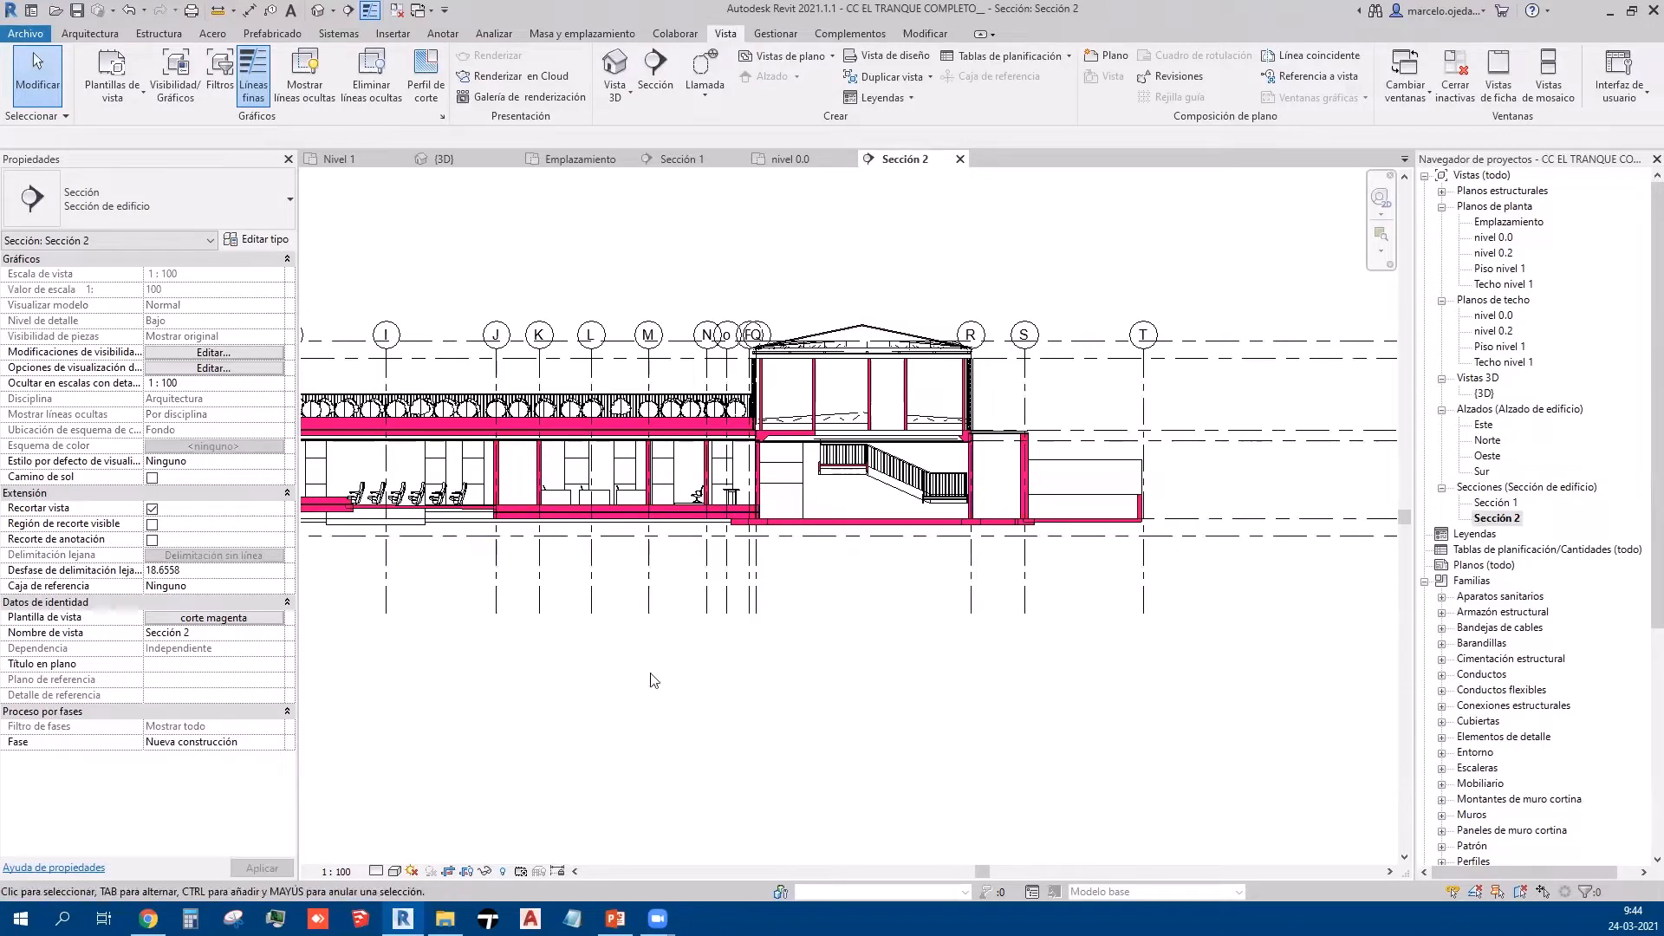
middle_click_drag(661, 679, 950, 679)
scroll(1174, 351, "up", 5)
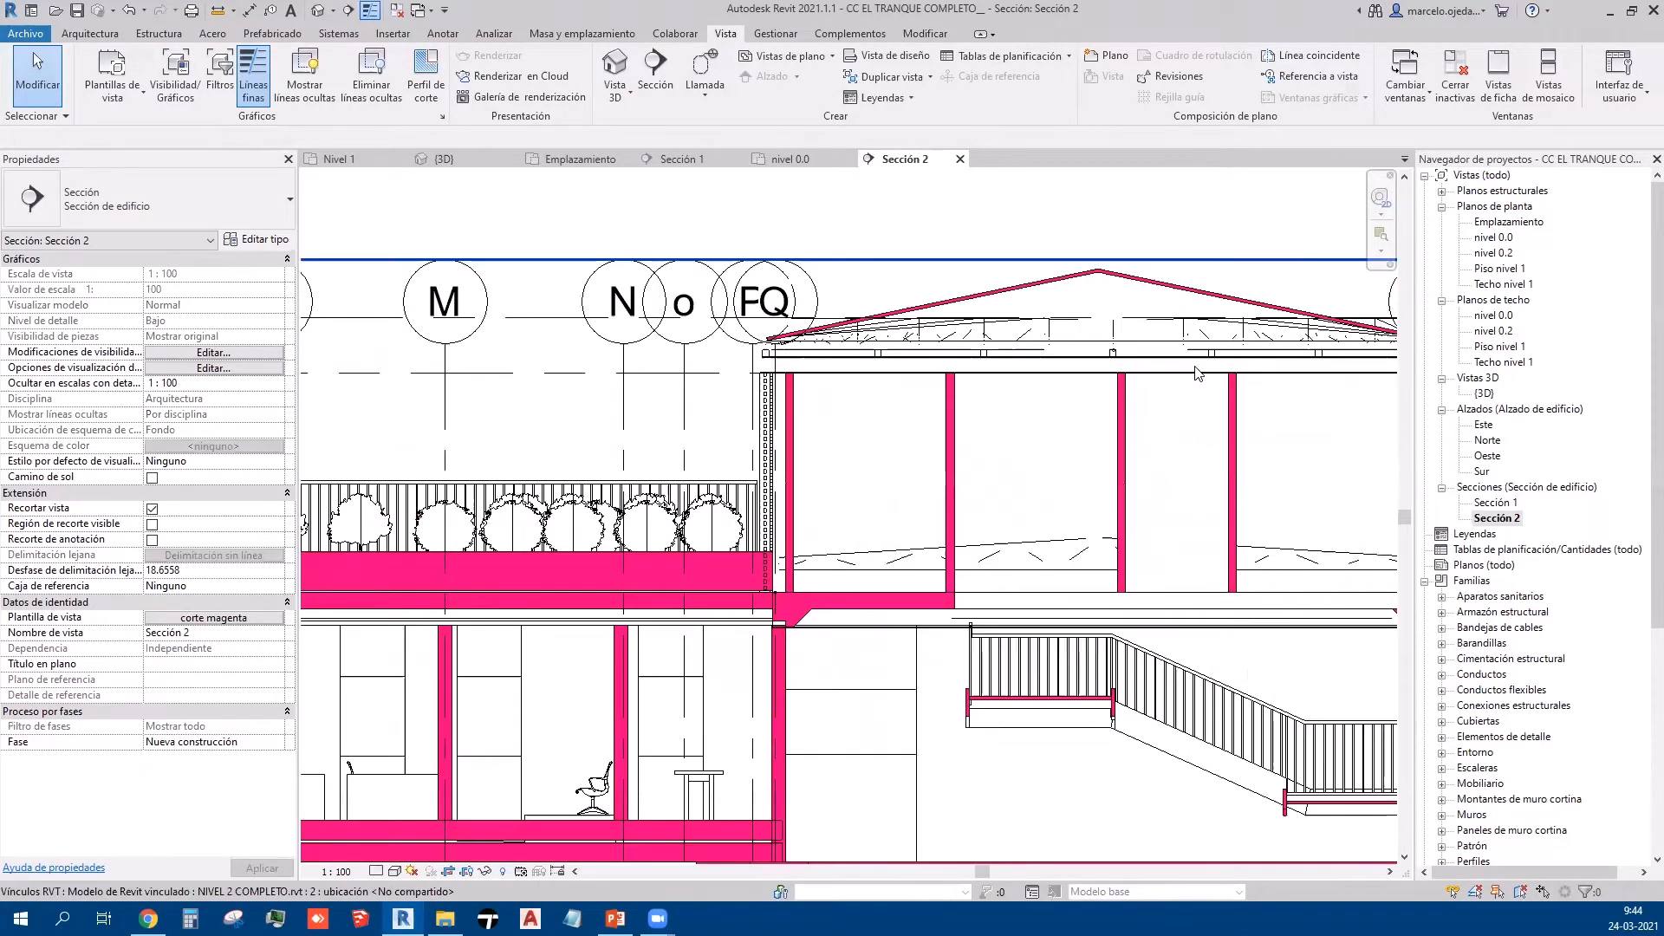
scroll(992, 481, "down", 5)
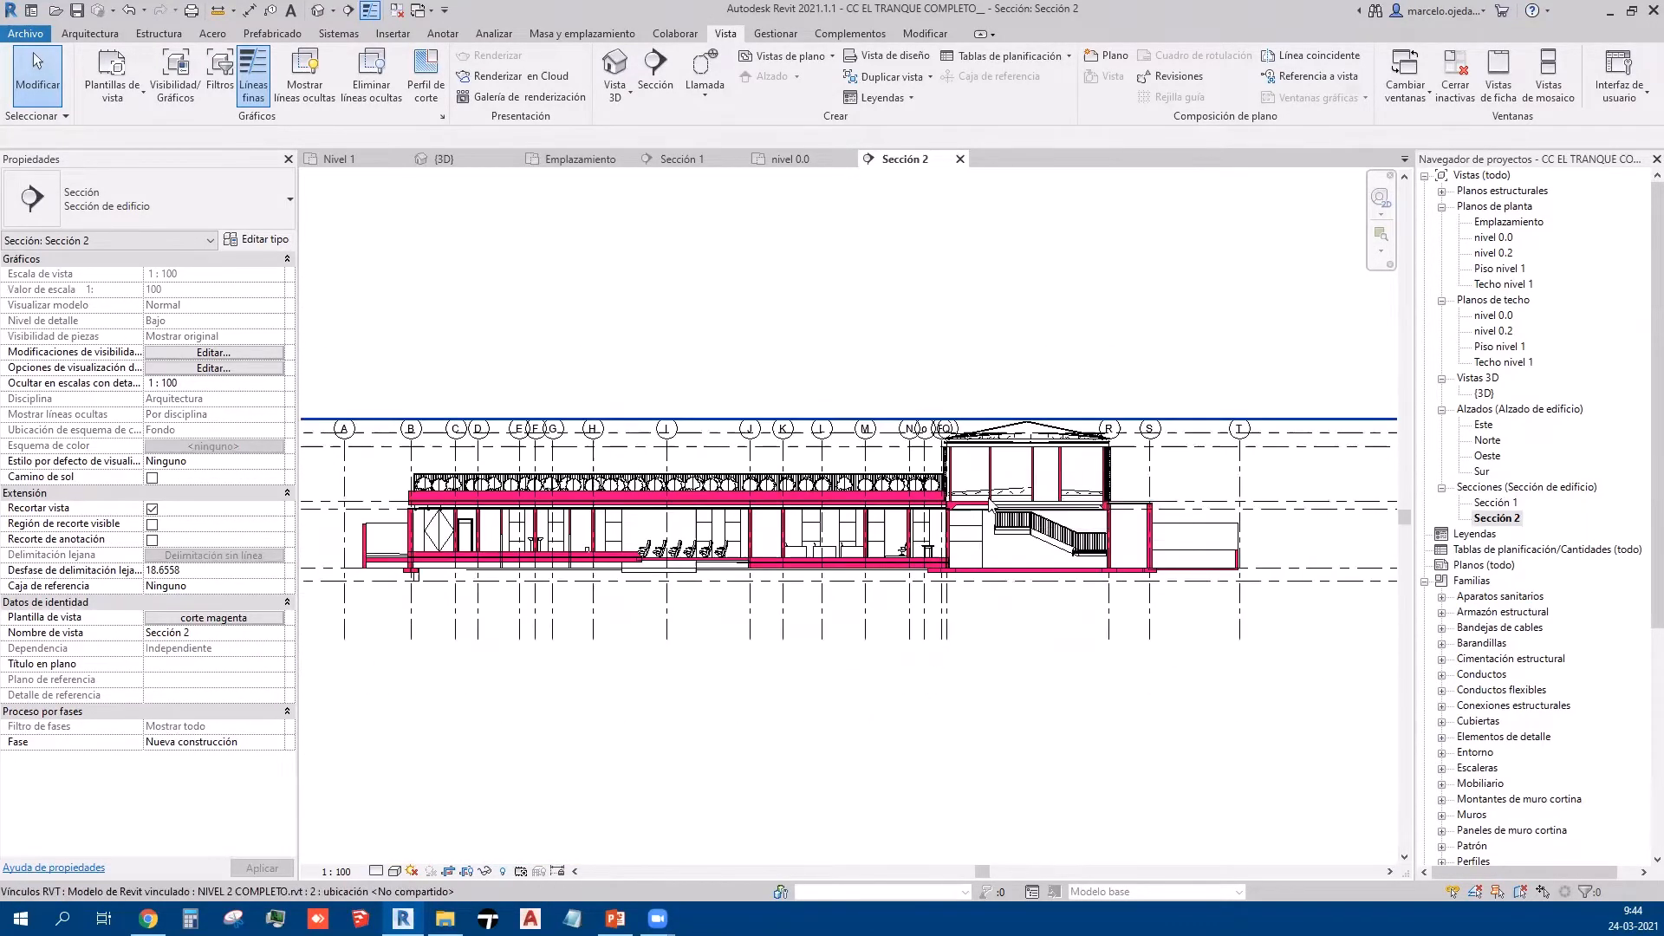
scroll(863, 581, "down", 3)
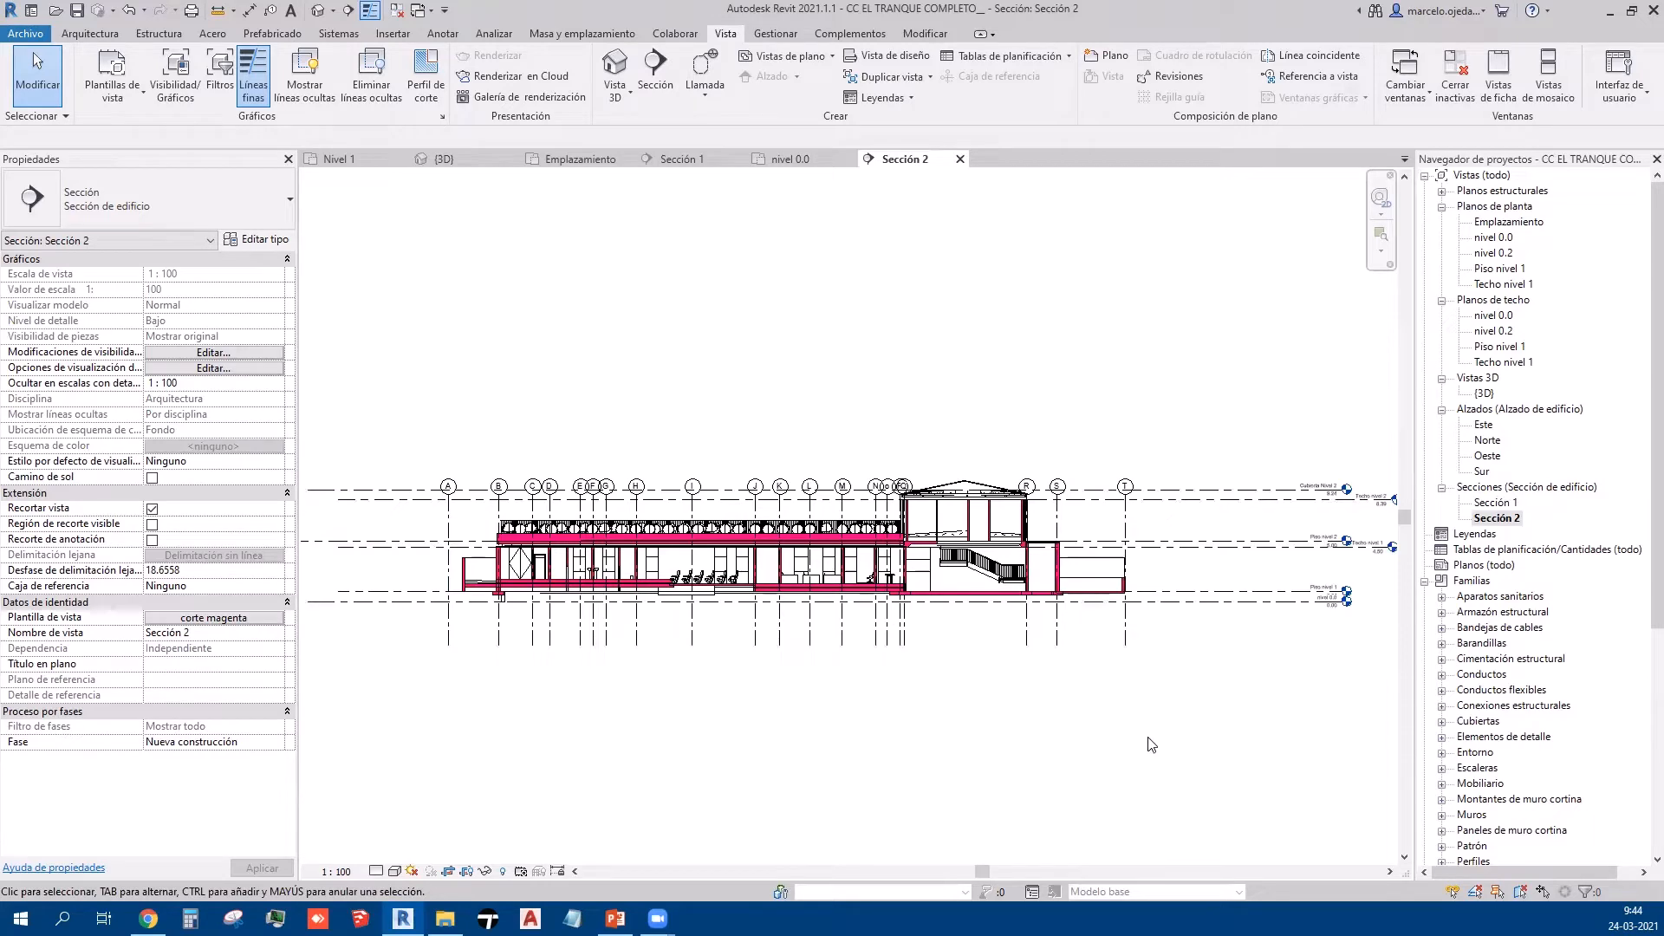
middle_click_drag(1173, 741, 1156, 744)
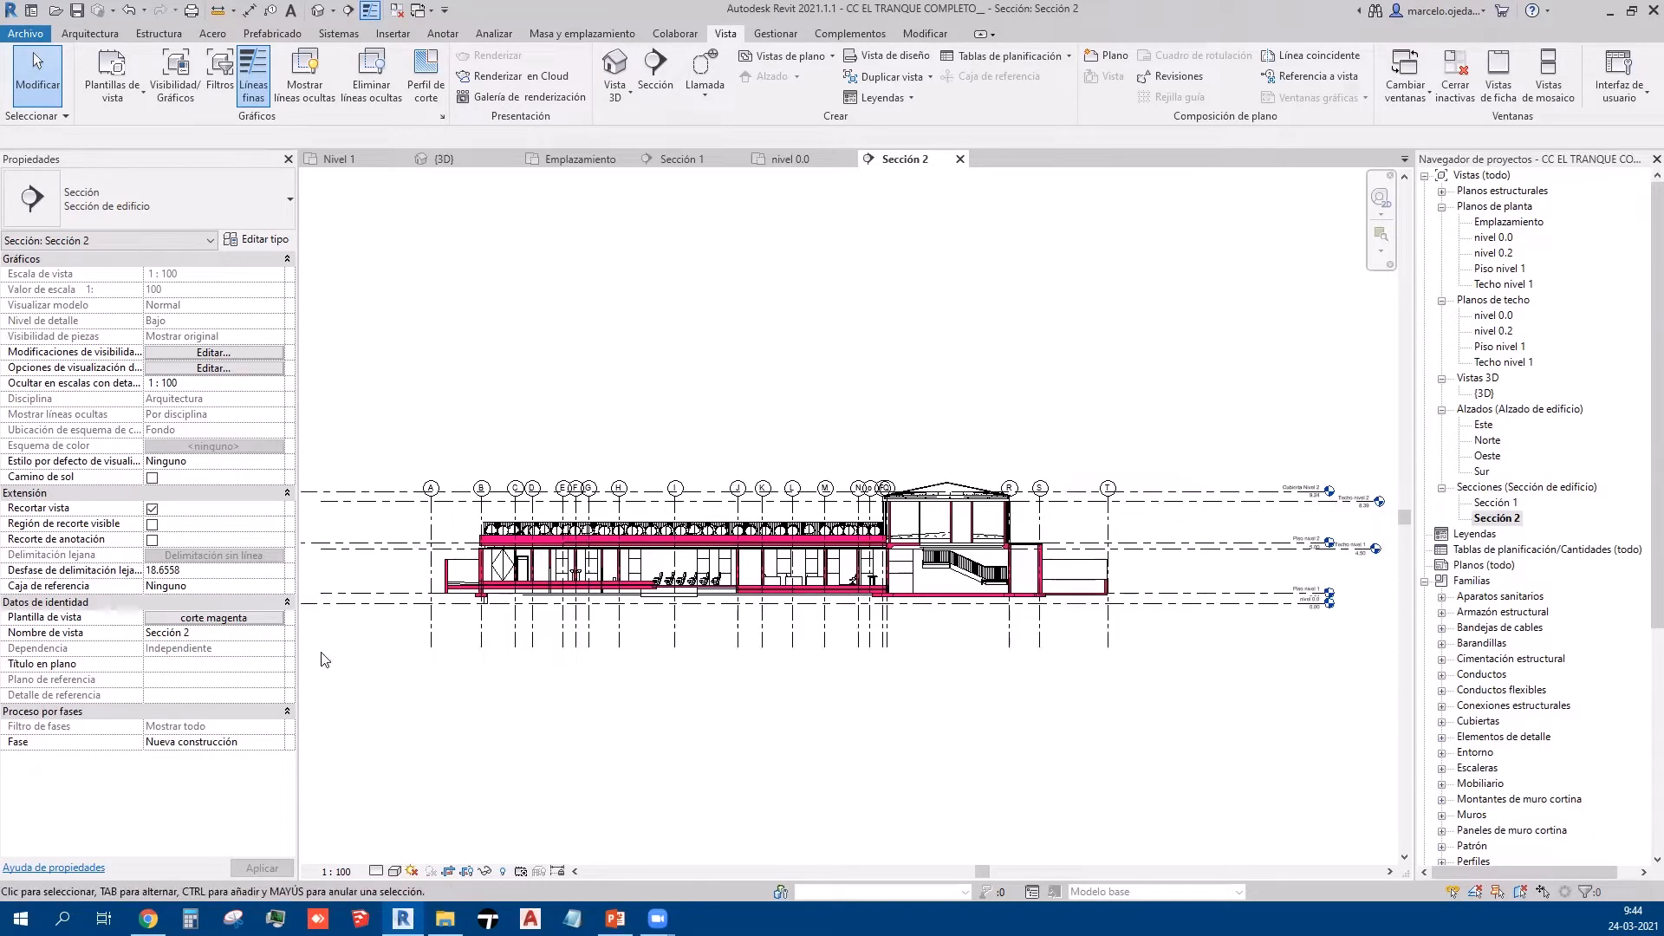
Step: Check whether Sección 2's model category graphics can be edited while the corte magenta template is assigned
left_click(247, 353)
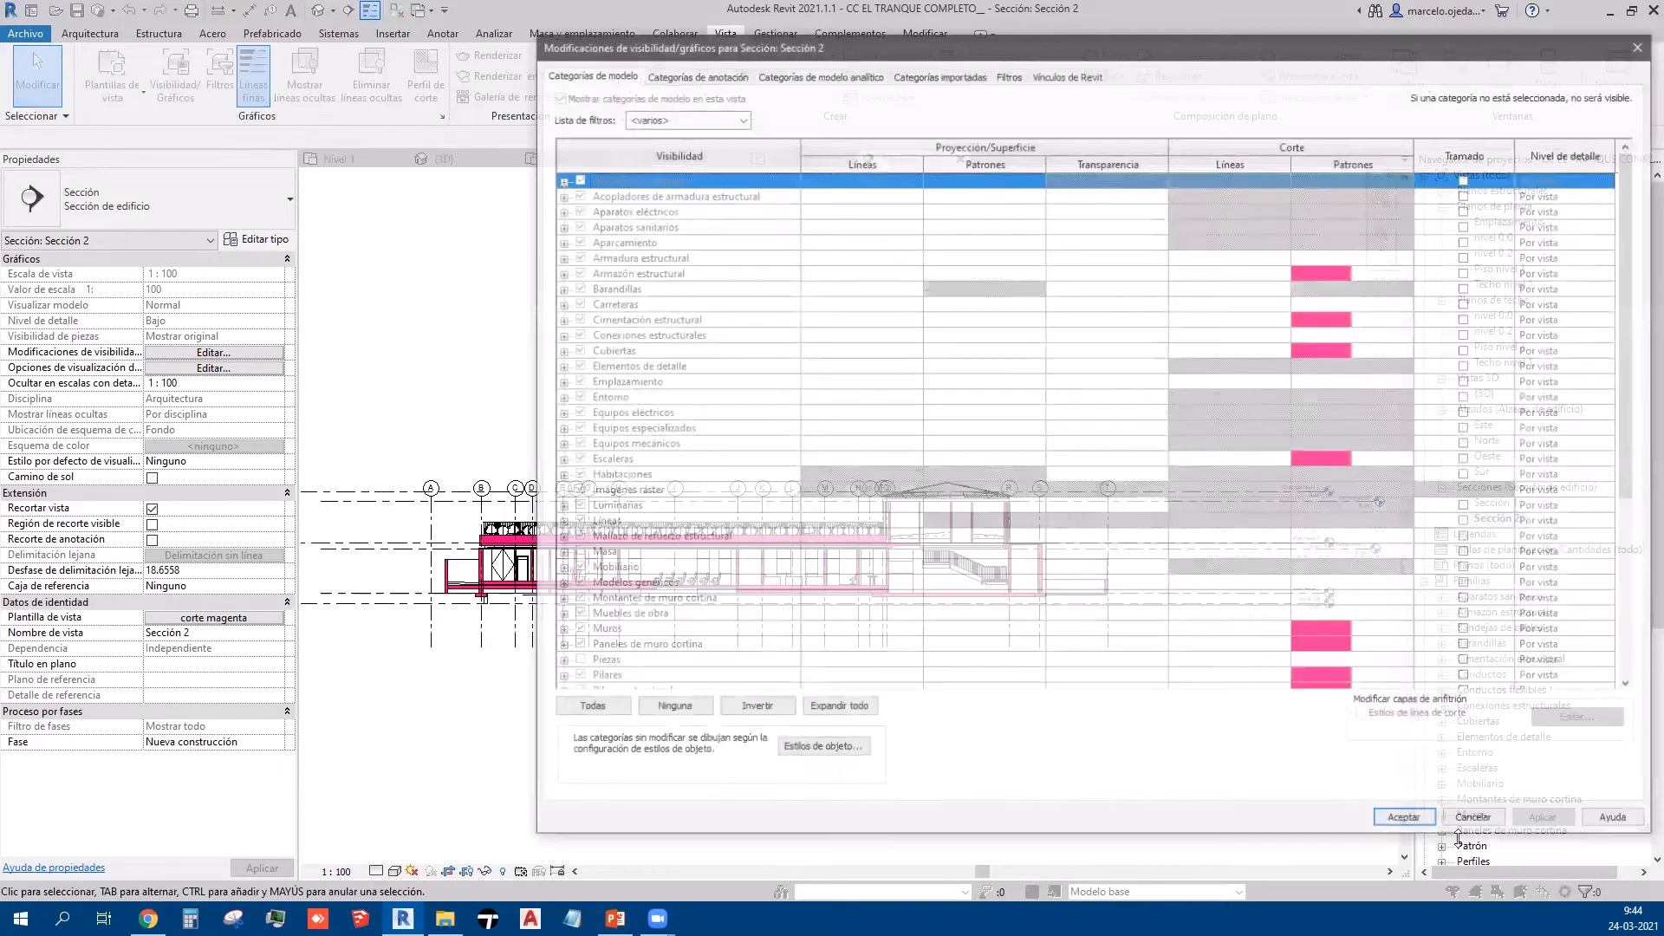
left_click(705, 400)
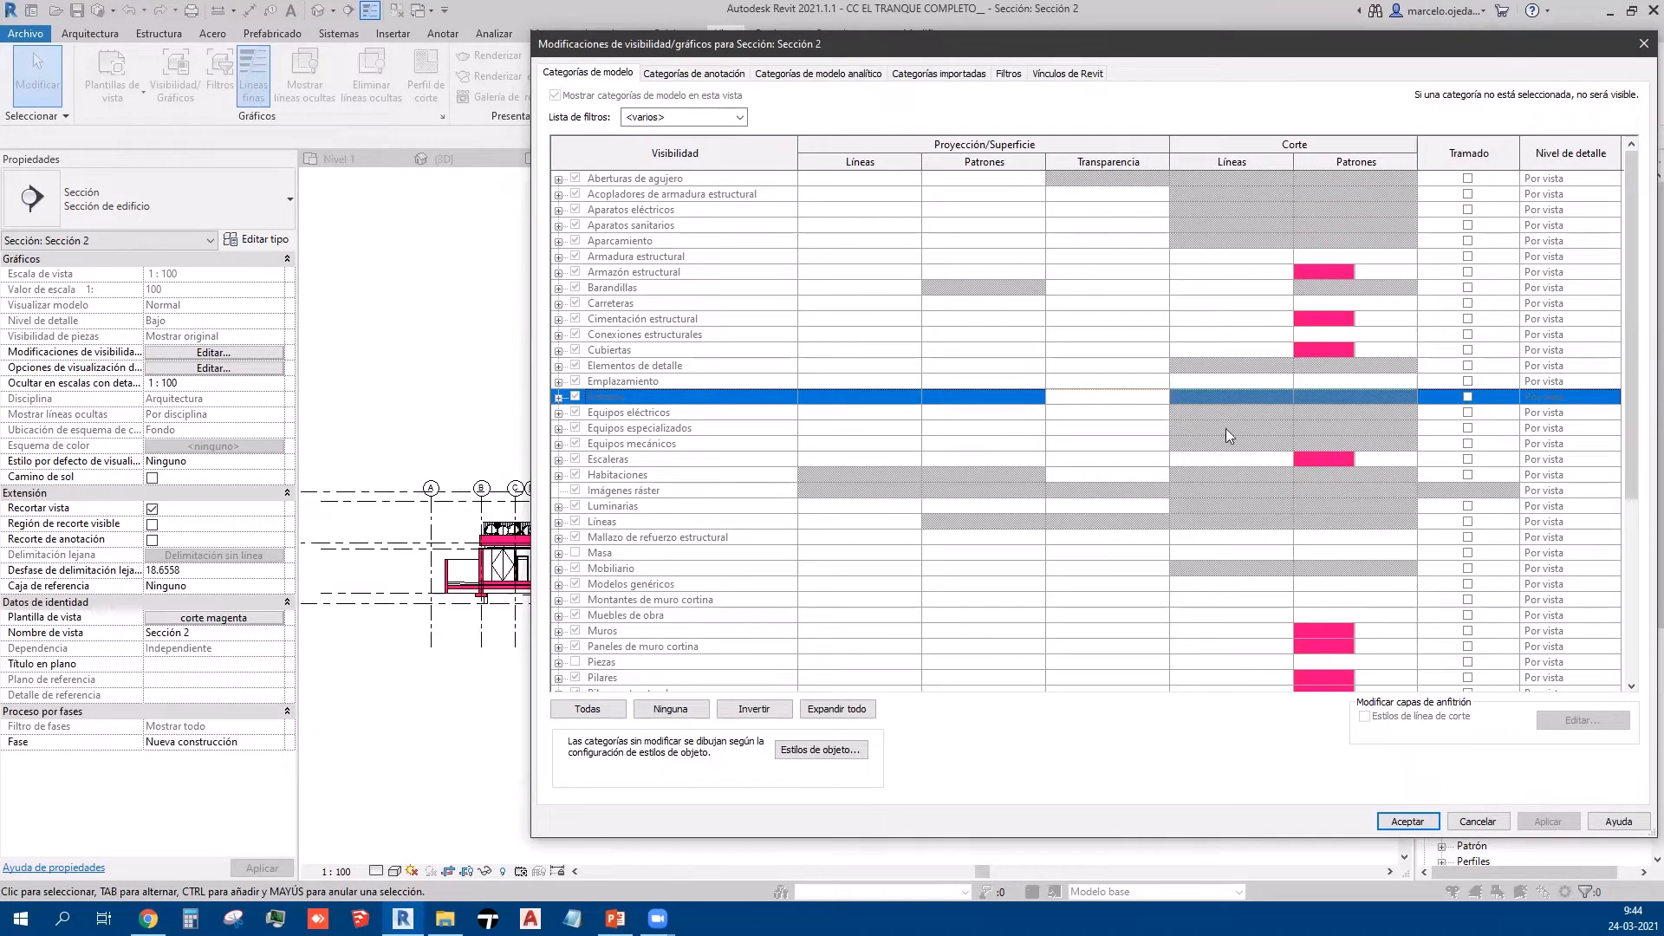
left_click(1643, 43)
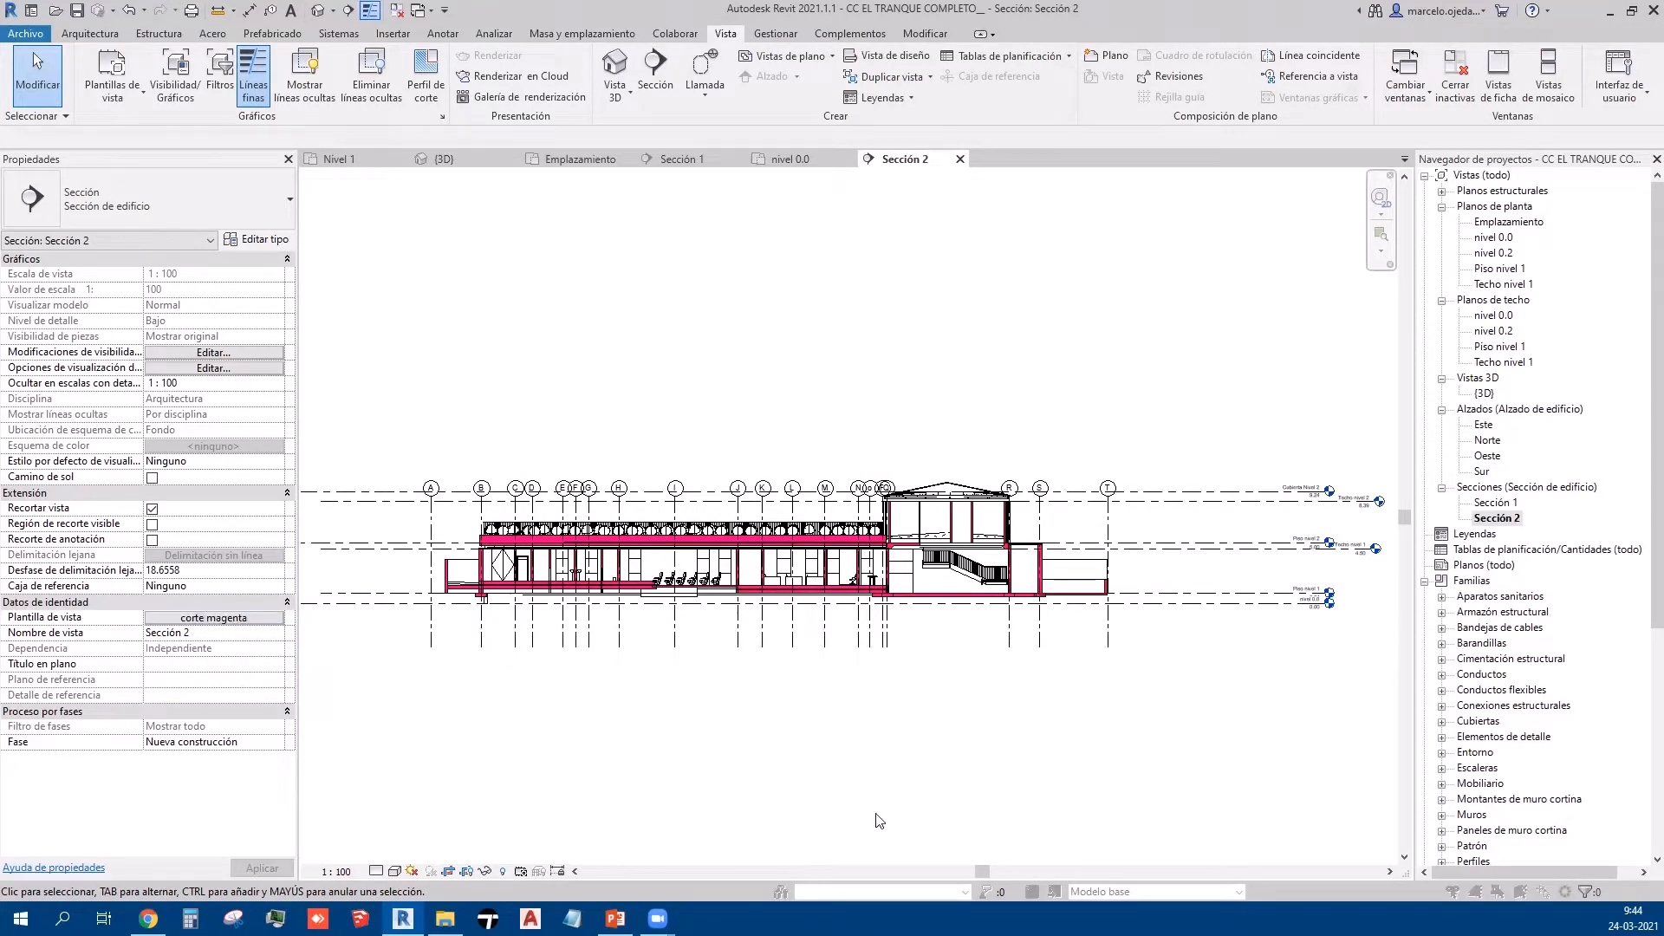
Step: Detach Sección 2 from its view template by assigning <Ninguno>
left_click(192, 619)
left_click(254, 412)
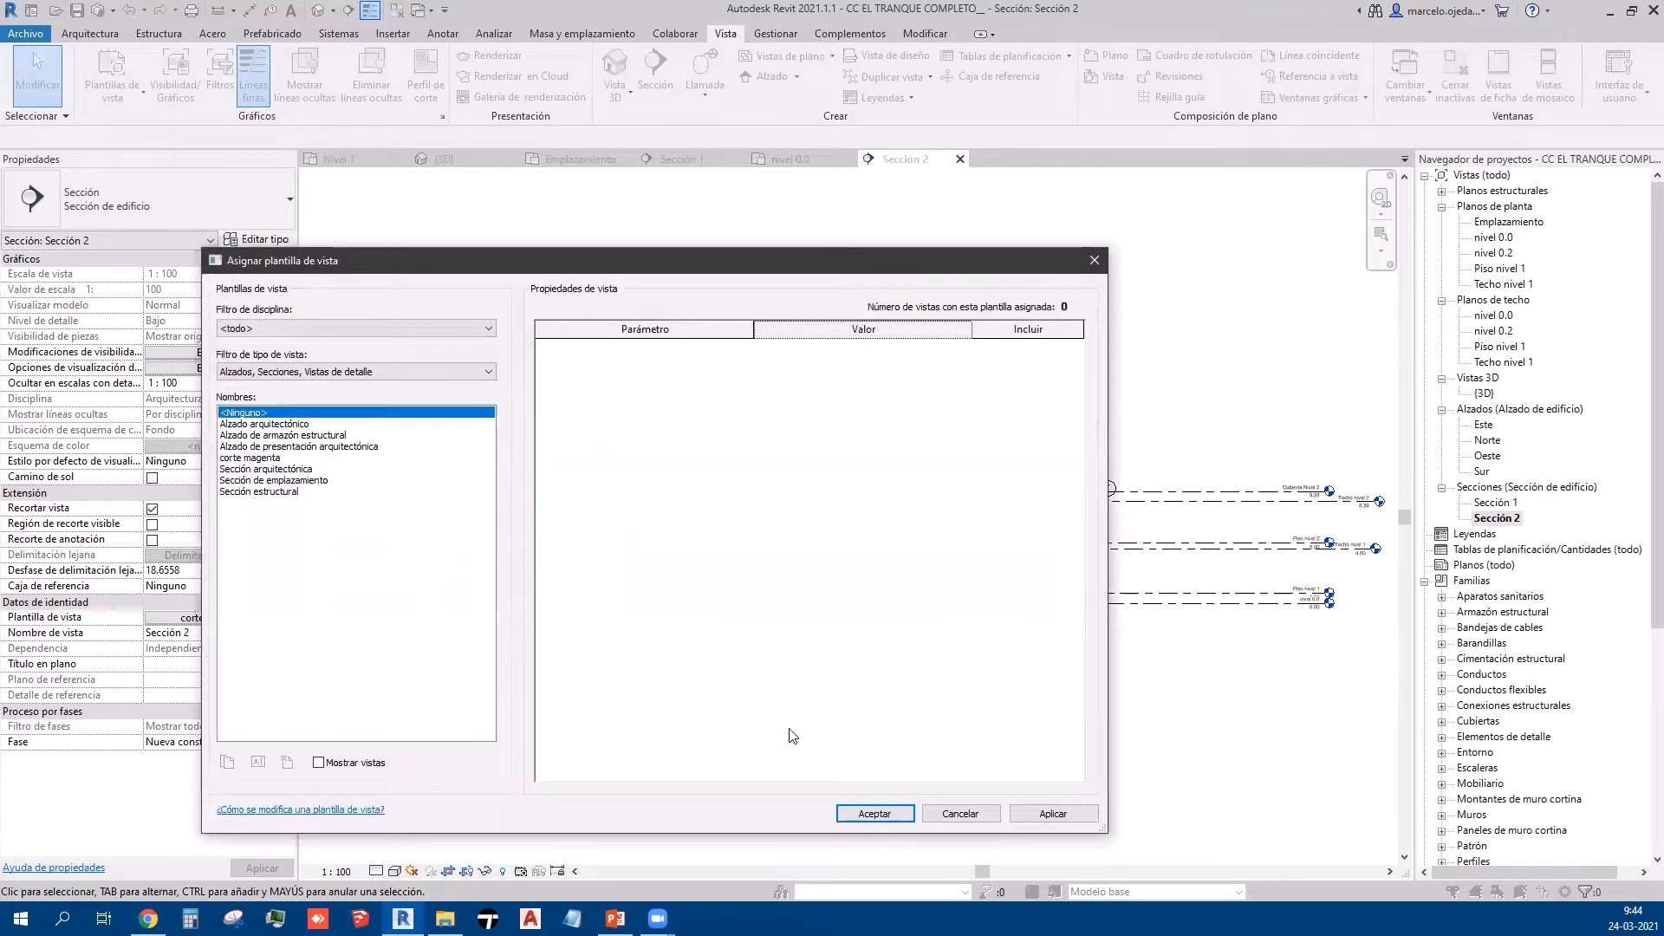
left_click(871, 814)
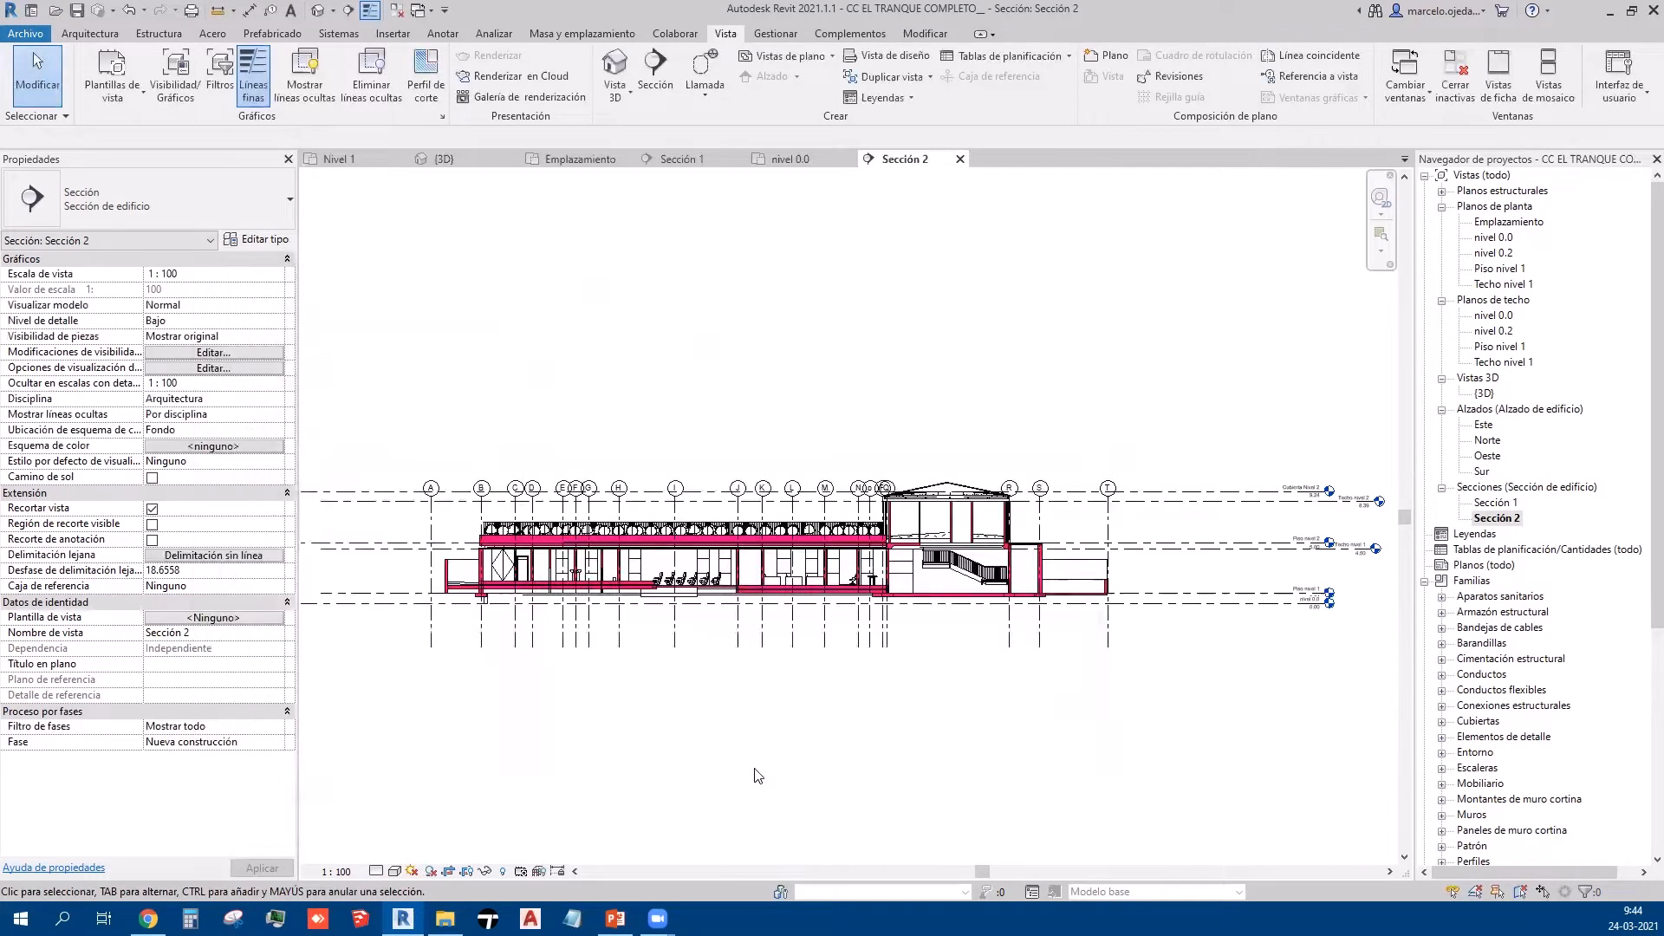
Step: Hide the Niveles, Rejilla guía and Rejillas annotation categories in Sección 2
left_click(192, 353)
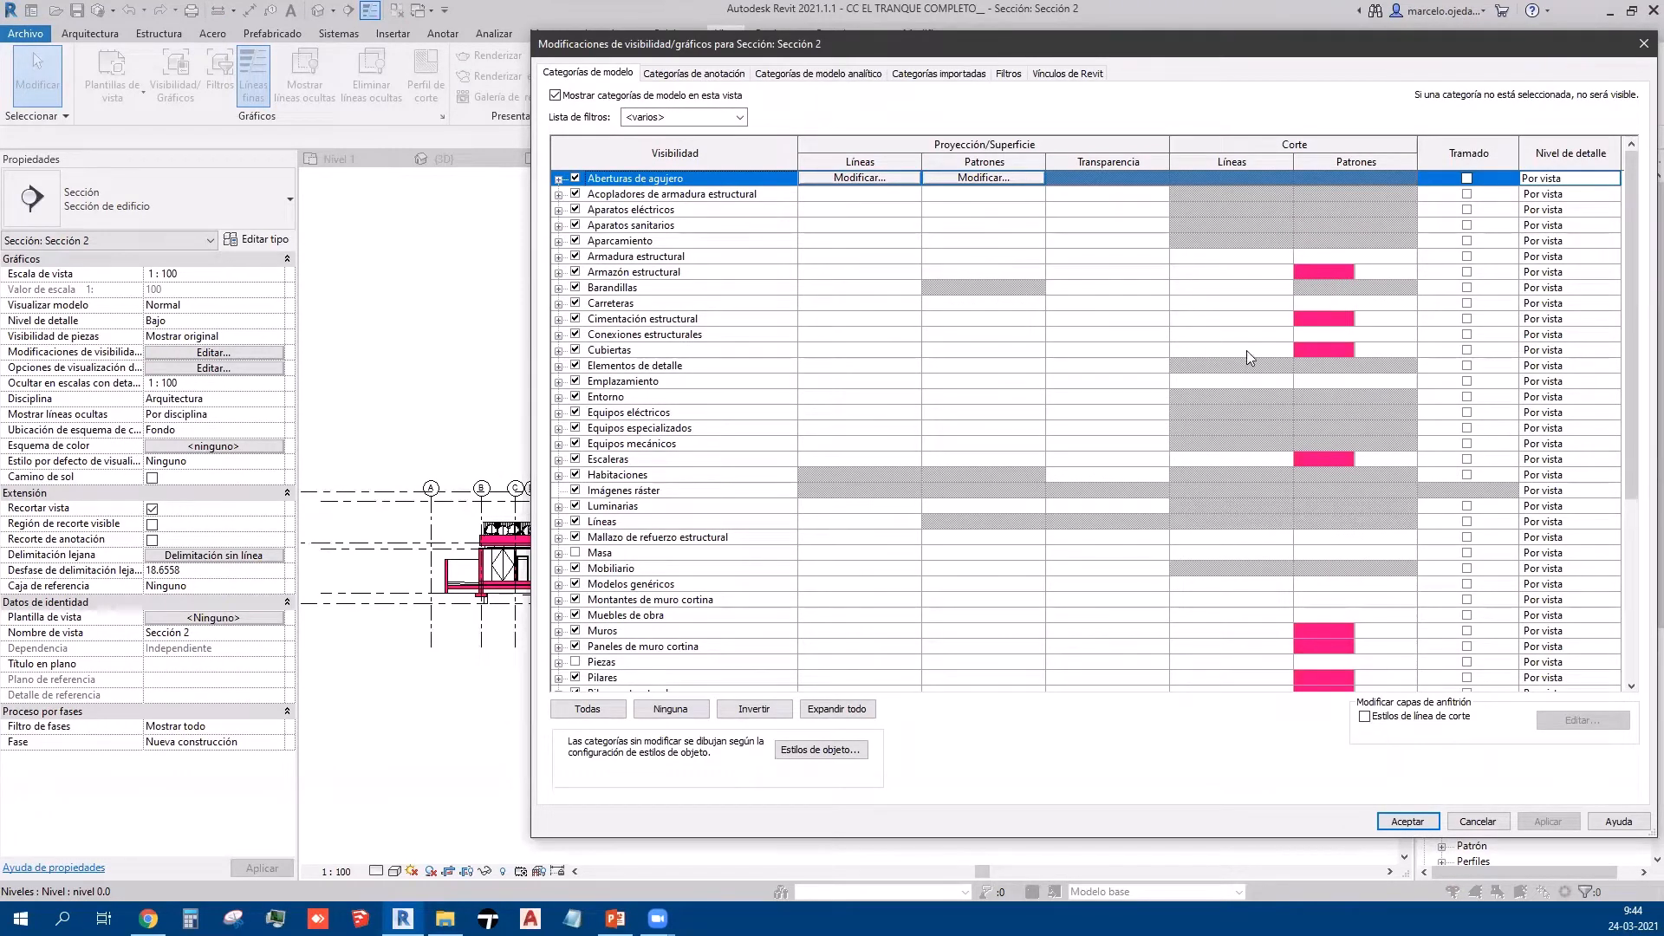
left_click(702, 76)
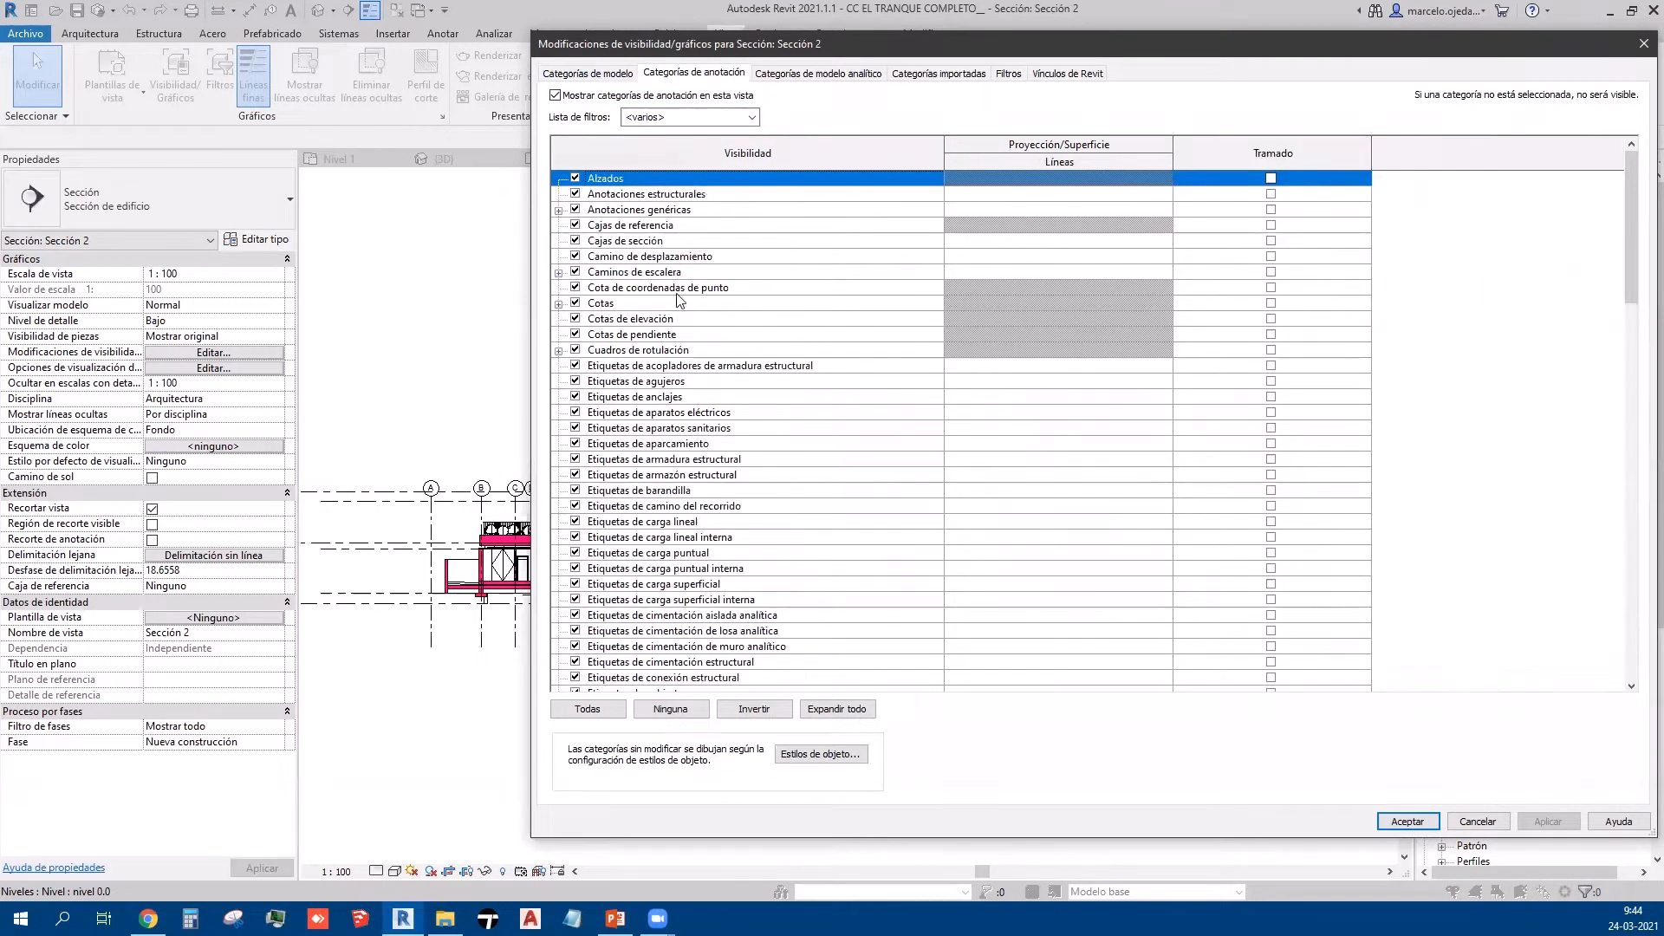
scroll(681, 301, "down", 18)
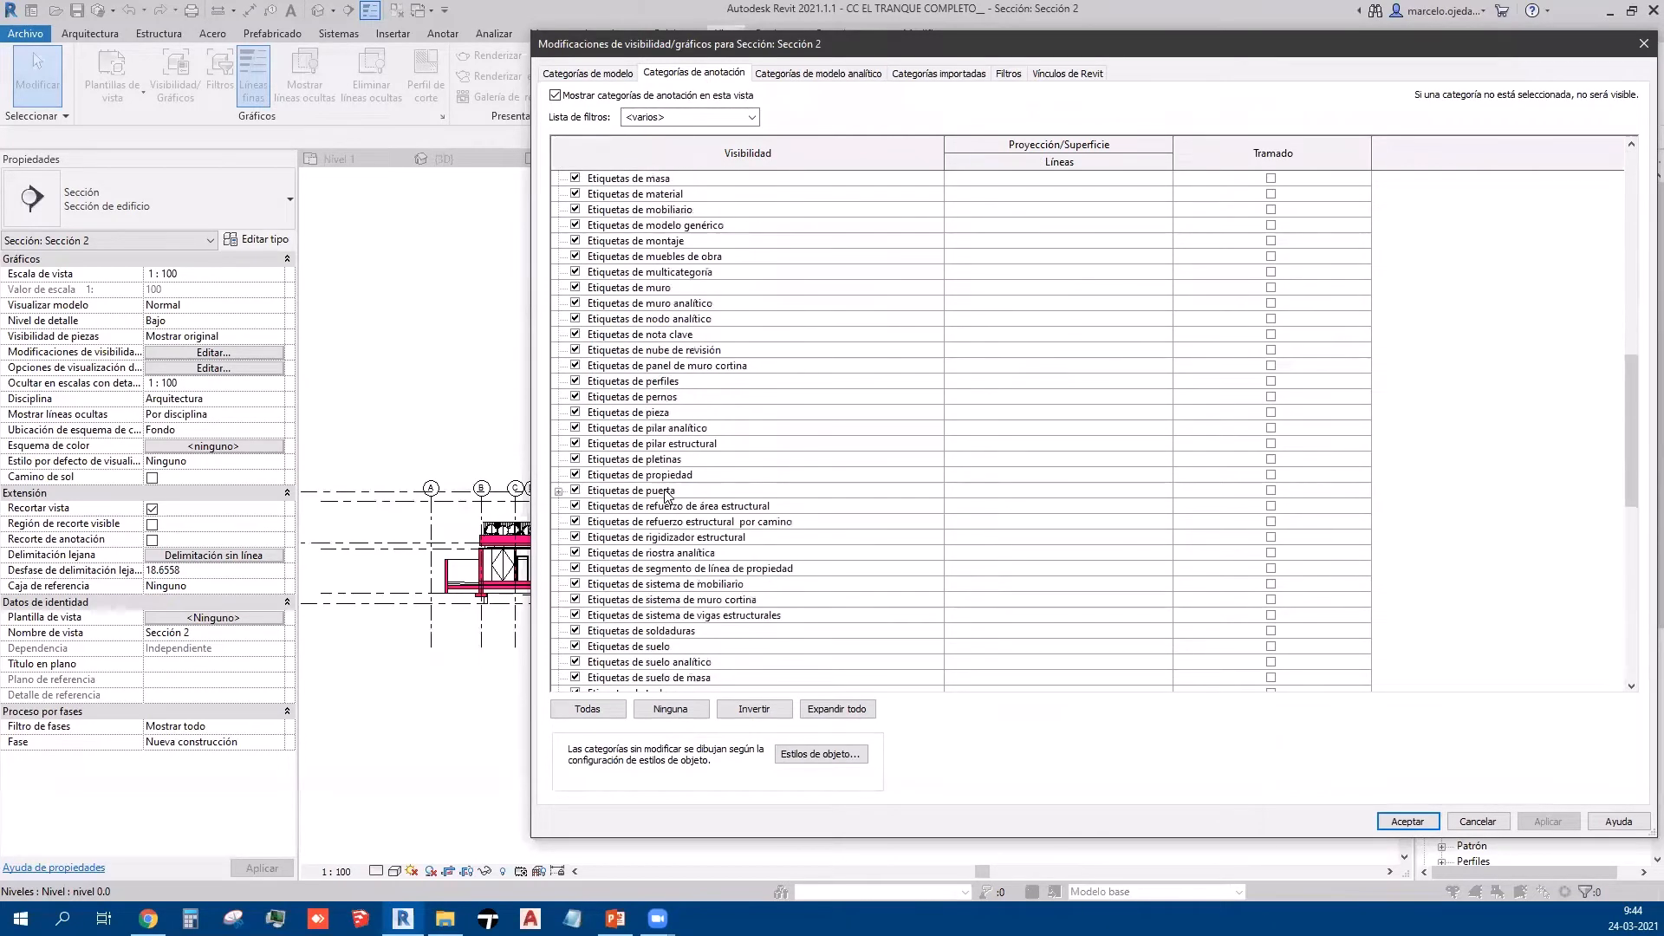
scroll(666, 495, "down", 15)
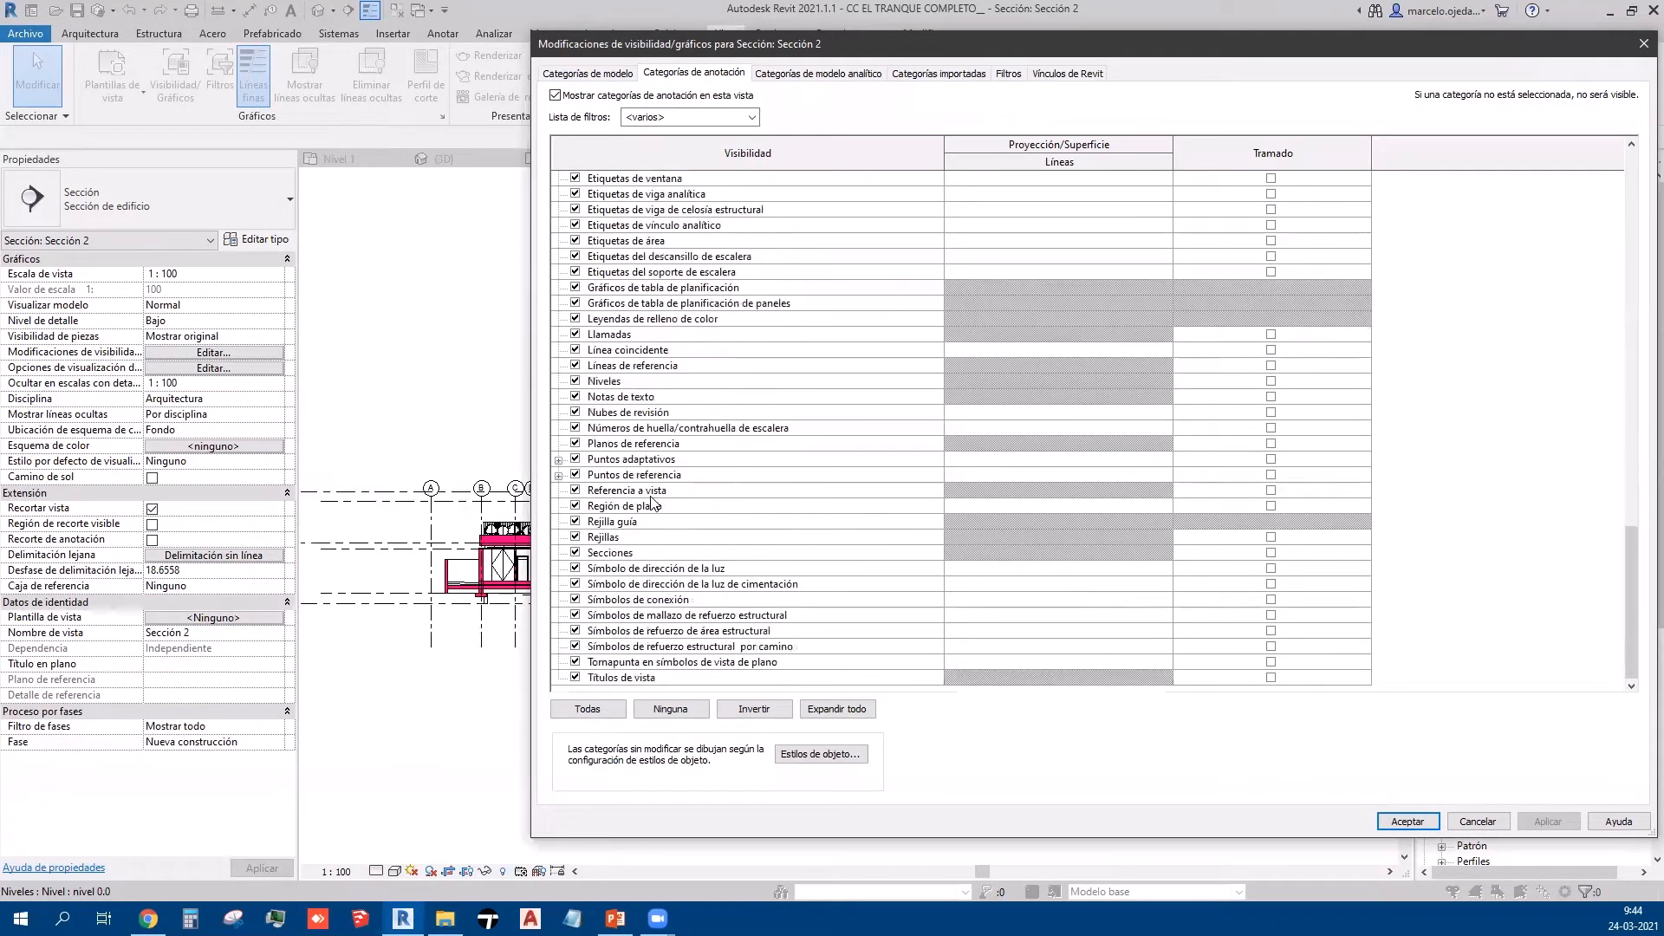
left_click(575, 382)
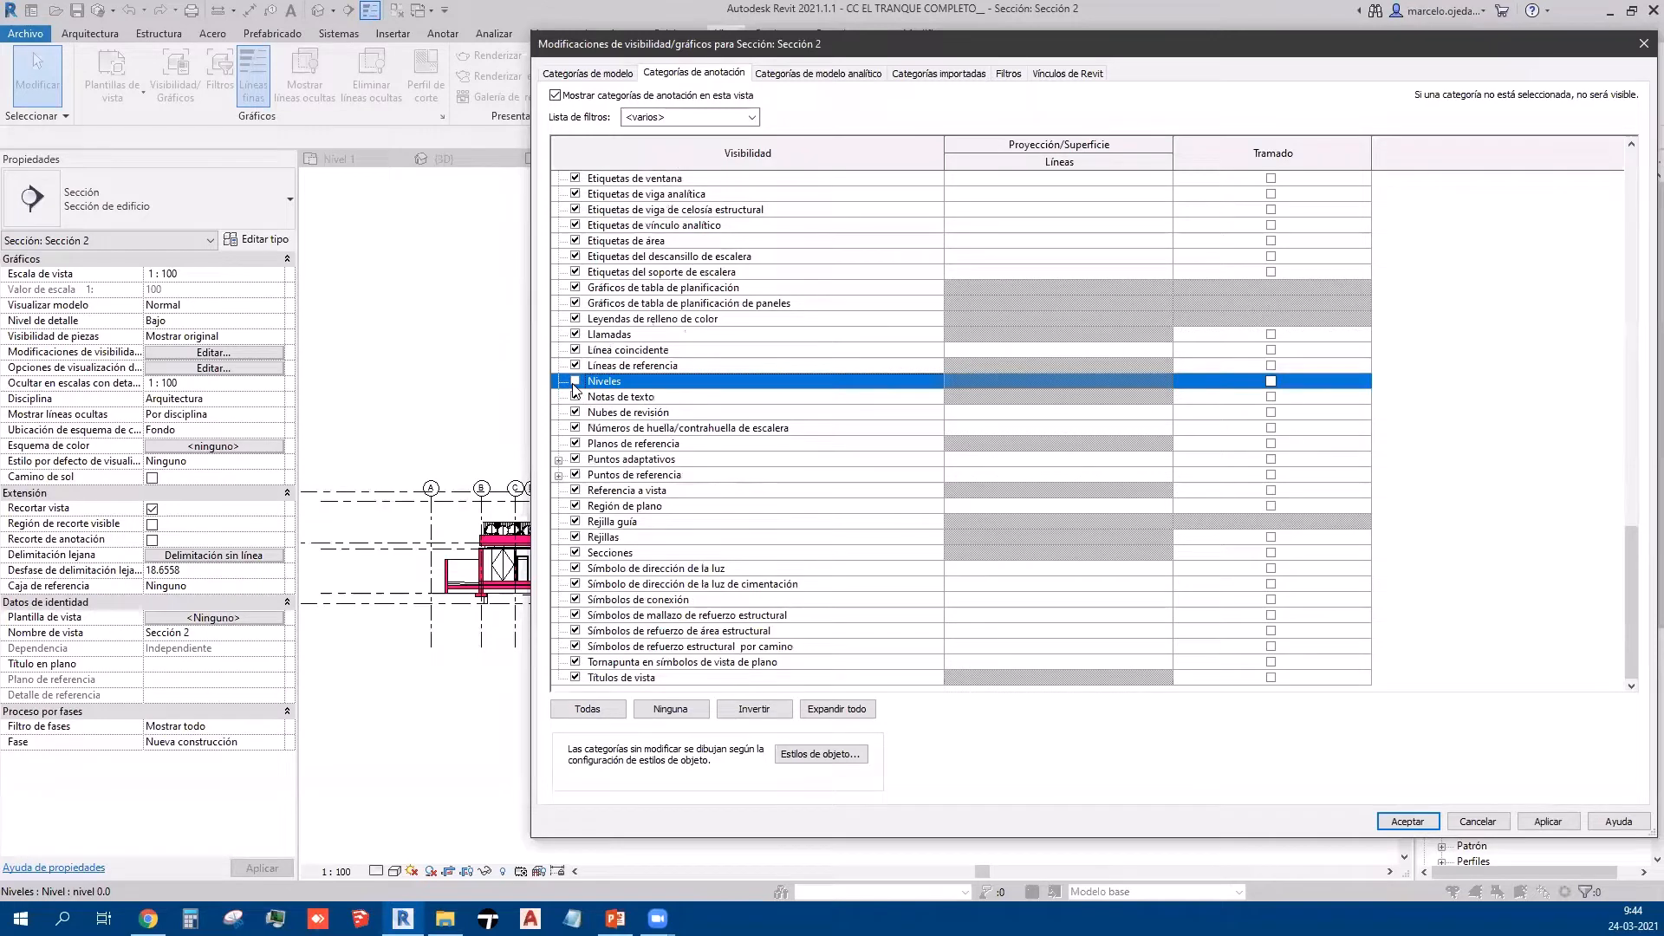
left_click(574, 522)
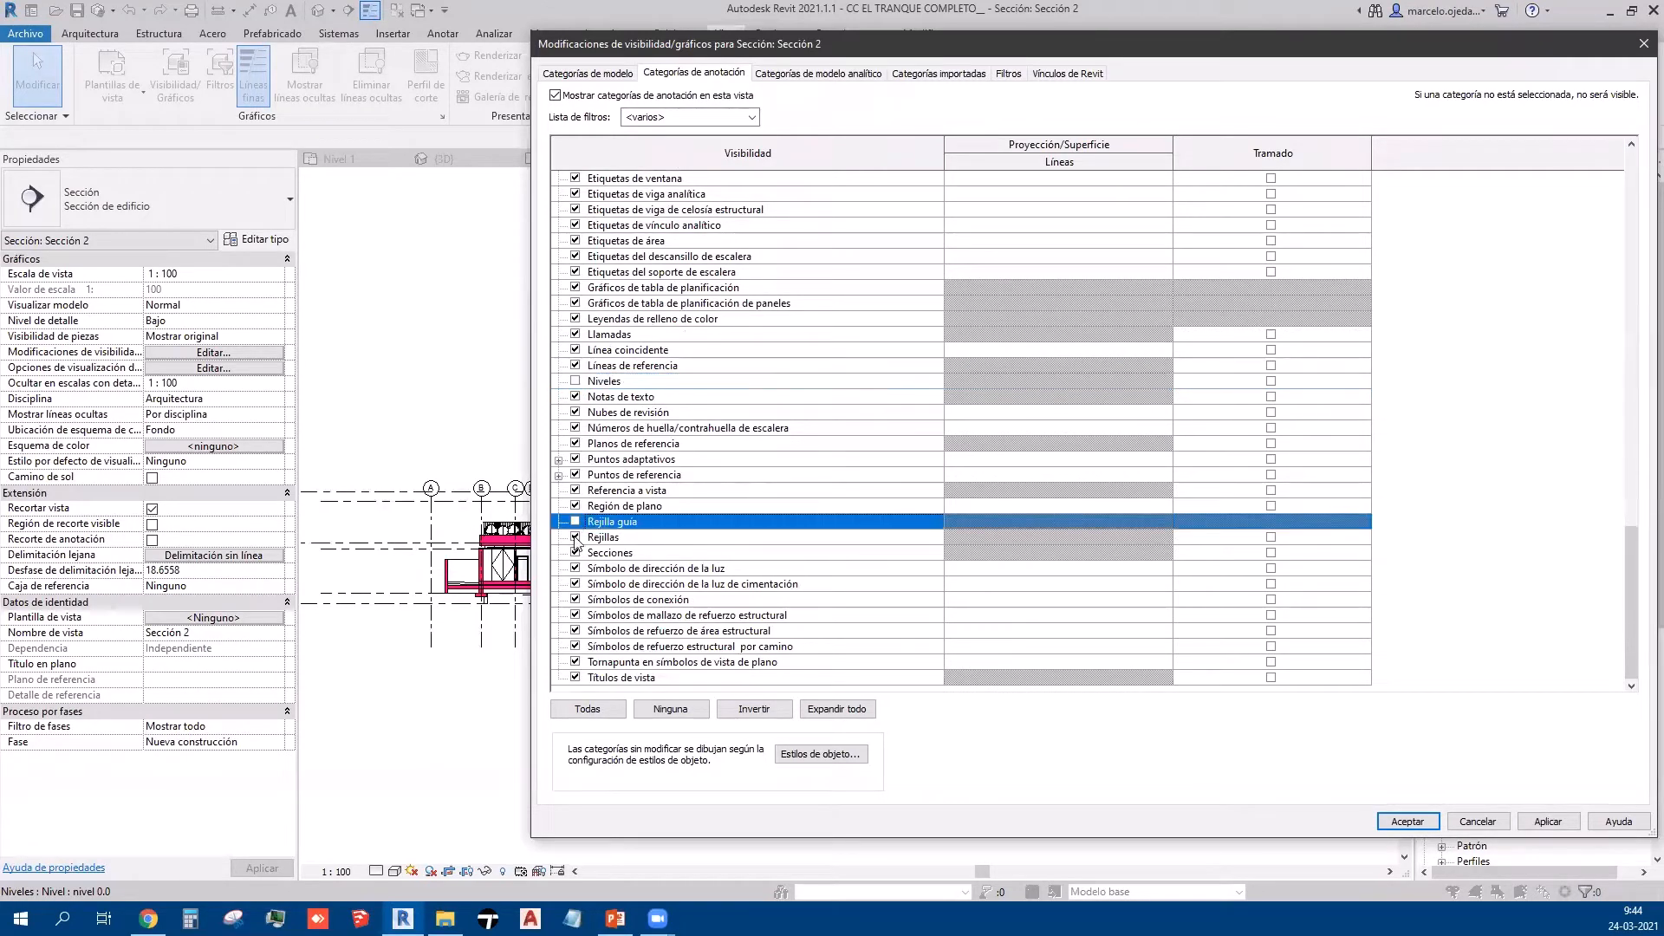
left_click(575, 538)
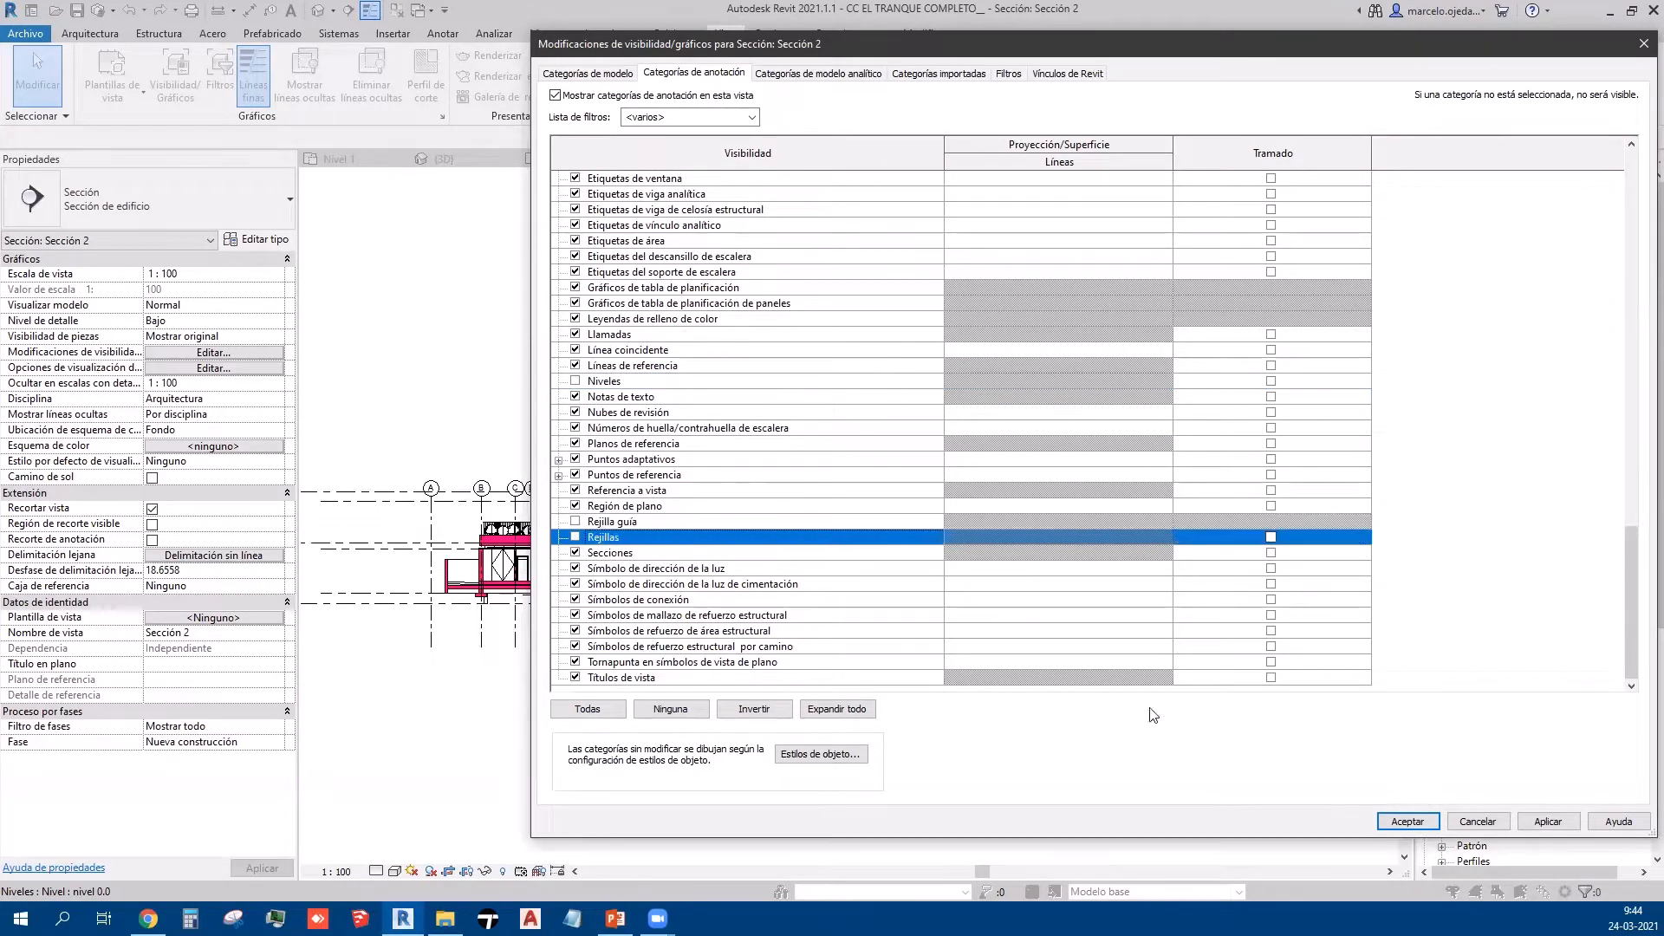
left_click(1548, 821)
left_click(1408, 821)
scroll(490, 620, "up", 2)
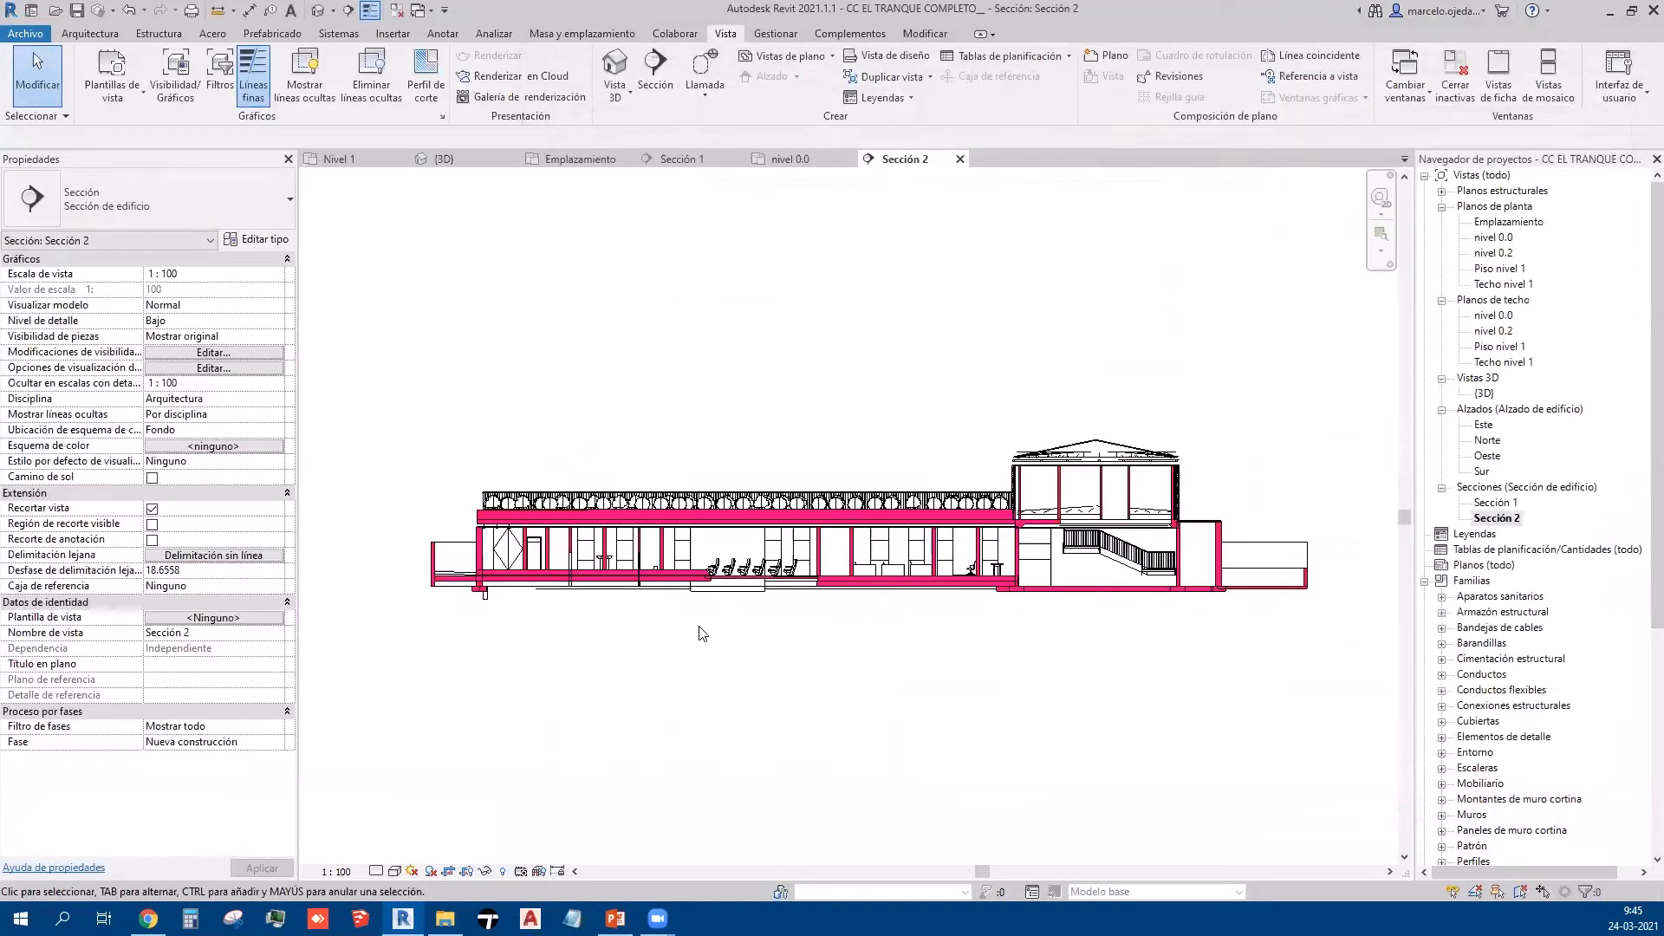
middle_click_drag(1039, 703, 988, 690)
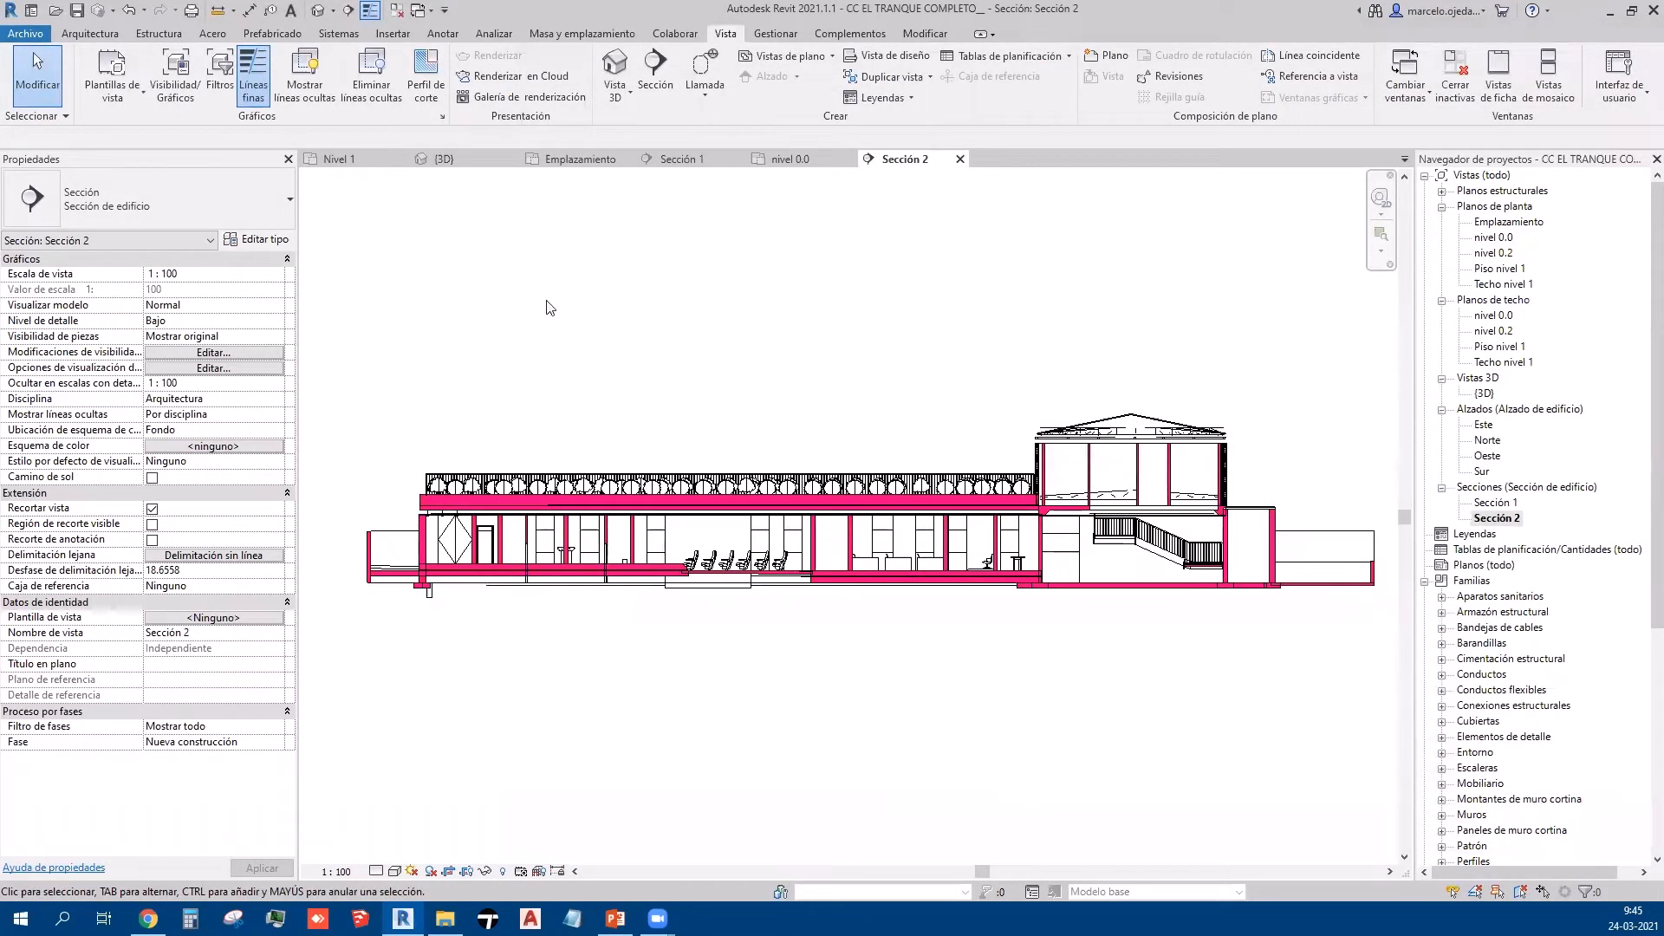
Step: Create a view template from Sección 2 named "corte magenta sin rejilla sin niveles"
left_click(137, 104)
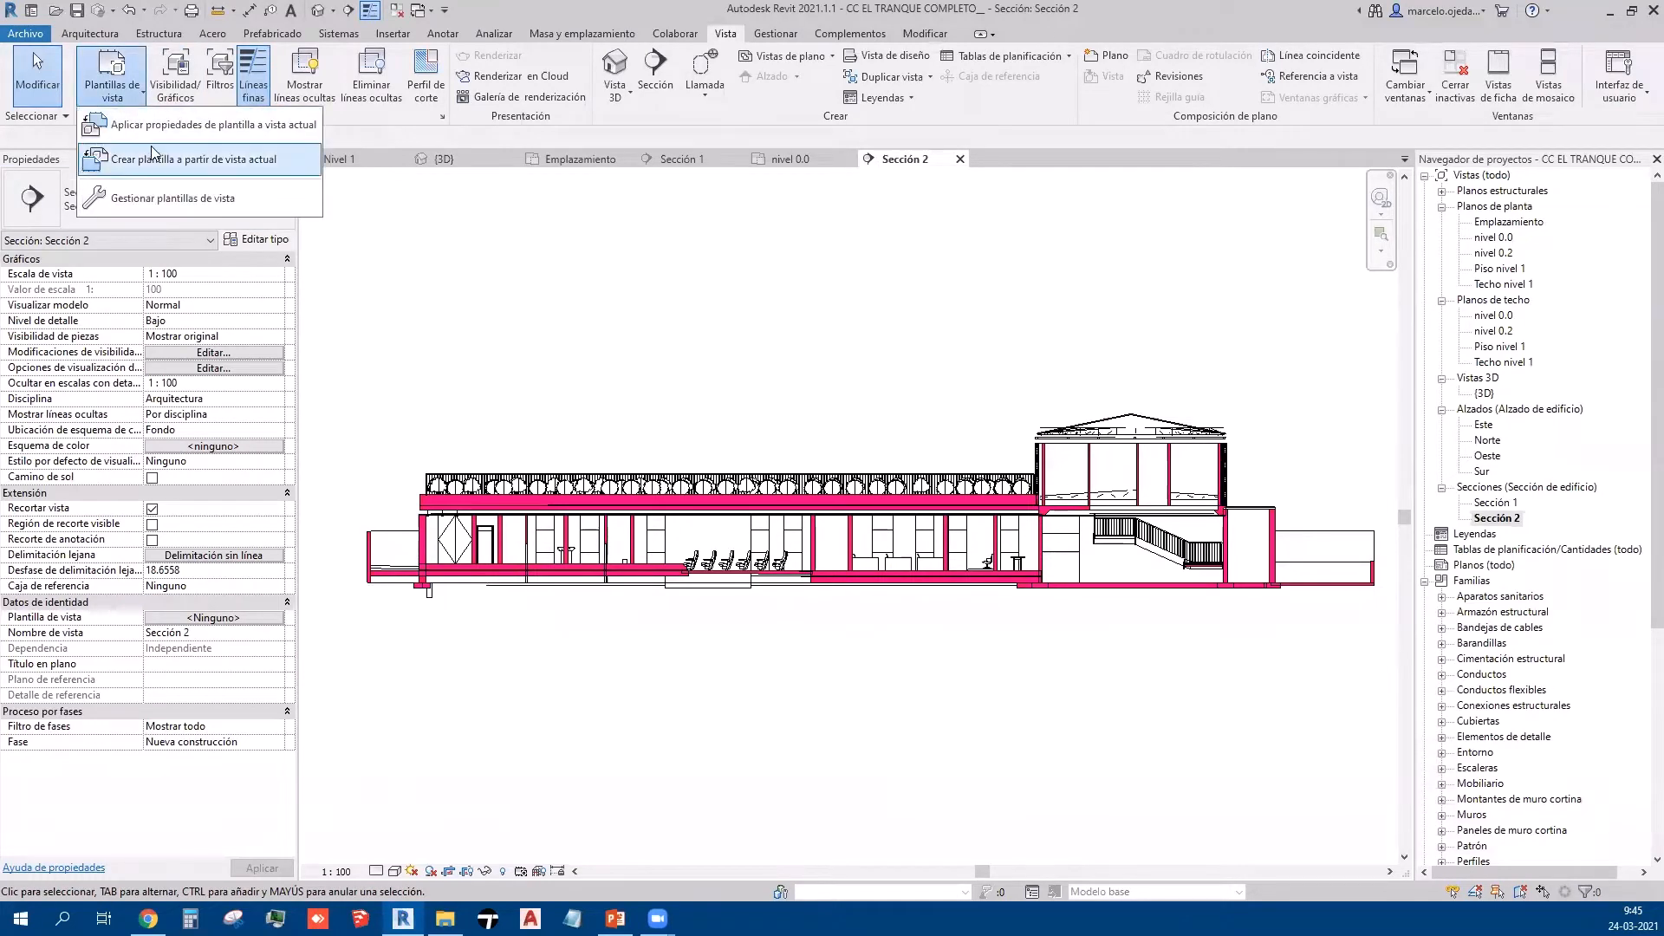
left_click(193, 163)
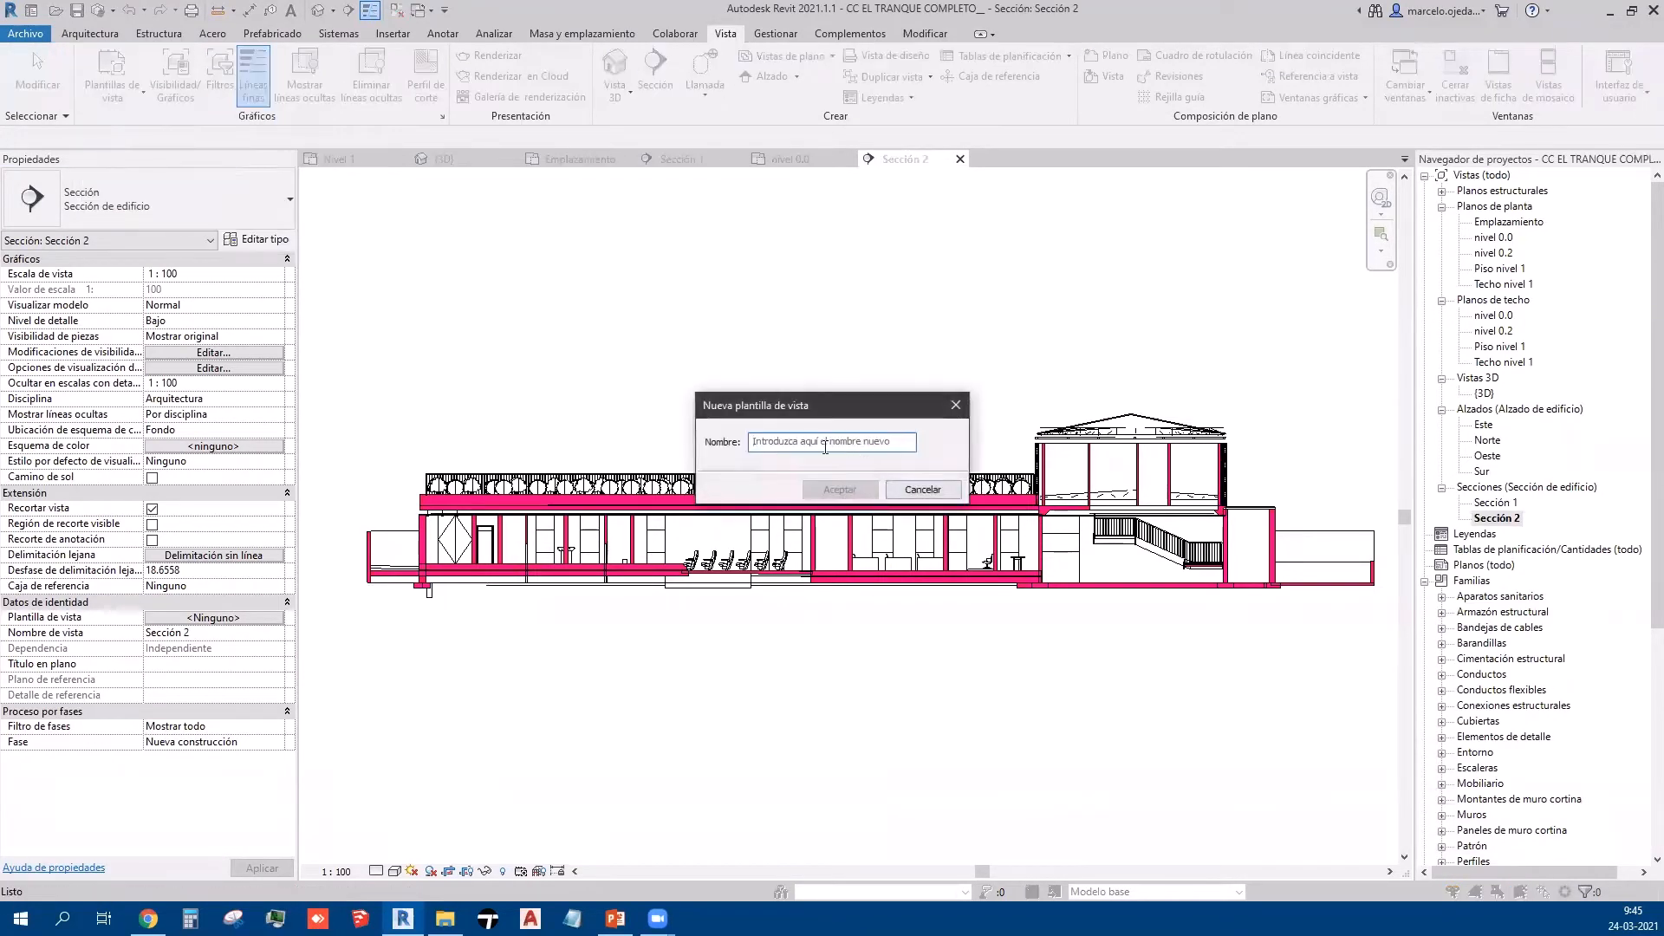
type("corte magenta sin rejilla sin")
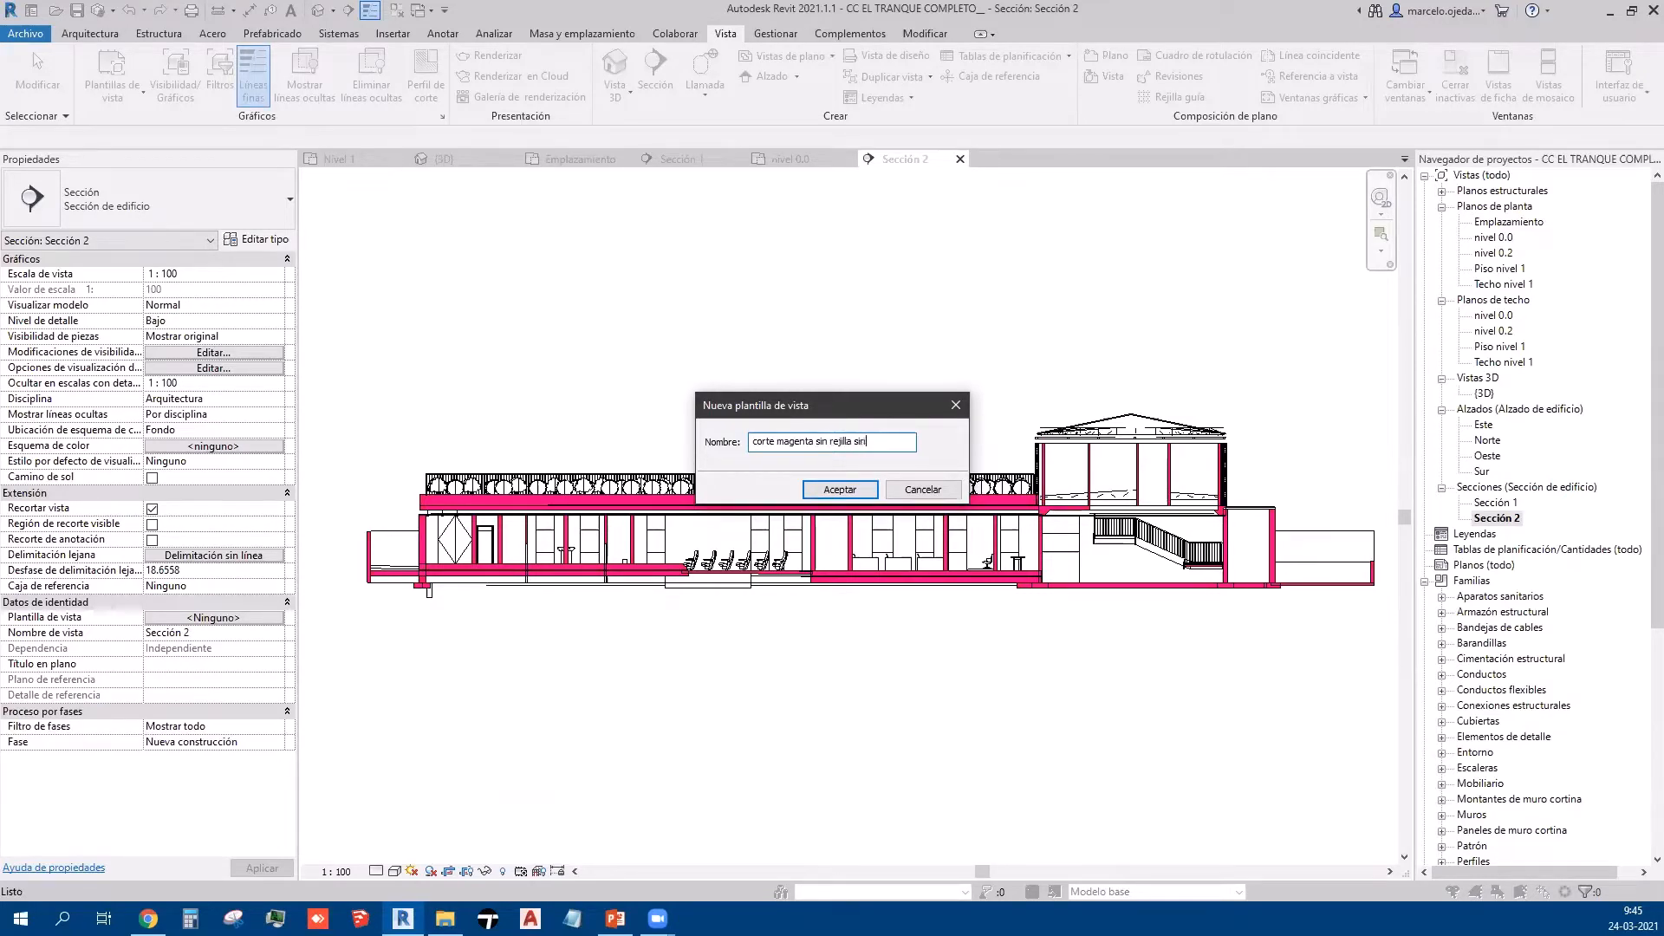
type("es")
key("Return")
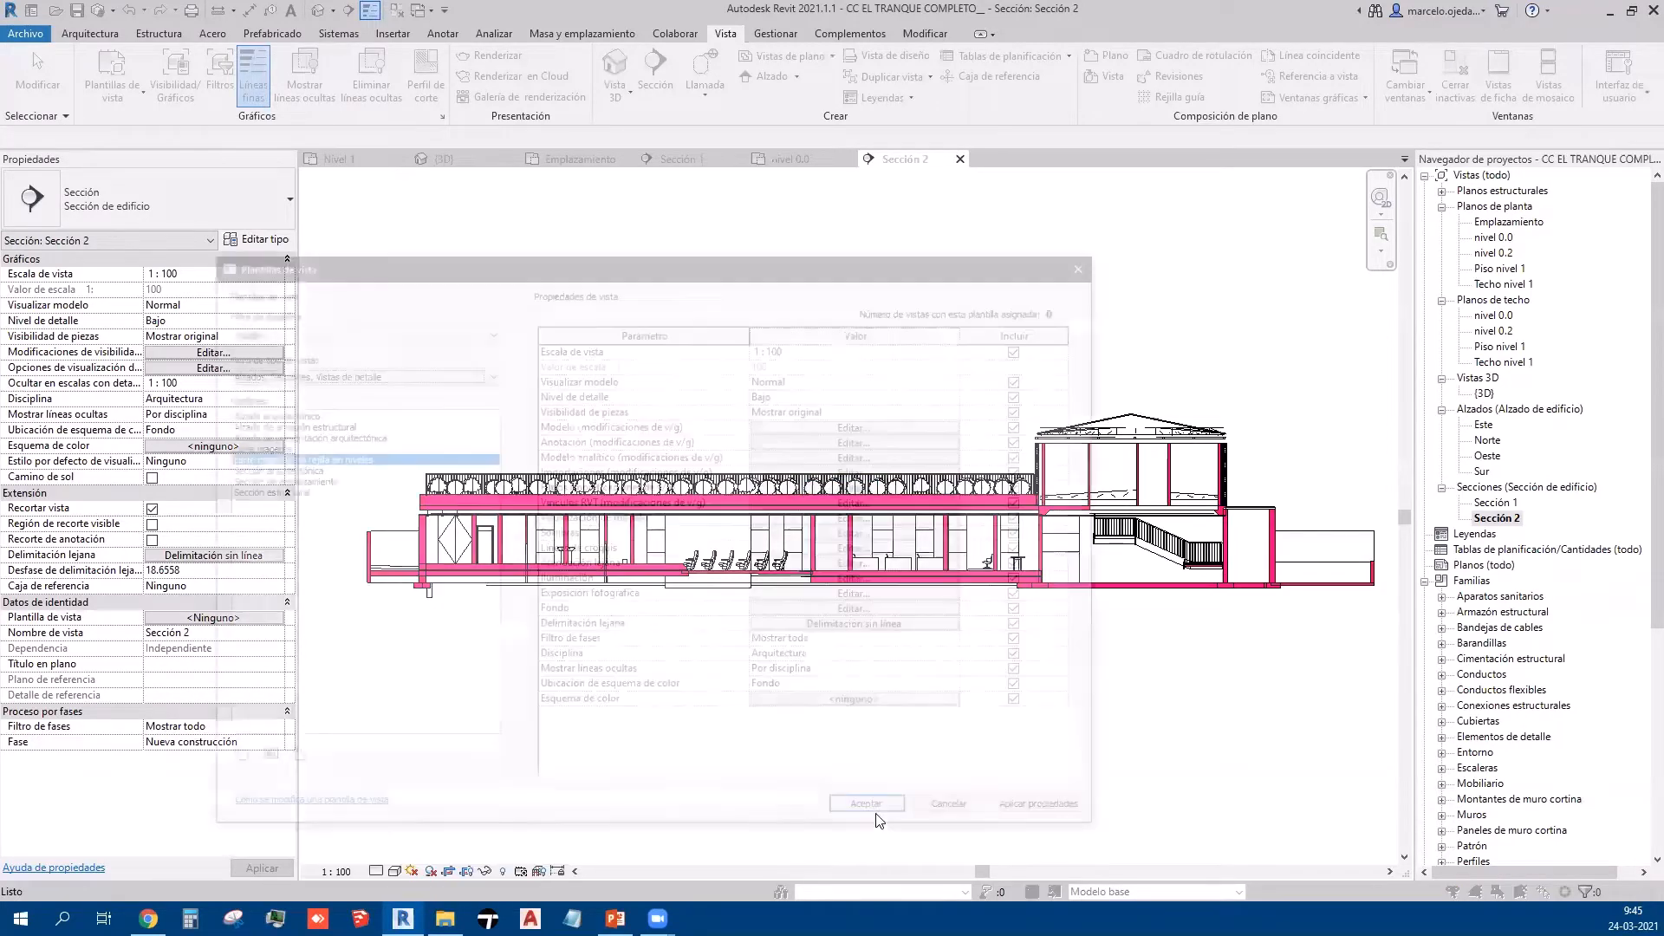
left_click(875, 814)
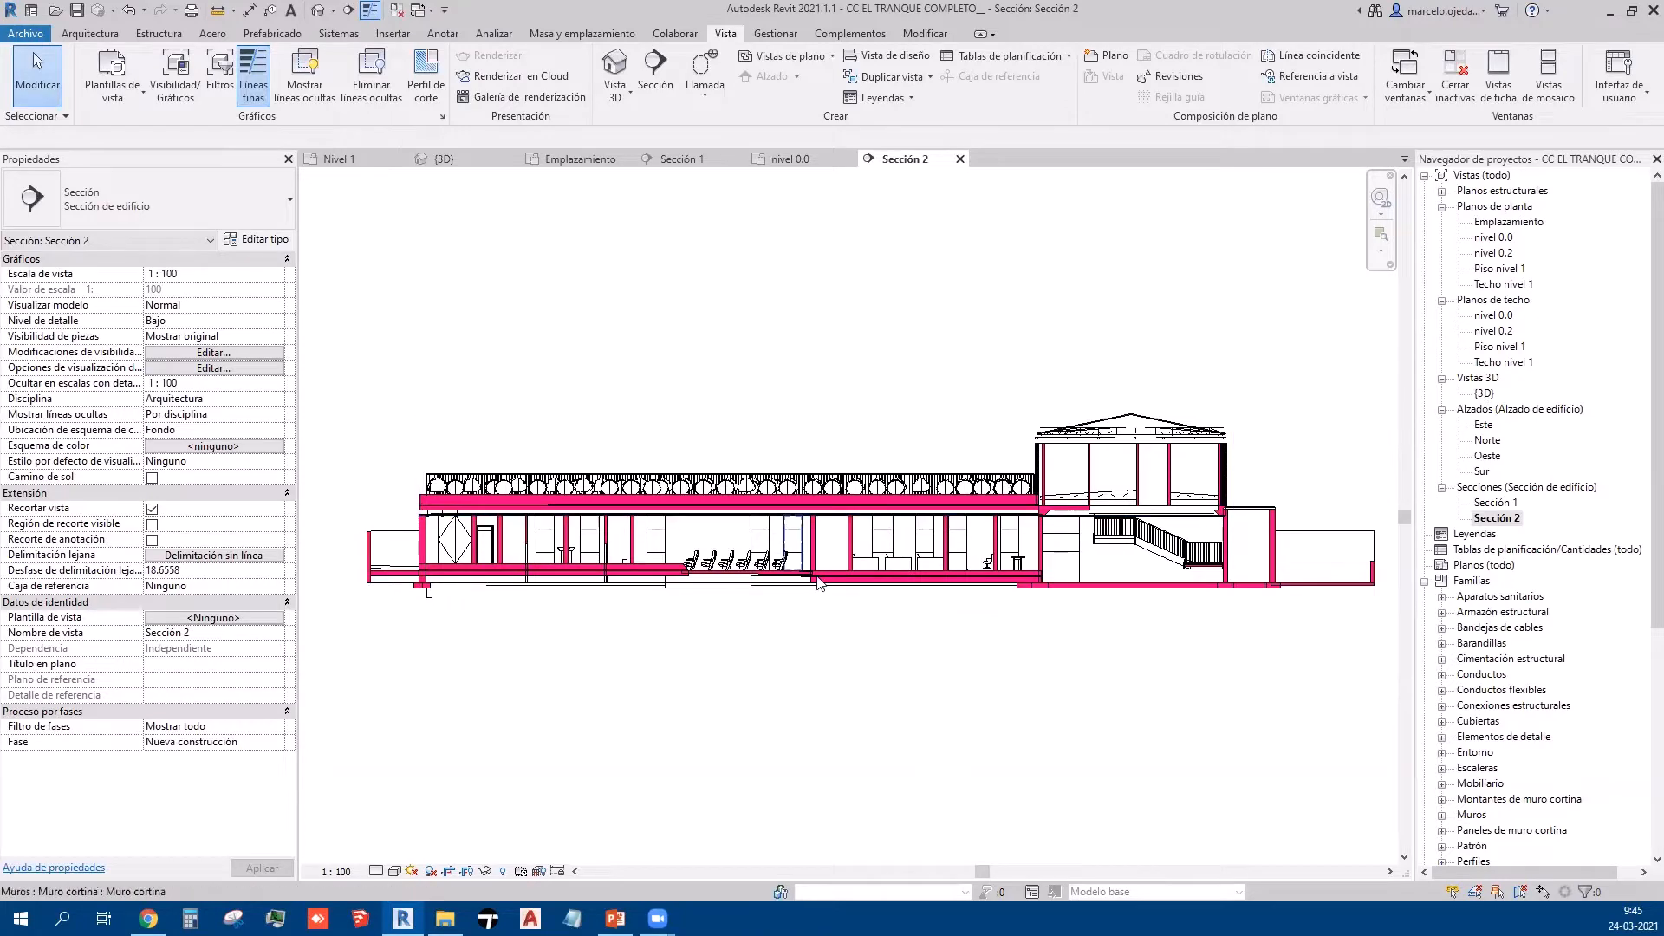
middle_click_drag(1214, 642, 1164, 621)
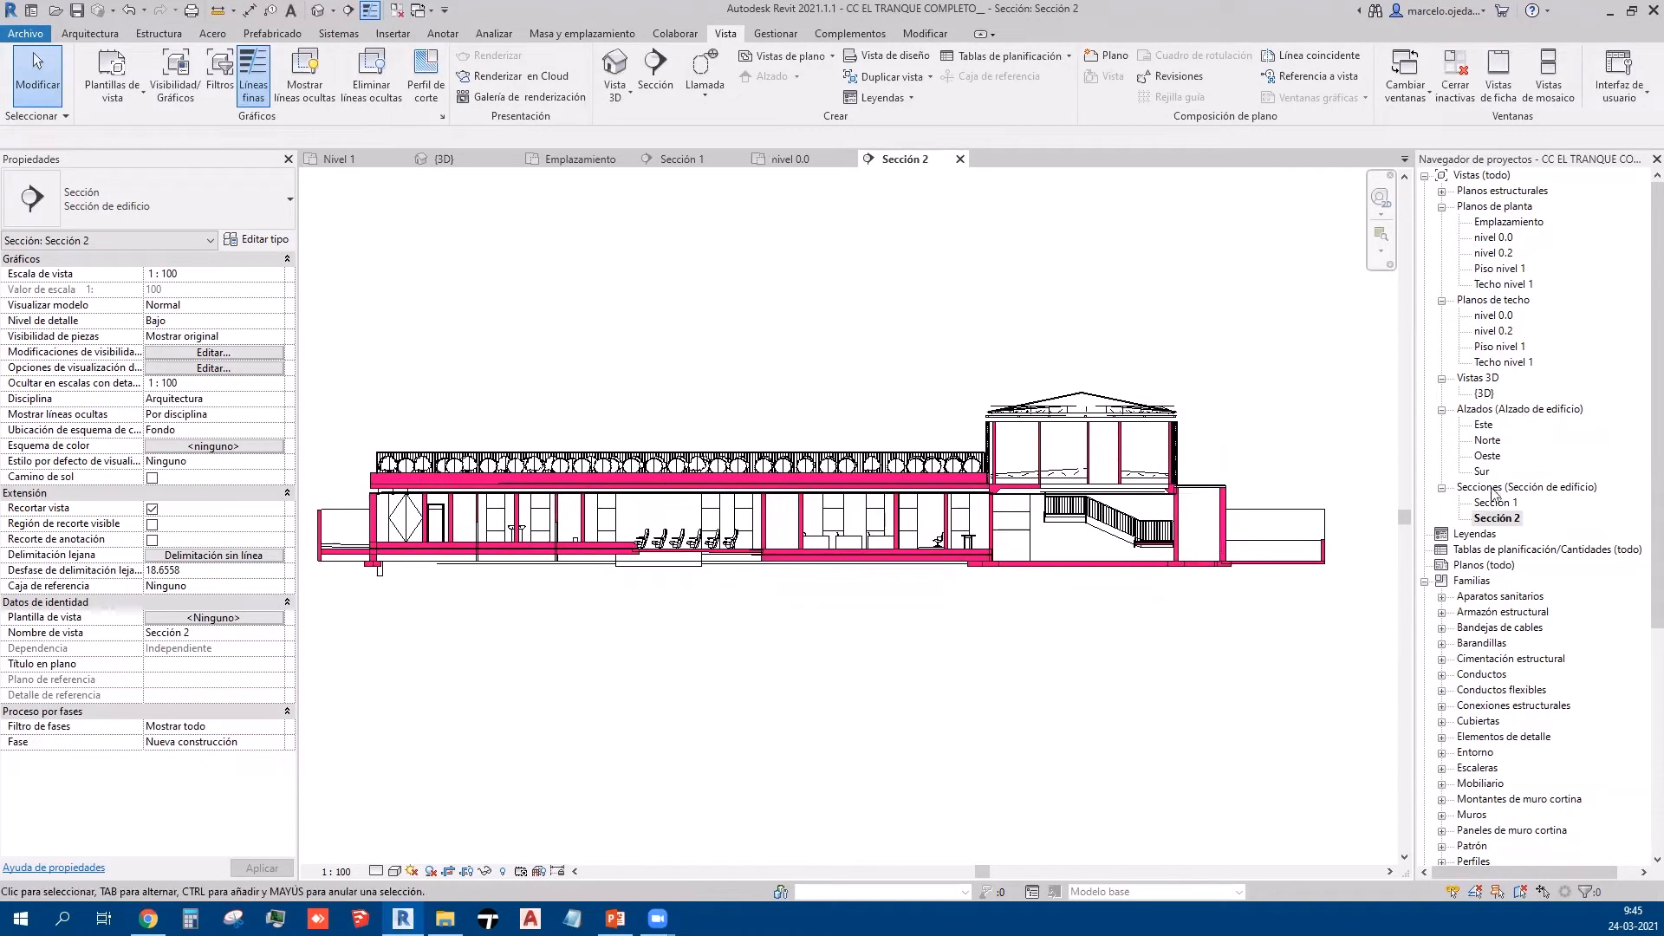
Step: Look over the sectioned building in the {3D} view, and open Sección 1 for comparison
left_click(1485, 393)
double_click(1485, 393)
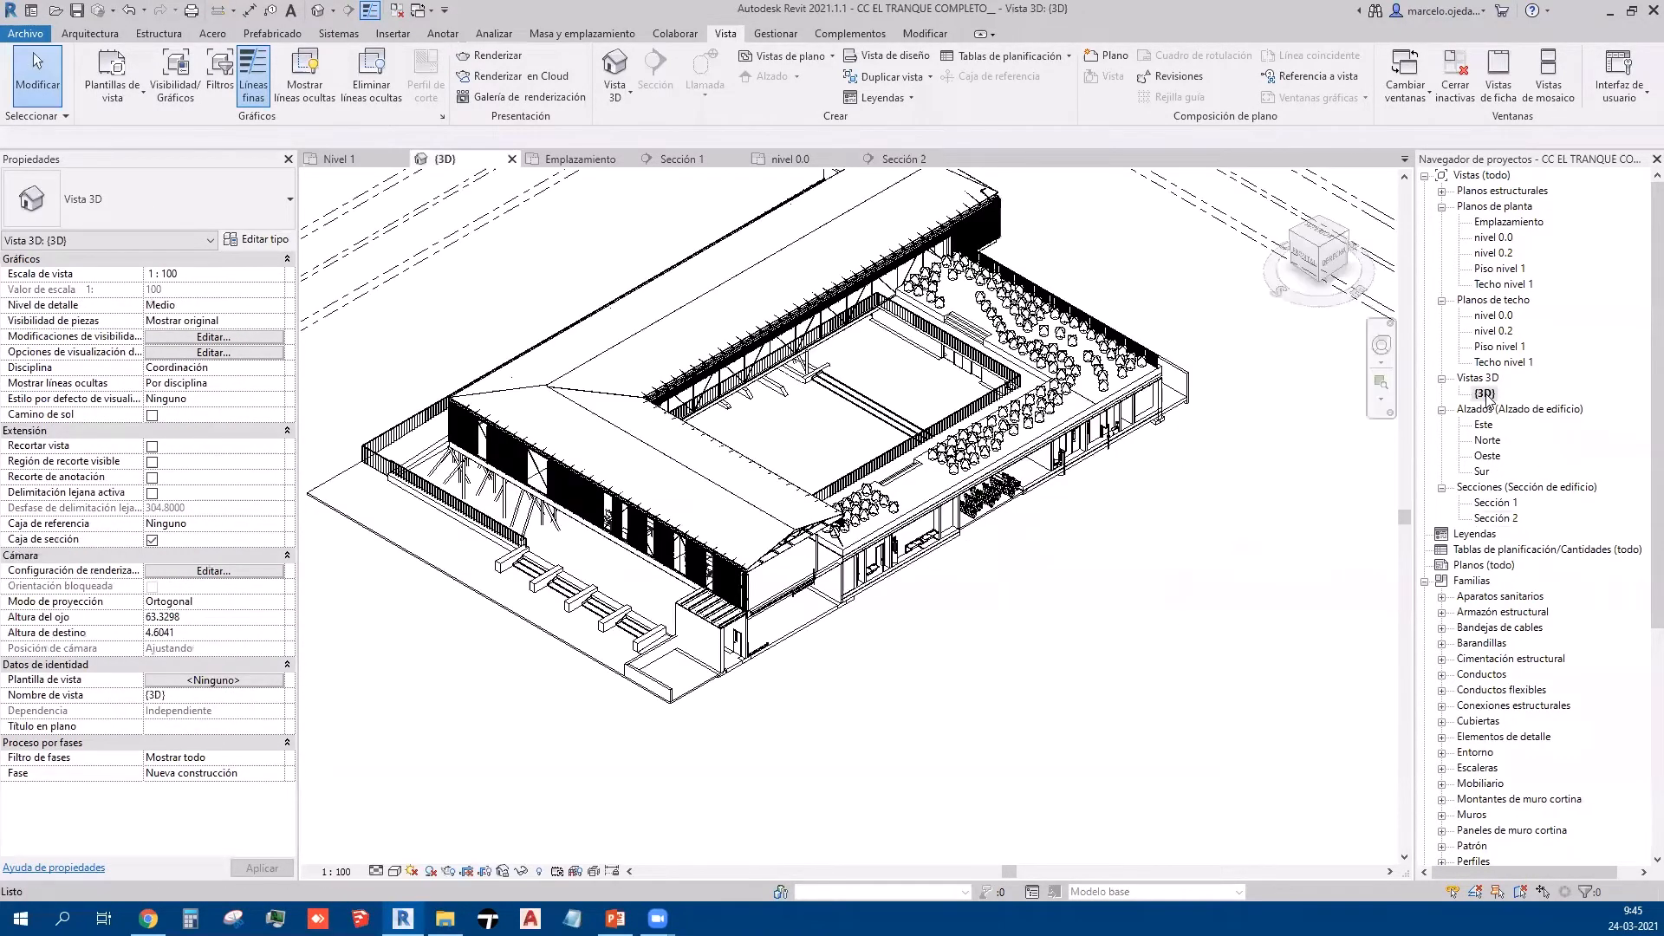
scroll(971, 659, "down", 3)
scroll(969, 656, "up", 1)
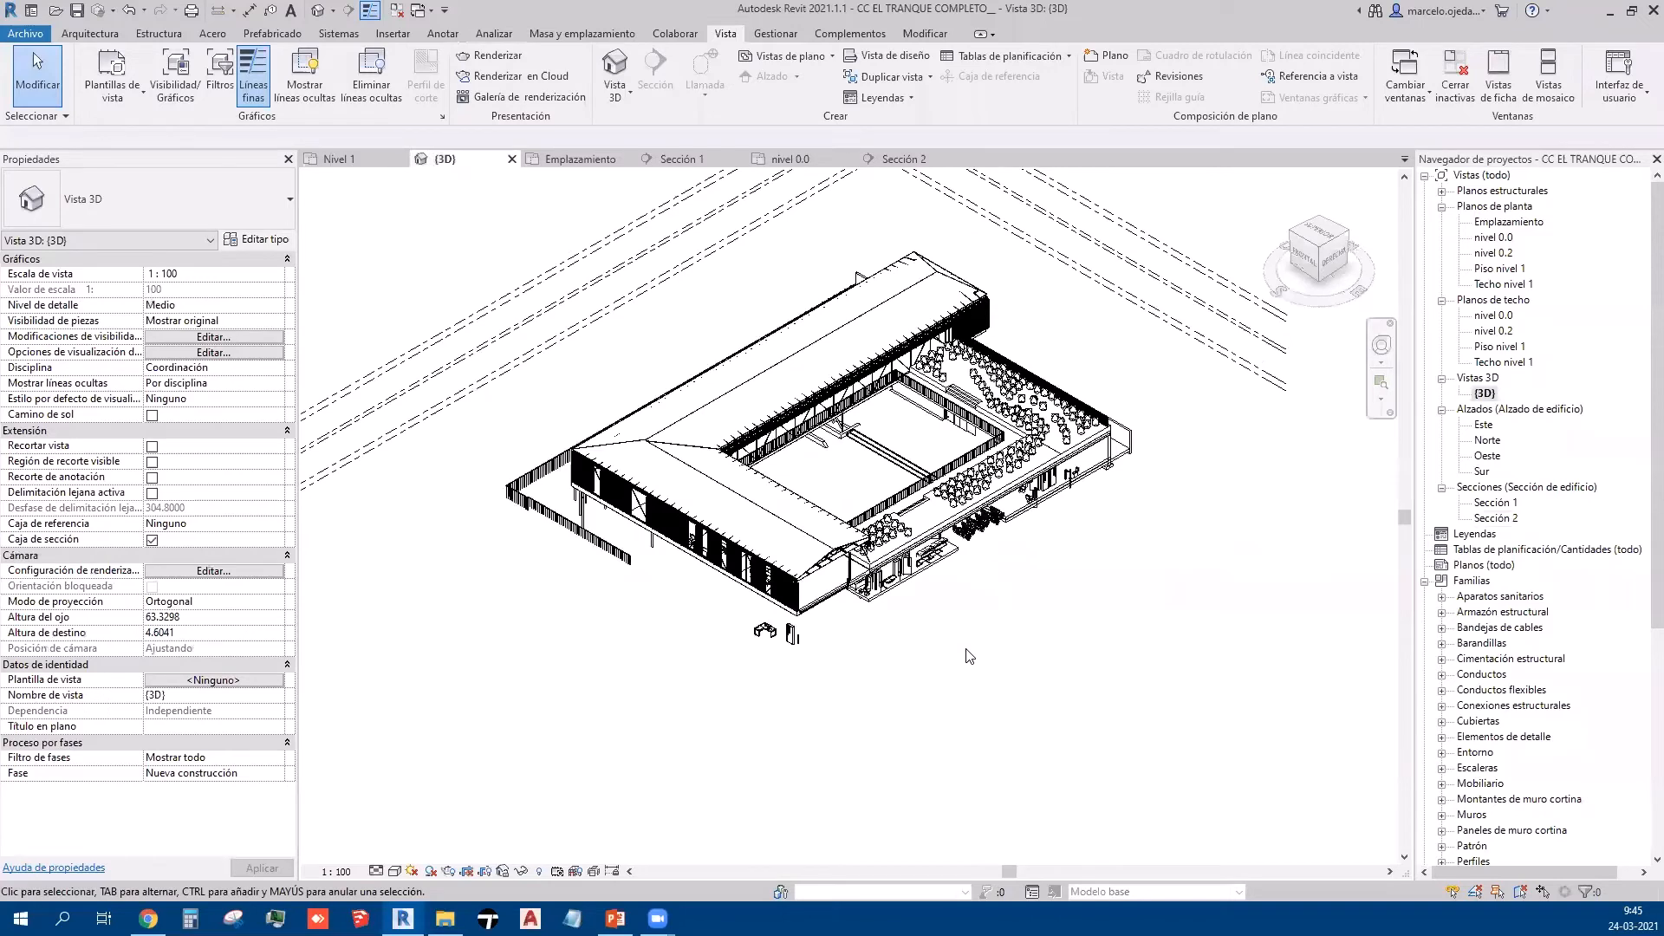
scroll(969, 656, "up", 2)
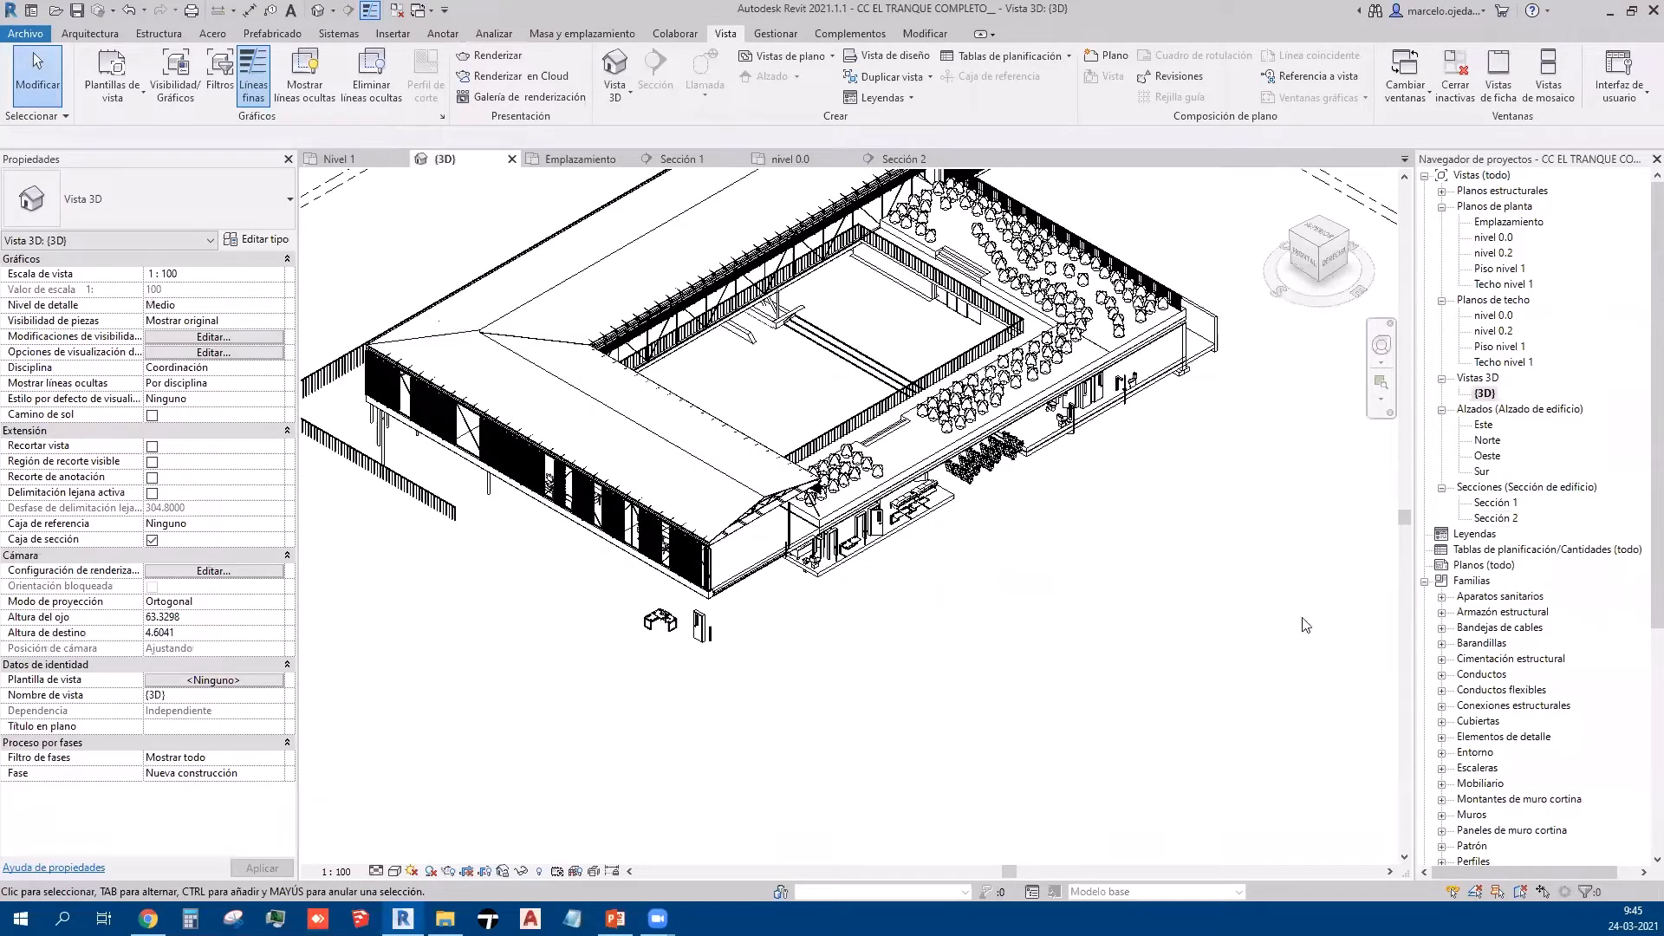
double_click(1492, 502)
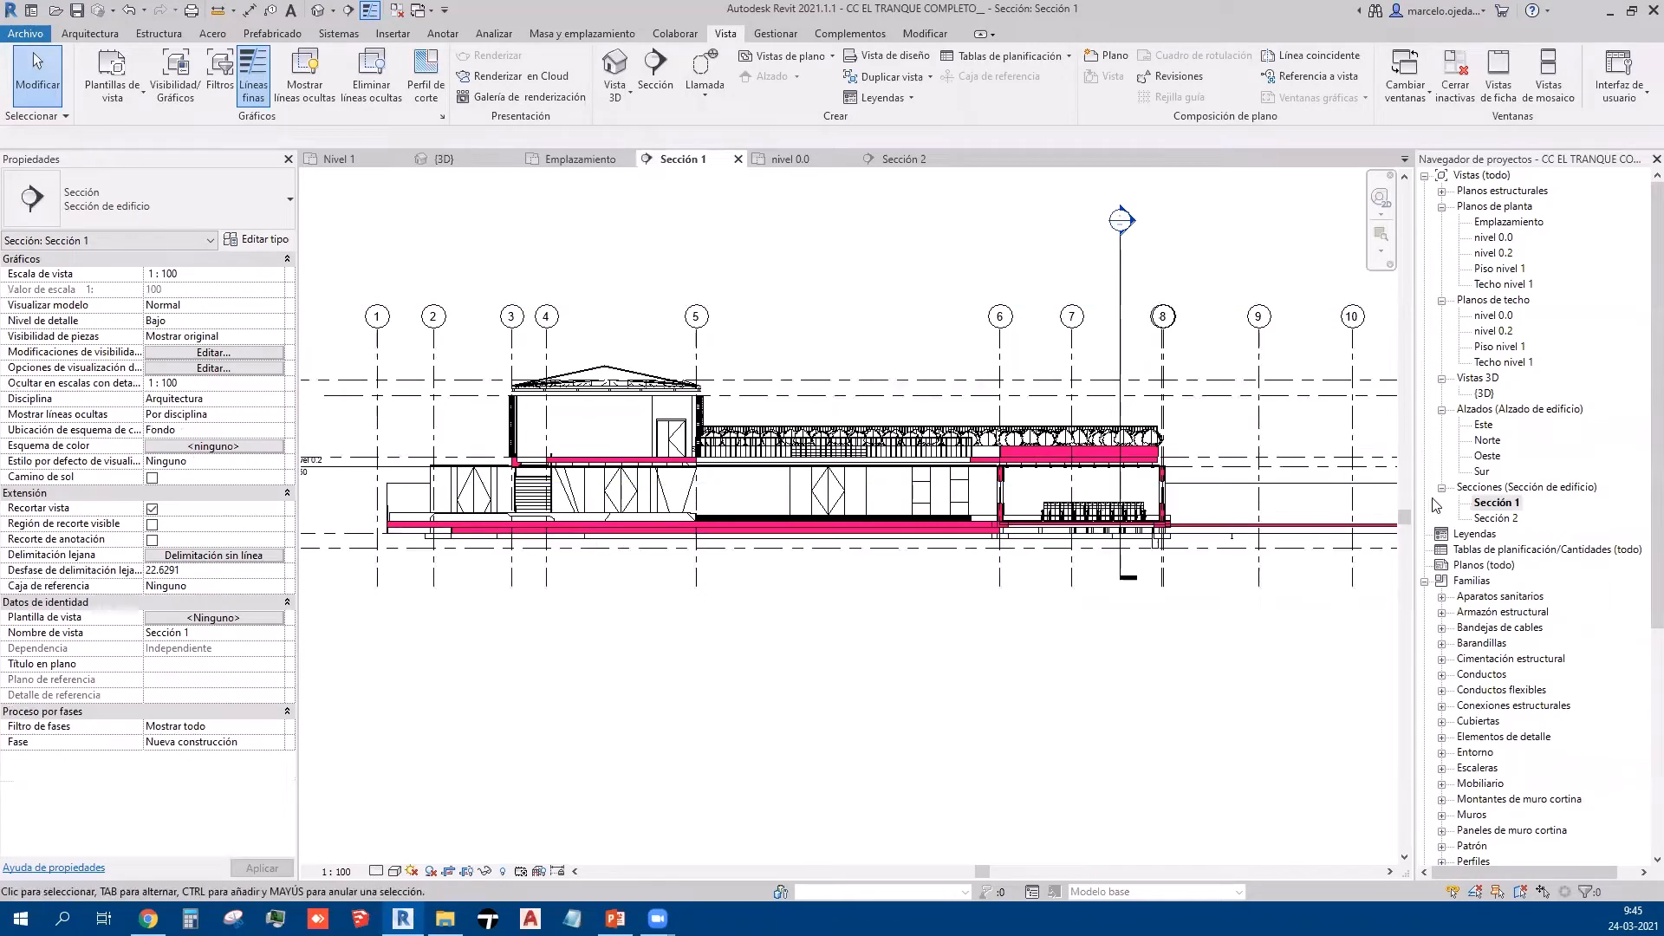
Step: Assign the "corte magenta sin rejilla sin niveles" template to the {3D} view, listing templates of all view types (<todo>)
double_click(1485, 393)
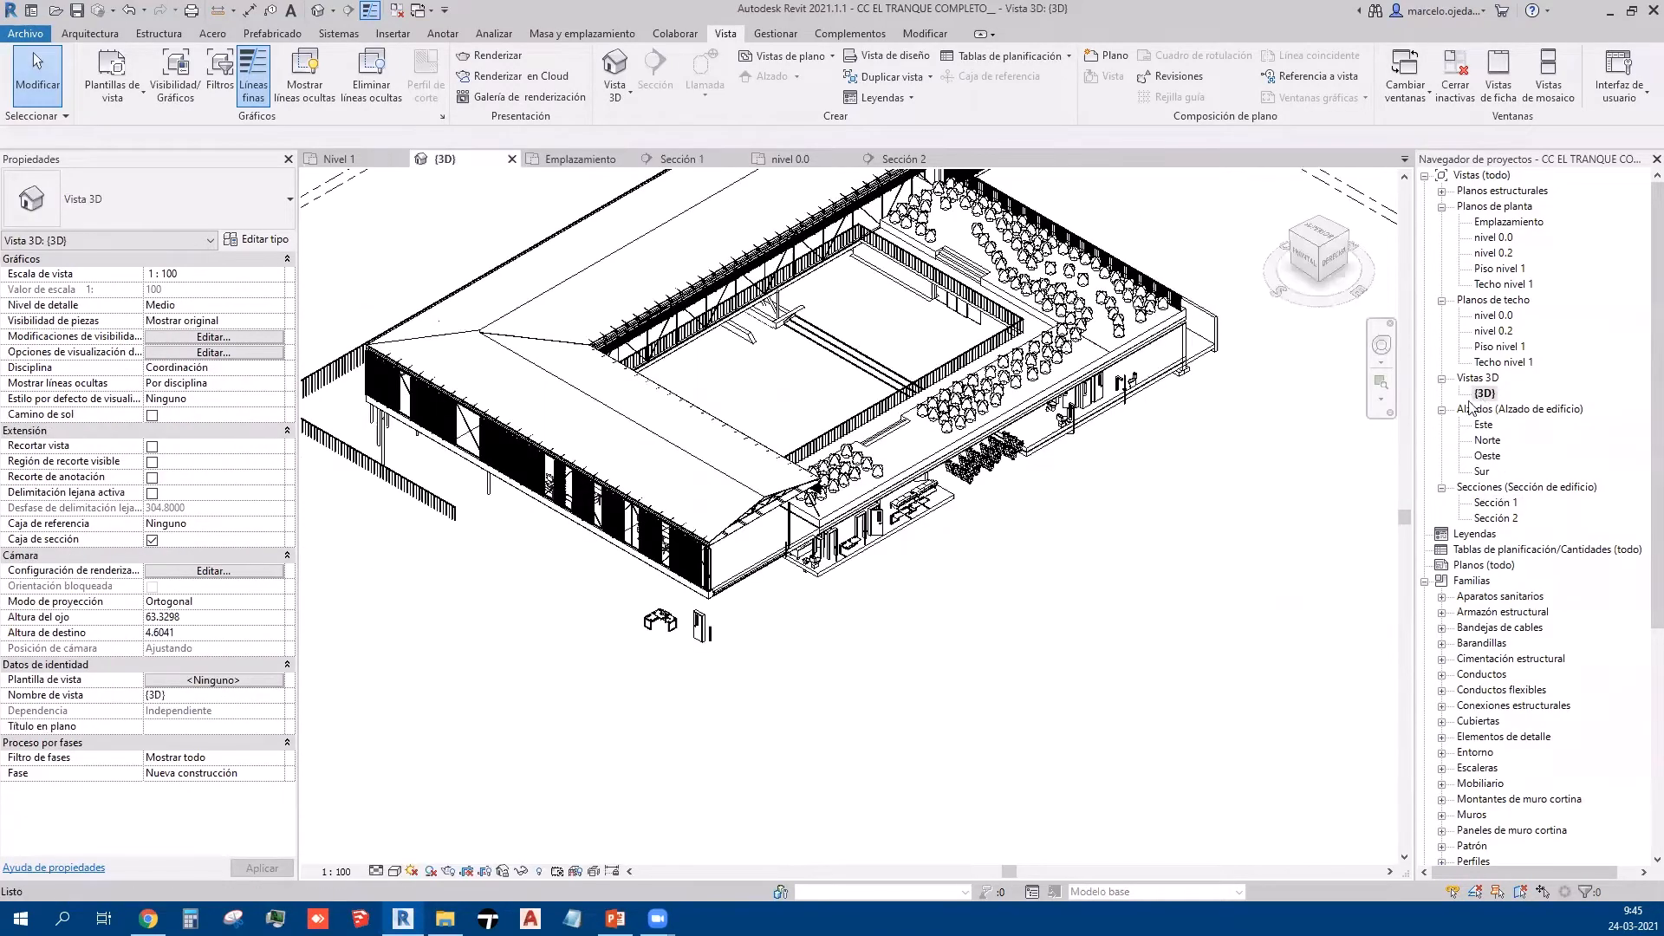
middle_click_drag(1080, 545, 998, 705)
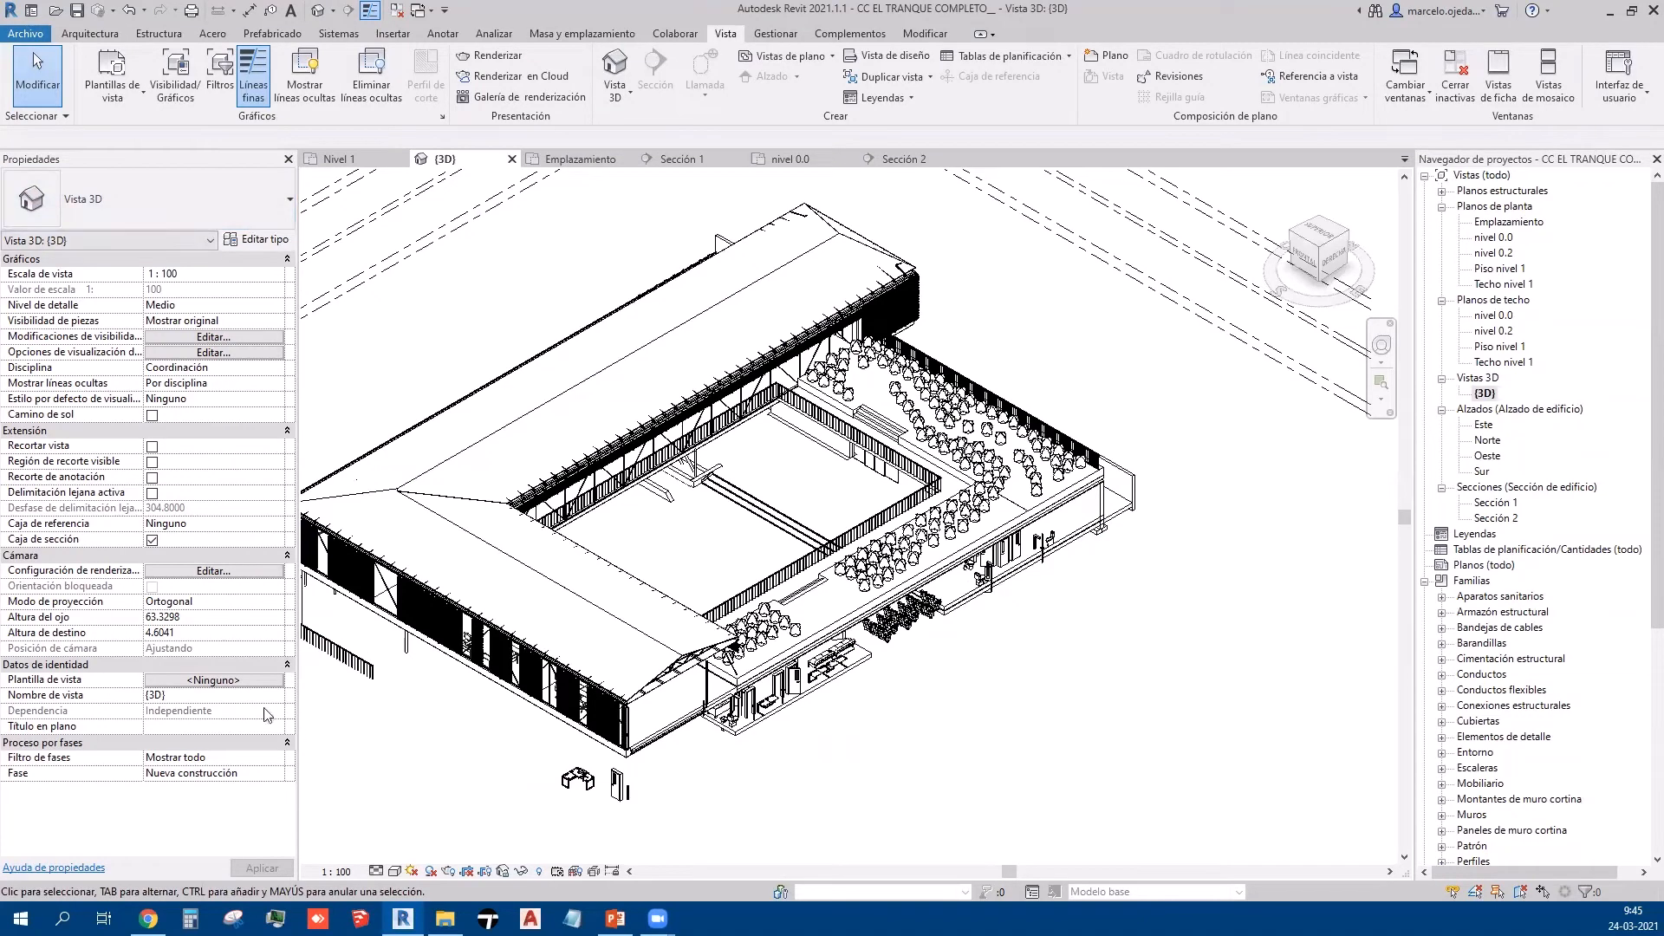
left_click(219, 680)
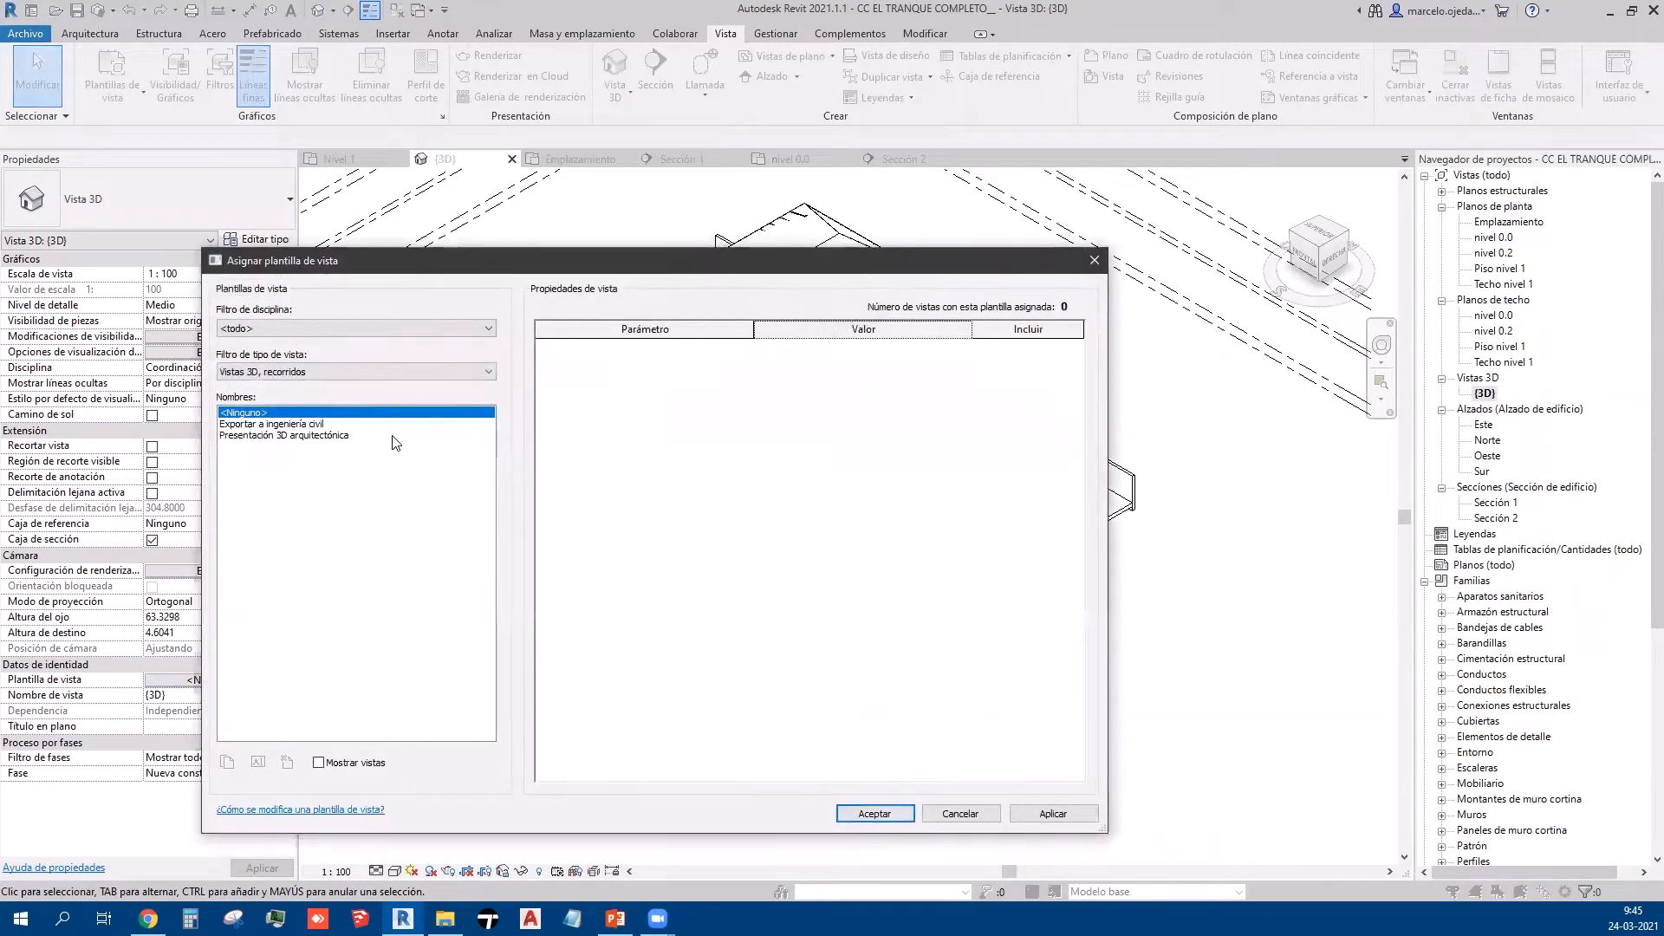
left_click(299, 373)
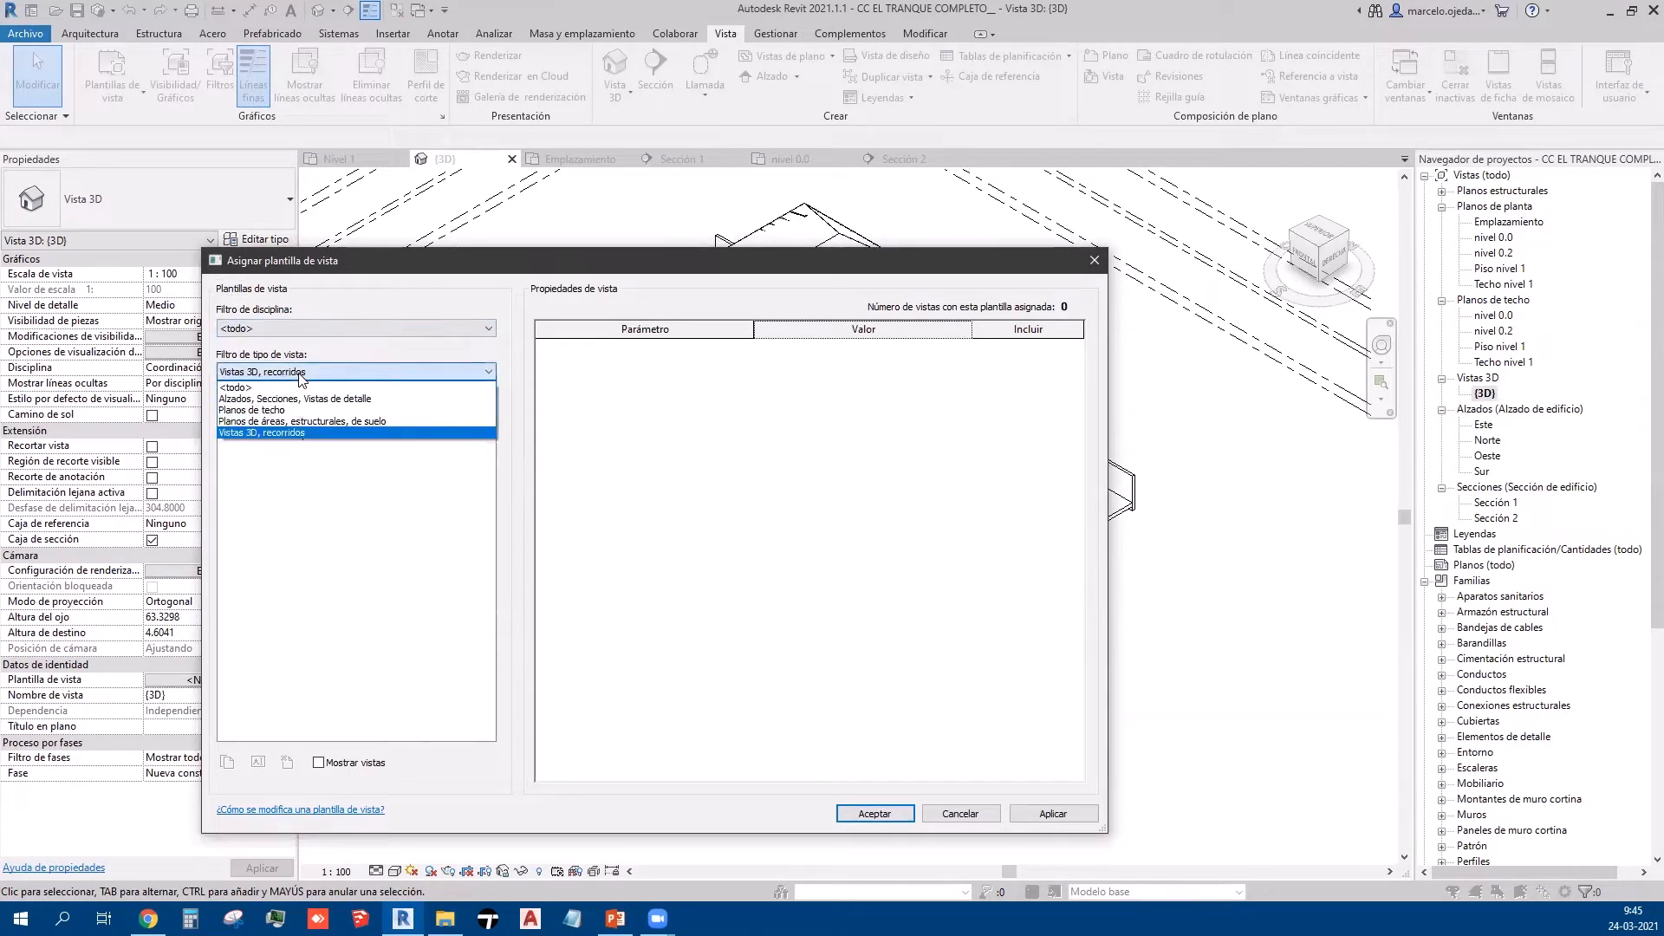
left_click(295, 388)
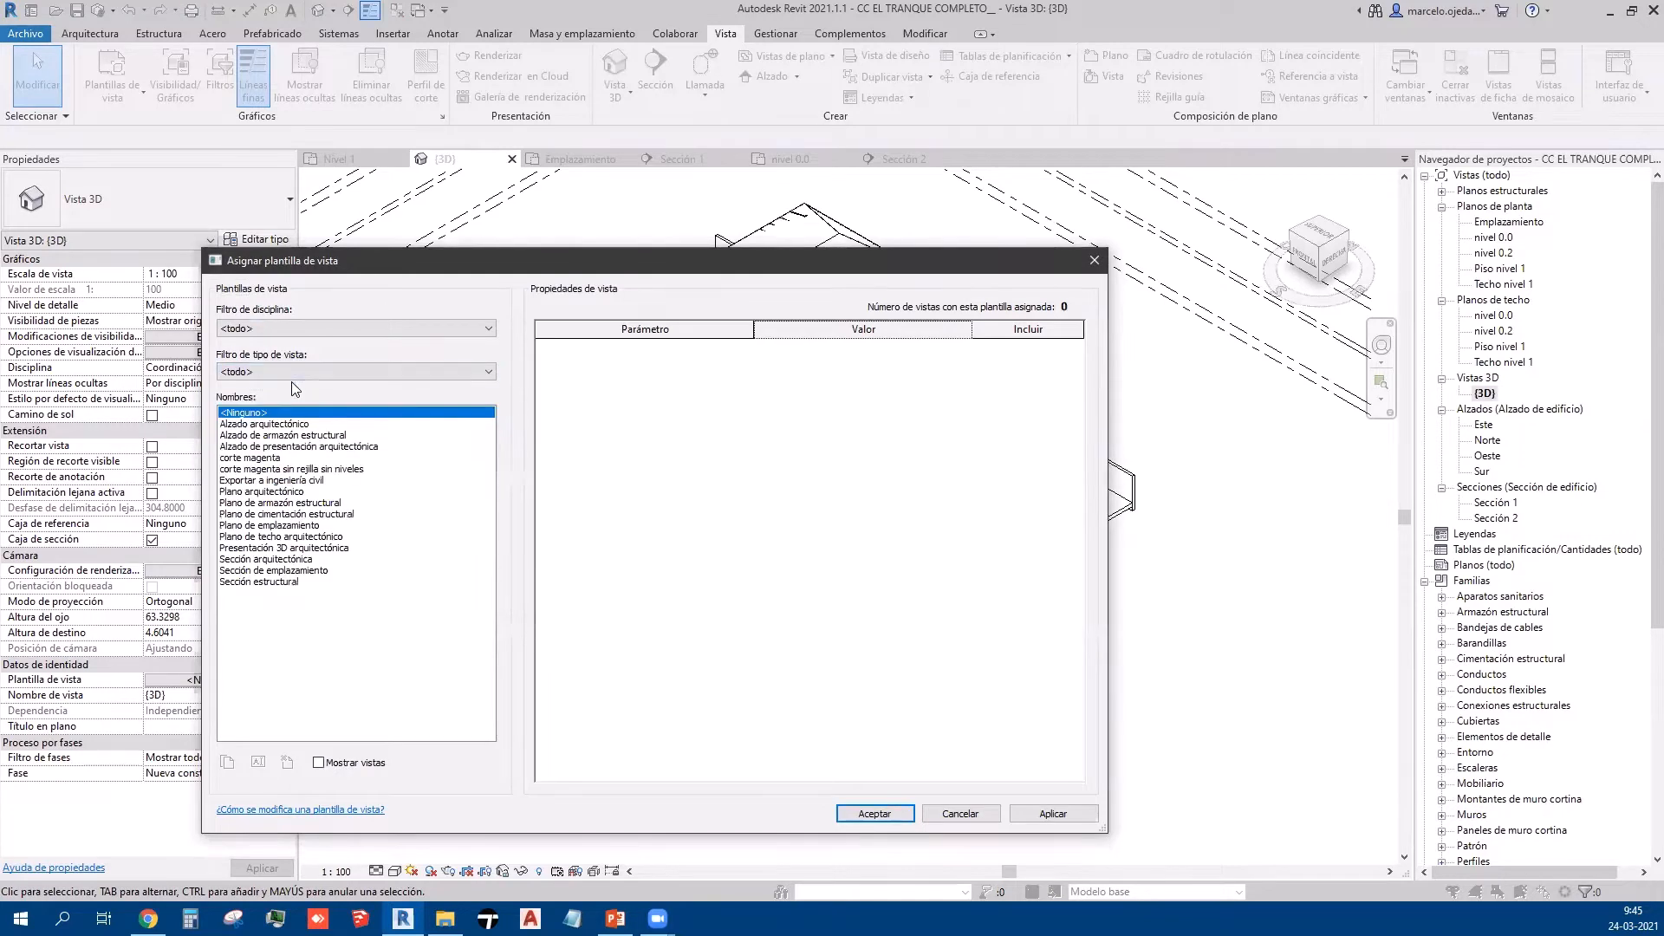
left_click(264, 469)
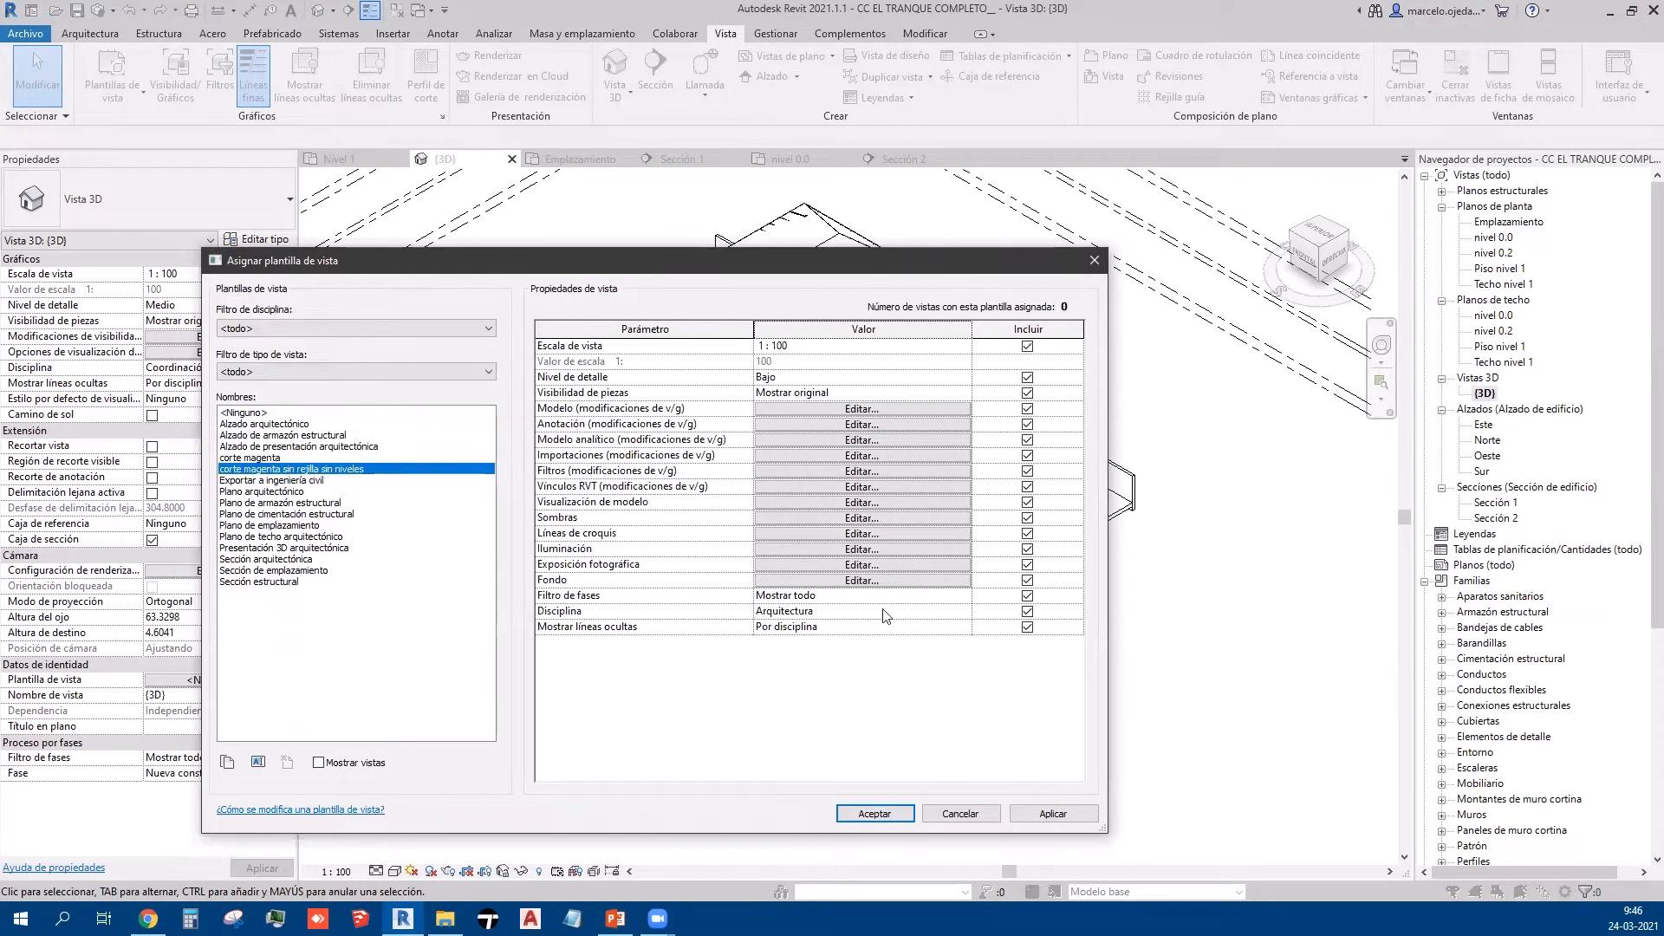
left_click(877, 811)
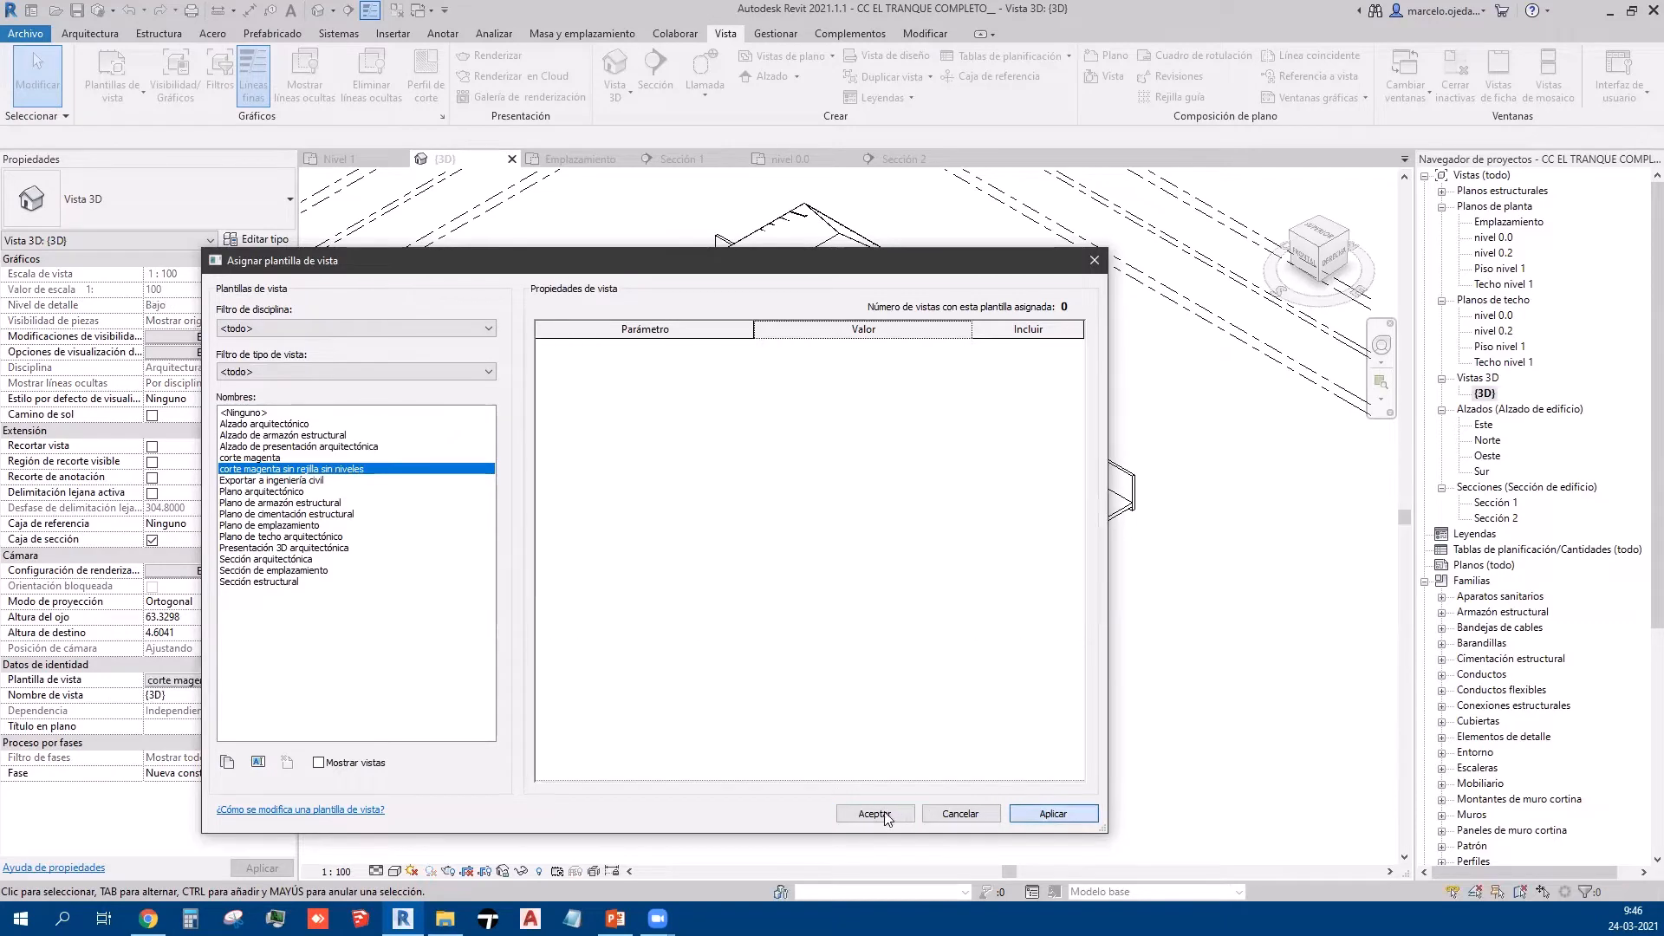
Step: Reveal the {3D} view's hidden section box, pull its long cutting face back through the building to the rear wing, and exit reveal mode
scroll(875, 798, "up", 3)
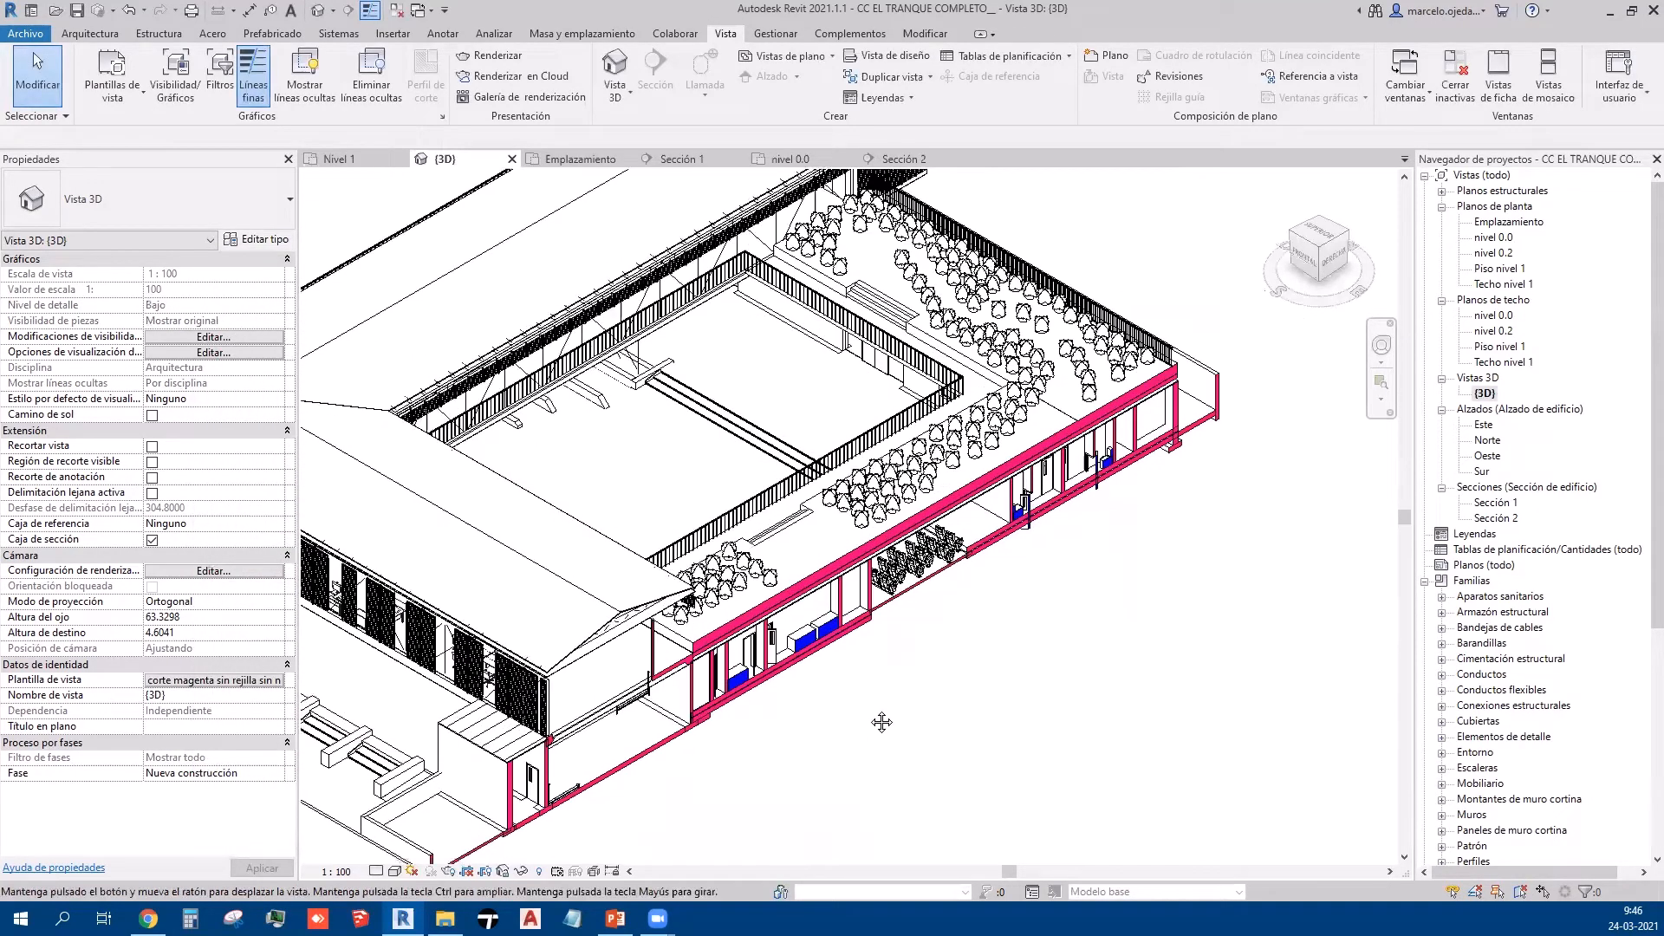
scroll(1021, 734, "down", 3)
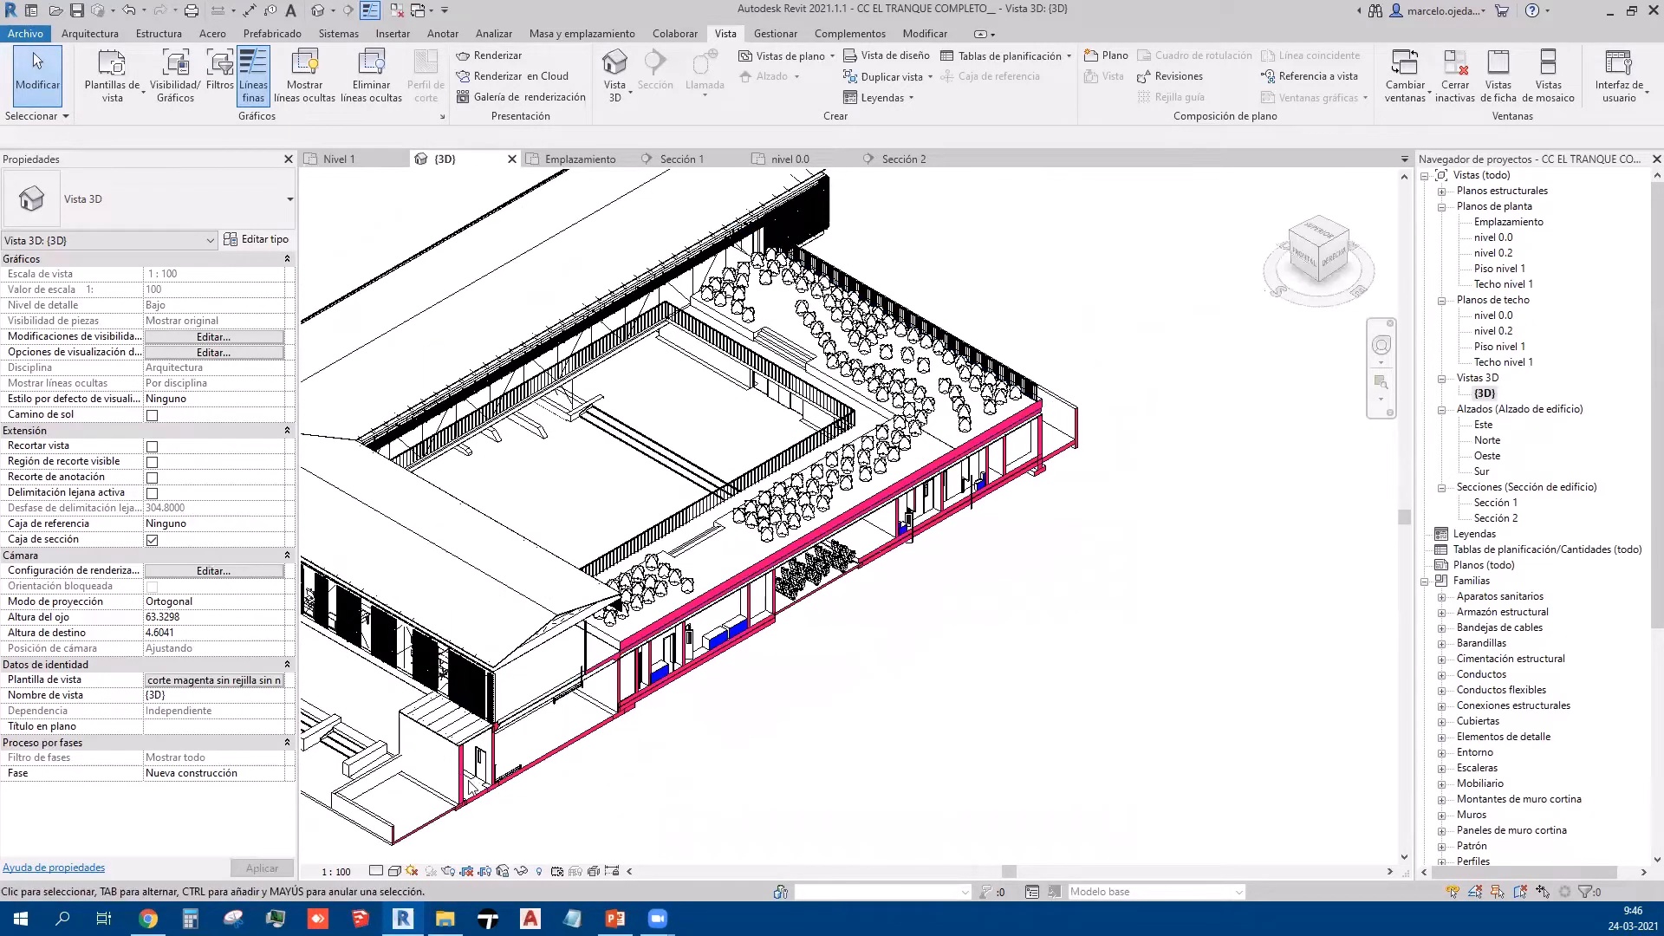
scroll(909, 522, "down", 1)
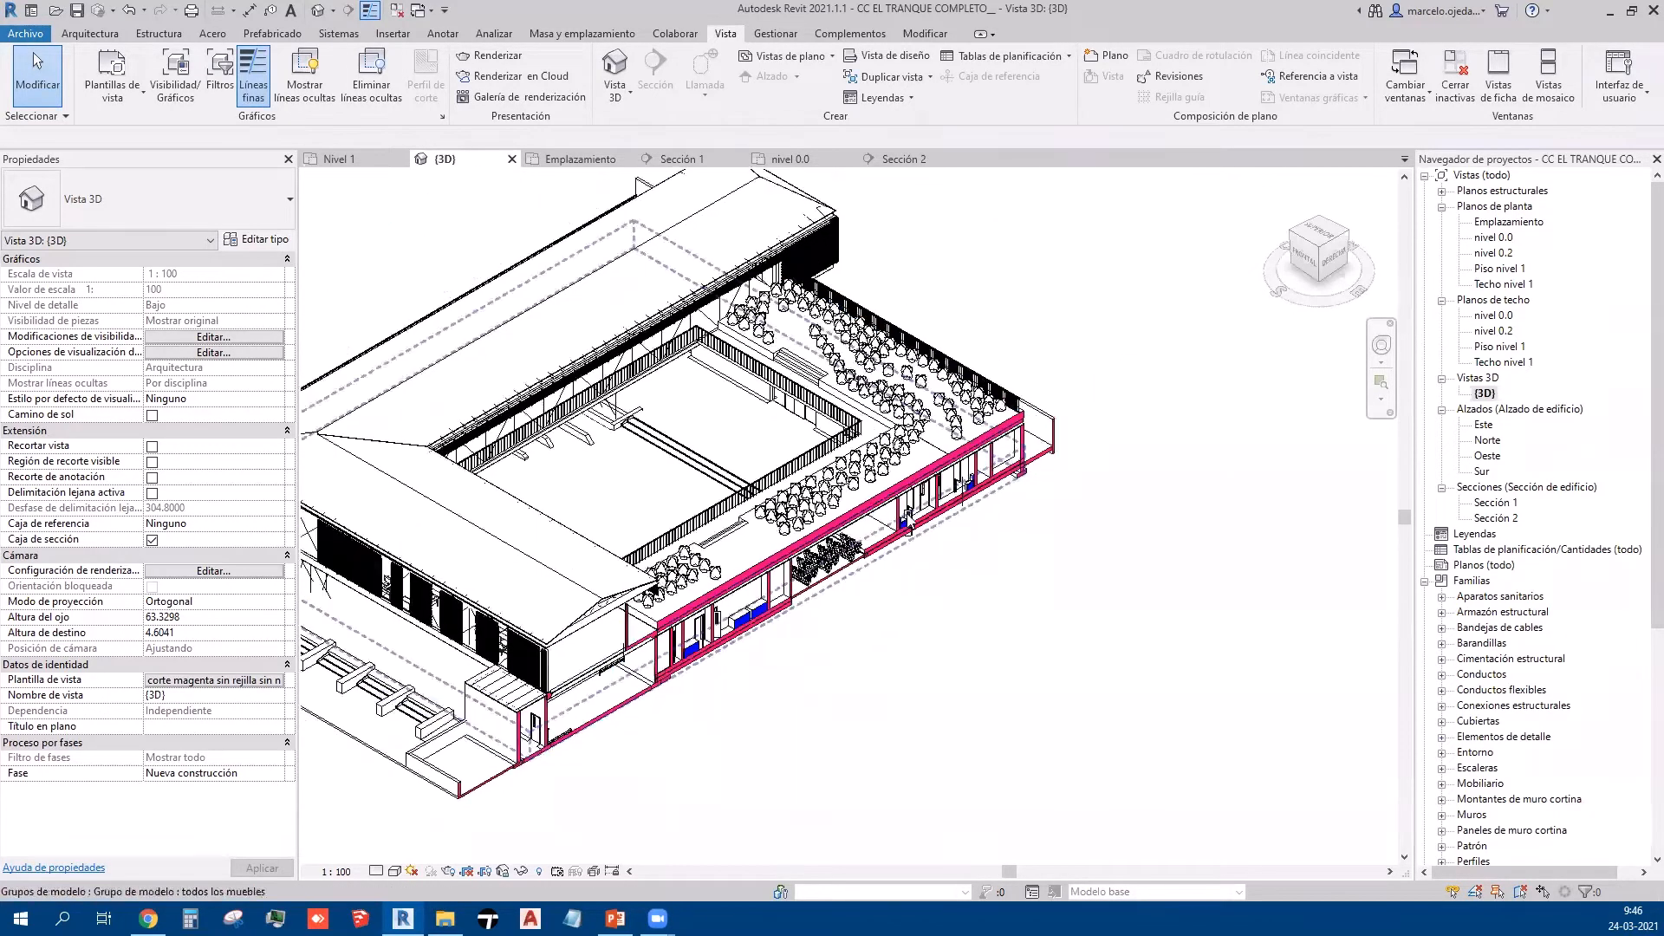
scroll(909, 523, "down", 1)
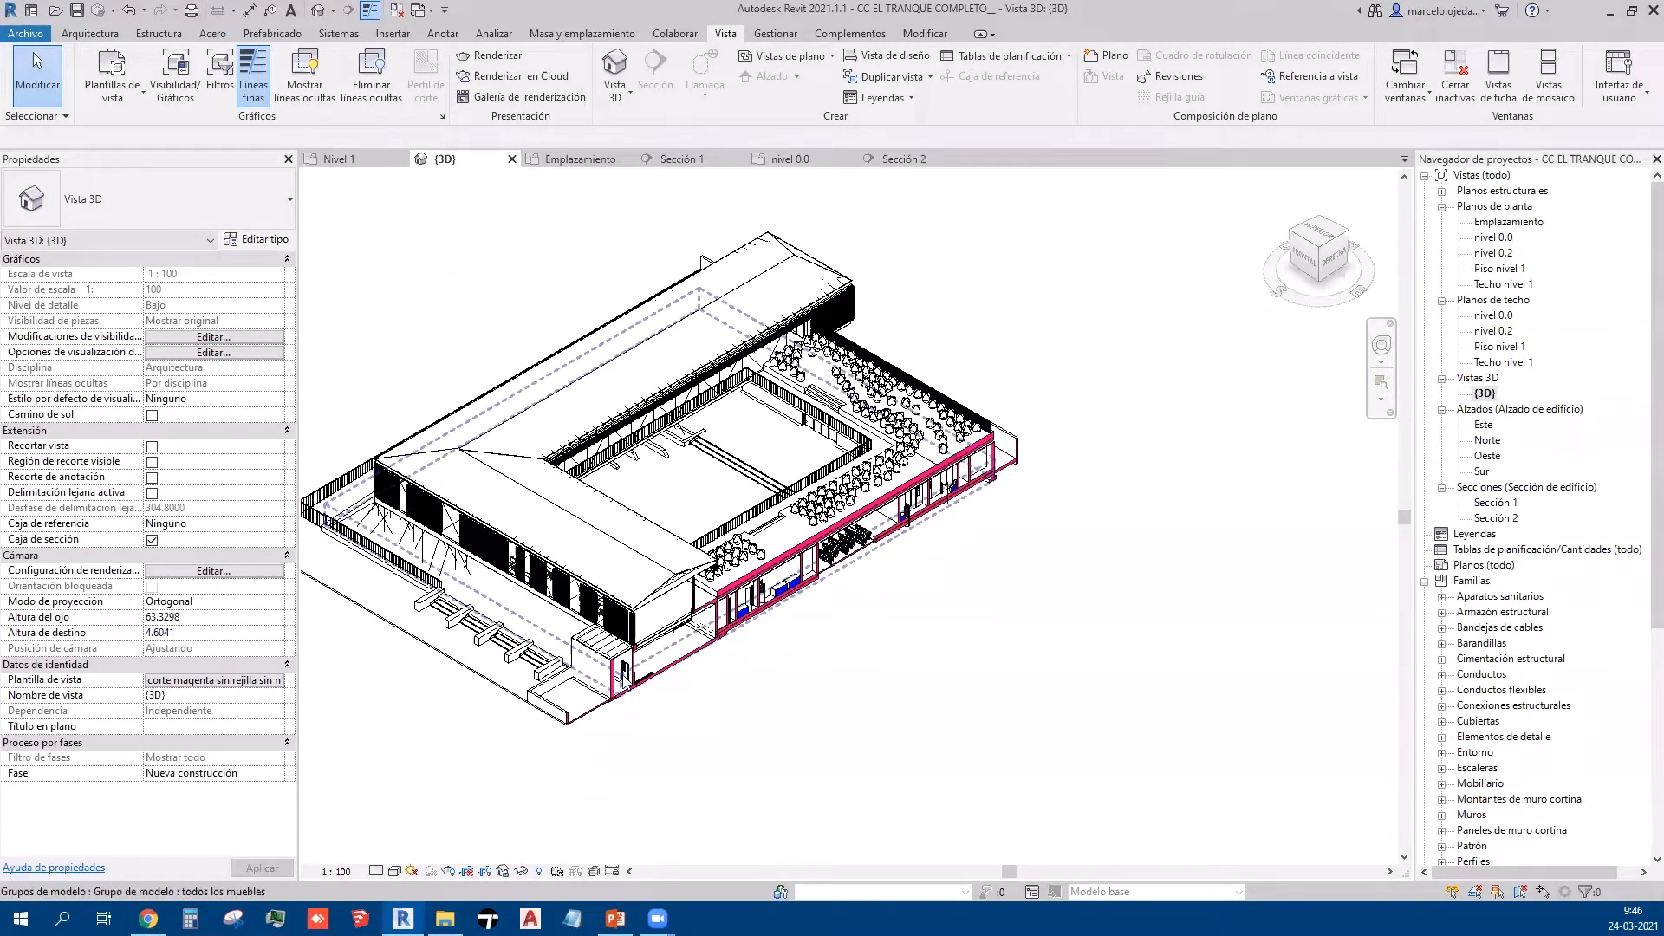
middle_click_drag(787, 820, 857, 768)
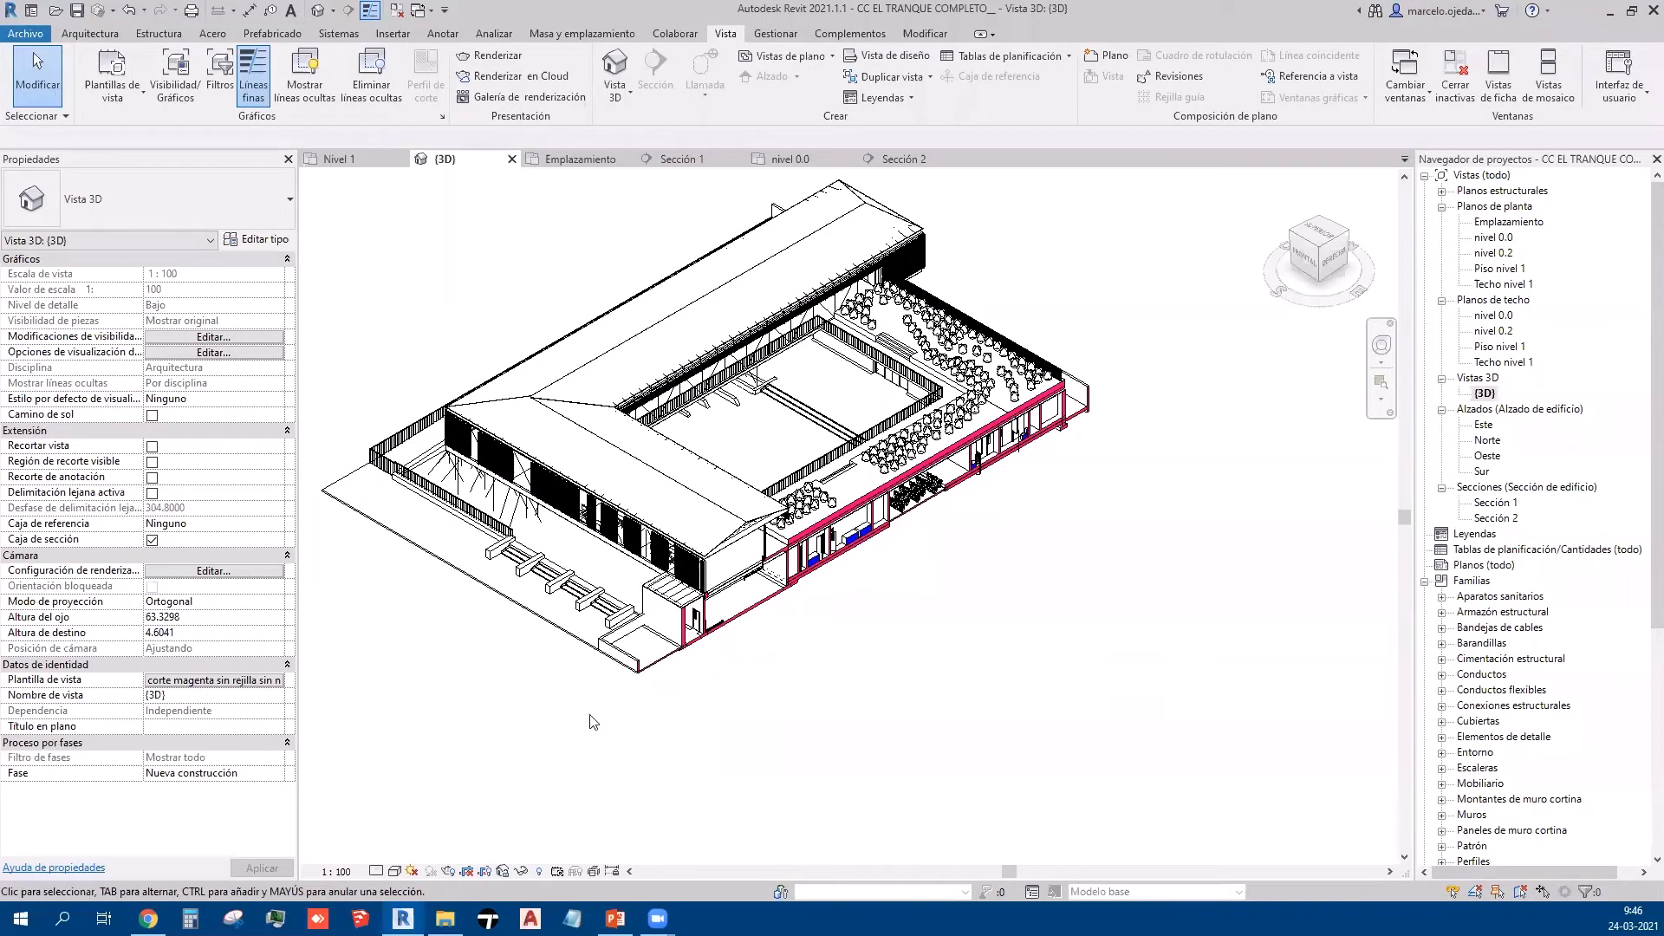
left_click(539, 871)
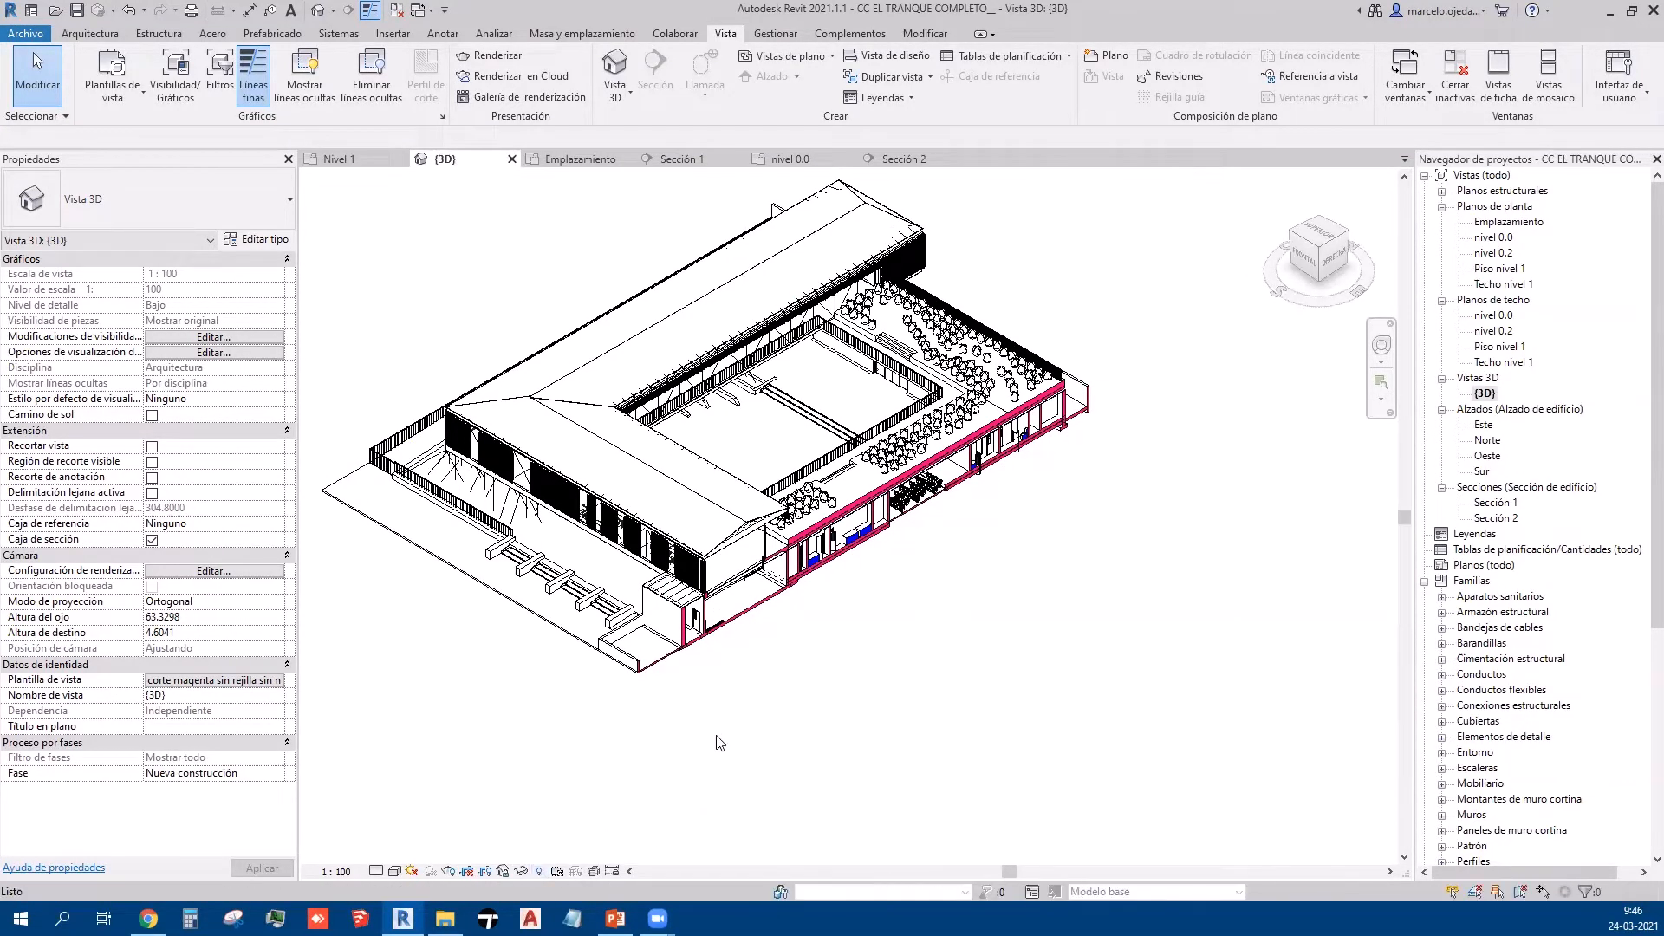
left_click(718, 654)
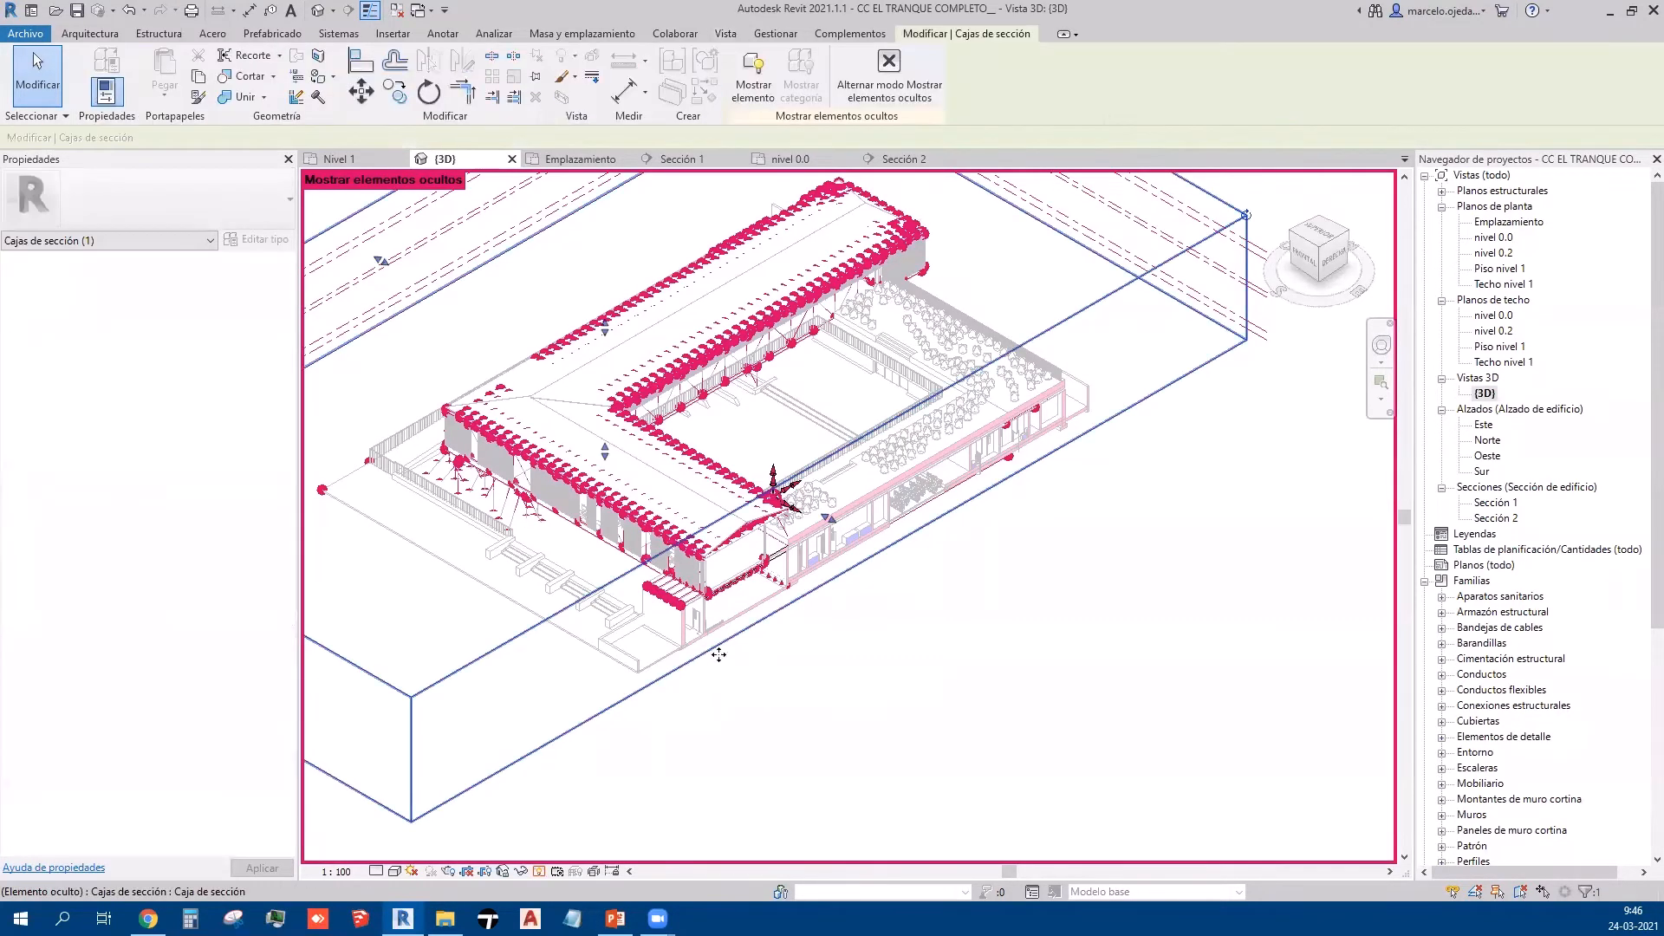
left_click_drag(827, 519, 620, 329)
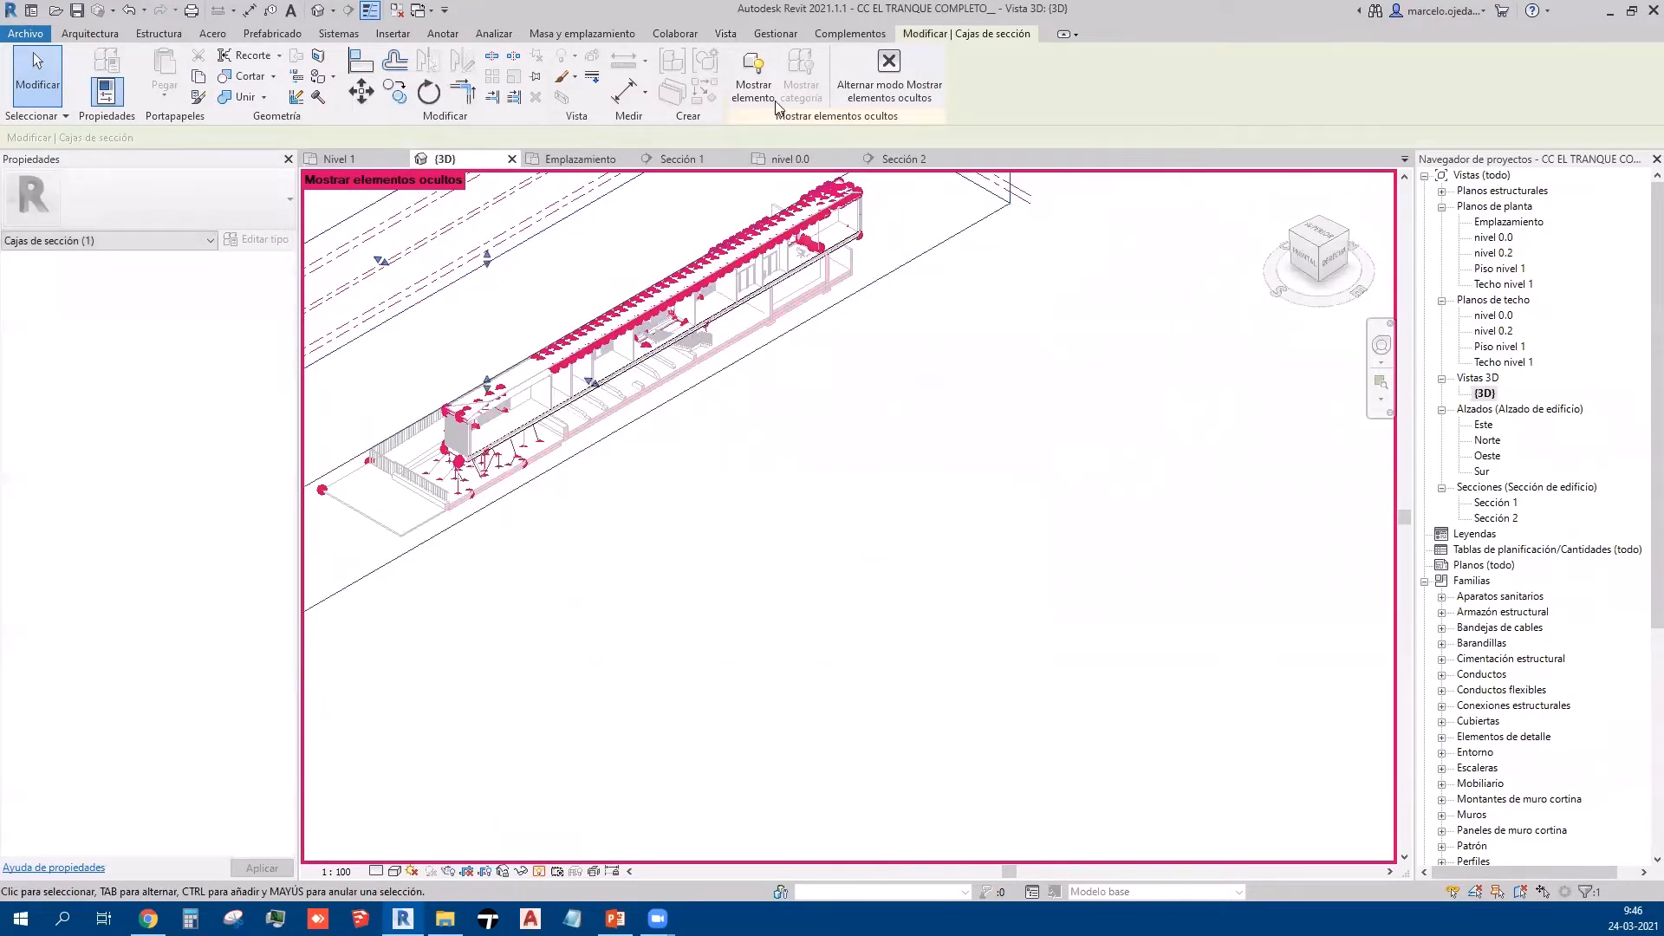
left_click(889, 74)
scroll(538, 375, "up", 5)
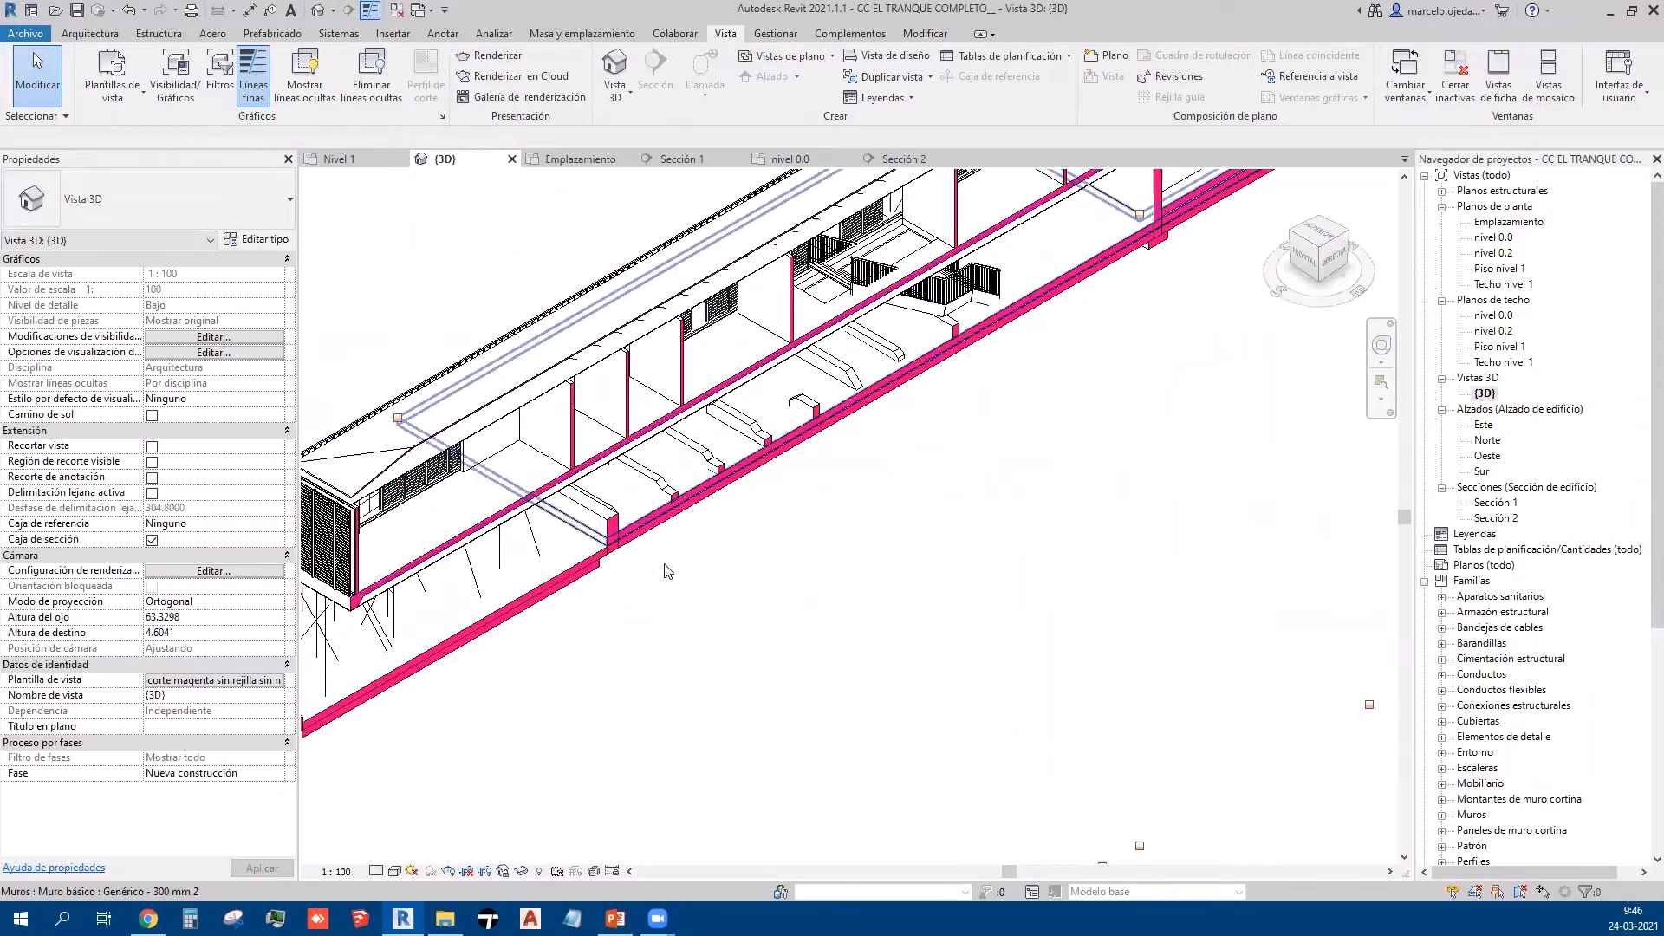
Step: Examine the magenta cut faces along the whole length of the sectioned building in the {3D} view
scroll(706, 684, "down", 2)
scroll(604, 722, "down", 3)
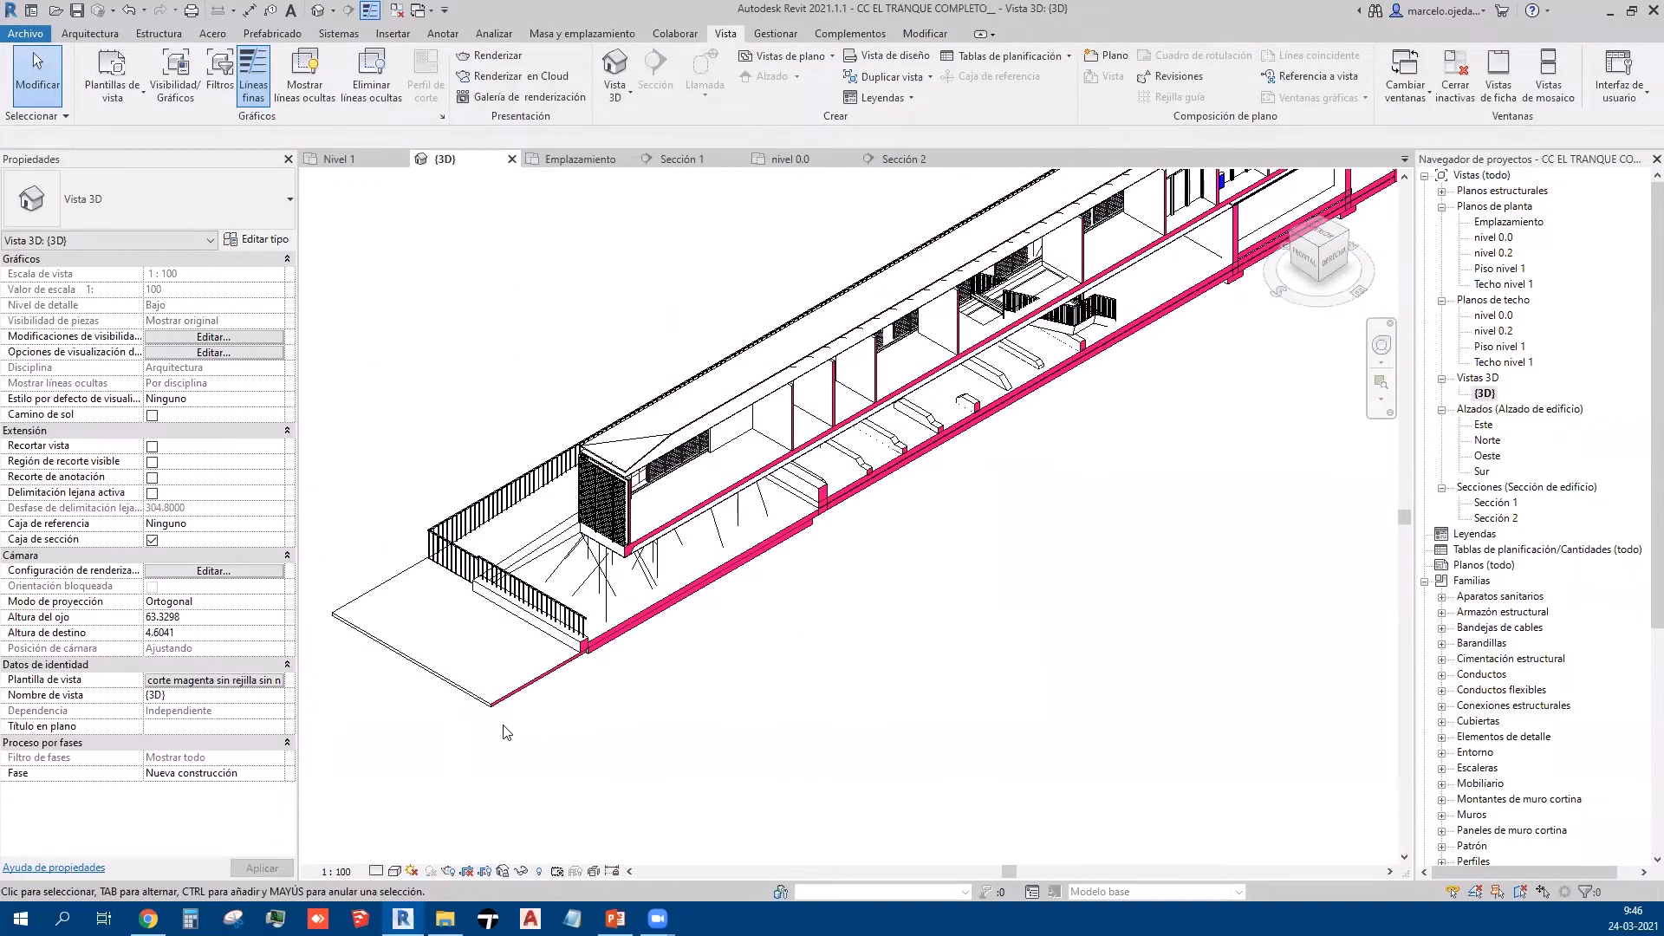
scroll(947, 442, "up", 2)
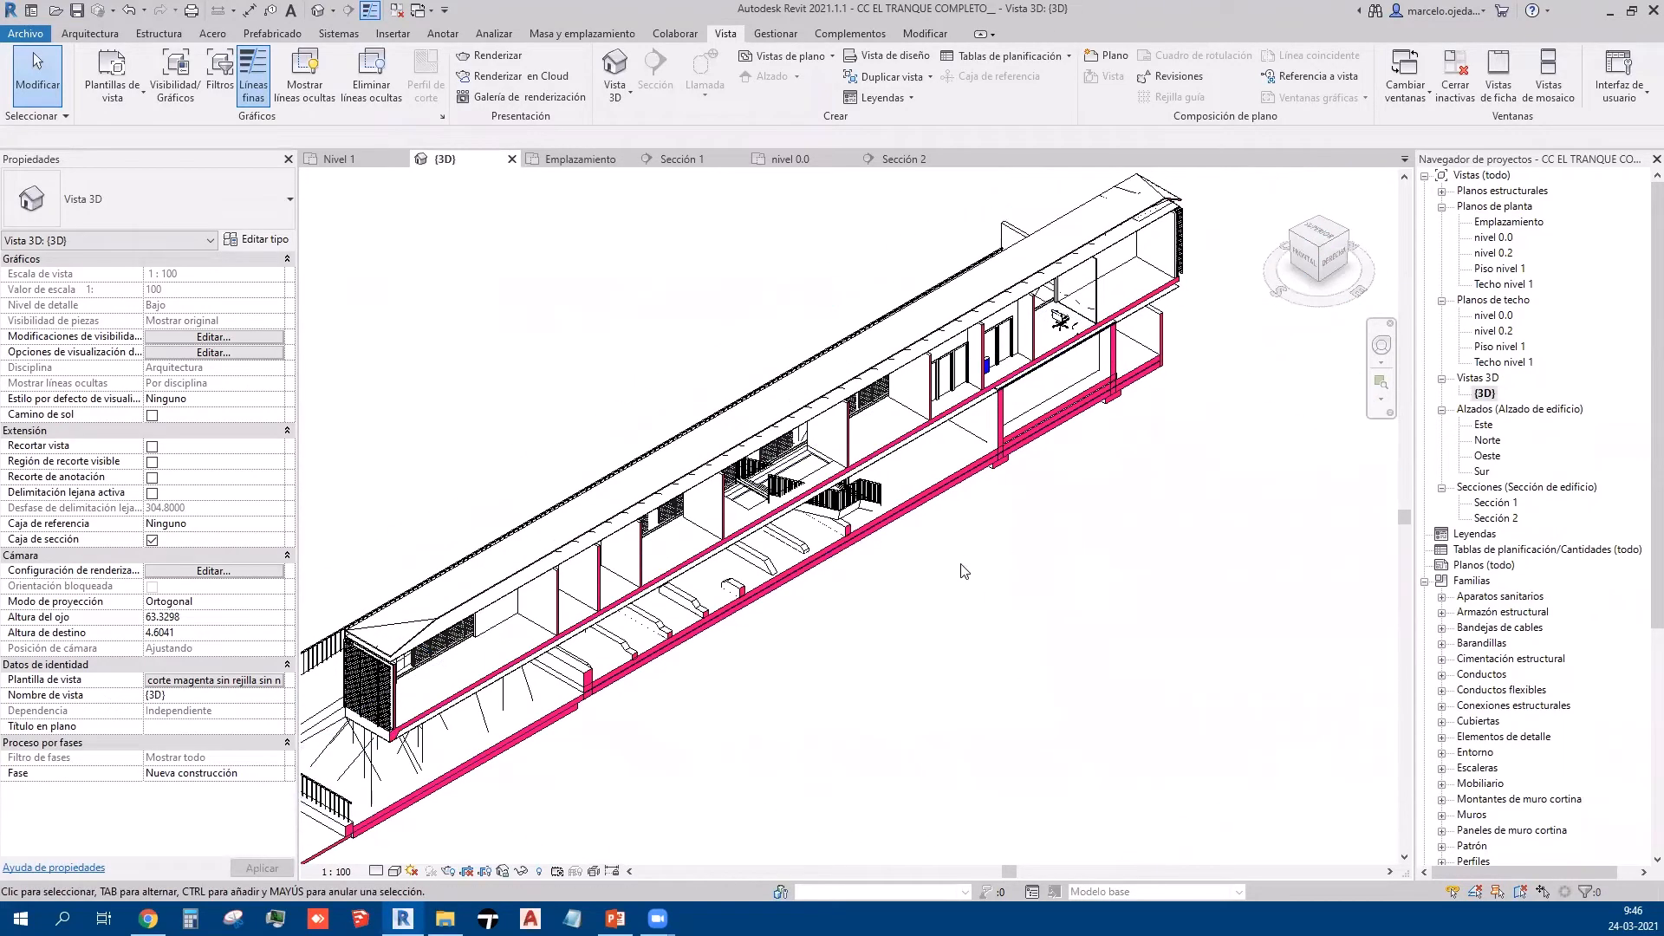
scroll(749, 693, "down", 2)
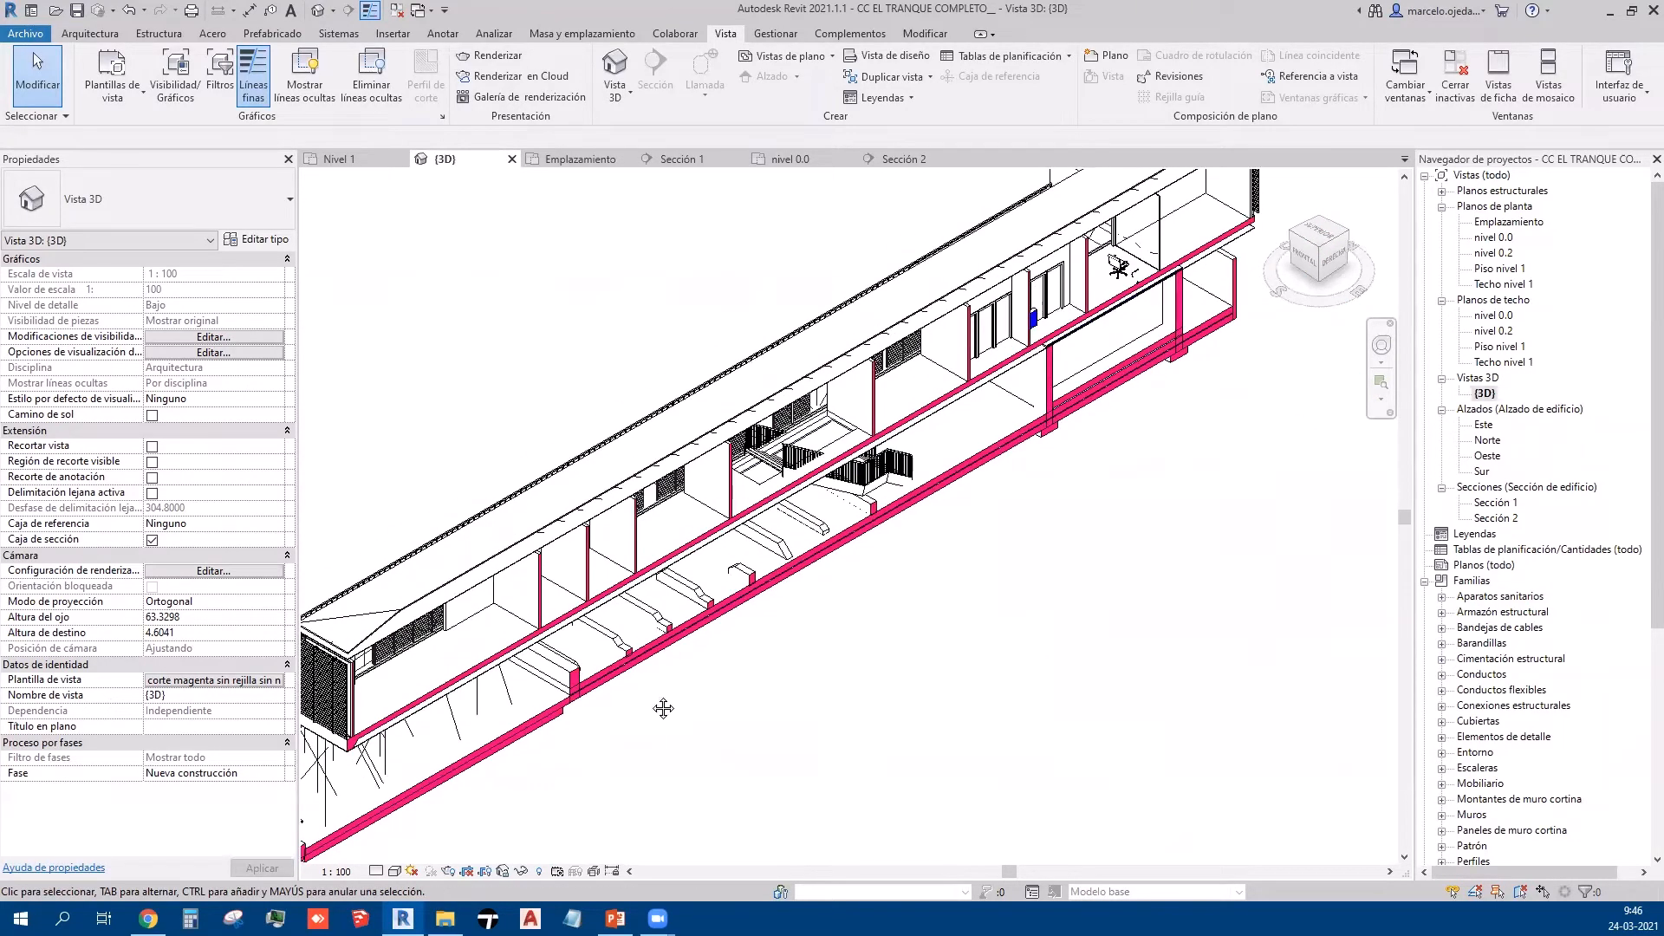
scroll(607, 719, "up", 3)
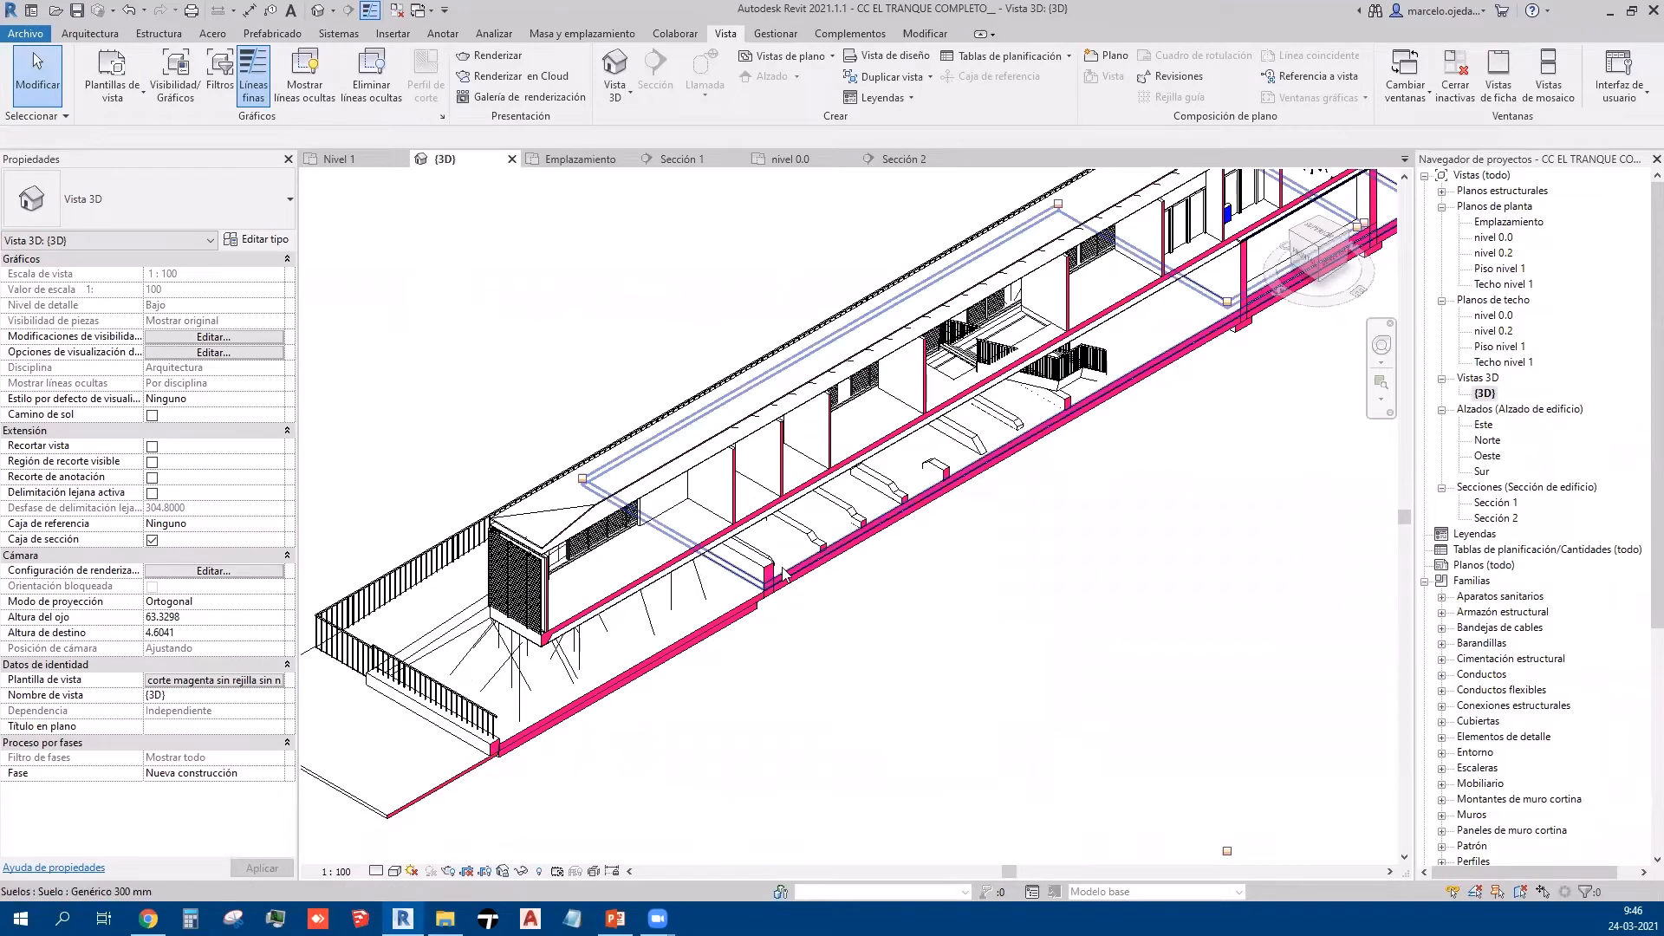
scroll(799, 580, "down", 1)
middle_click_drag(1007, 658, 853, 718)
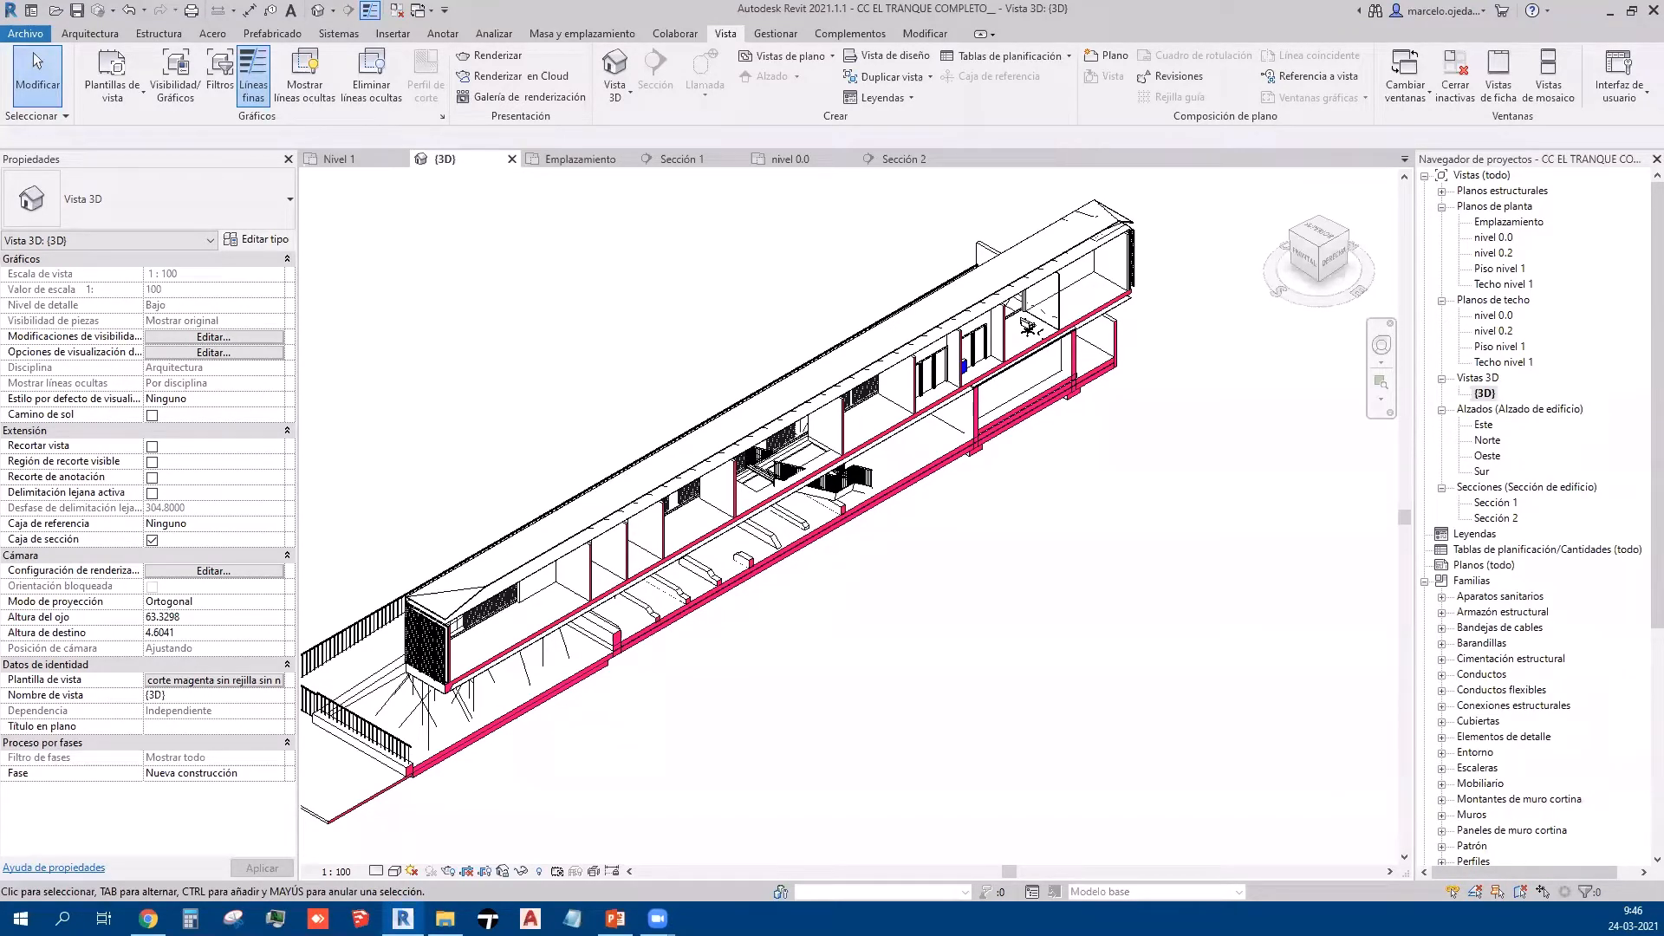
scroll(1009, 624, "down", 3)
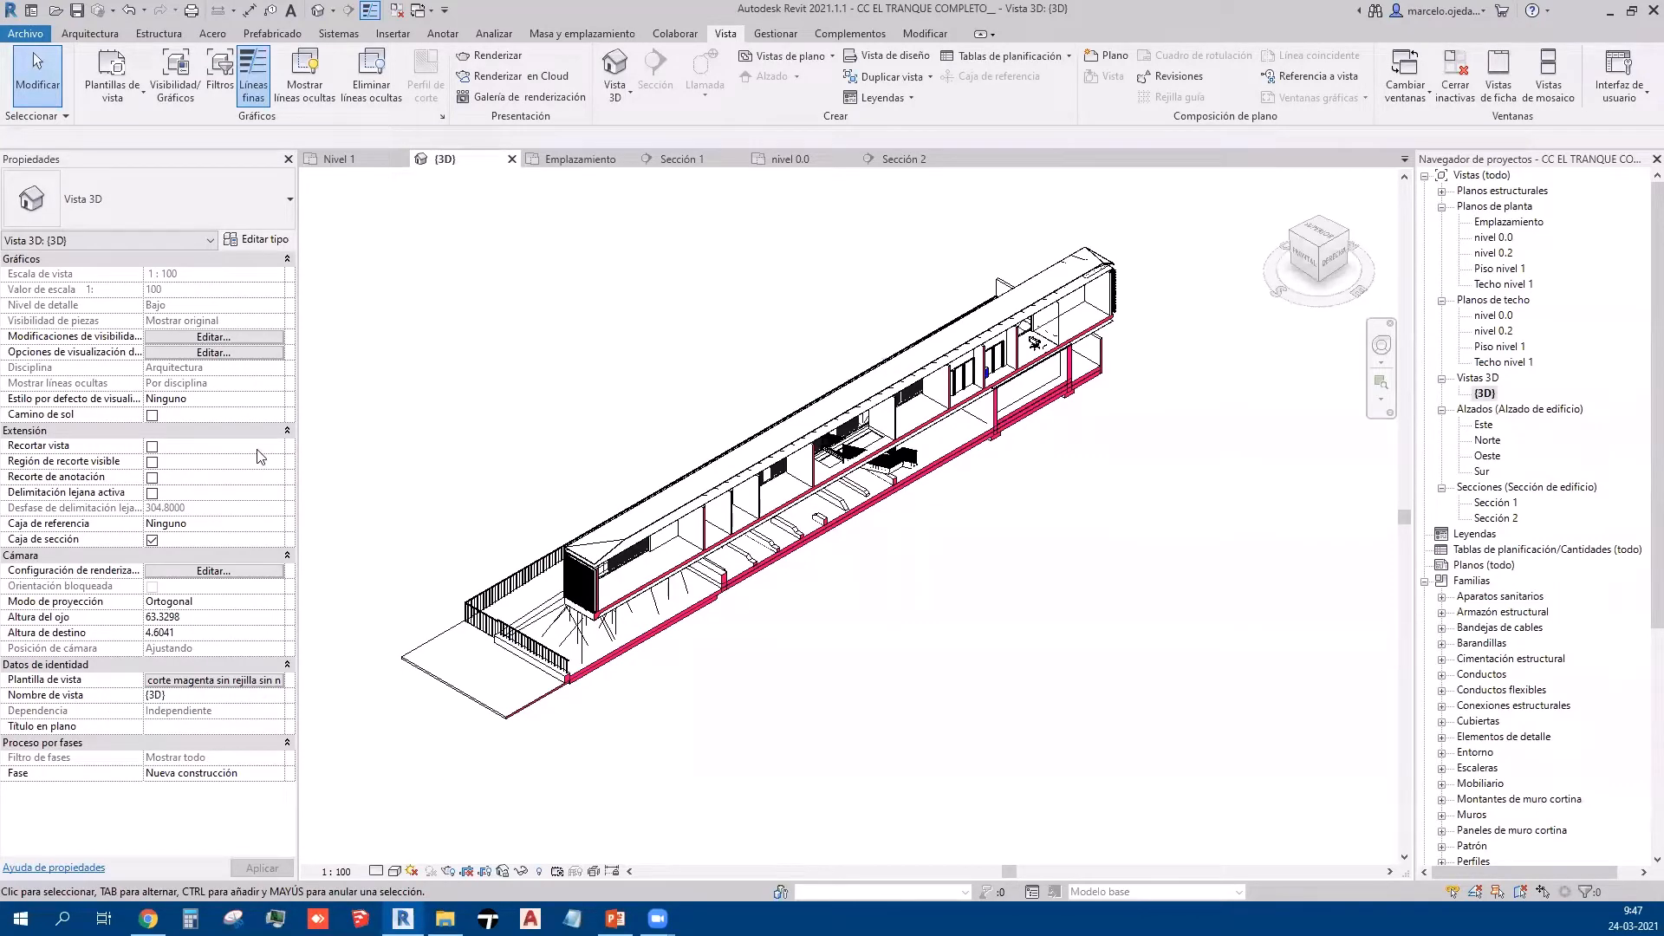
Step: Set the {3D} view's template to <Ninguno>, checking the view's visibility/graphics overrides before and after
left_click(214, 337)
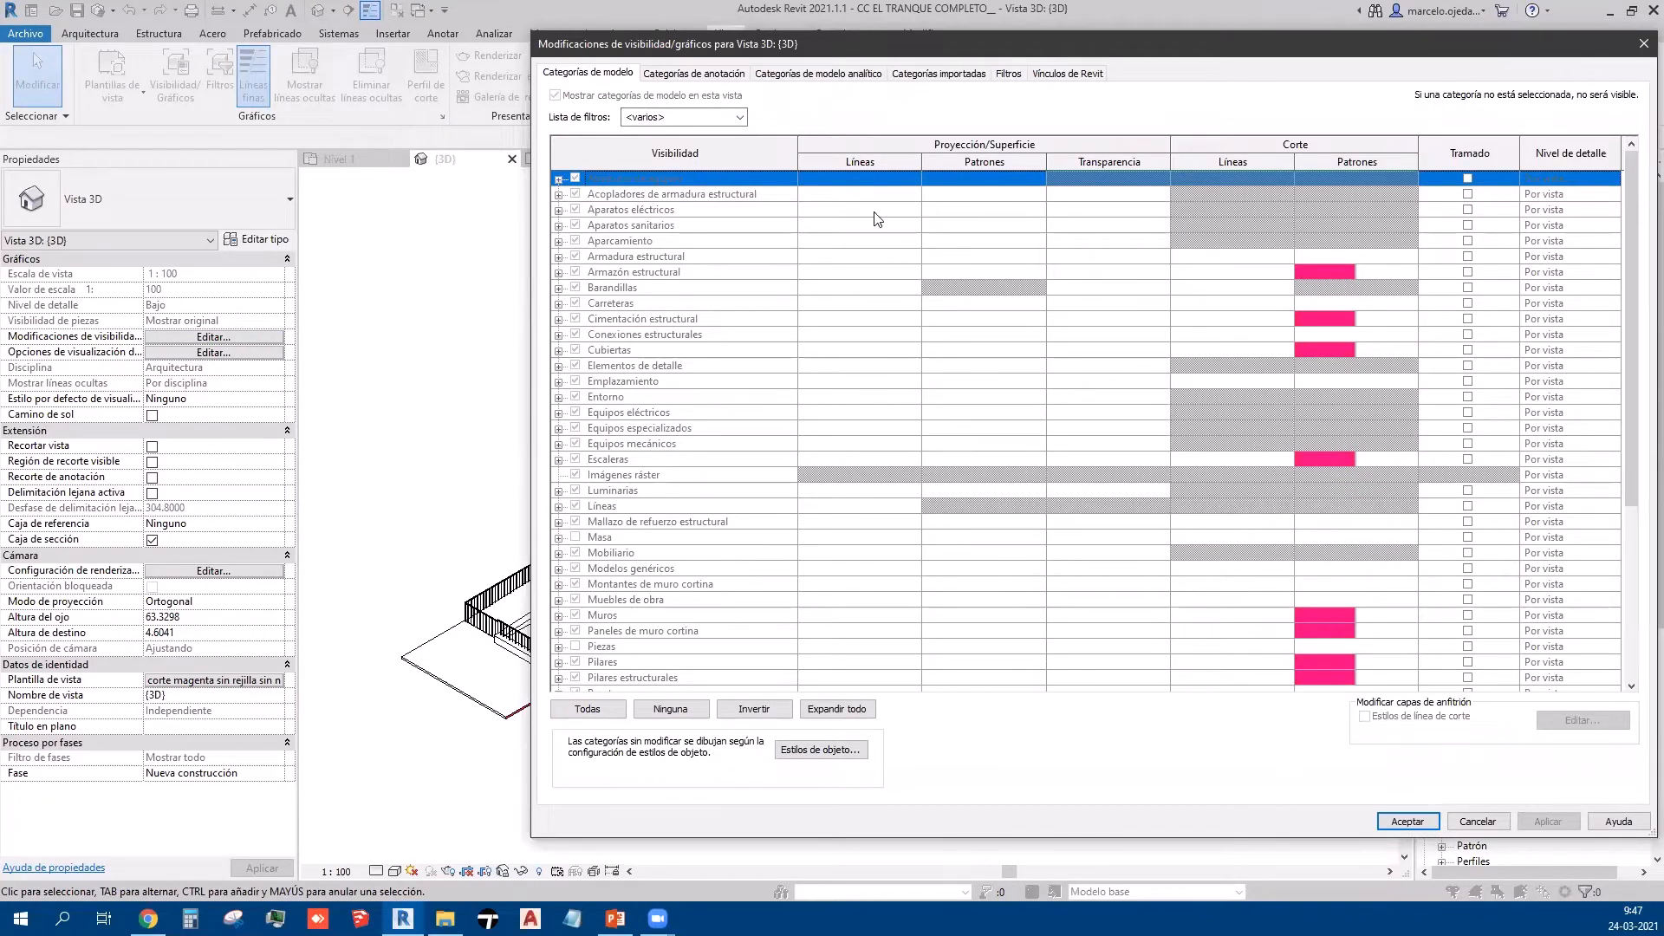
left_click(1420, 820)
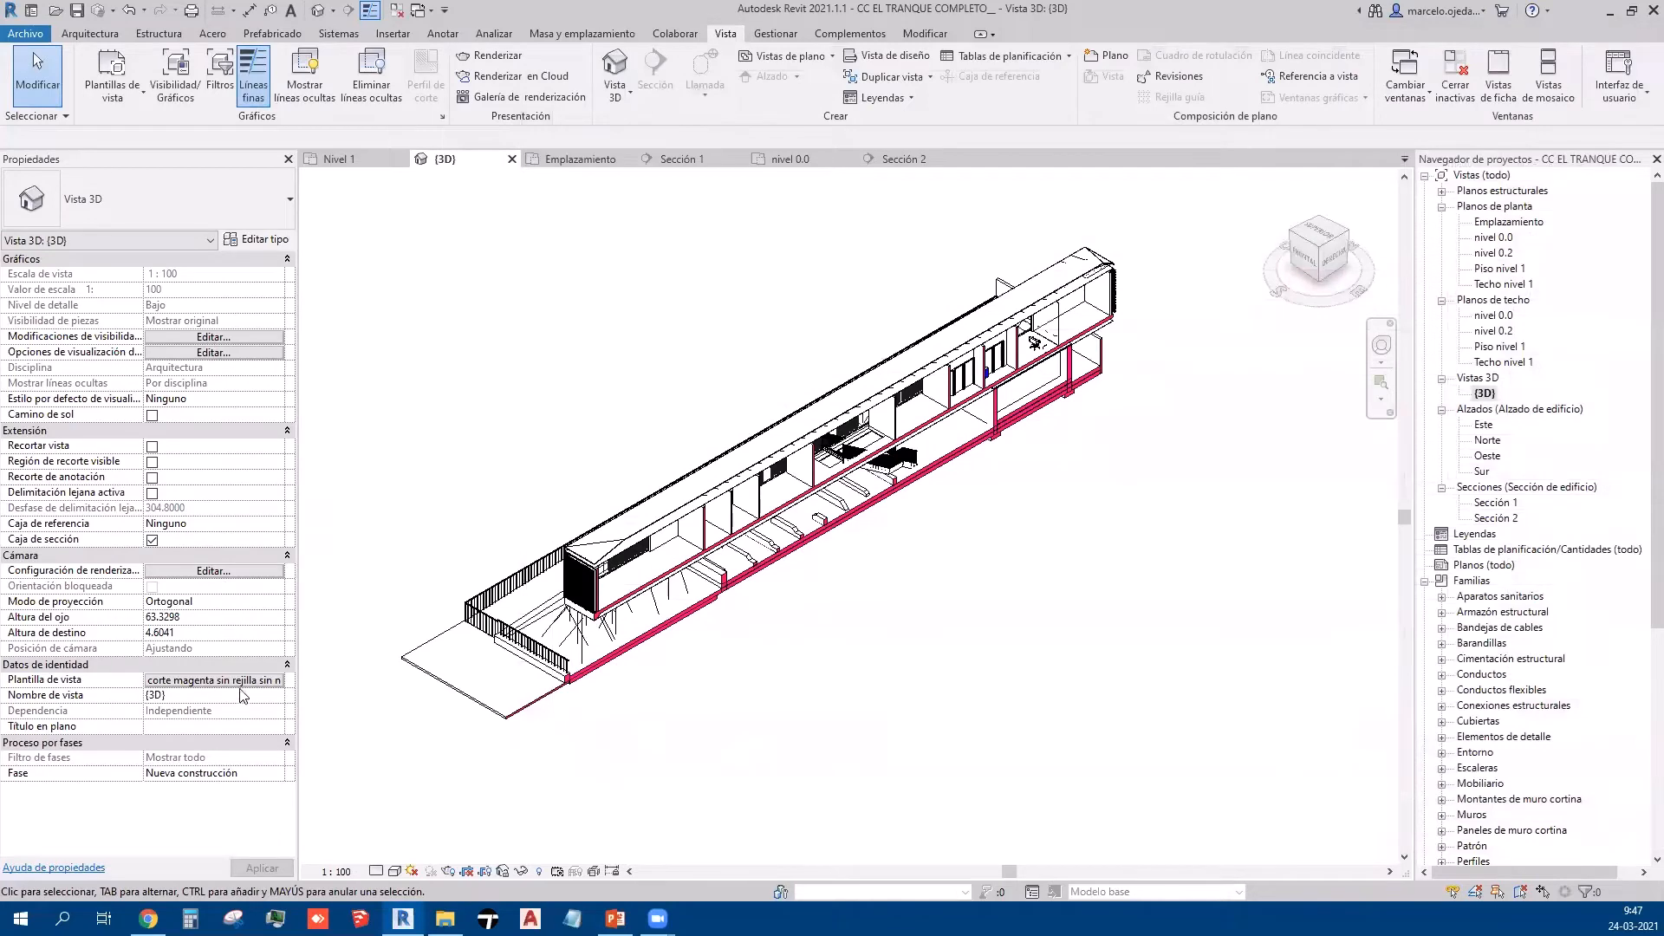
left_click(240, 680)
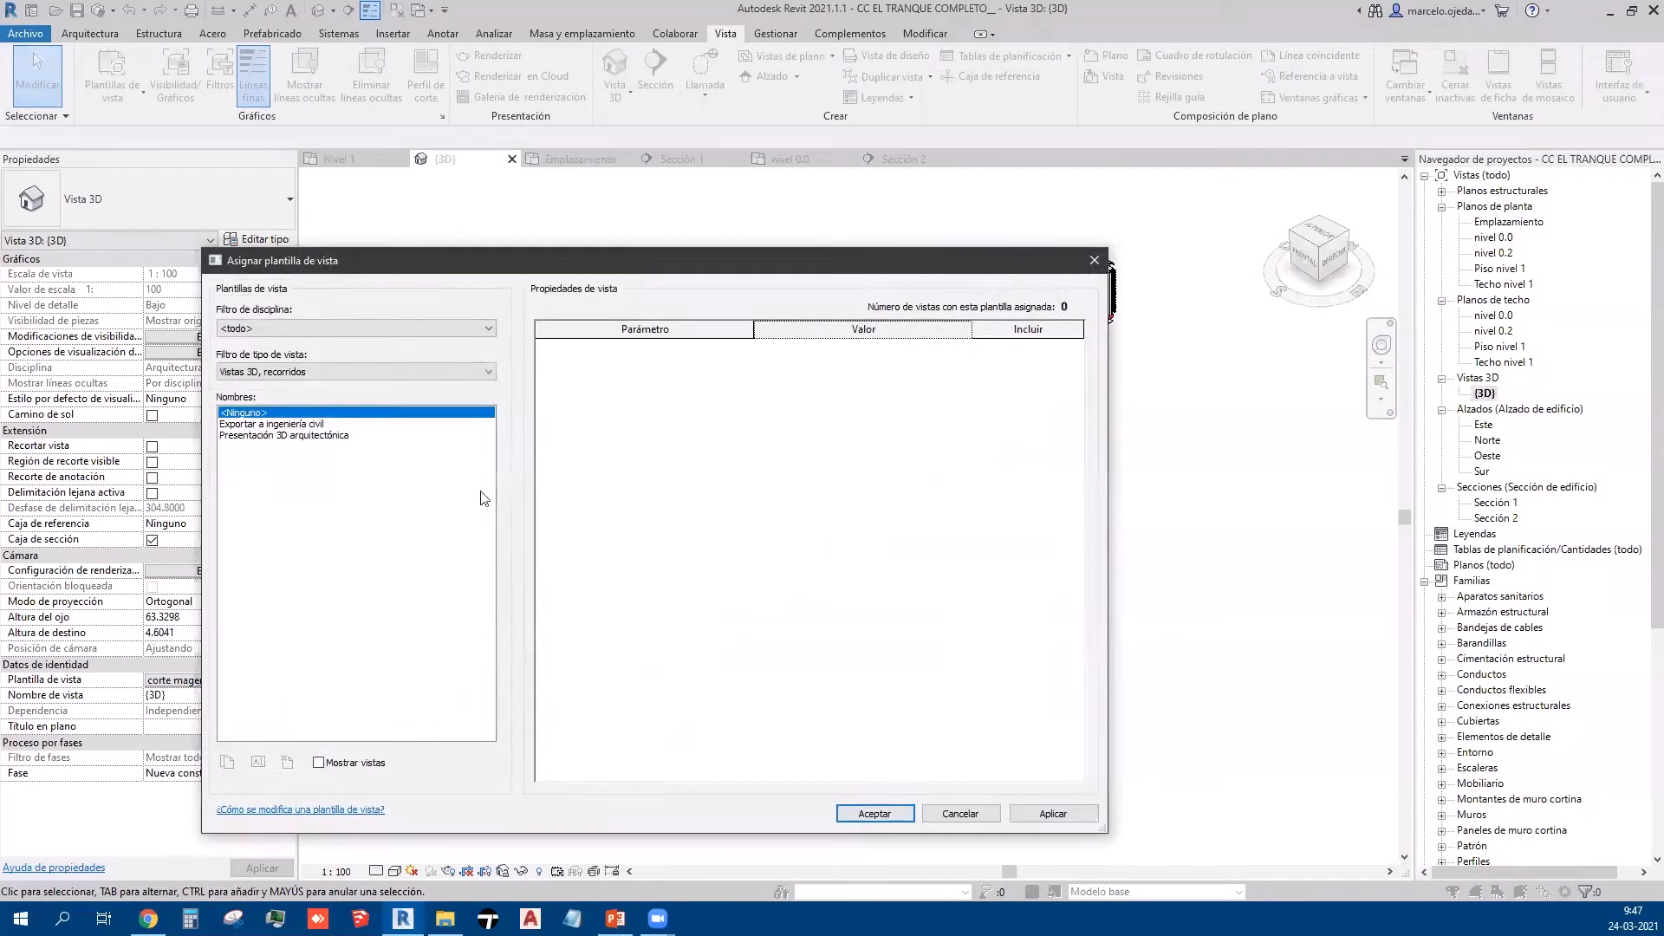
left_click(894, 821)
left_click(827, 747)
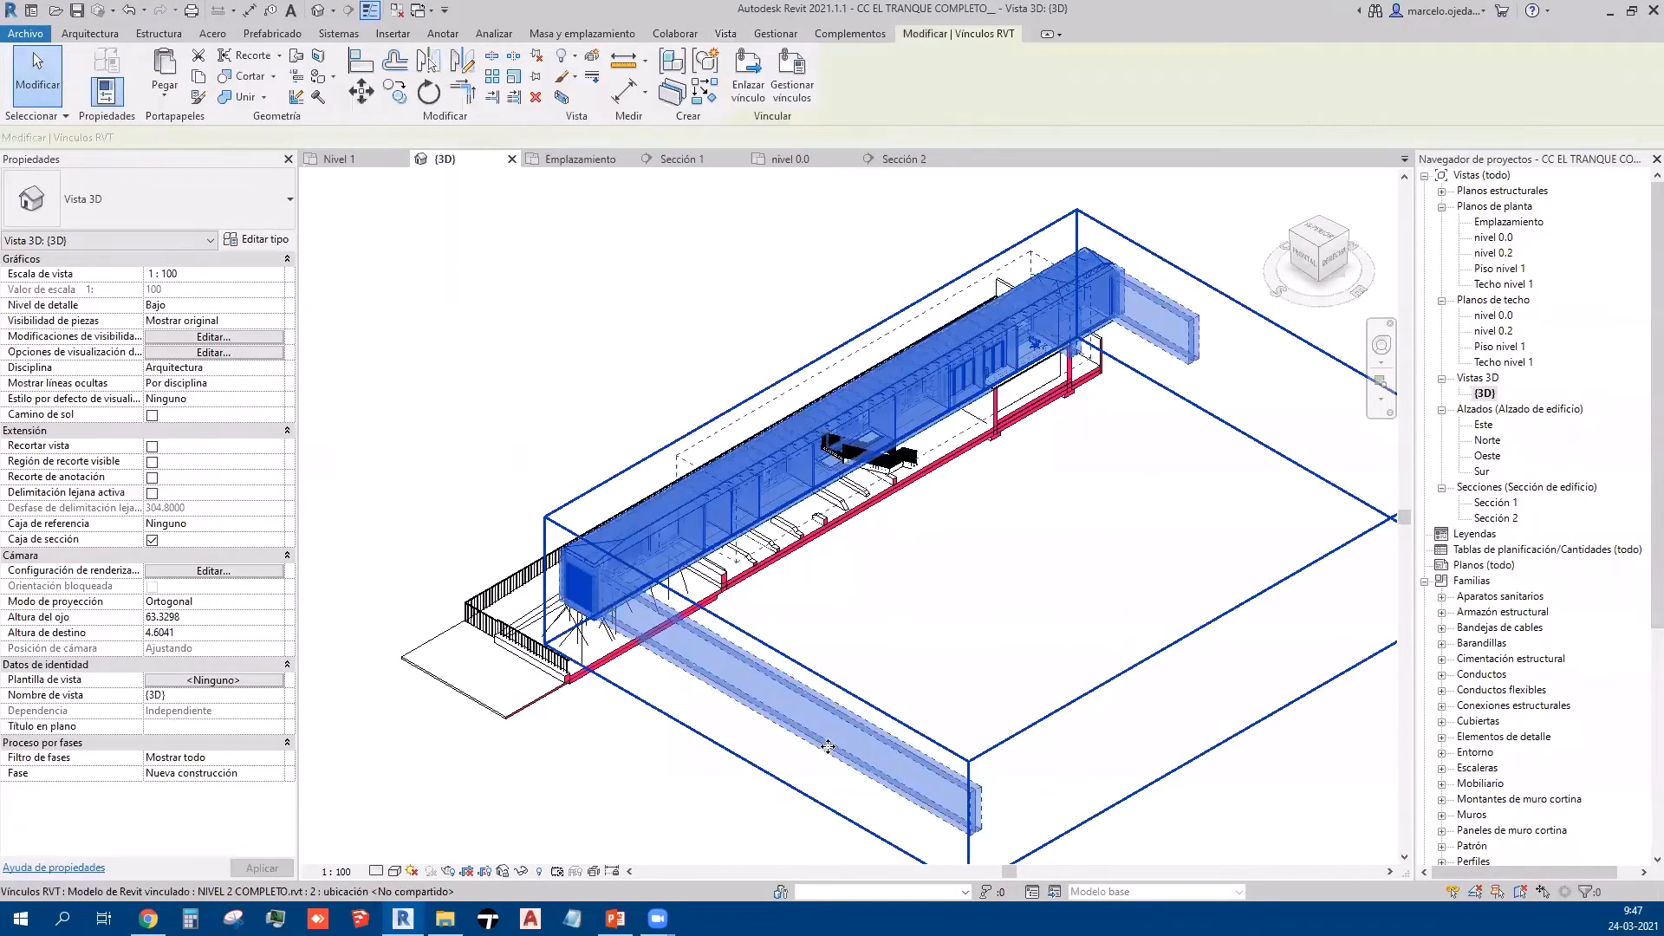
key("Escape")
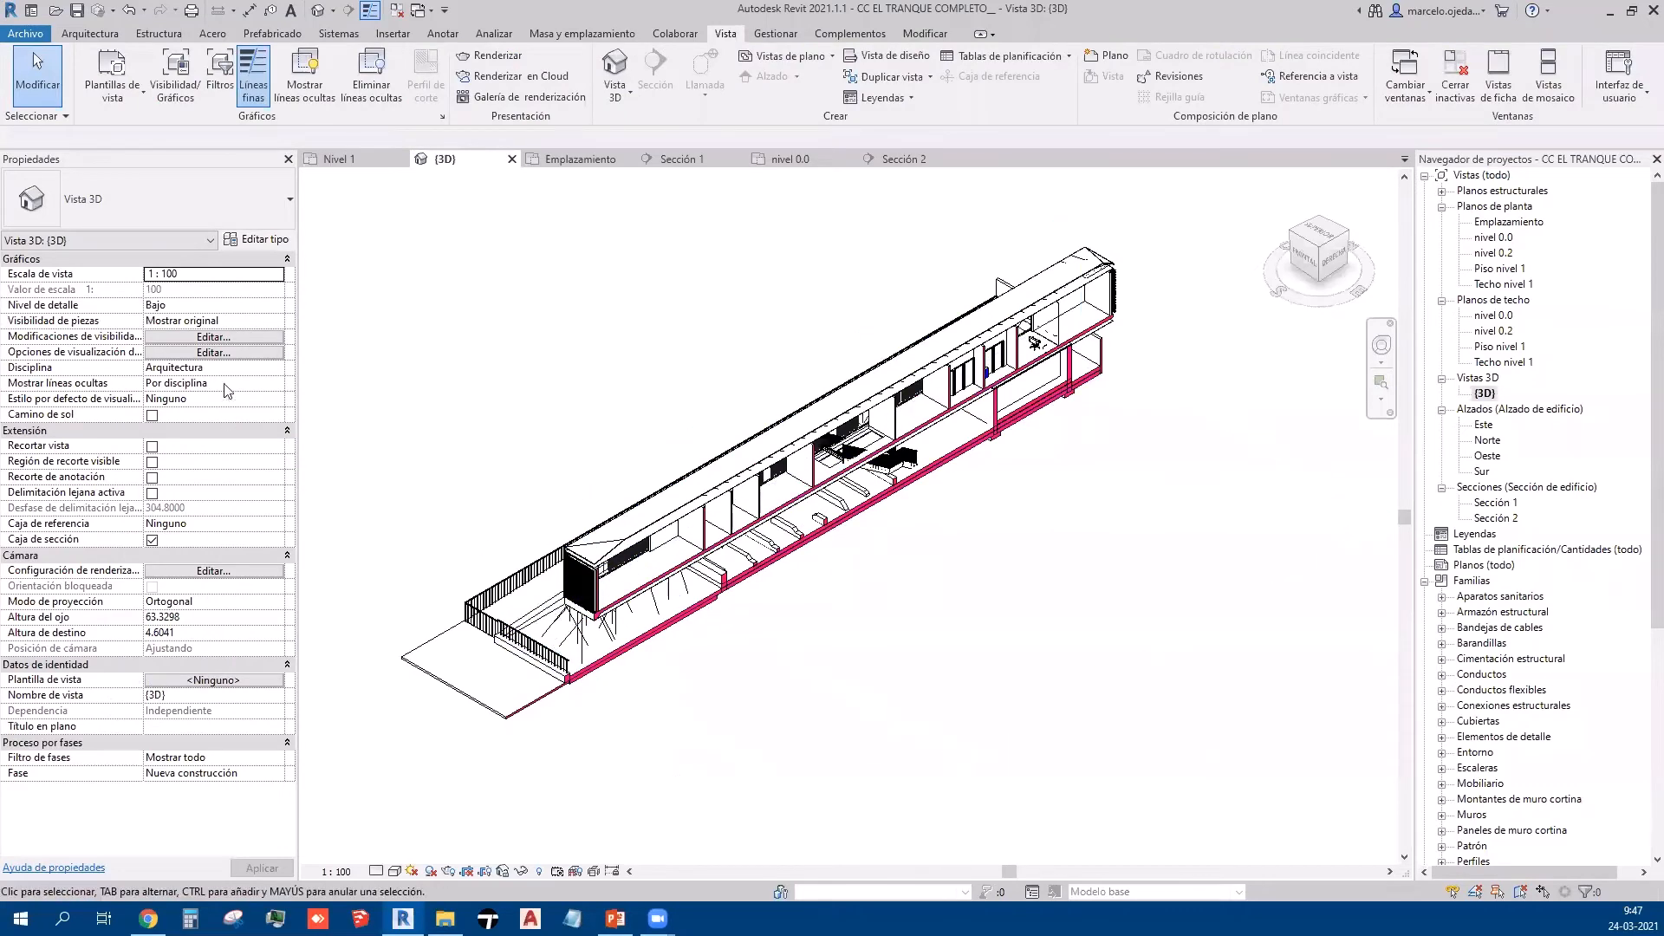
left_click(219, 338)
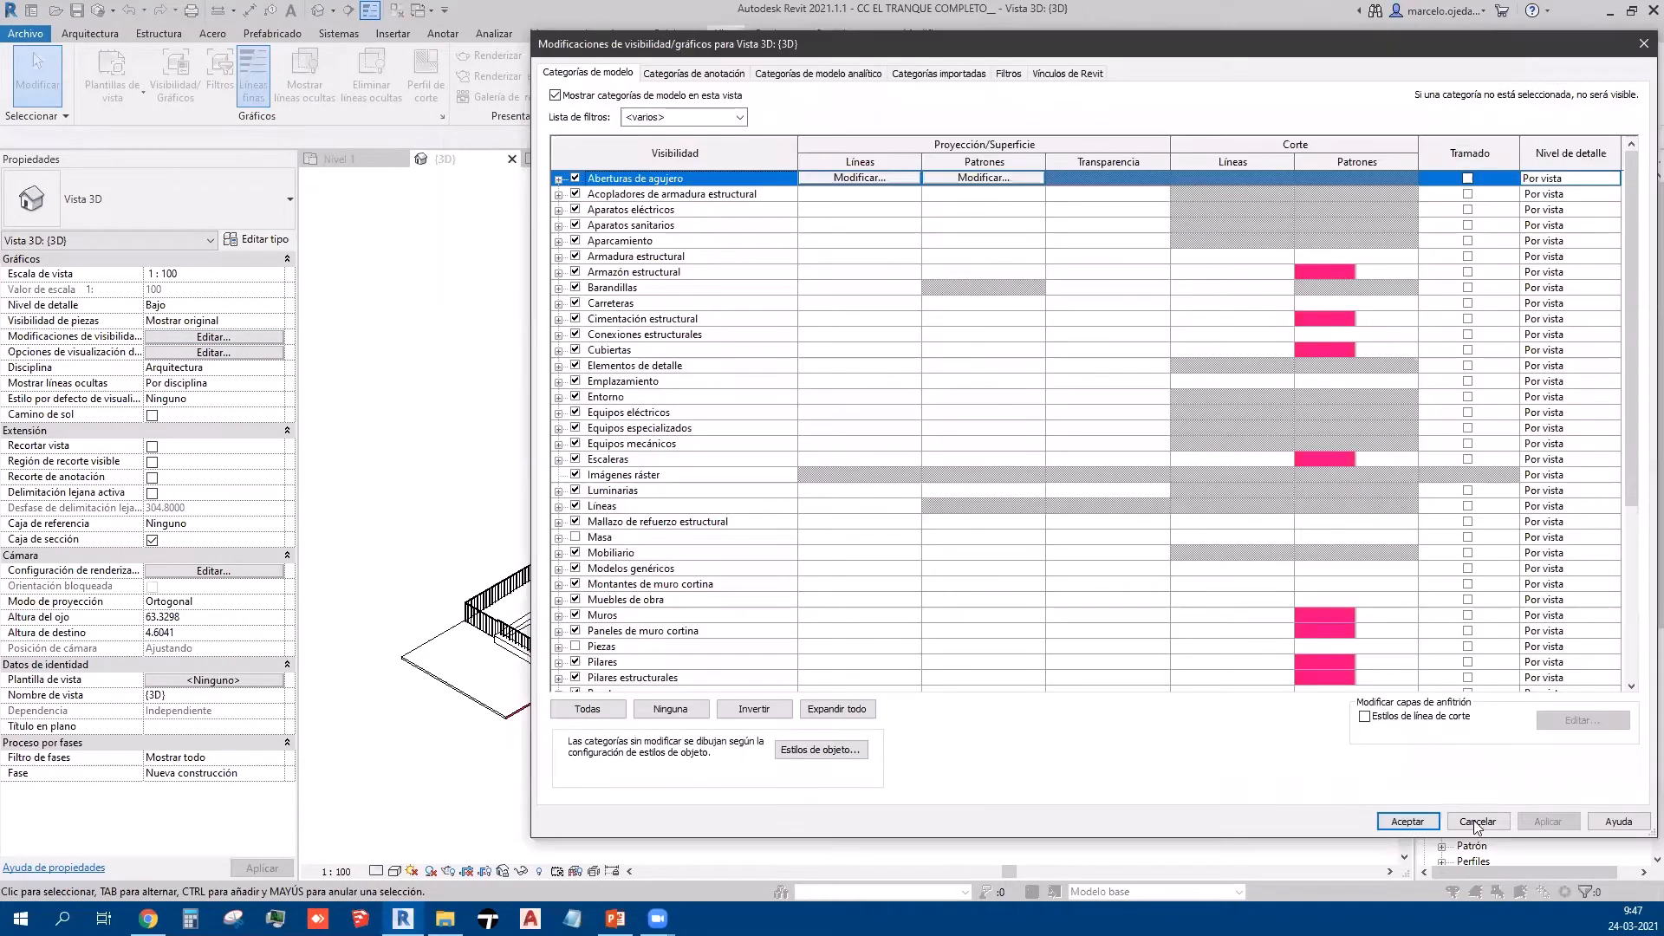
left_click(1477, 823)
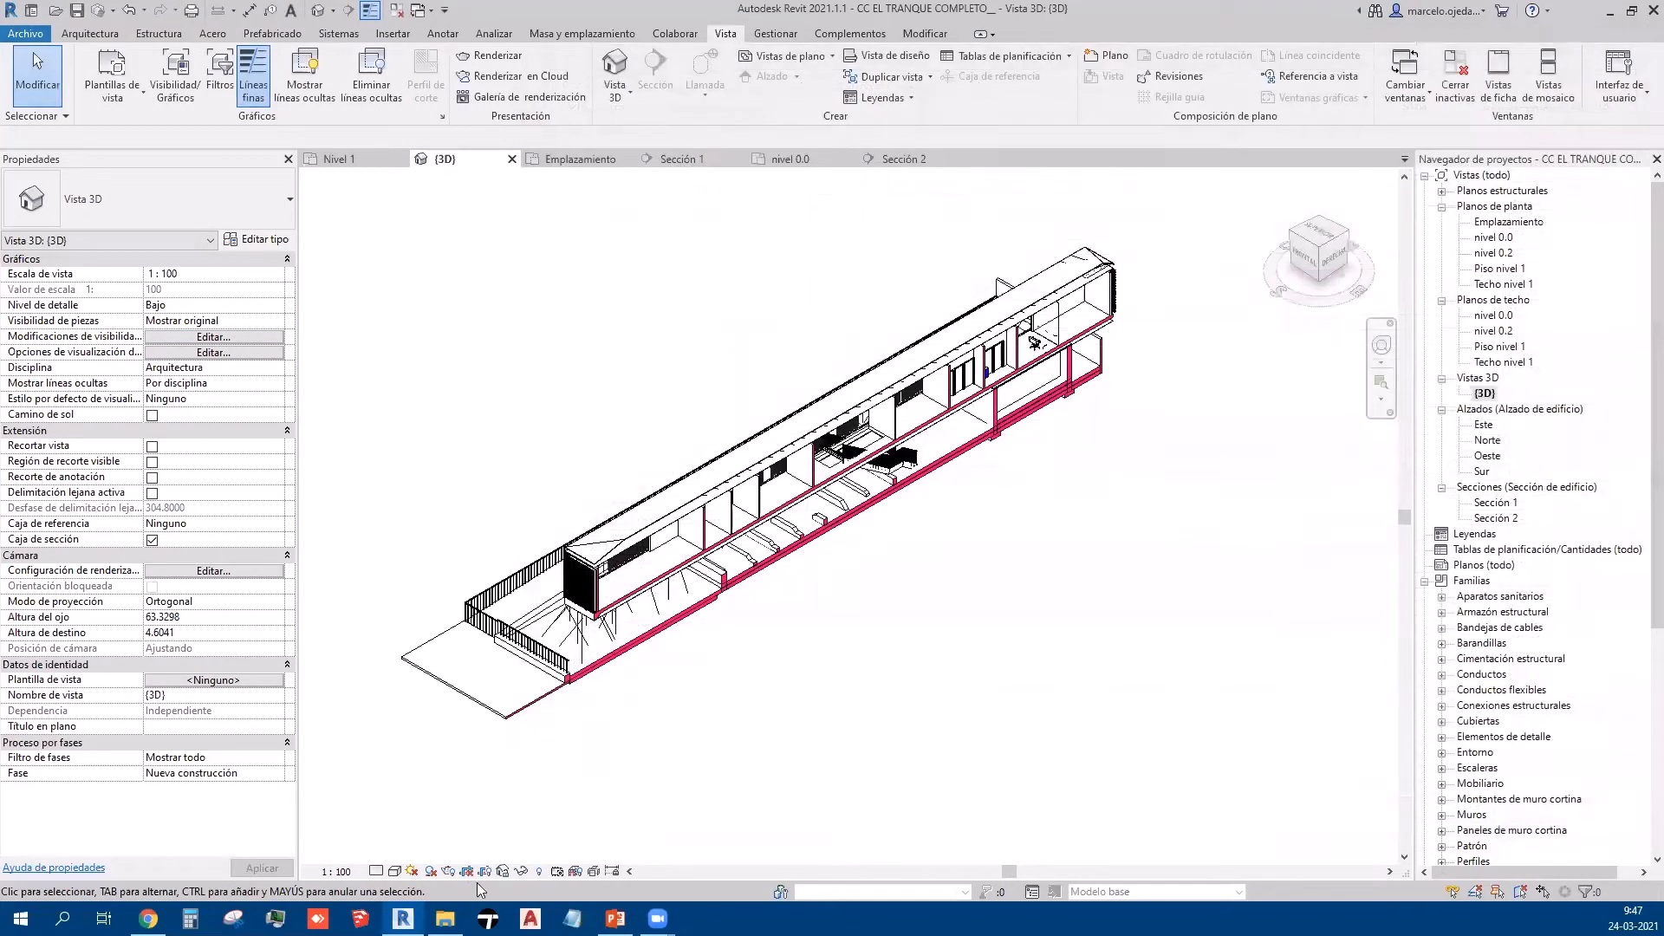
Step: Set the {3D} view's background to Degradado in the graphic display options and apply it
left_click(395, 871)
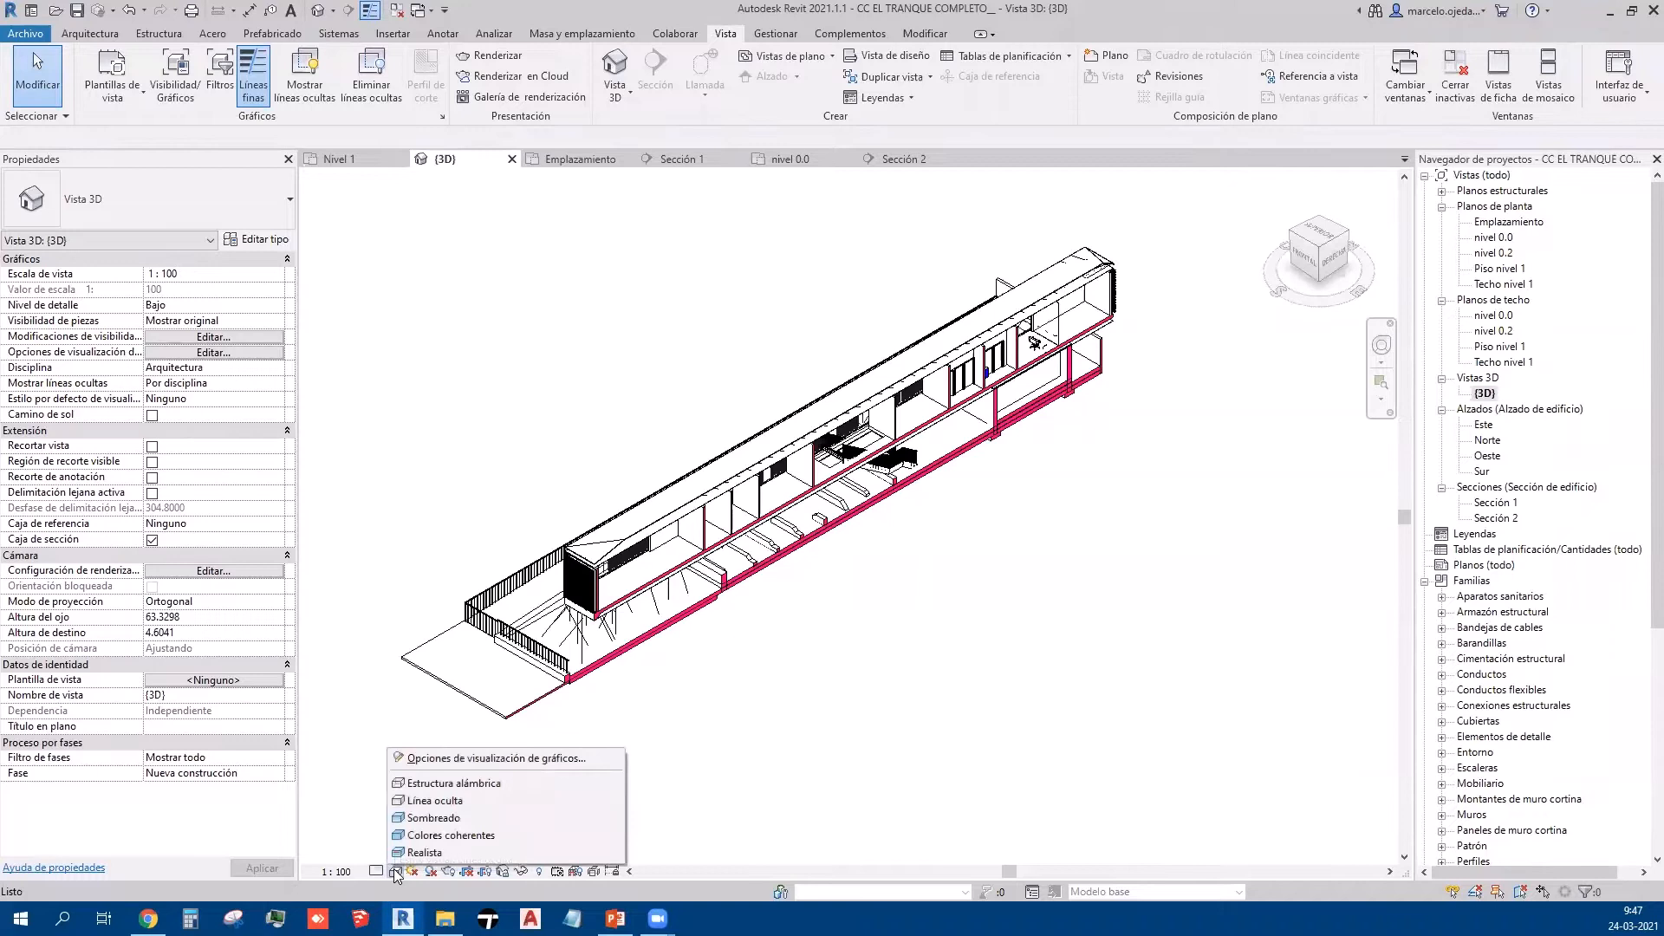
left_click(505, 759)
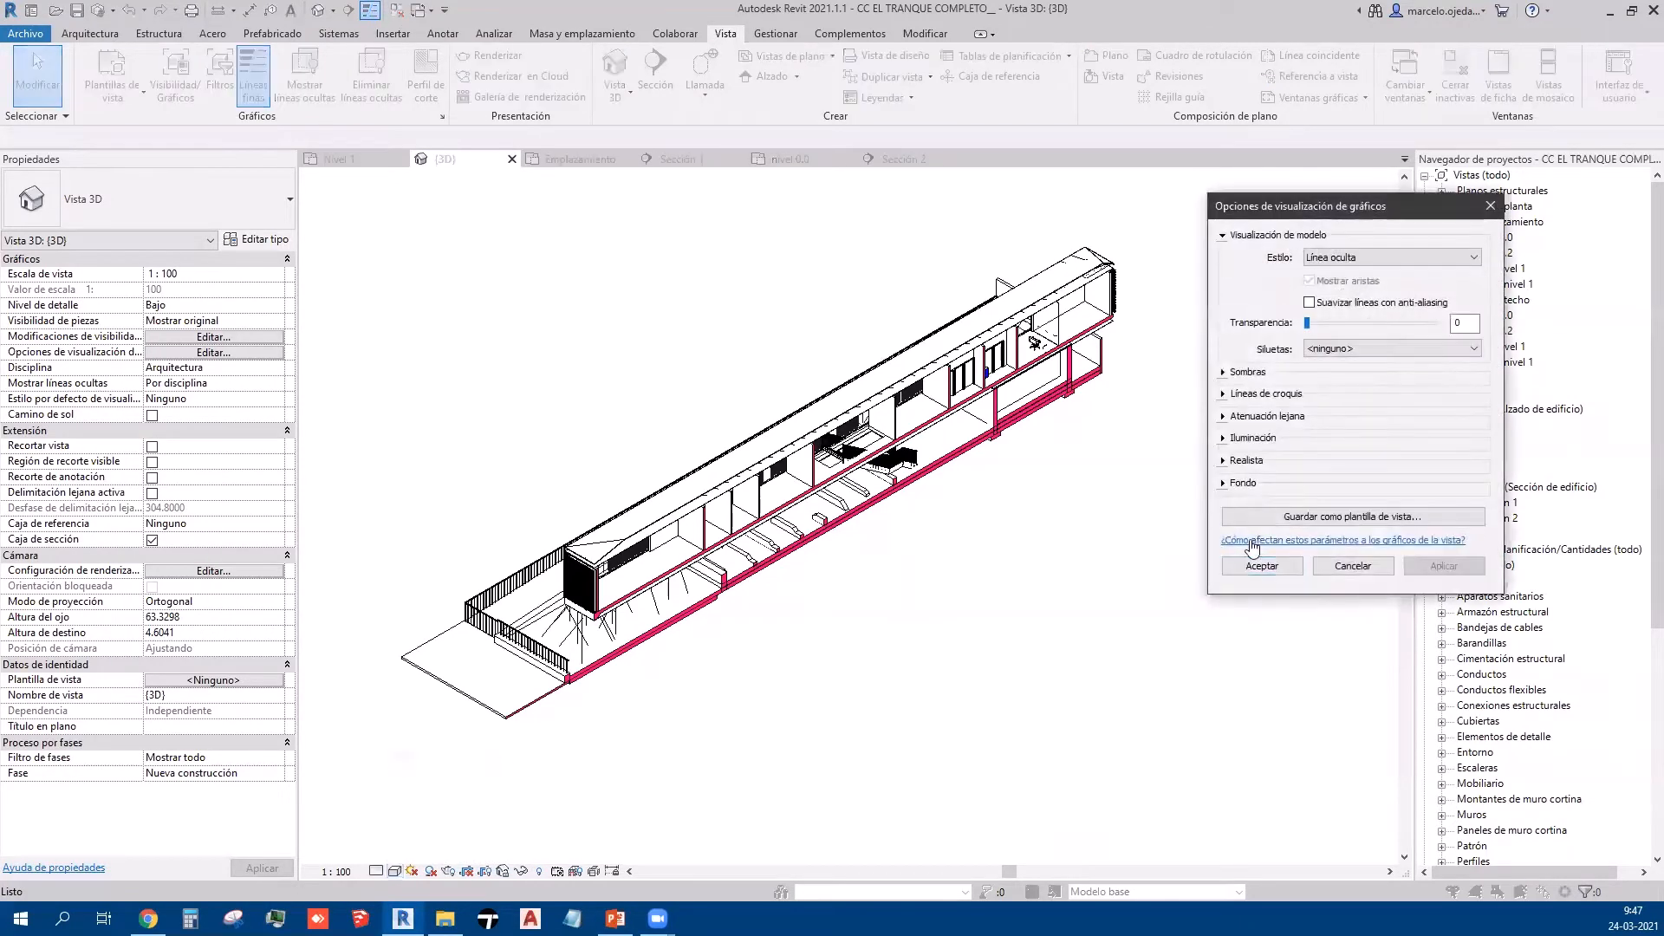
left_click(1281, 518)
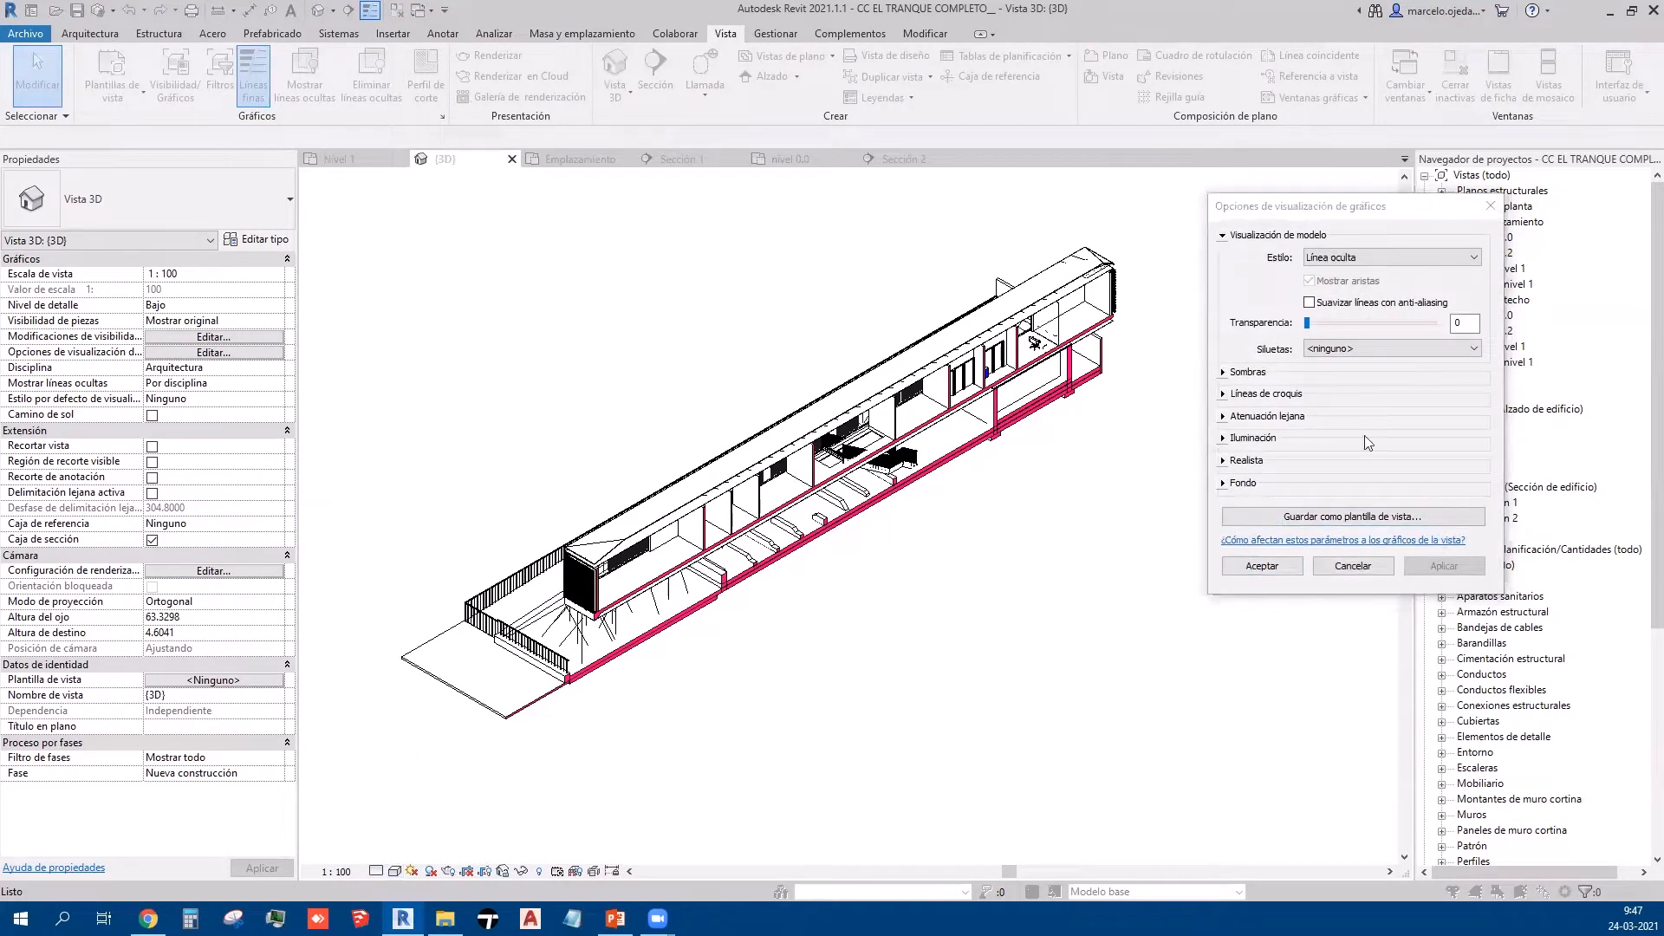
left_click(1430, 436)
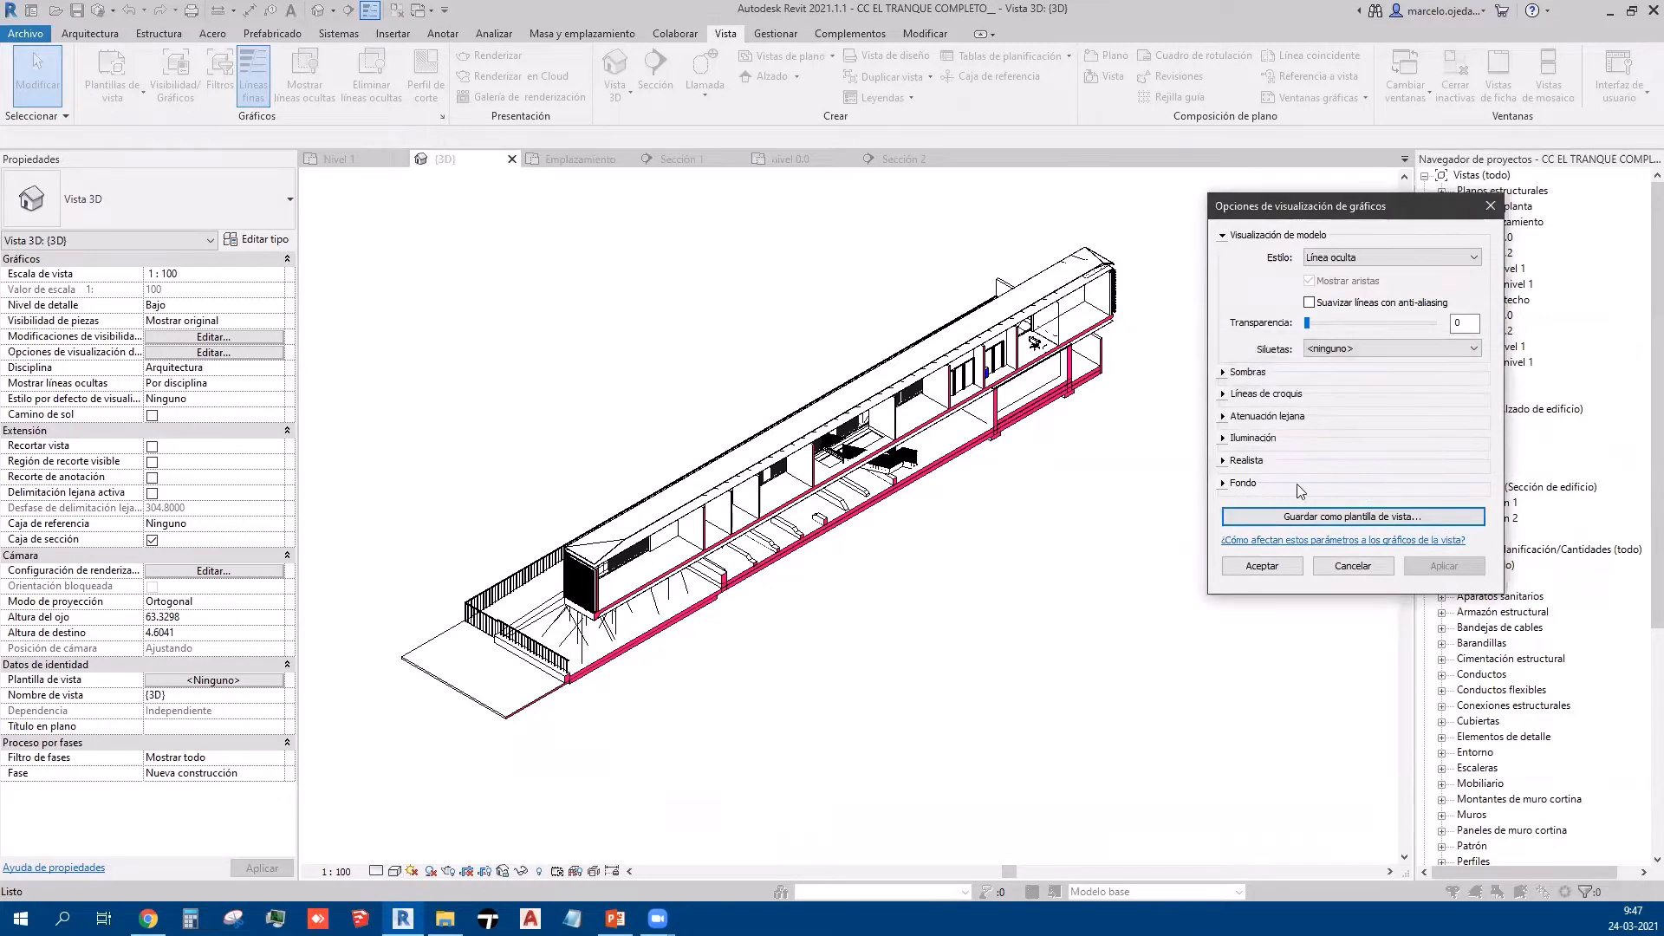
left_click(1223, 483)
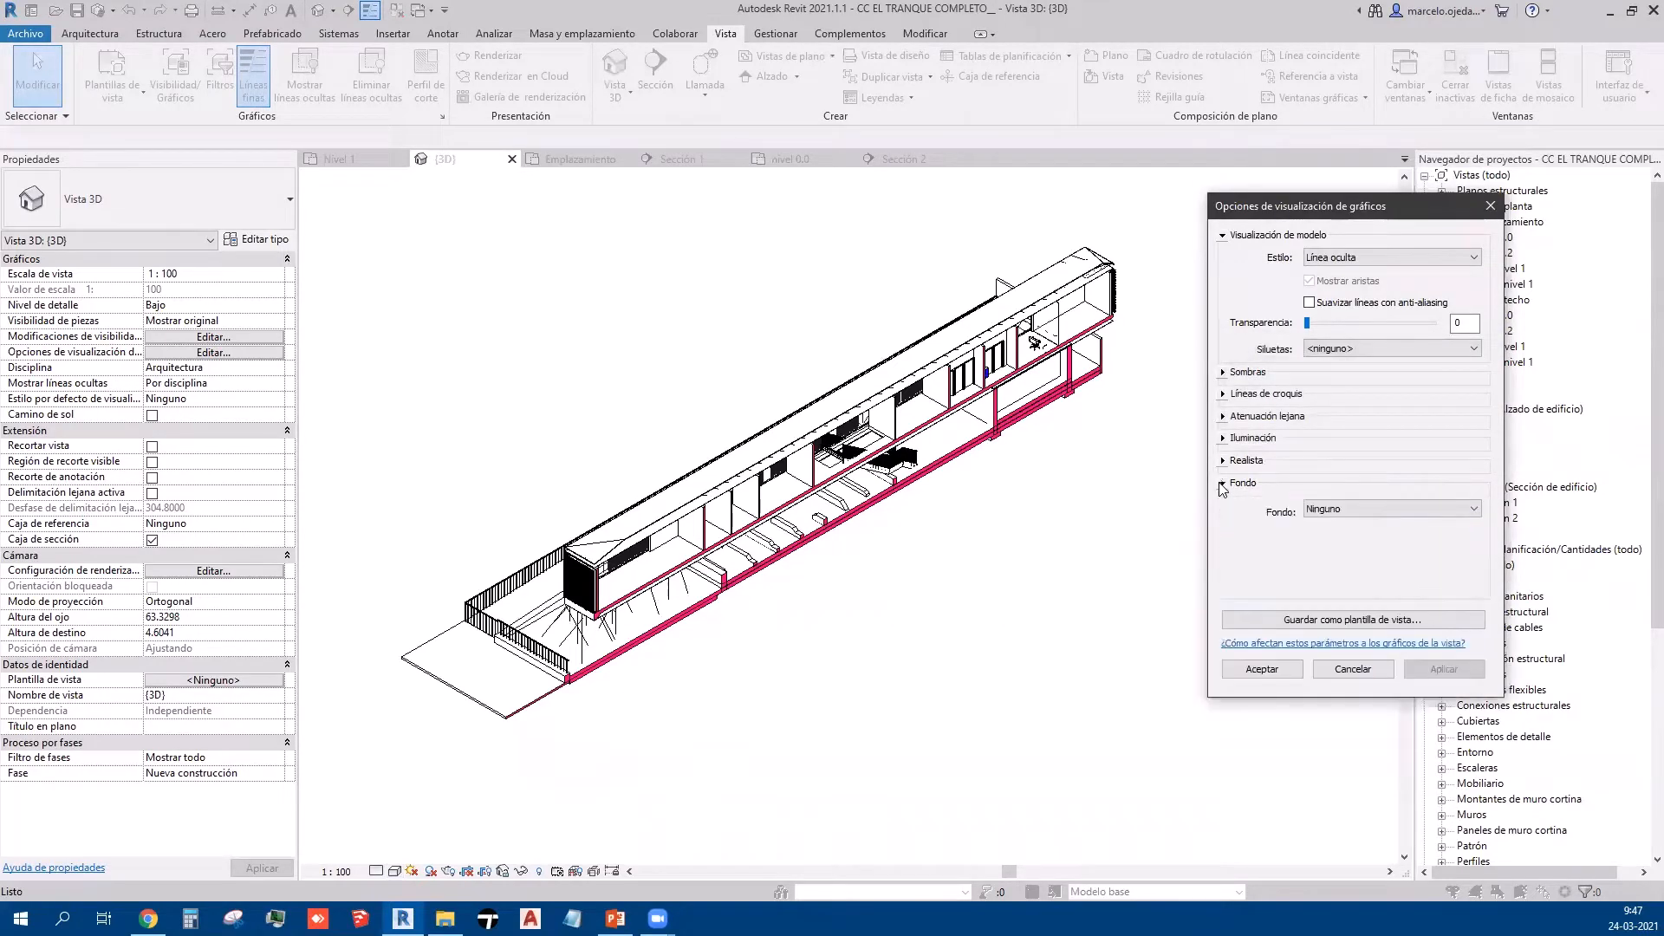
left_click(1344, 509)
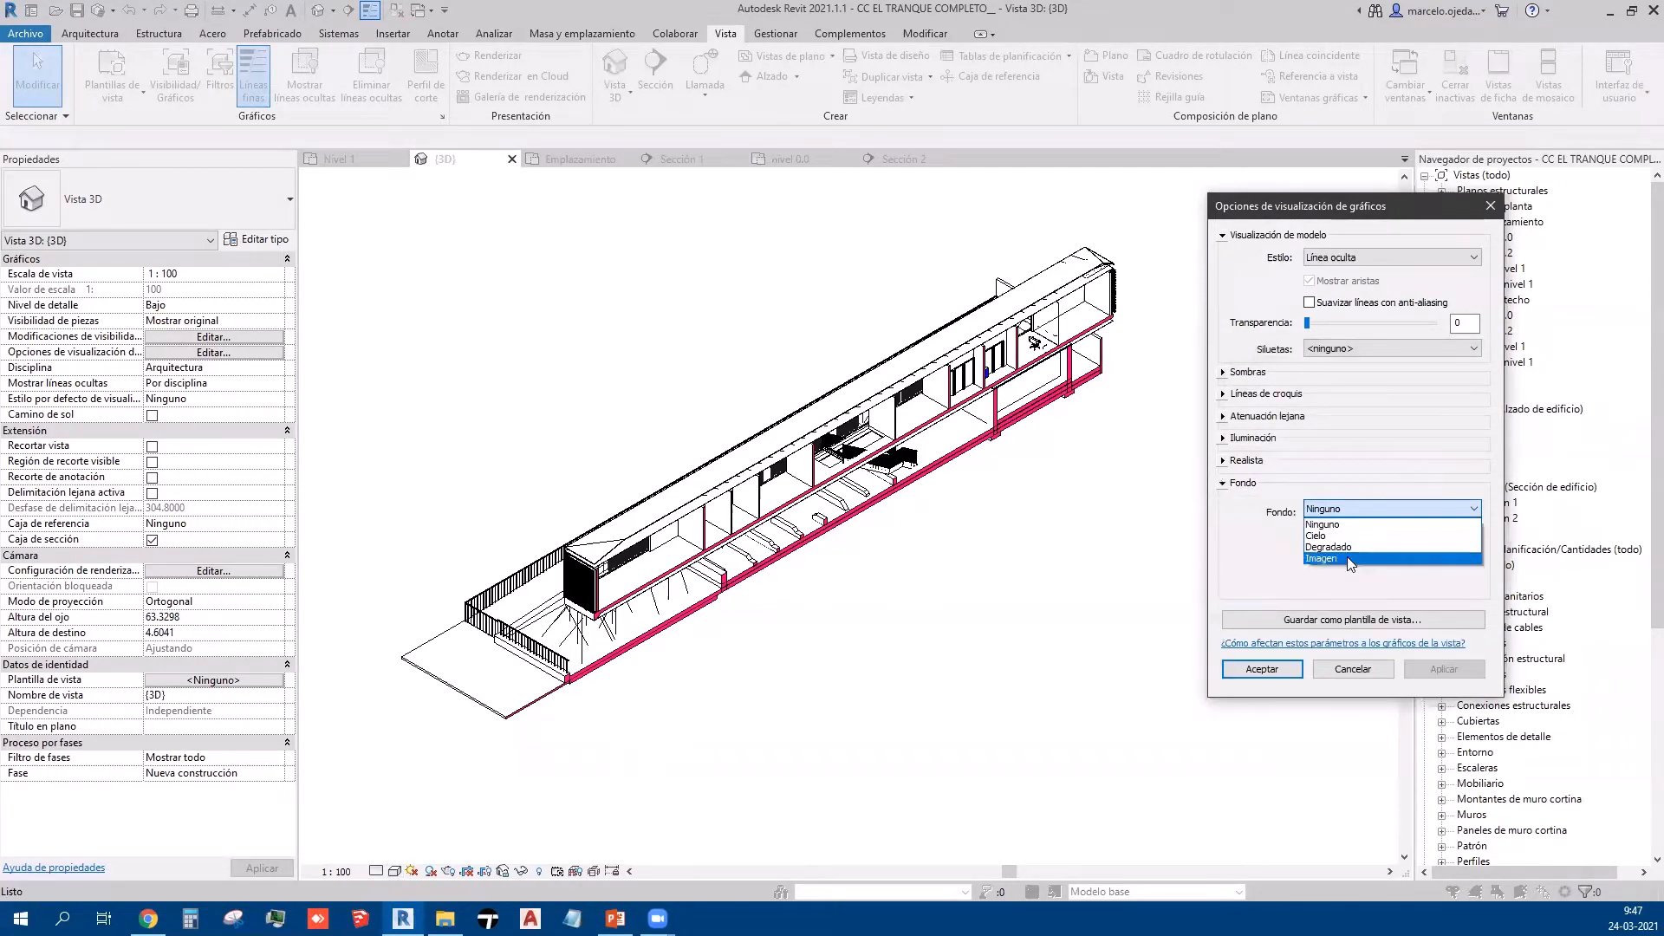
left_click(1350, 523)
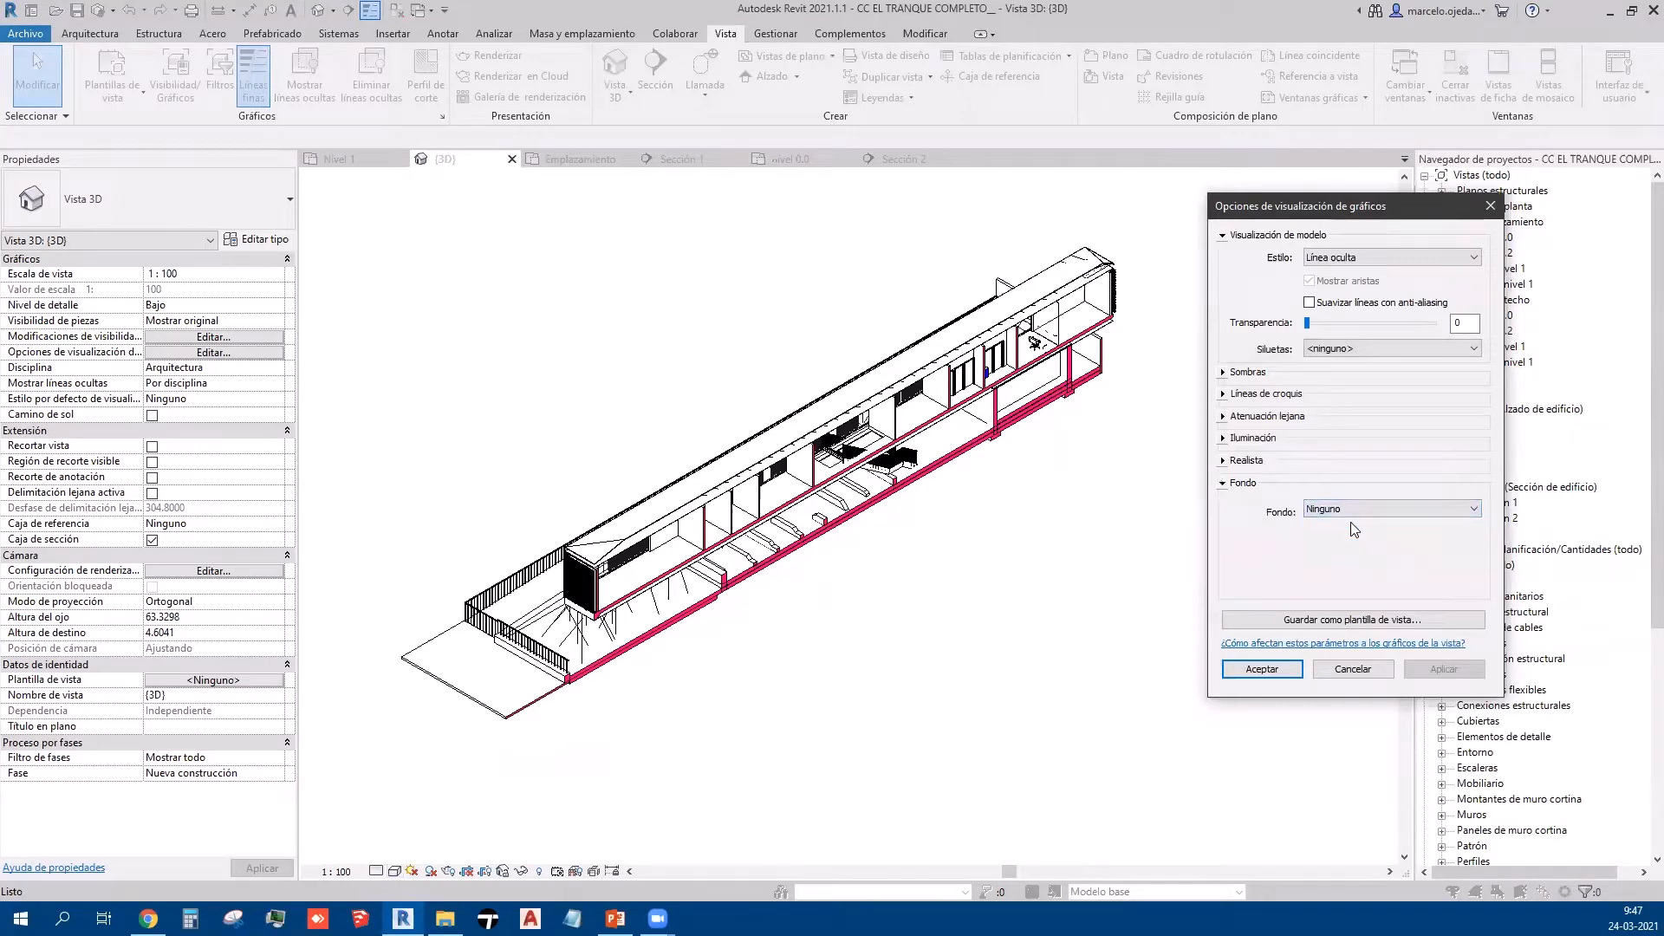
left_click(1348, 511)
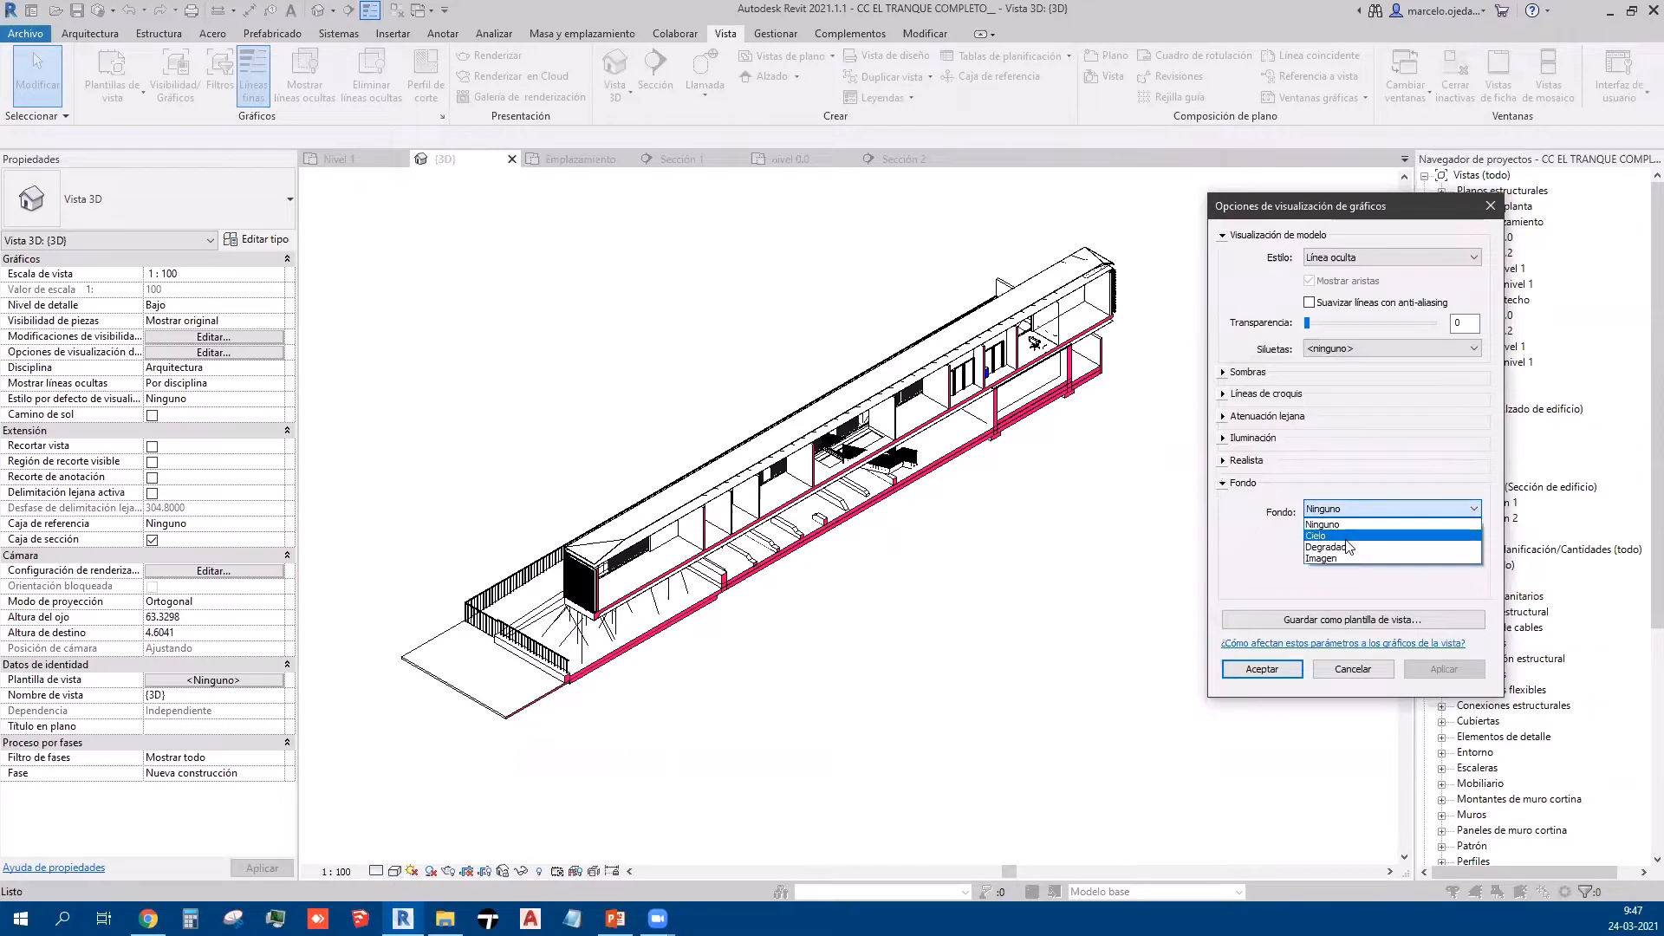
left_click(1351, 547)
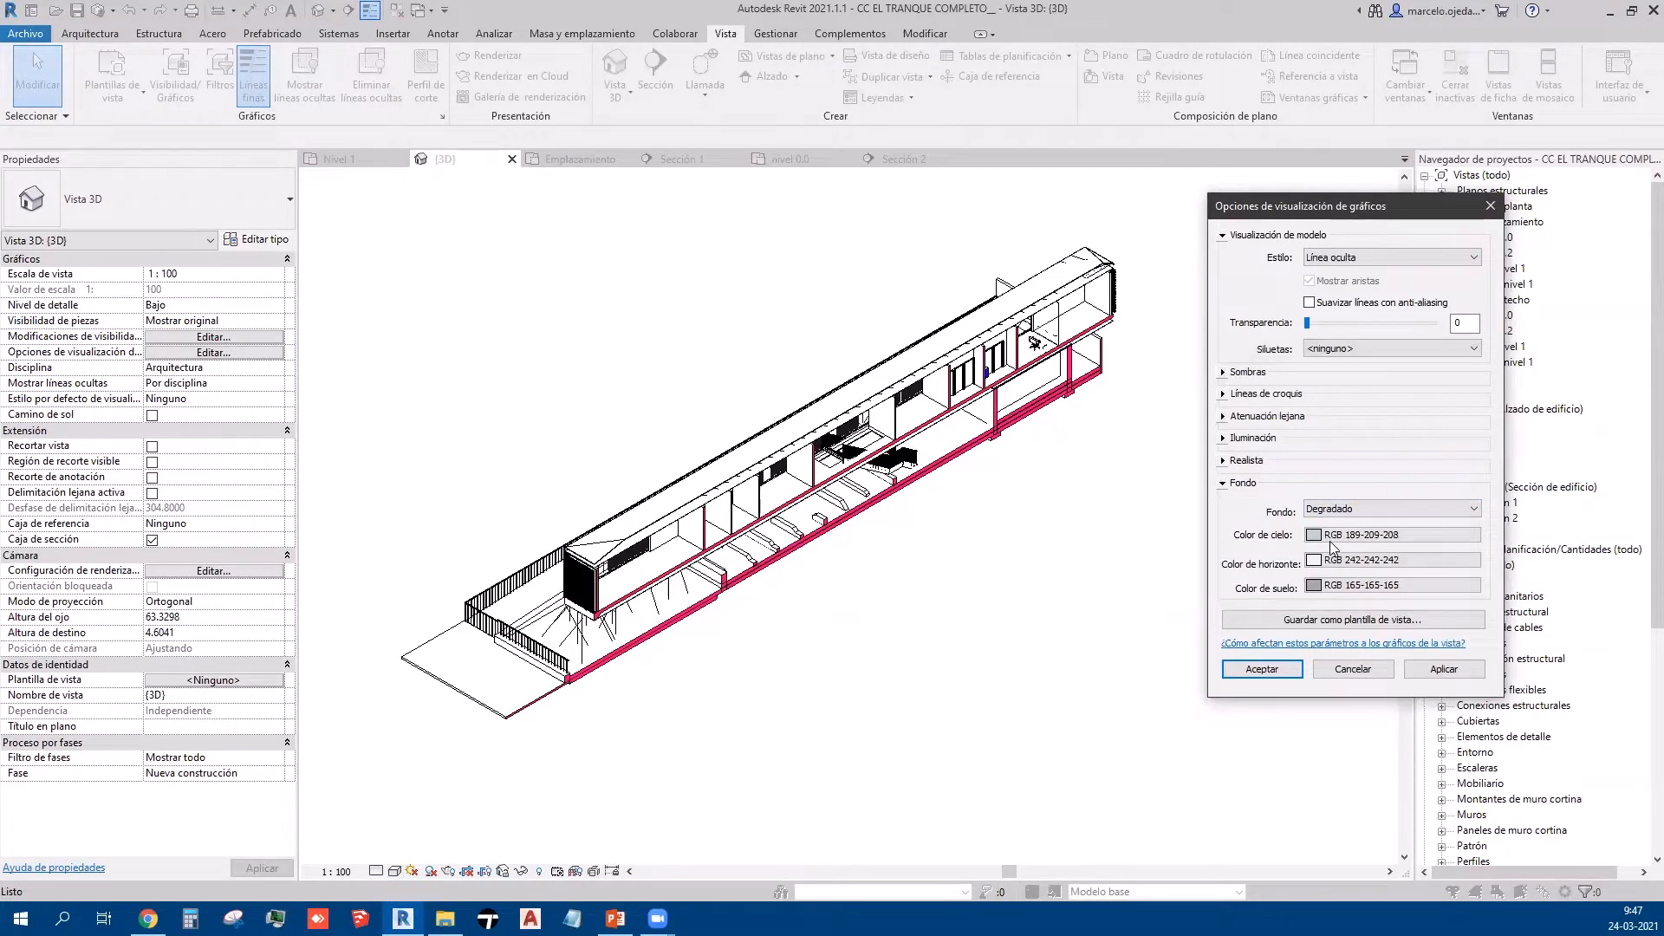
left_click(1441, 669)
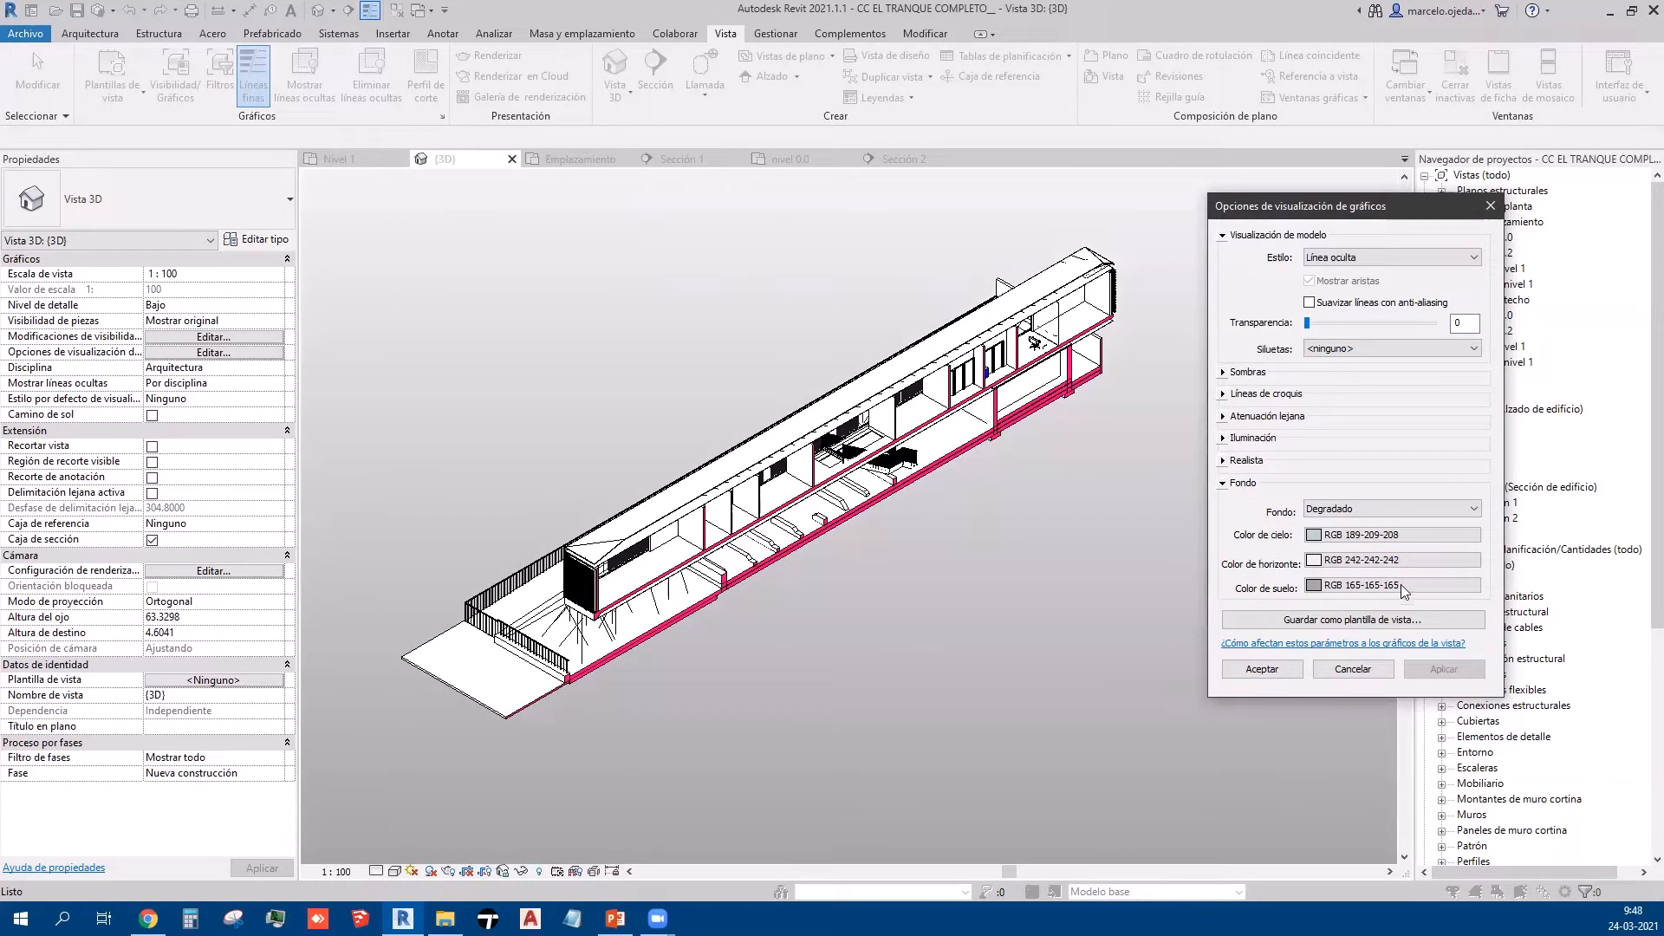
Step: Set the gradient background's horizon and ground colours to Negro and apply them
left_click(1317, 564)
left_click(1176, 468)
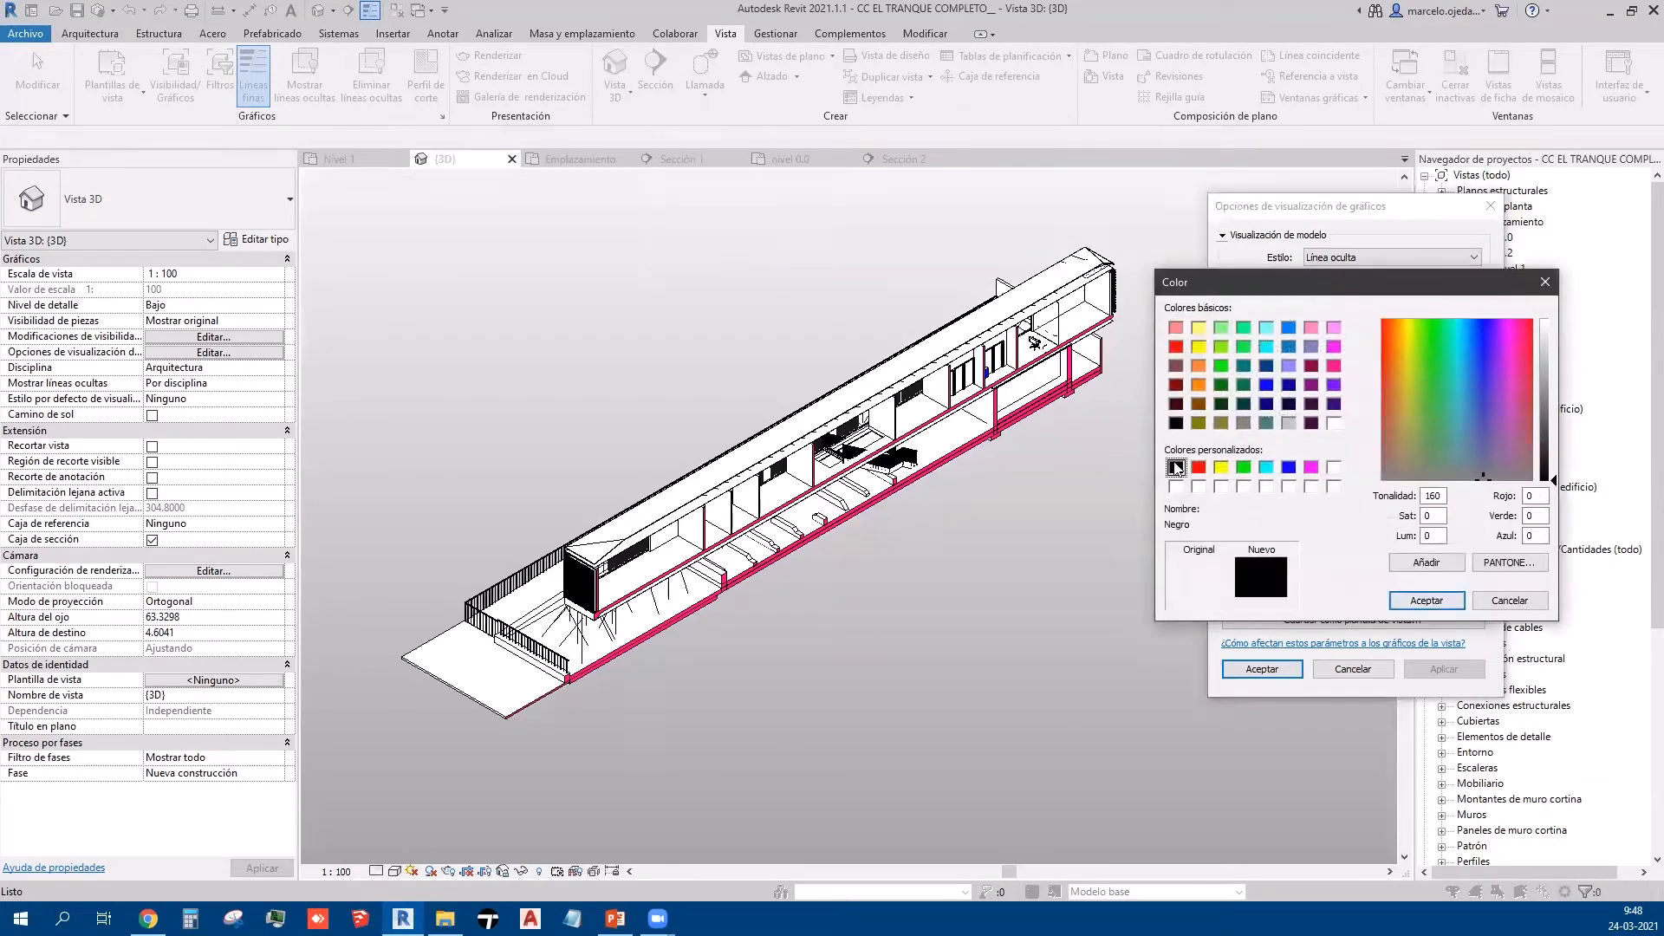
left_click(1426, 600)
left_click(1326, 585)
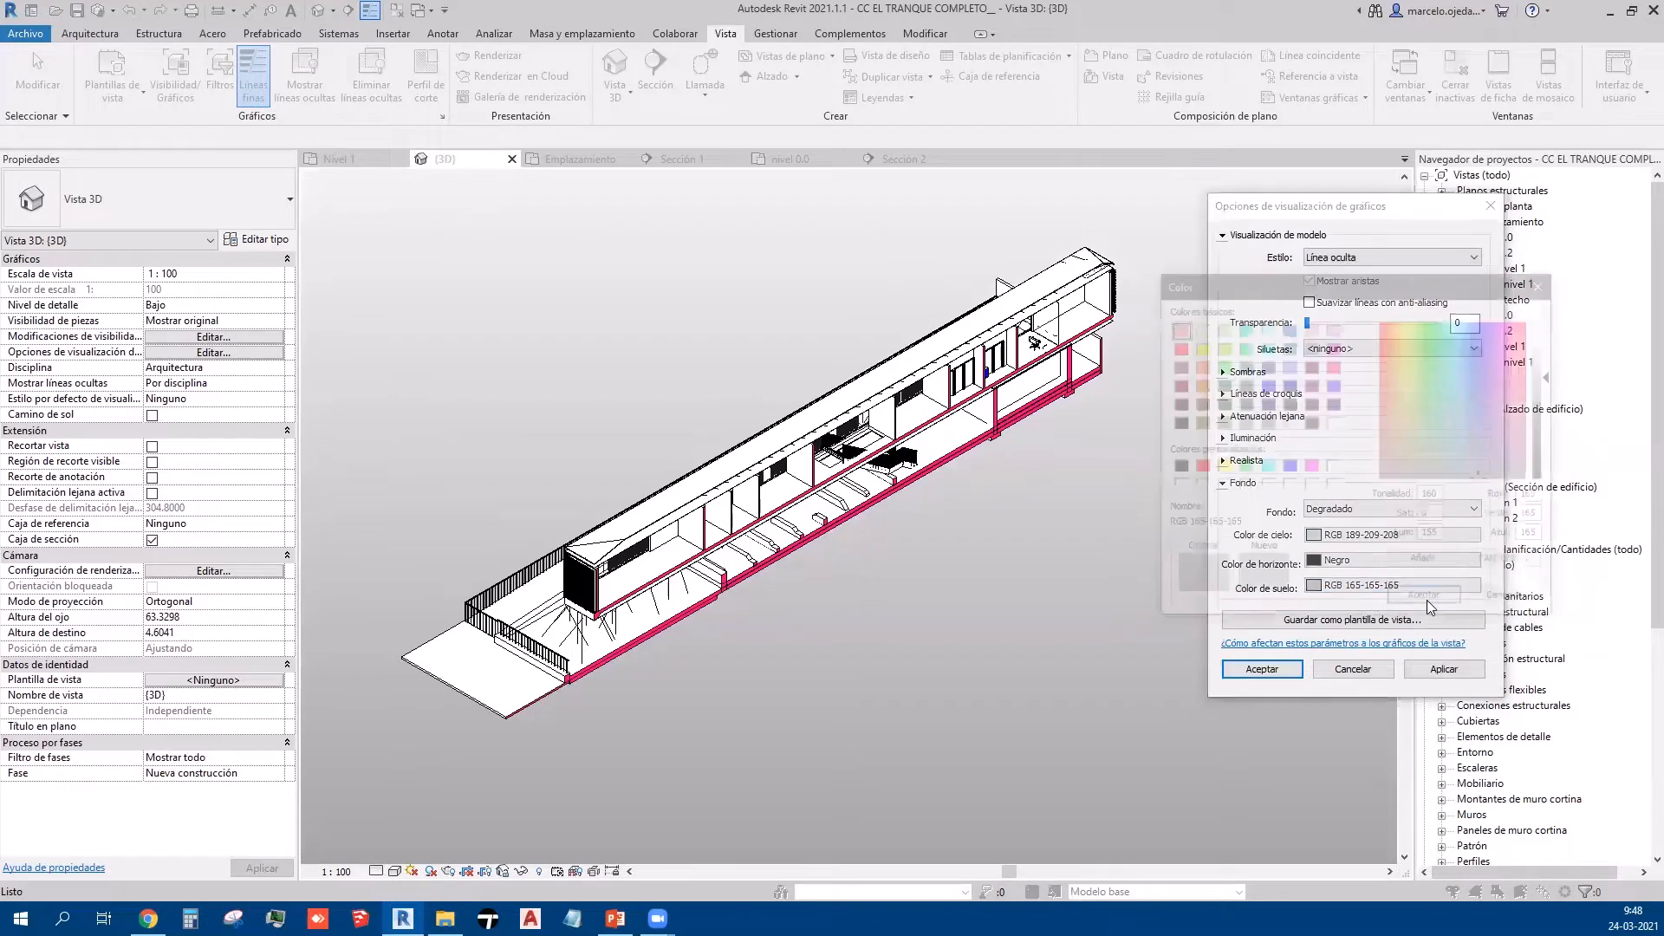
left_click(1176, 468)
left_click(1426, 600)
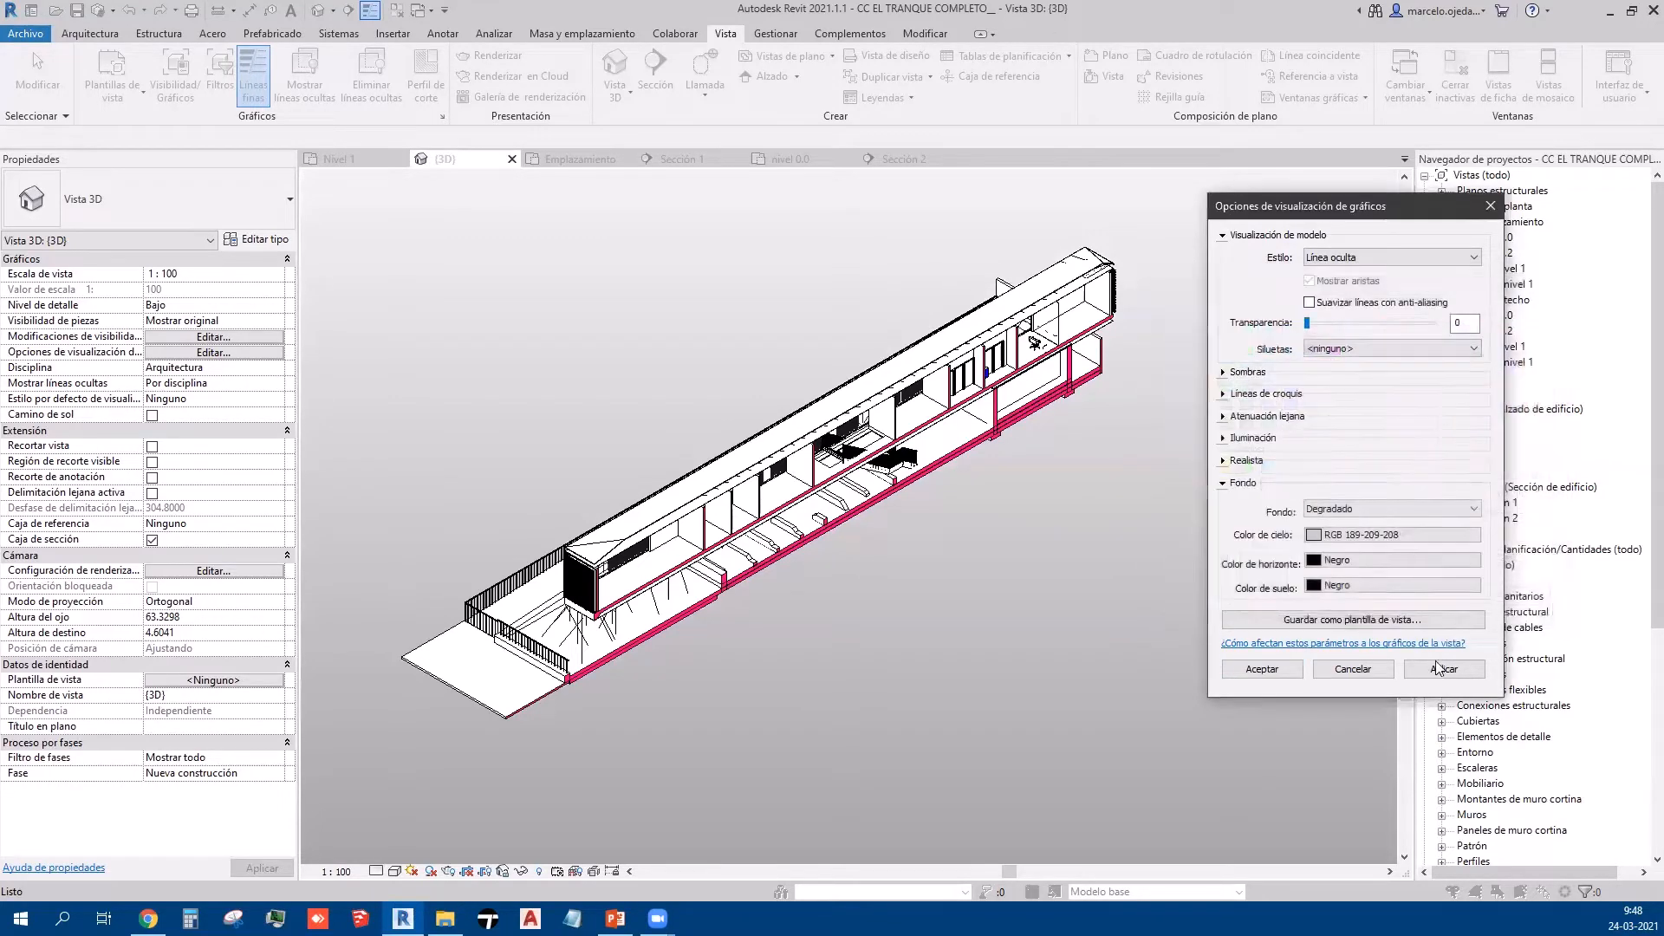
left_click(1442, 669)
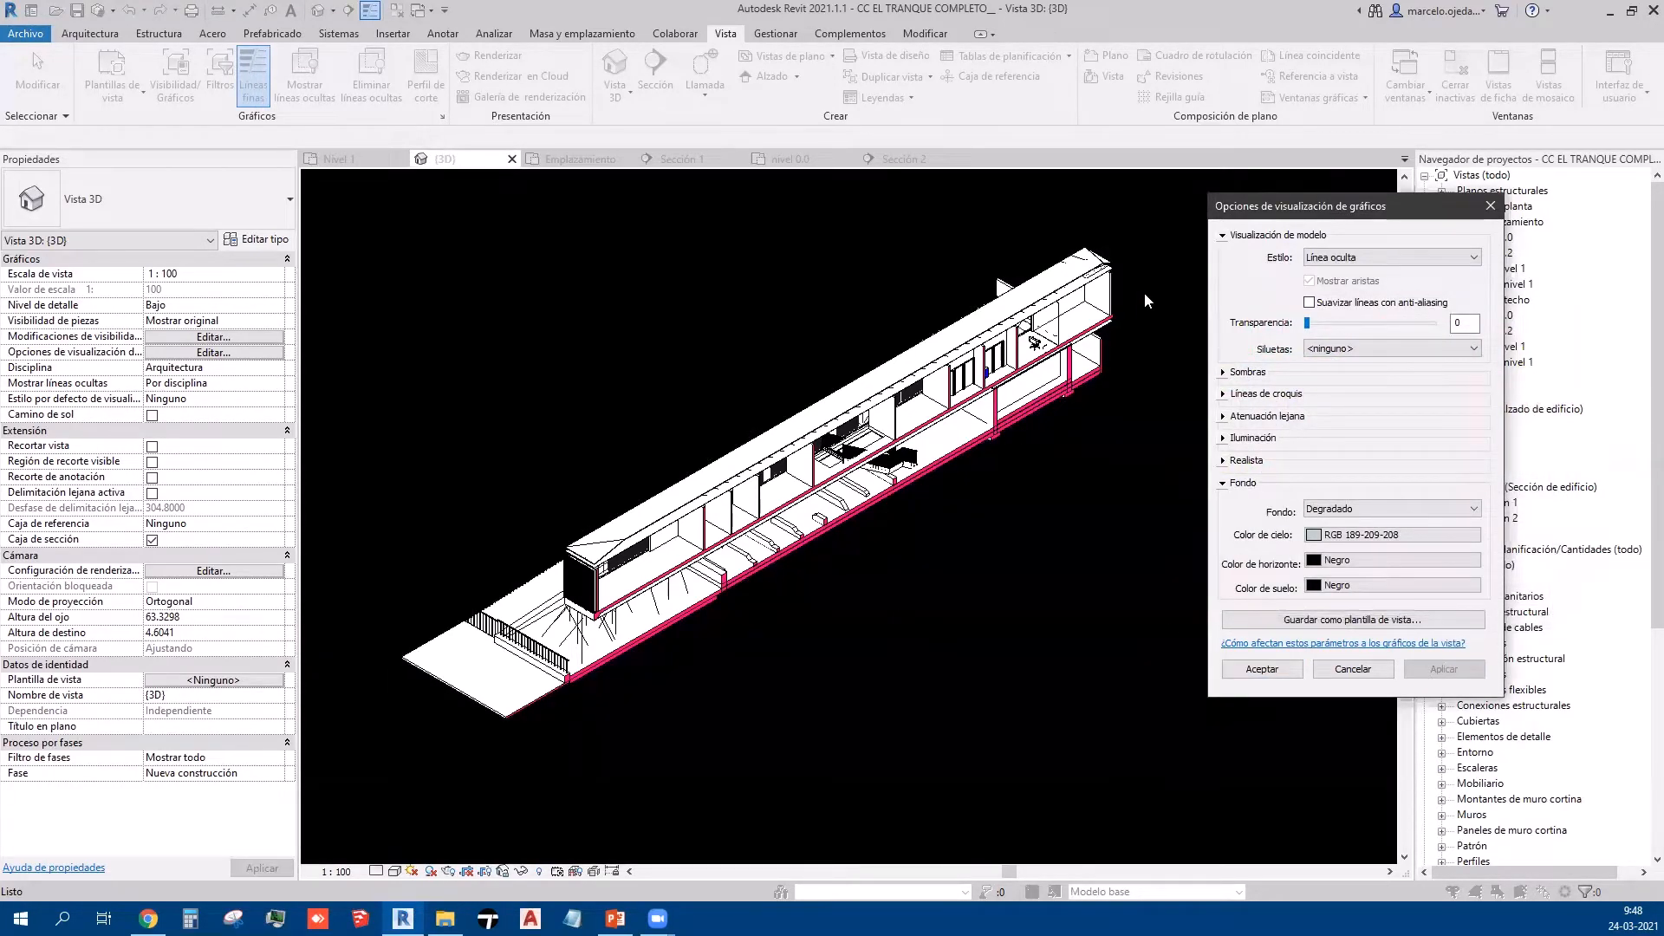
Step: Set the gradient background's horizon and ground colours to magenta RGB 255-000-128, apply them, and close the graphic display options
left_click(1326, 561)
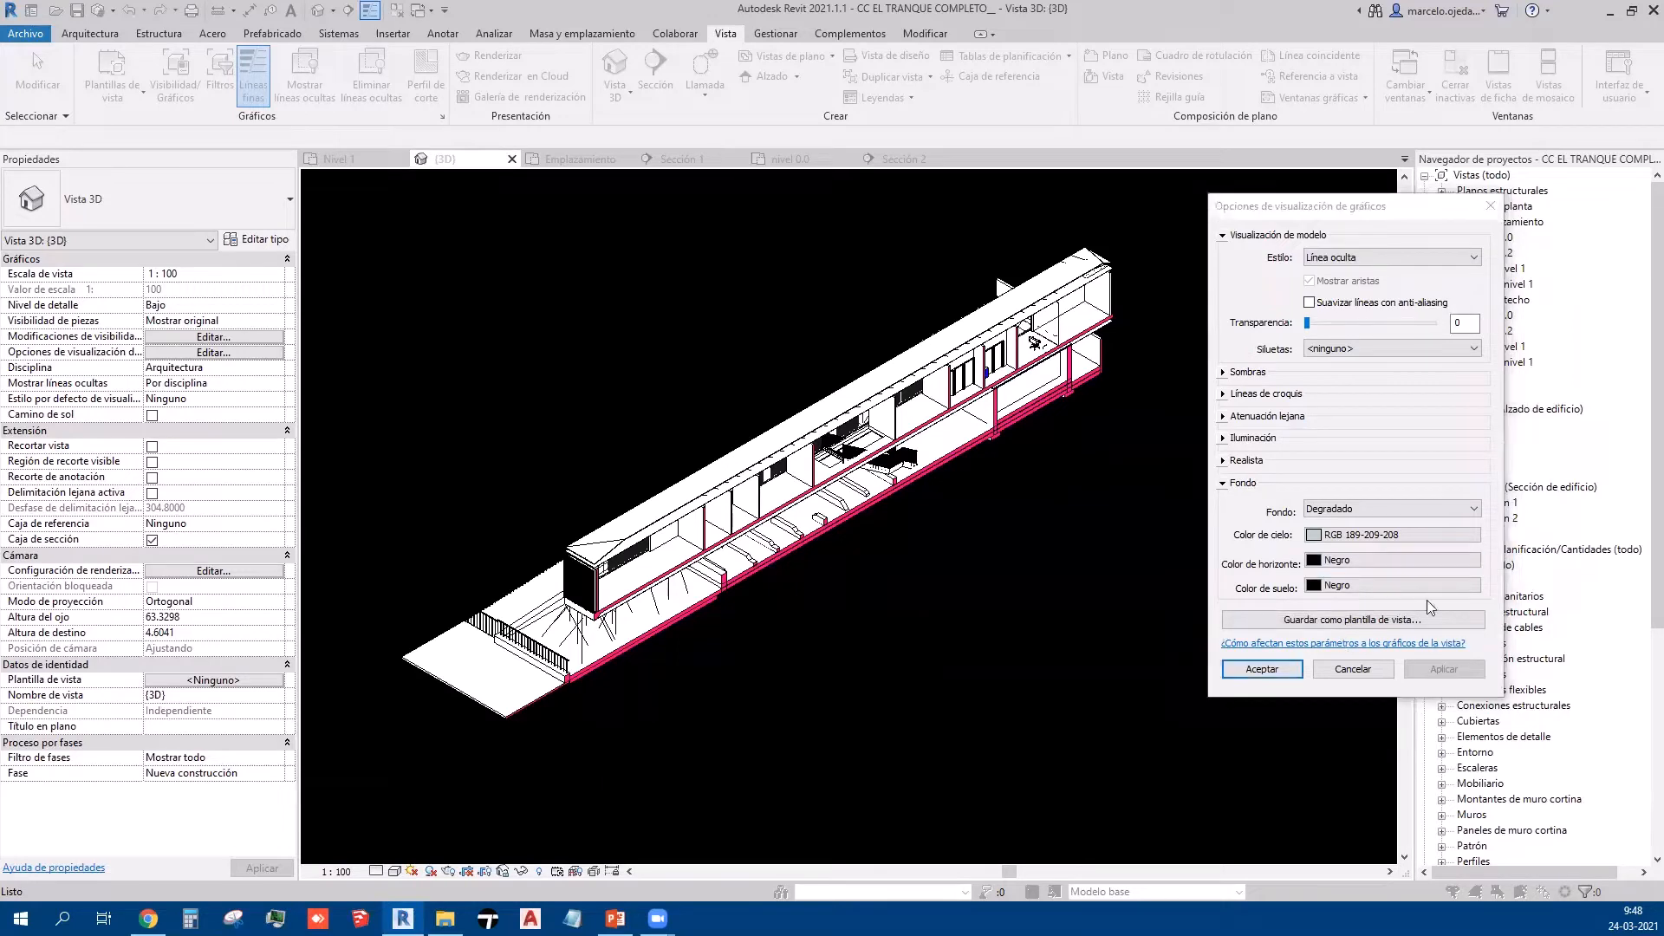
left_click(1332, 367)
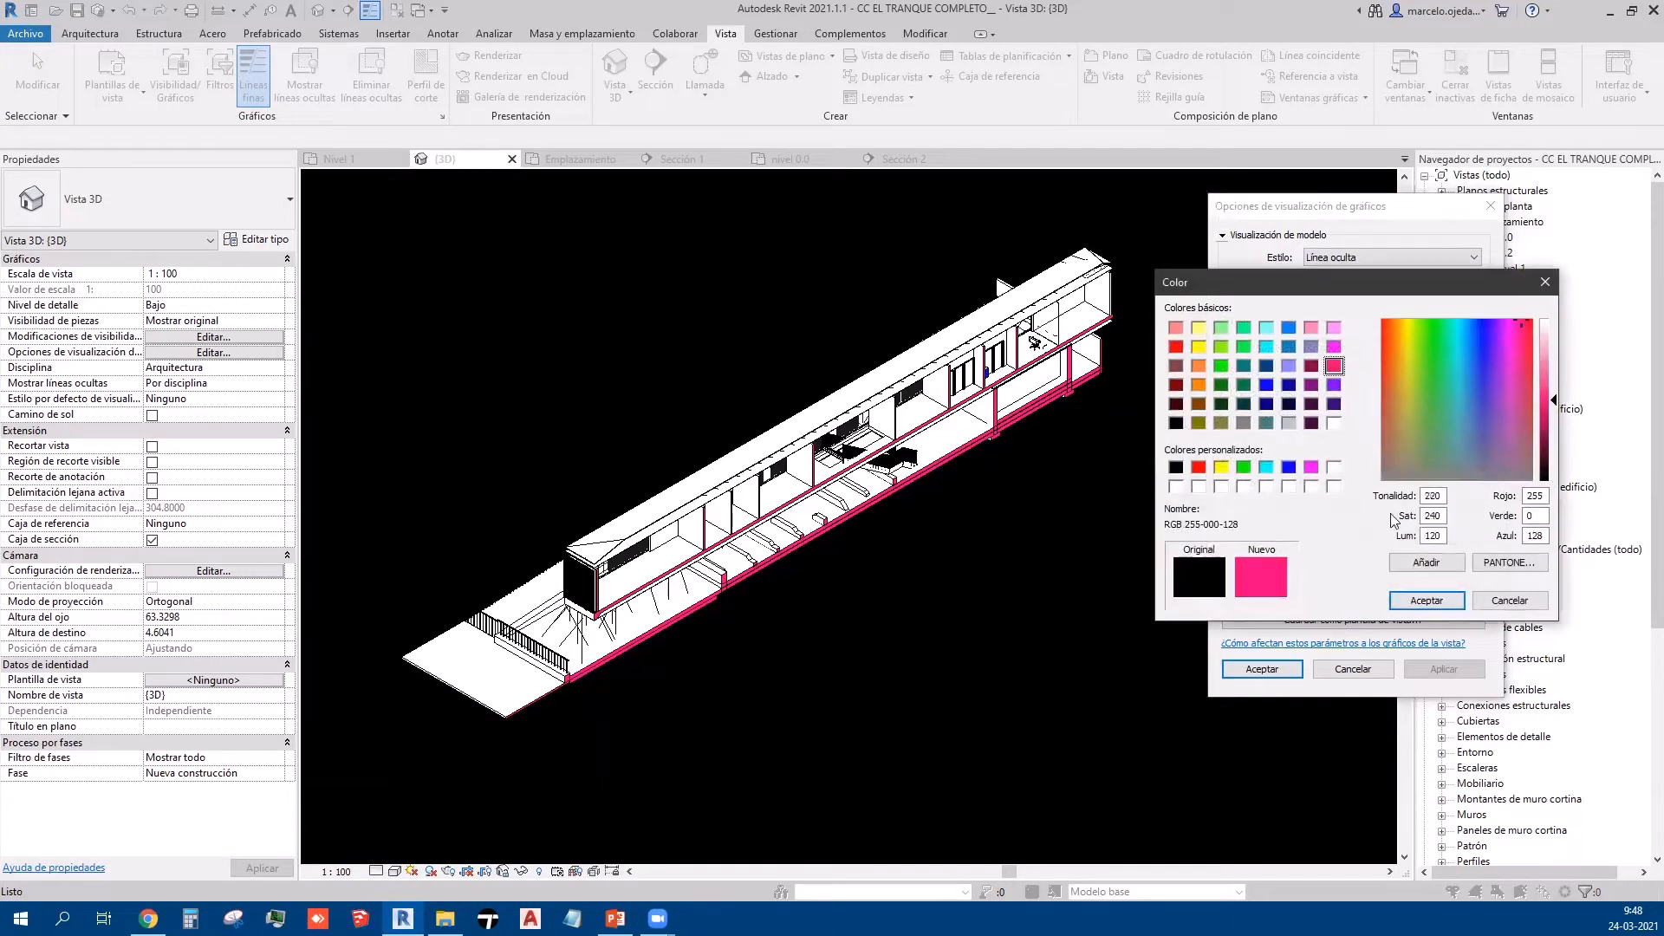
left_click(1425, 600)
left_click(1361, 586)
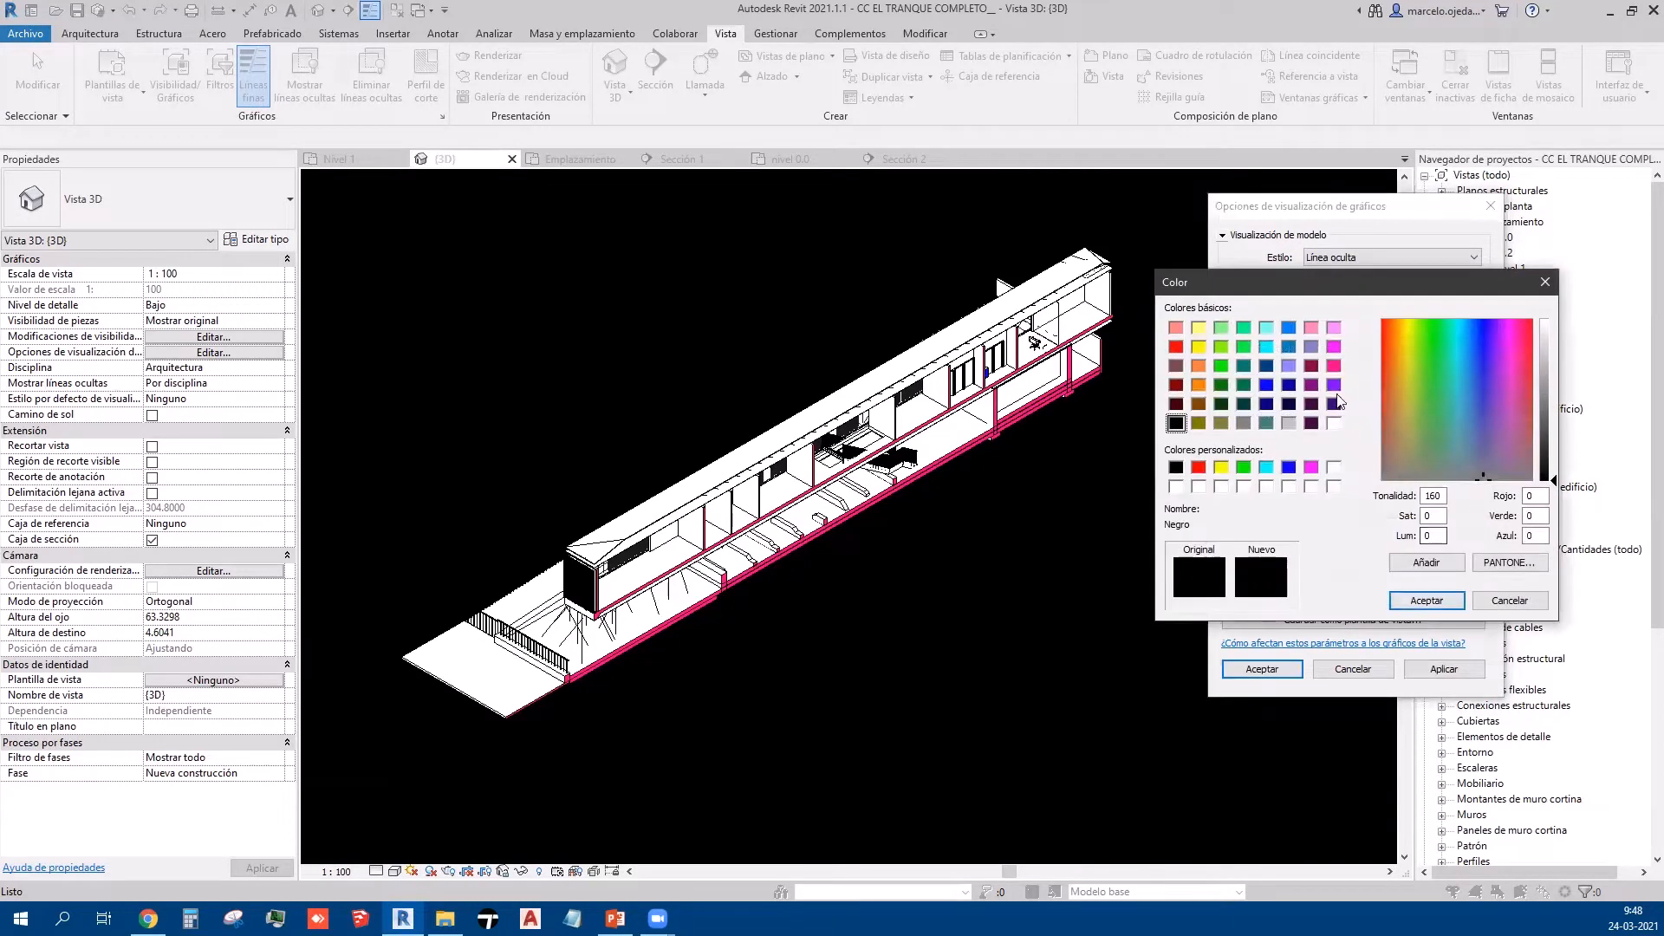
left_click(1334, 365)
left_click(1425, 599)
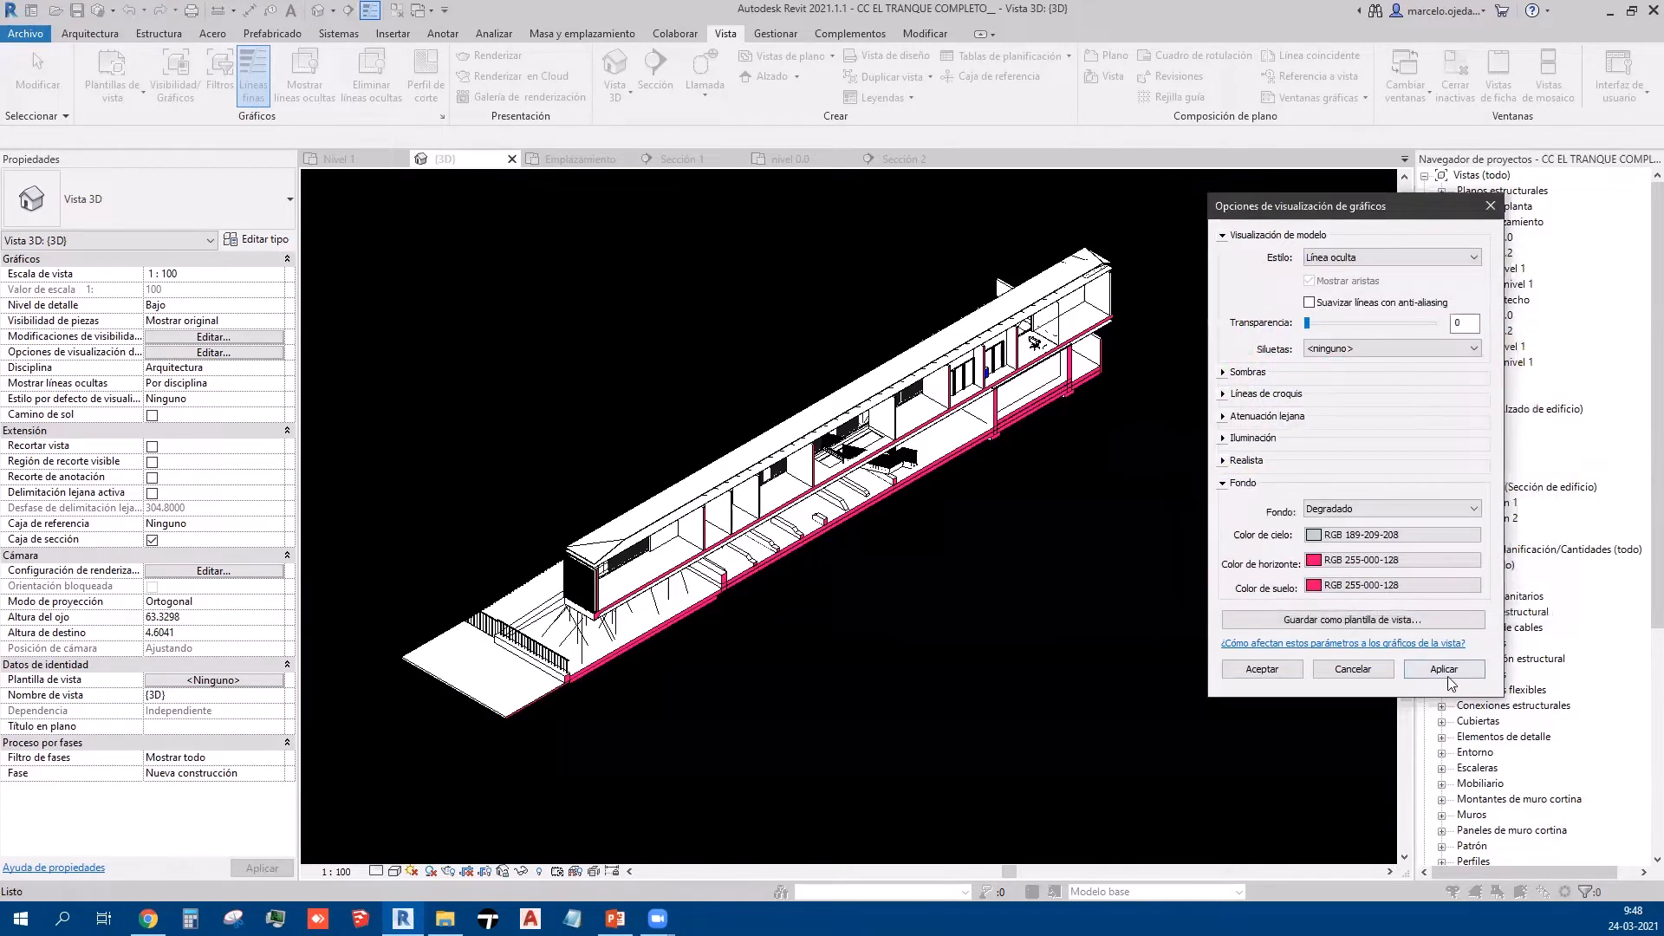
left_click(1447, 671)
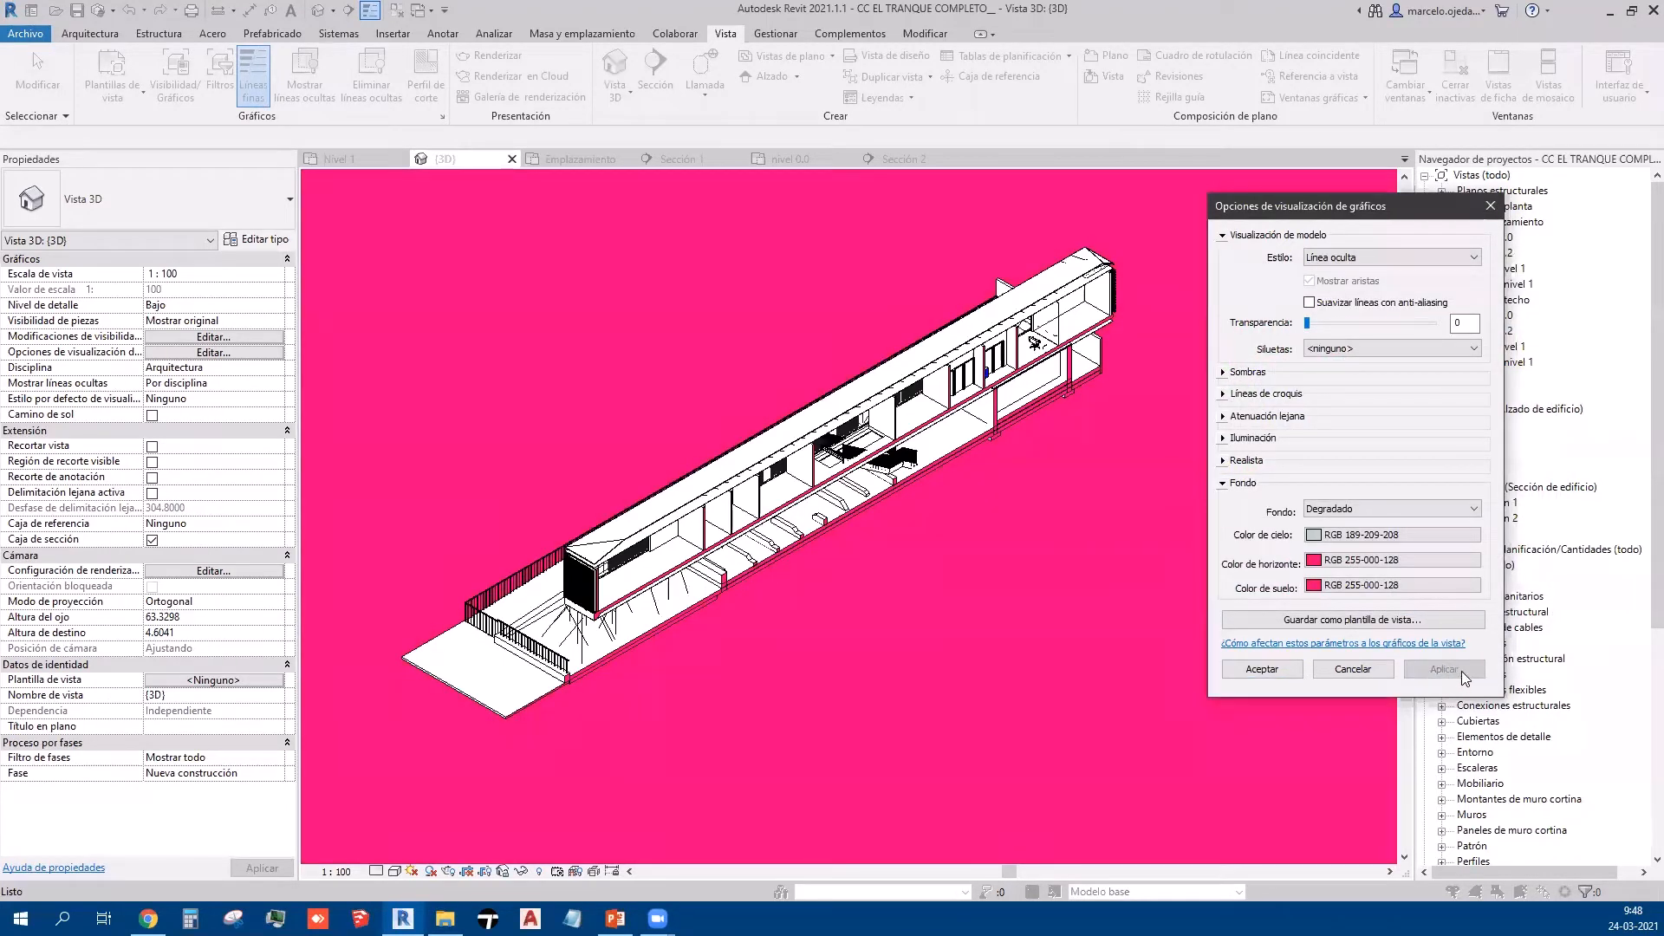
left_click(1352, 669)
scroll(689, 626, "up", 5)
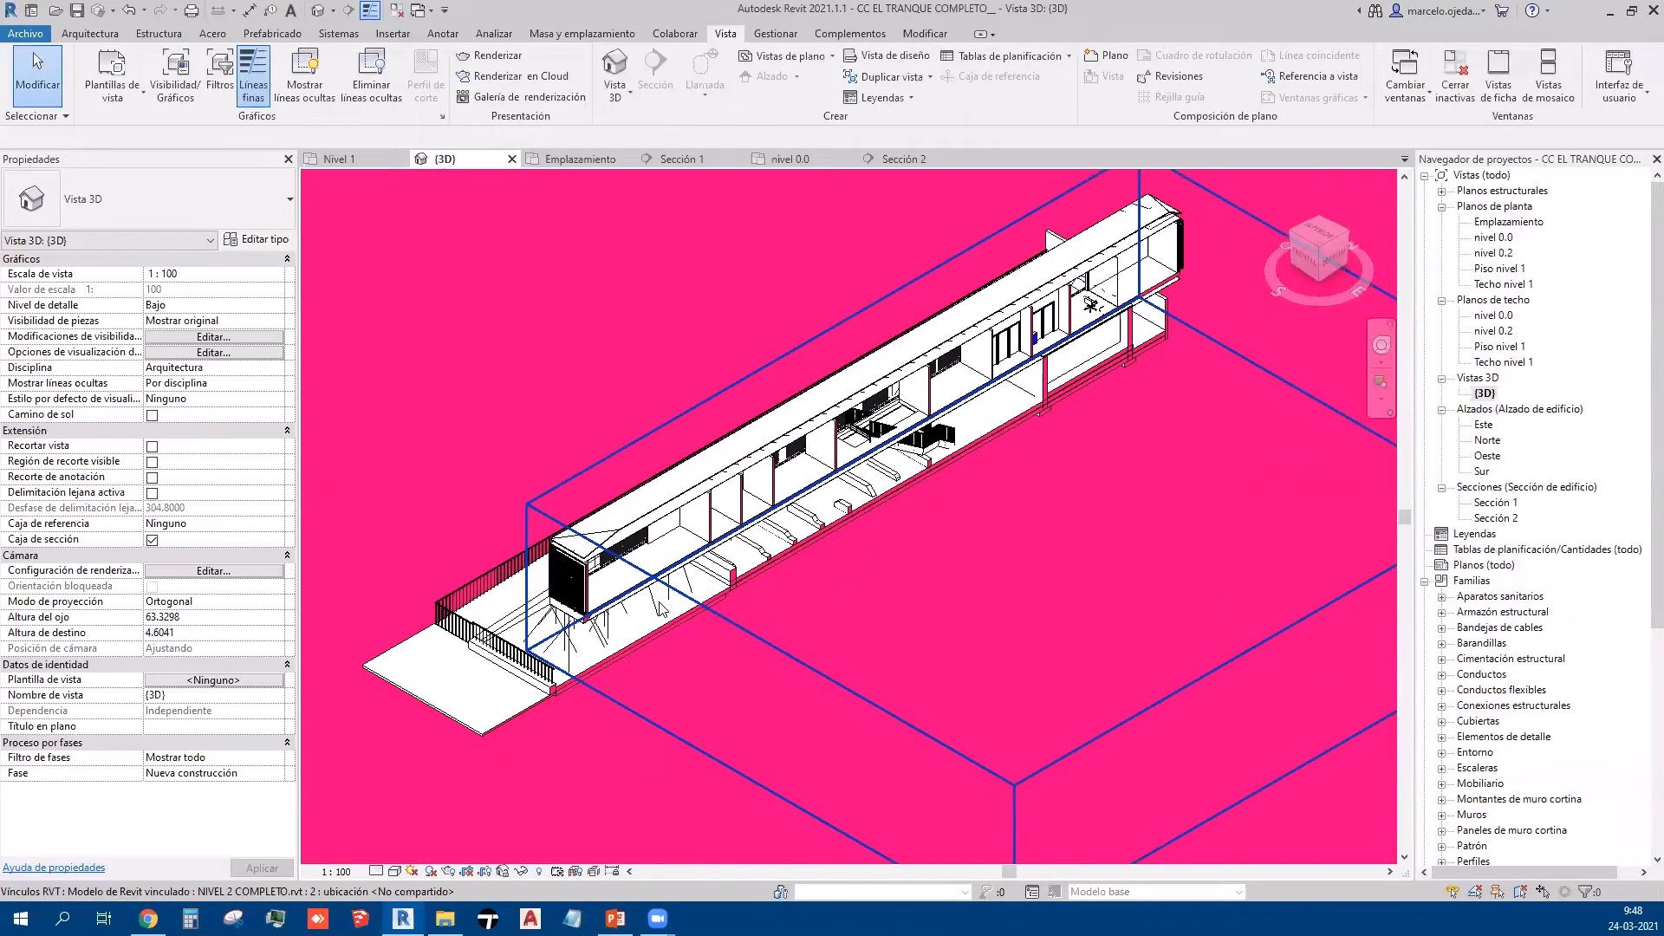
scroll(726, 608, "down", 3)
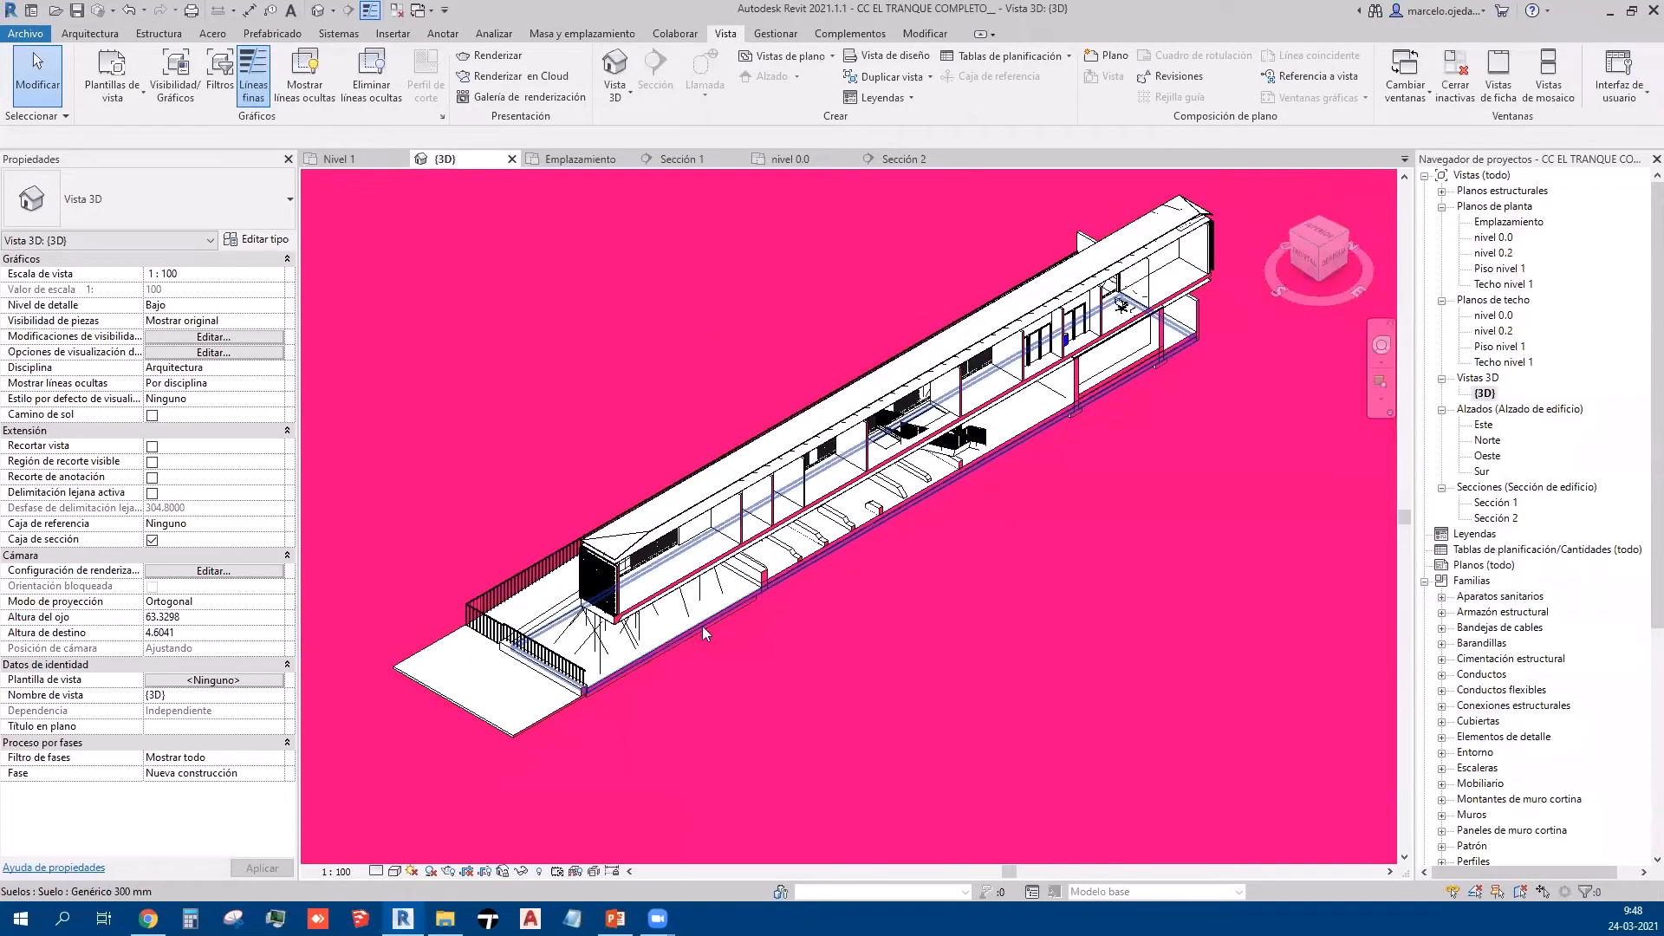
scroll(613, 679, "up", 3)
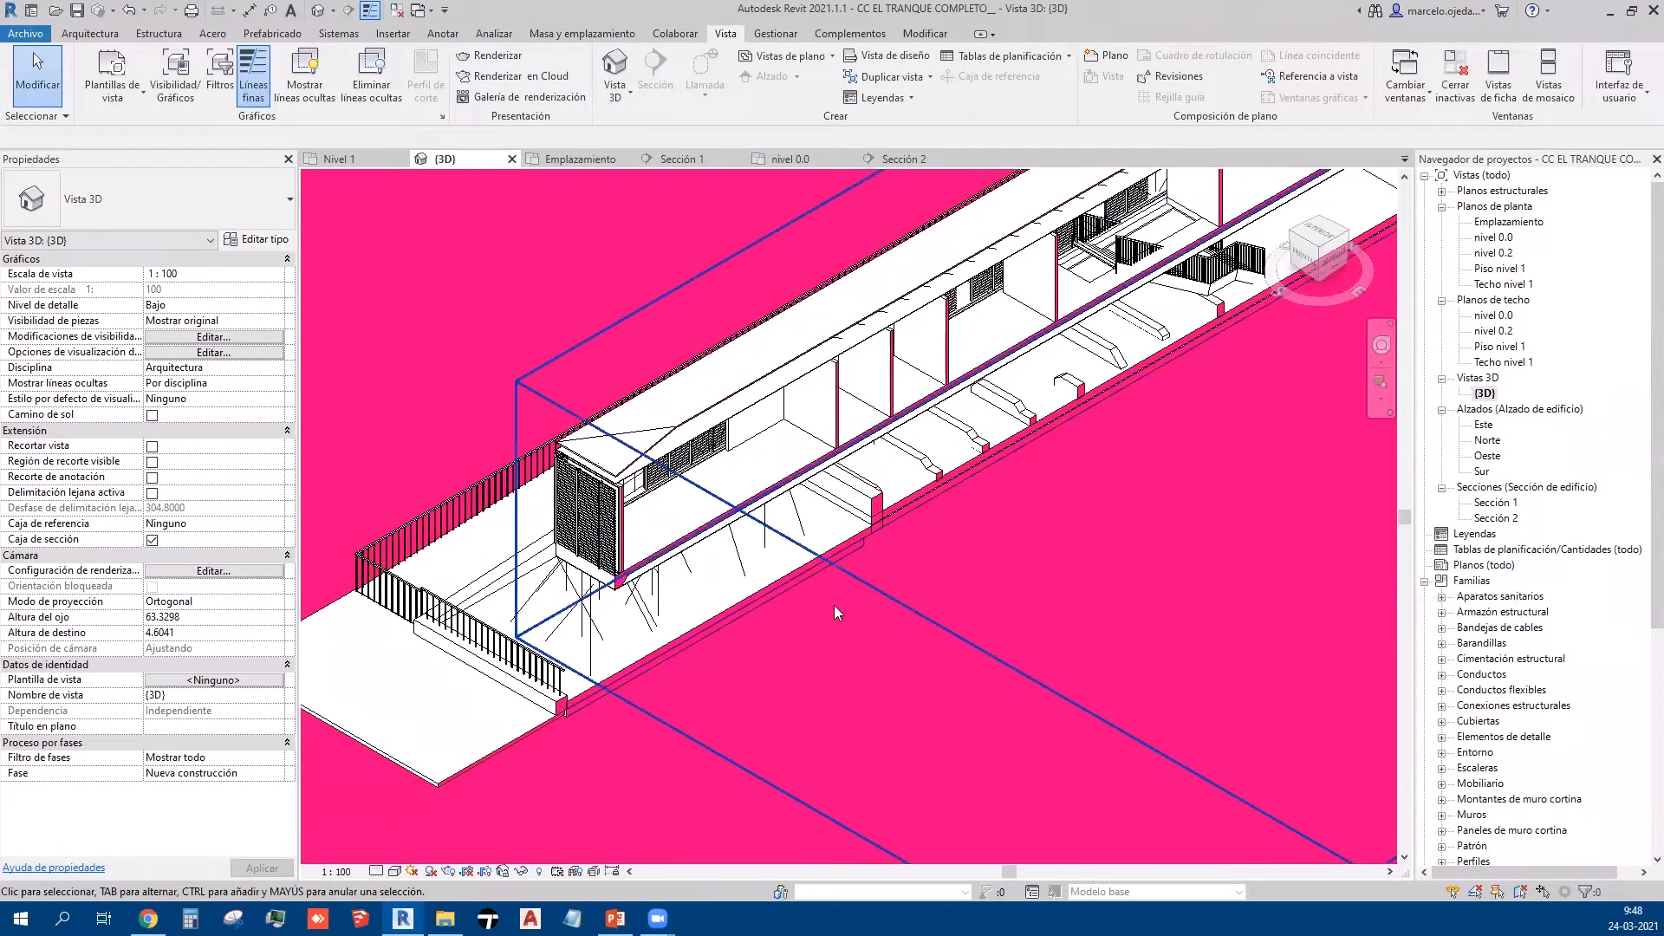
Step: Examine the cut building and its magenta-filled sections against the magenta background in the {3D} view
scroll(789, 488, "up", 2)
scroll(790, 488, "down", 4)
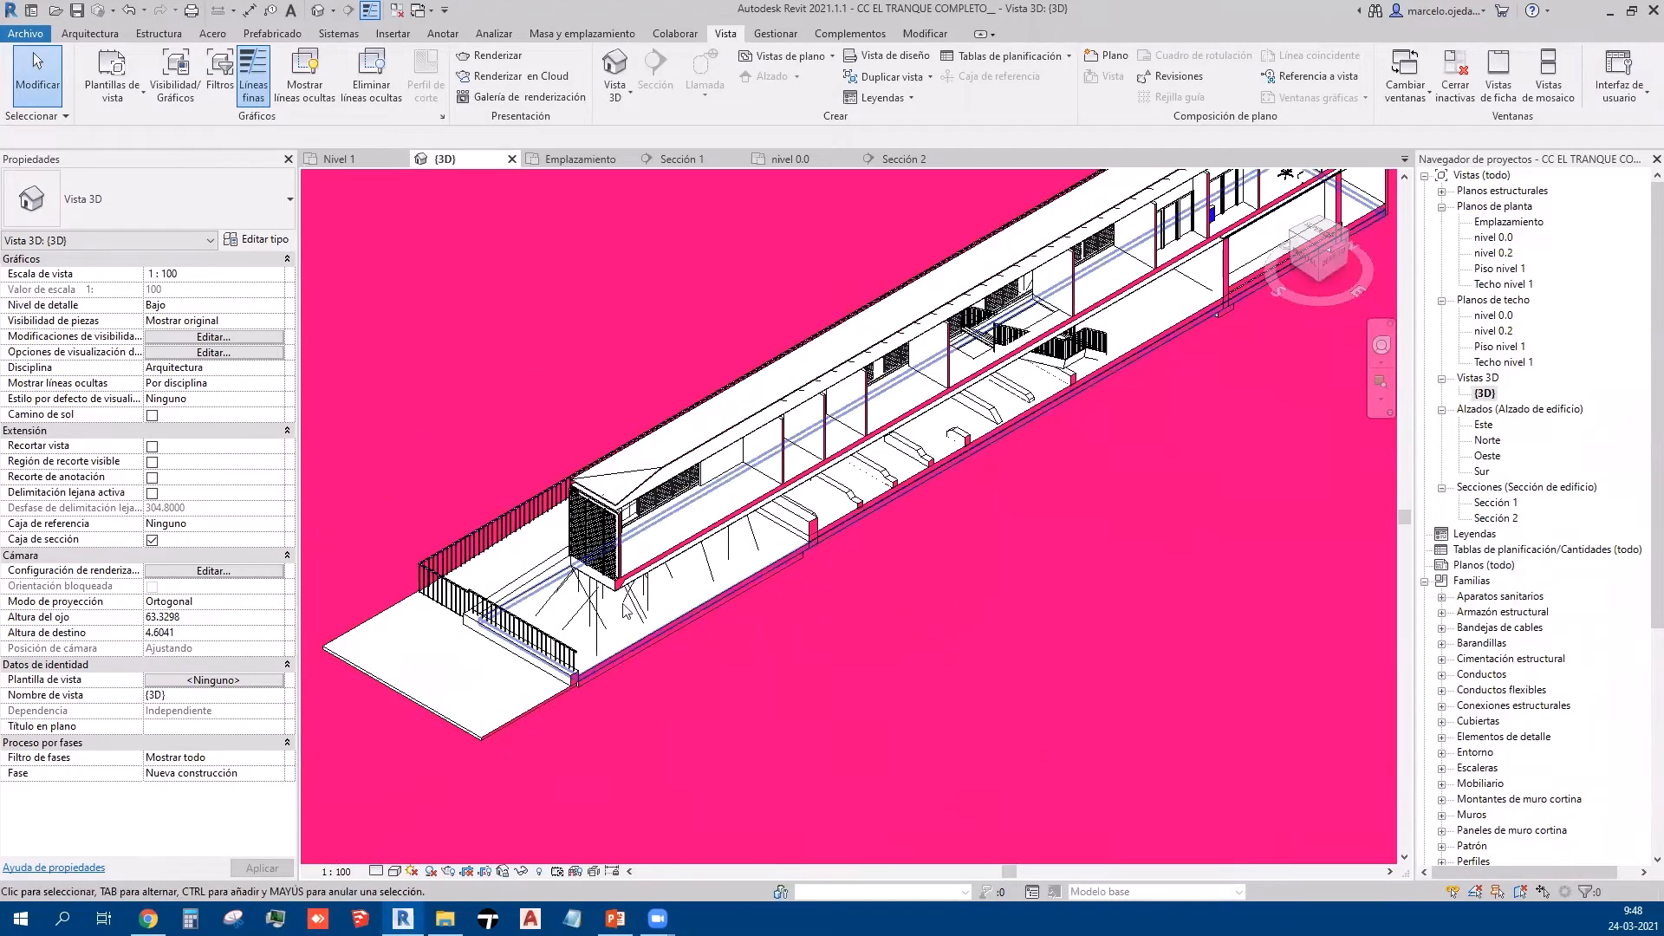
middle_click_drag(909, 427, 826, 515)
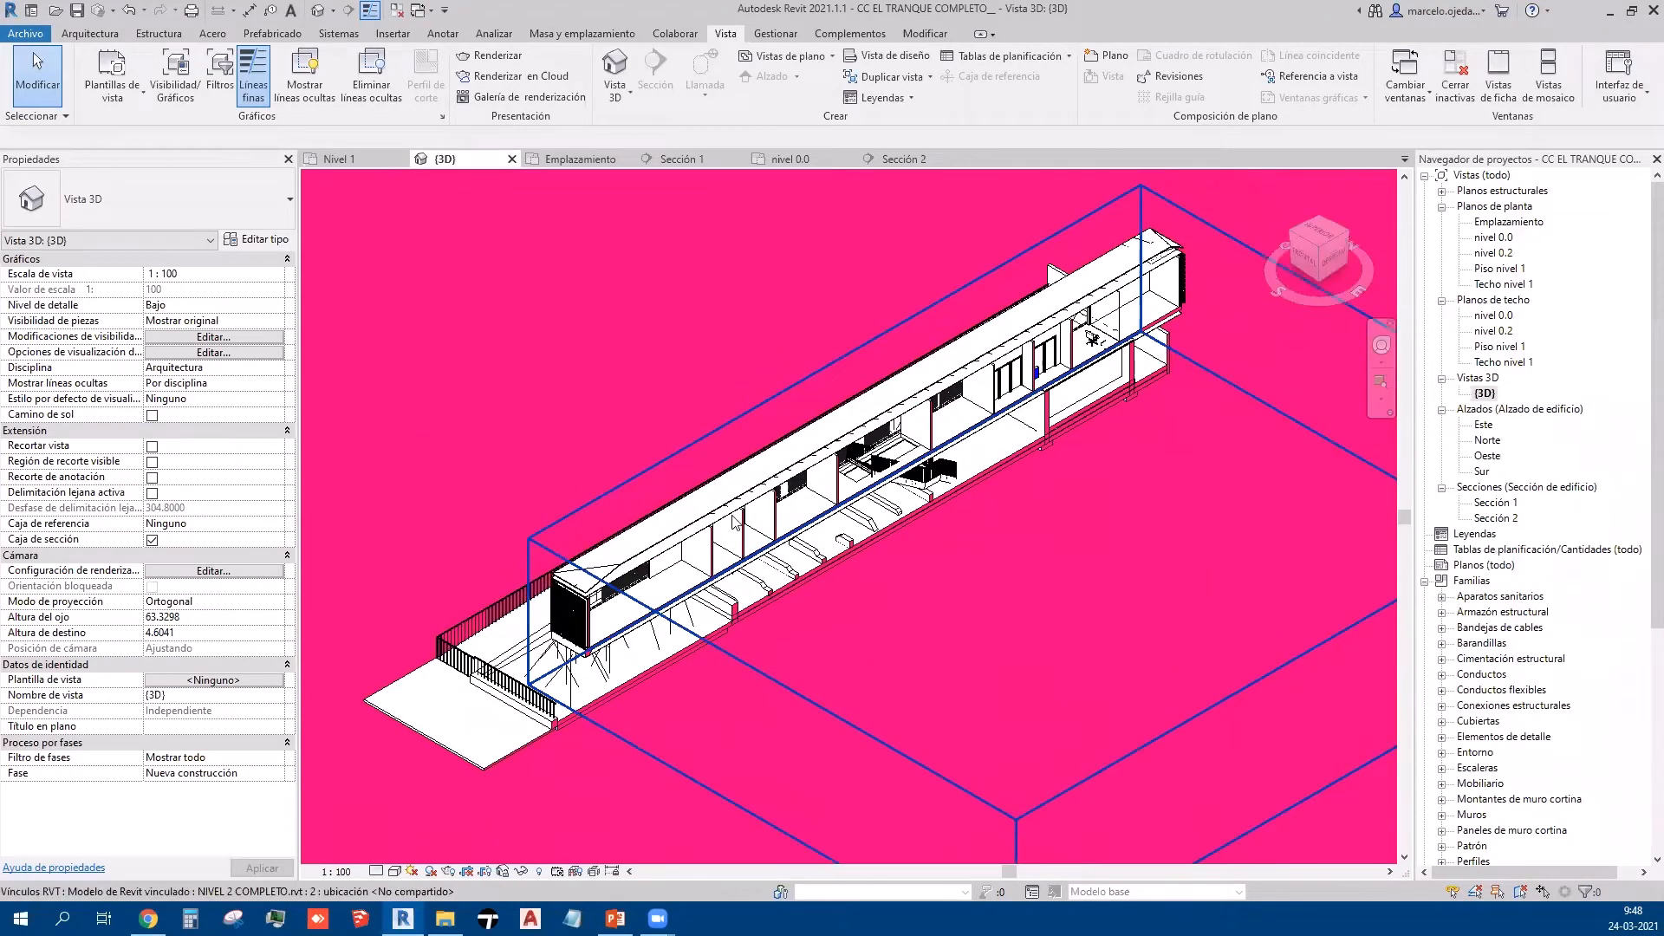
scroll(920, 491, "up", 4)
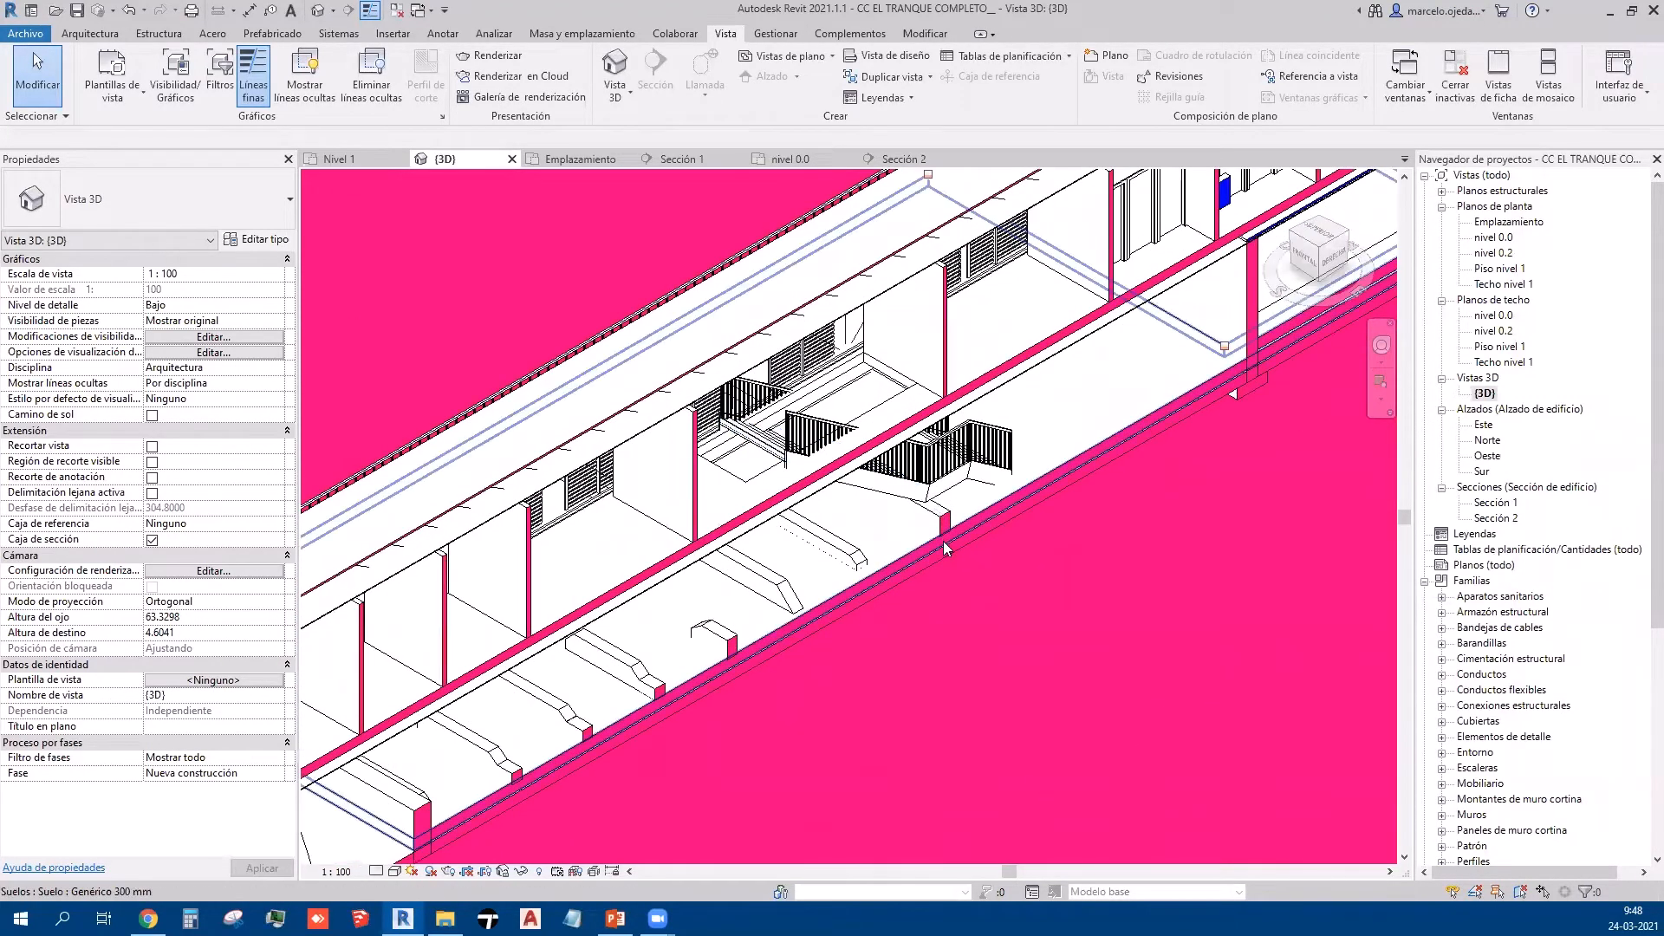
scroll(851, 498, "down", 5)
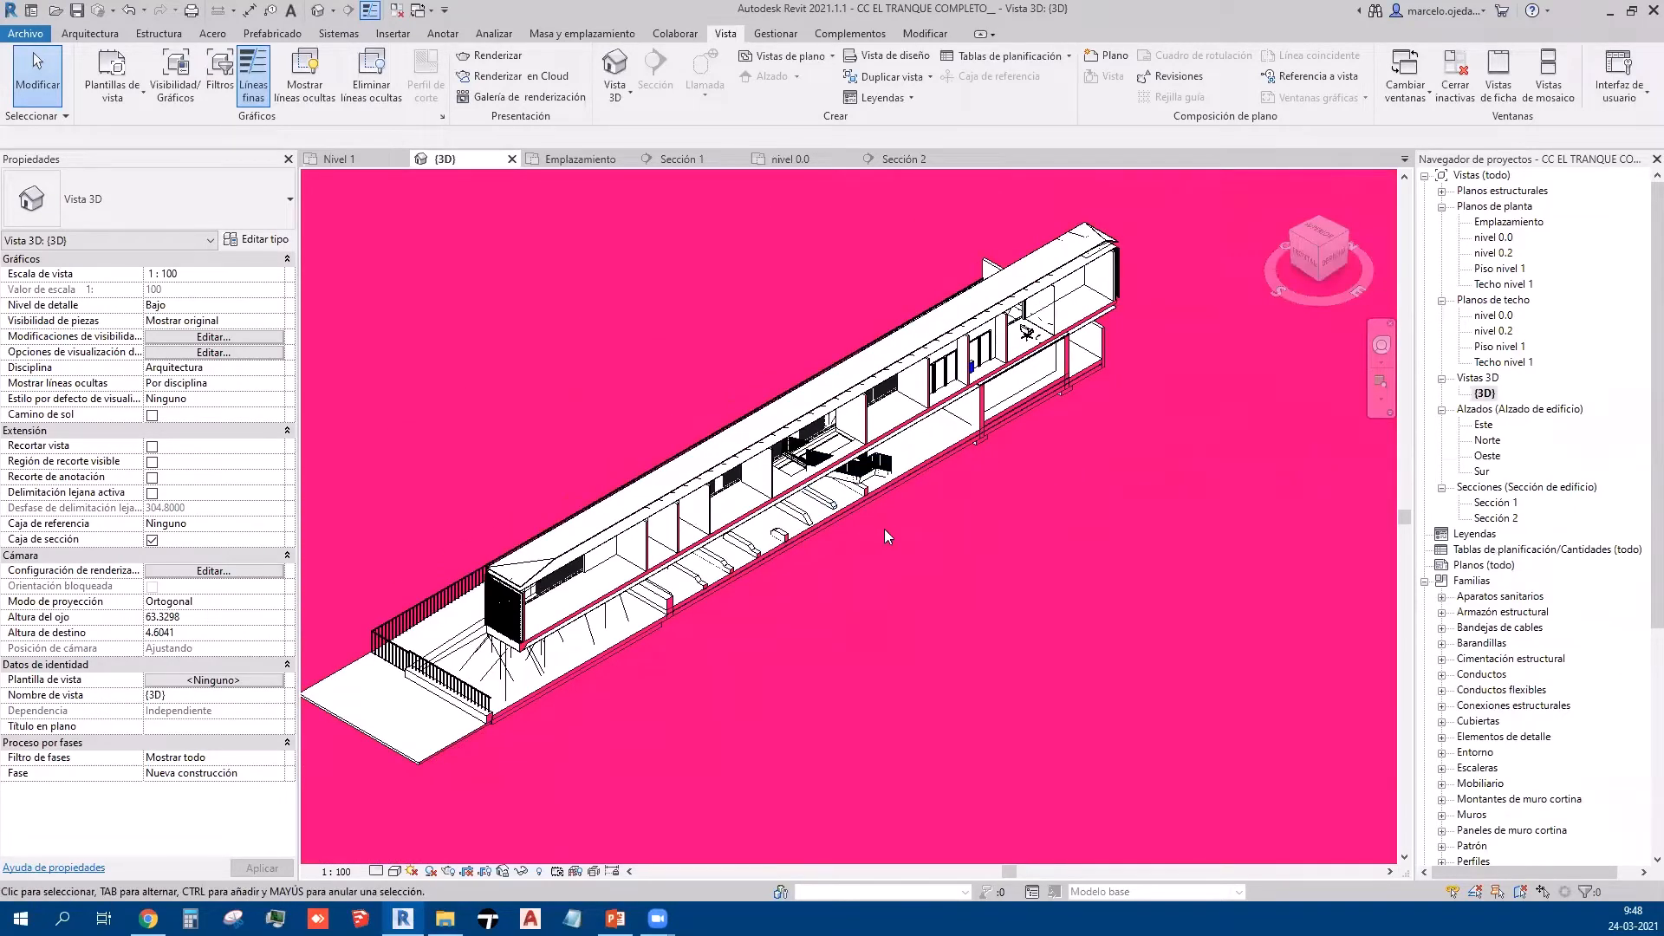
scroll(643, 513, "down", 2)
scroll(643, 513, "up", 2)
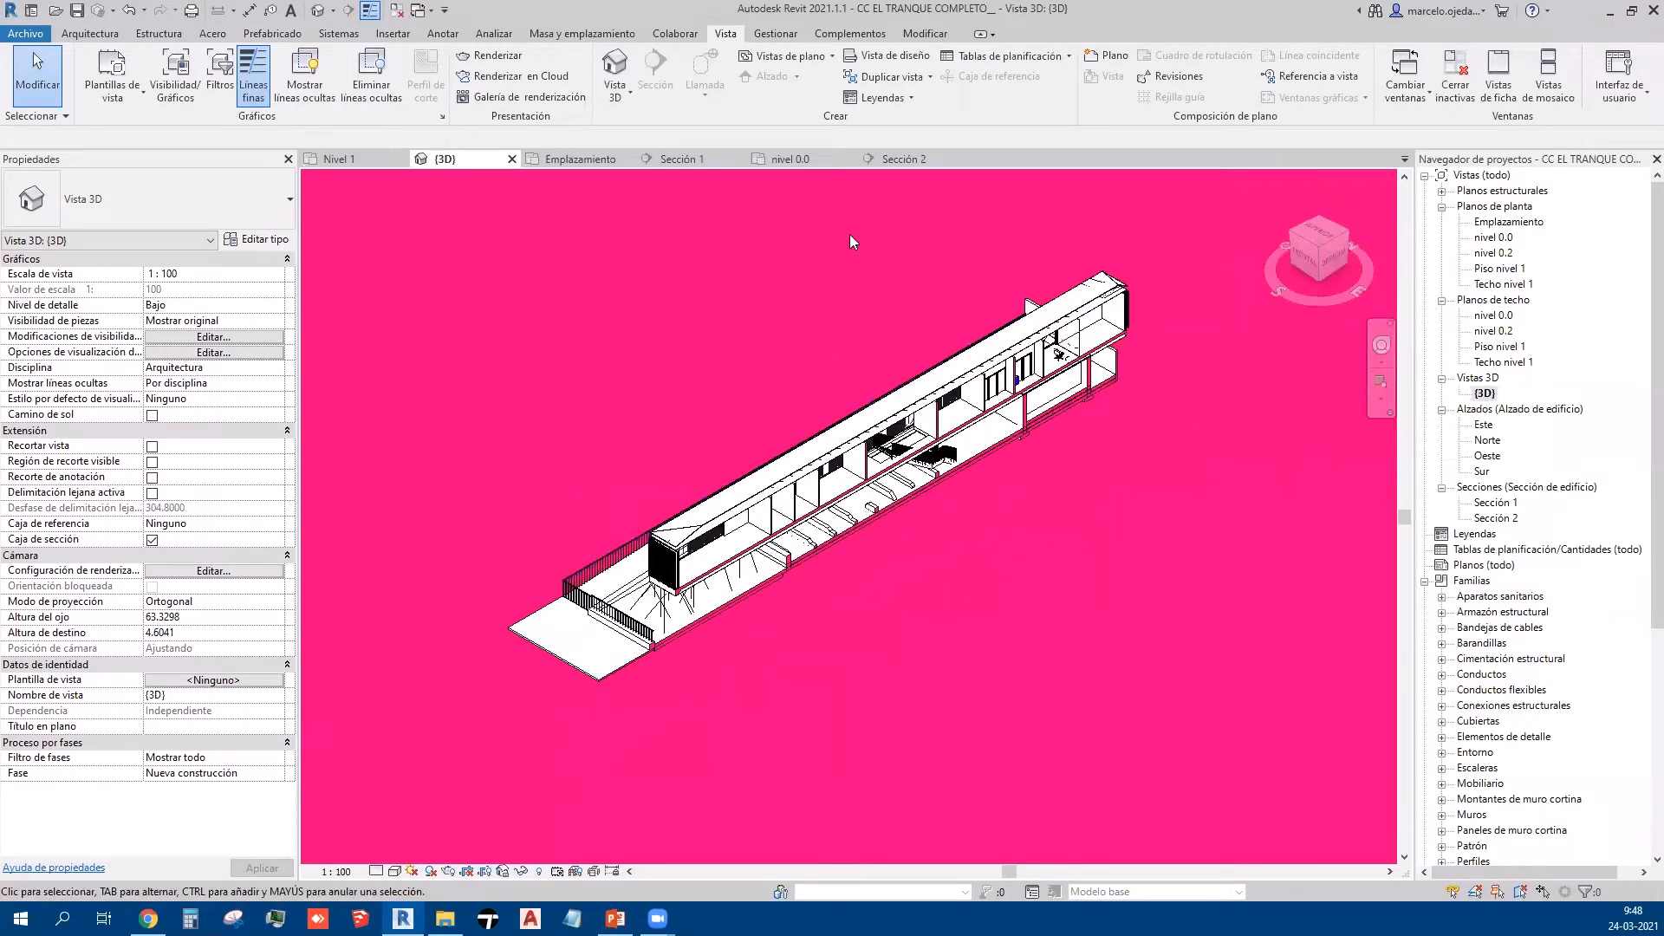
middle_click_drag(1040, 268, 1009, 272)
scroll(926, 272, "down", 2)
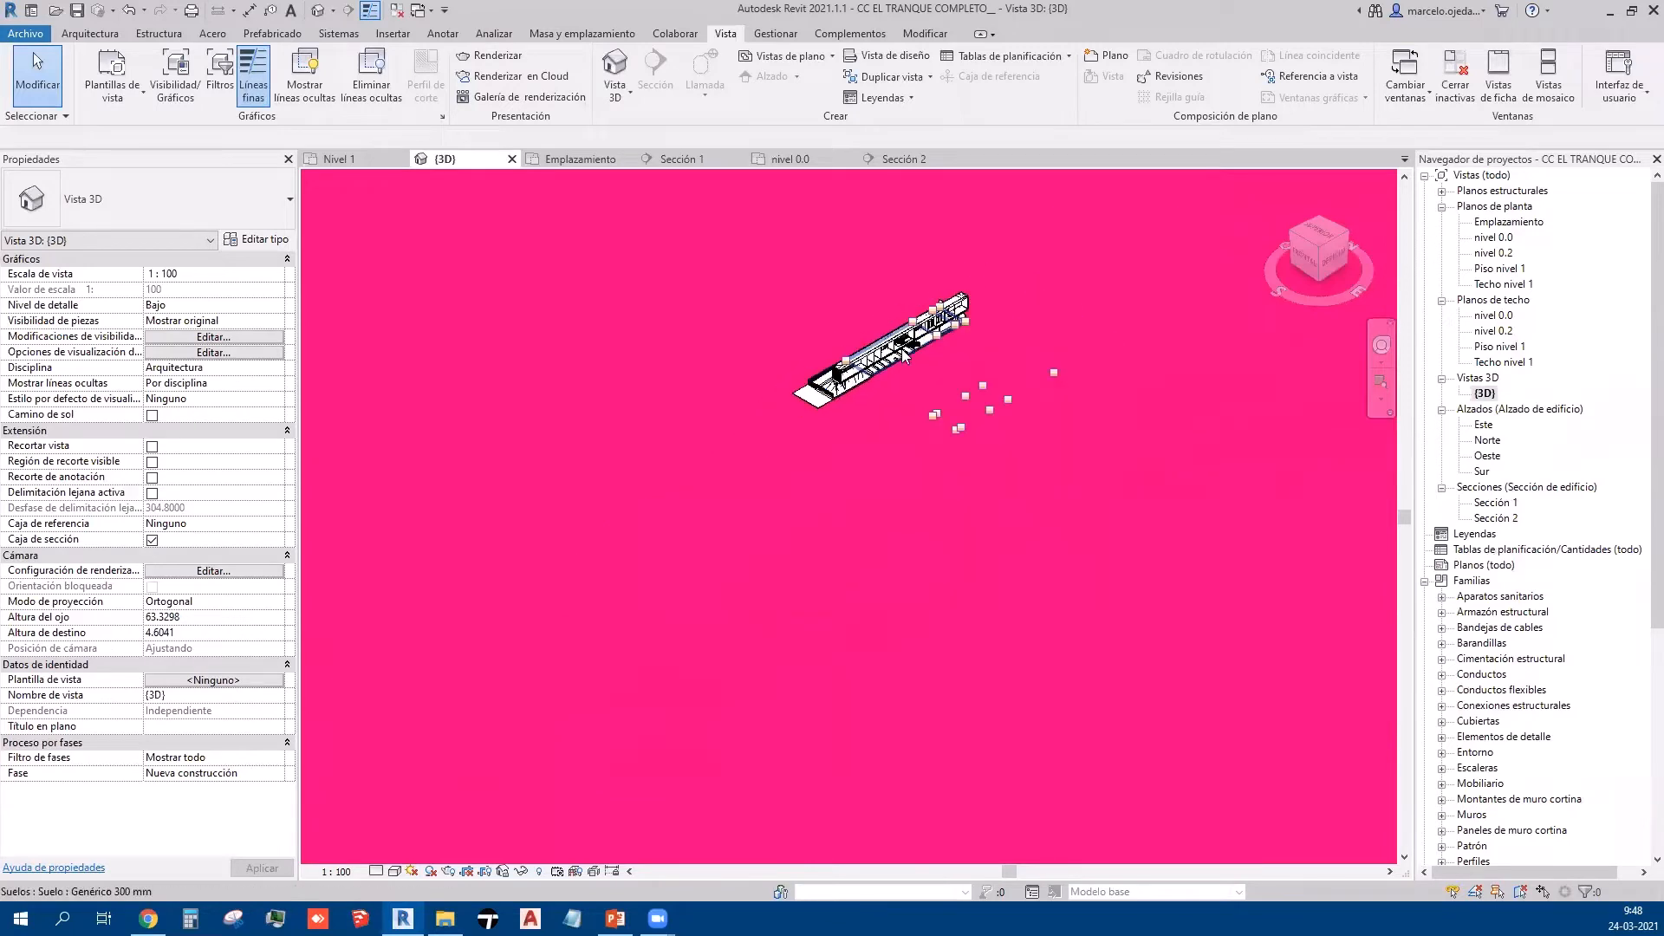
scroll(853, 348, "up", 4)
scroll(749, 357, "up", 1)
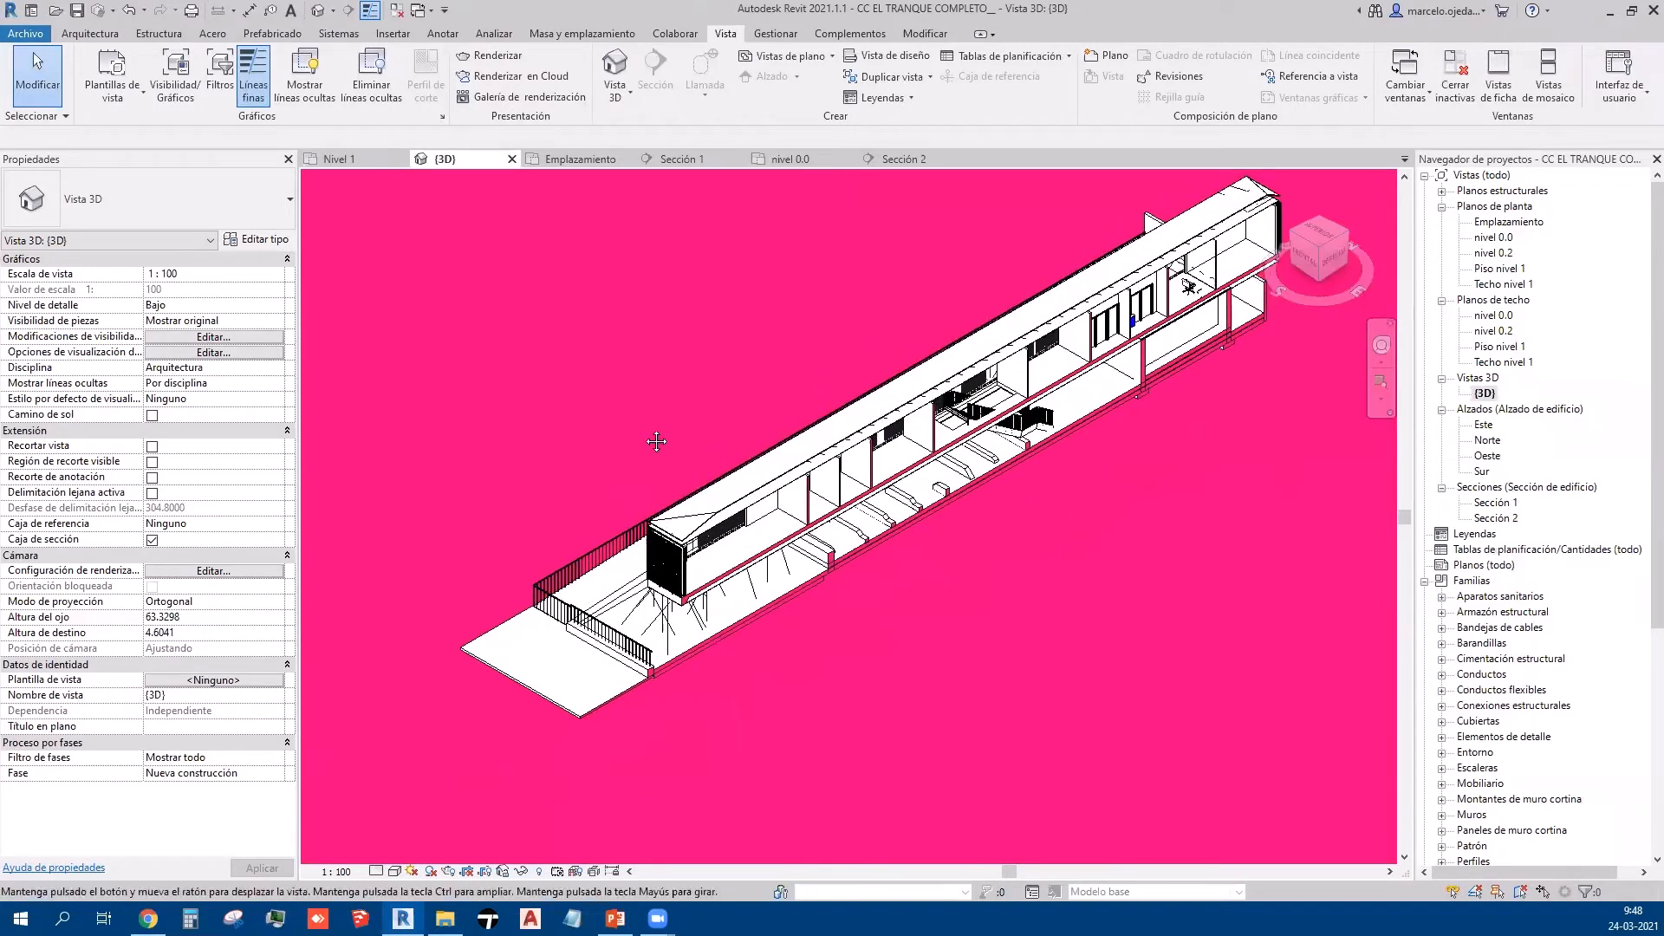
middle_click_drag(749, 357, 650, 406)
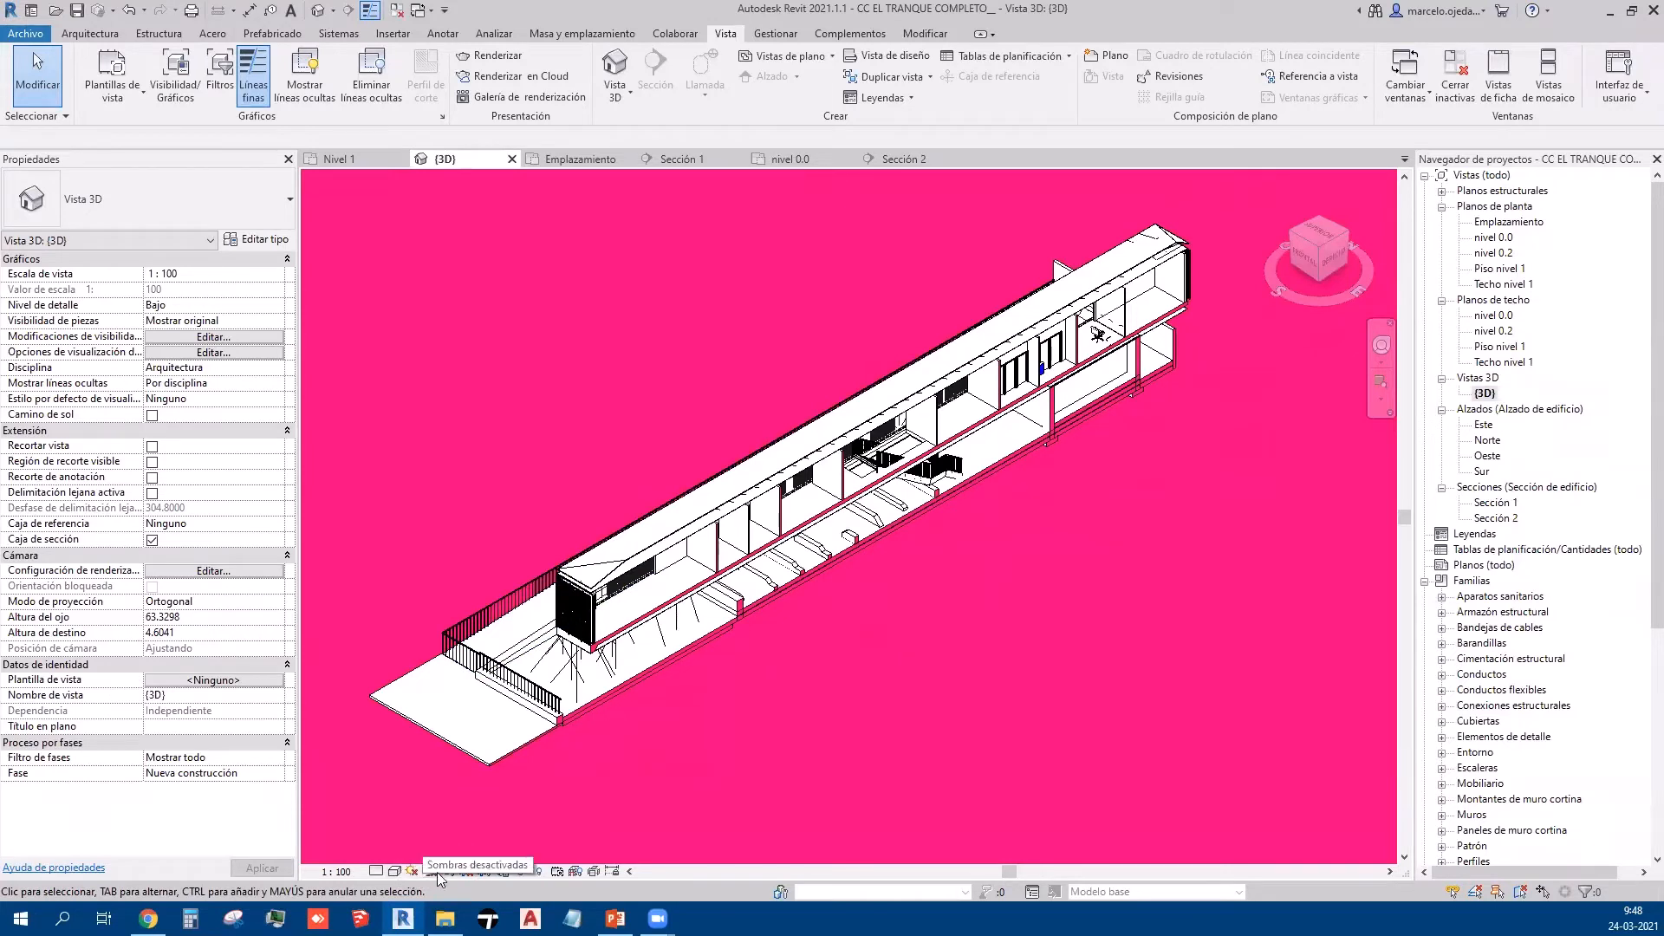
Step: Change the {3D} view's background type to Imagen in the graphic display options
left_click(394, 871)
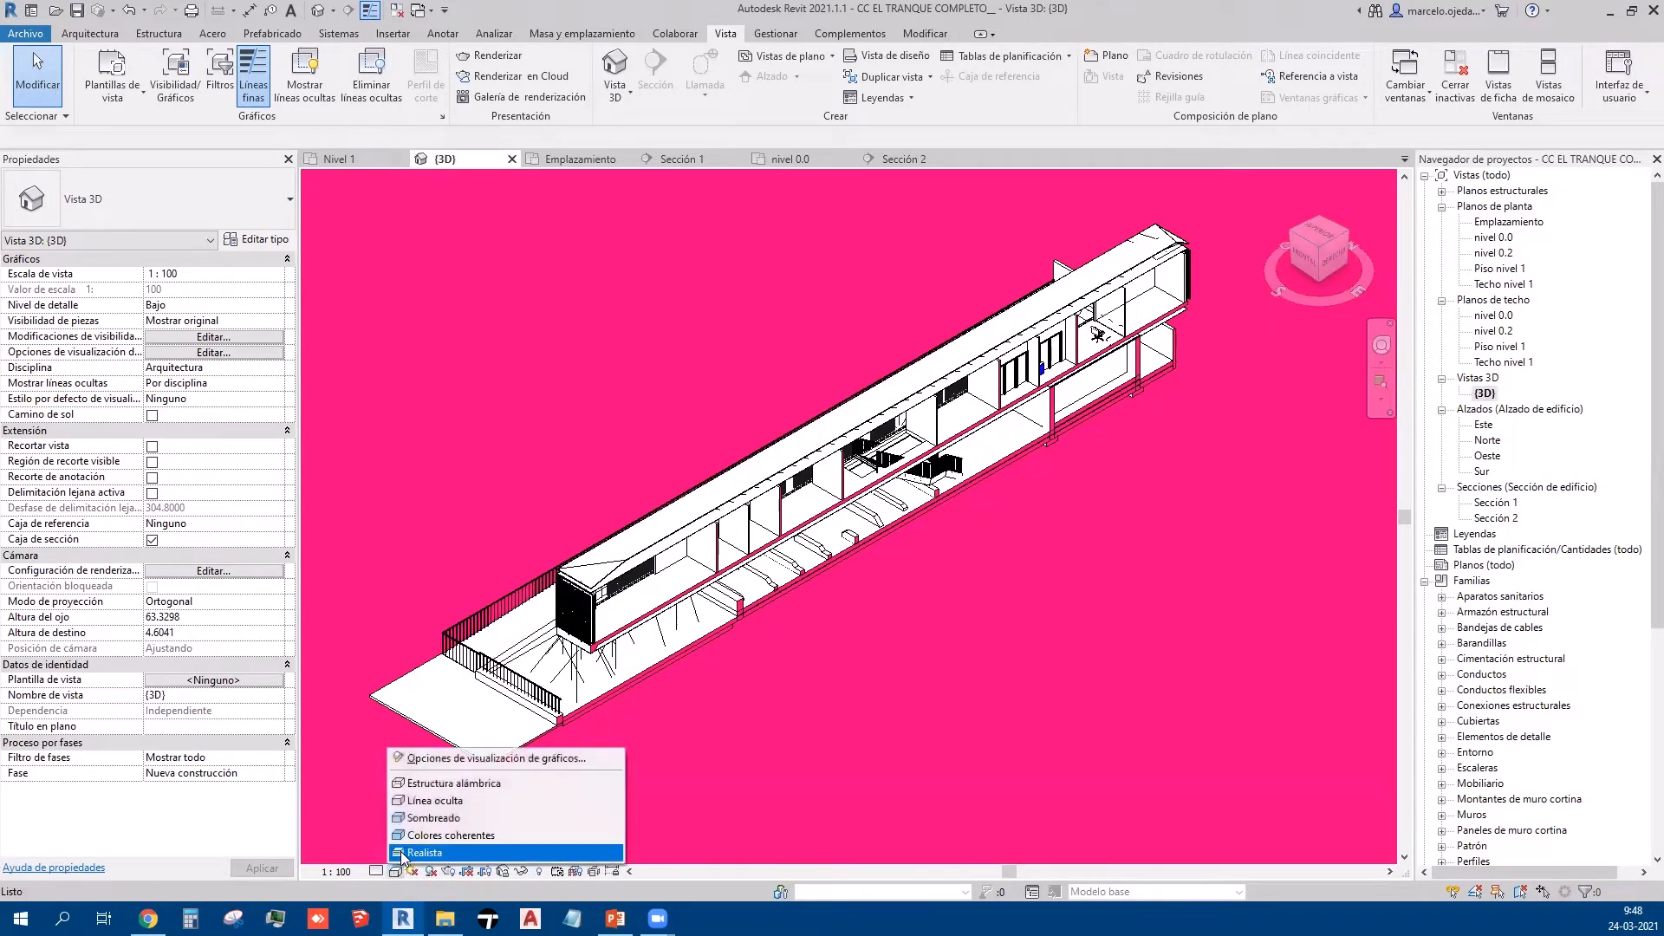
left_click(473, 759)
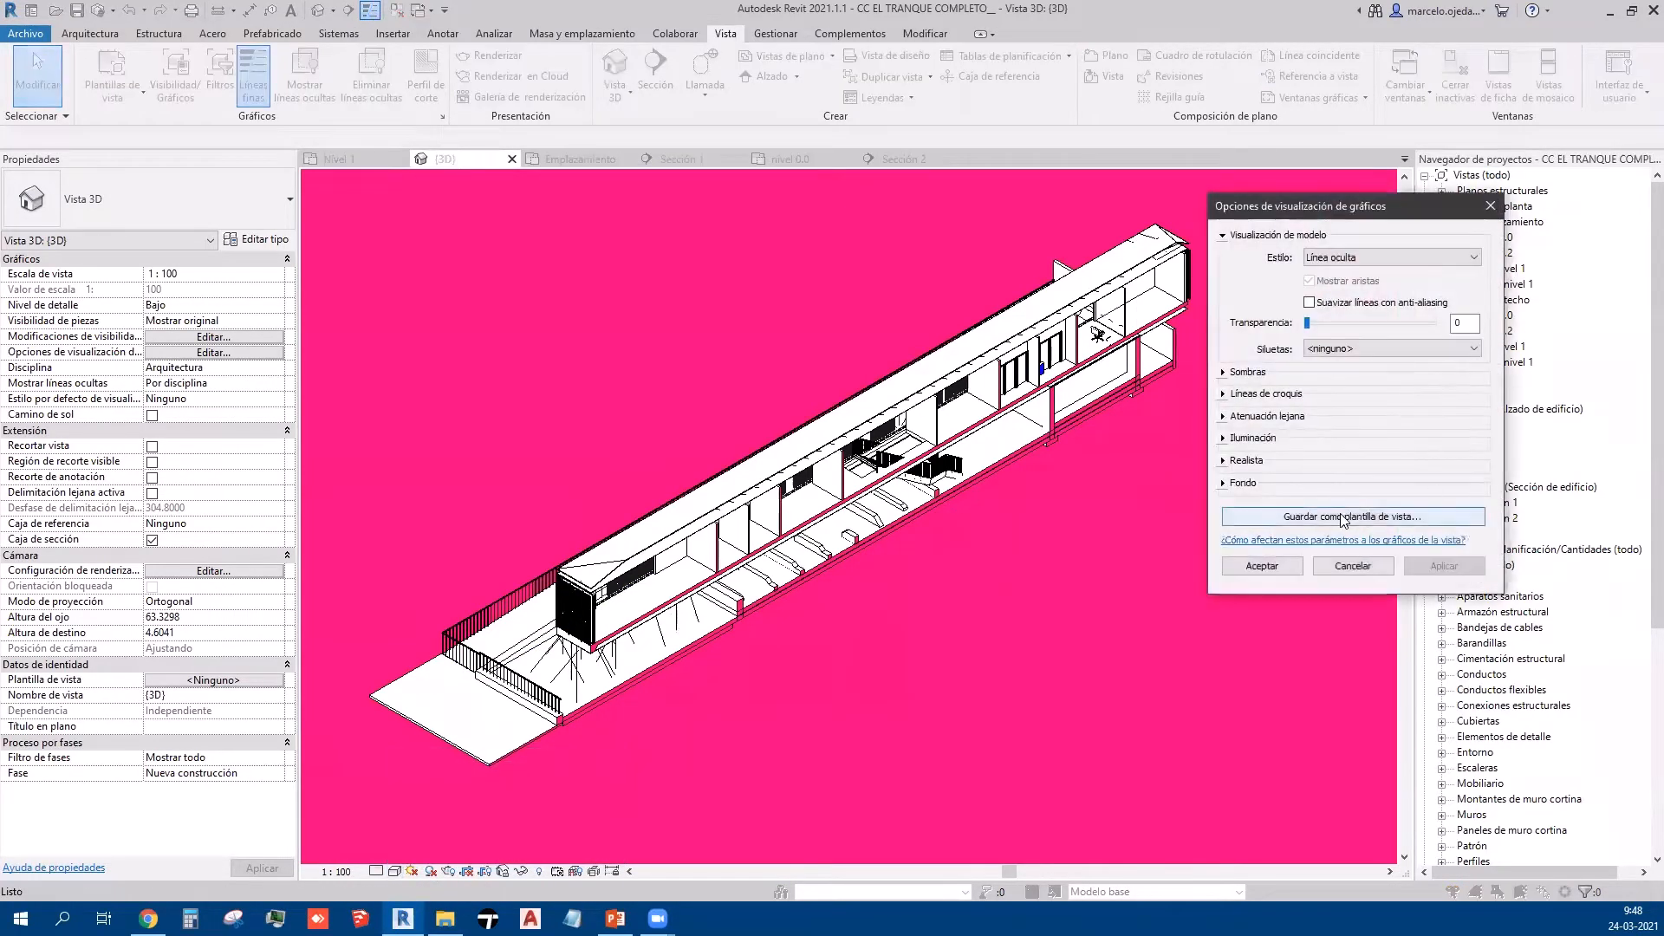
left_click(1224, 484)
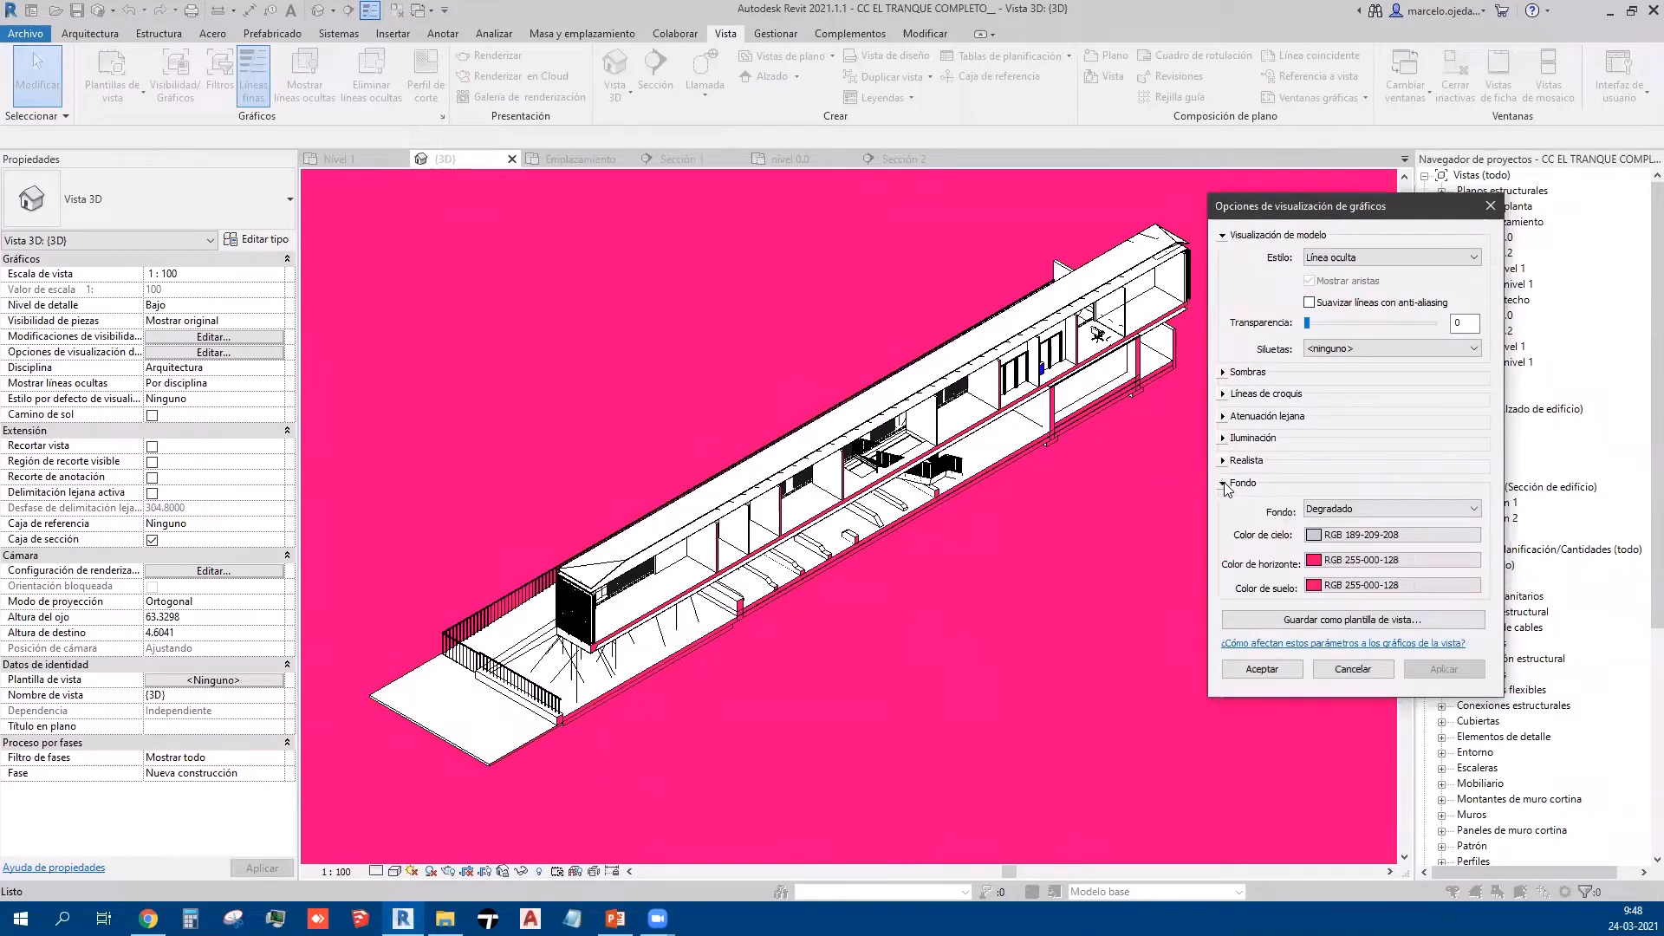
left_click(1357, 510)
left_click(1358, 554)
Step: Load the 44799439-piso-de-hormigón-blanco-sucio-viejo concrete texture from Descargas as the {3D} view's background image, and apply it
left_click(1356, 573)
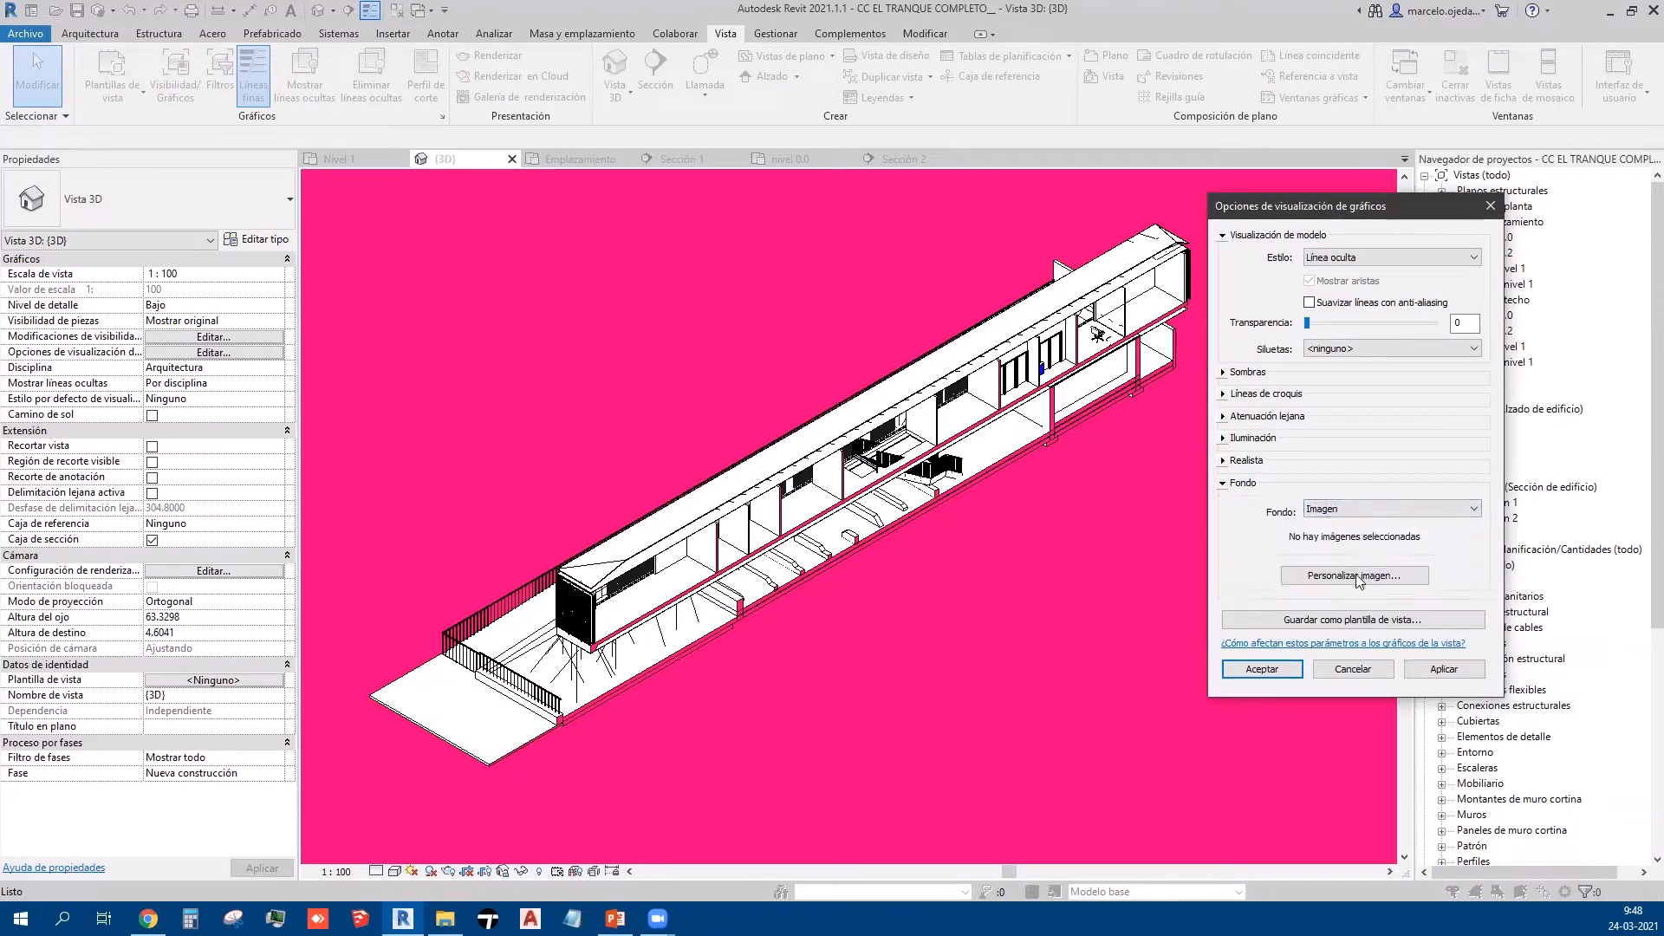
left_click(1515, 331)
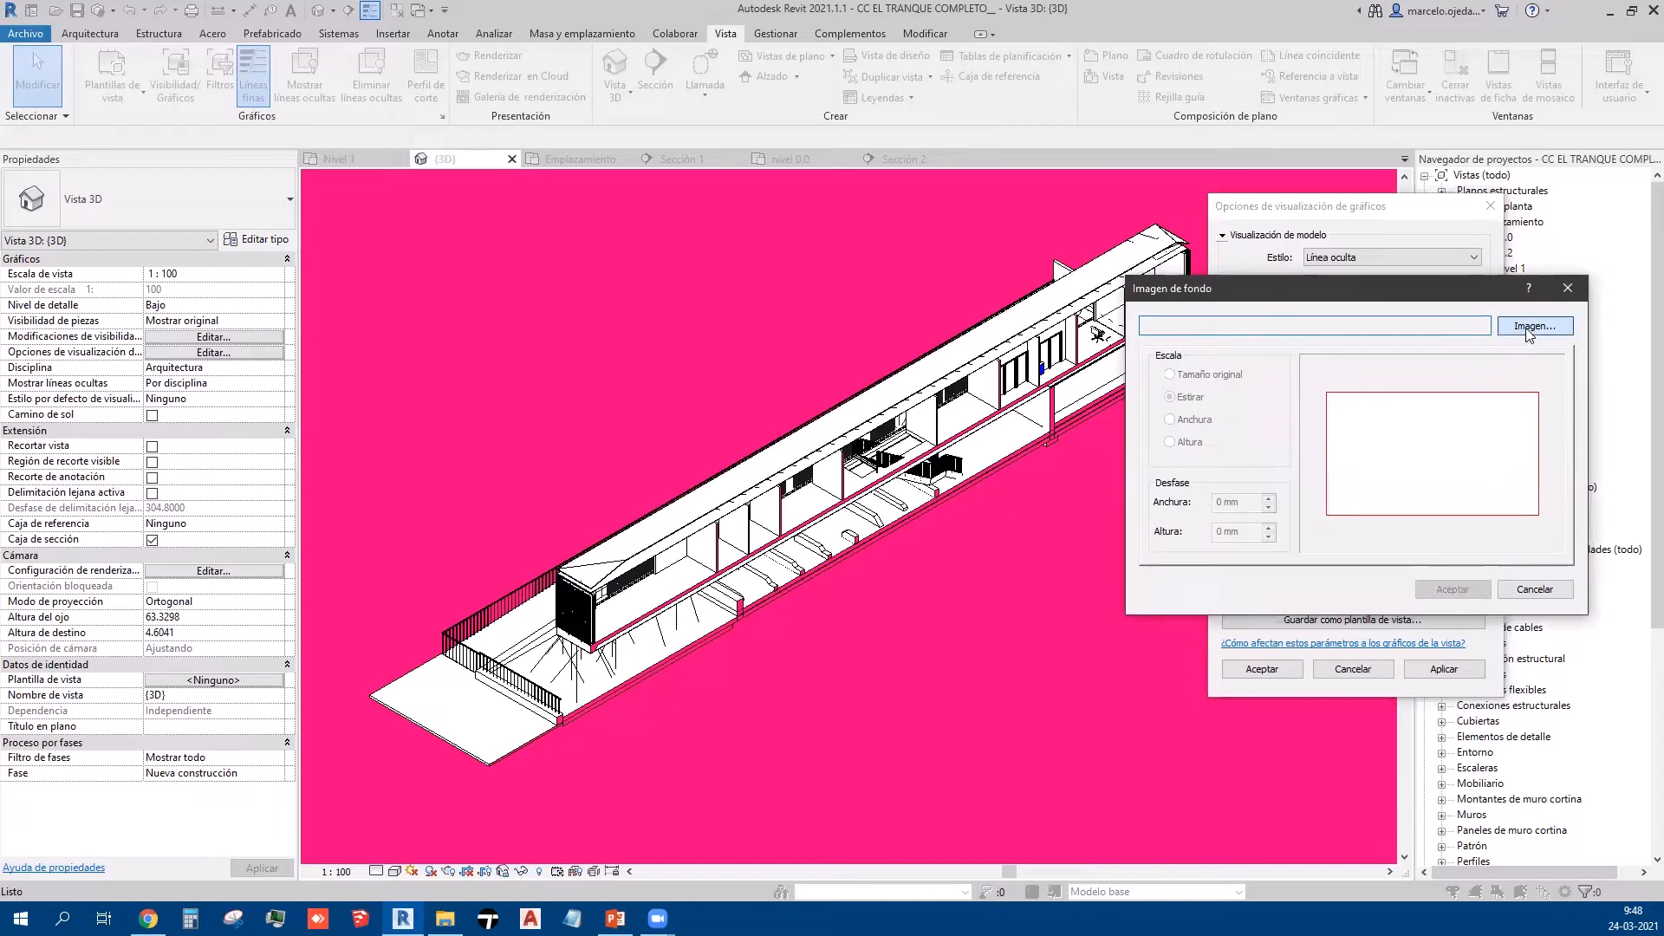
left_click(1022, 198)
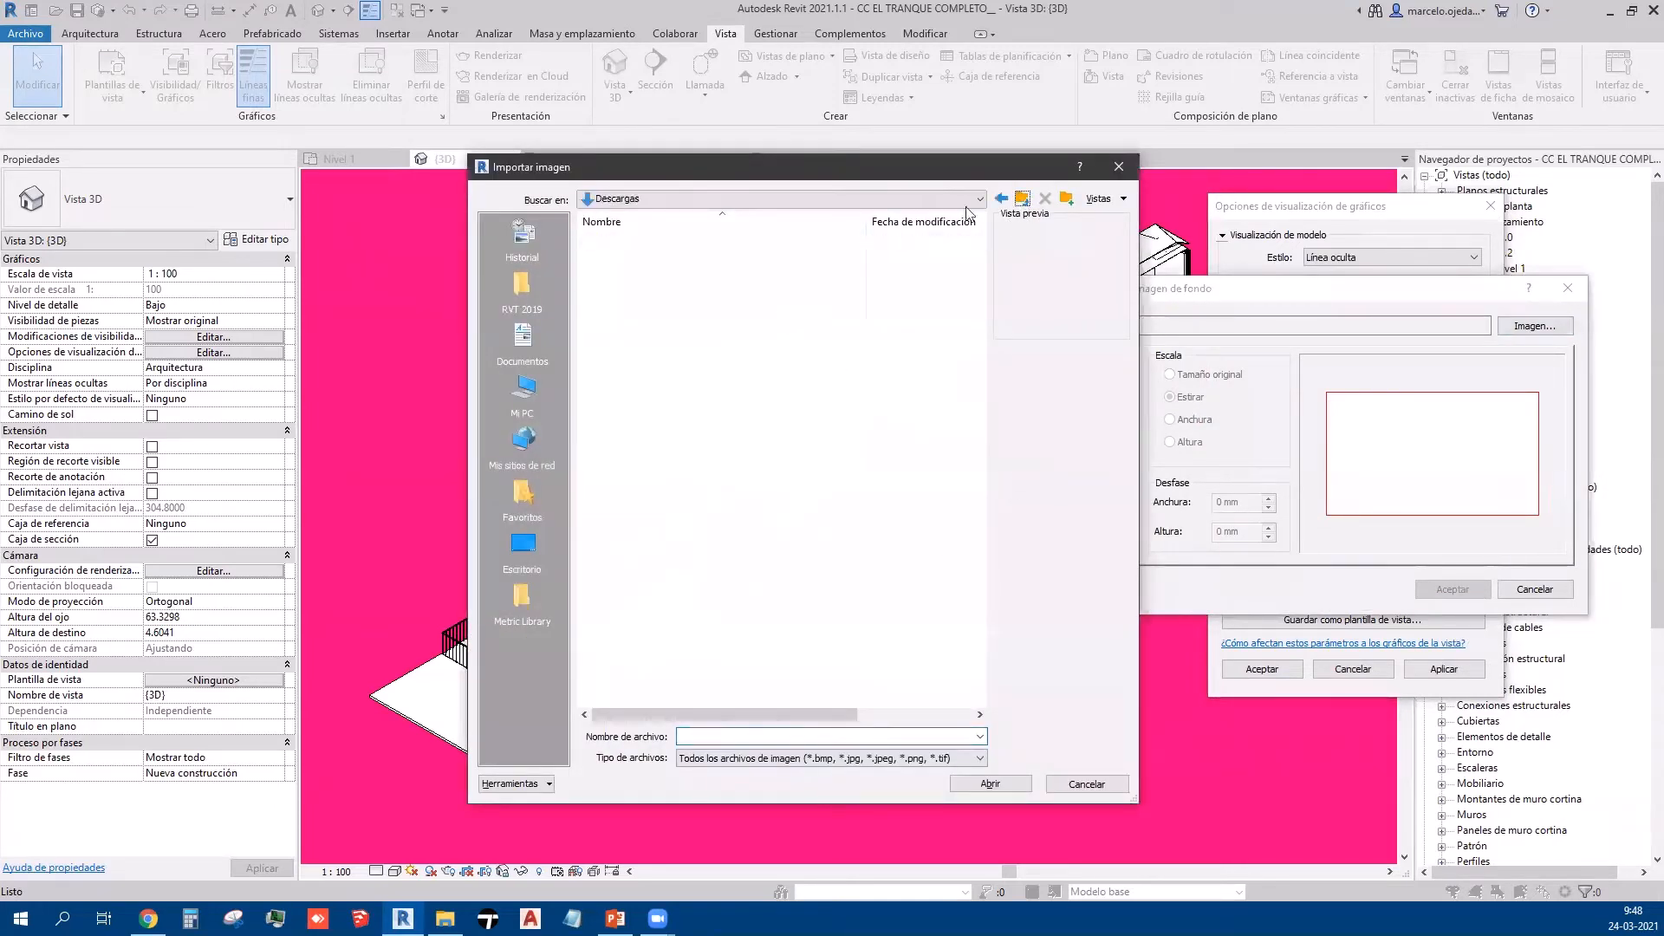
double_click(717, 294)
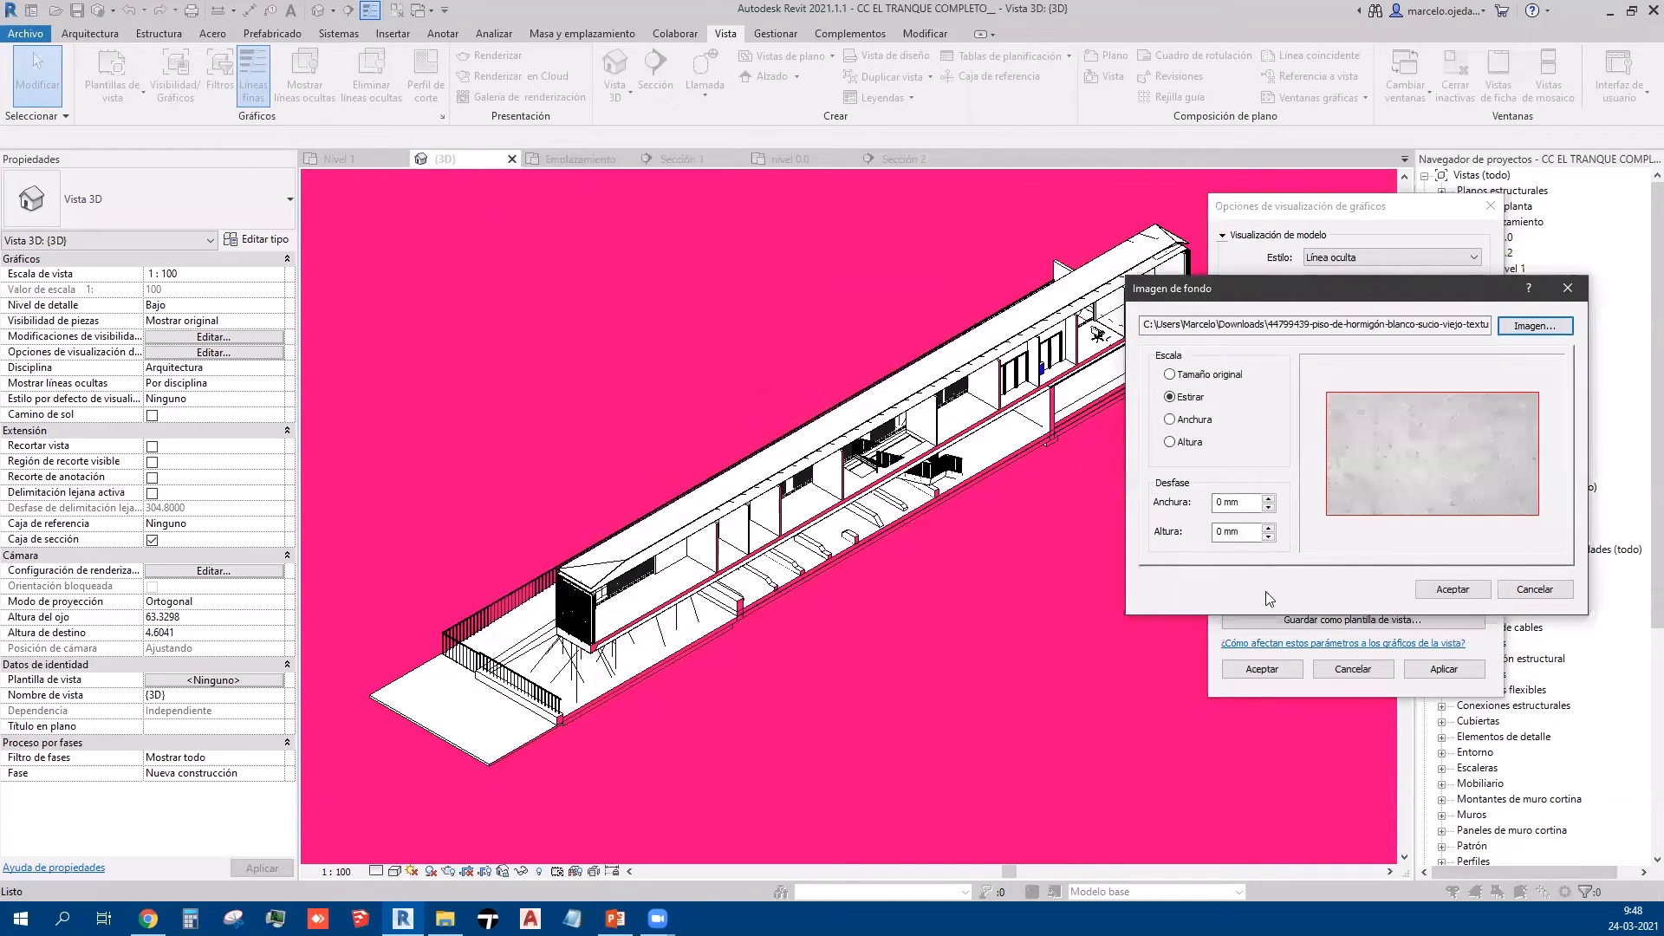
left_click(1444, 593)
left_click(1443, 668)
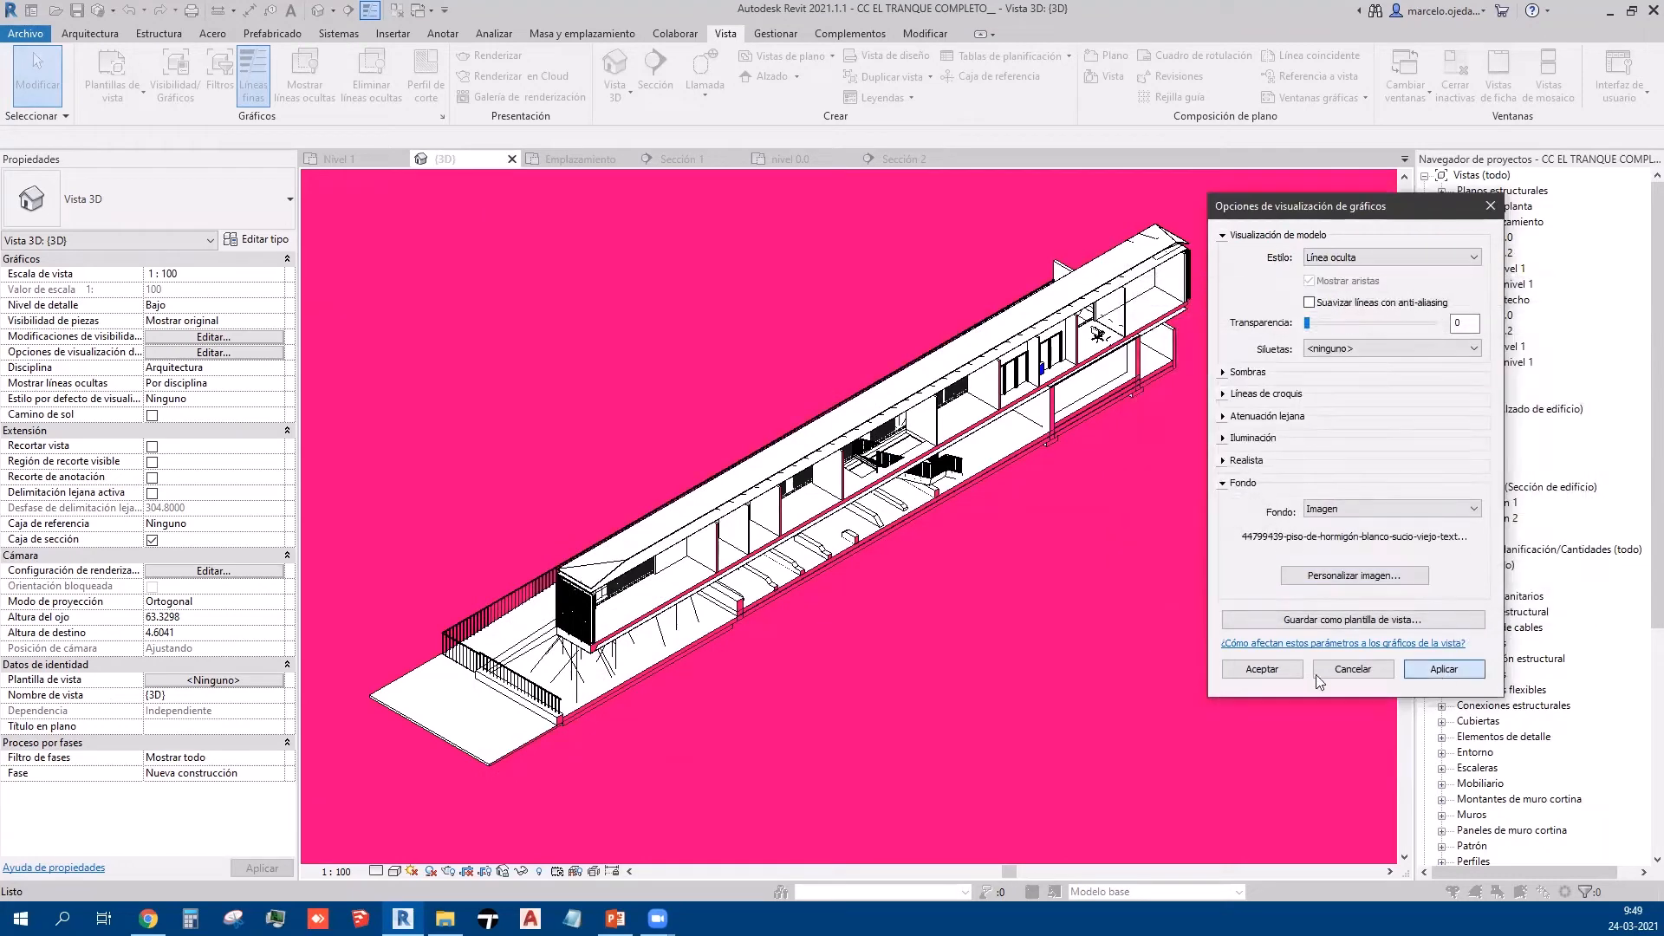
left_click(1262, 669)
middle_click_drag(815, 609, 830, 626)
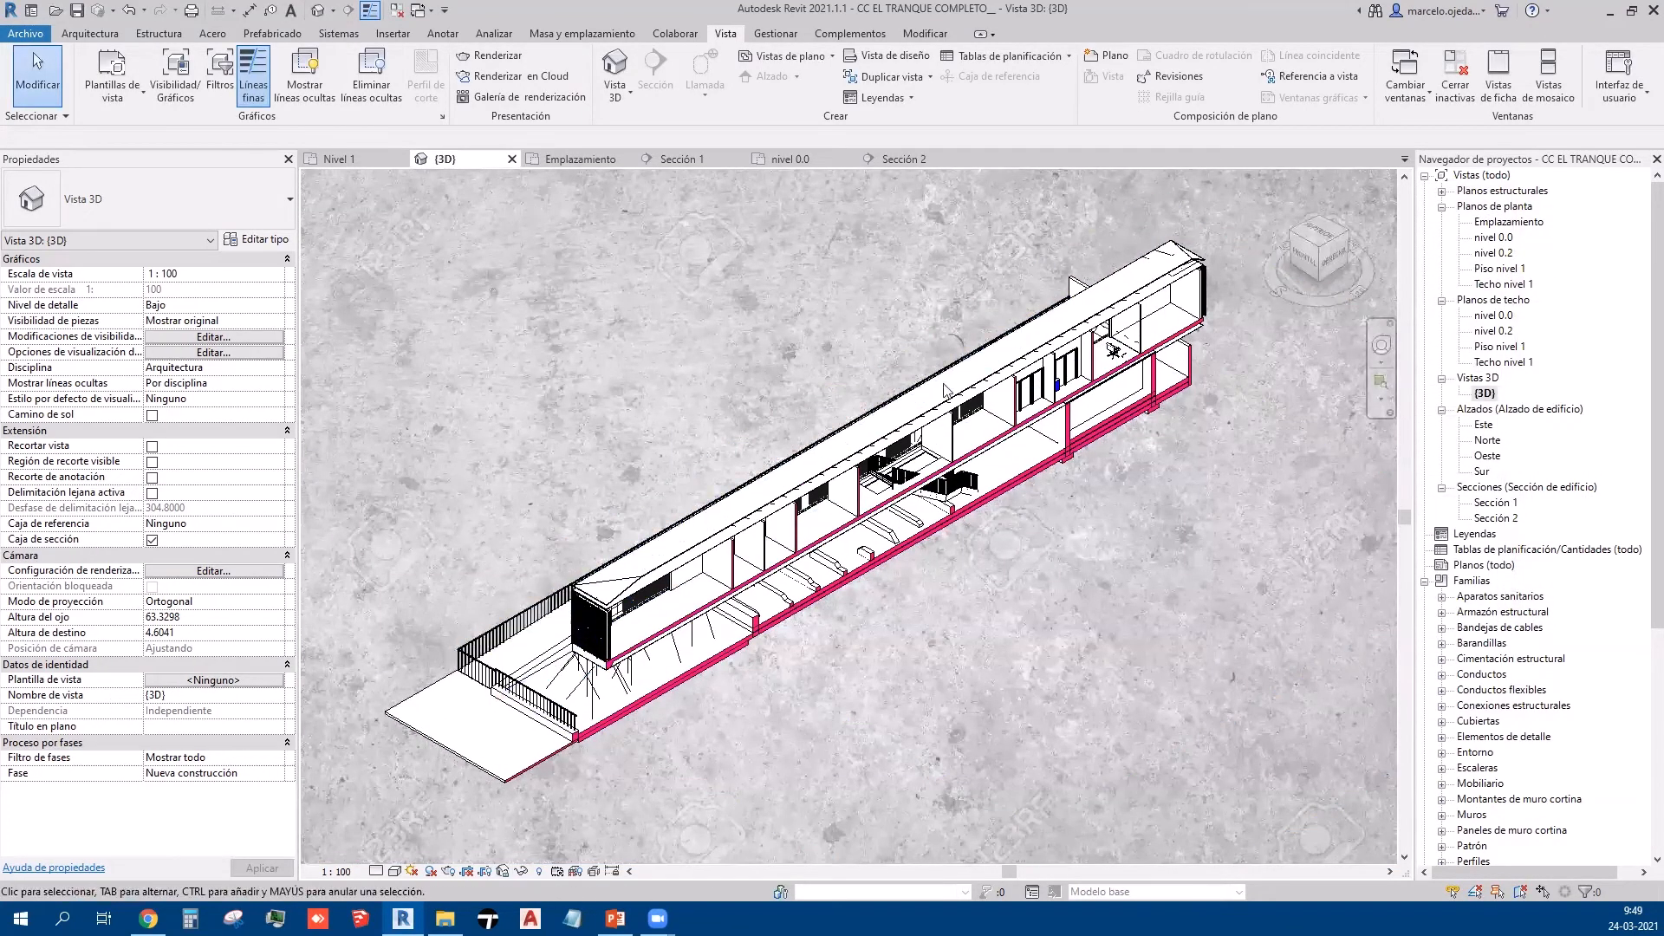
mouse_move(786, 483)
middle_mouse_down()
mouse_move(726, 476)
mouse_move(789, 512)
middle_mouse_up()
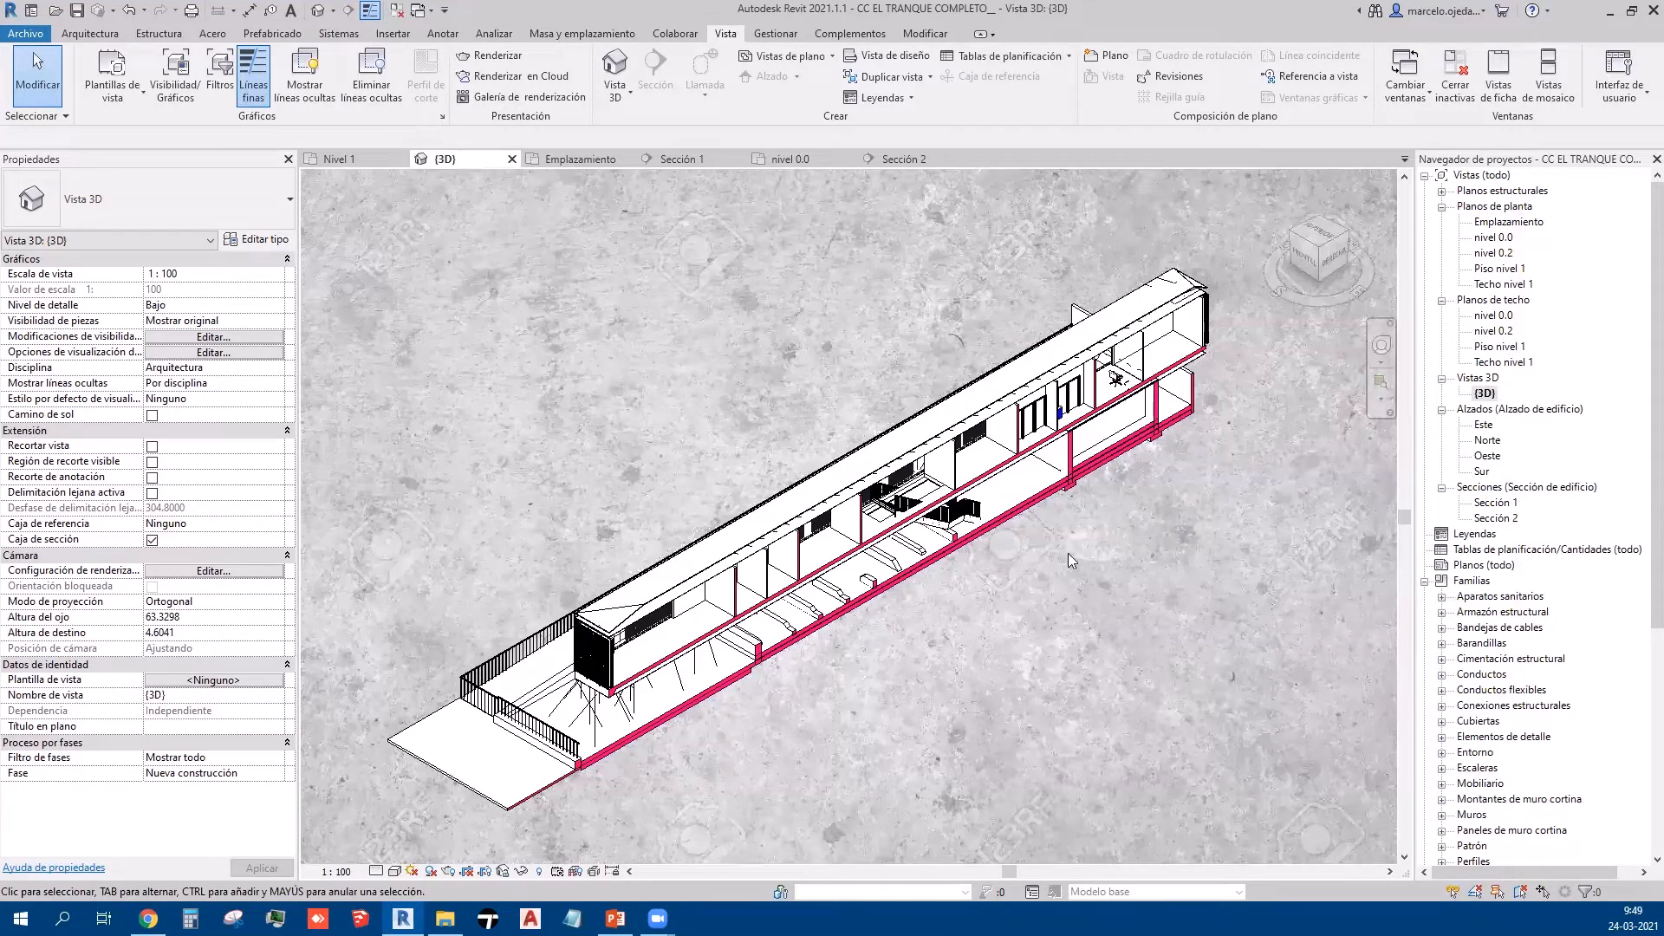
Step: Open the Sección 1 view and assign it the view template "corte magenta sin rejilla sin niveles"
double_click(1498, 503)
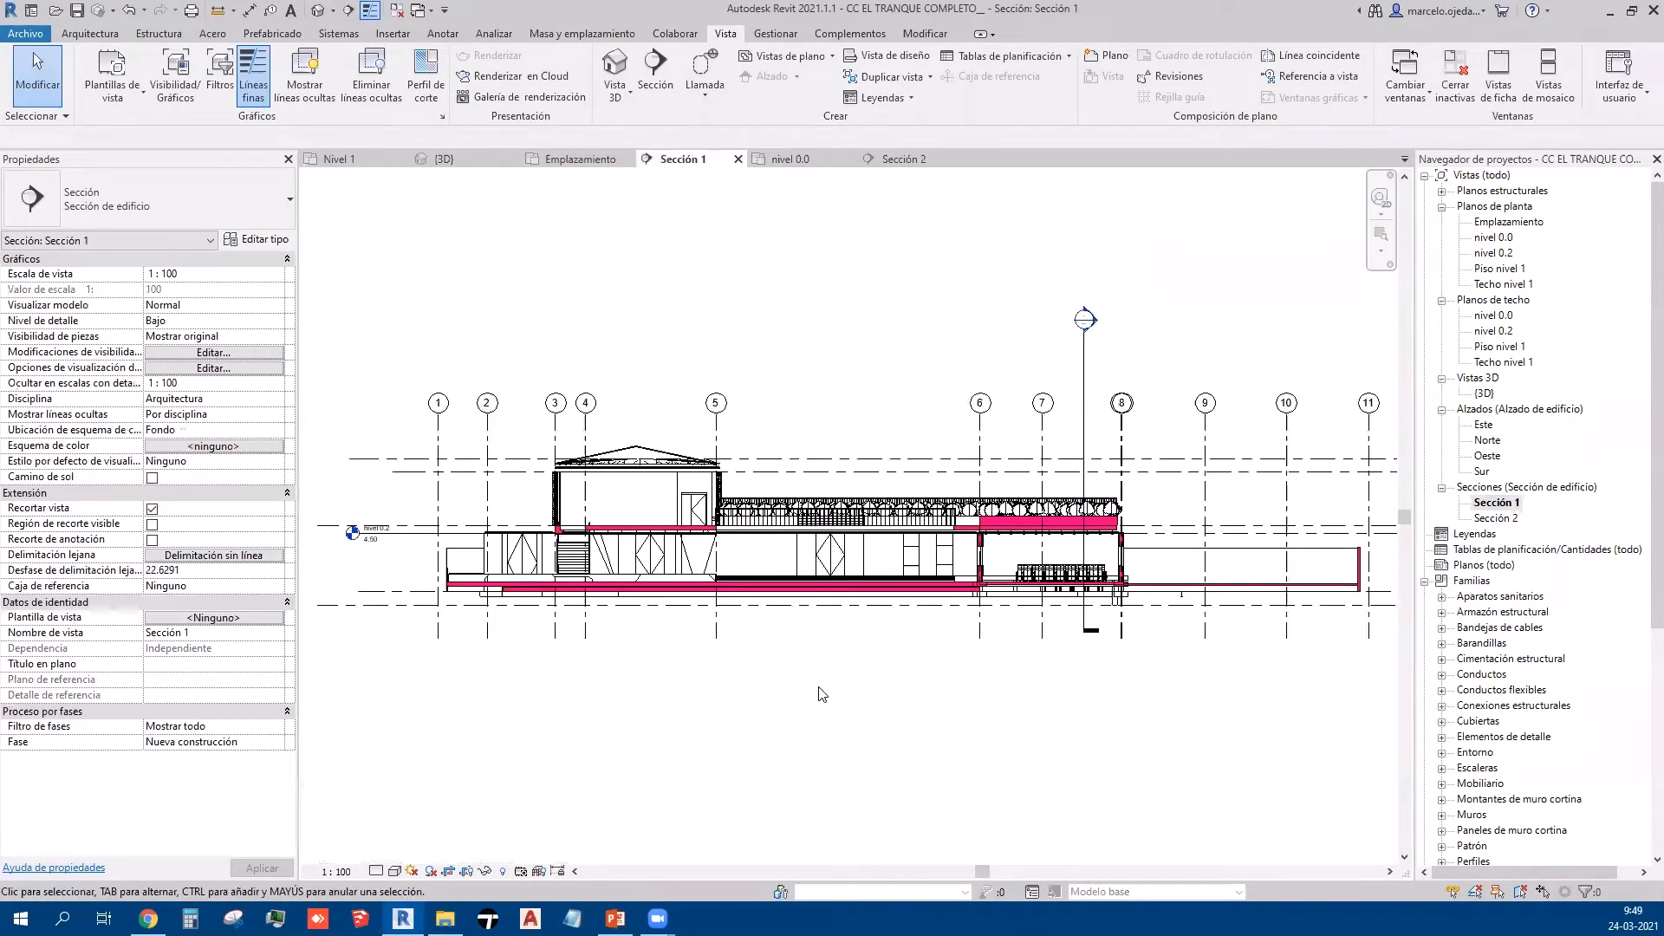
scroll(821, 693, "down", 1)
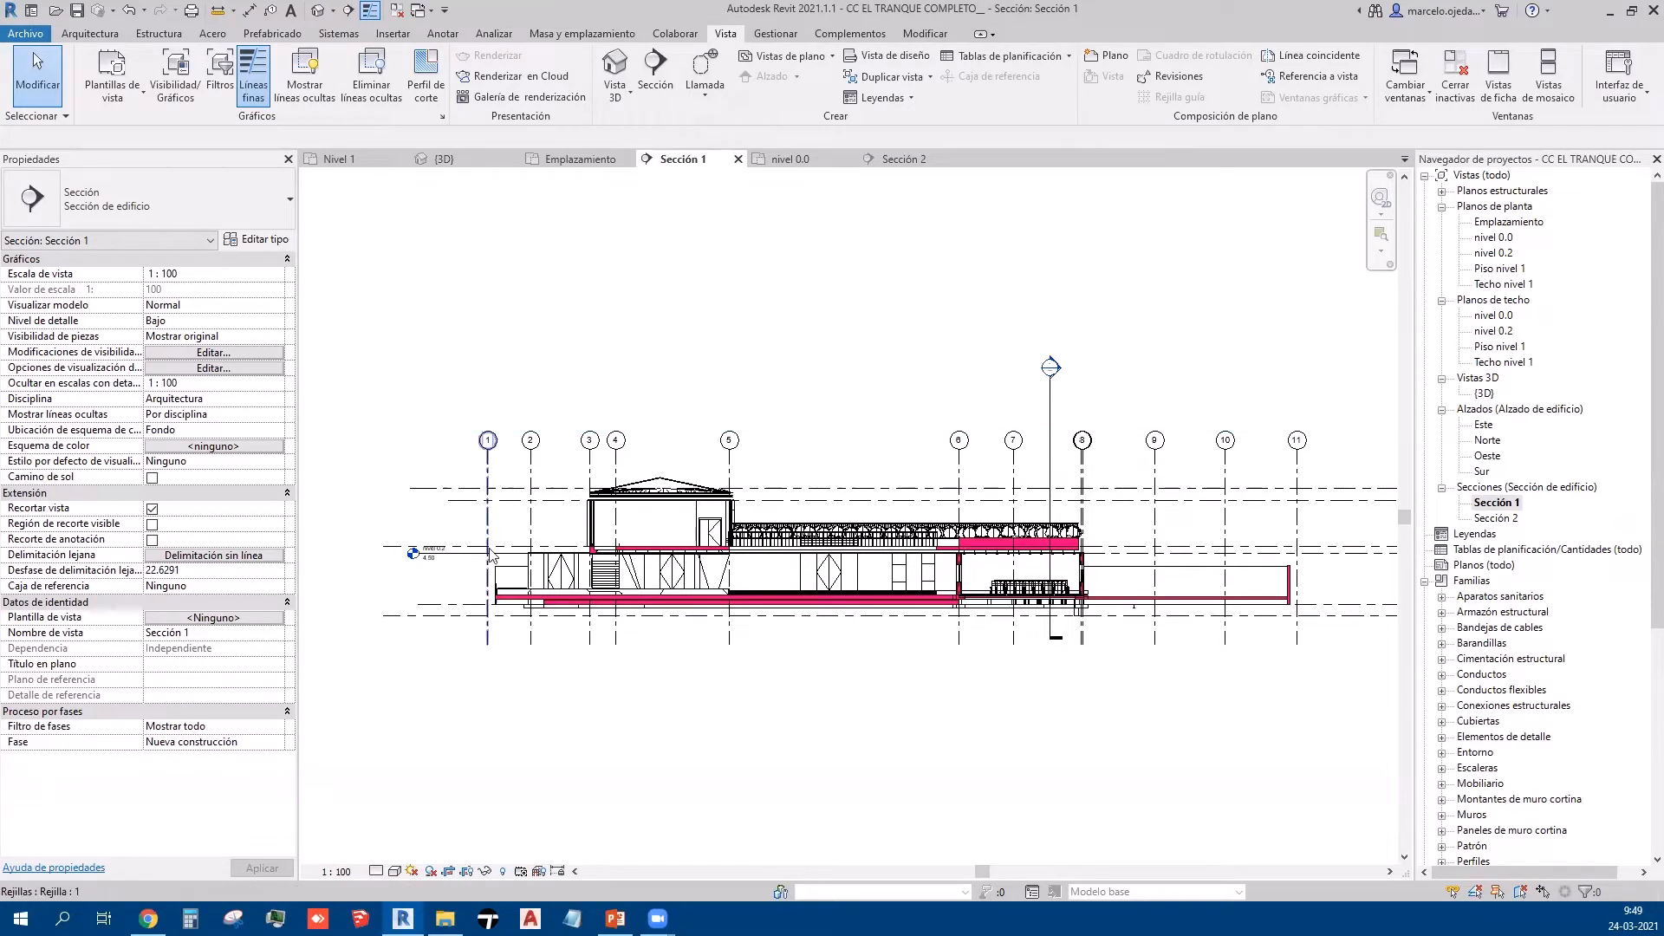
left_click(269, 621)
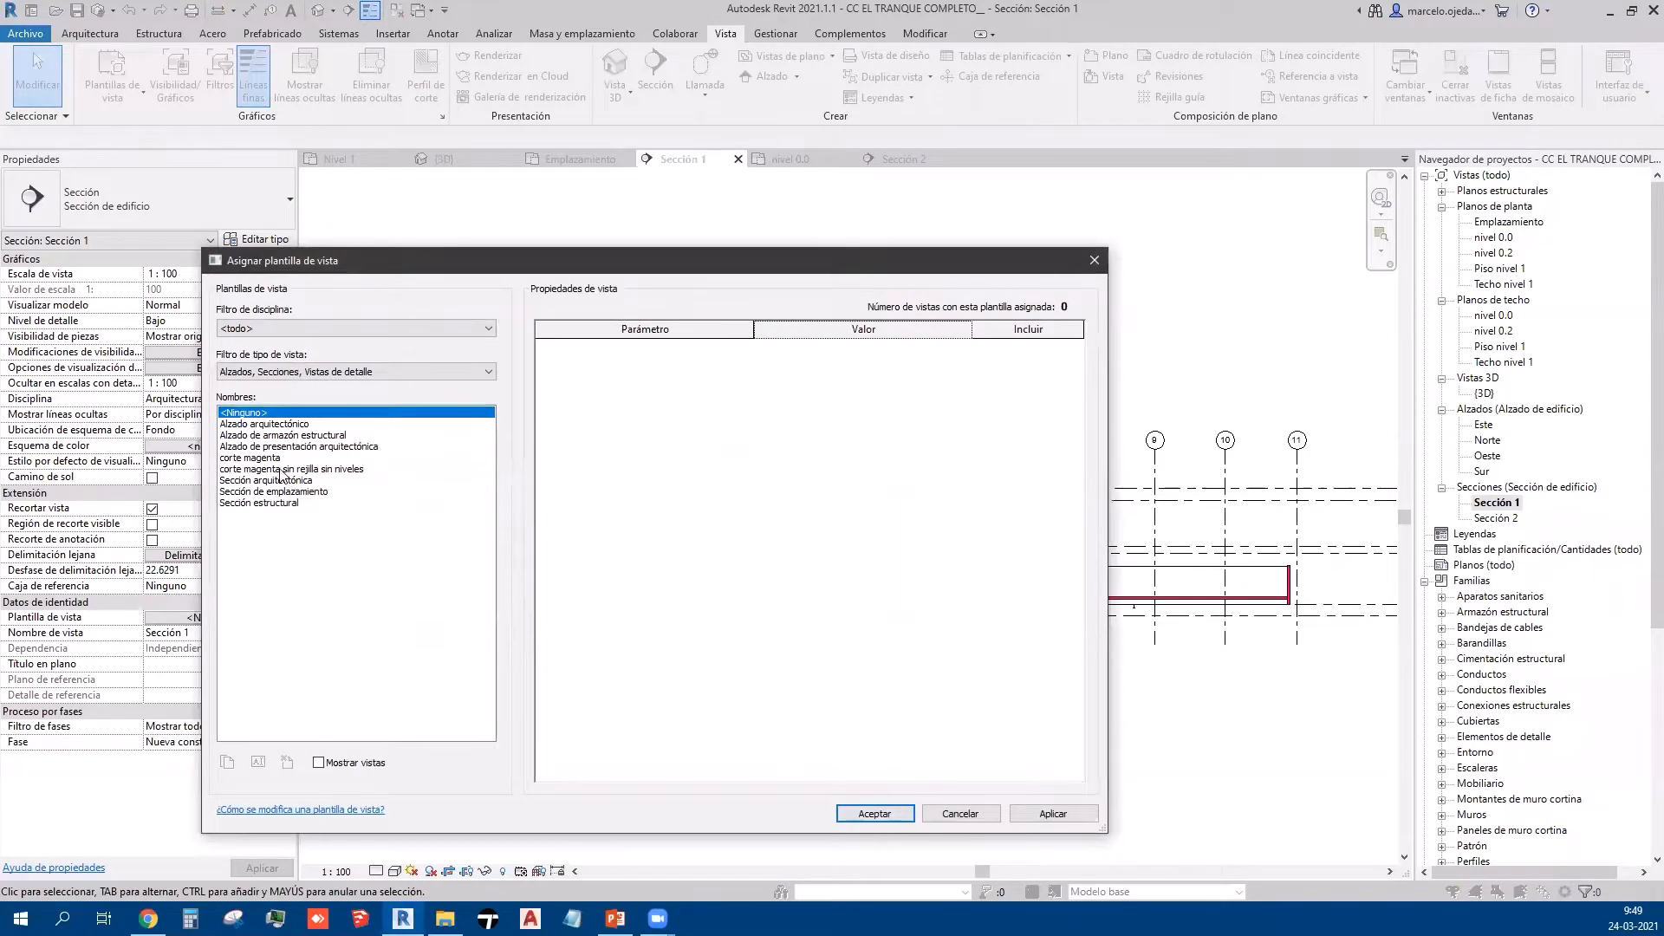
left_click(286, 469)
left_click(1052, 813)
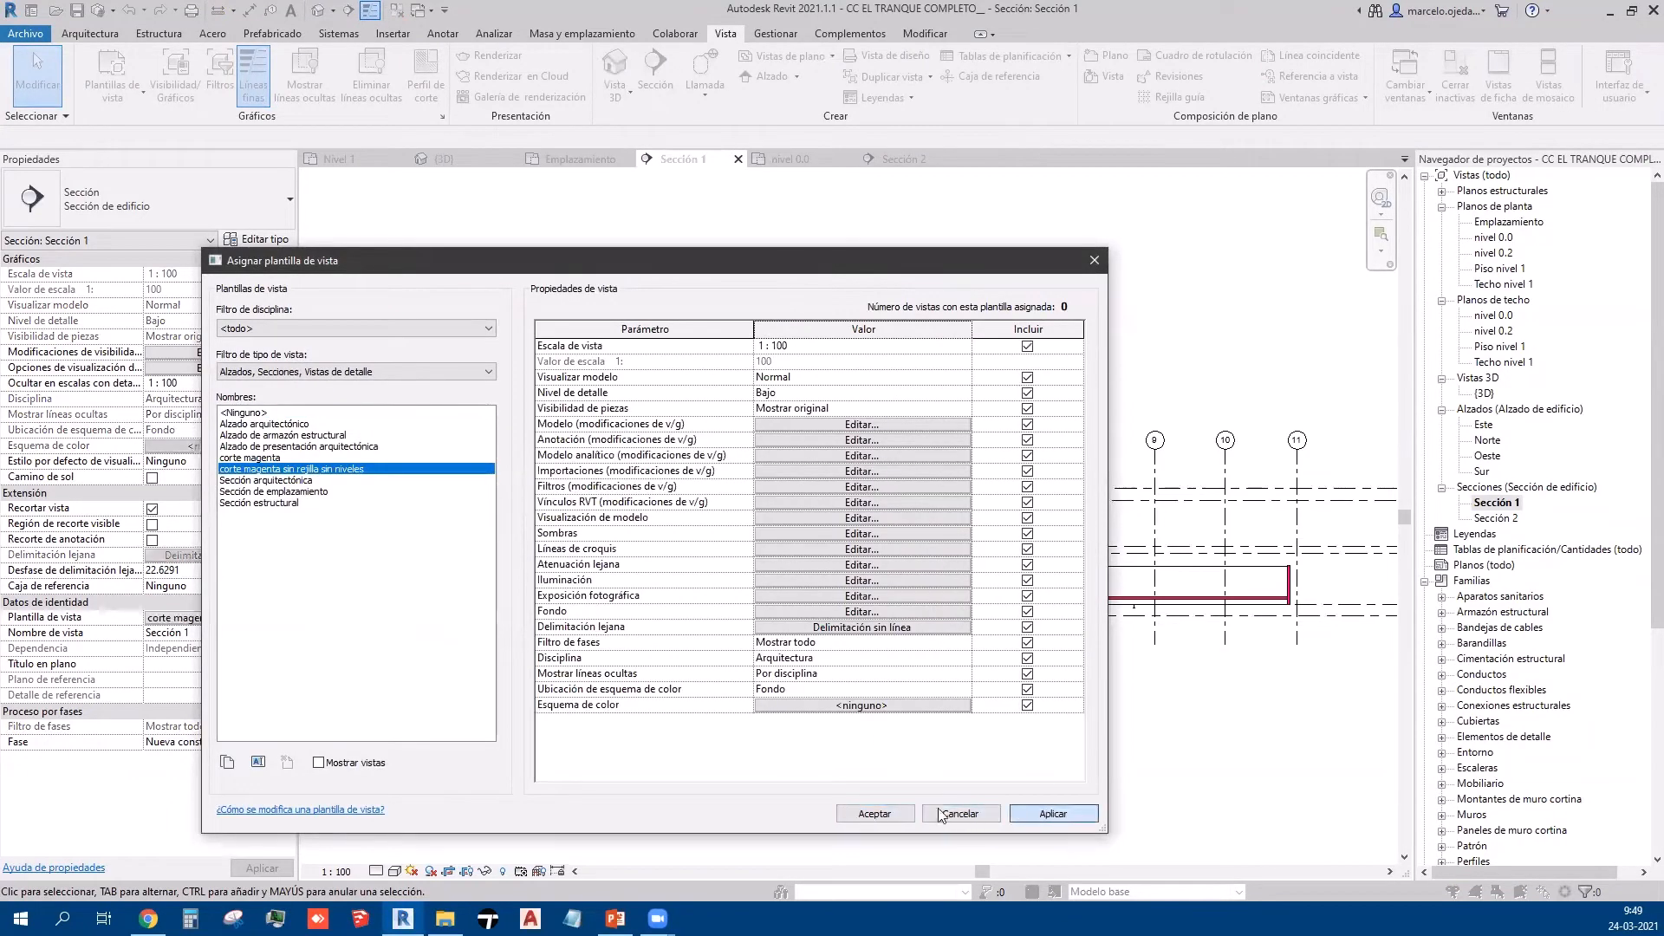
left_click(858, 812)
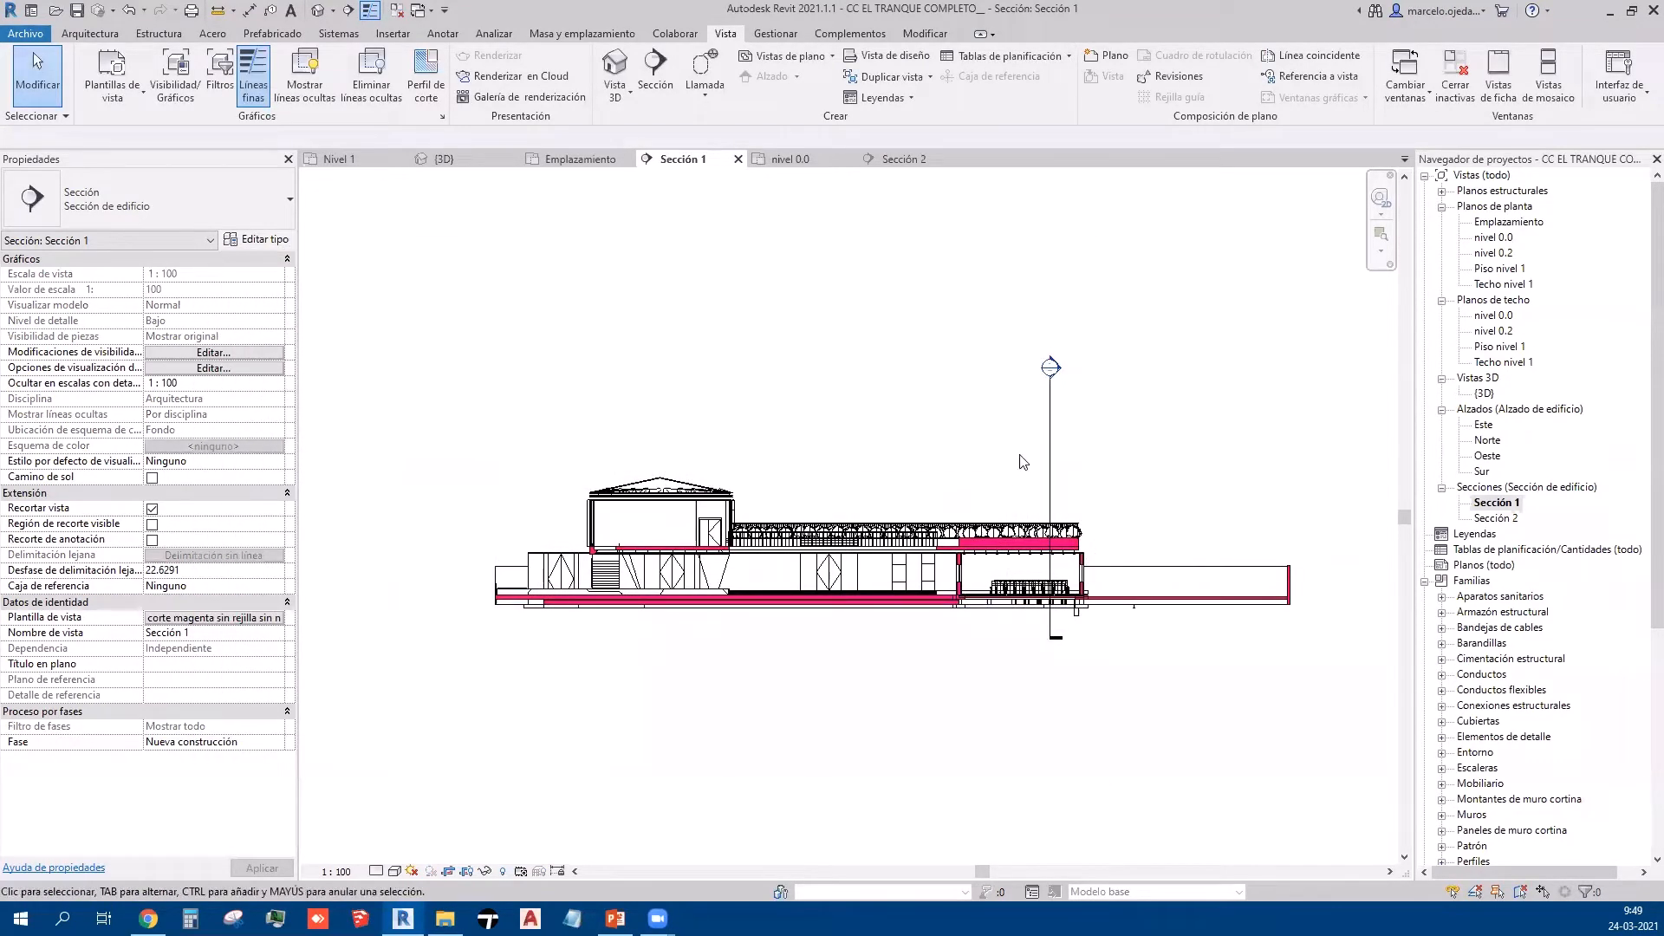
Step: Select the Sección 2 mark and turn off the Secciones annotation category in that view's visibility/graphics overrides
left_click(1050, 459)
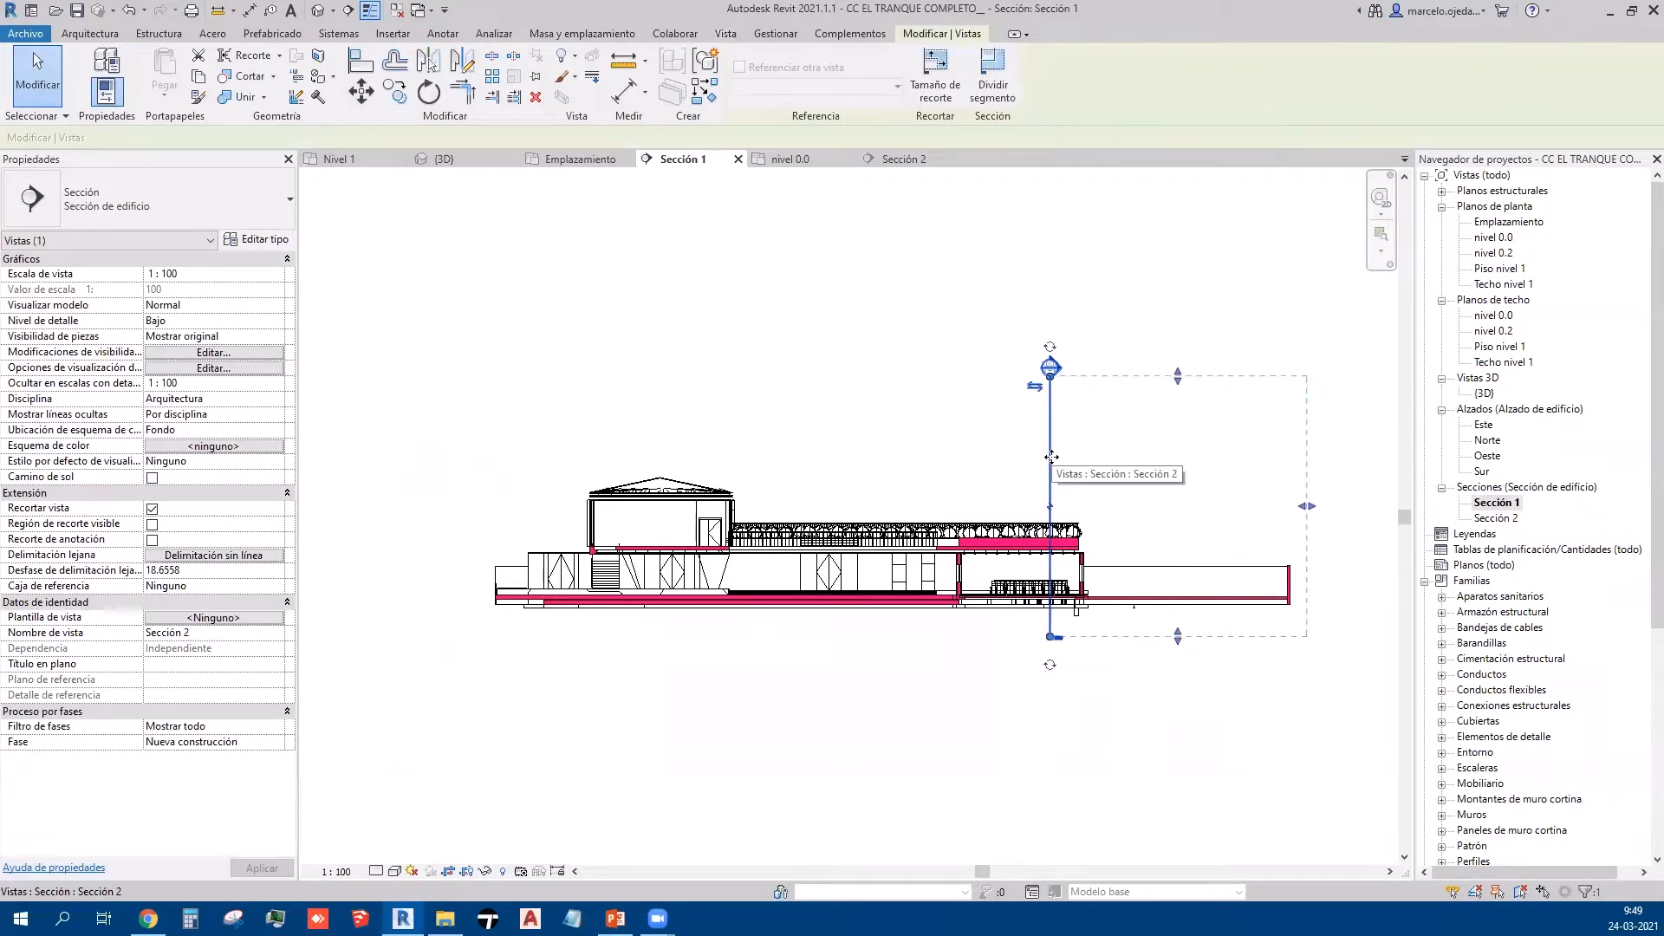
left_click(216, 354)
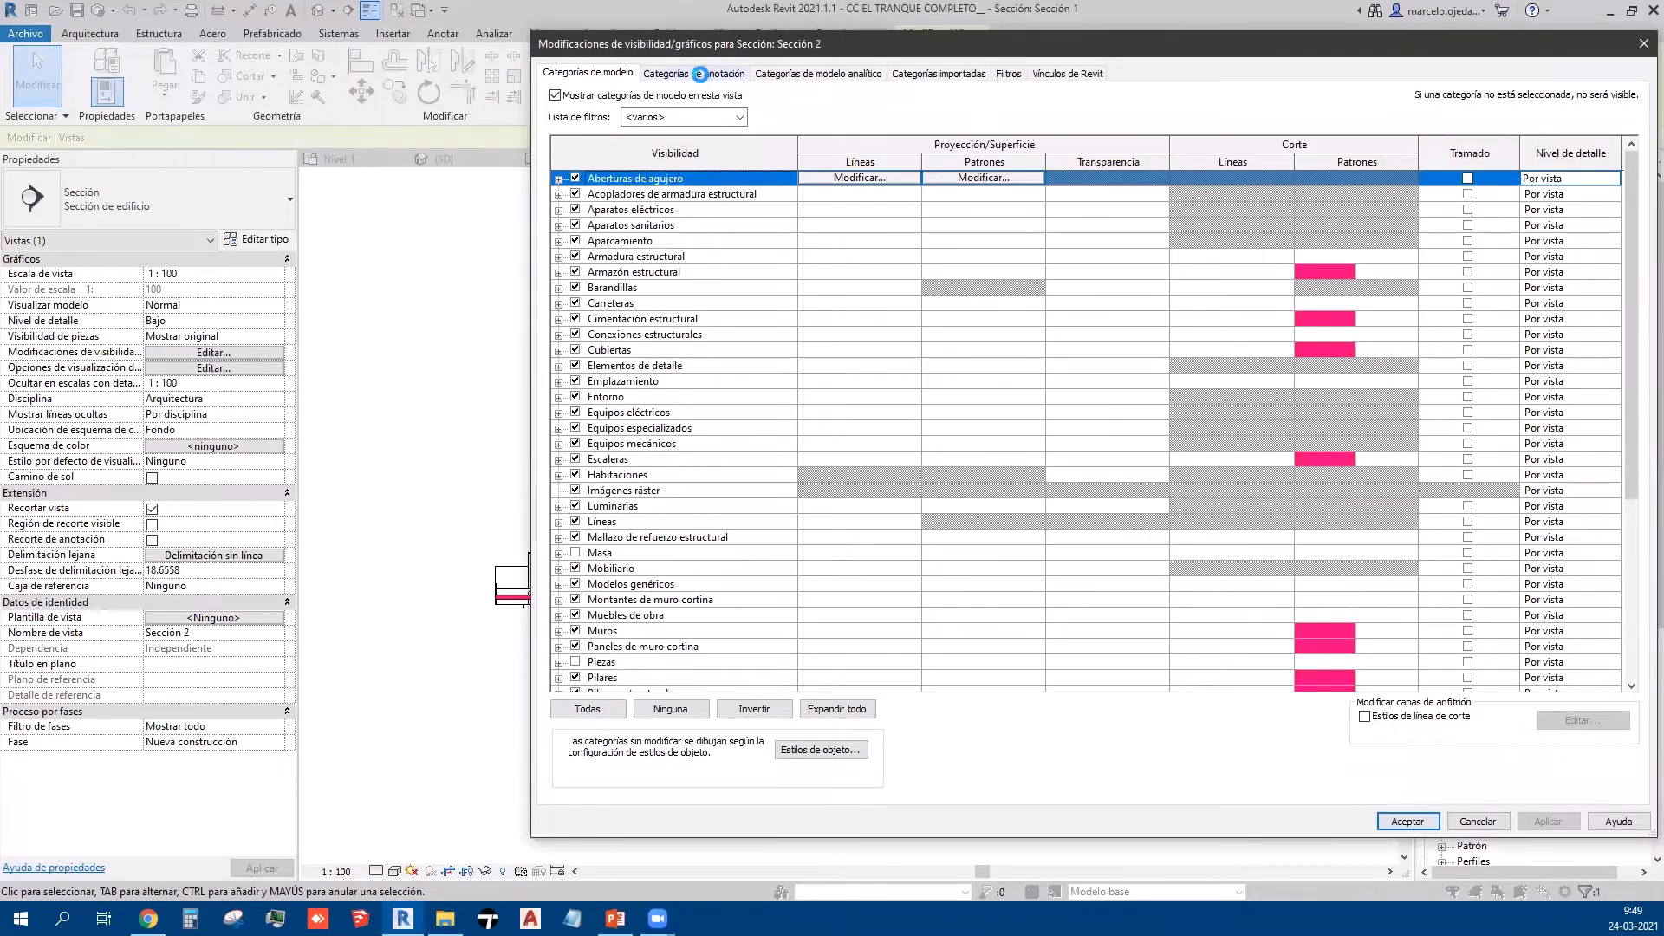
left_click(705, 73)
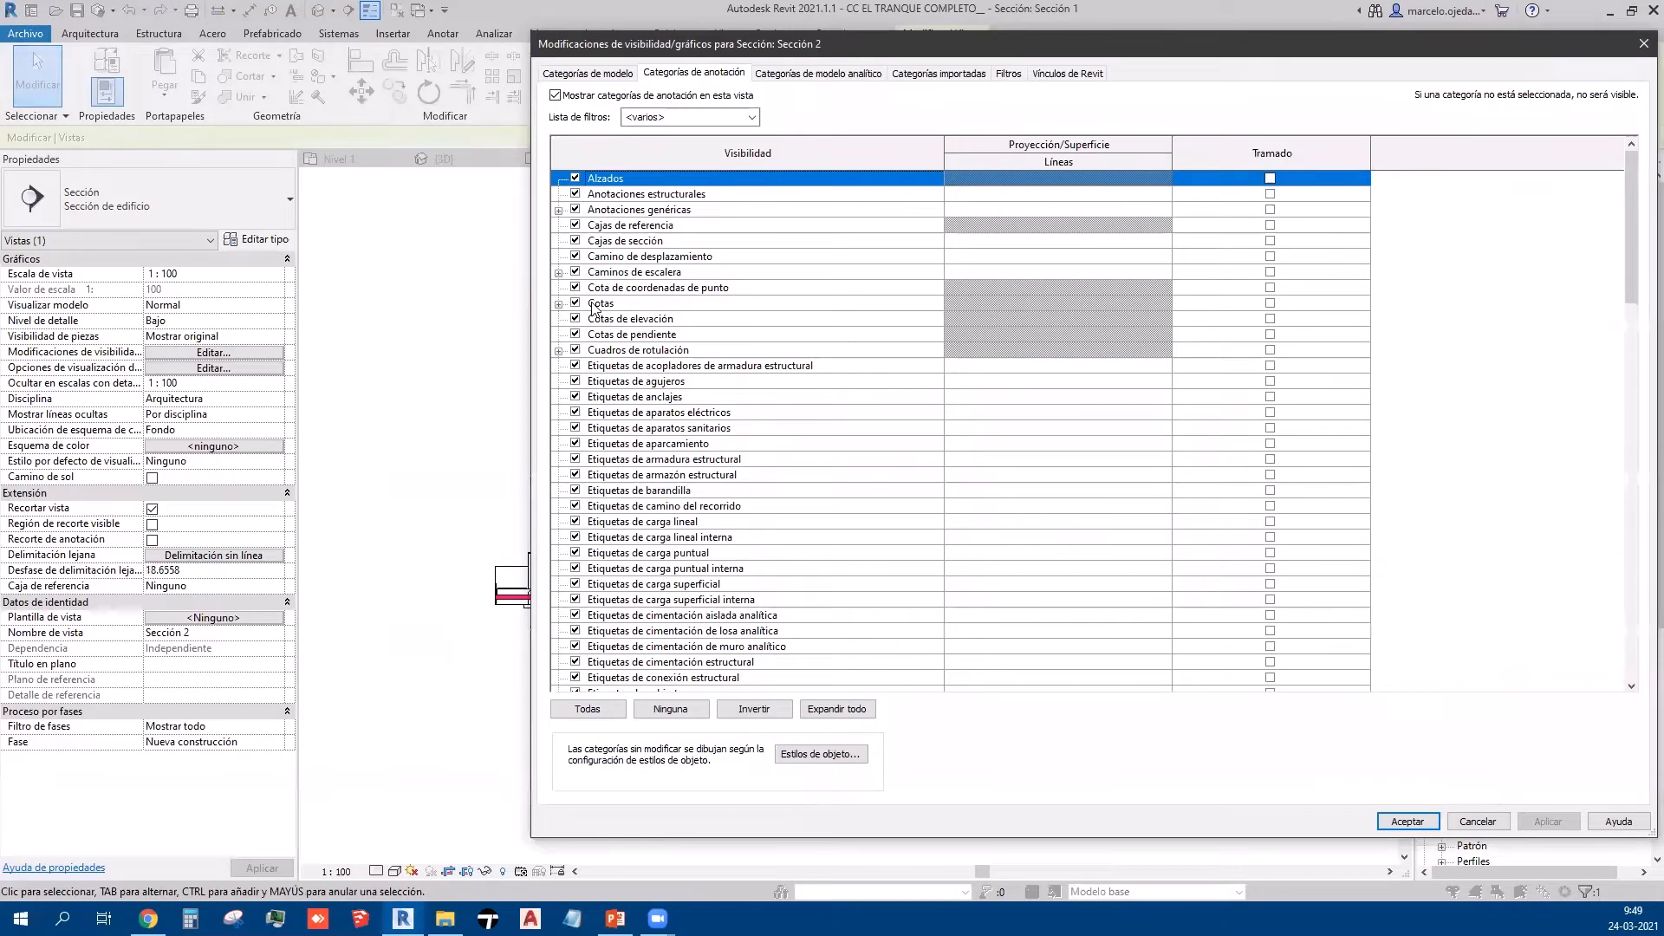
scroll(626, 335, "down", 10)
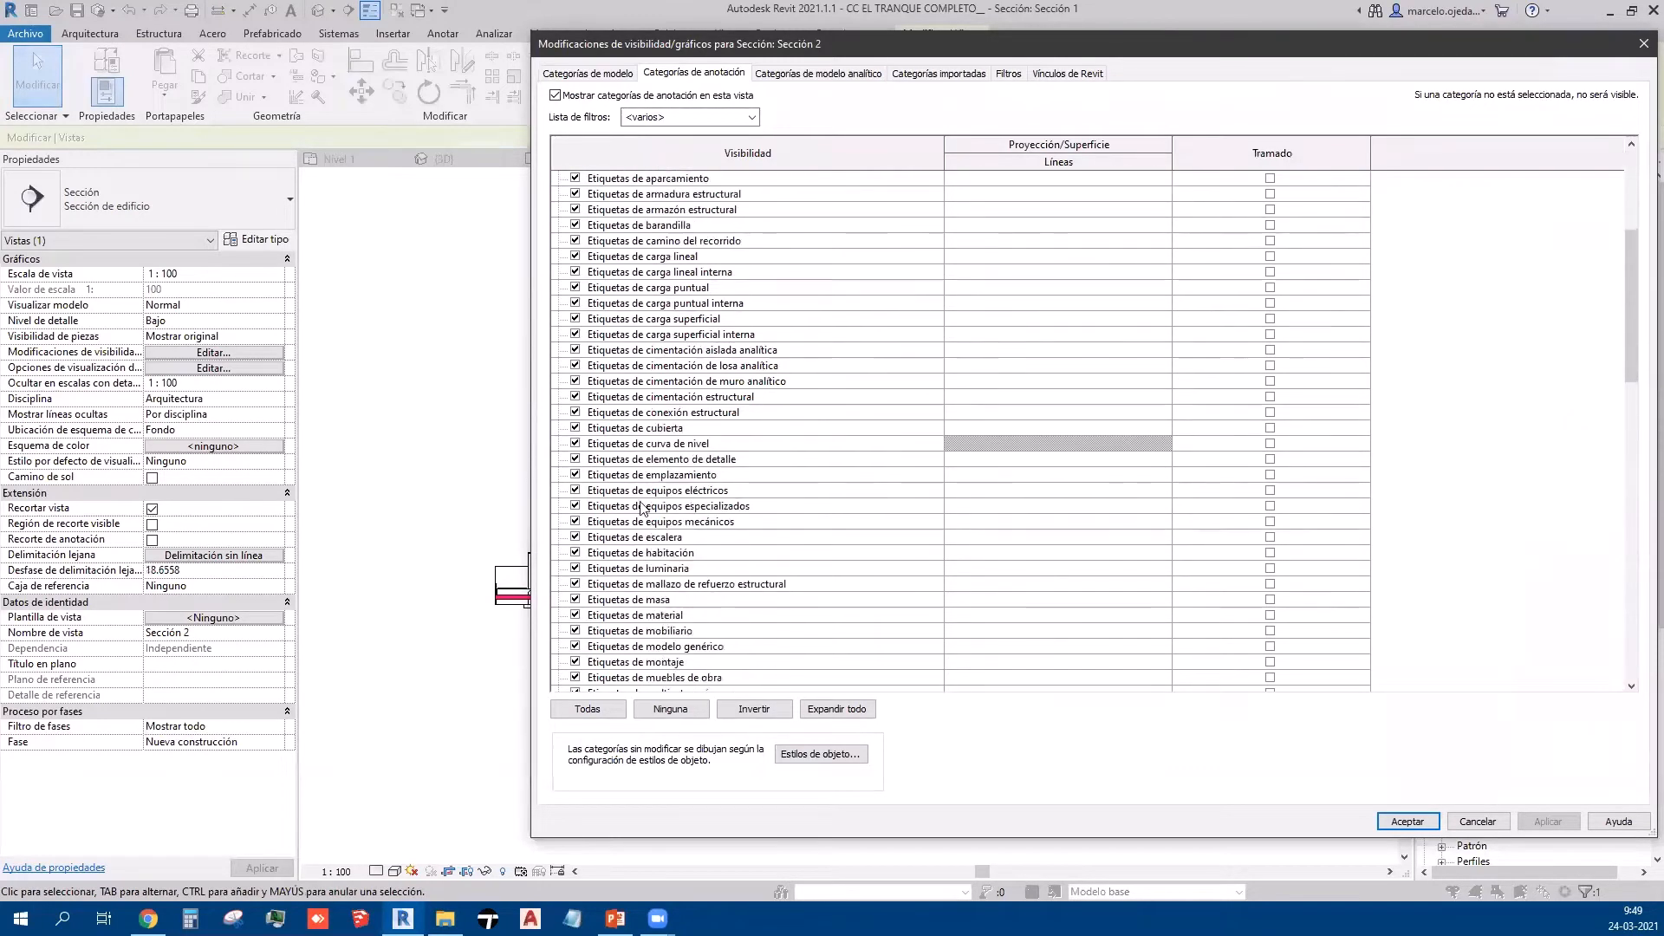
scroll(618, 587, "down", 15)
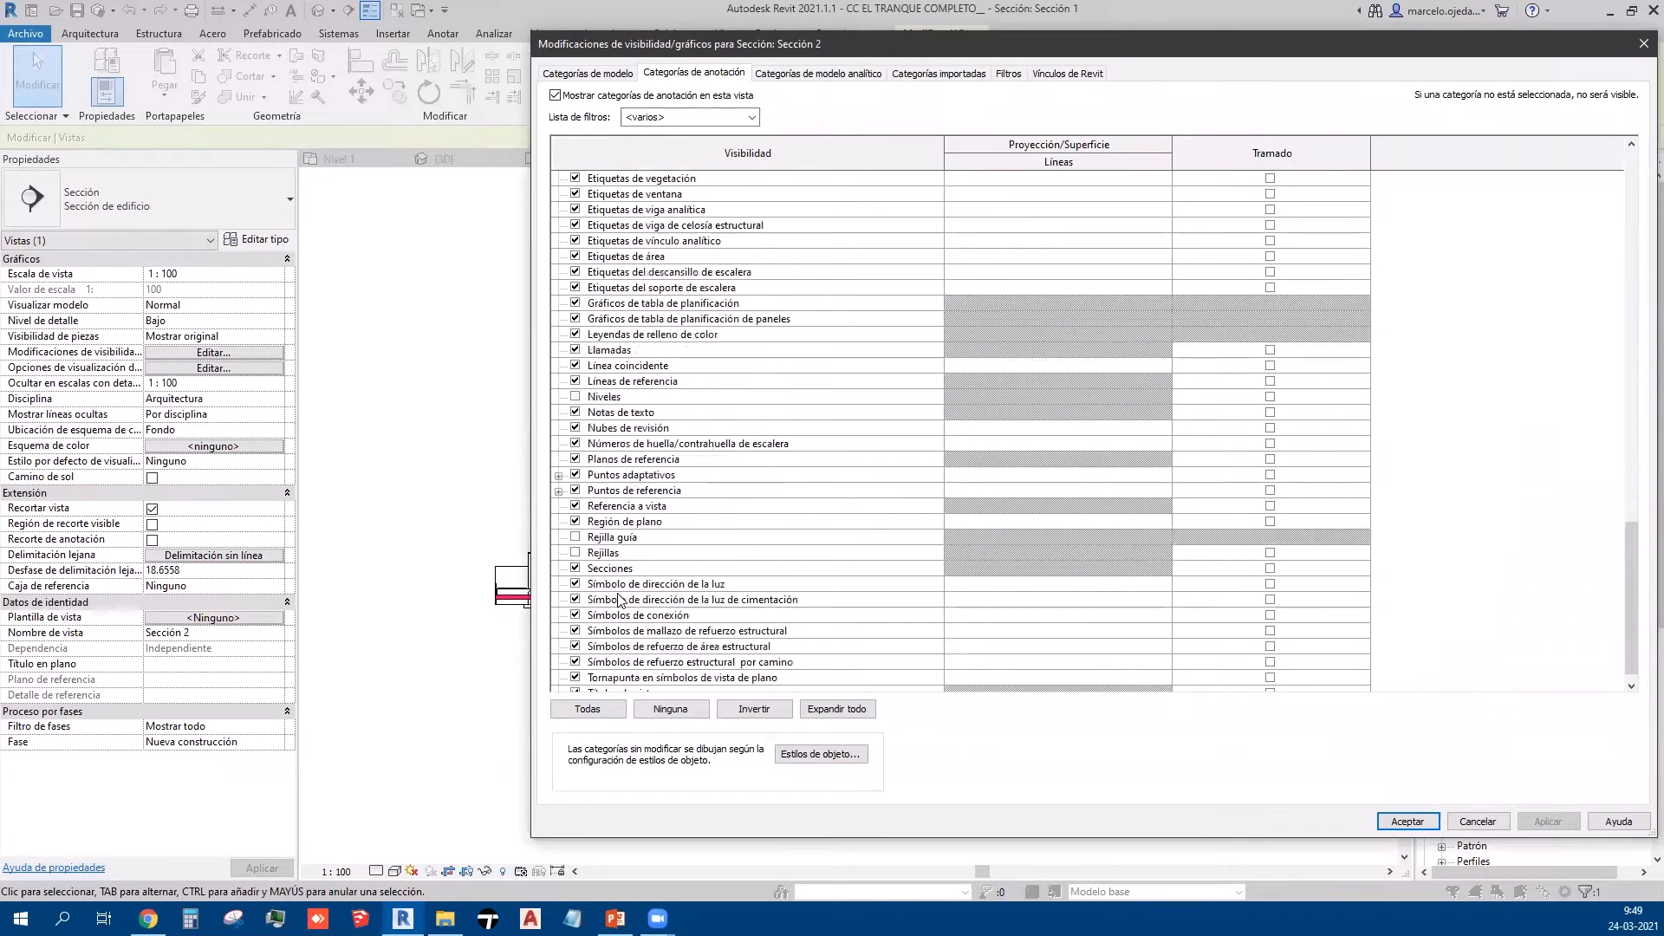
left_click(575, 553)
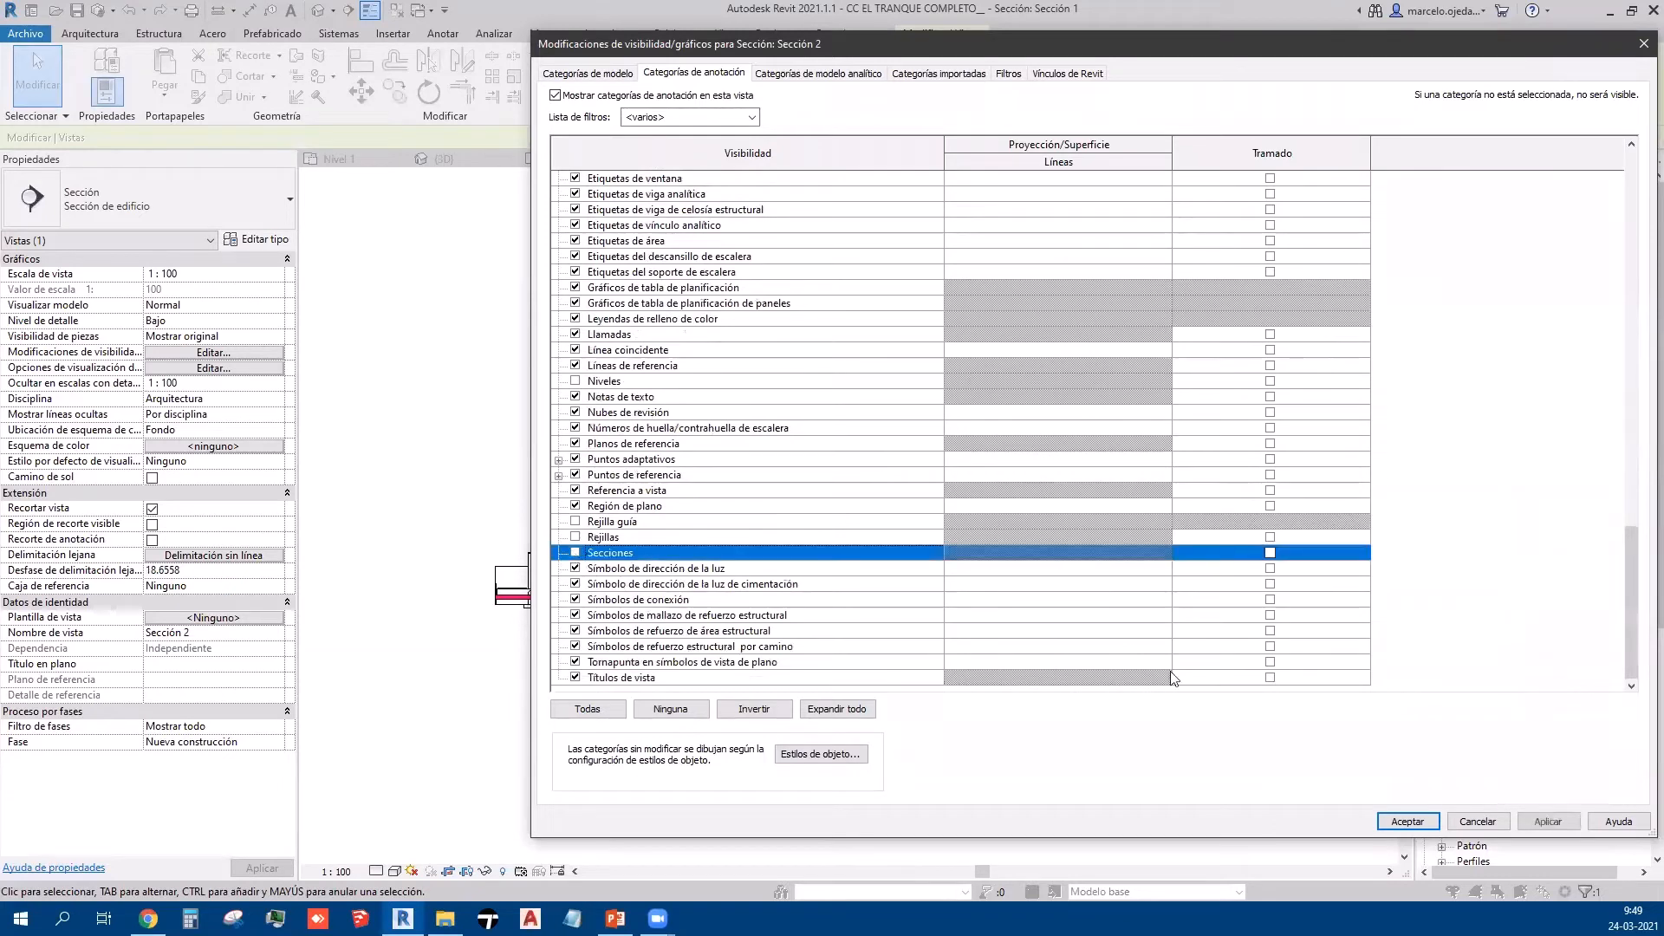
left_click(1534, 824)
left_click(1392, 819)
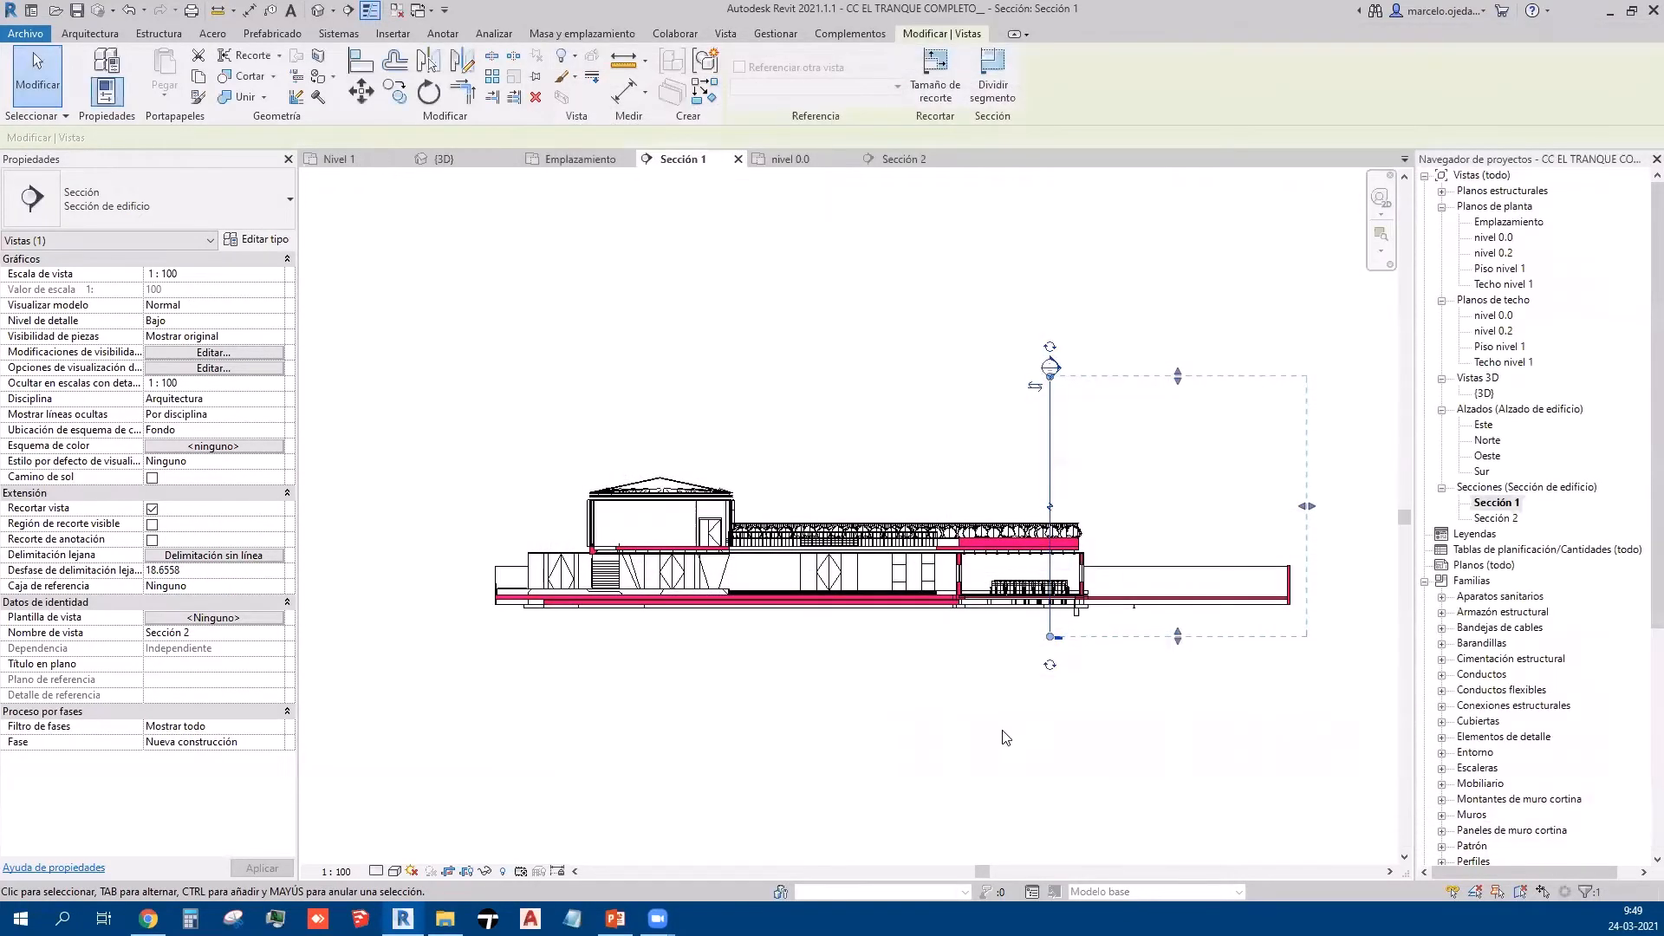
Step: Hide the Sección 2 mark in the Sección 1 view as an individual element
left_click(1051, 444)
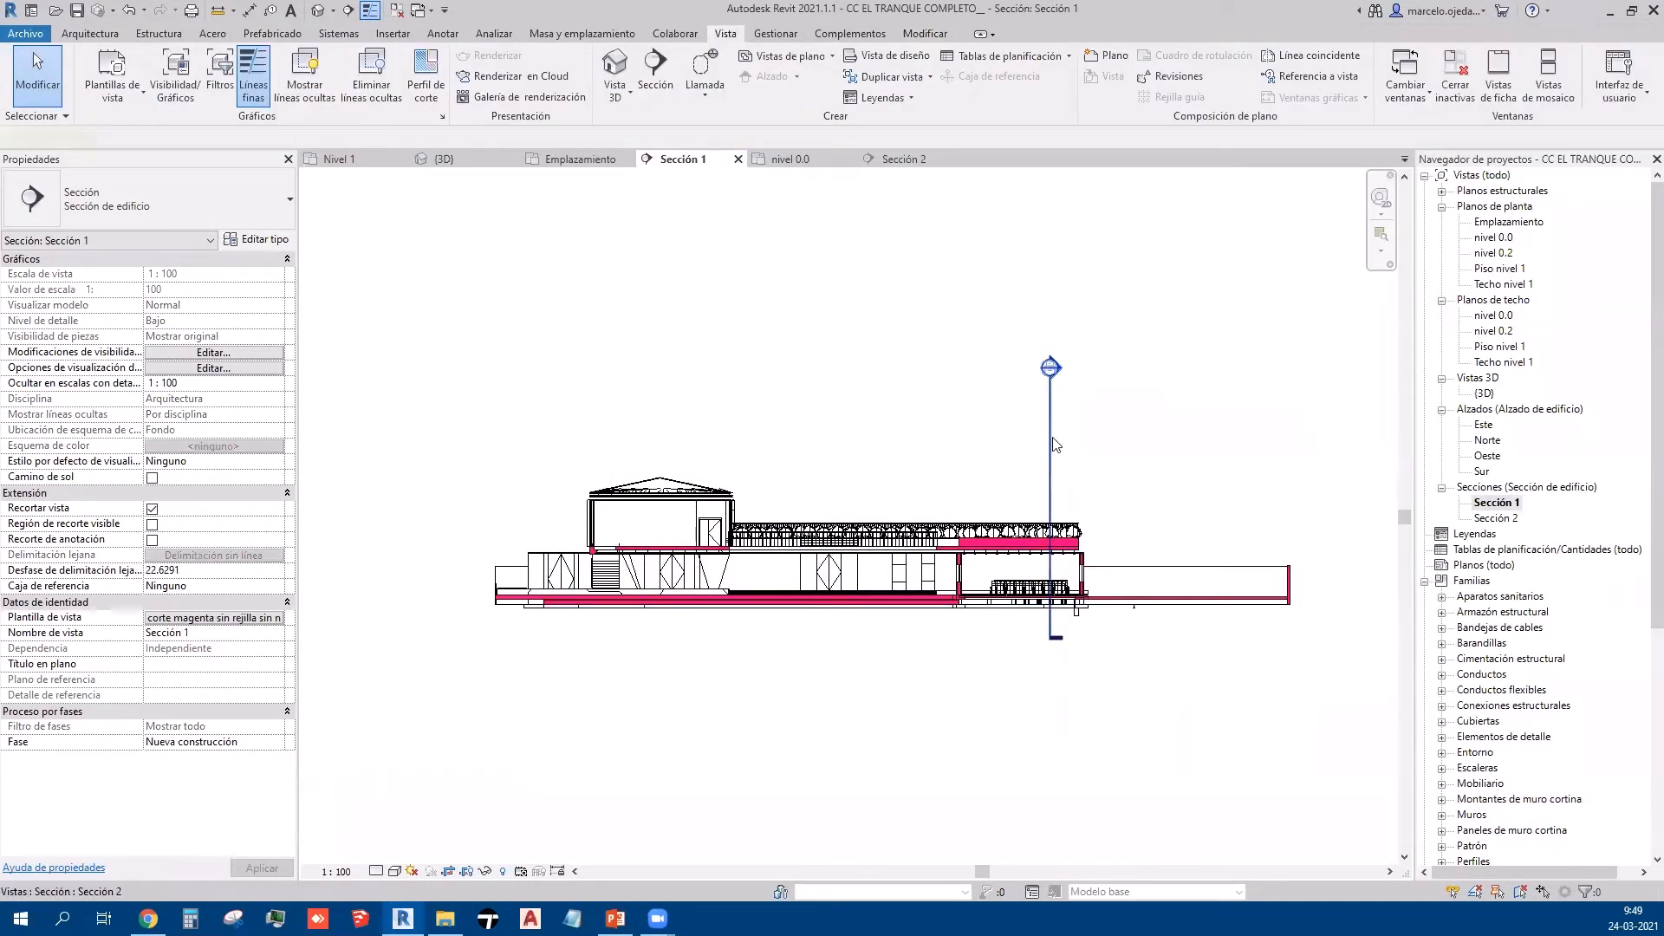
right_click(1053, 440)
mouse_move(1148, 587)
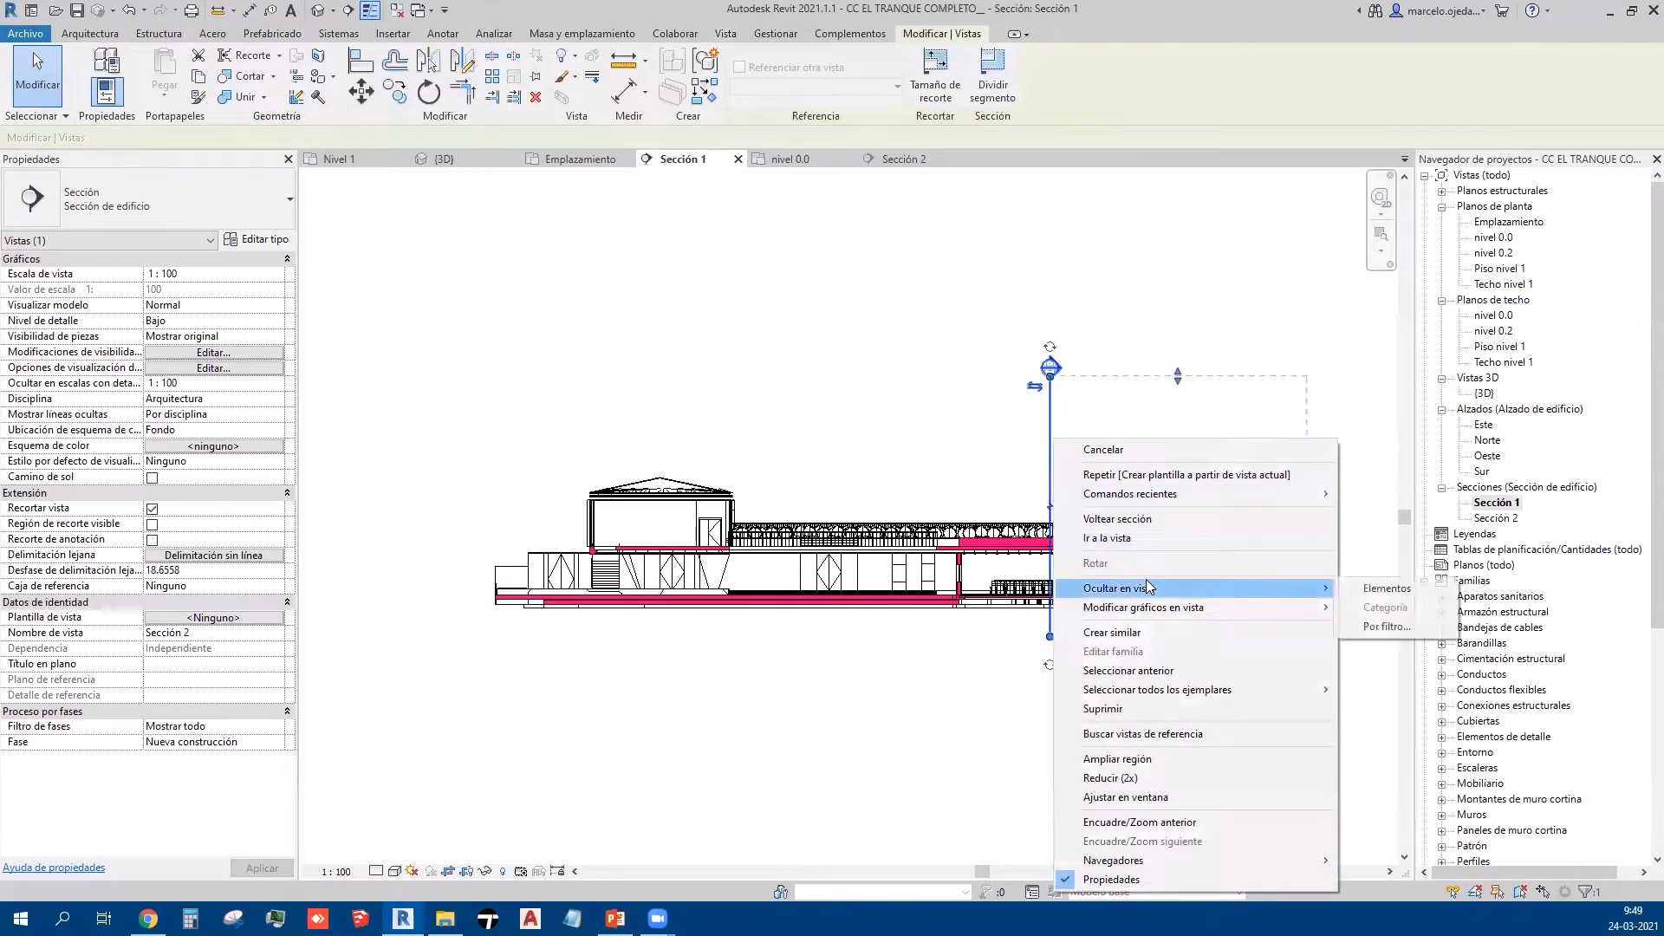
left_click(1360, 593)
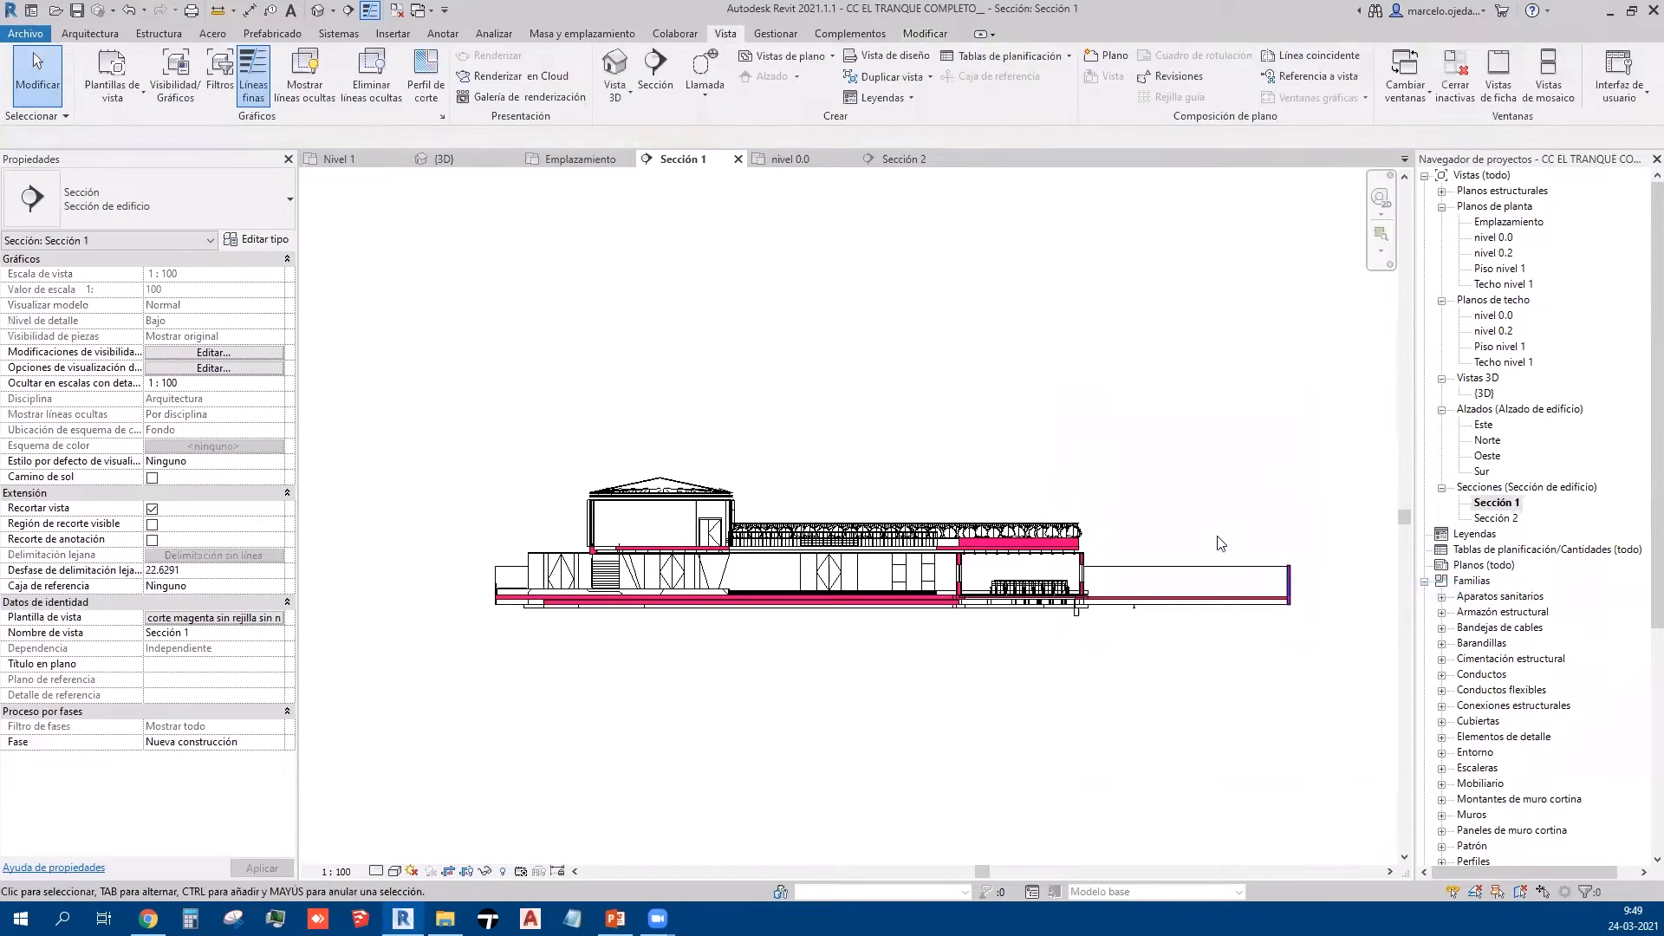
middle_click_drag(930, 483, 860, 485)
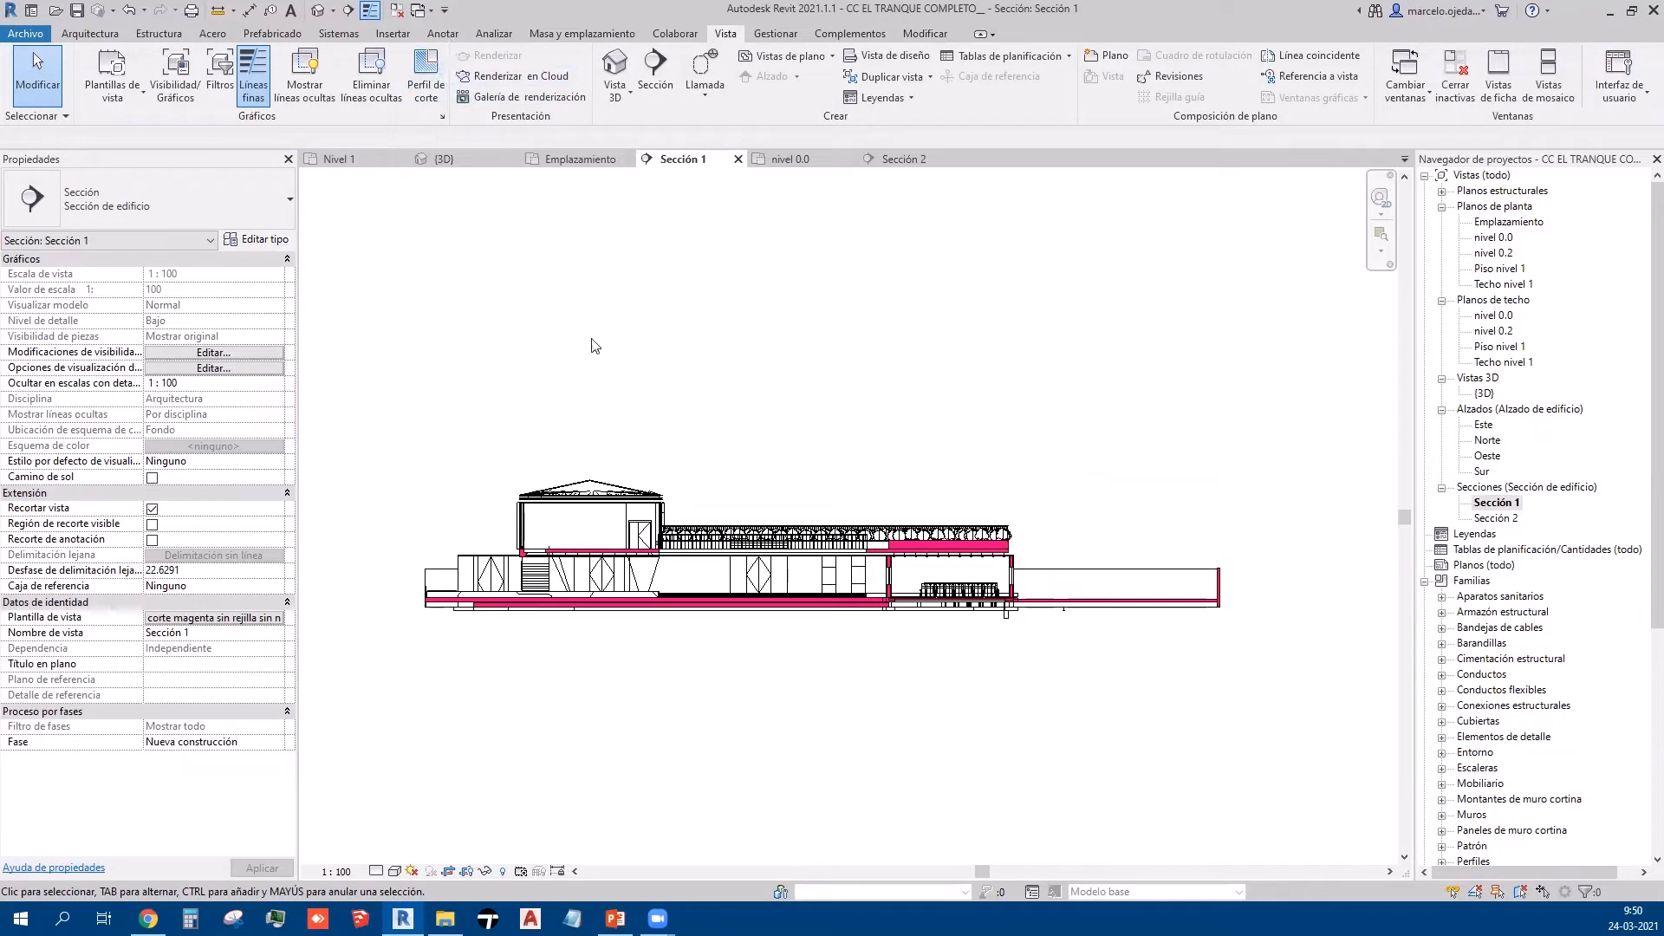
middle_click_drag(595, 351, 601, 397)
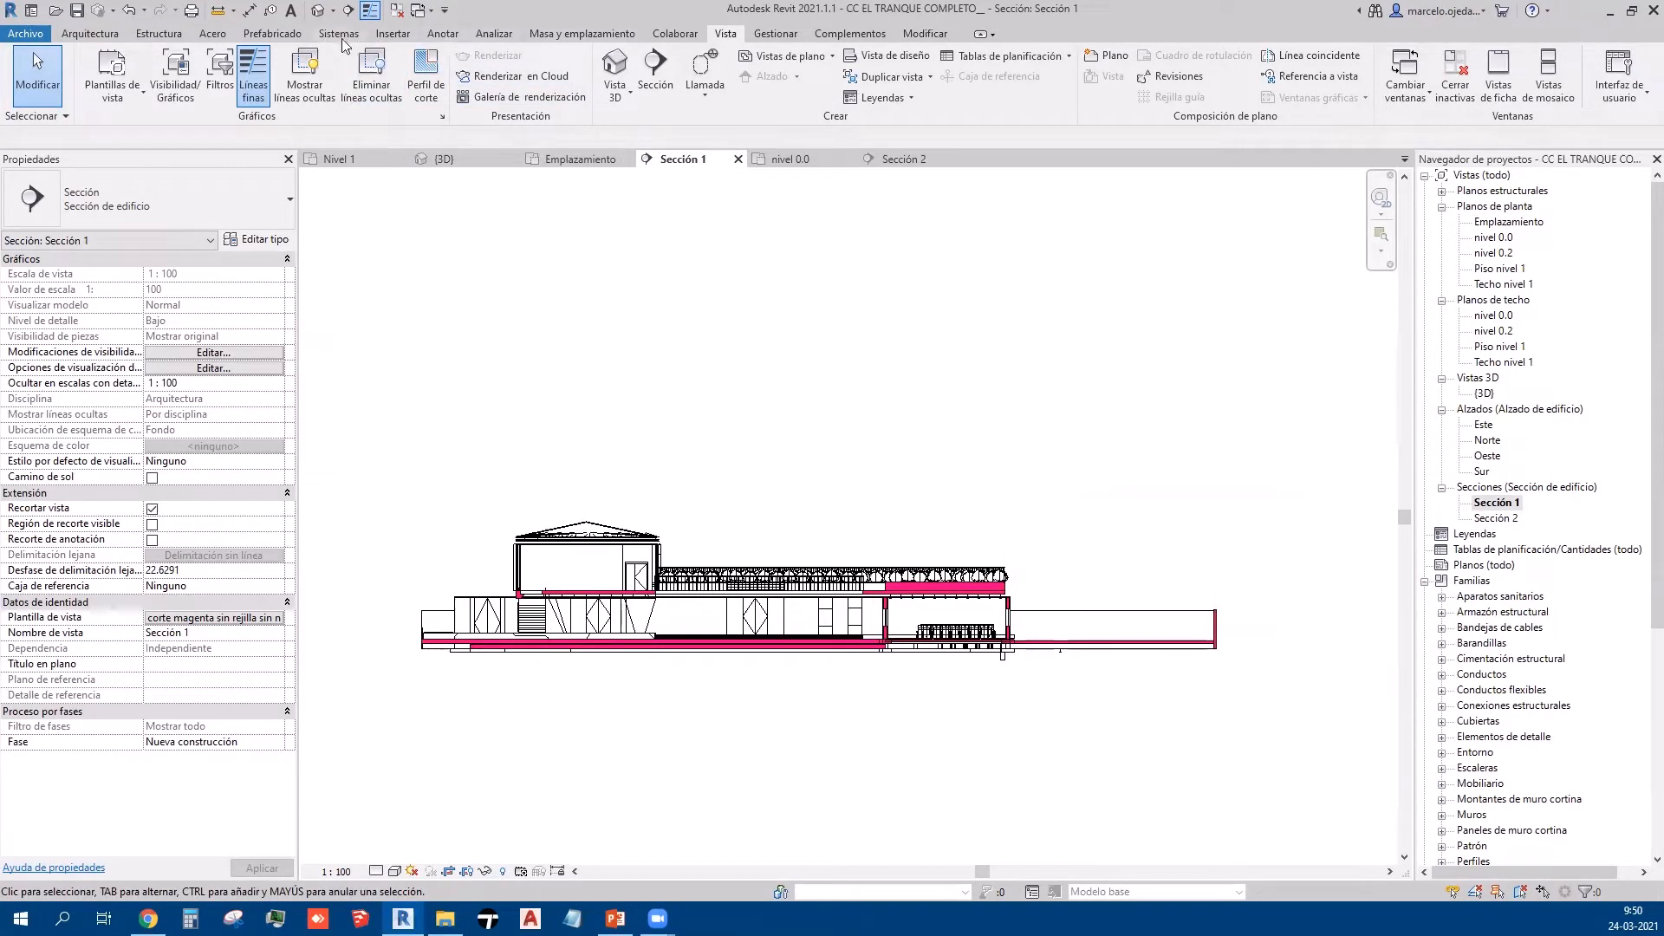
Step: Link the 44799439-piso-de-hormigón-blanco-sucio-viejo concrete texture image from Descargas and place it behind the building in the Sección 1 view
left_click(393, 33)
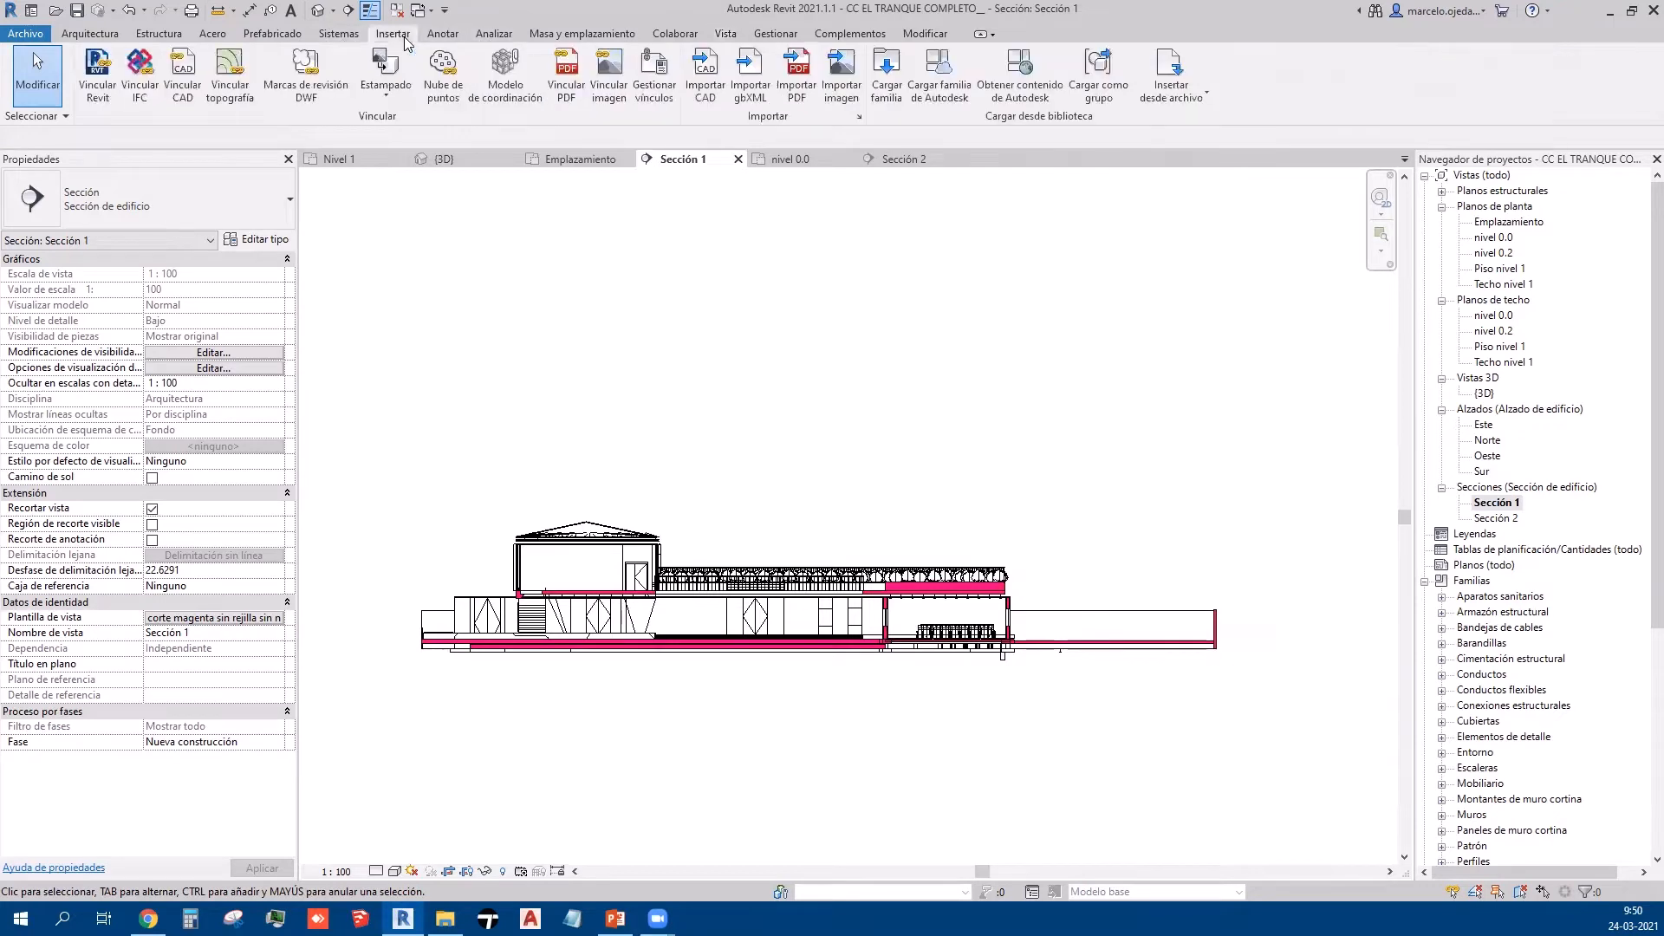
left_click(612, 96)
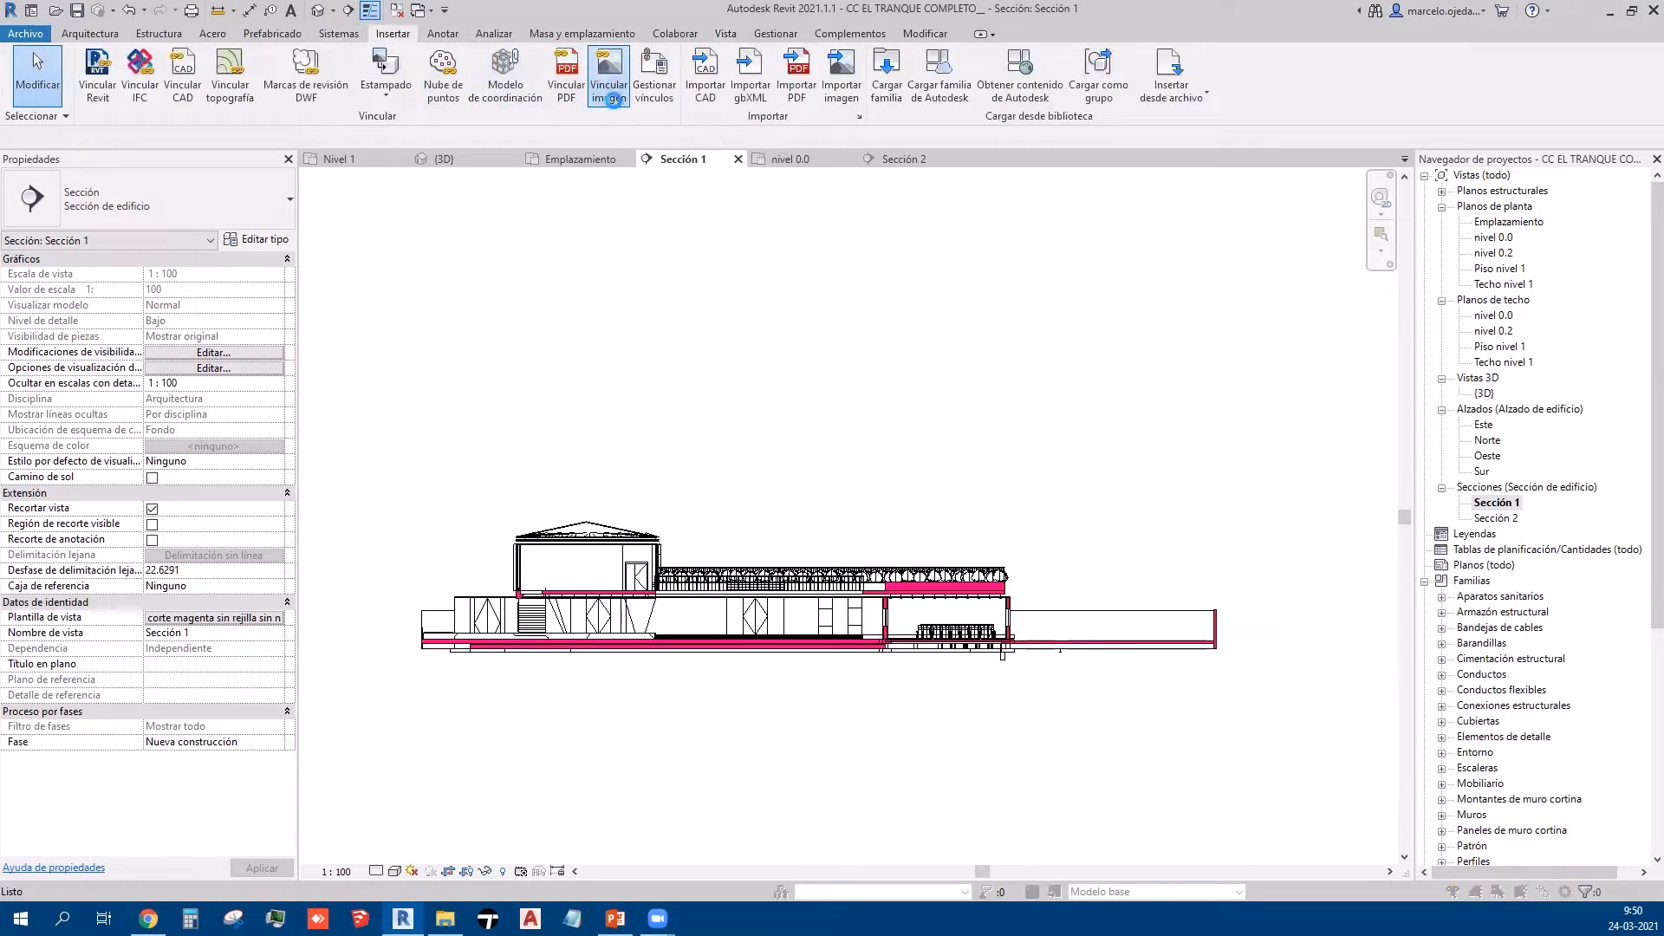
left_click(731, 295)
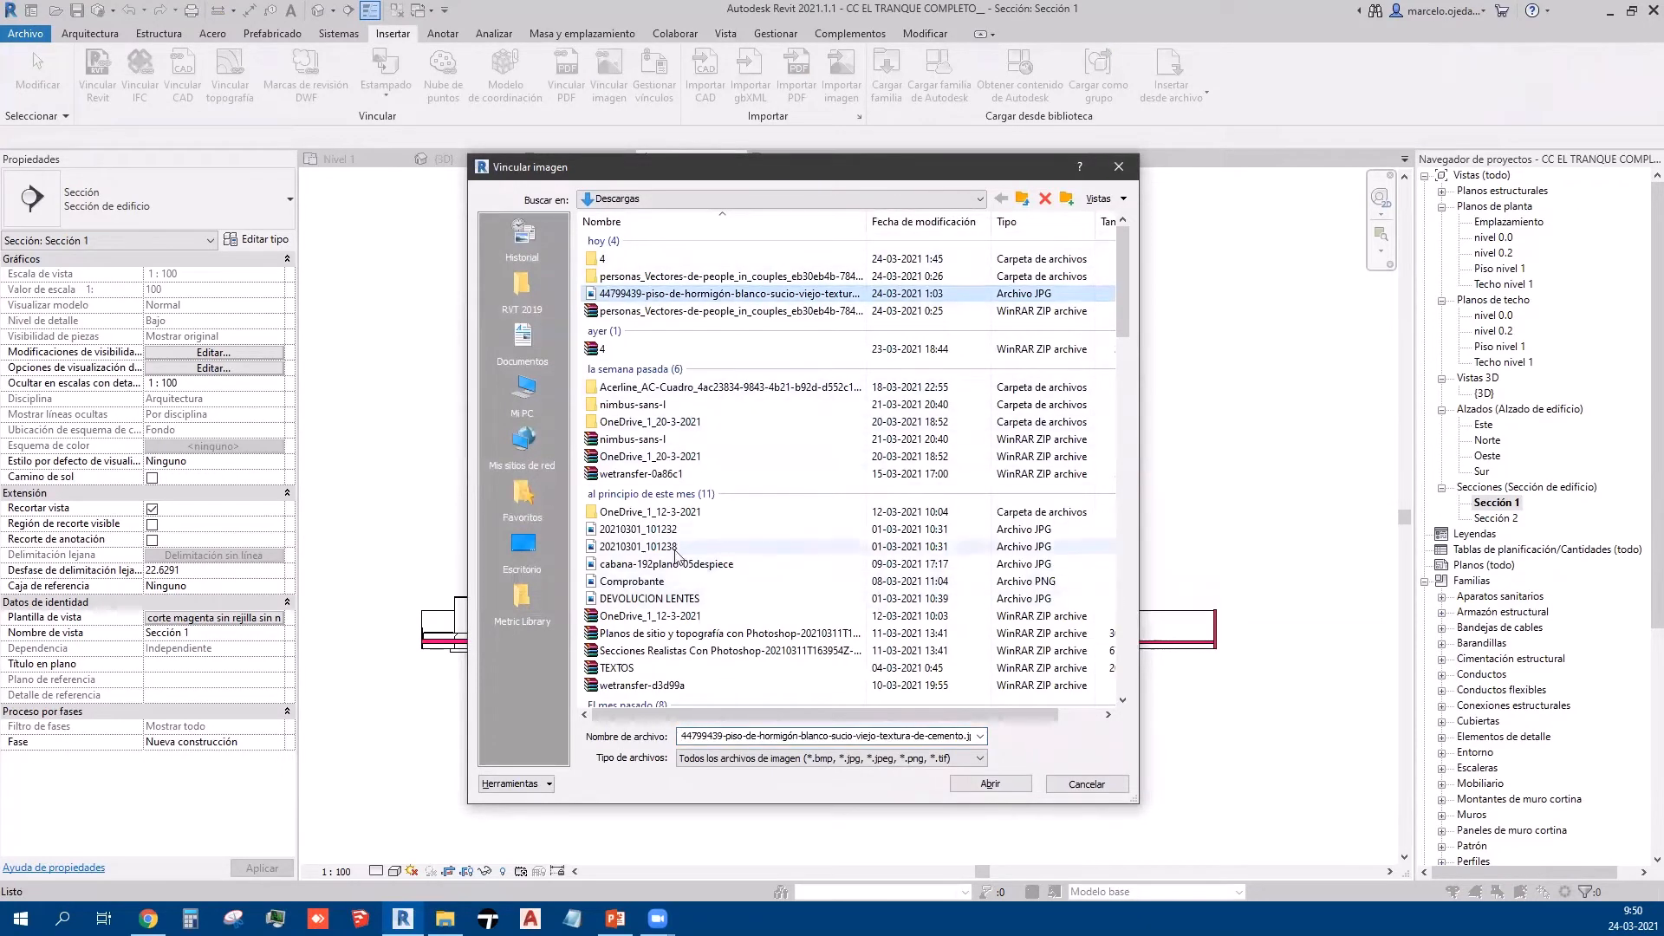
mouse_move(832, 297)
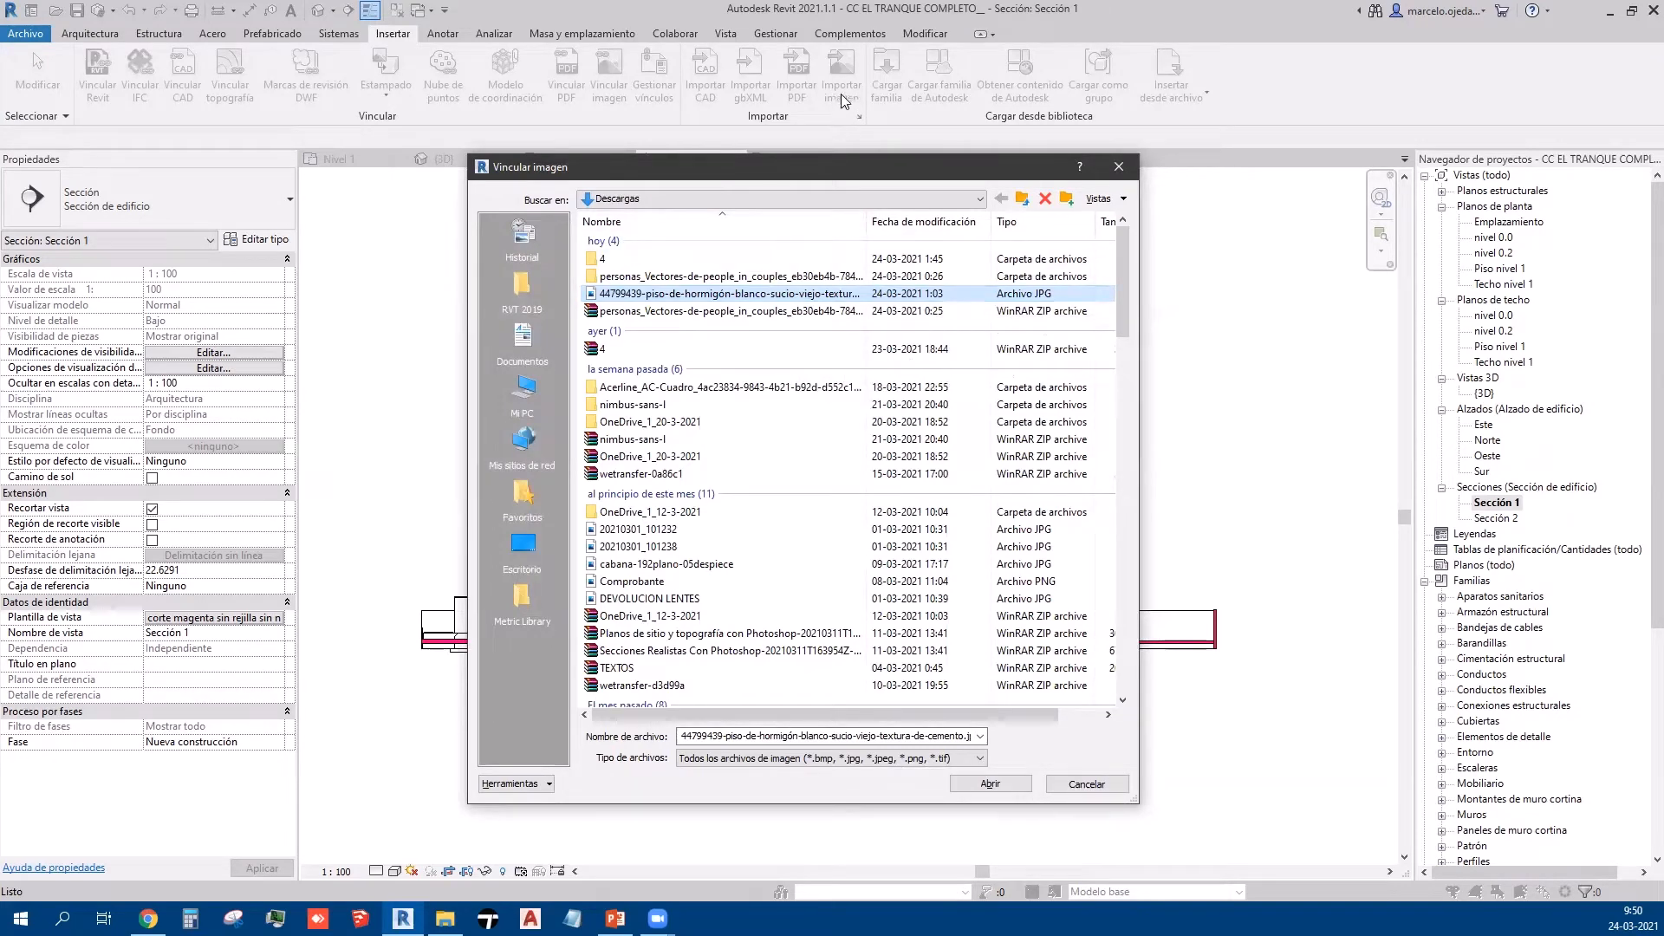
left_click(995, 785)
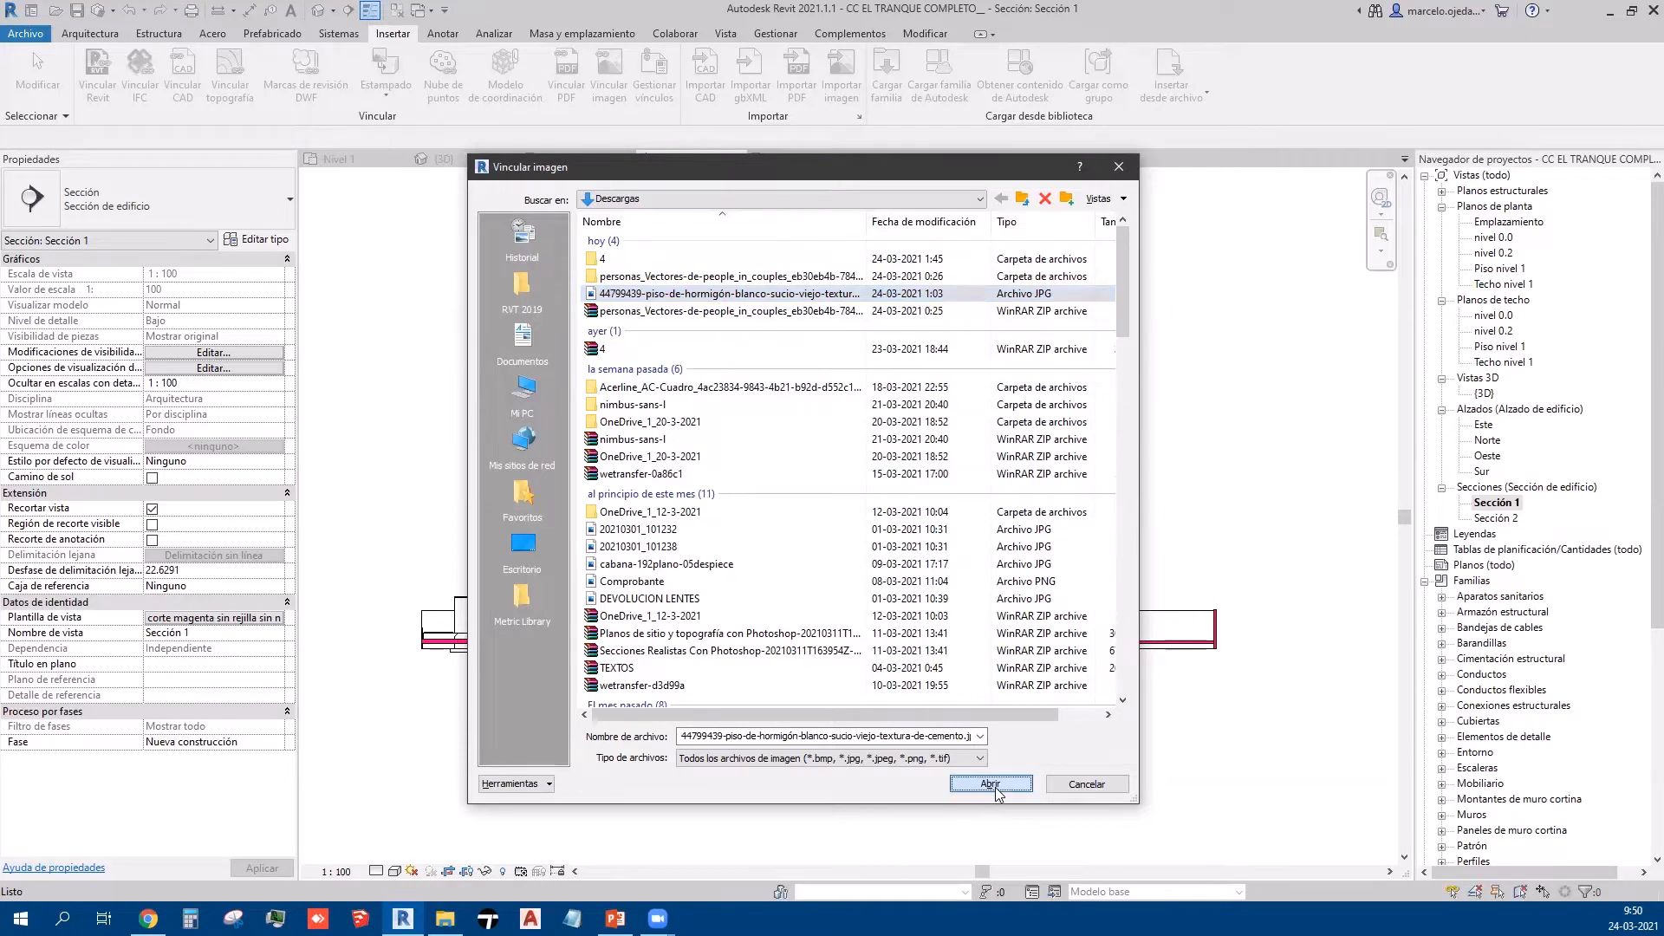
left_click(756, 388)
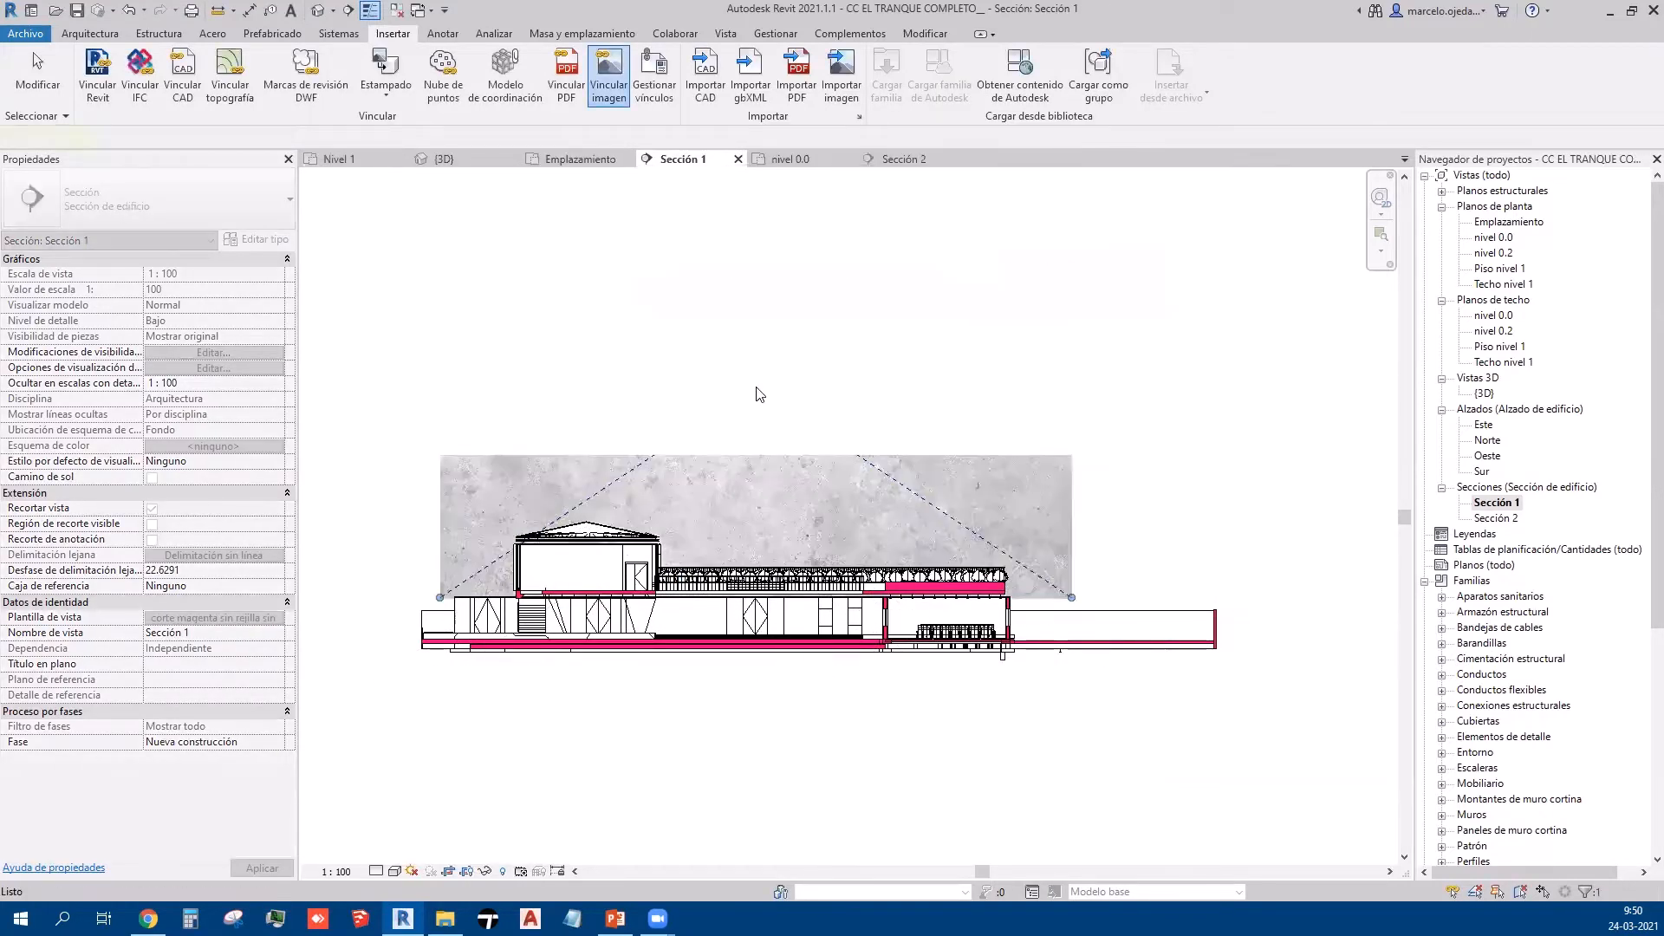
Step: Move the concrete image so its left edge lines up with the left end of the building section
mouse_move(478, 517)
left_mouse_down()
mouse_move(462, 523)
mouse_move(472, 542)
left_mouse_up()
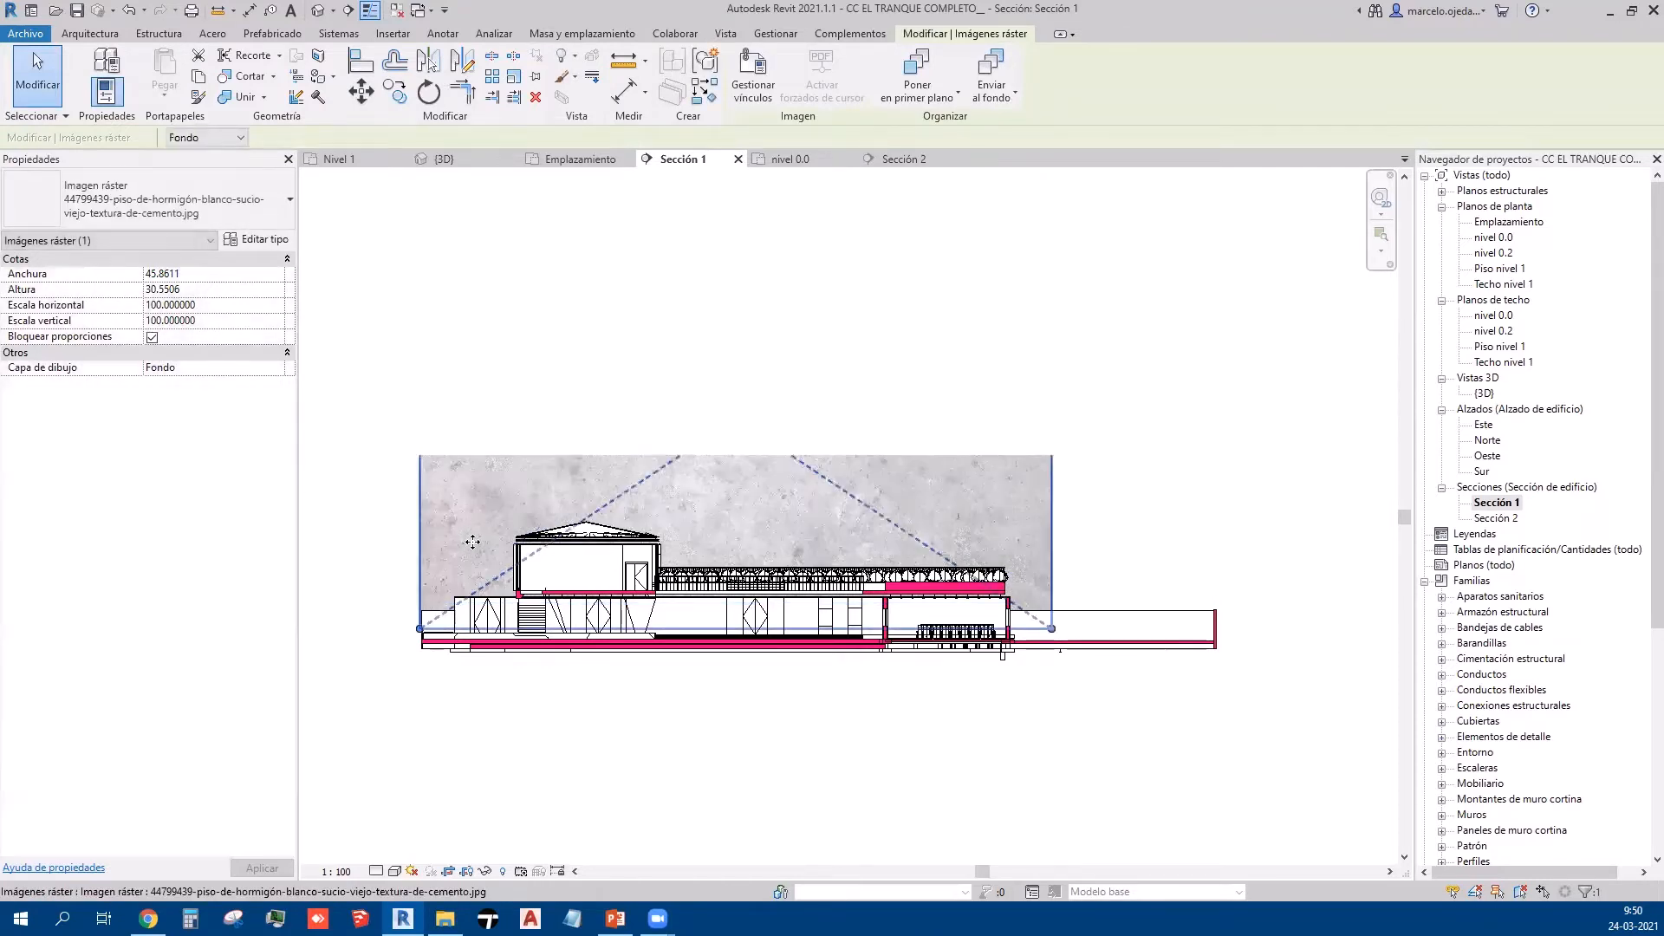
left_click(994, 760)
left_click(1052, 621)
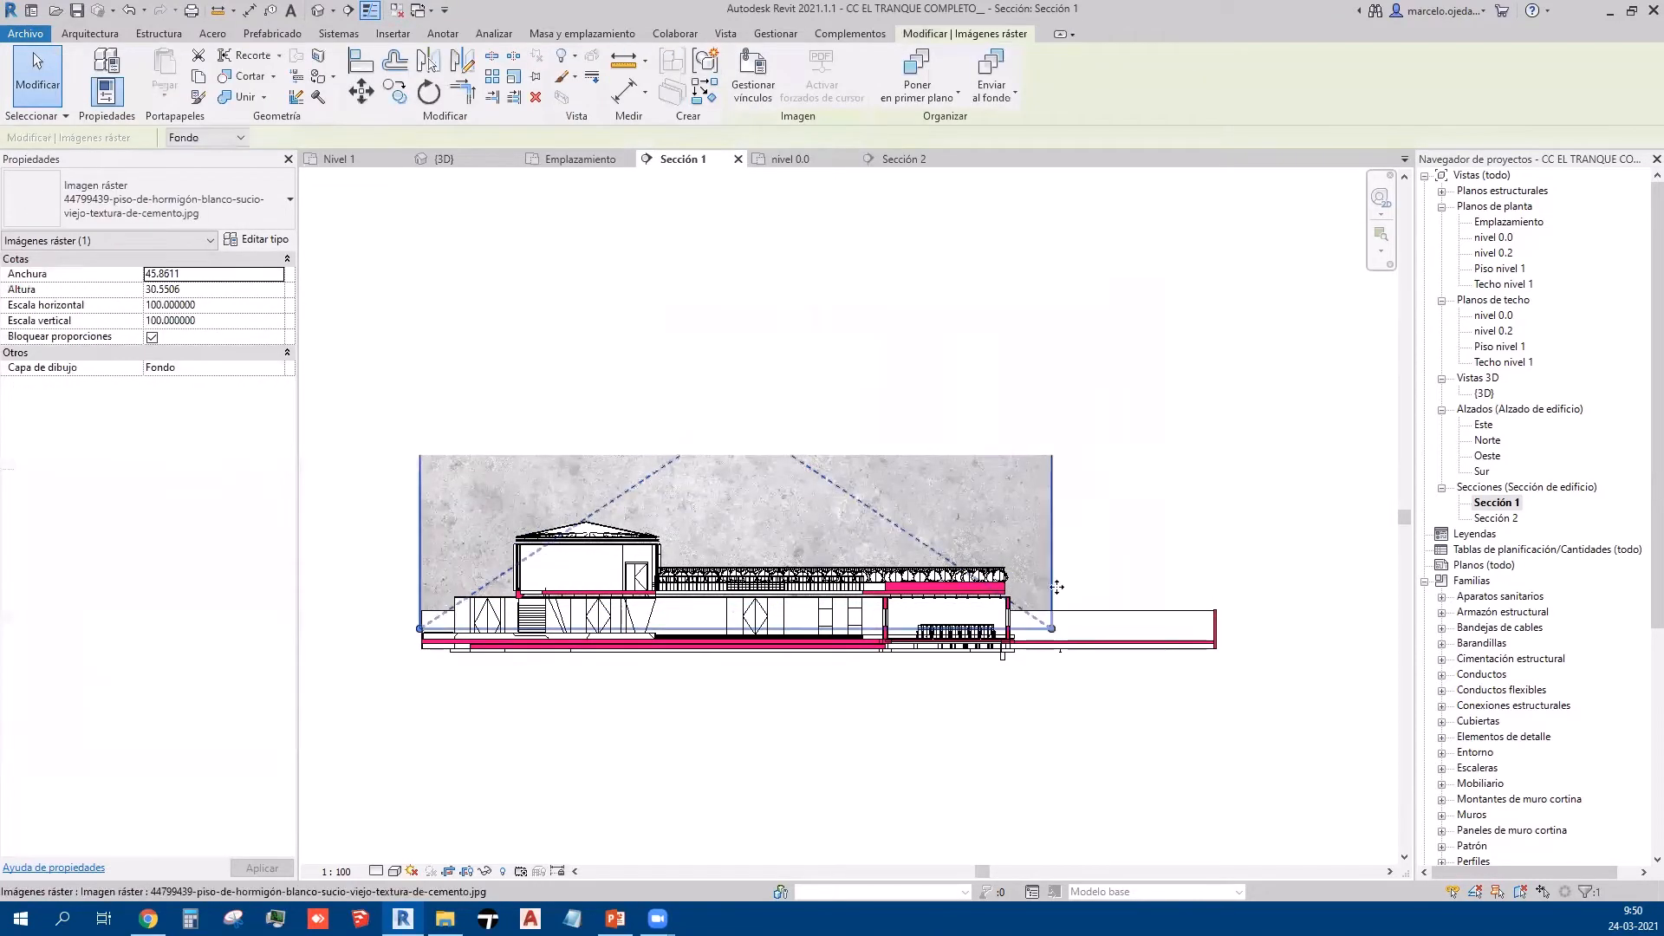
left_click(1025, 699)
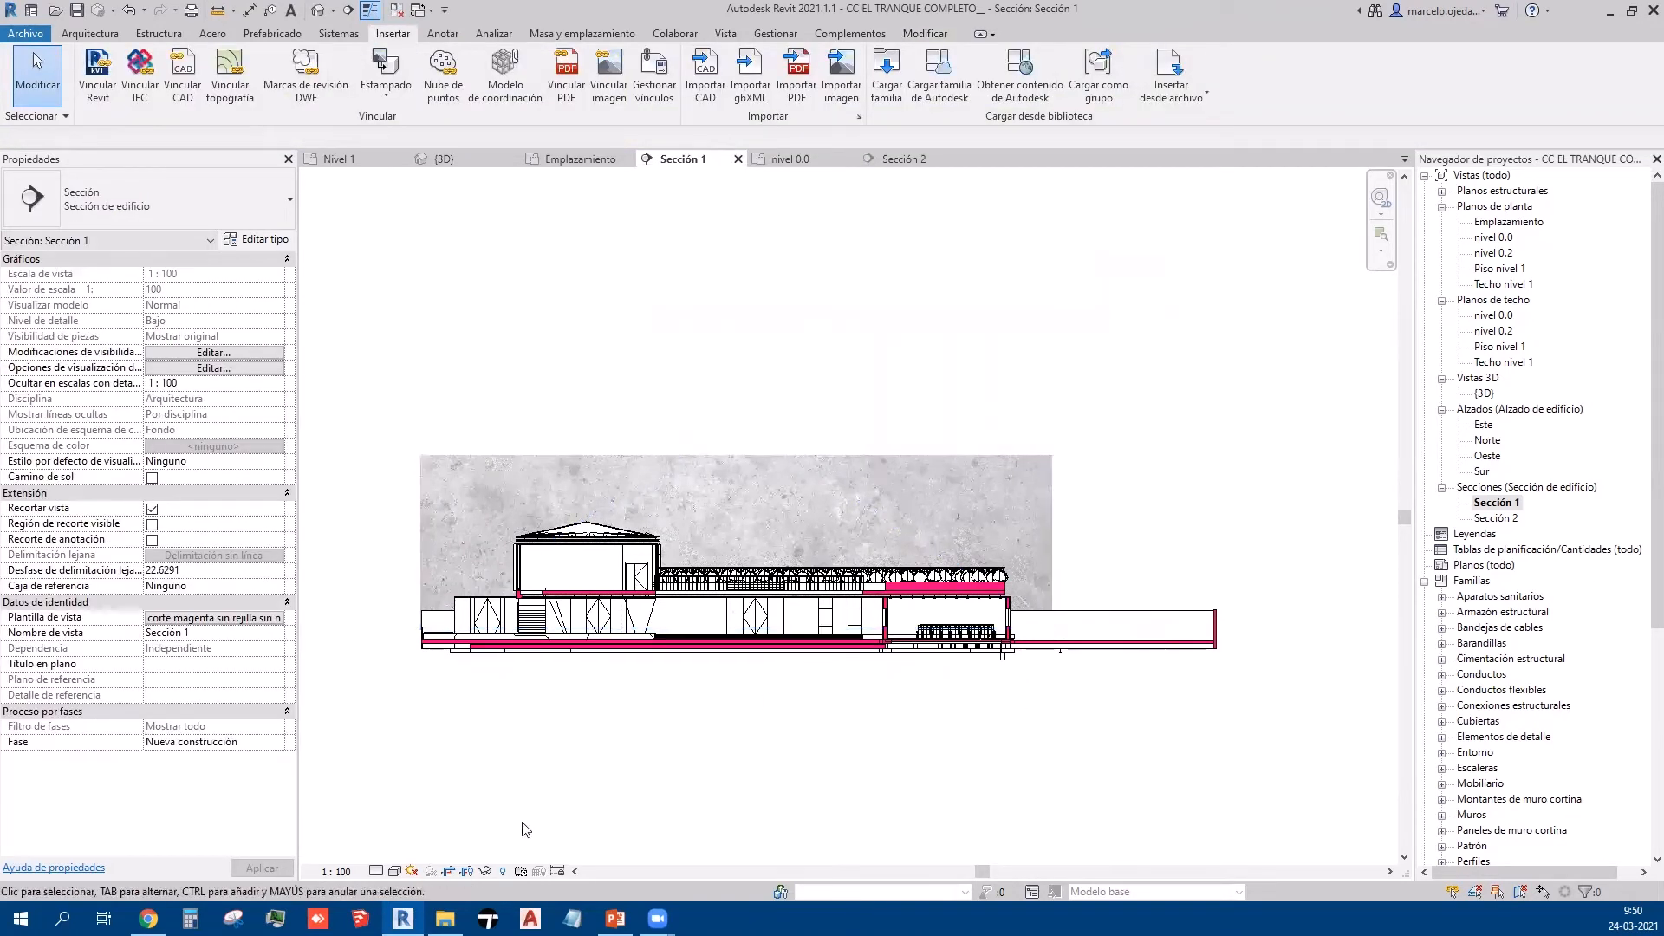
Step: Show the Sección 1 crop region and raise its upper edge well above the concrete image so the whole image fits inside
left_click(467, 872)
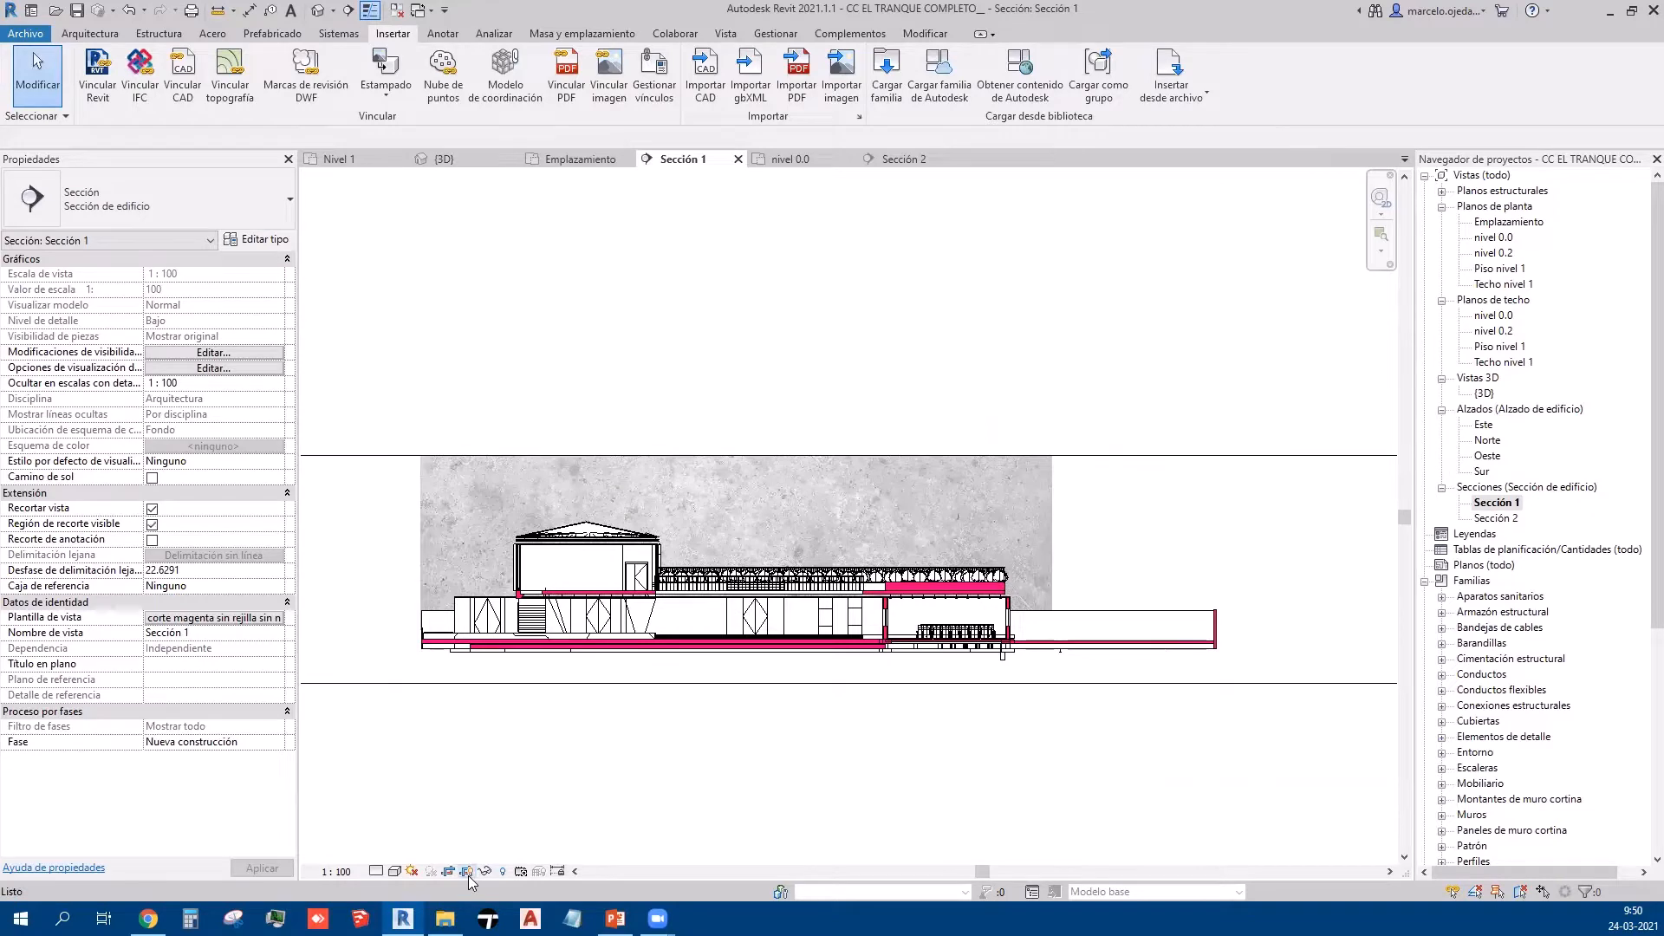
scroll(446, 771, "down", 2)
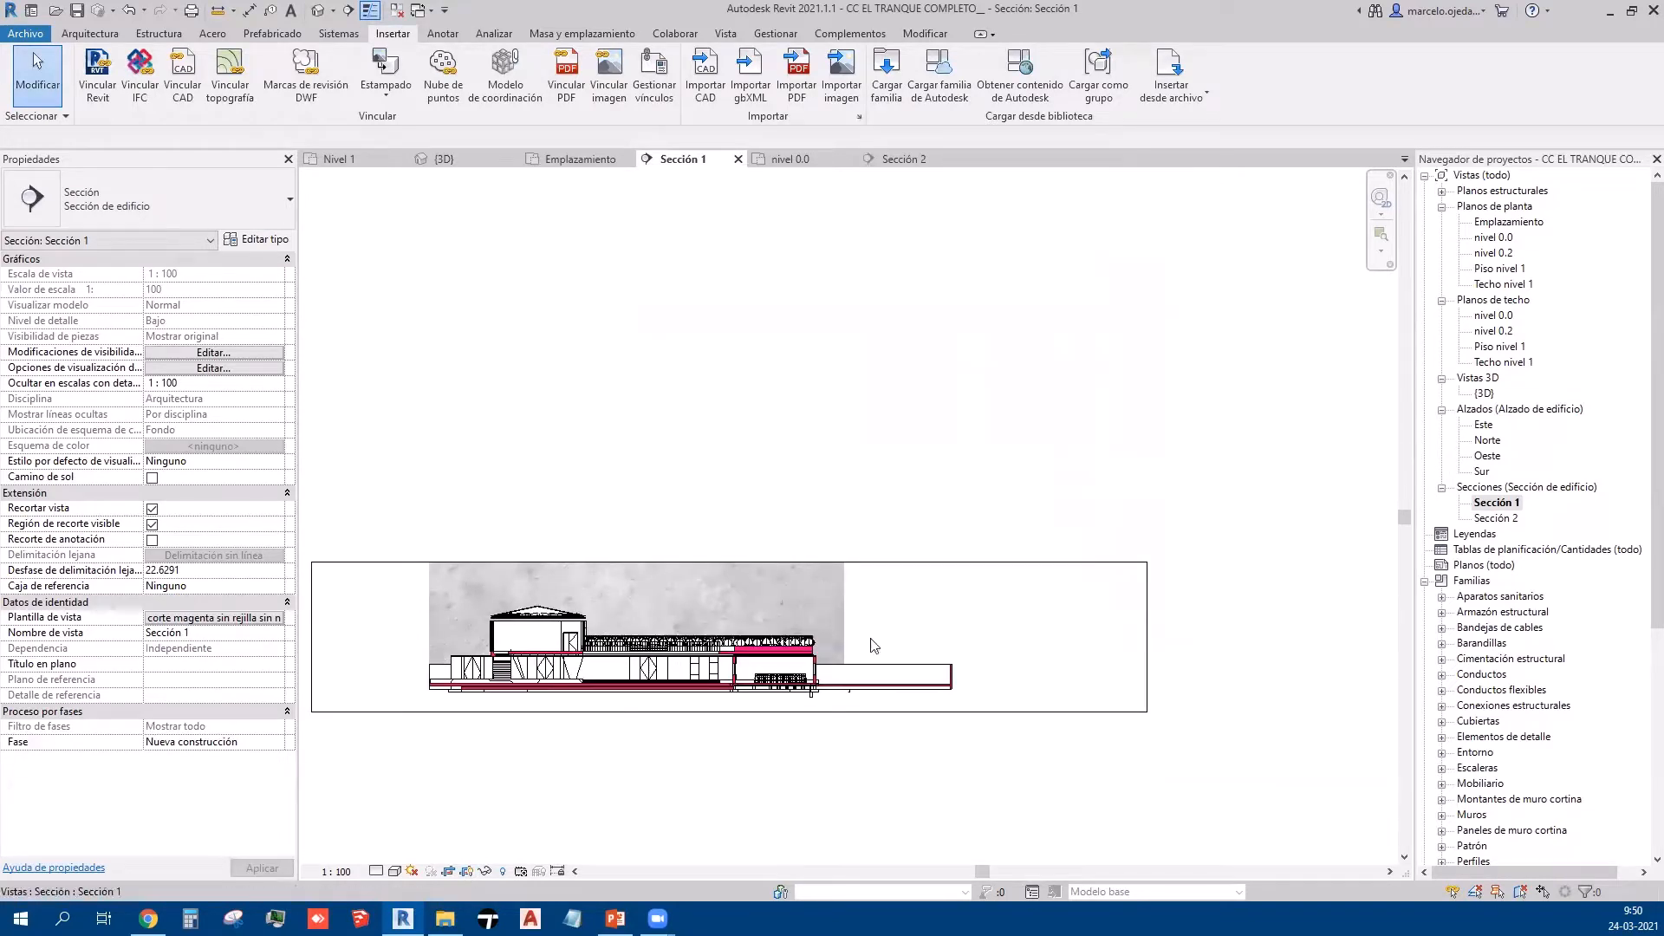
left_click(956, 570)
left_click_drag(729, 562, 729, 526)
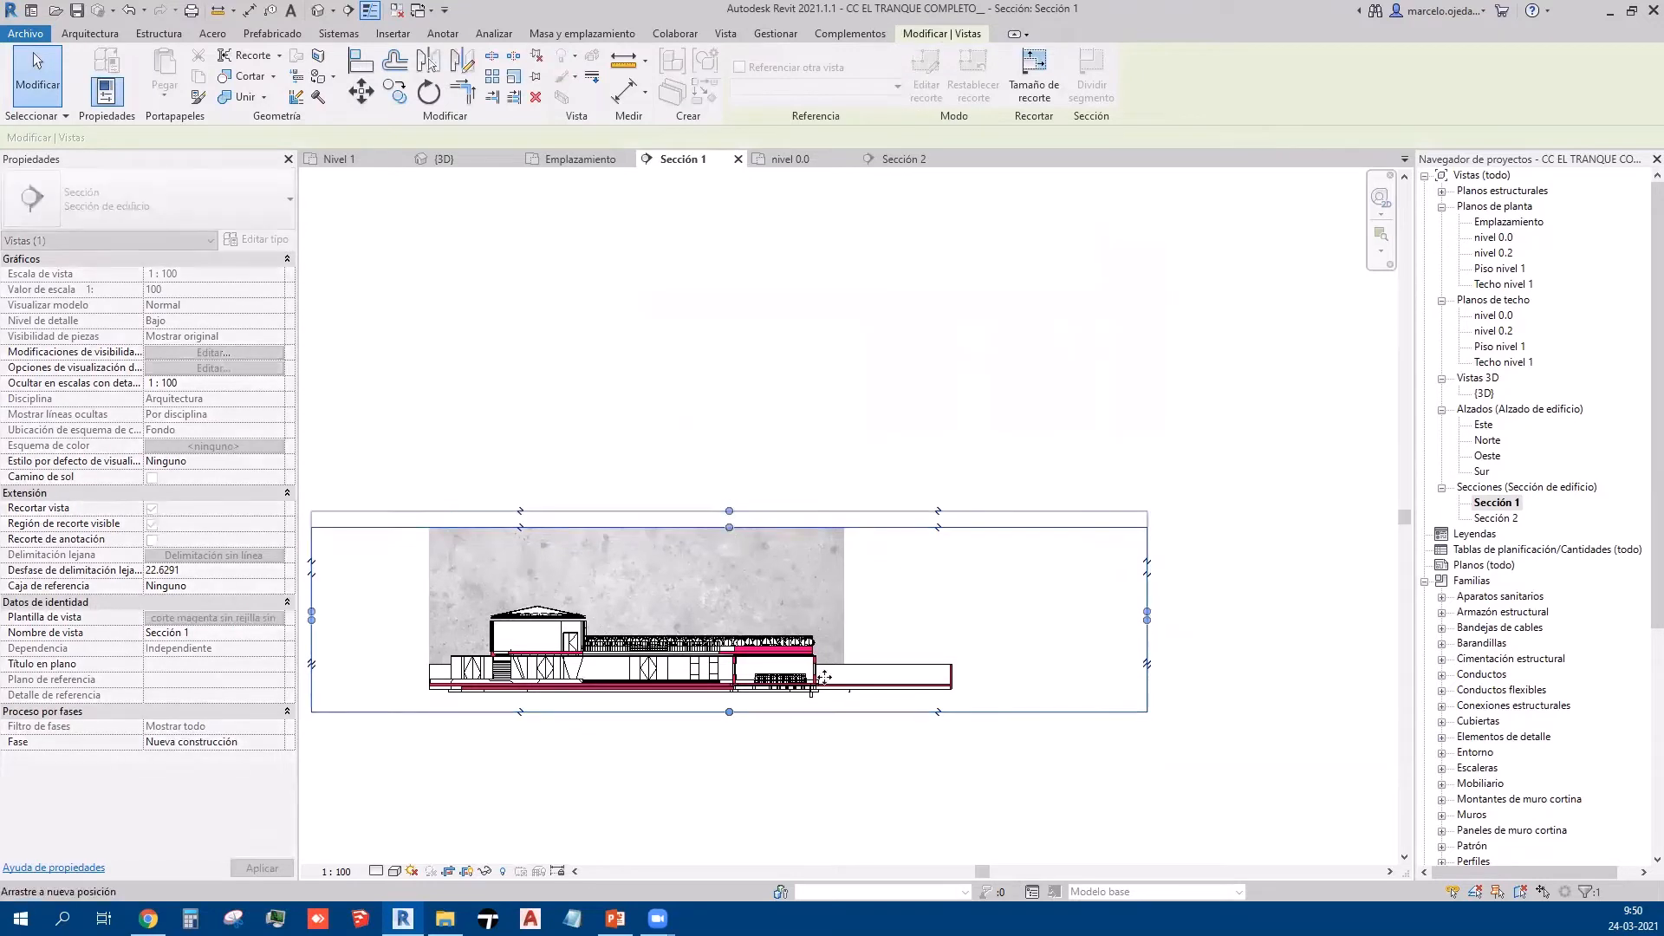
left_click(843, 784)
left_click(850, 624)
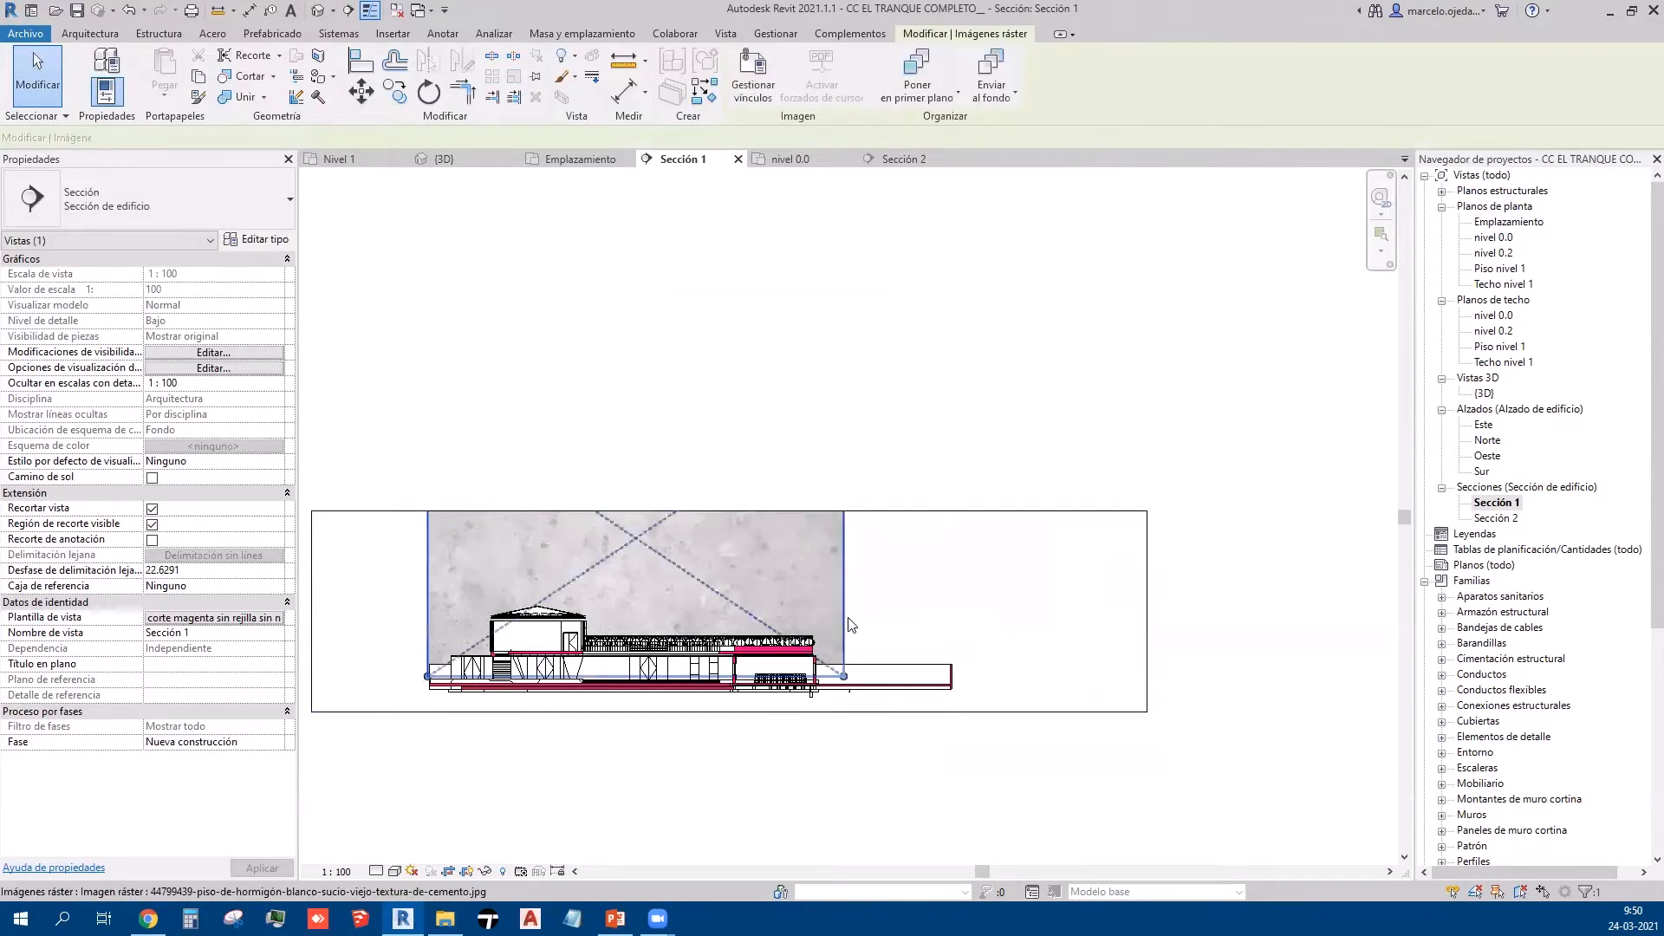
left_click(897, 512)
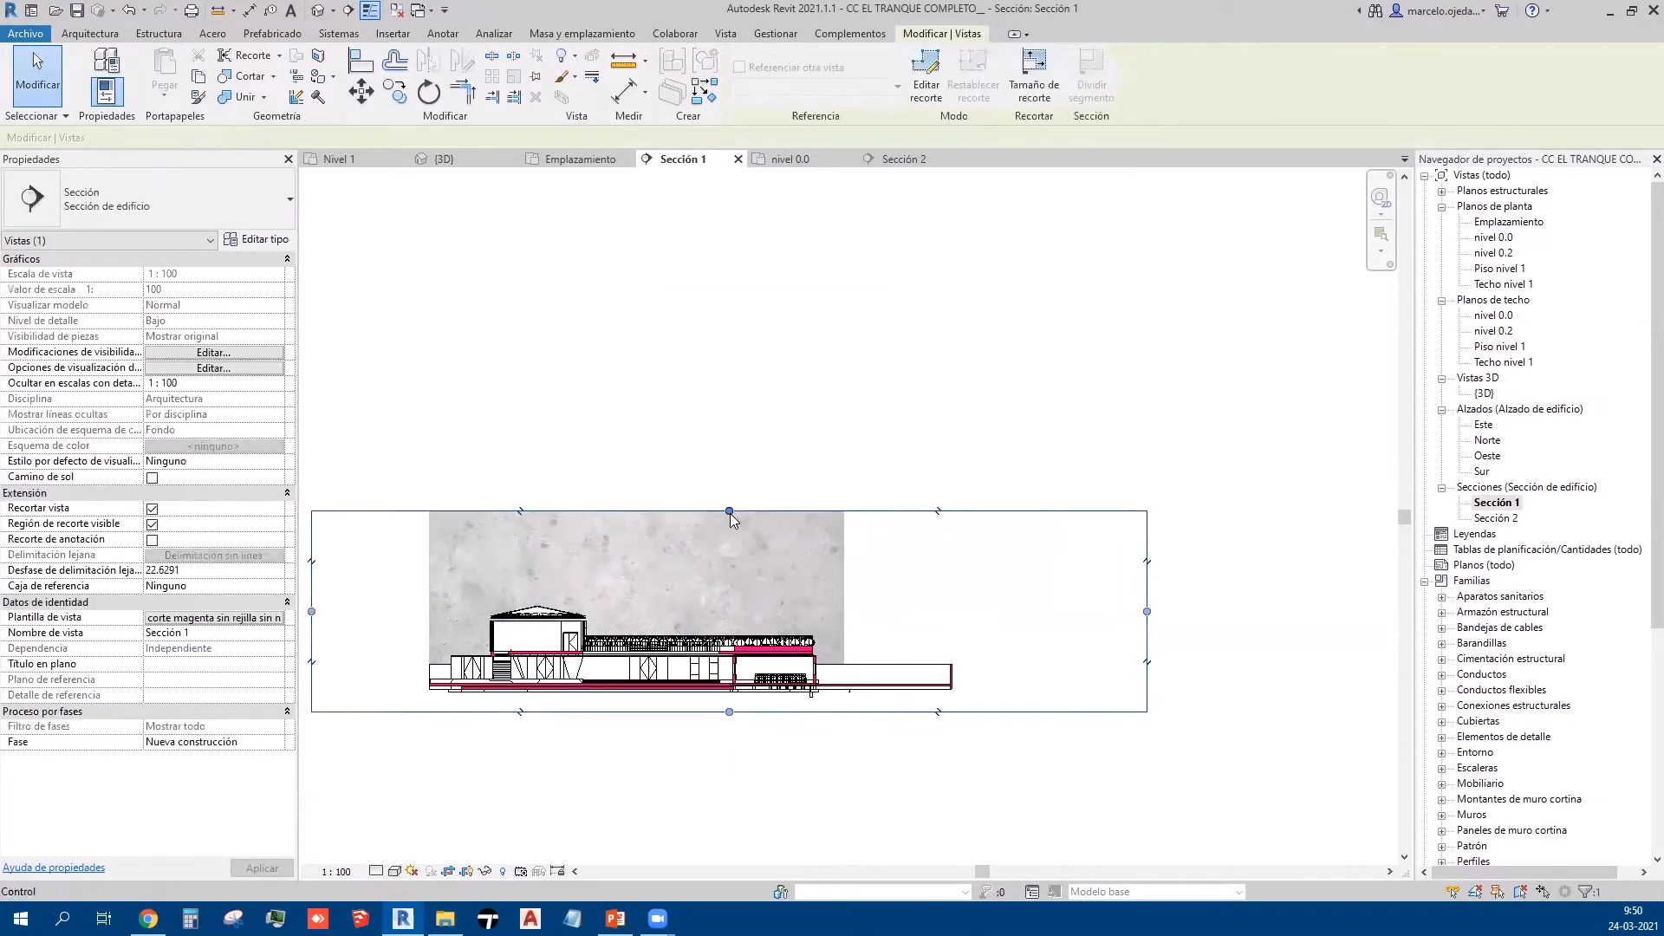
left_click_drag(728, 513, 766, 253)
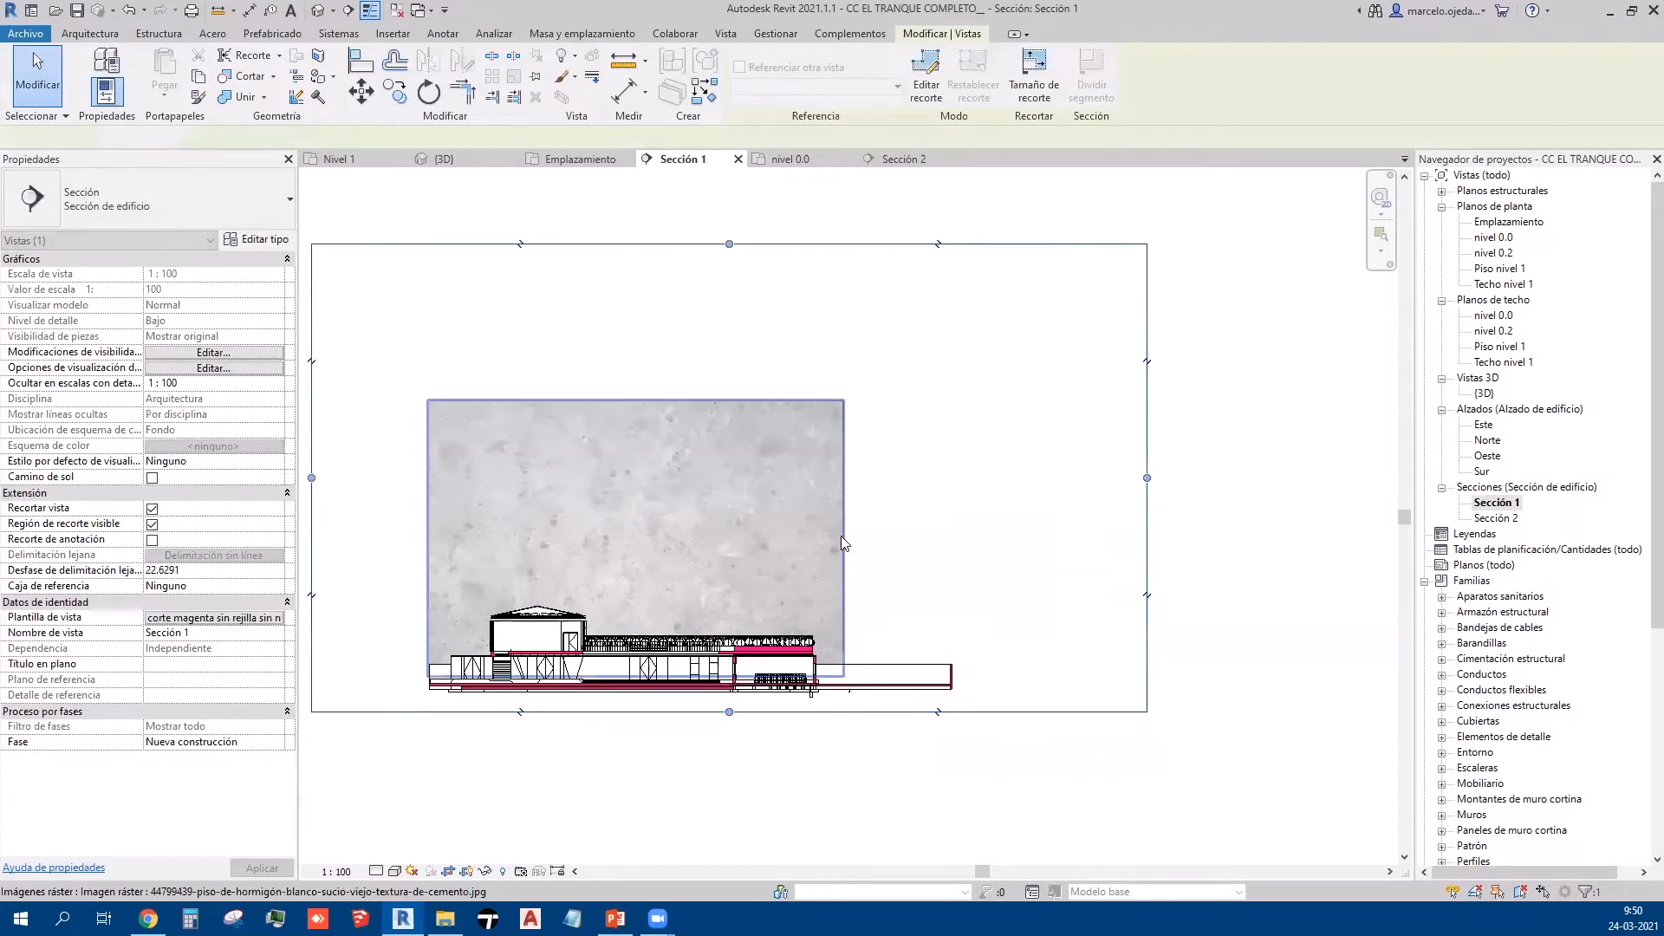
Step: Enlarge the concrete image, unlock its proportions and stretch it across the section's full length, about 57.69 wide by 31.70 high
left_click(842, 538)
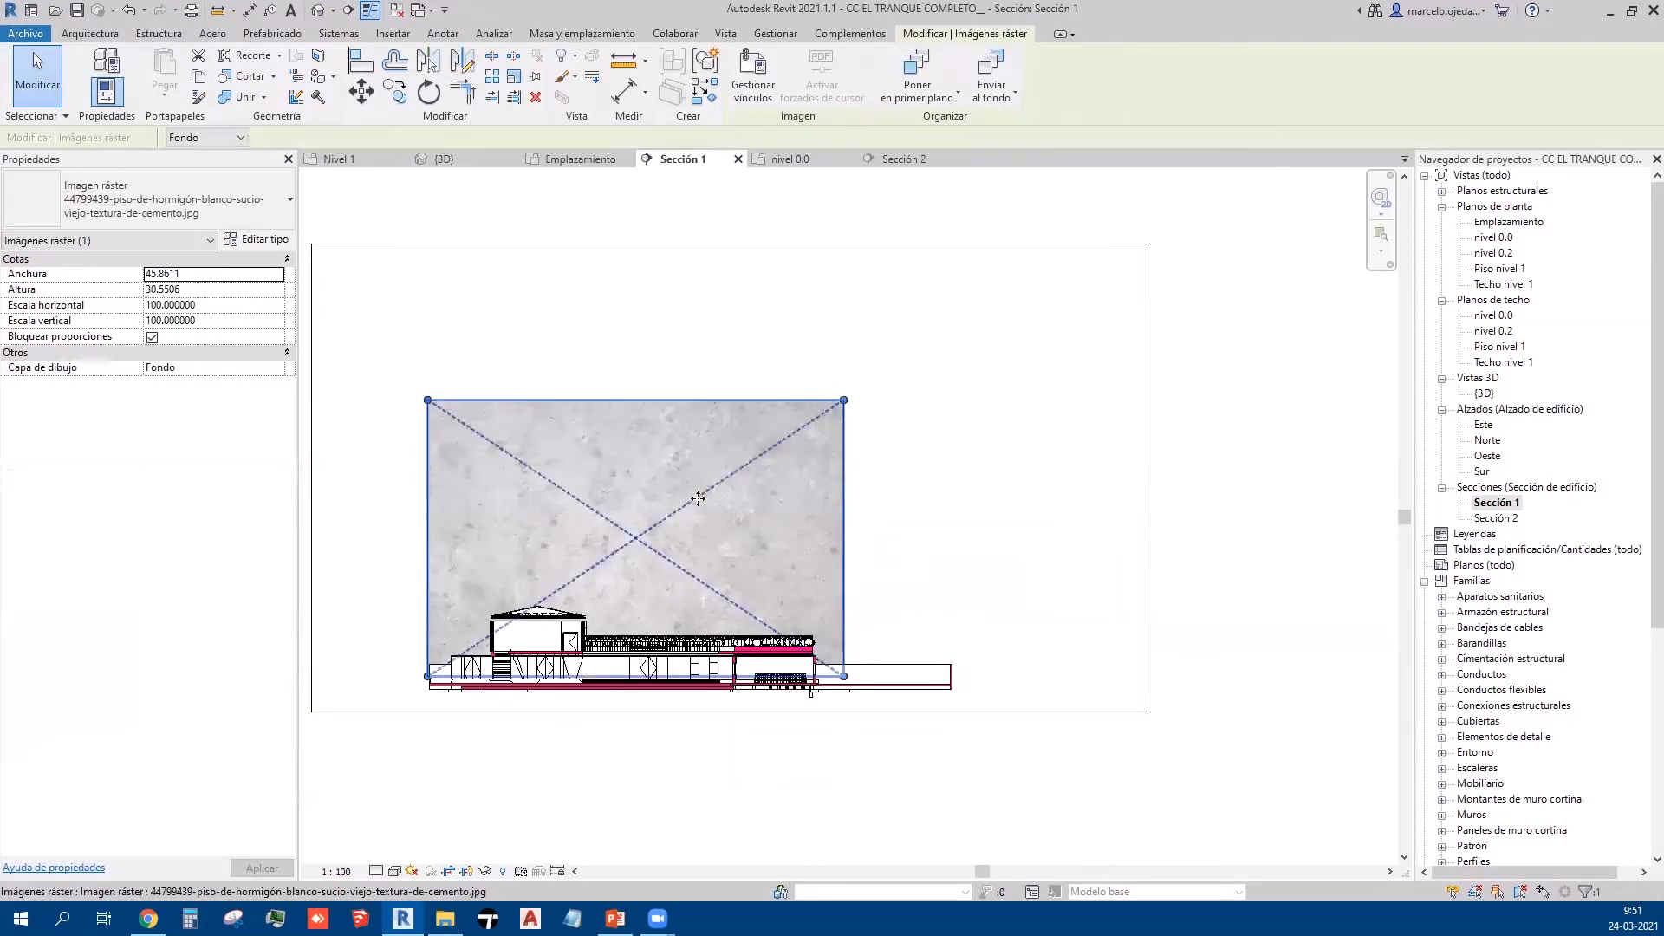
left_click_drag(843, 400, 869, 383)
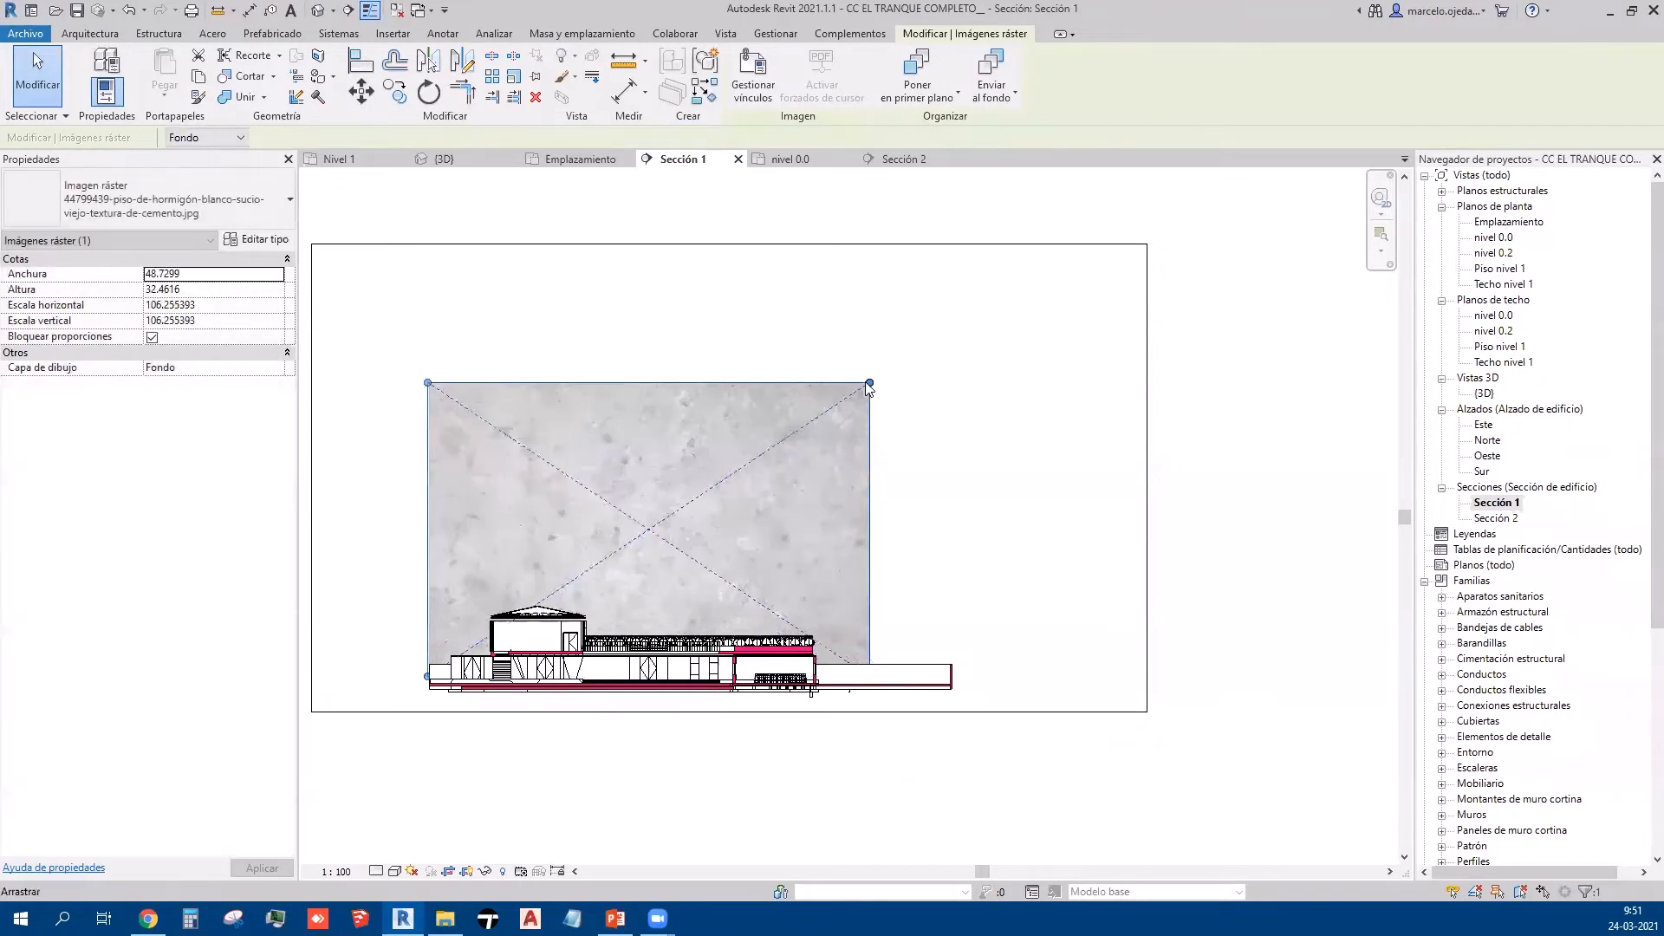
left_click(151, 338)
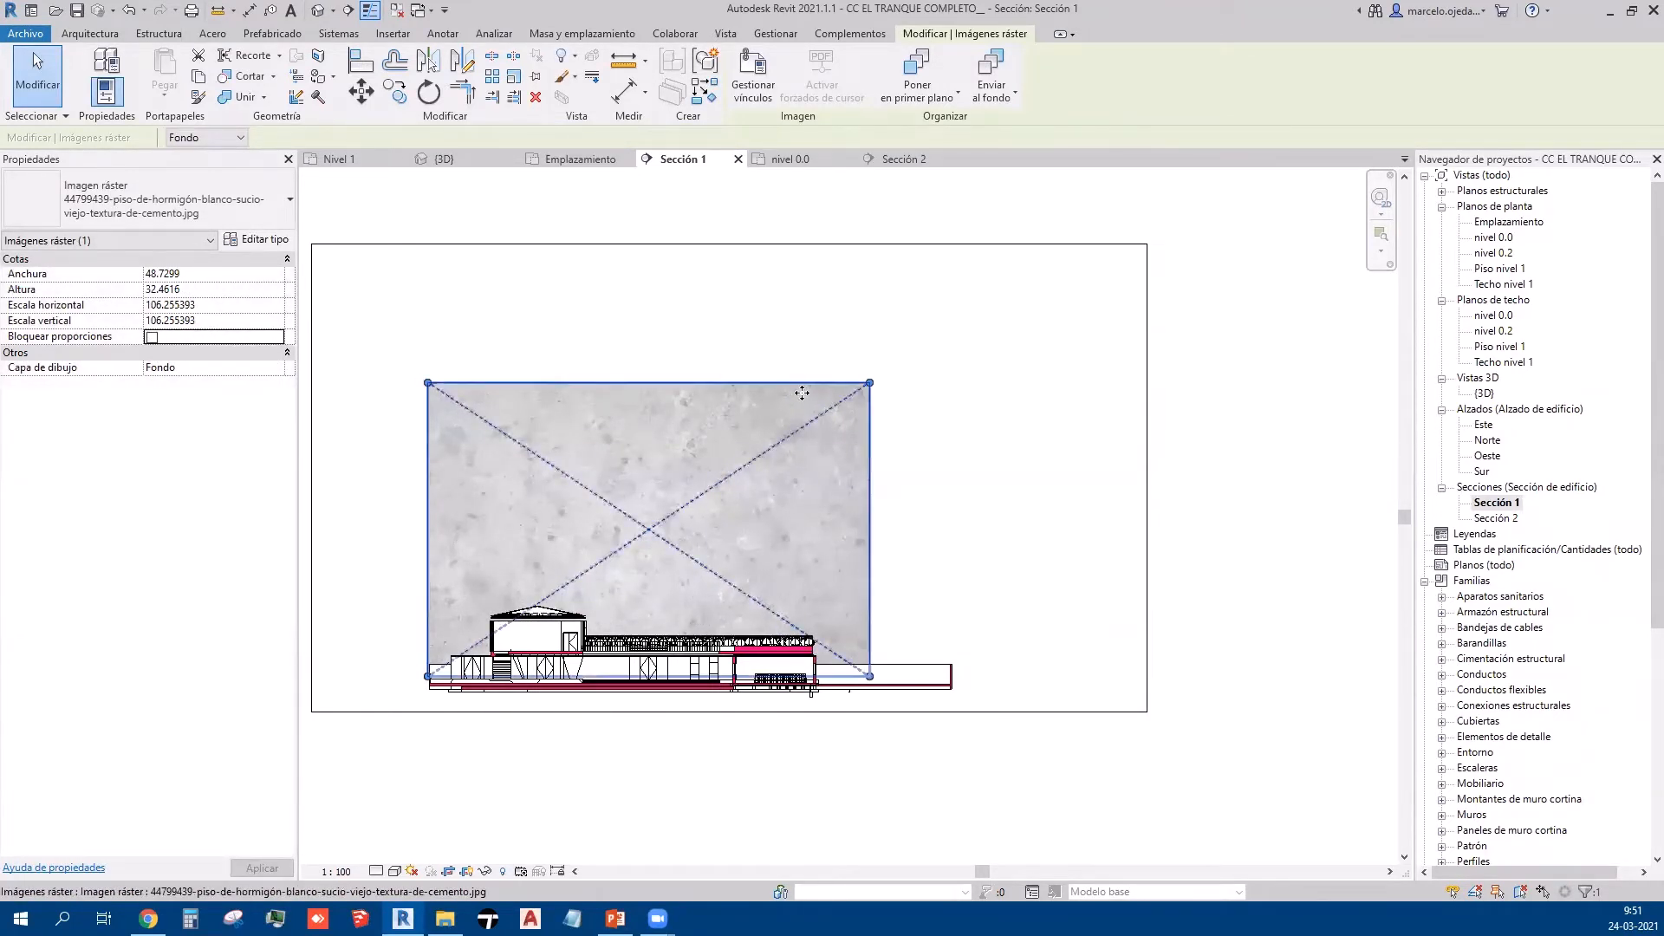
left_click_drag(869, 382, 952, 390)
scroll(459, 667, "up", 8)
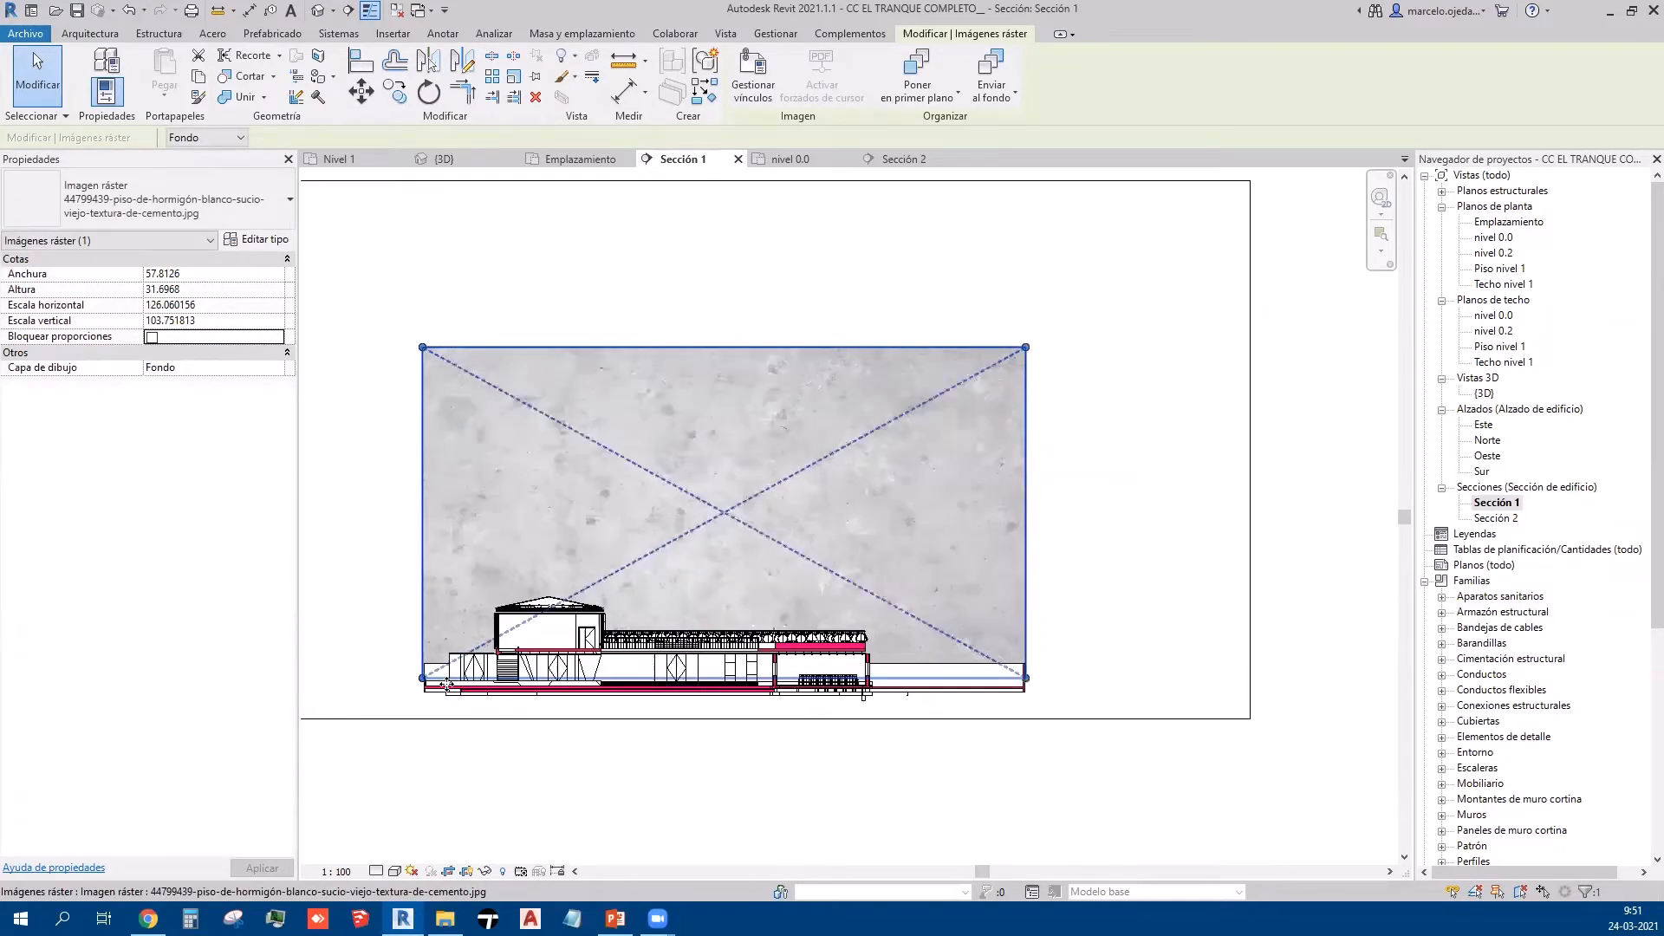
left_click_drag(383, 585, 387, 588)
scroll(436, 689, "down", 5)
scroll(439, 711, "down", 3)
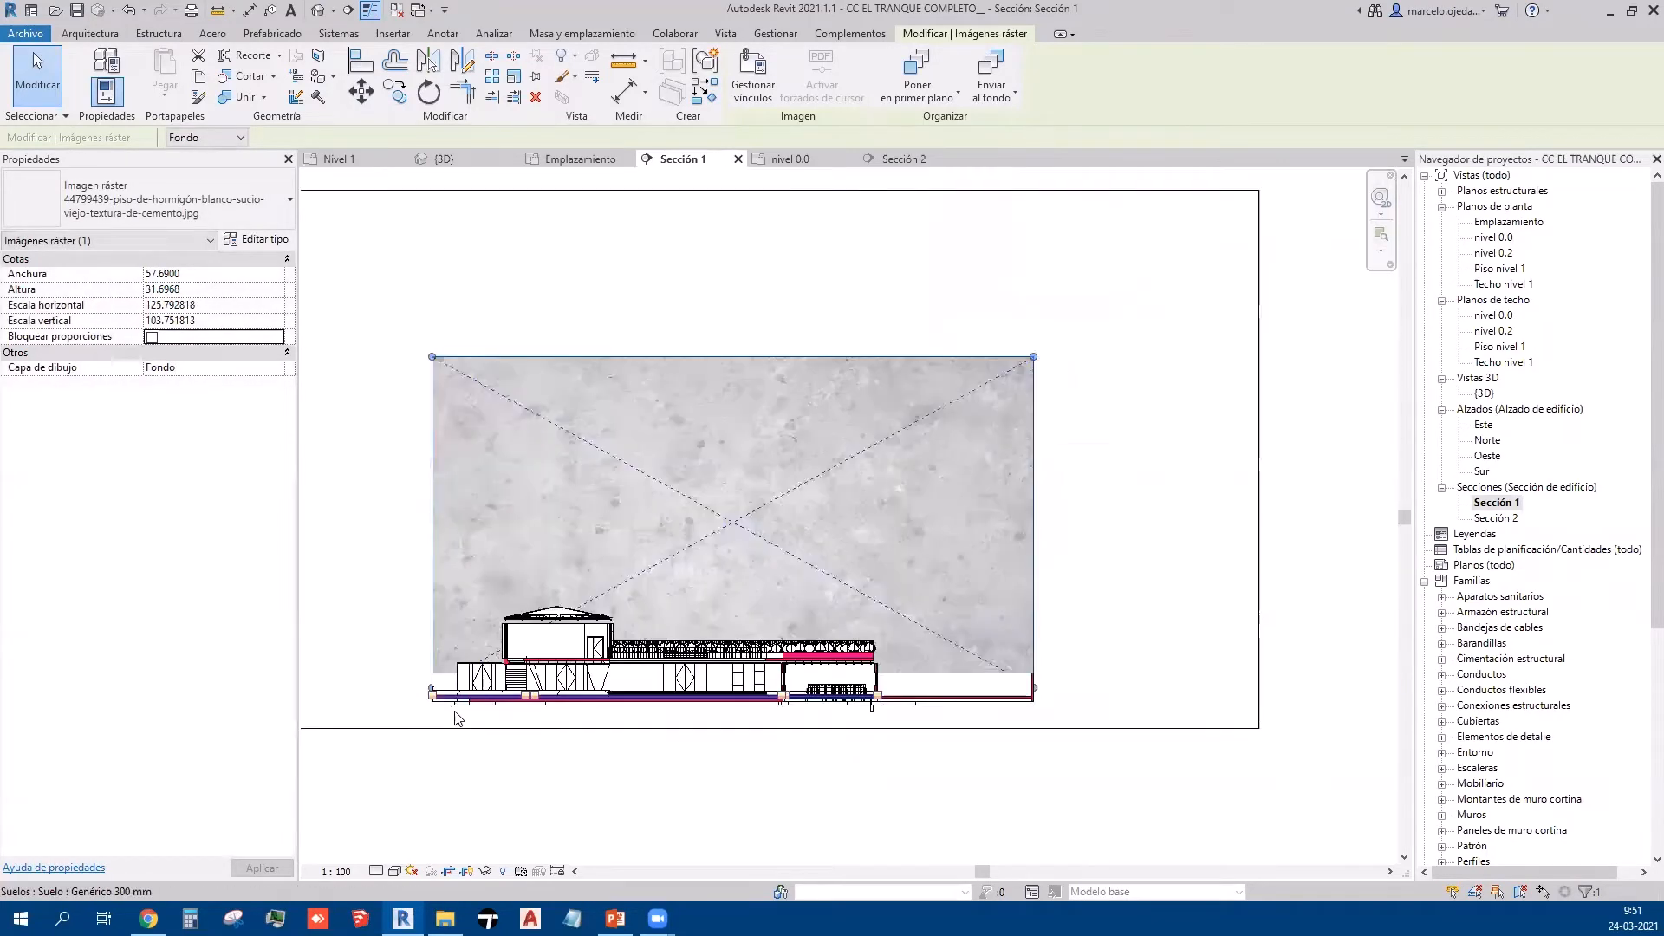
left_click(639, 798)
Step: Tighten the crop region's upper, right and left edges around the building in Sección 1, and hide the crop region
scroll(639, 798, "down", 4)
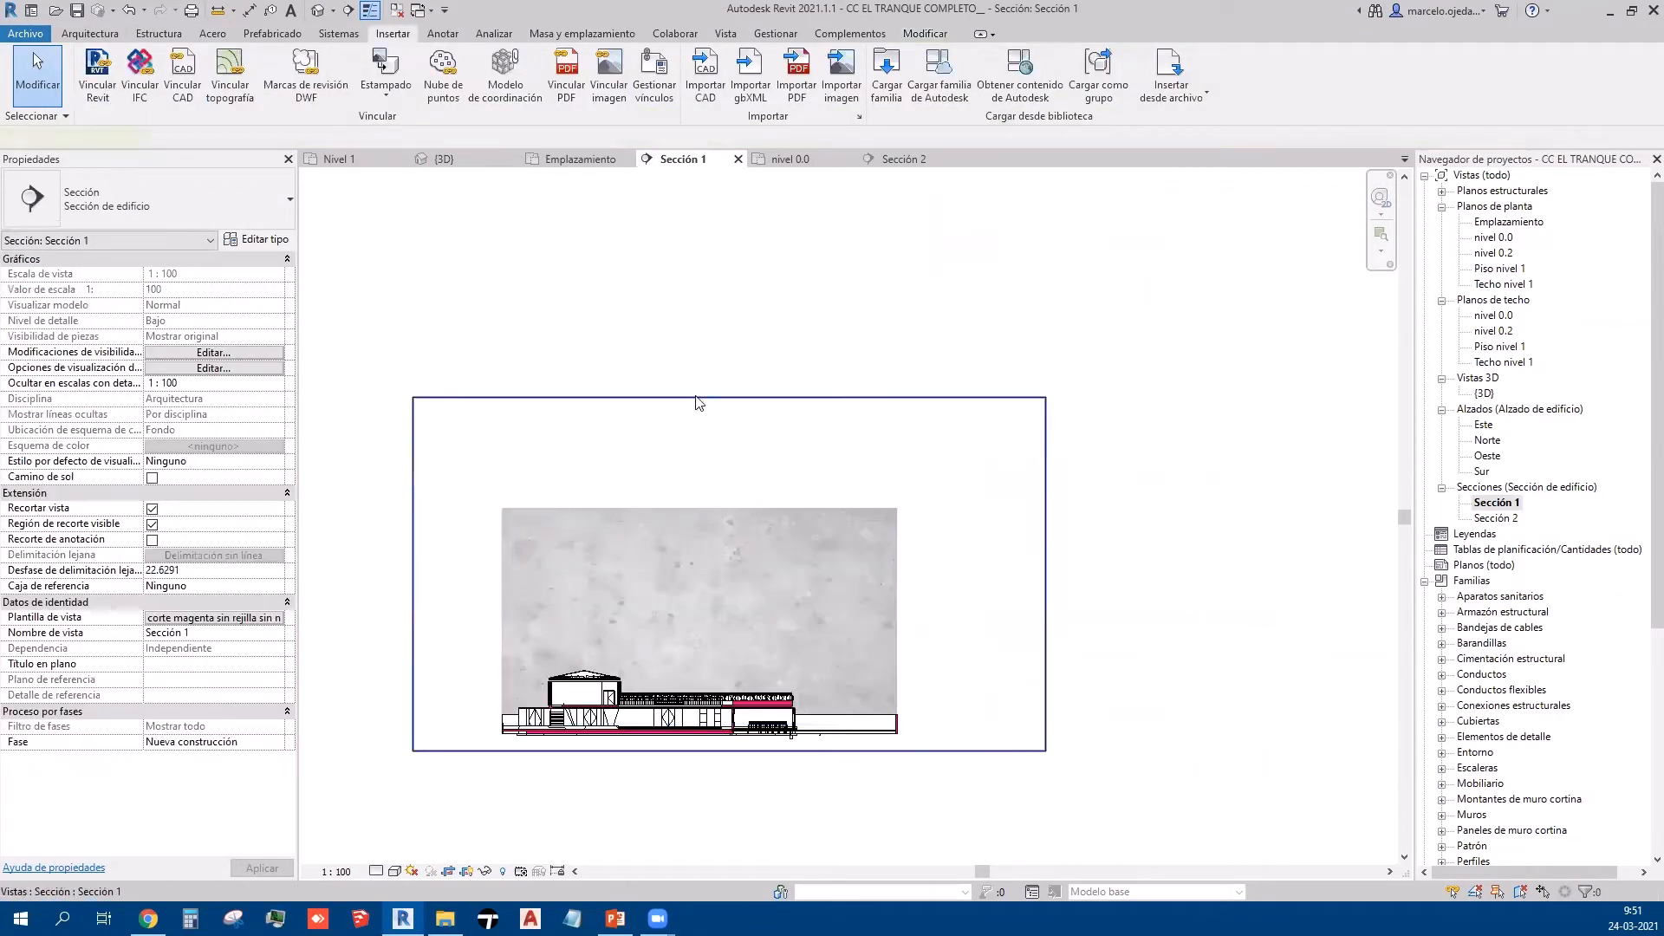
left_click(711, 398)
left_click_drag(730, 399, 728, 641)
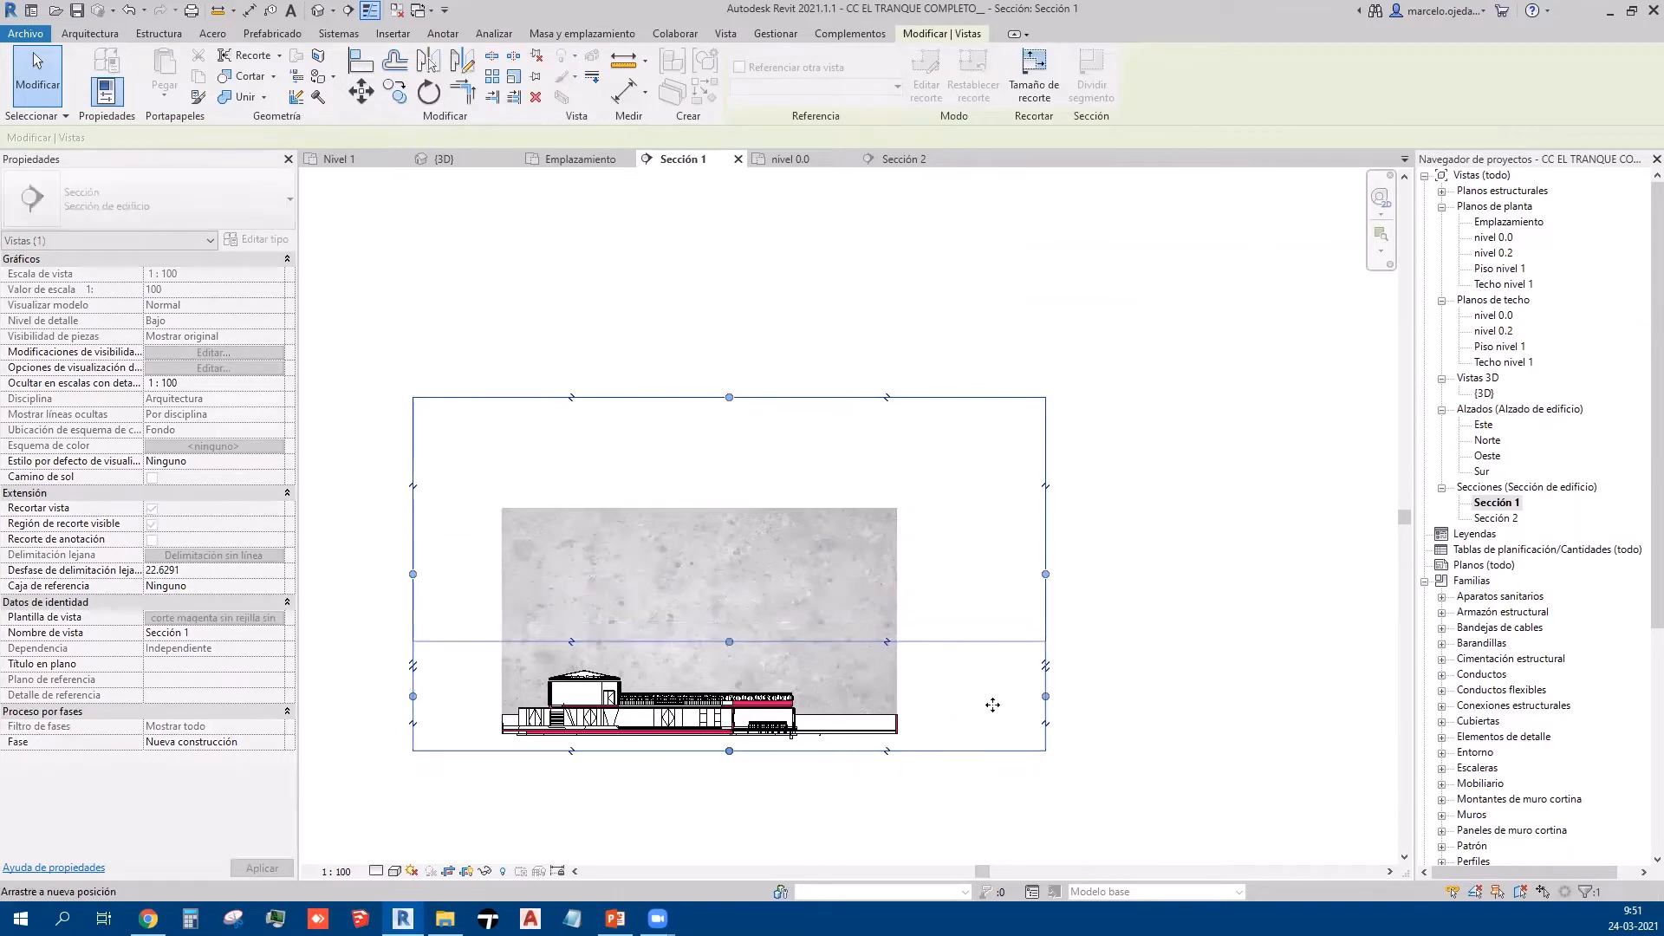
left_click_drag(1046, 697, 908, 697)
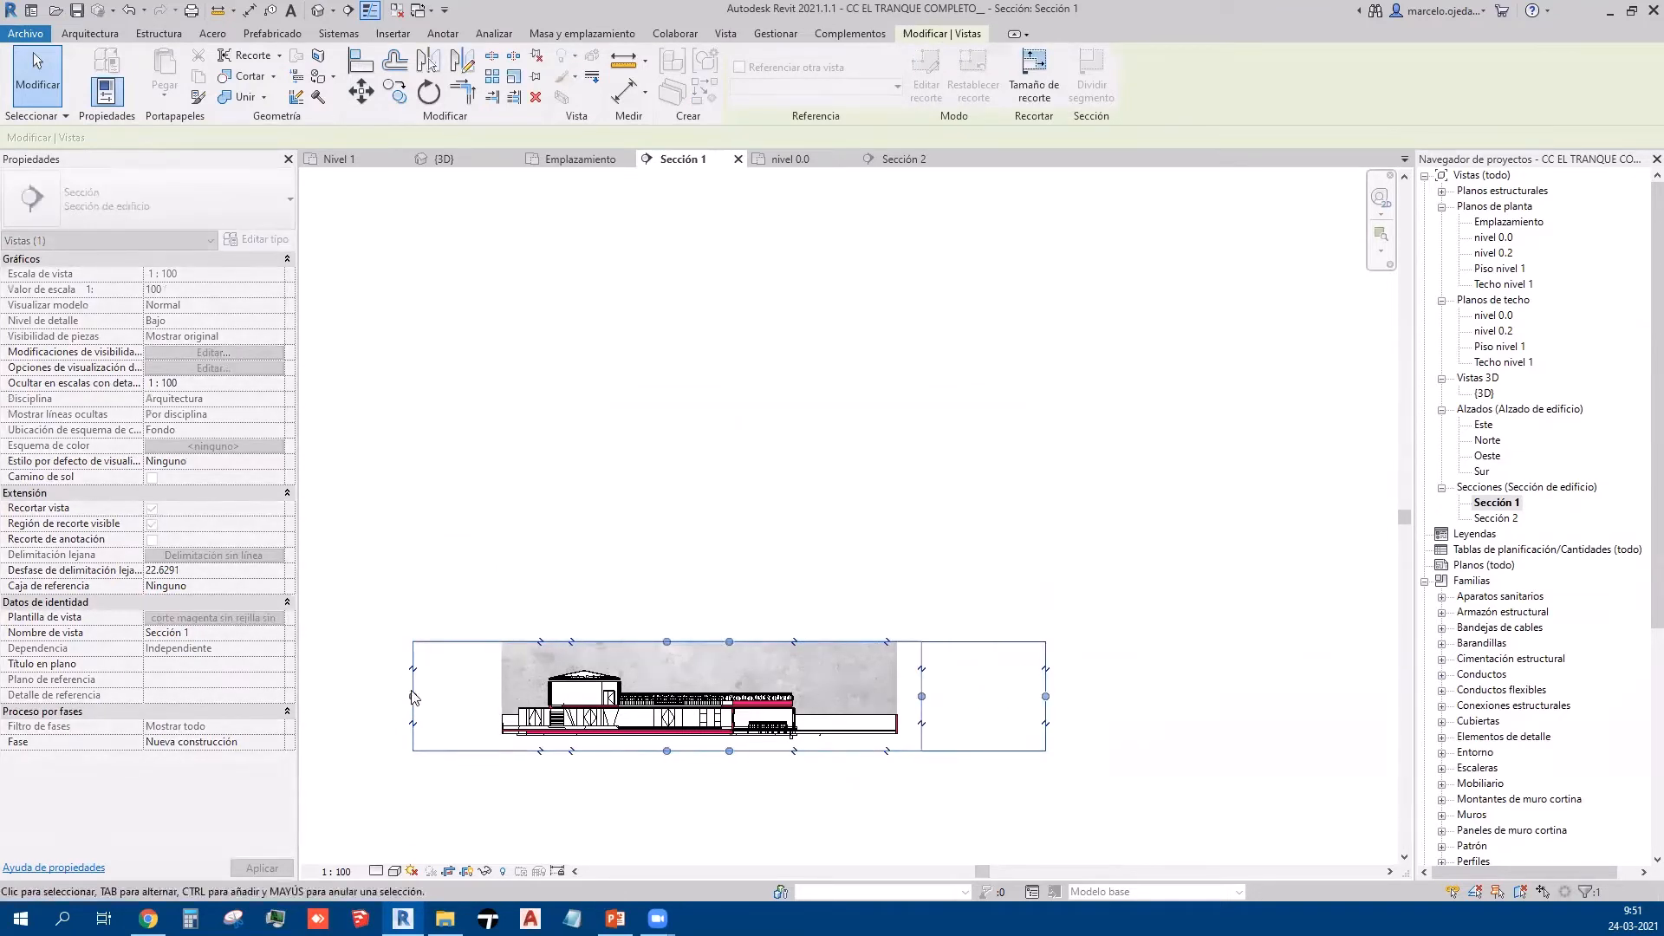
left_click_drag(413, 695, 474, 697)
left_click(627, 840)
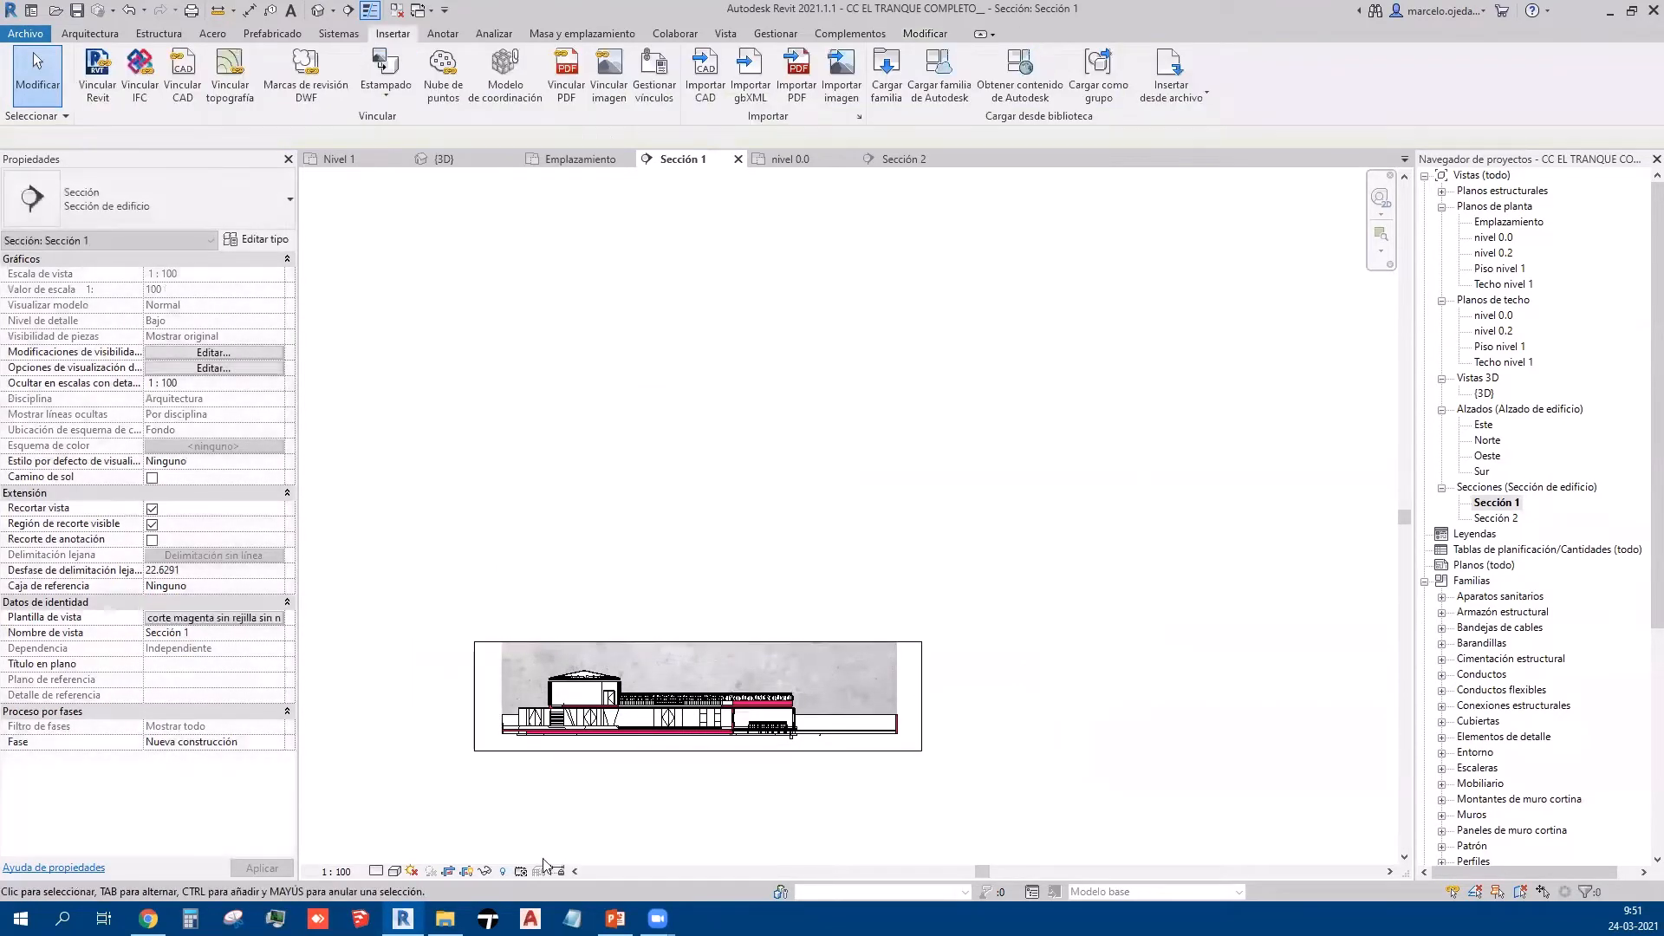
left_click(467, 871)
Step: Examine the magenta-filled building section against its concrete image background in the Sección 1 view
scroll(578, 828, "up", 5)
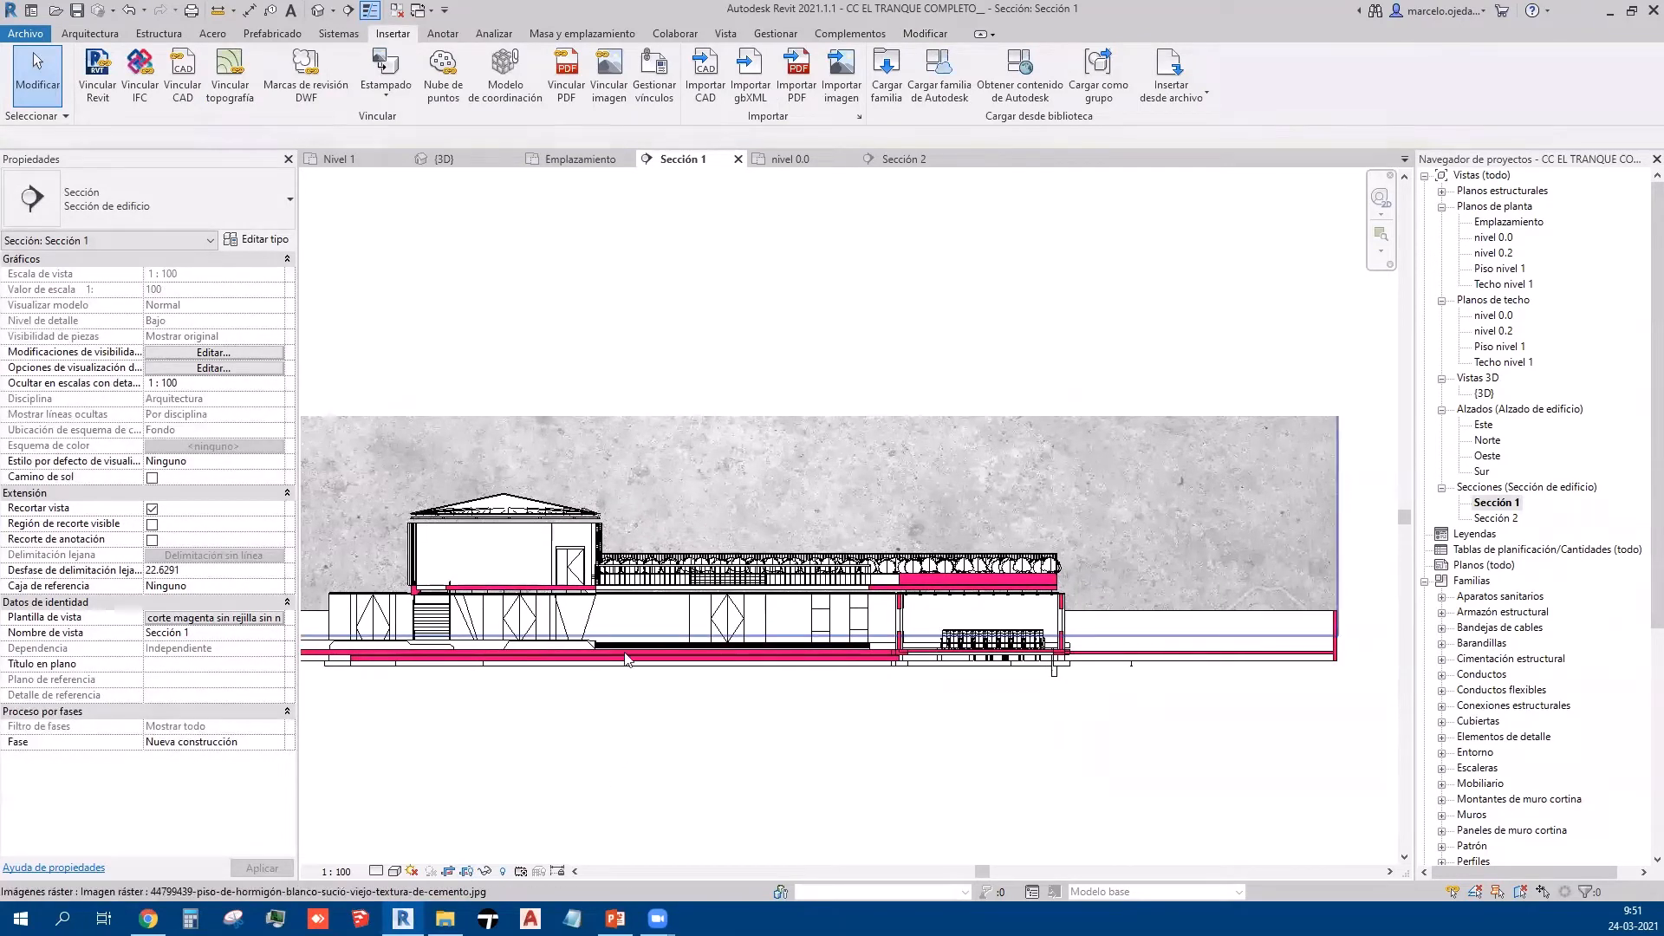
scroll(1047, 704, "down", 2)
scroll(1064, 747, "up", 1)
middle_click_drag(1062, 755, 1007, 747)
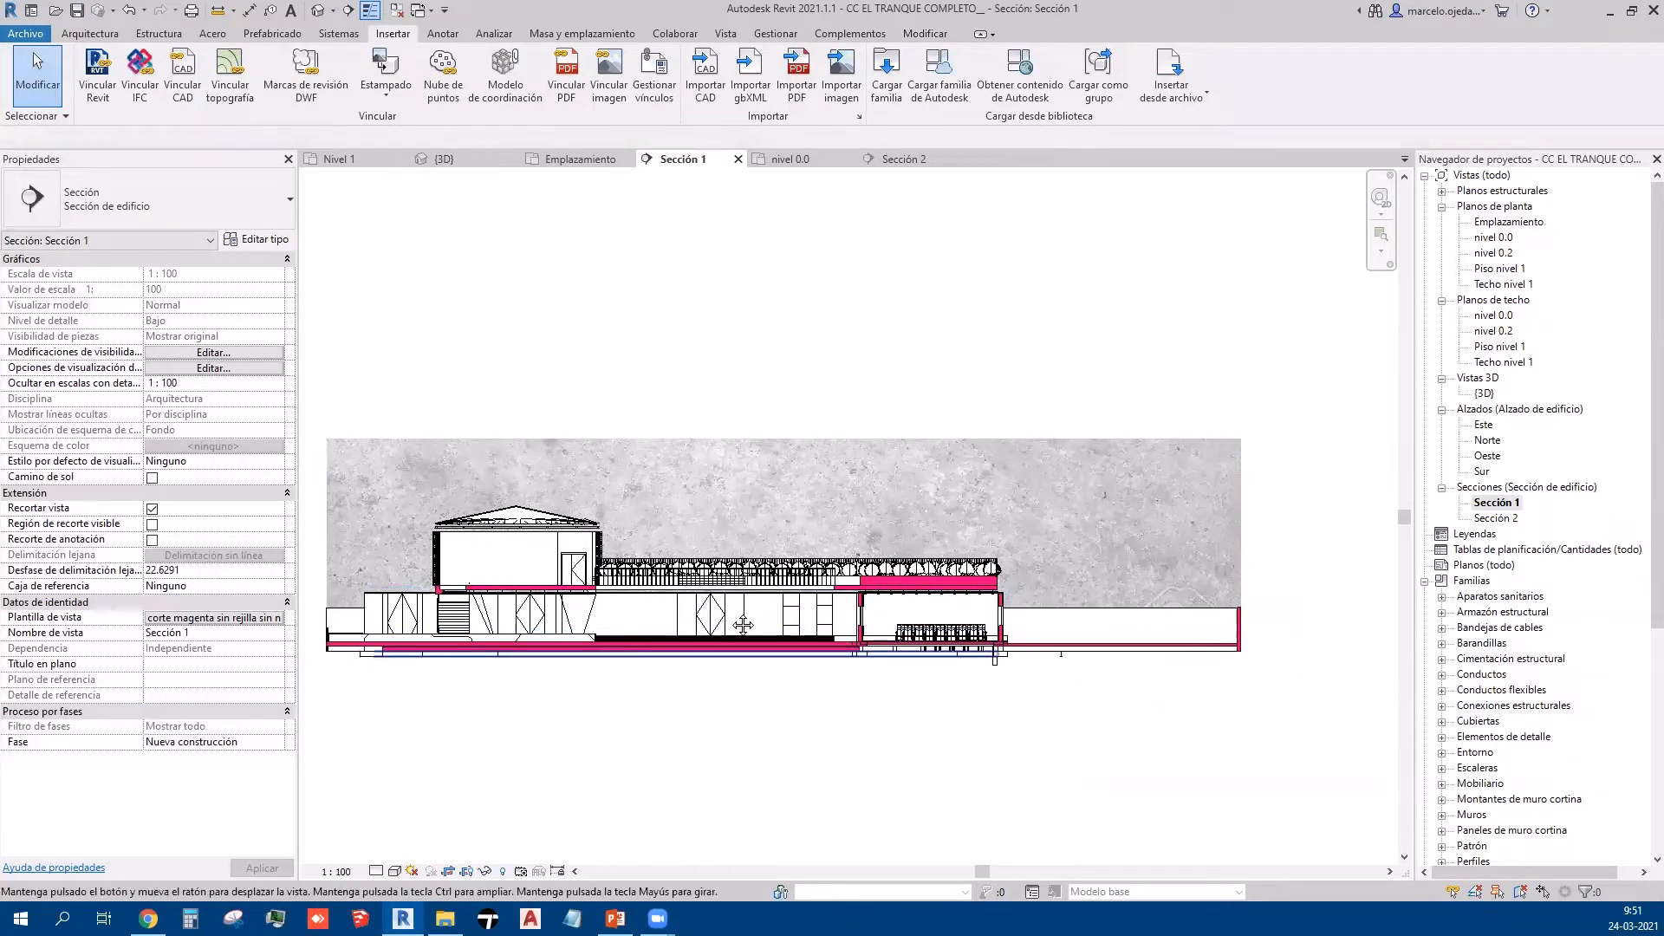
scroll(635, 572, "up", 2)
scroll(639, 580, "down", 1)
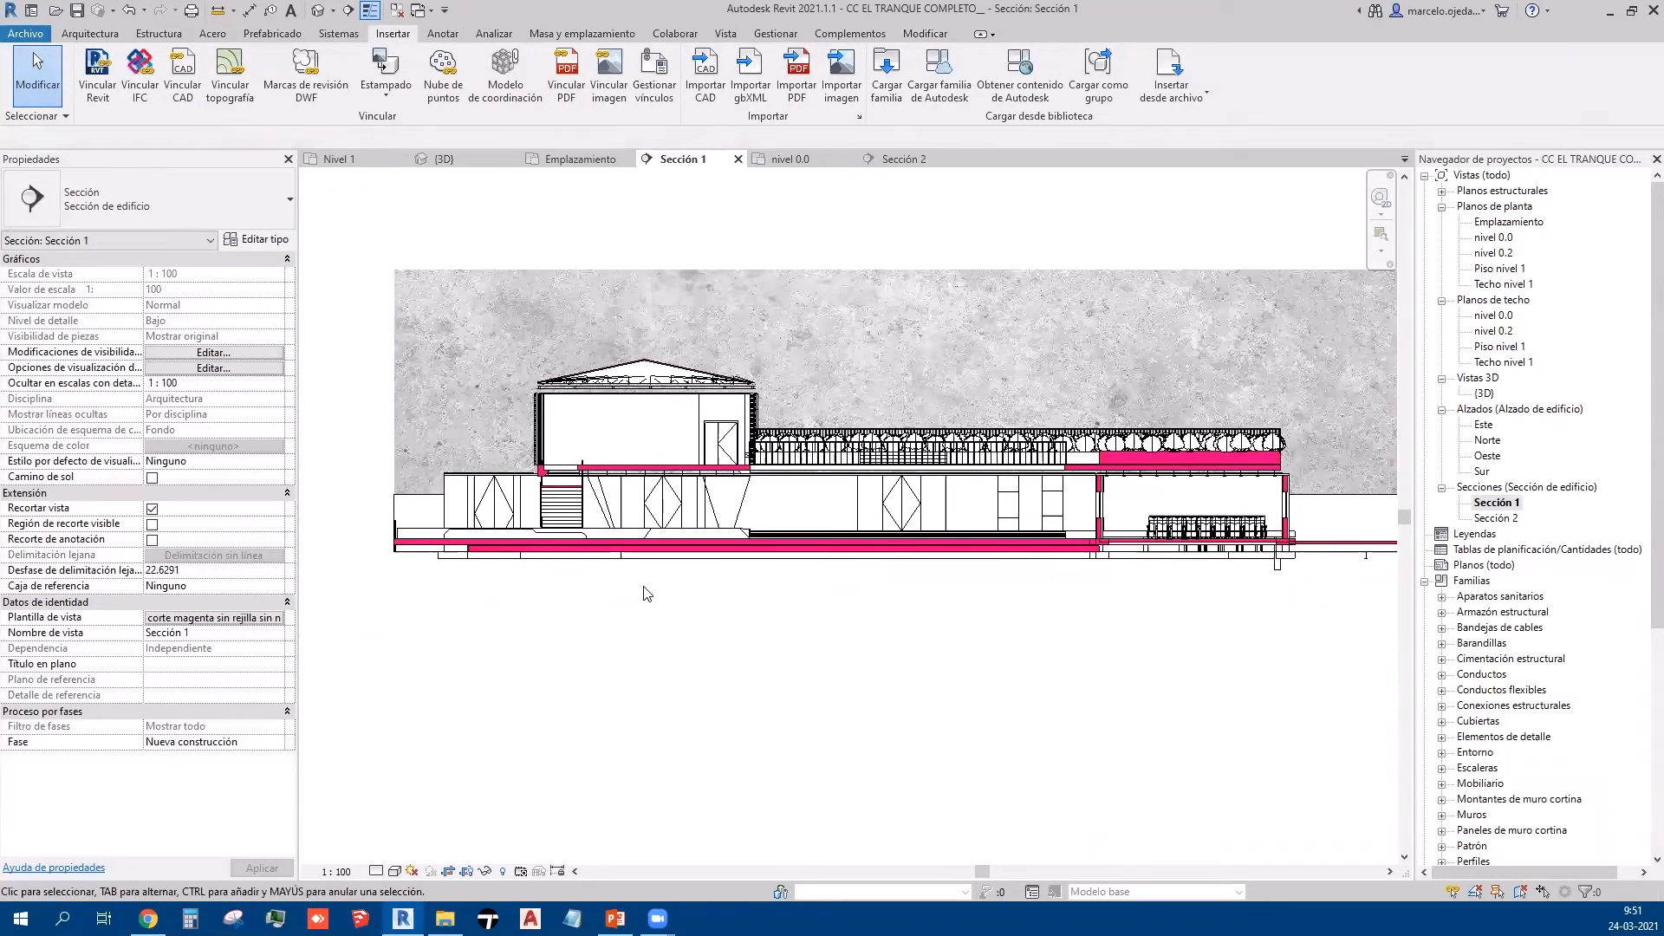
scroll(689, 637, "down", 1)
scroll(681, 628, "down", 1)
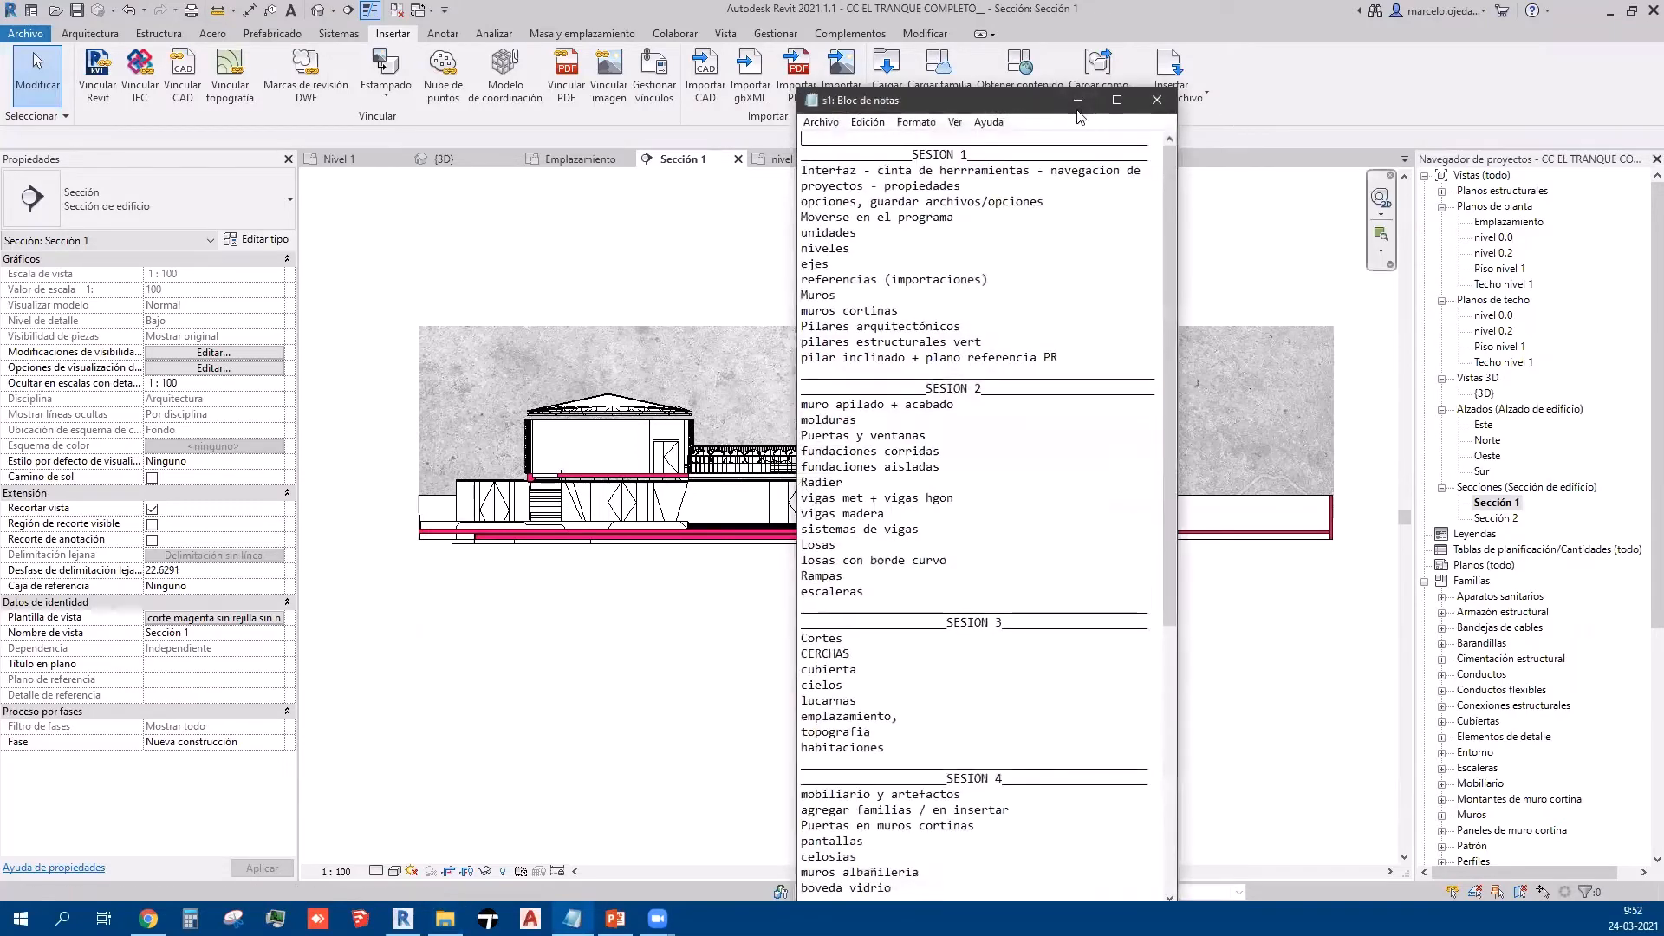
Step: Minimize the s1 session notes and check the extents of the concrete background image in the Sección 1 view
left_click(1077, 100)
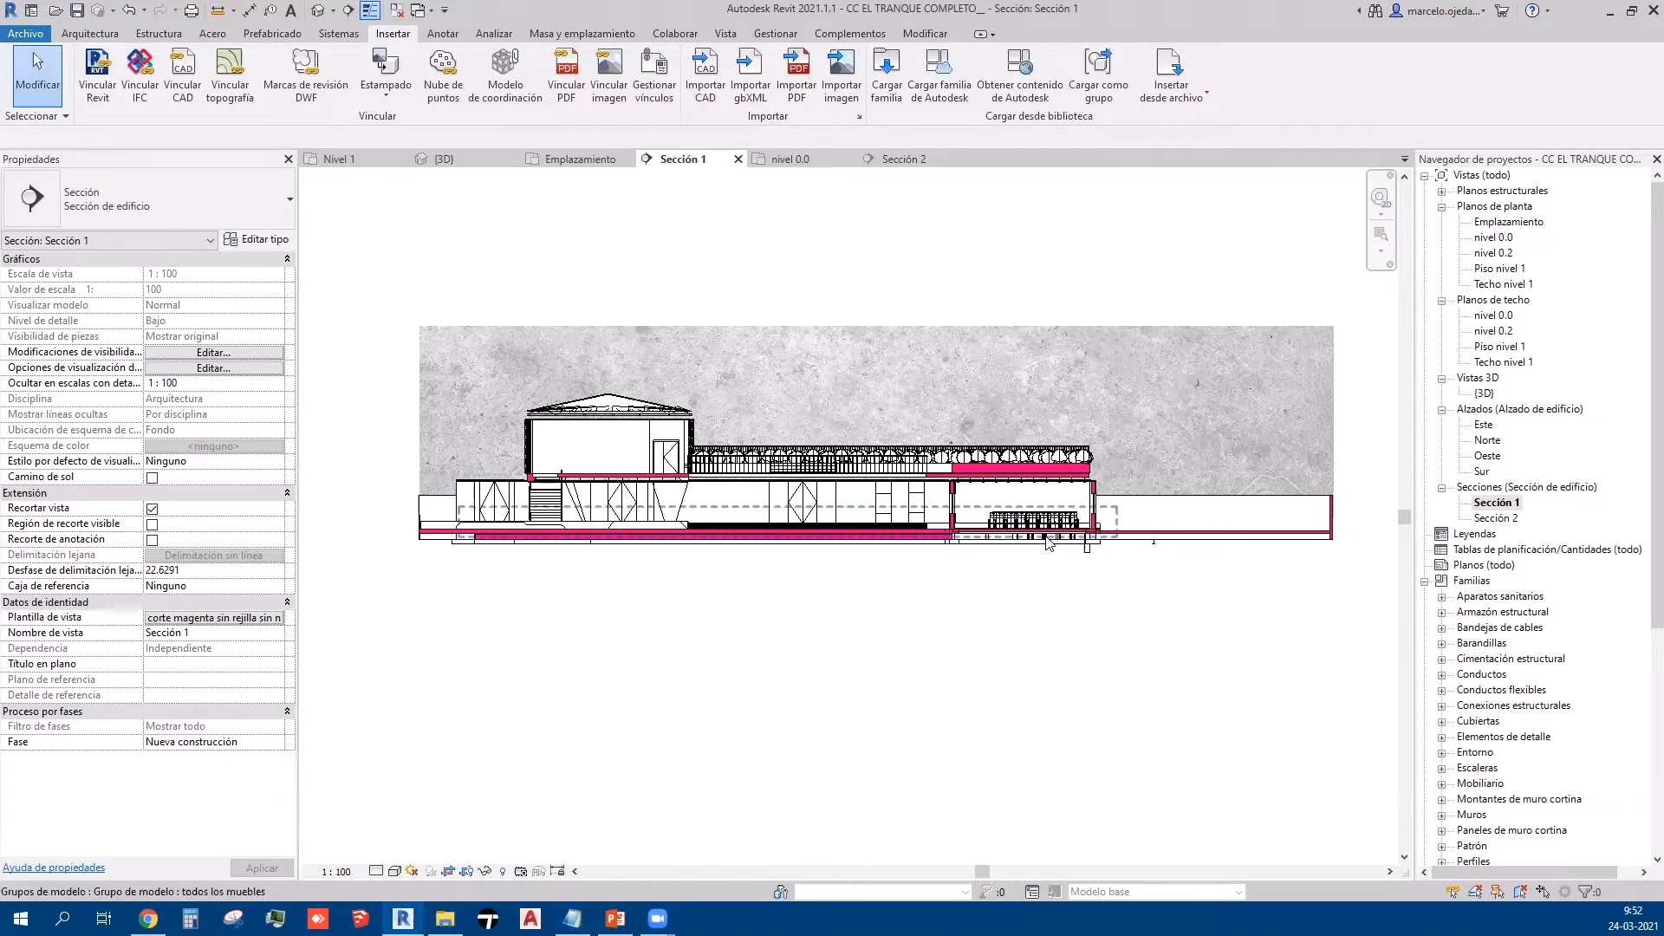
scroll(1047, 542, "down", 1)
middle_click_drag(1036, 571, 944, 531)
scroll(944, 531, "up", 2)
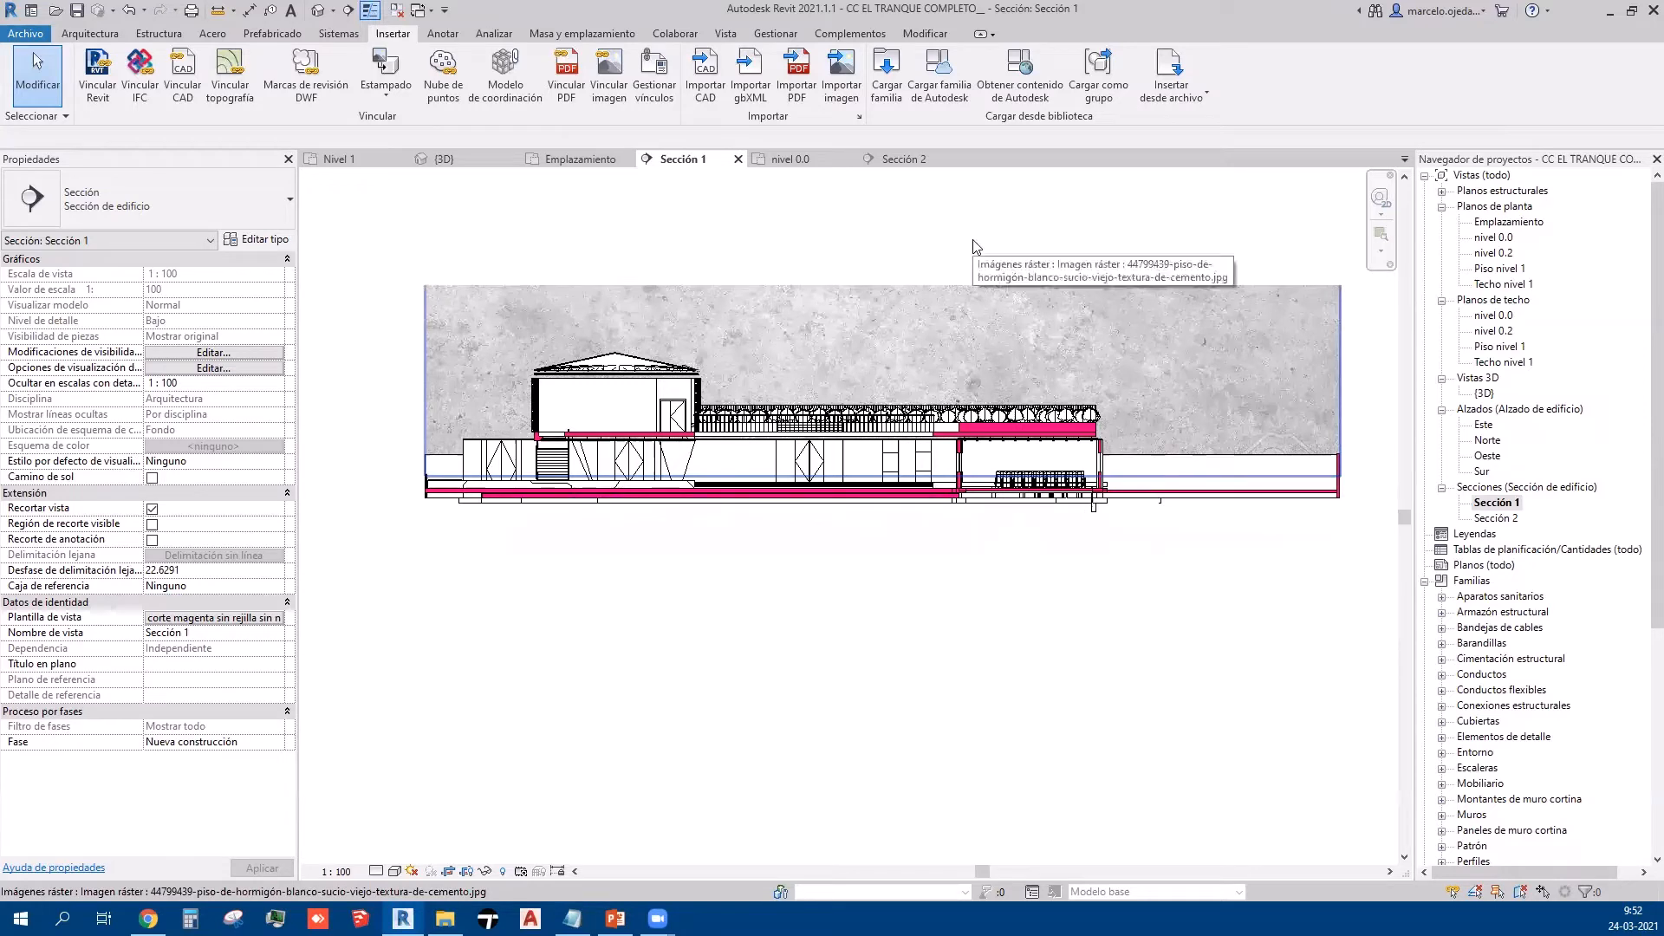
middle_click_drag(972, 245, 924, 353)
left_click(897, 315)
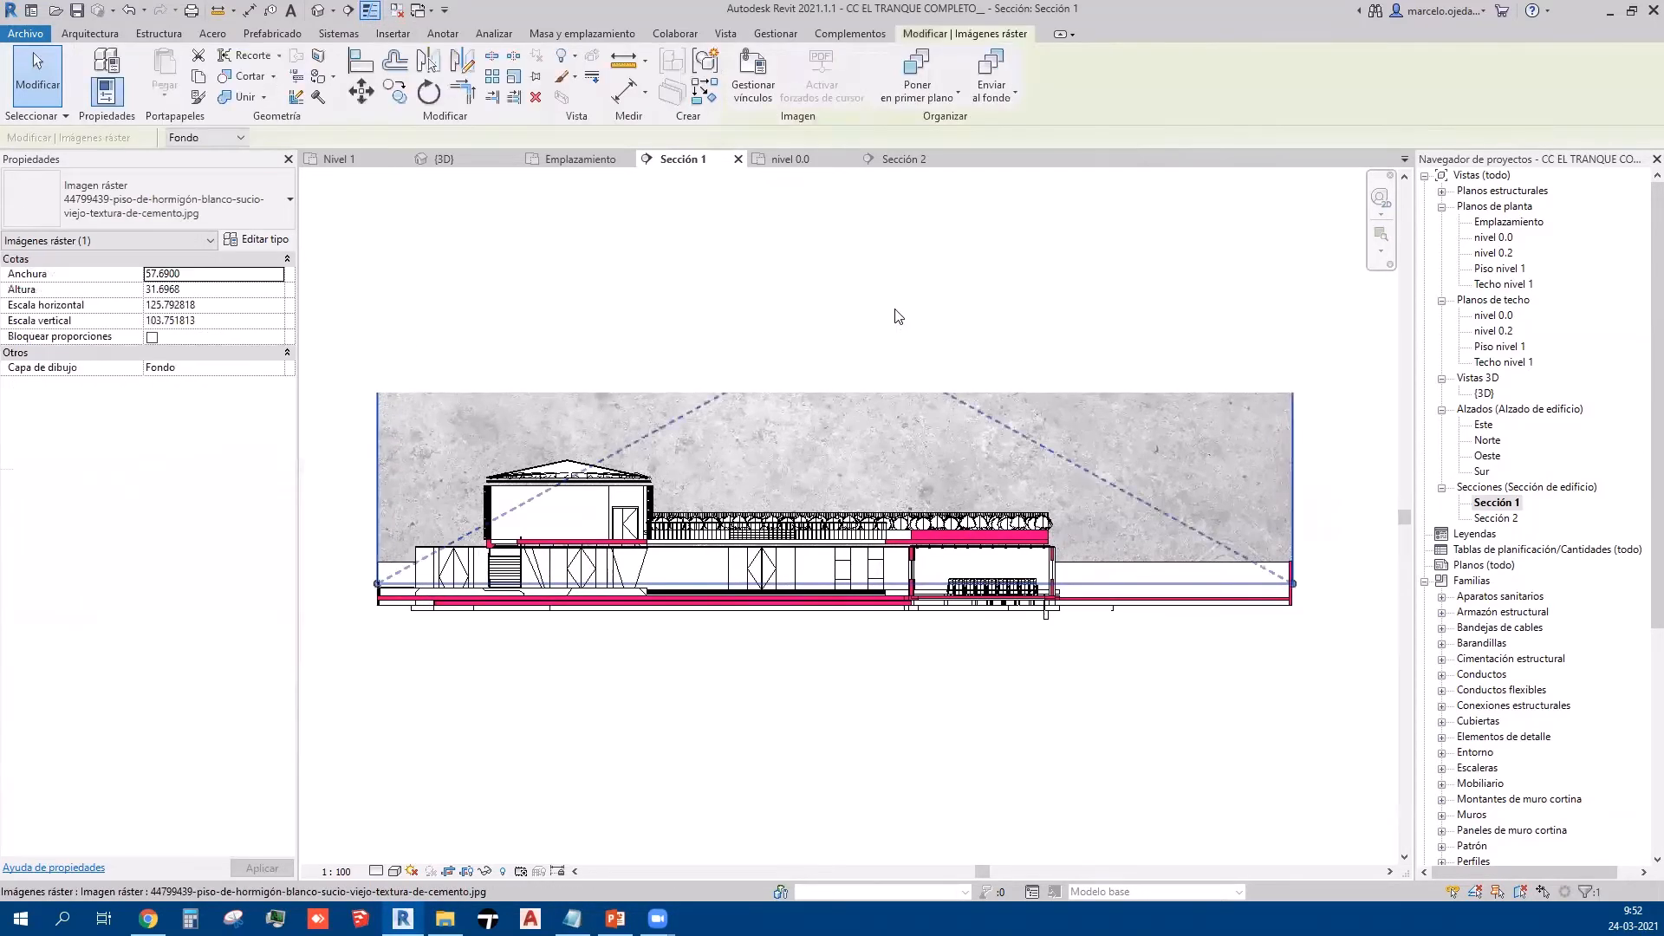
left_click(1348, 446)
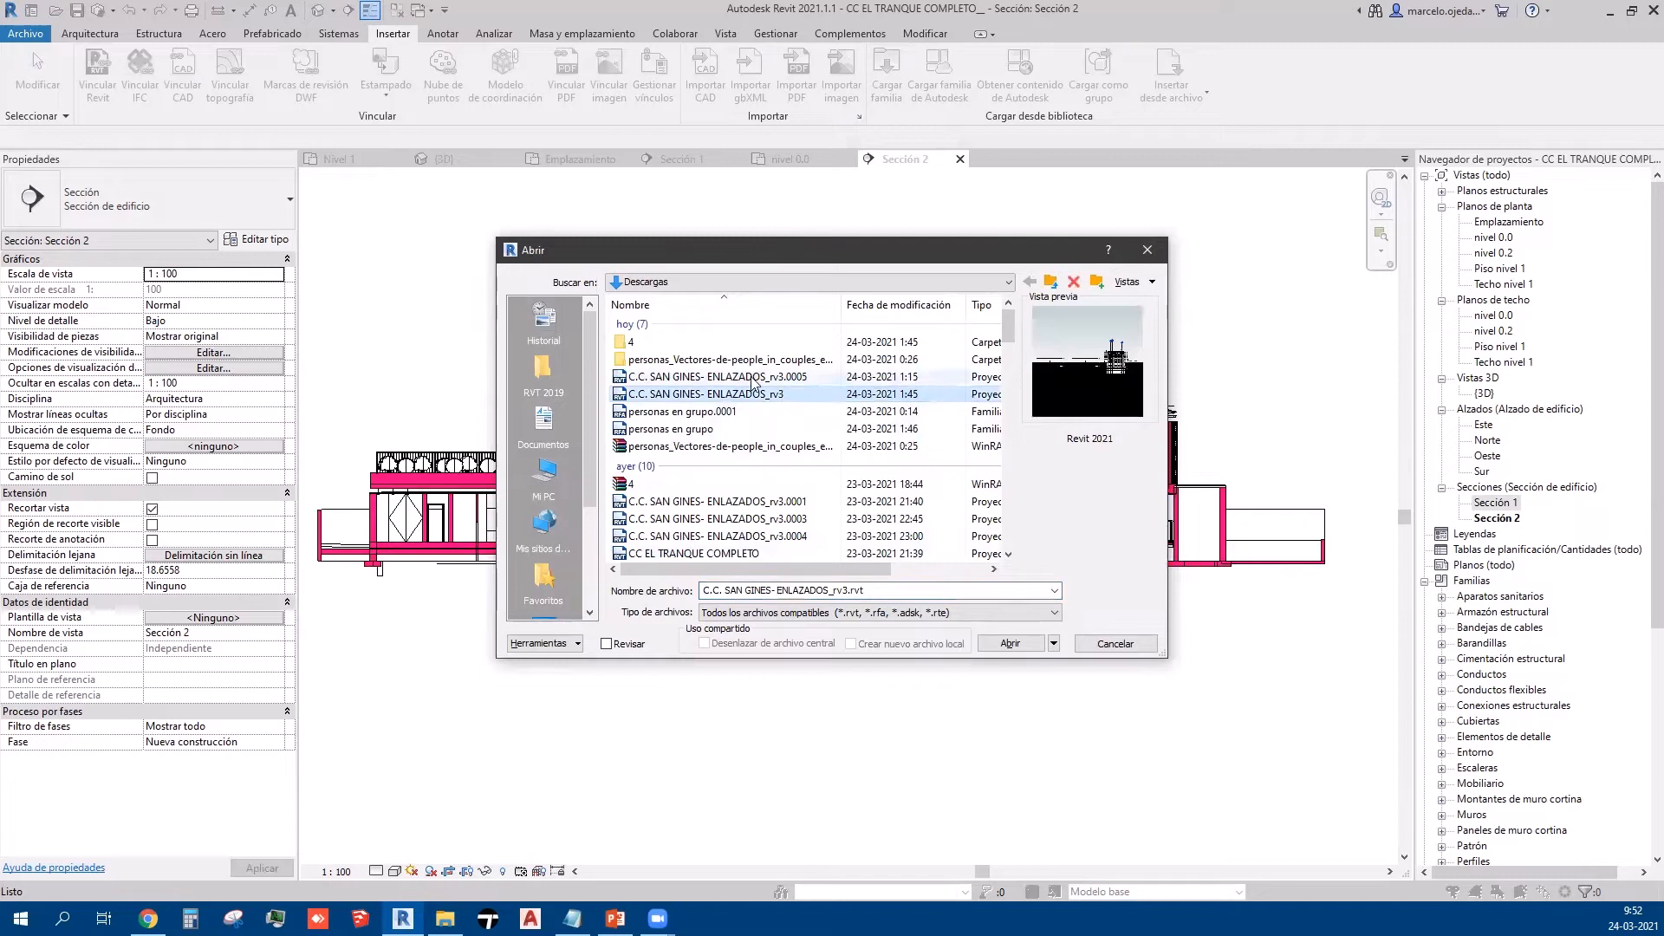
Step: Preview the Revit files in the Descargas folder and open the G.4 - C.C EL TRANQUE project
left_click(749, 377)
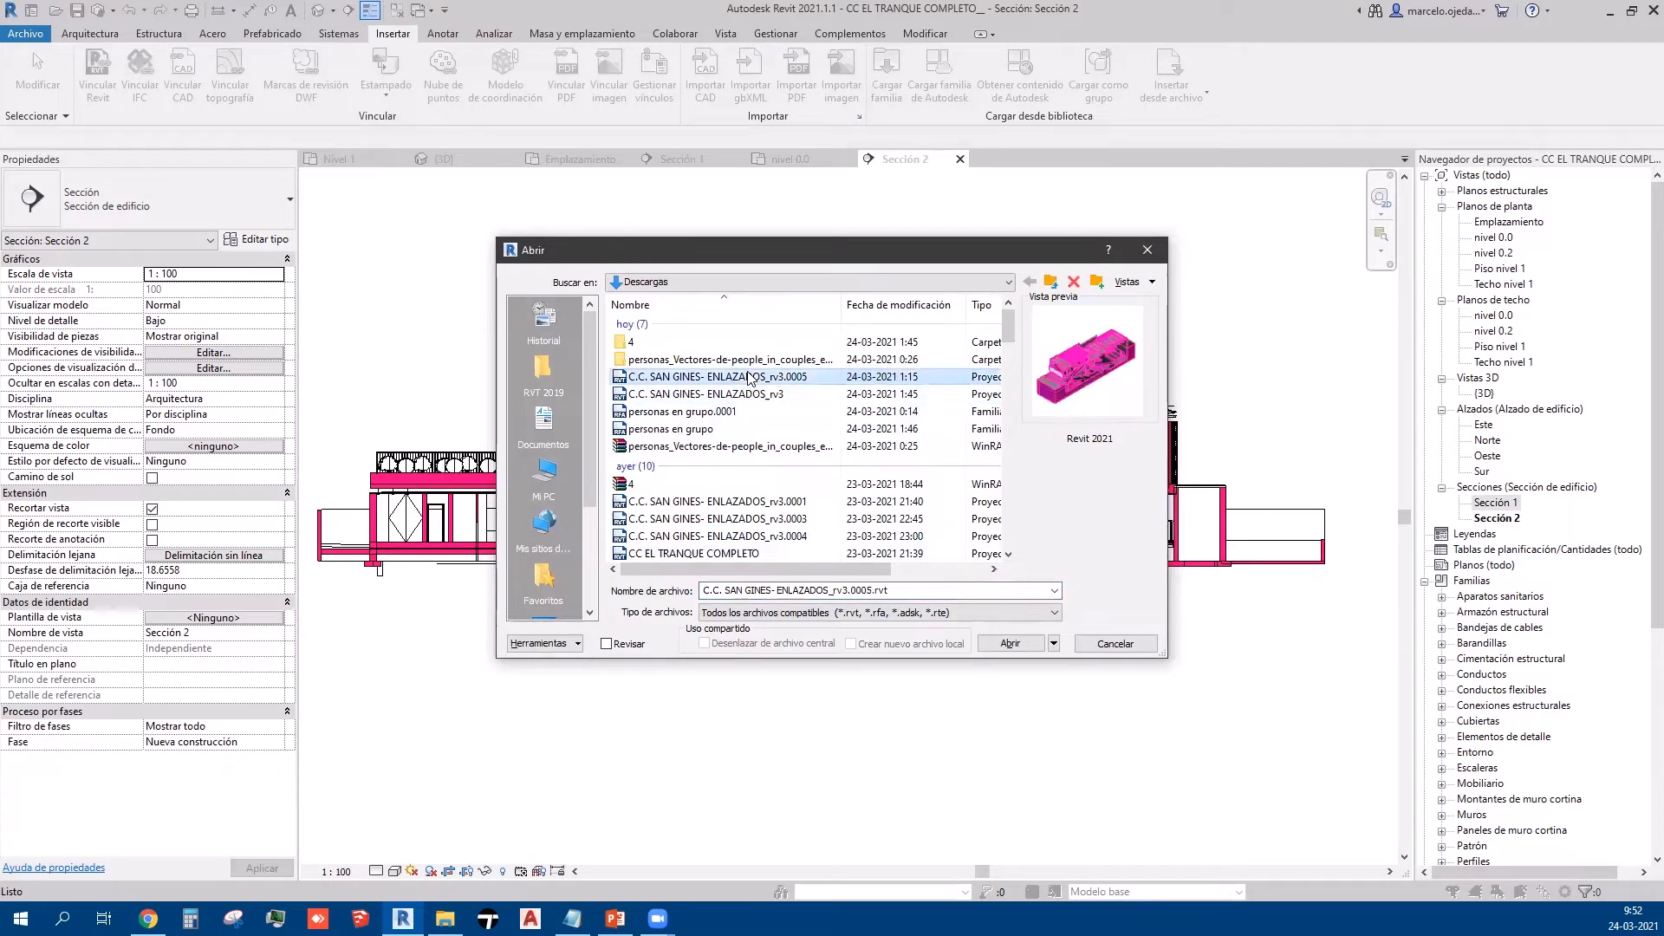
left_click(735, 412)
scroll(736, 472, "down", 1)
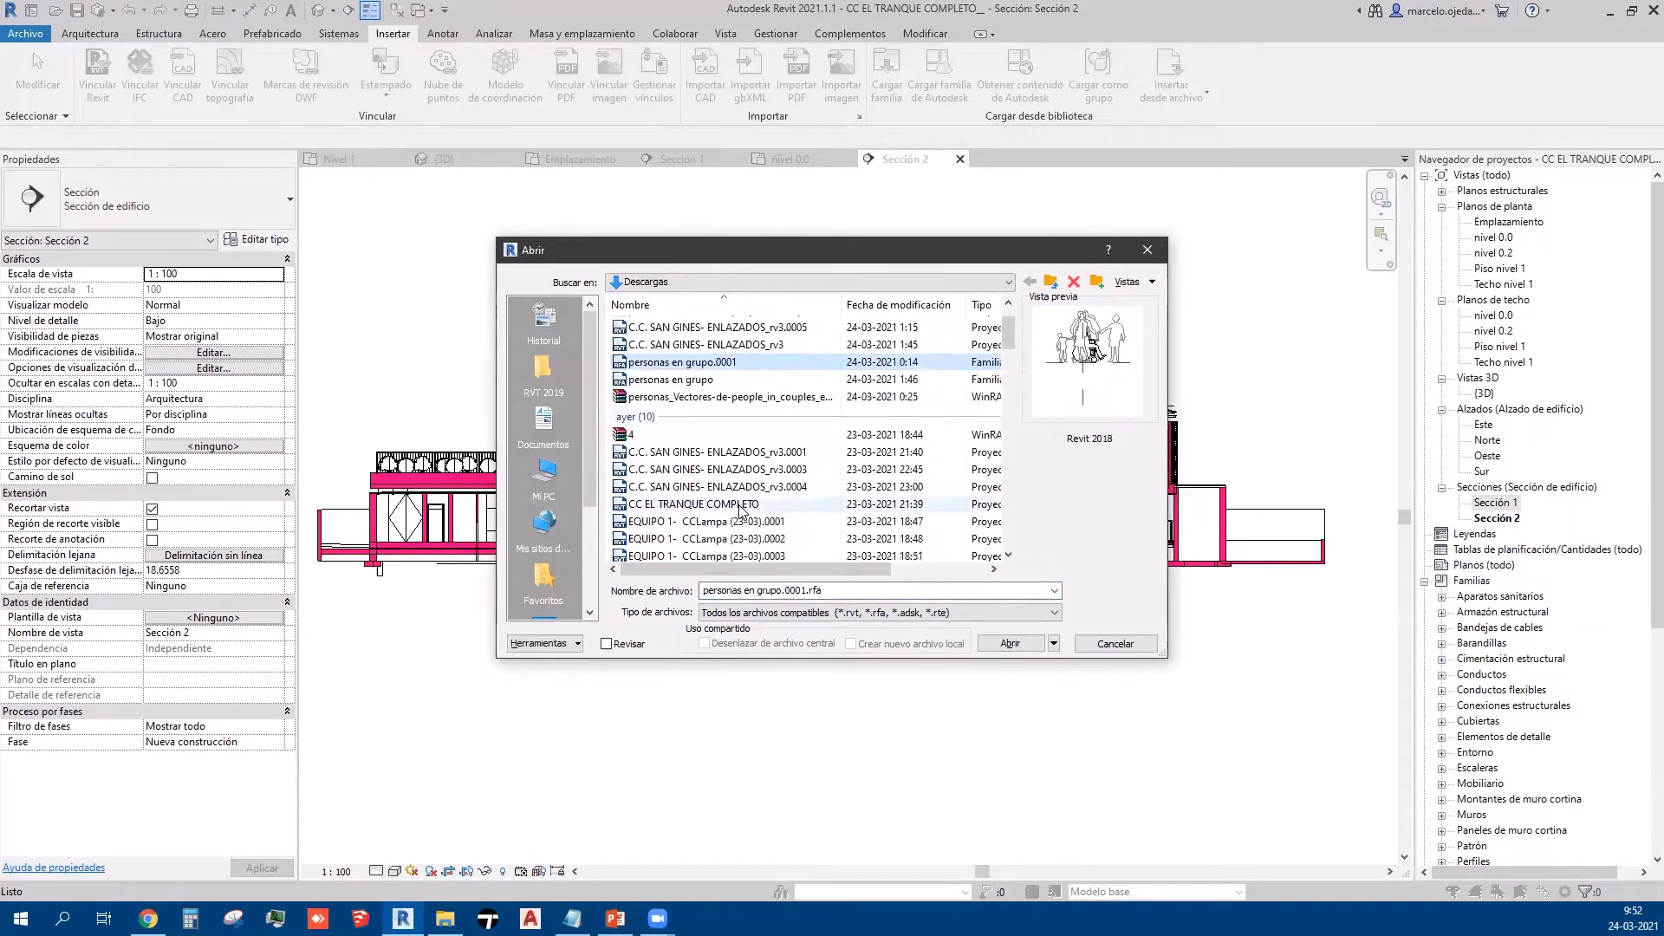
left_click(752, 504)
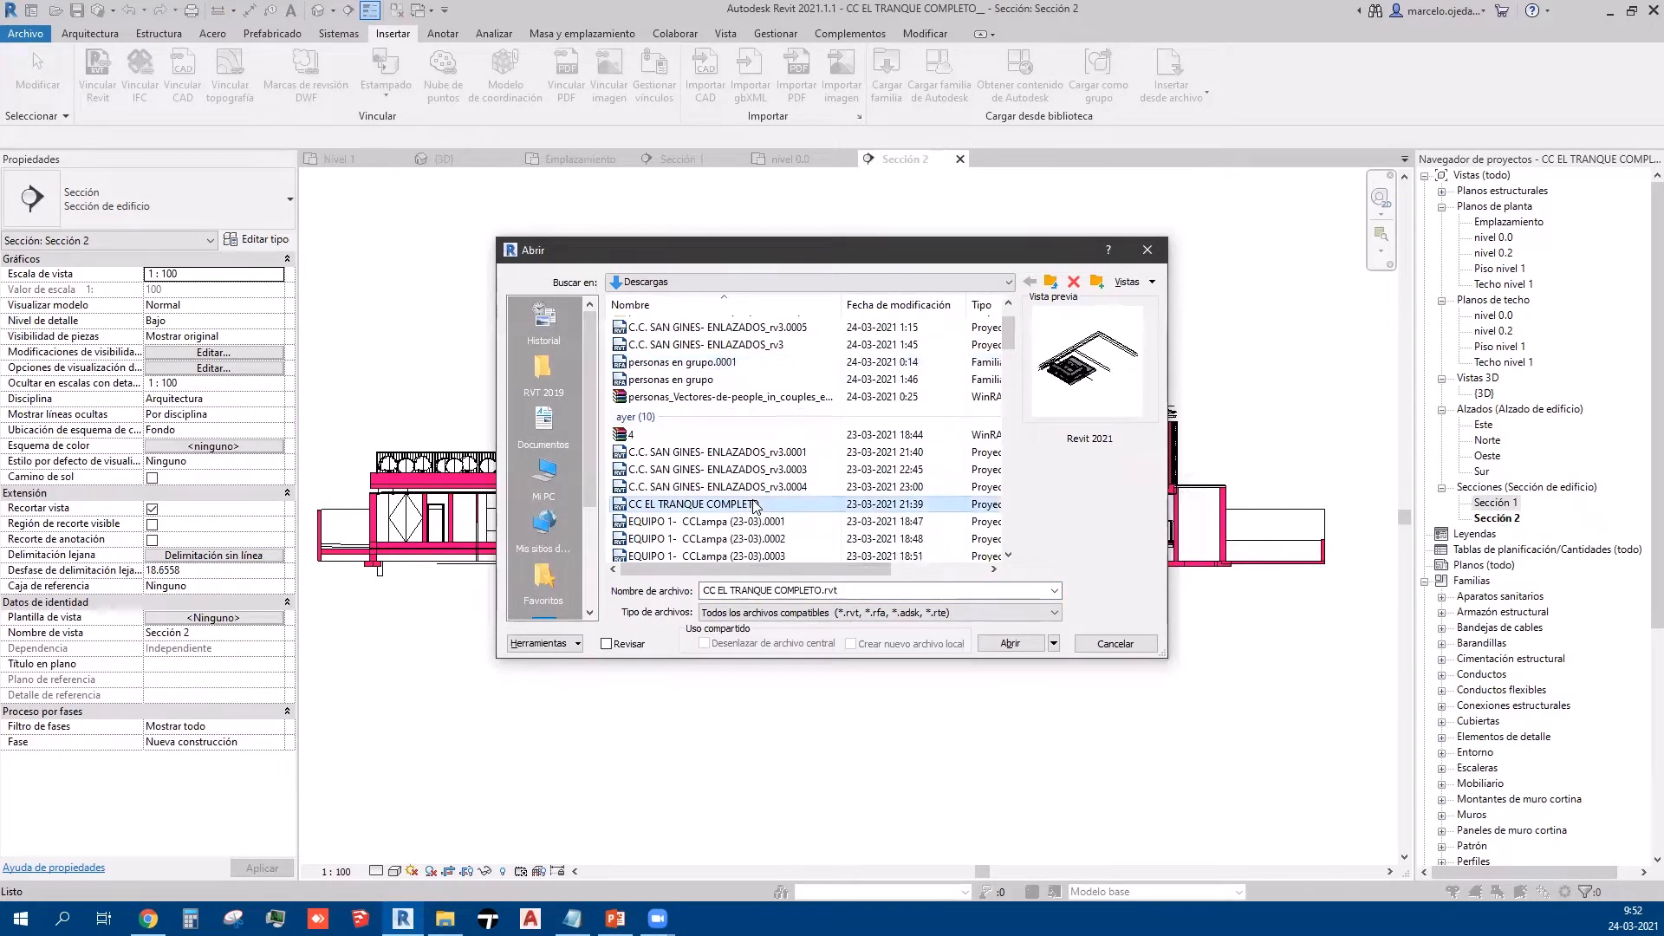
left_click(747, 486)
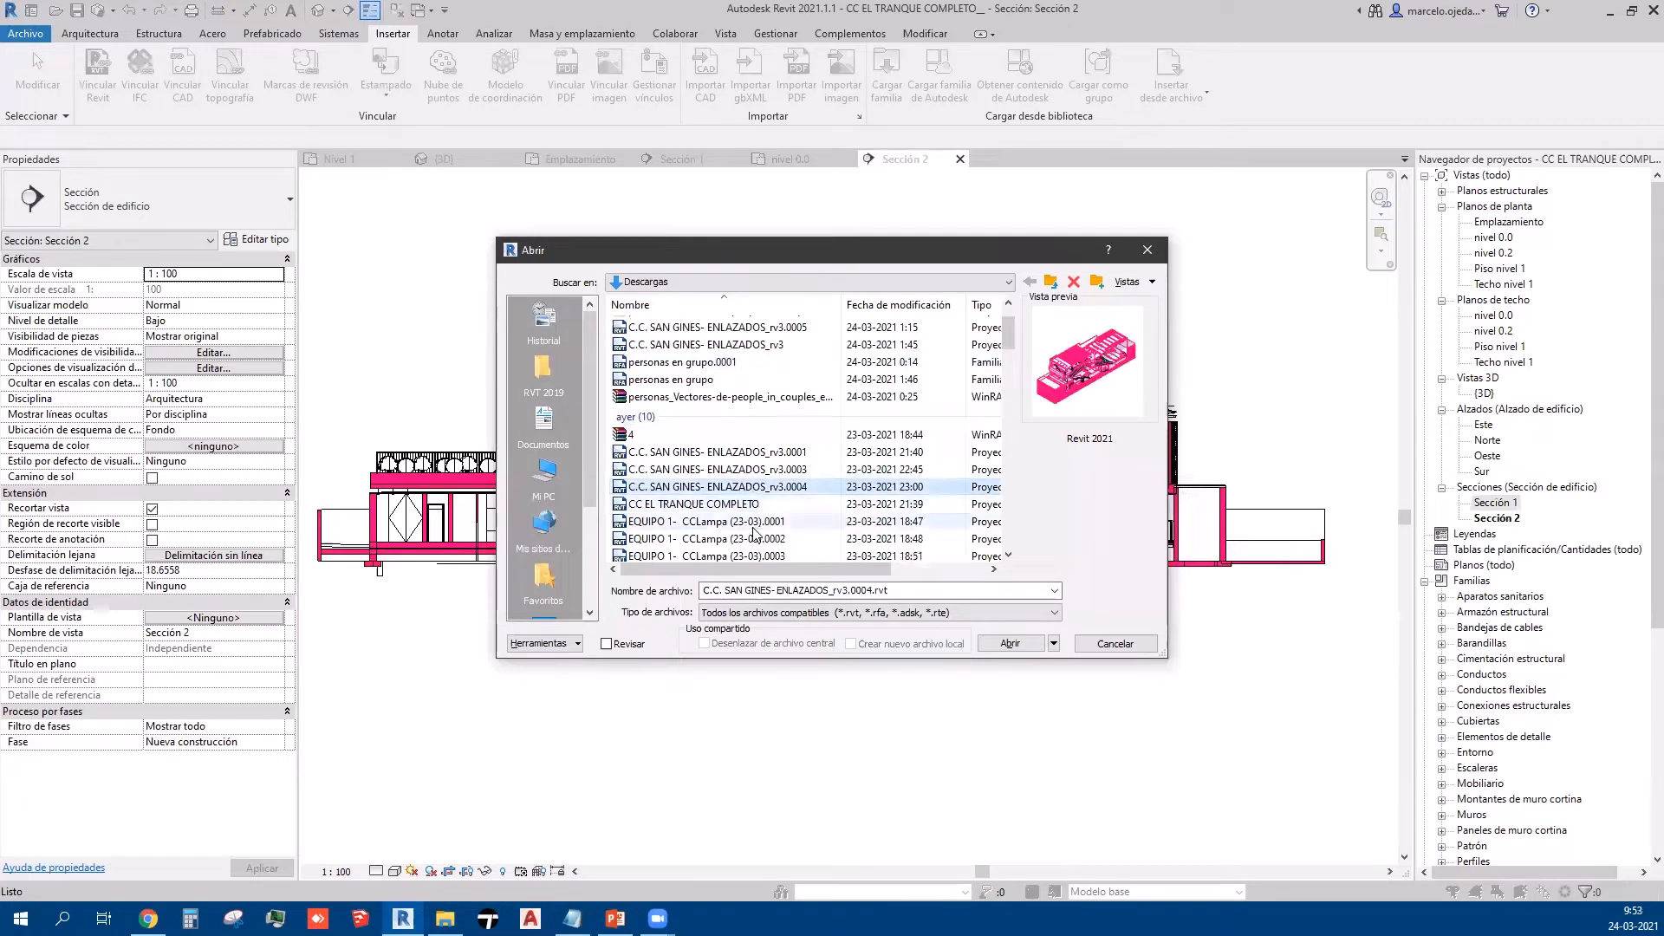
left_click(753, 524)
scroll(754, 537, "down", 3)
left_click(734, 443)
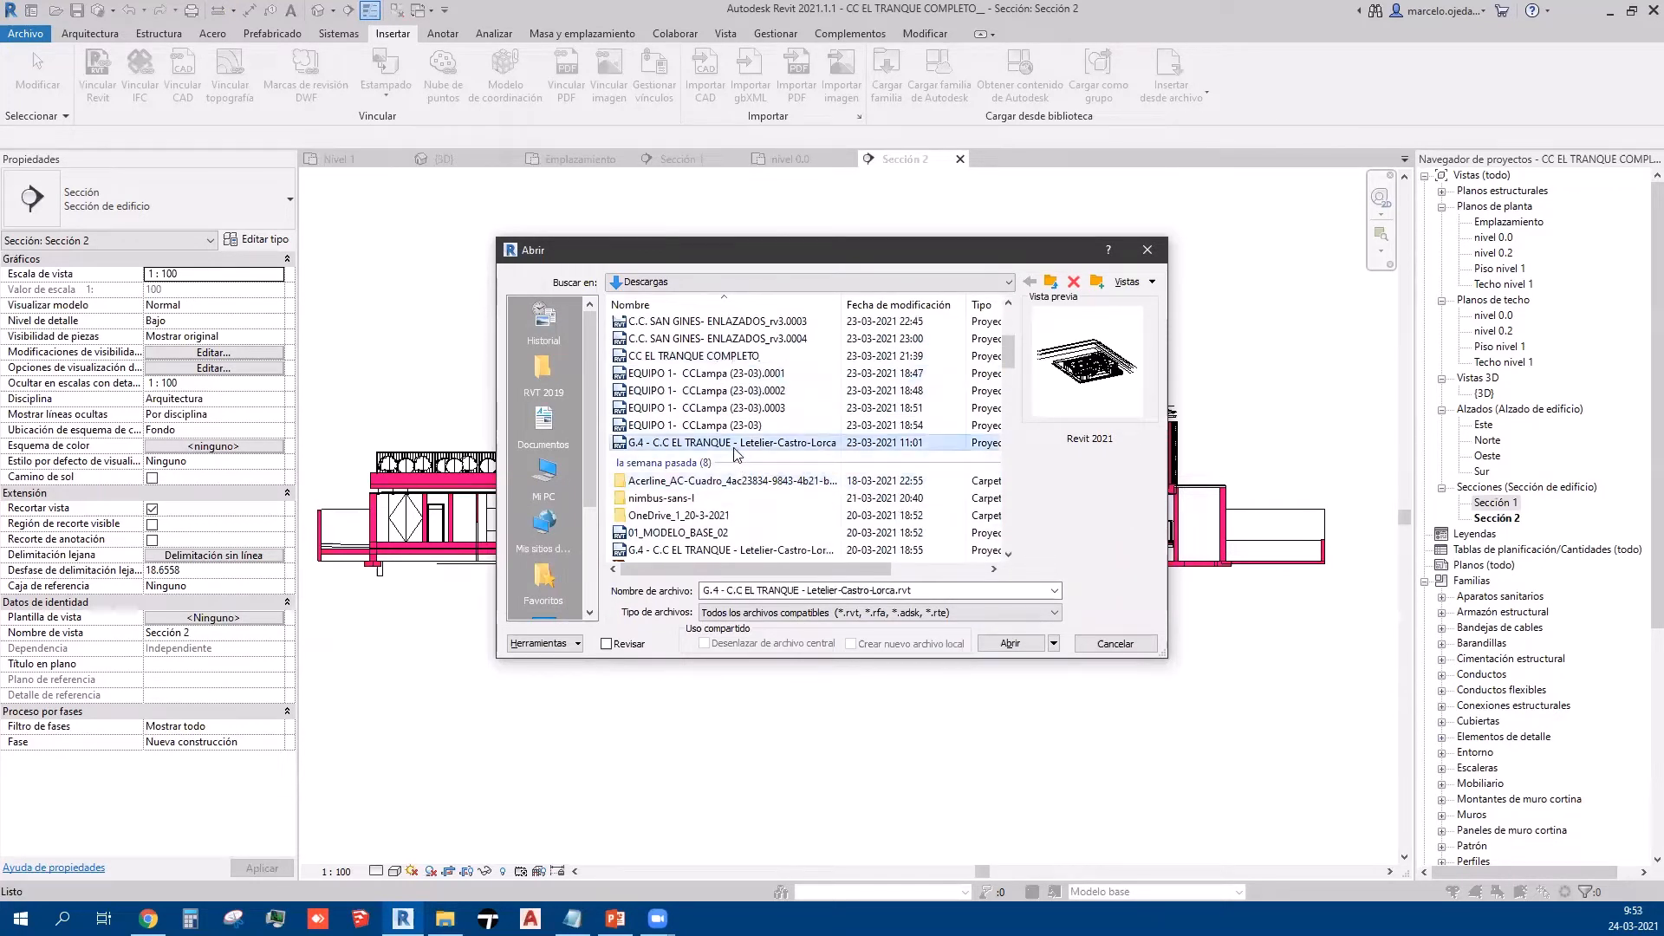
left_click(693, 425)
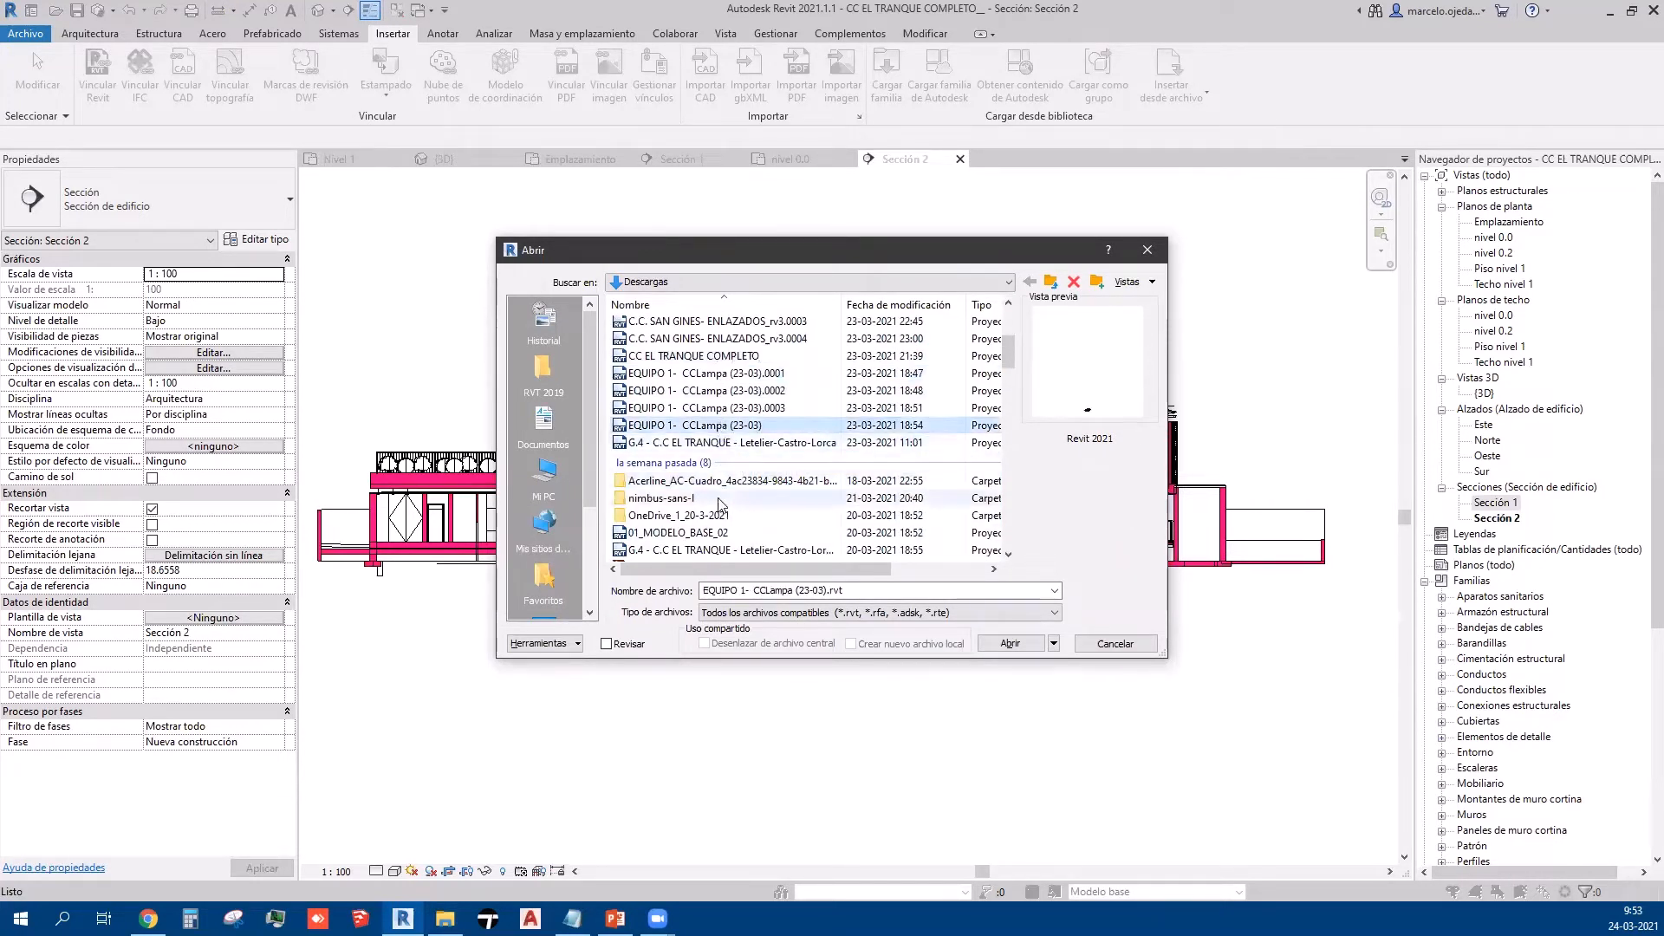
double_click(691, 407)
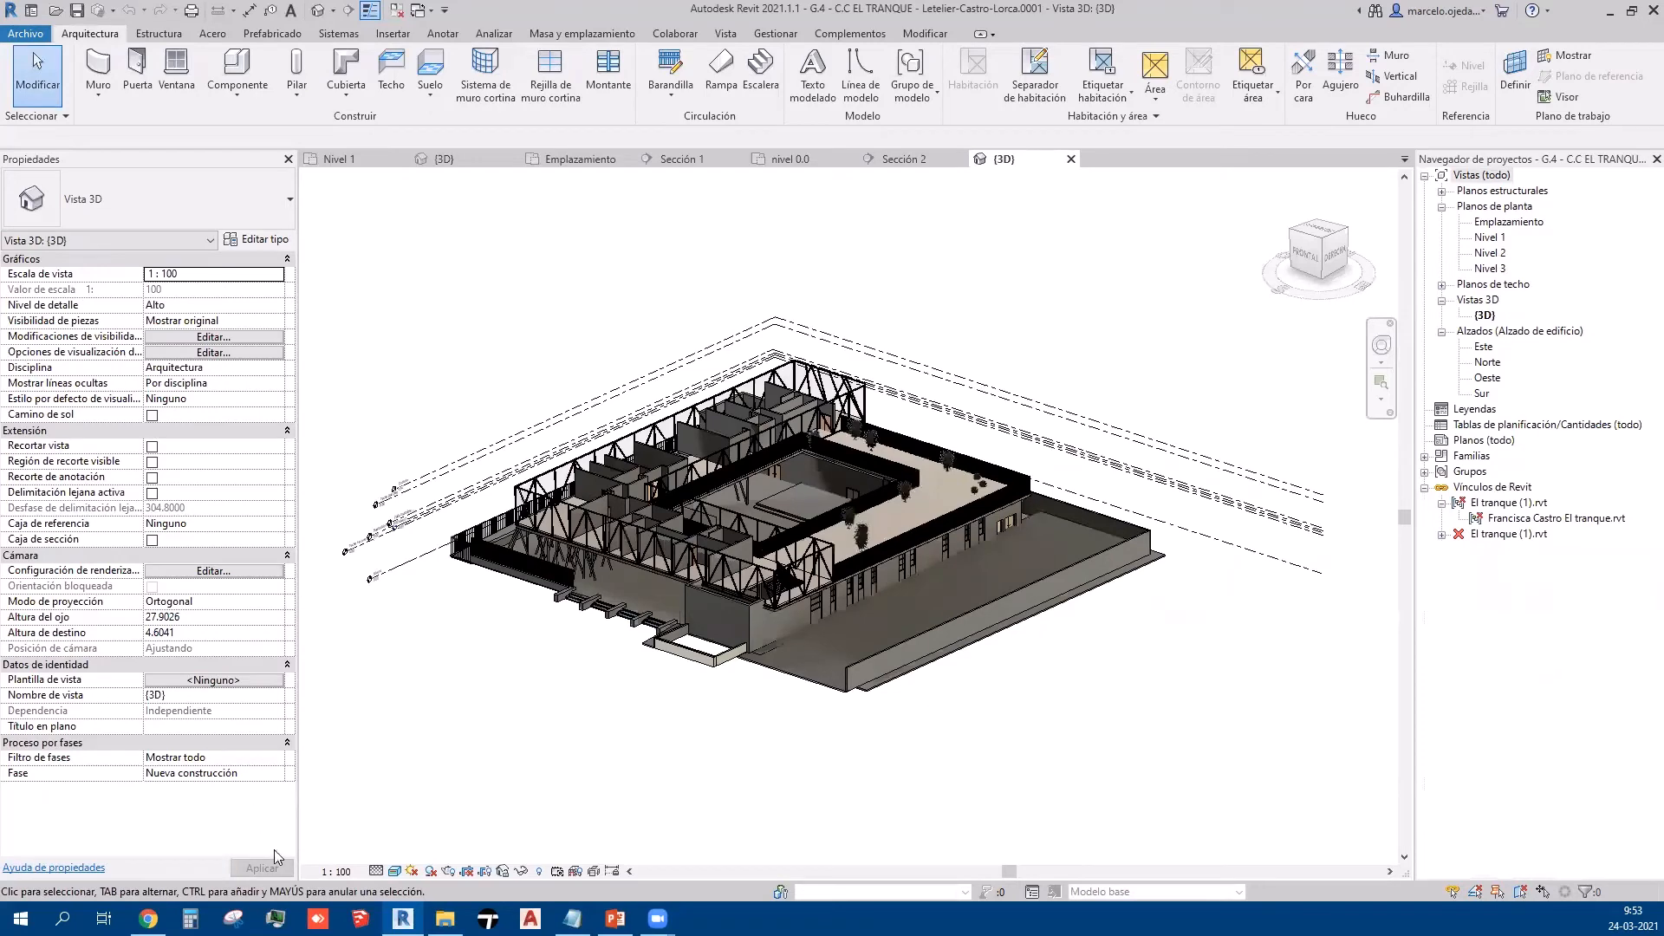
Step: Enable the section box in the G.4 project's 3D view and cut into the building's long front side
left_click(153, 540)
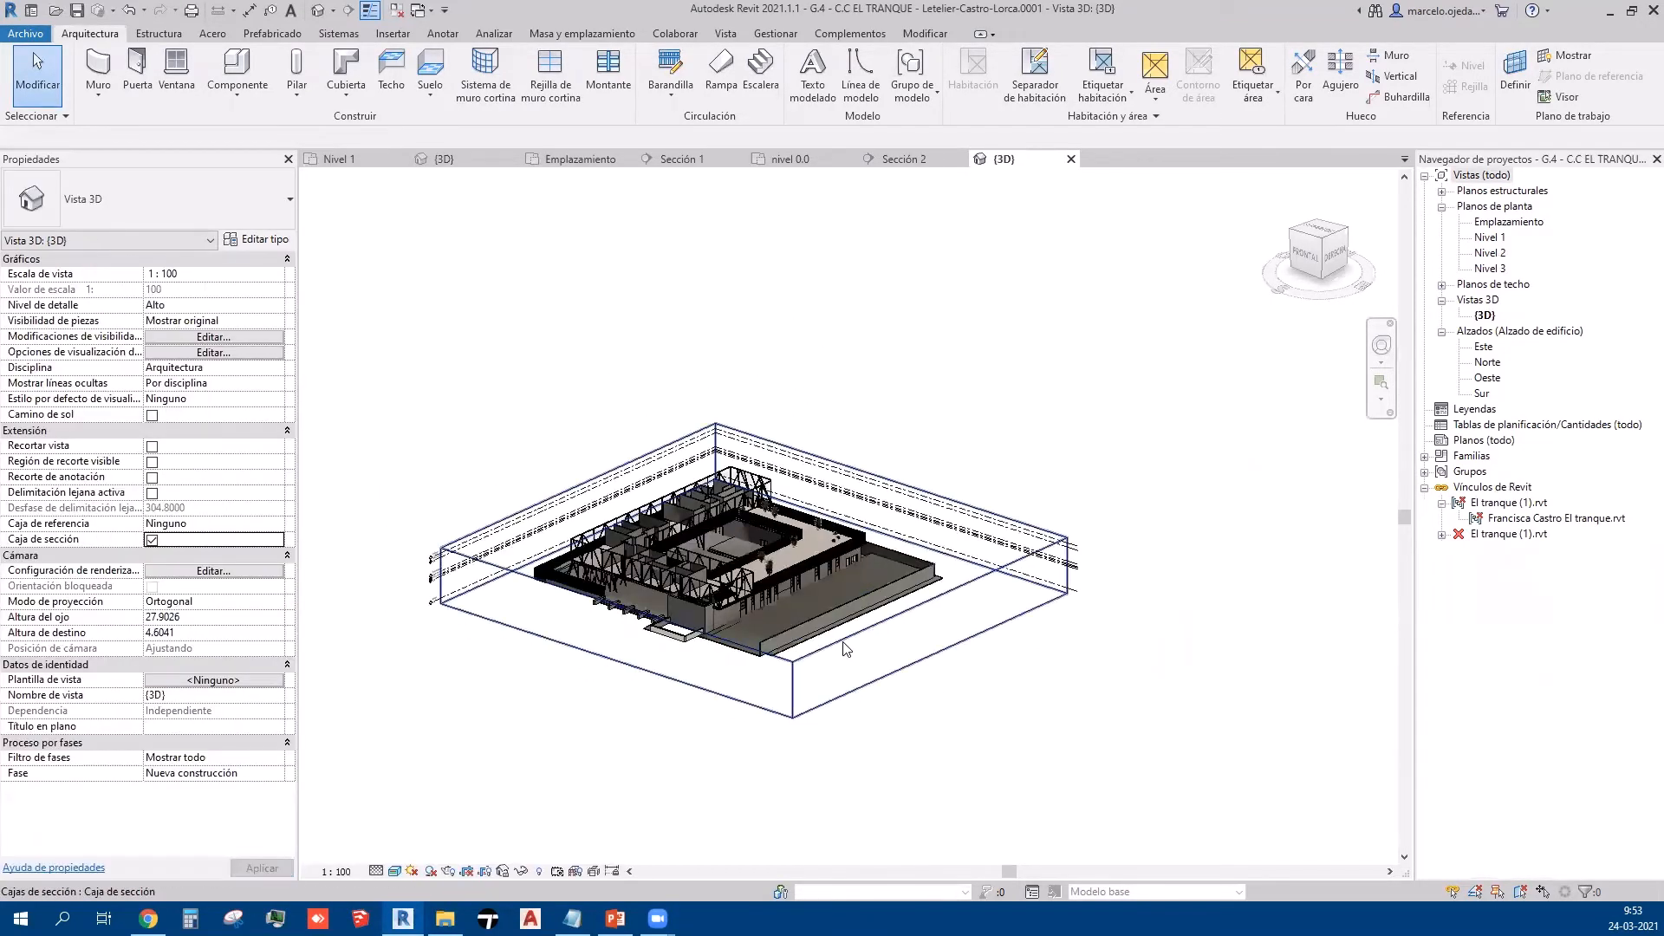
left_click(845, 673)
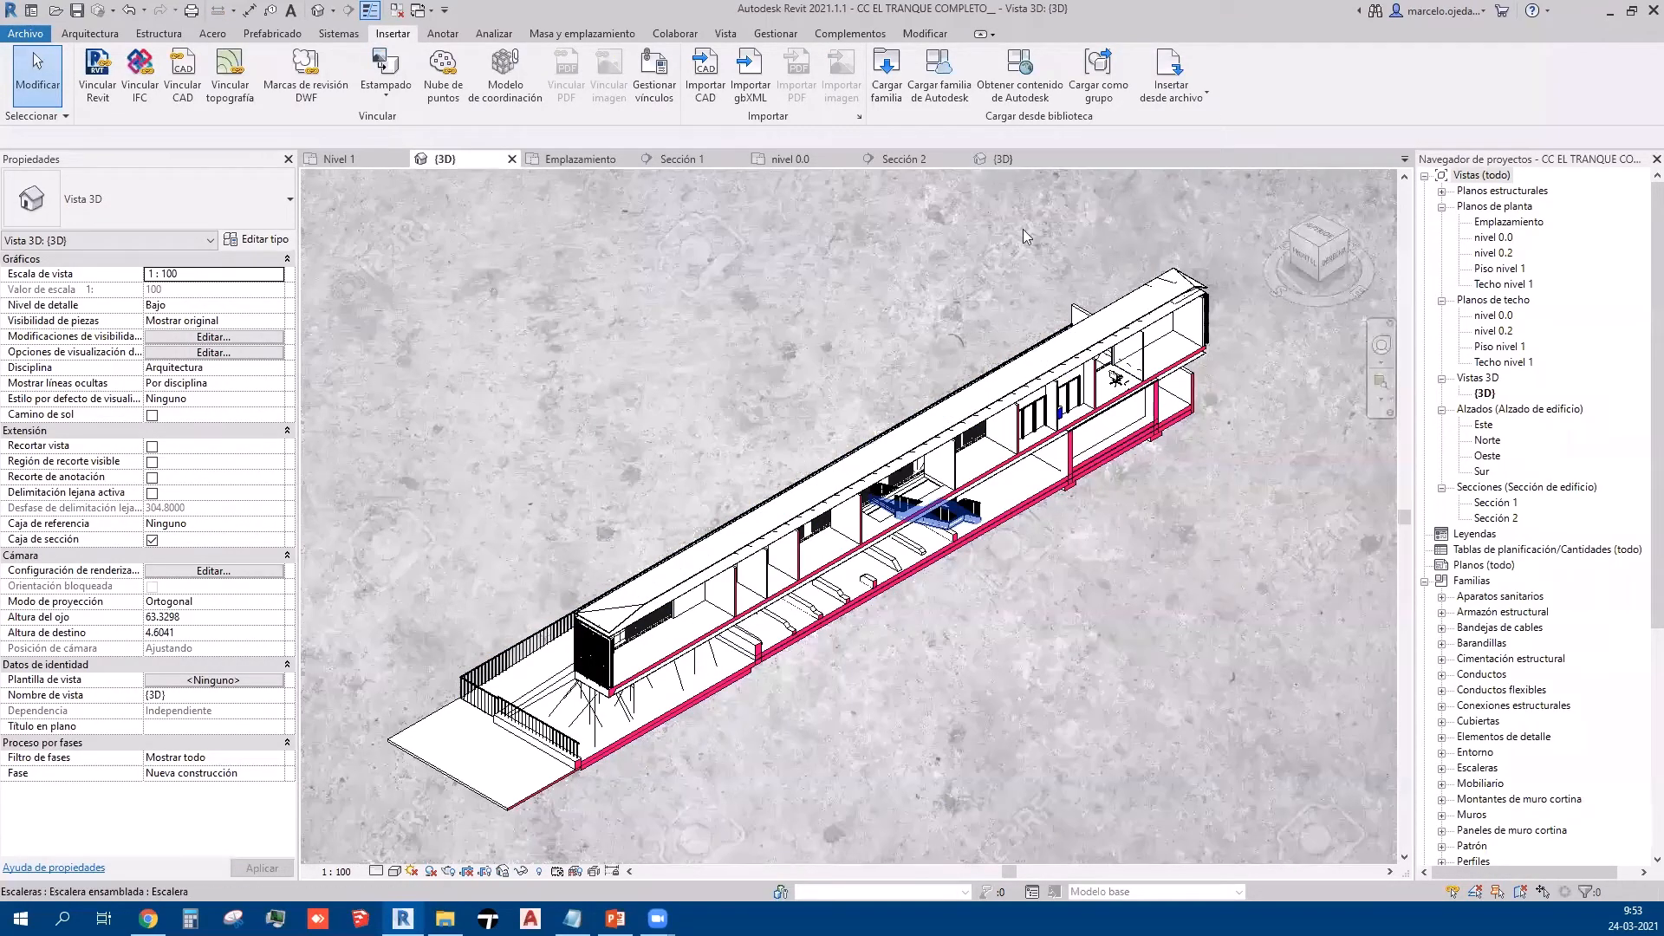
left_click(1021, 159)
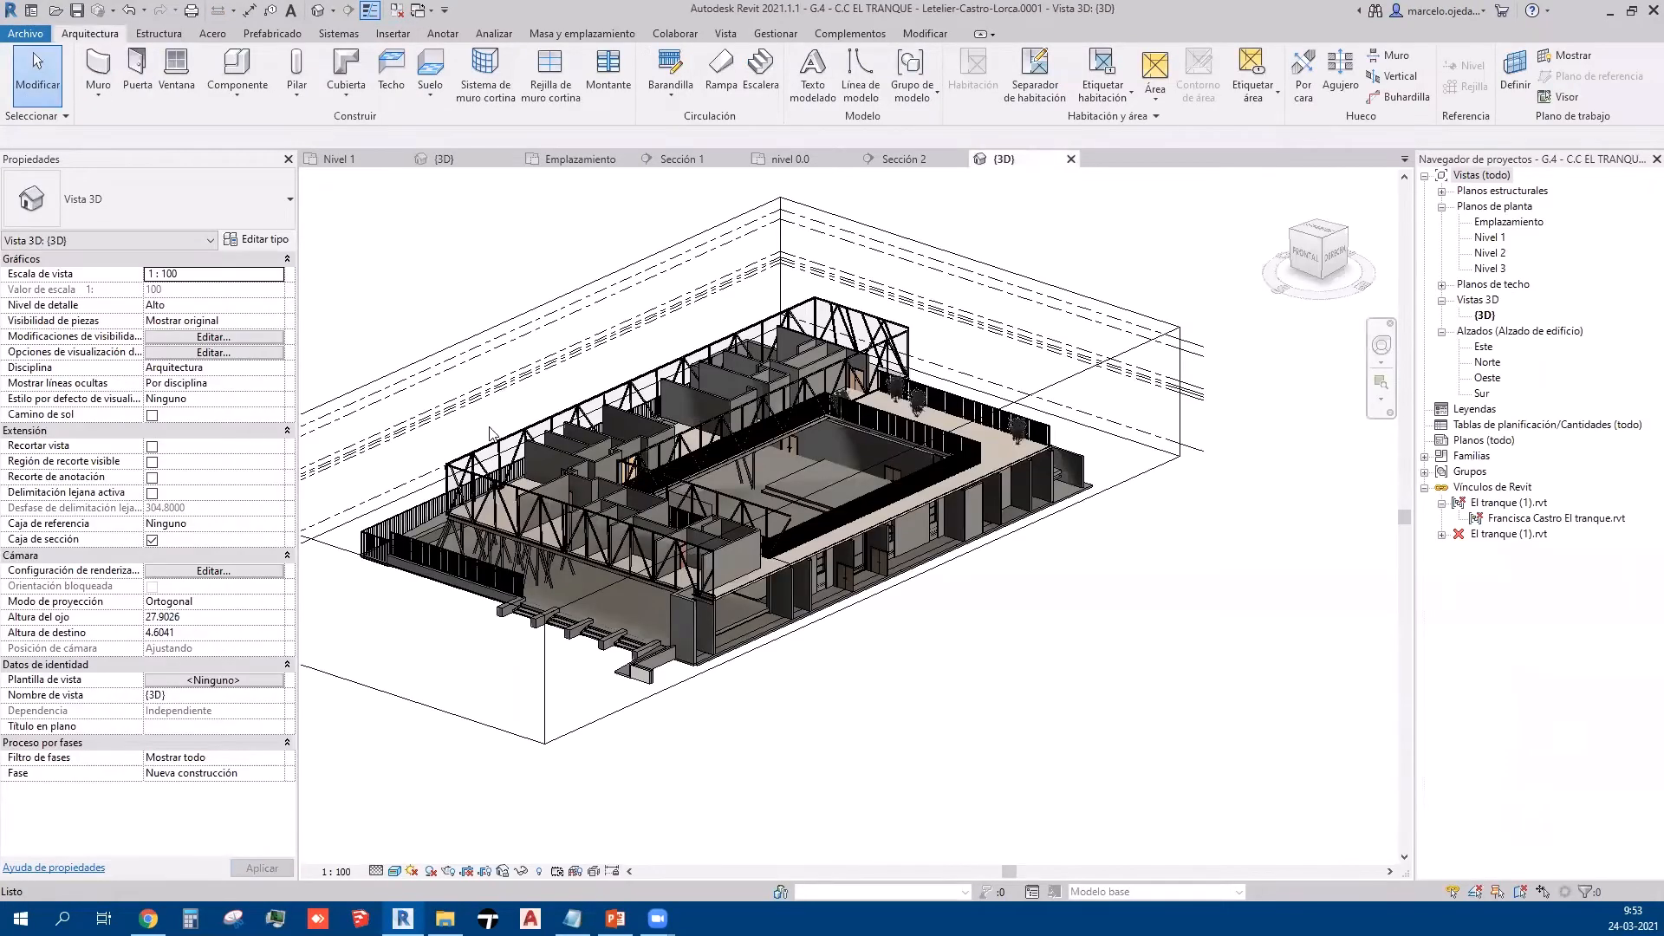
Step: Transfer only selected project standards from Proyecto1, including line patterns, fill patterns and view templates, and overwrite the duplicate types
left_click(689, 35)
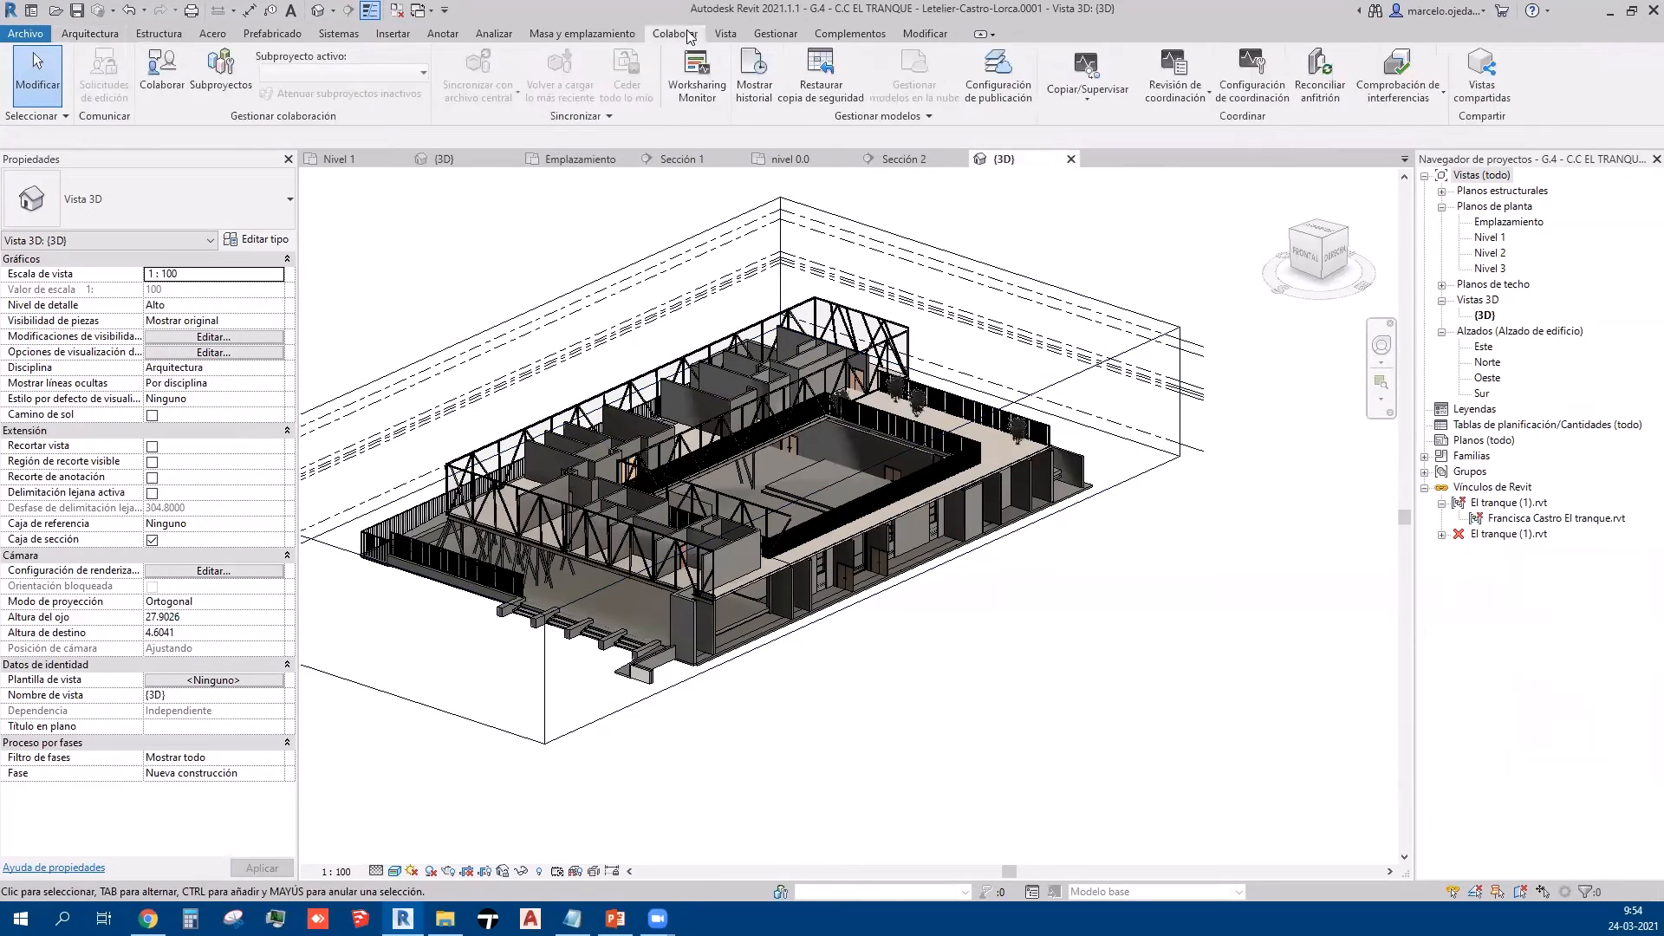
left_click(726, 35)
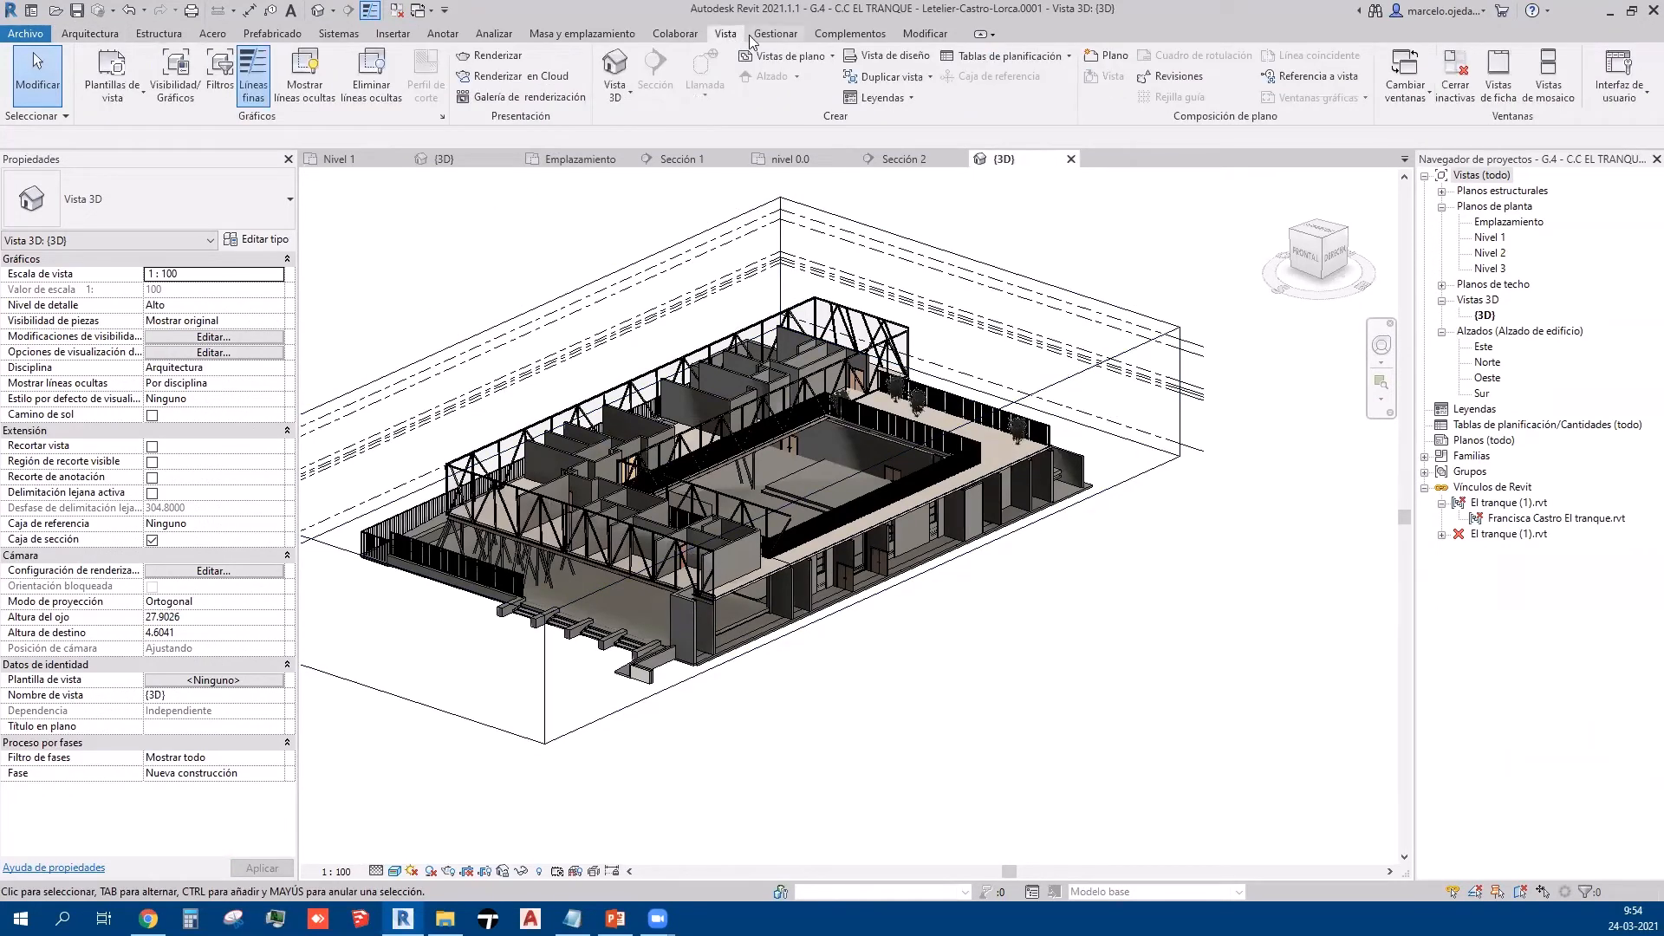
left_click(763, 36)
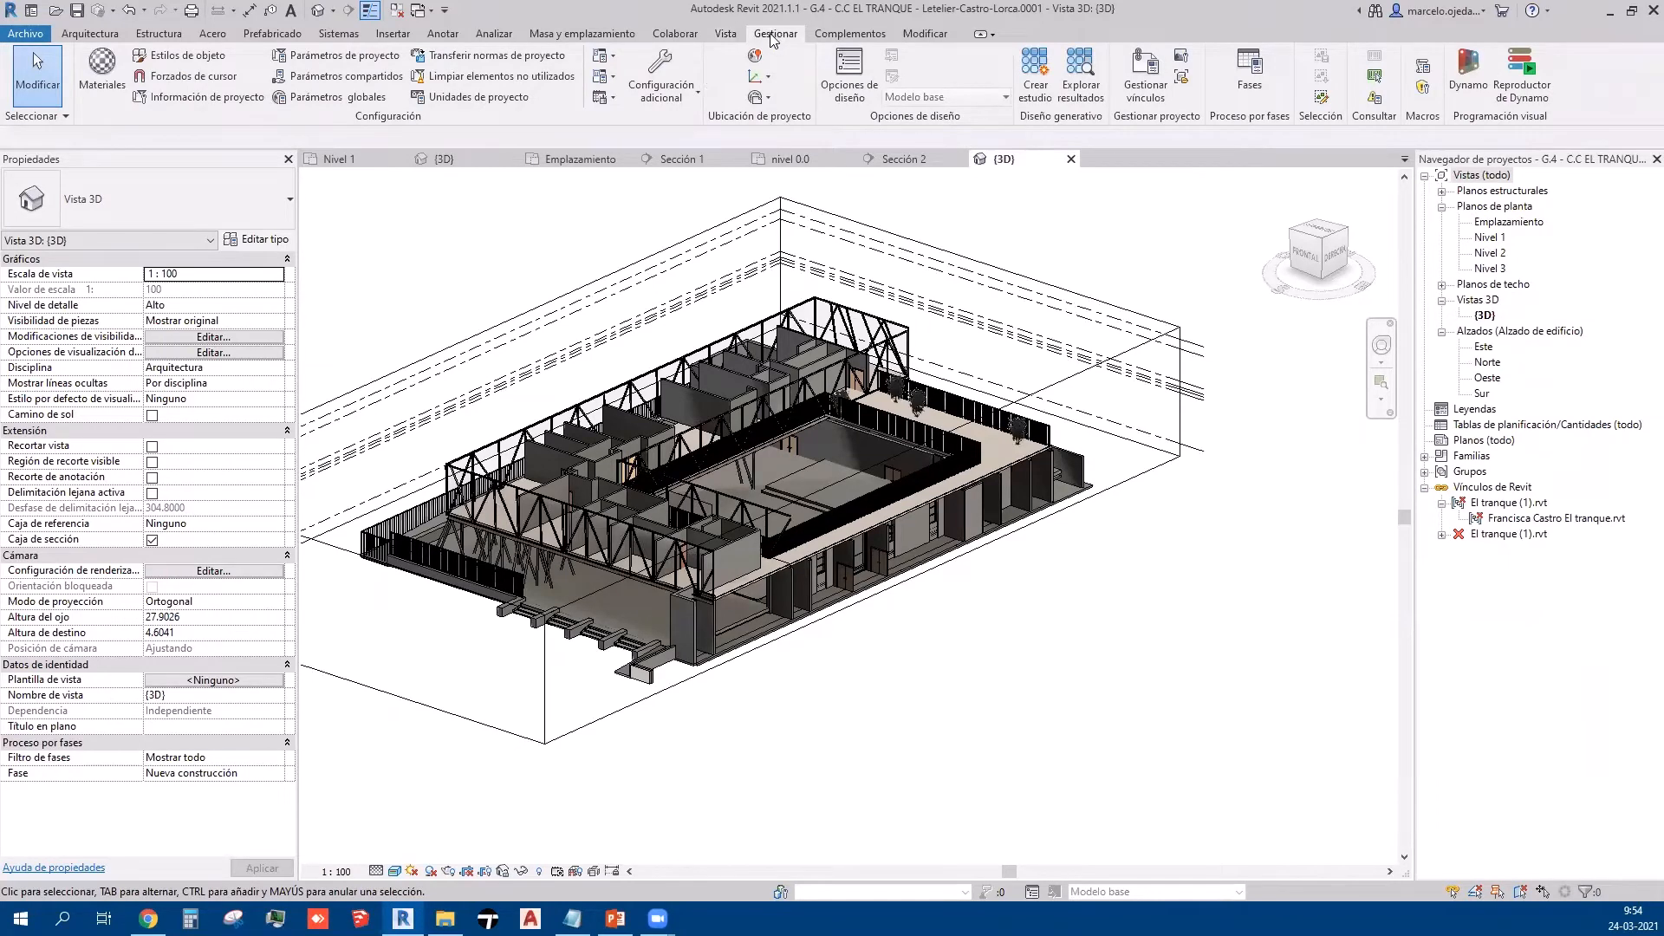
left_click(484, 62)
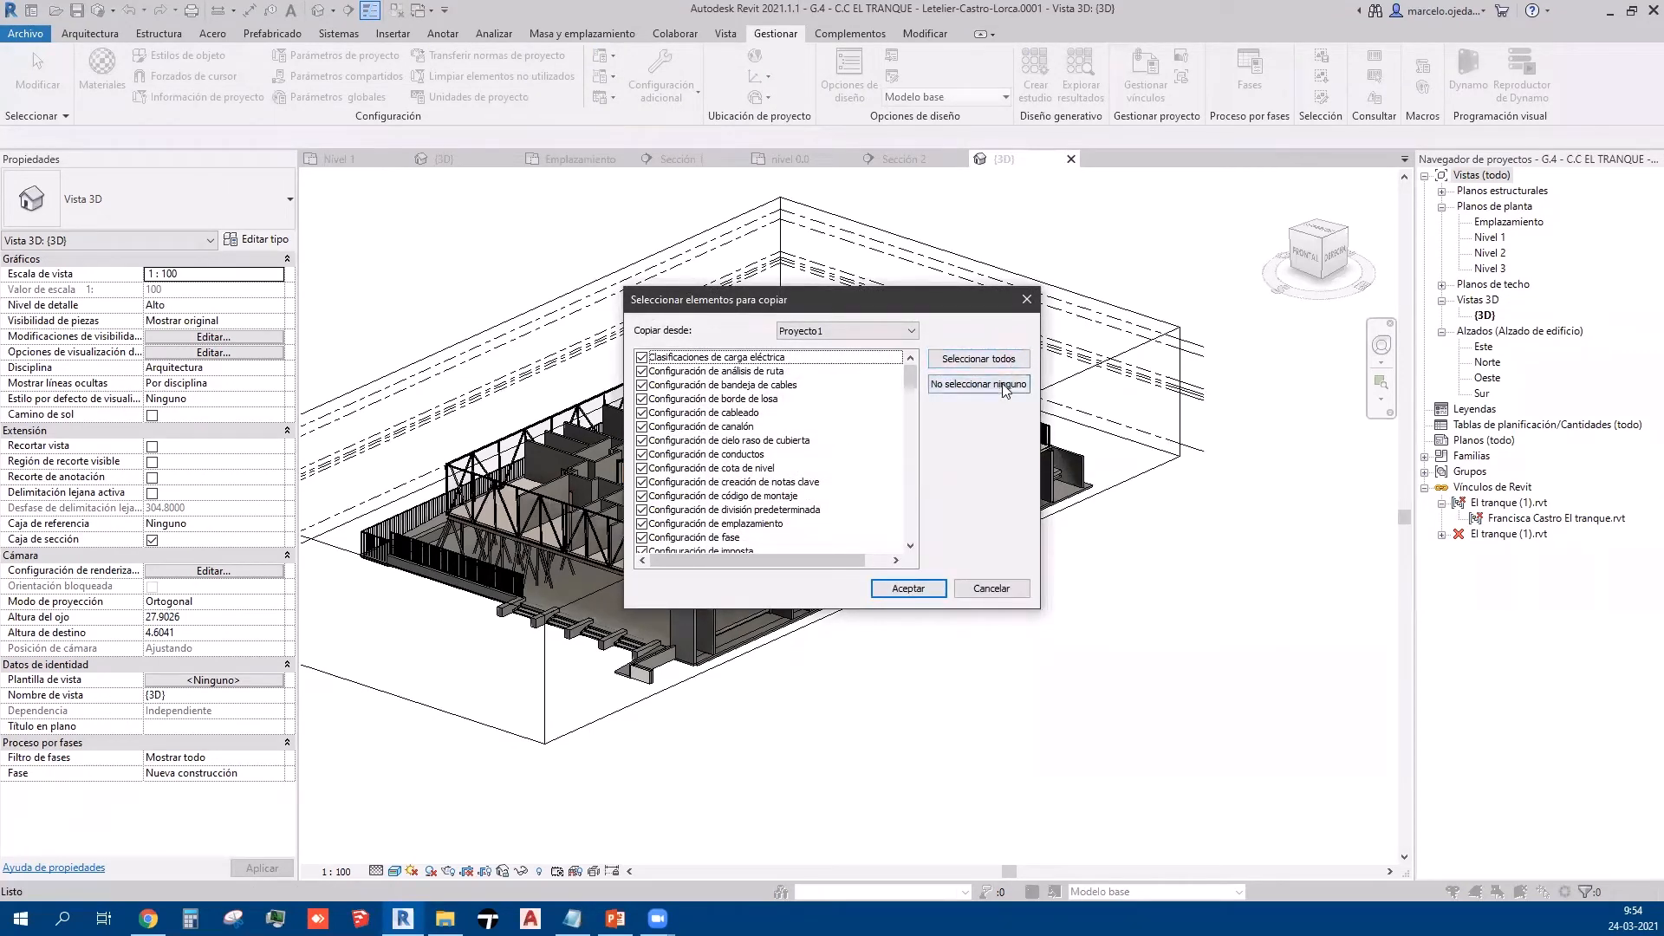
left_click(978, 384)
scroll(719, 520, "down", 6)
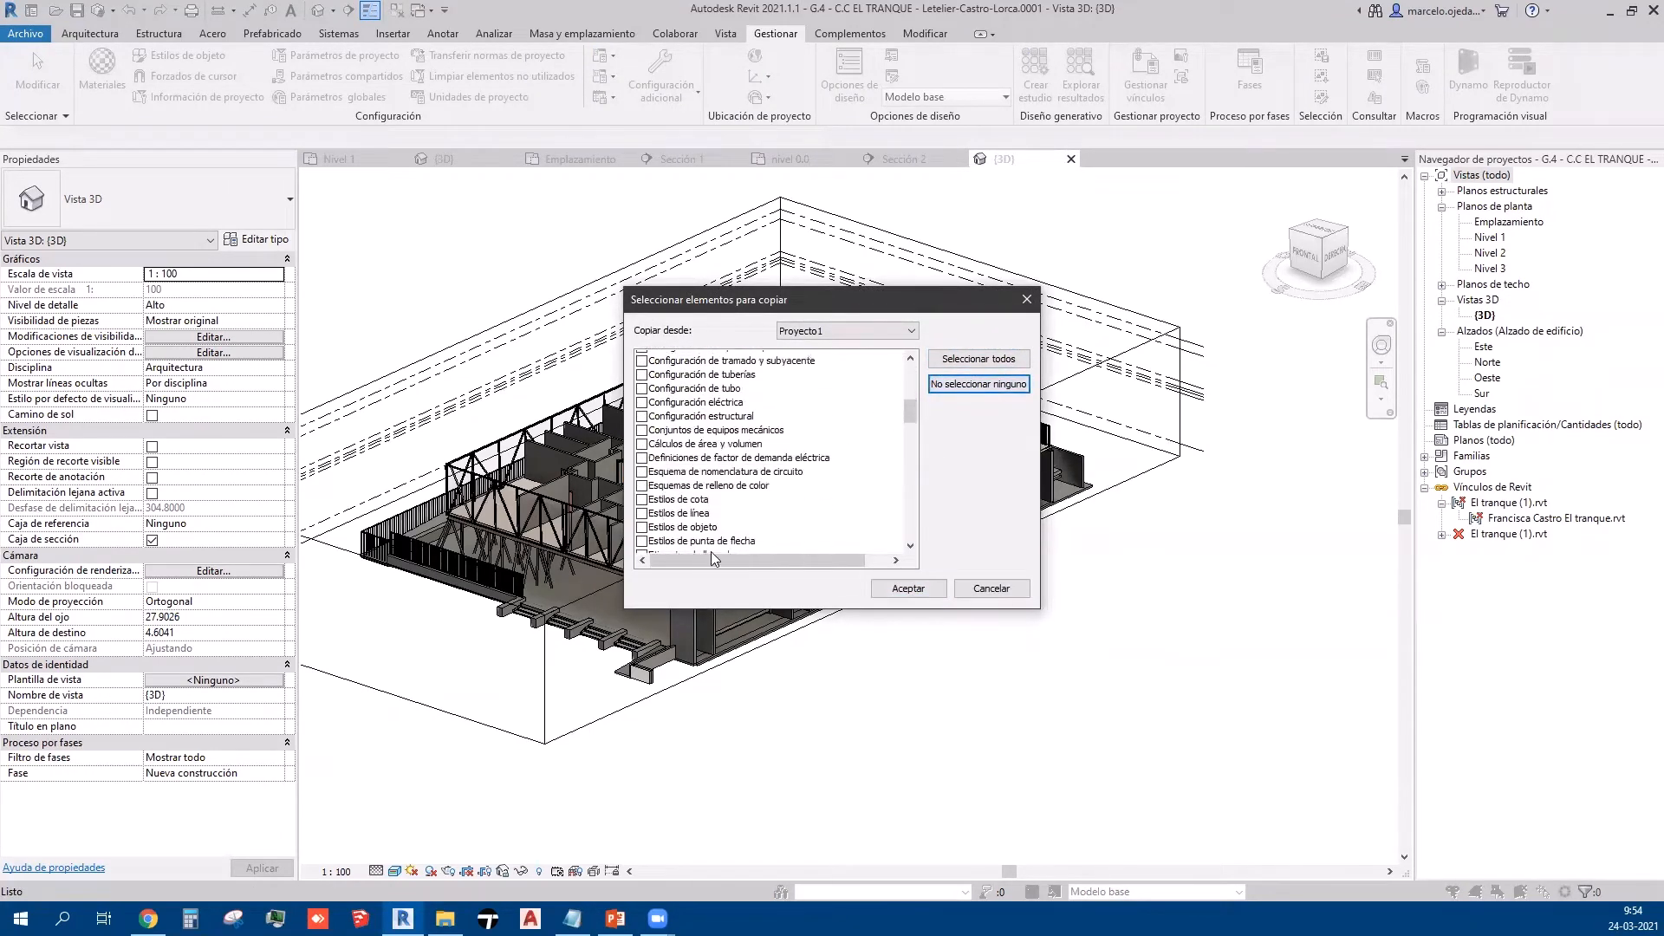
scroll(711, 557, "down", 2)
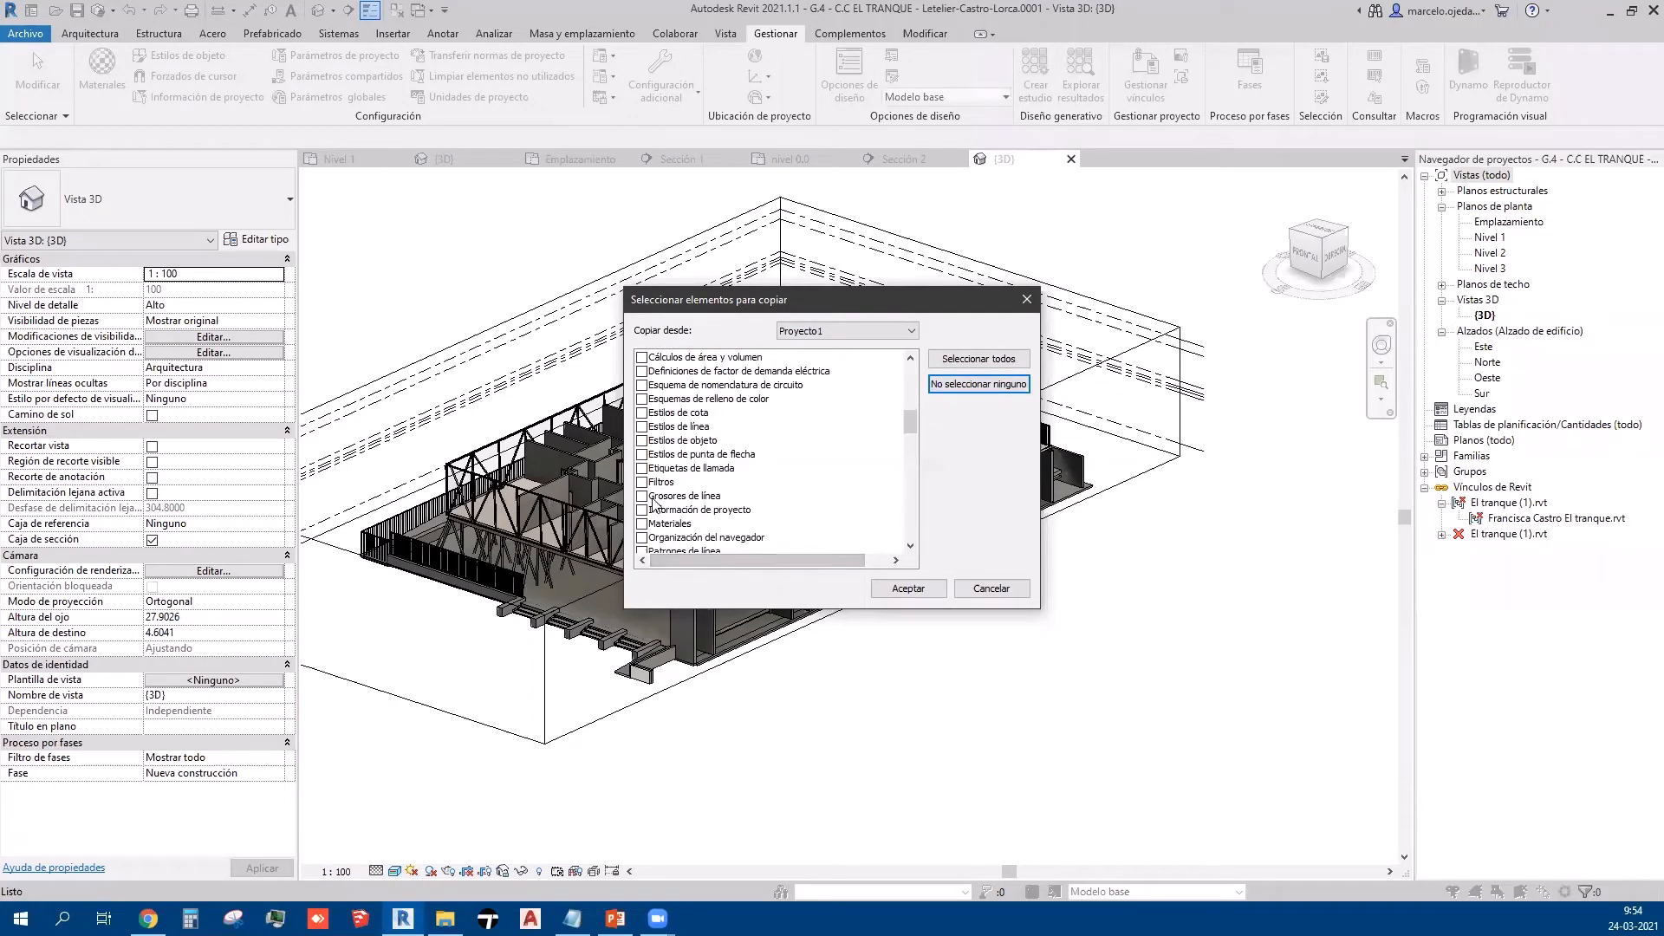
scroll(652, 501, "down", 1)
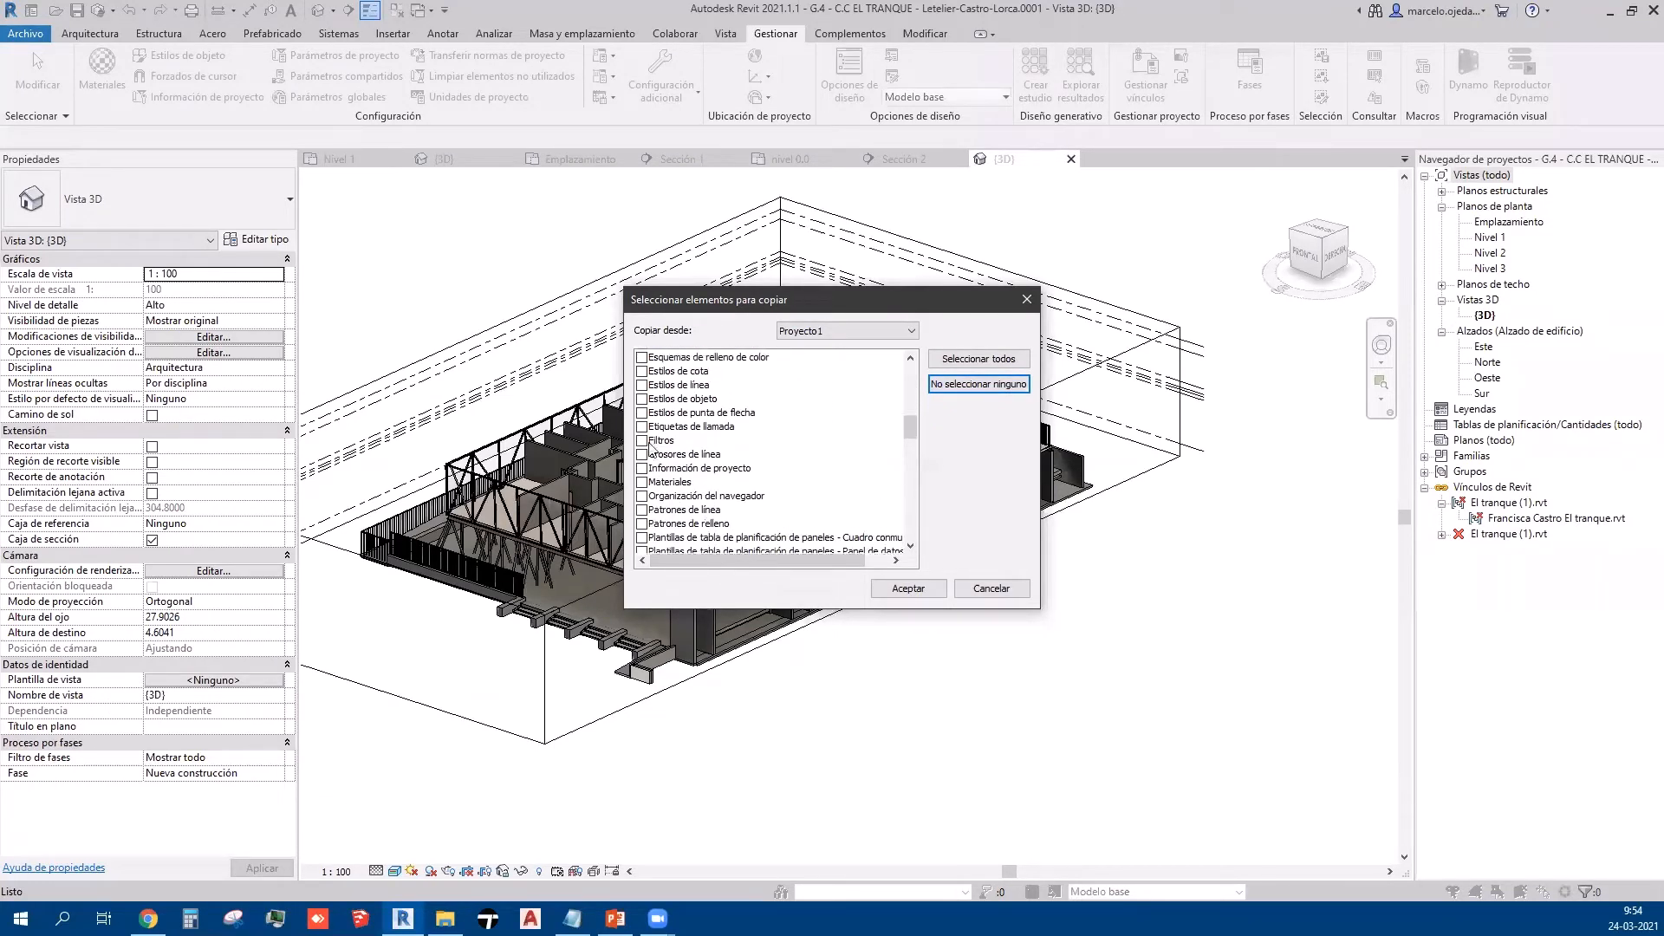
left_click(643, 386)
scroll(646, 399, "down", 3)
left_click(659, 454)
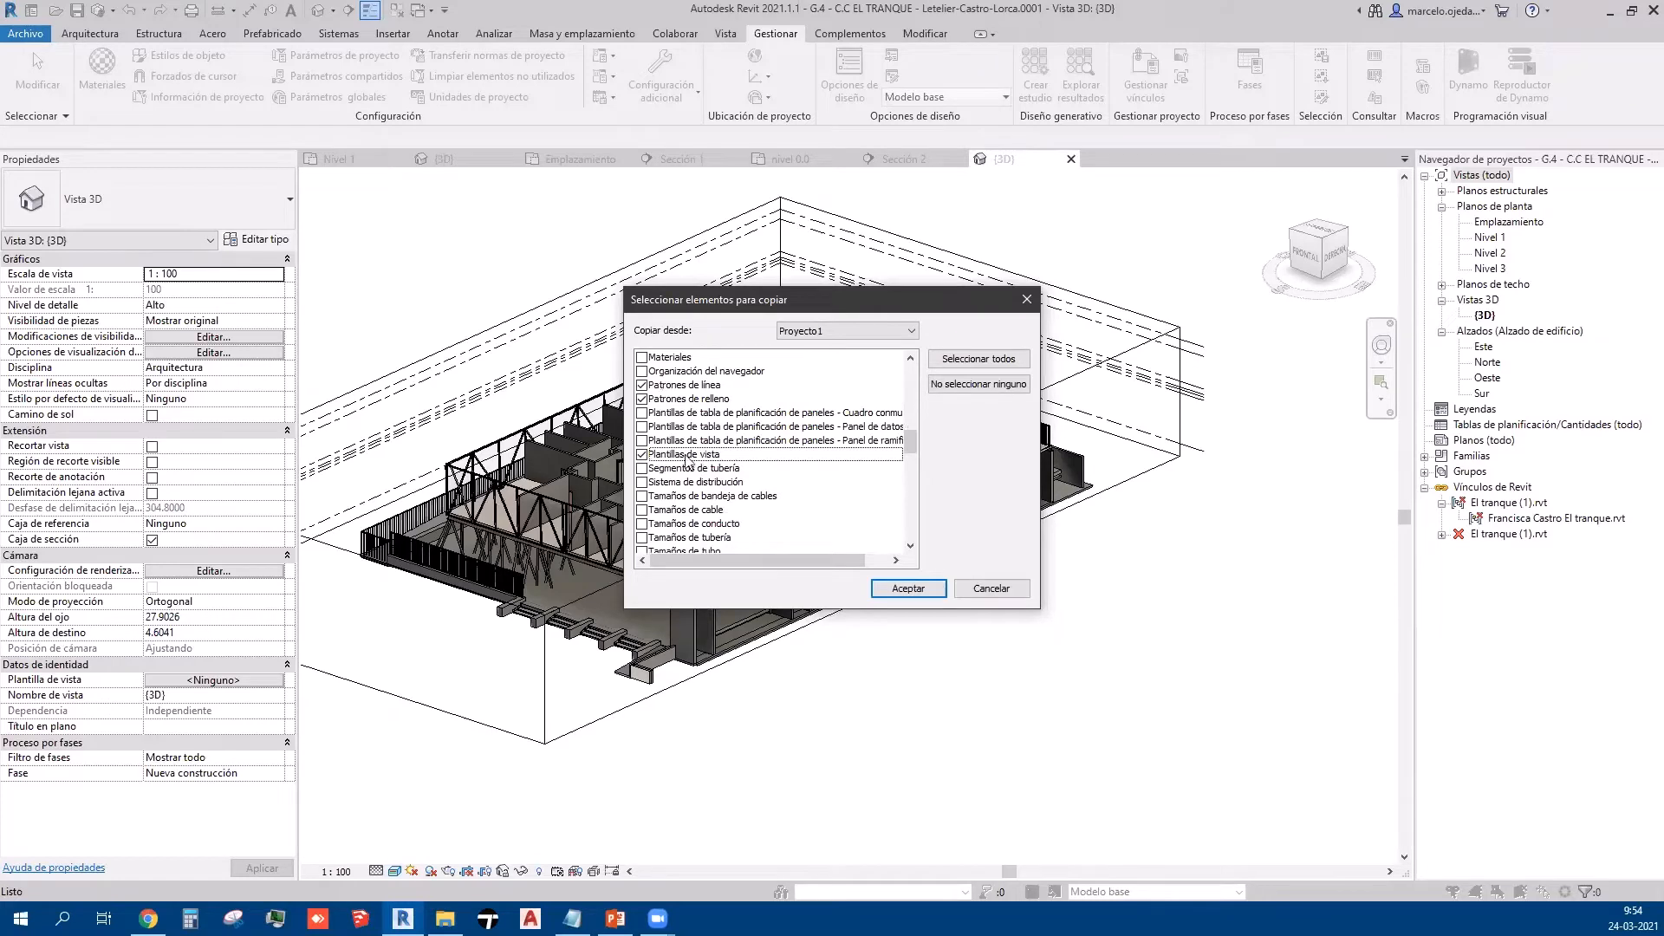
left_click(901, 588)
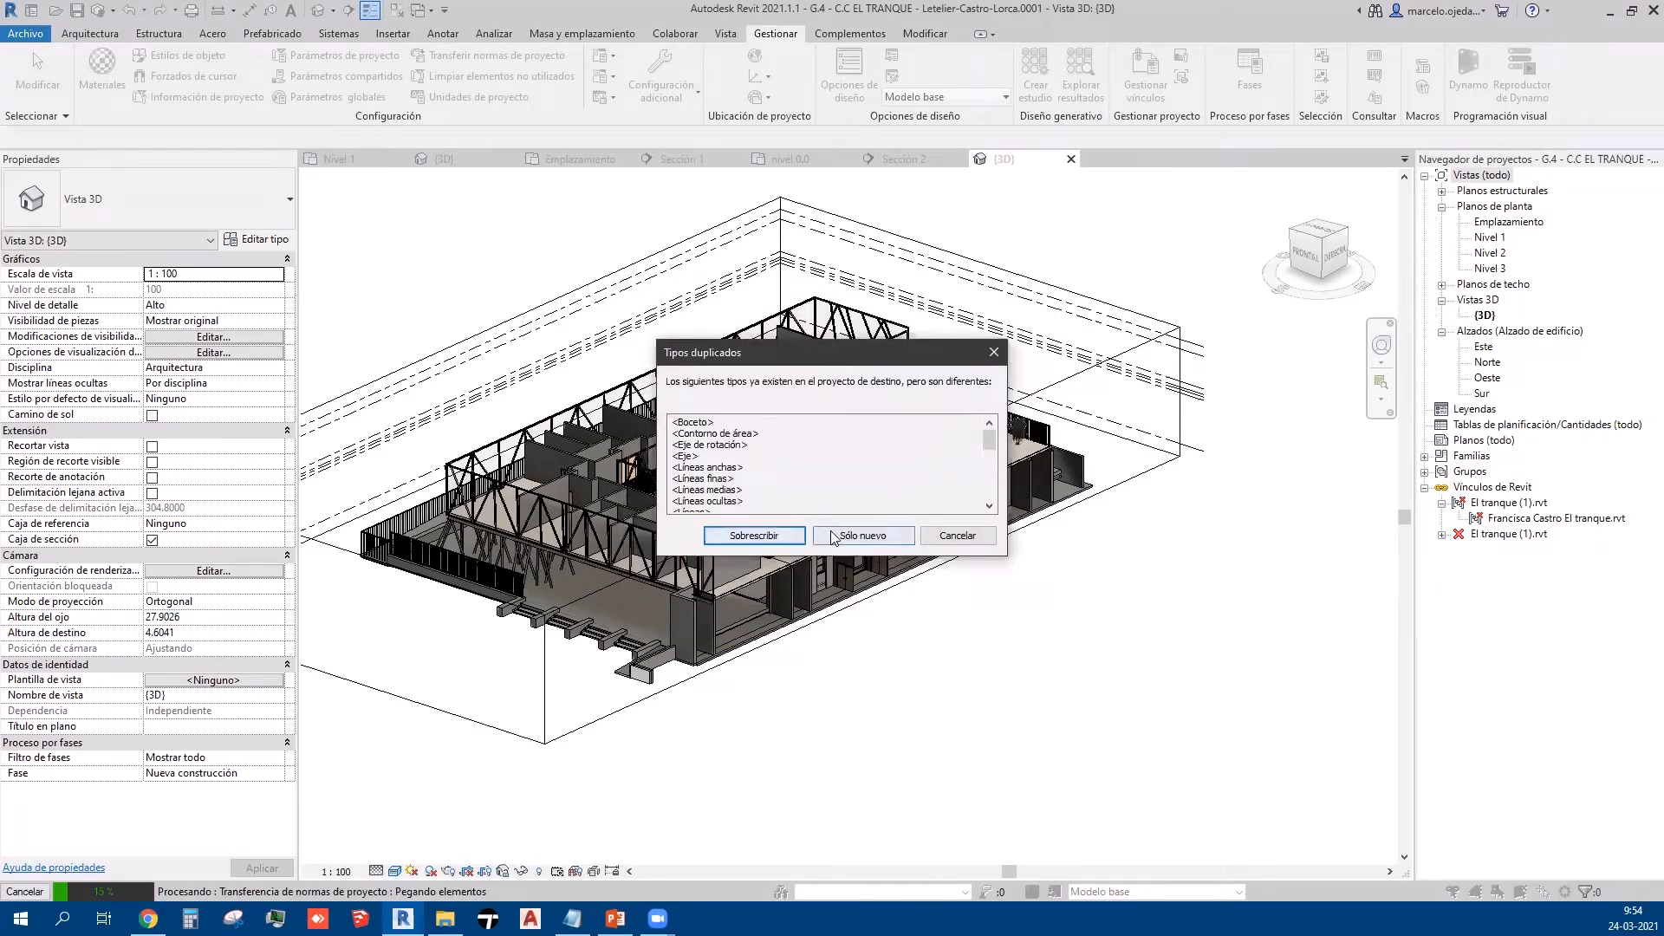
left_click(754, 535)
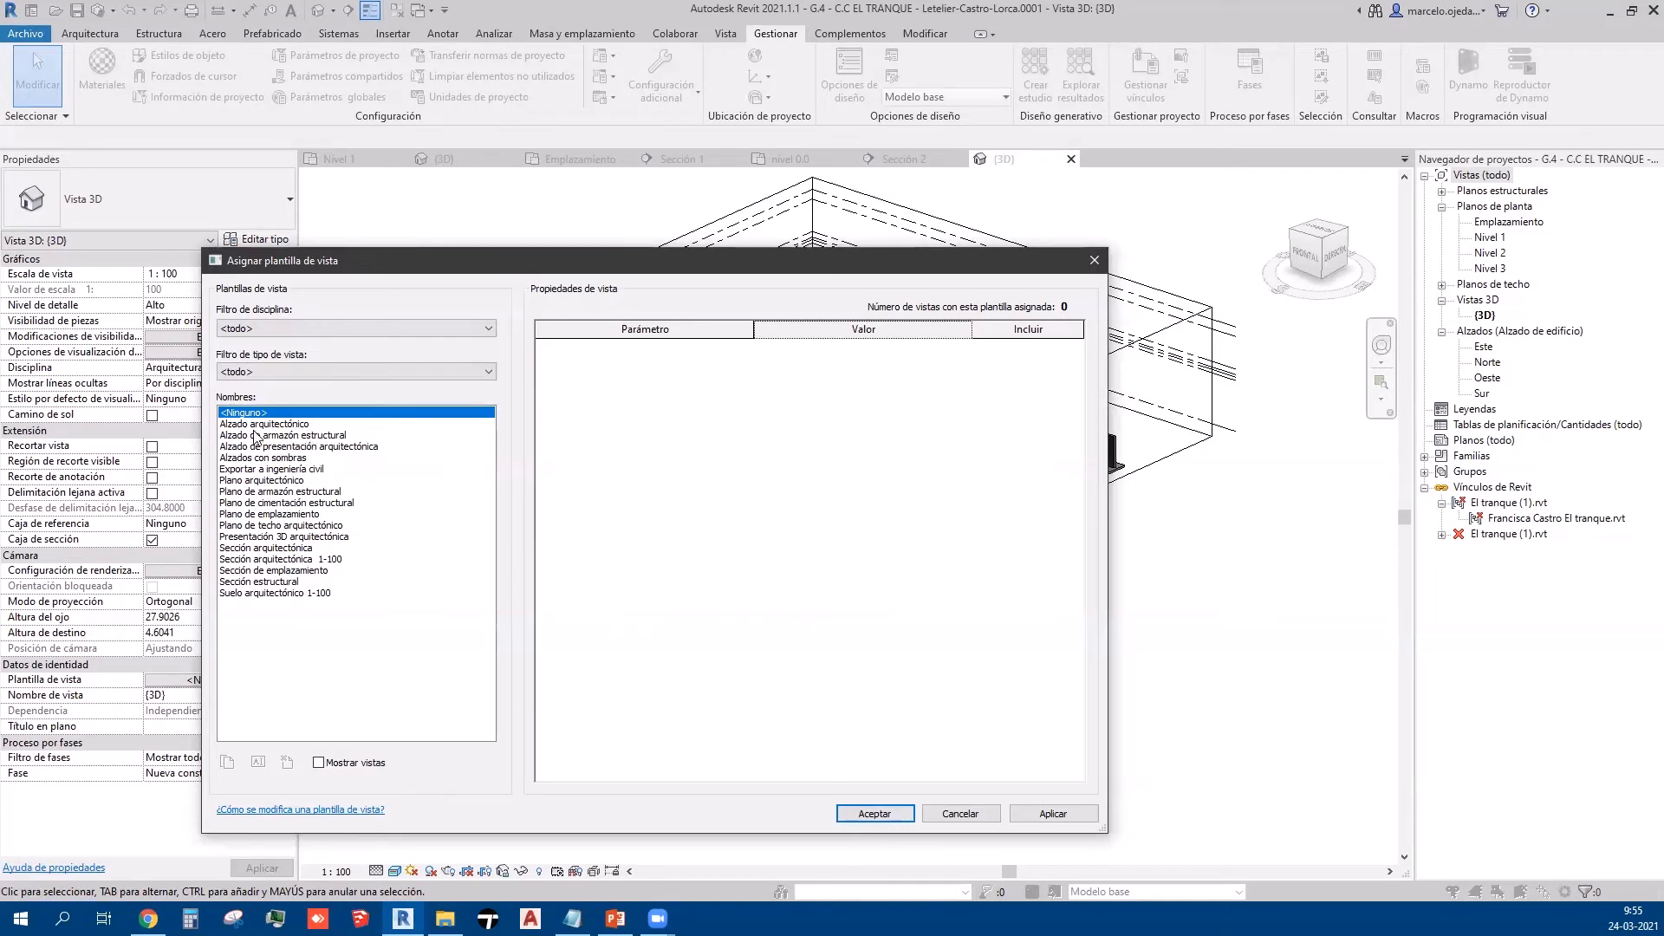
Step: Look through the view templates available for the 3D view, without assigning one
left_click(258, 469)
left_click(260, 479)
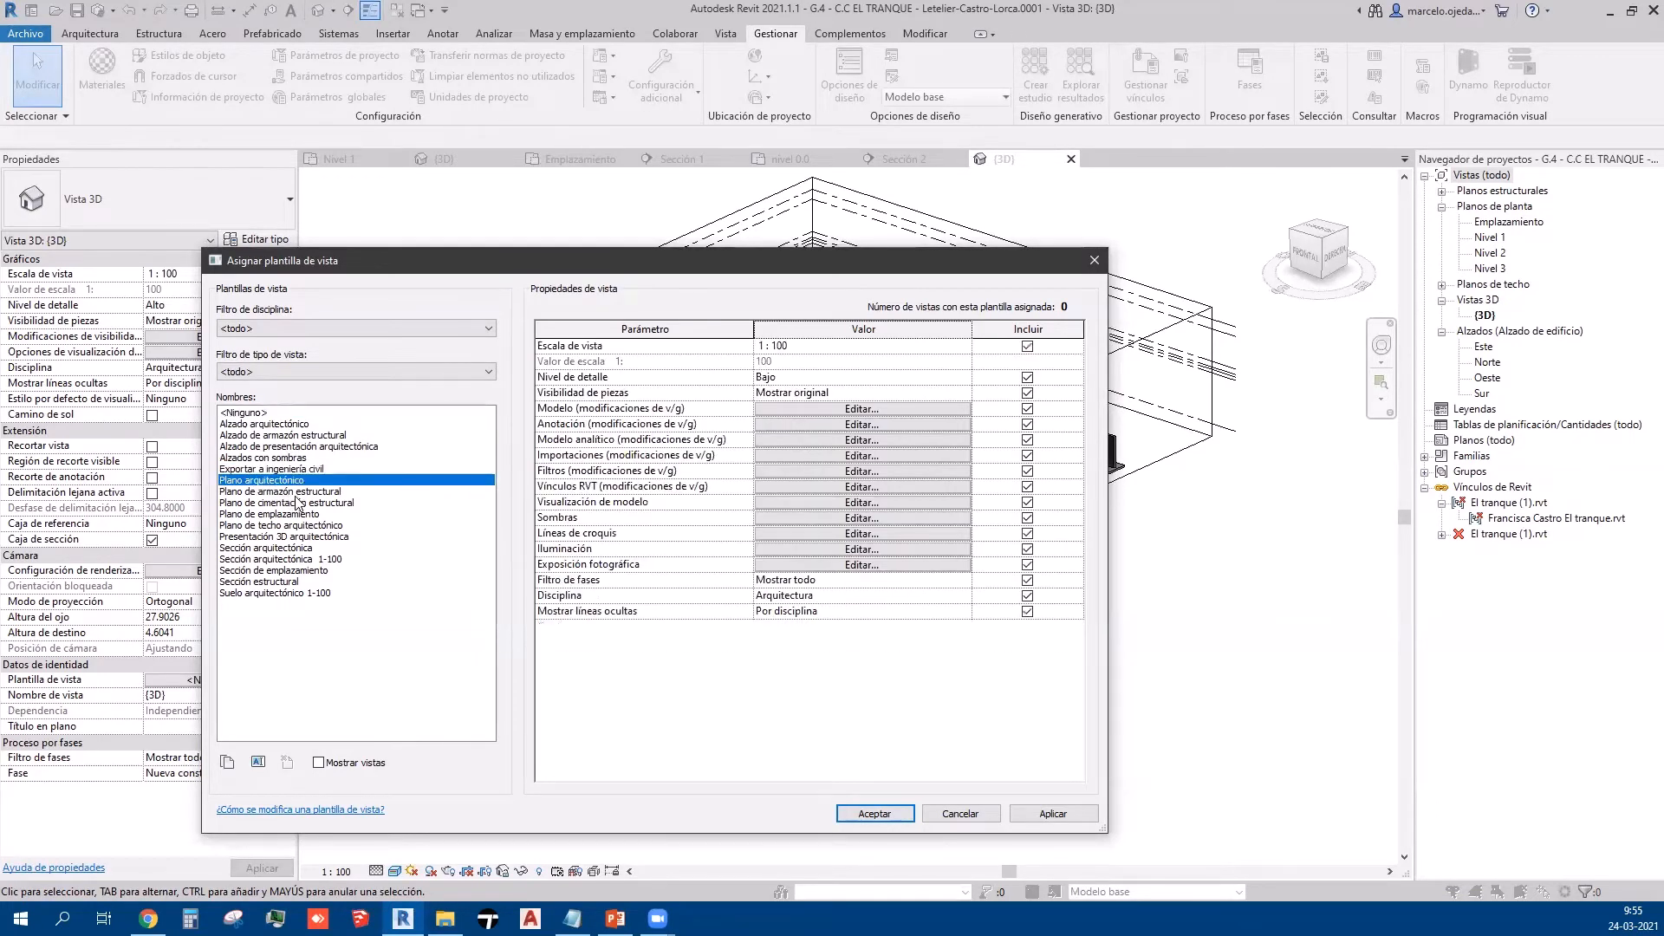
left_click(290, 458)
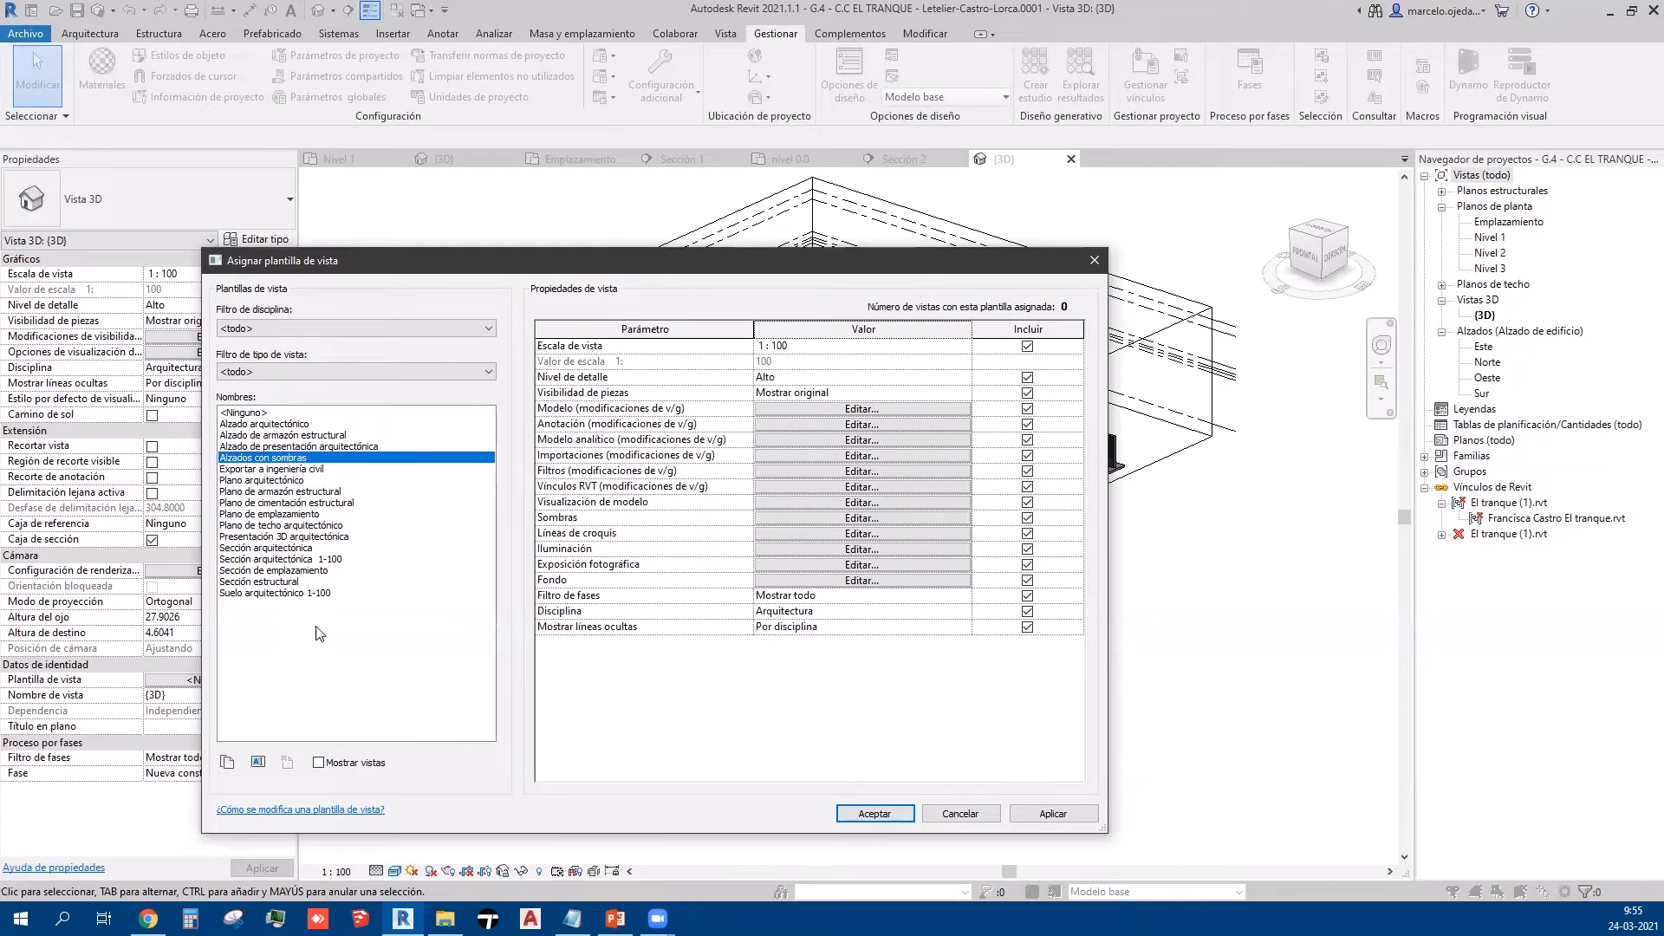
left_click(960, 812)
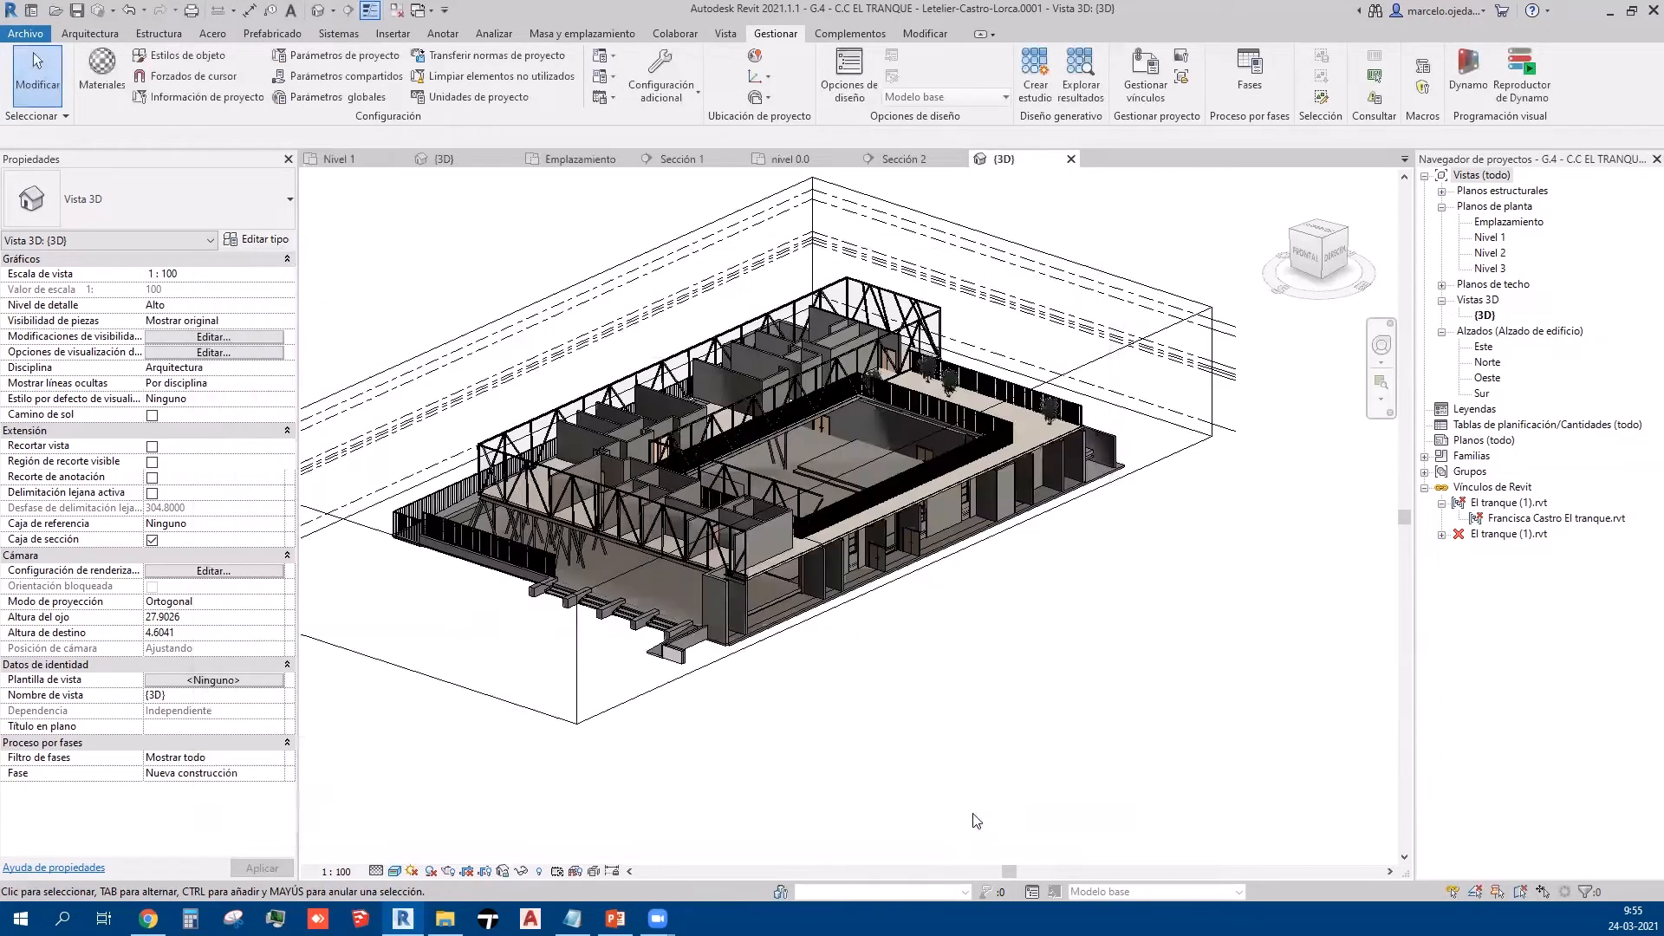
Step: Save the CC EL TRANQUE COMPLETO project and transfer its view templates into the G.4 project
left_click(681, 159)
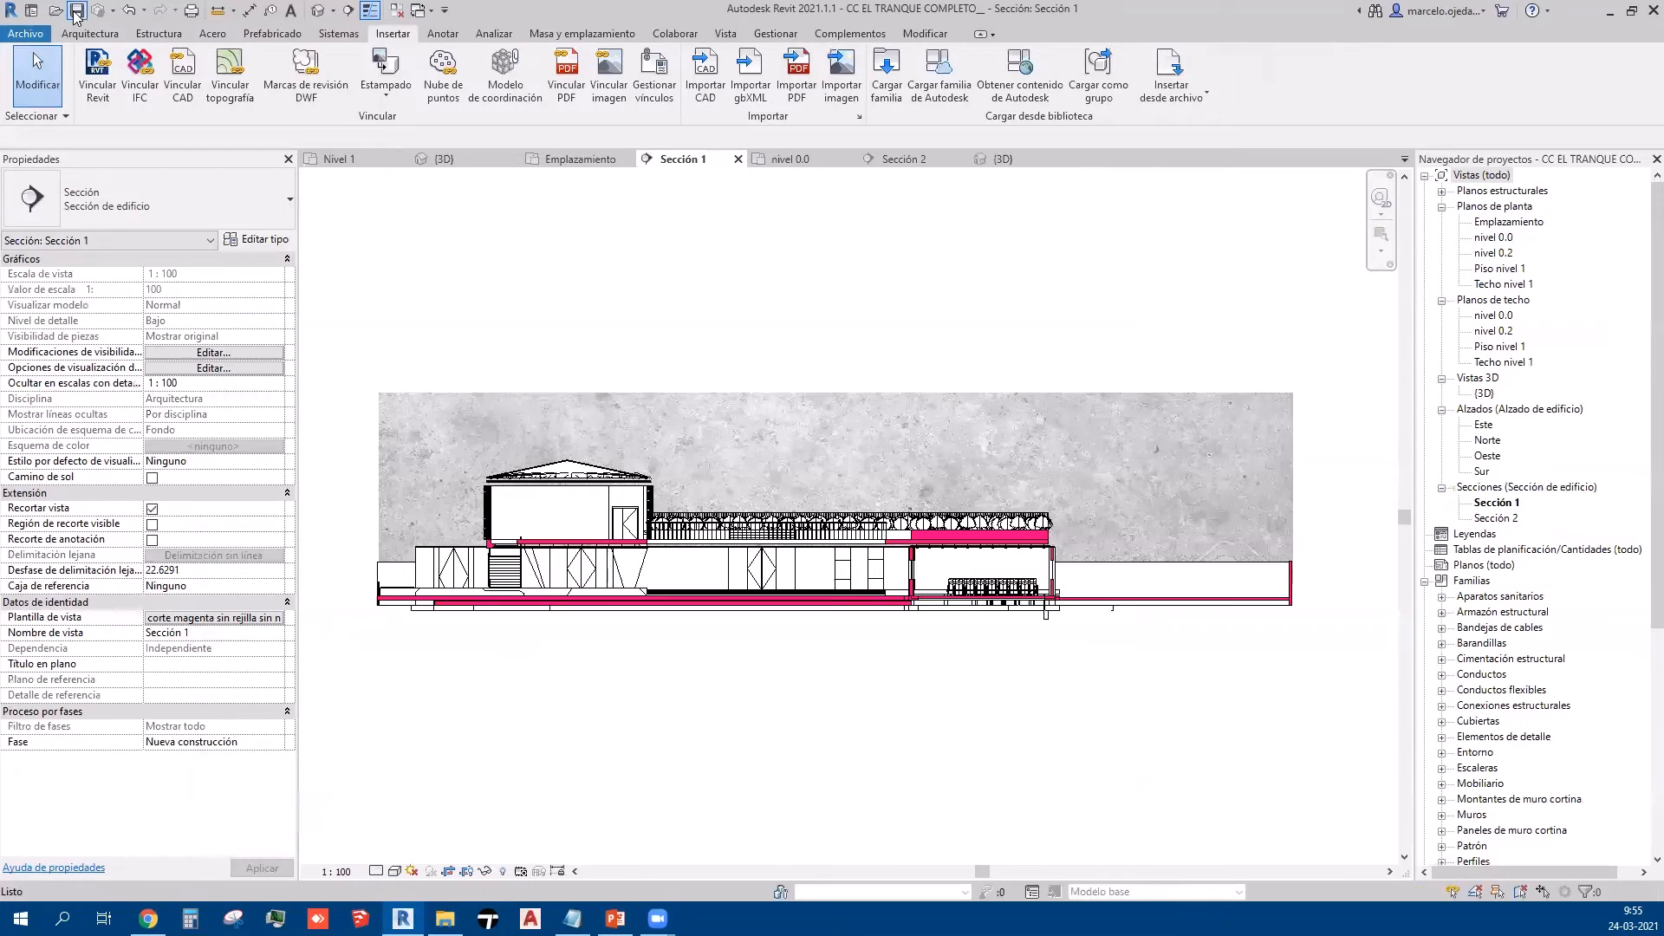
left_click(76, 13)
left_click(1002, 158)
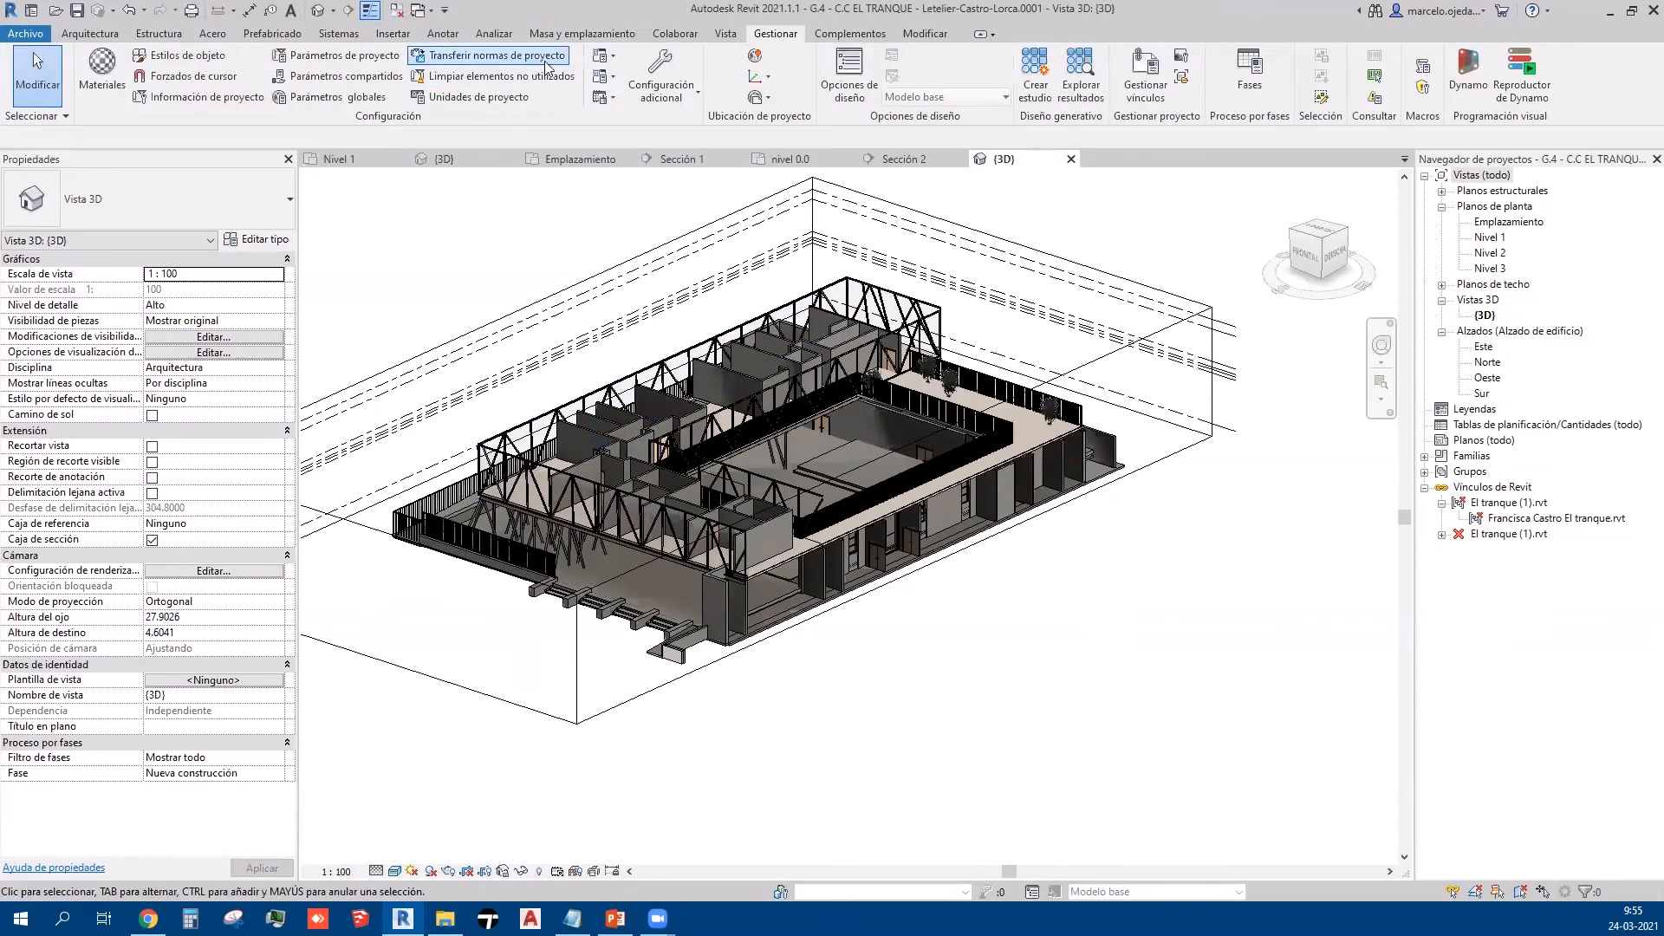
left_click(547, 55)
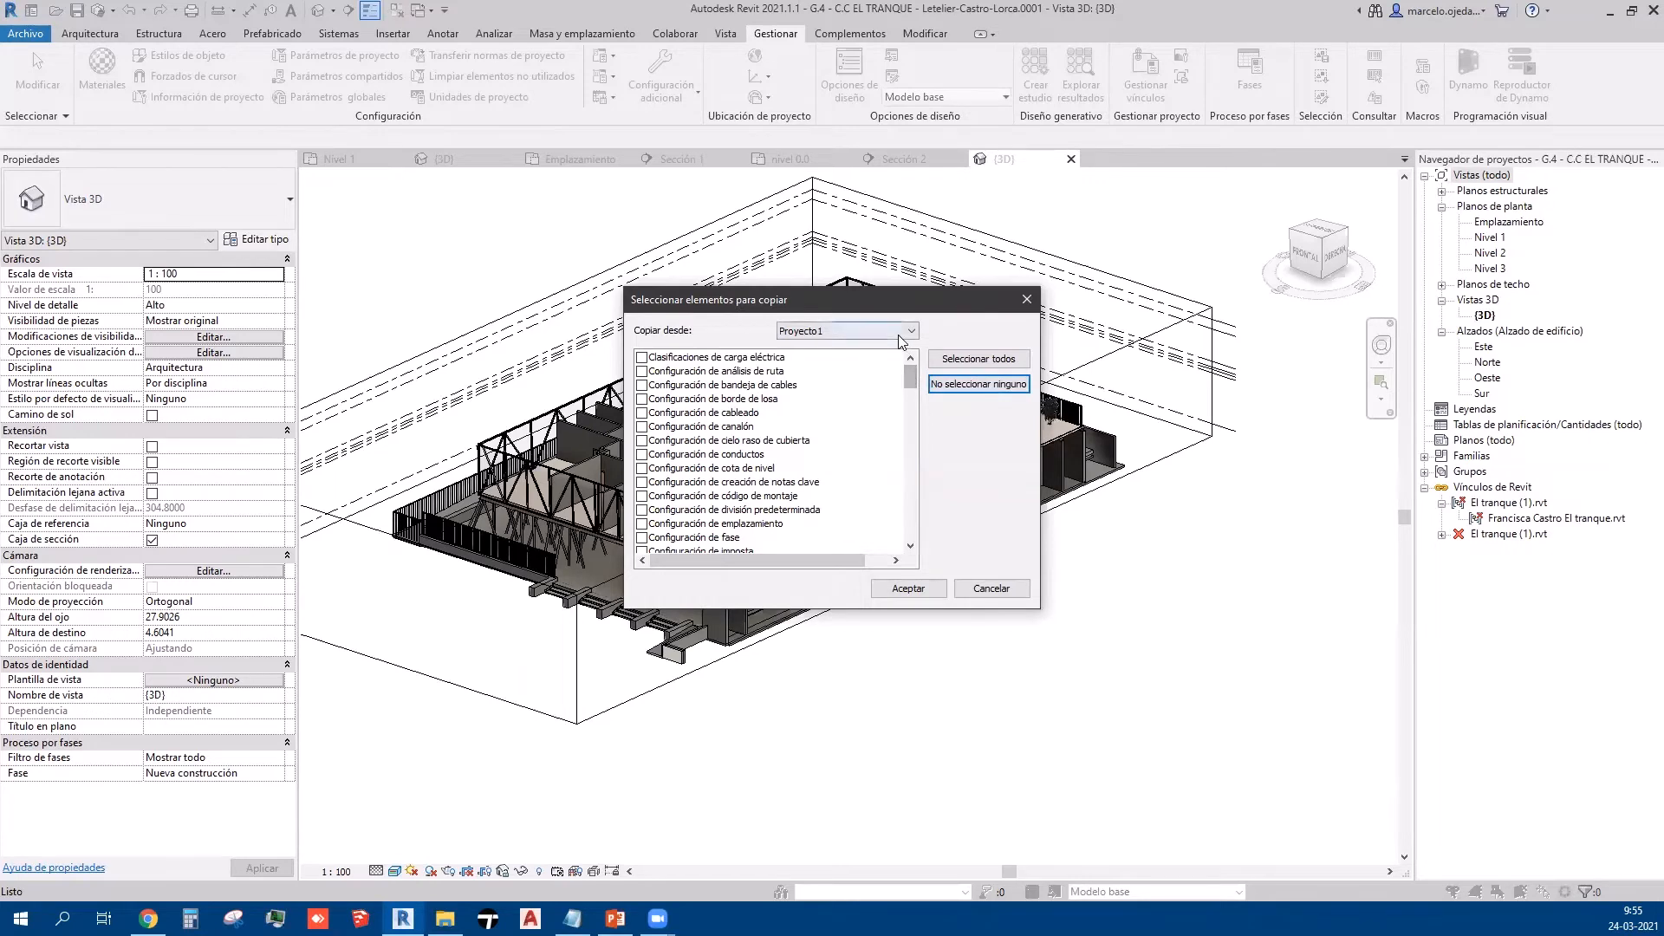
left_click(810, 337)
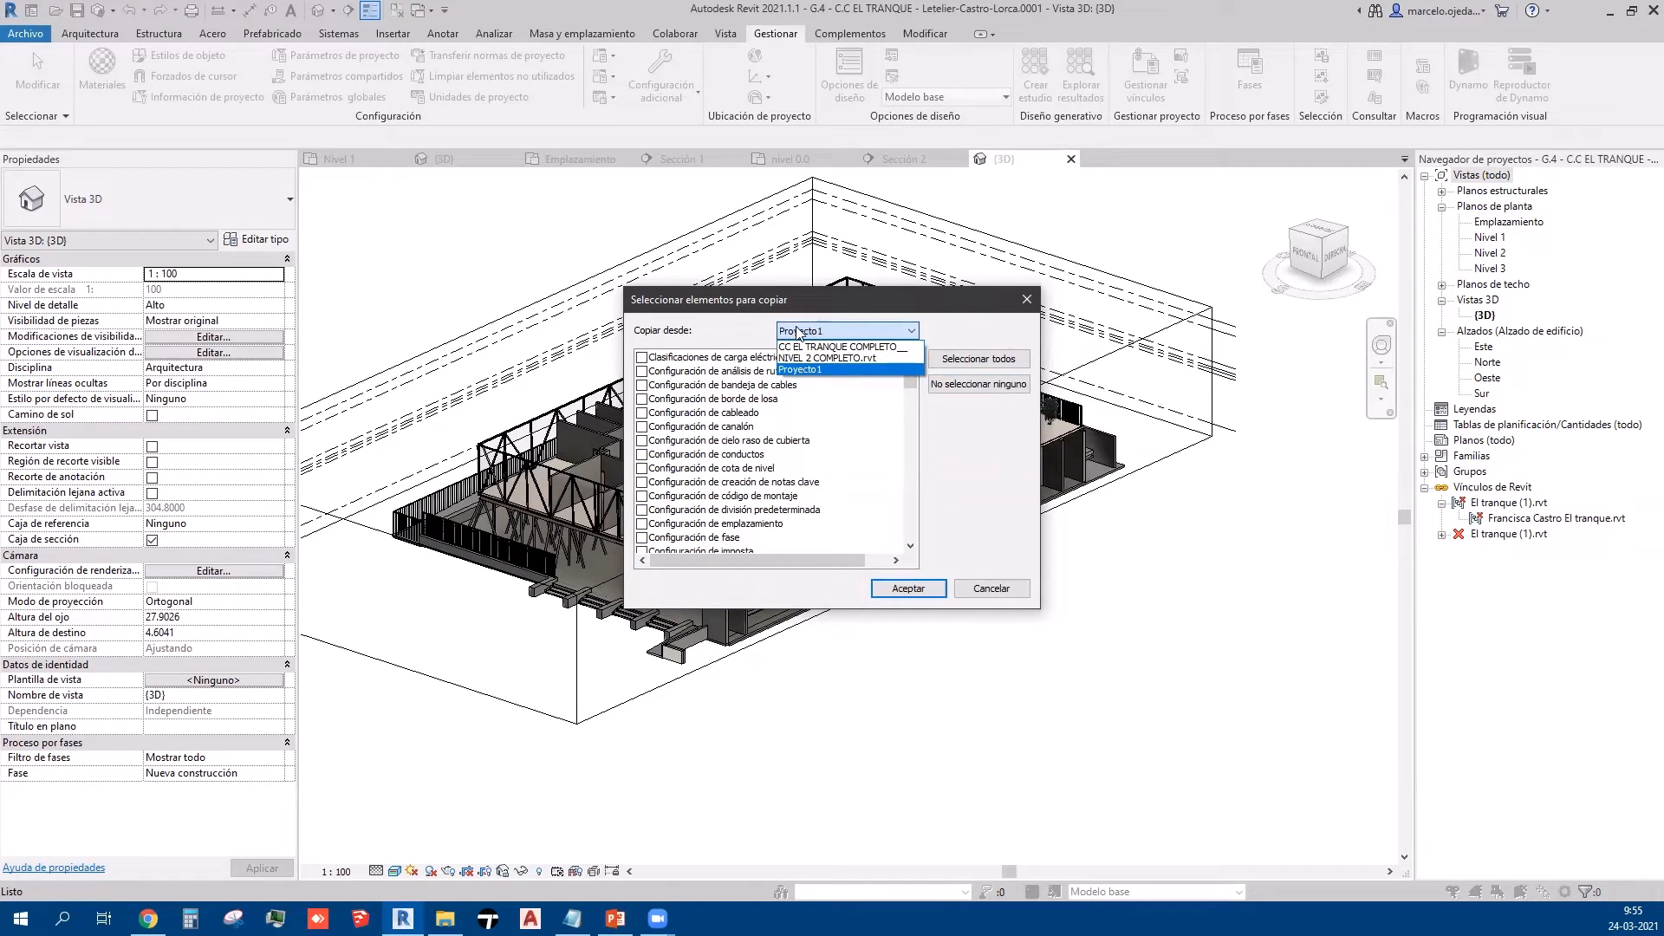
left_click(823, 346)
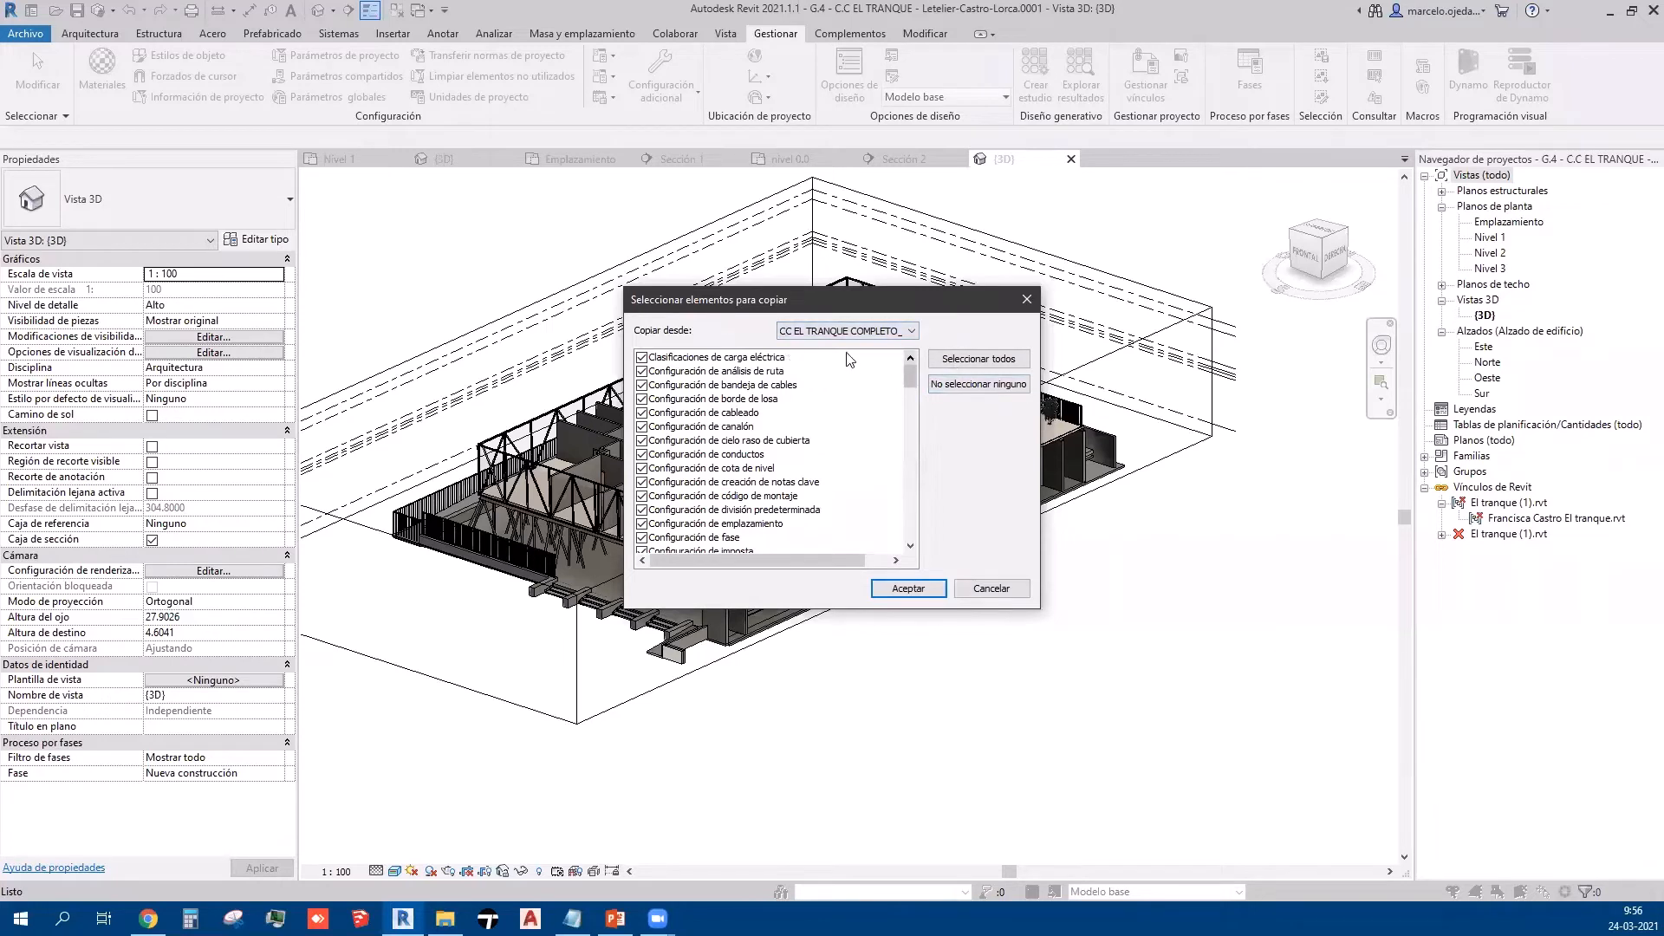
left_click(975, 389)
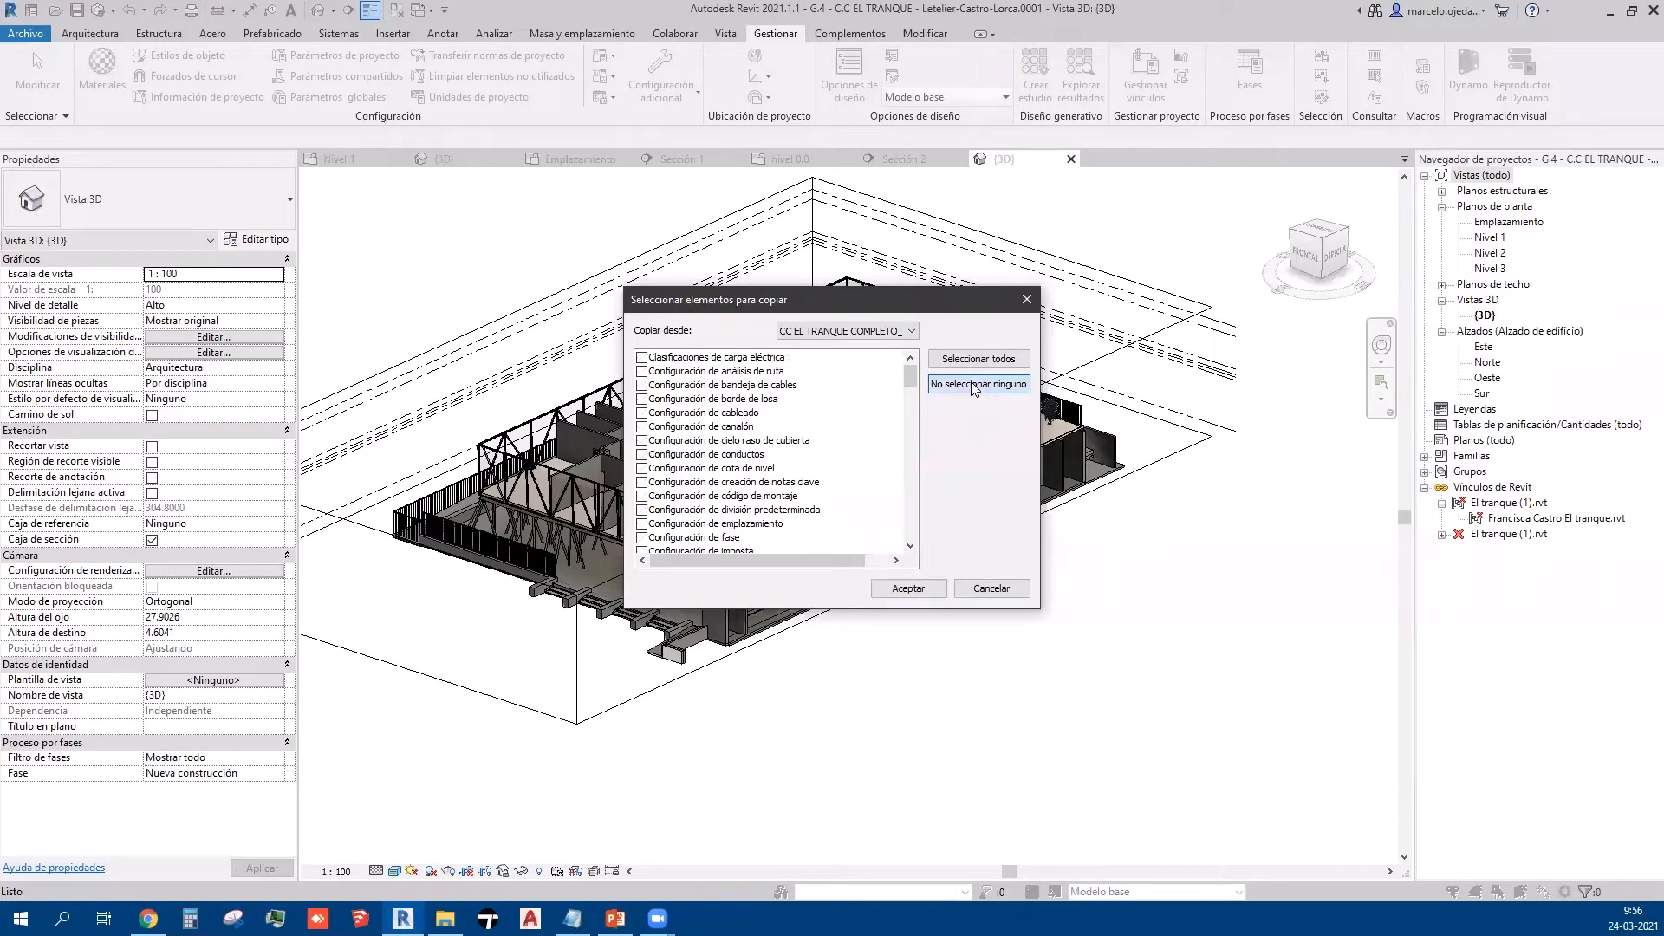
scroll(677, 529, "down", 10)
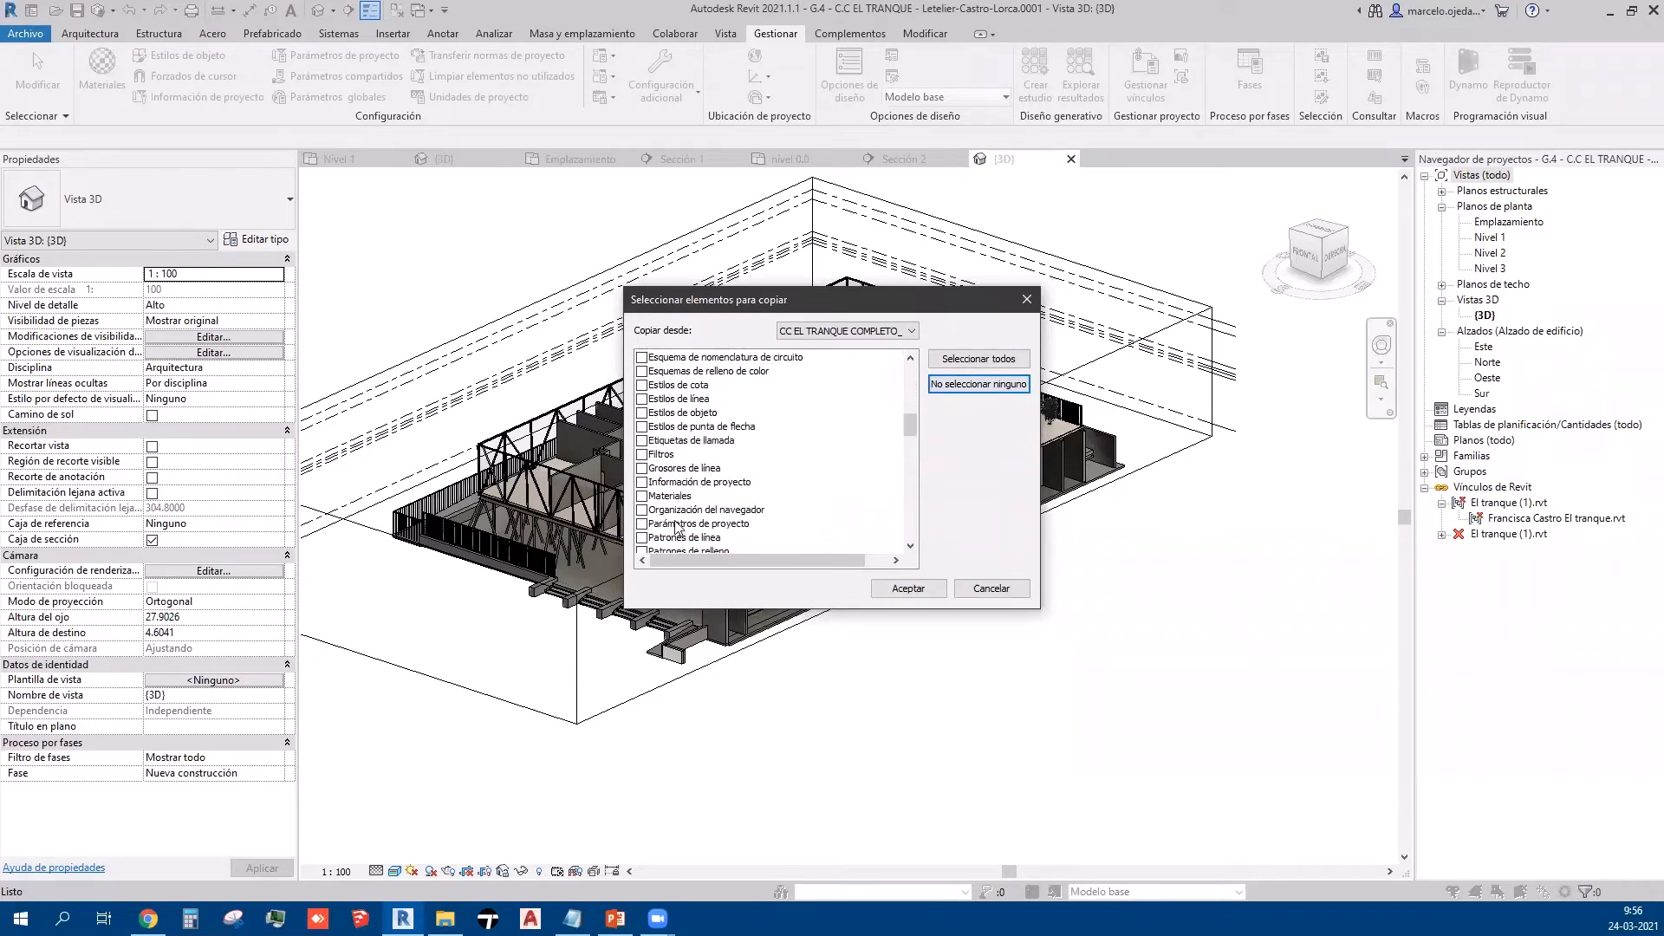
scroll(657, 496, "down", 2)
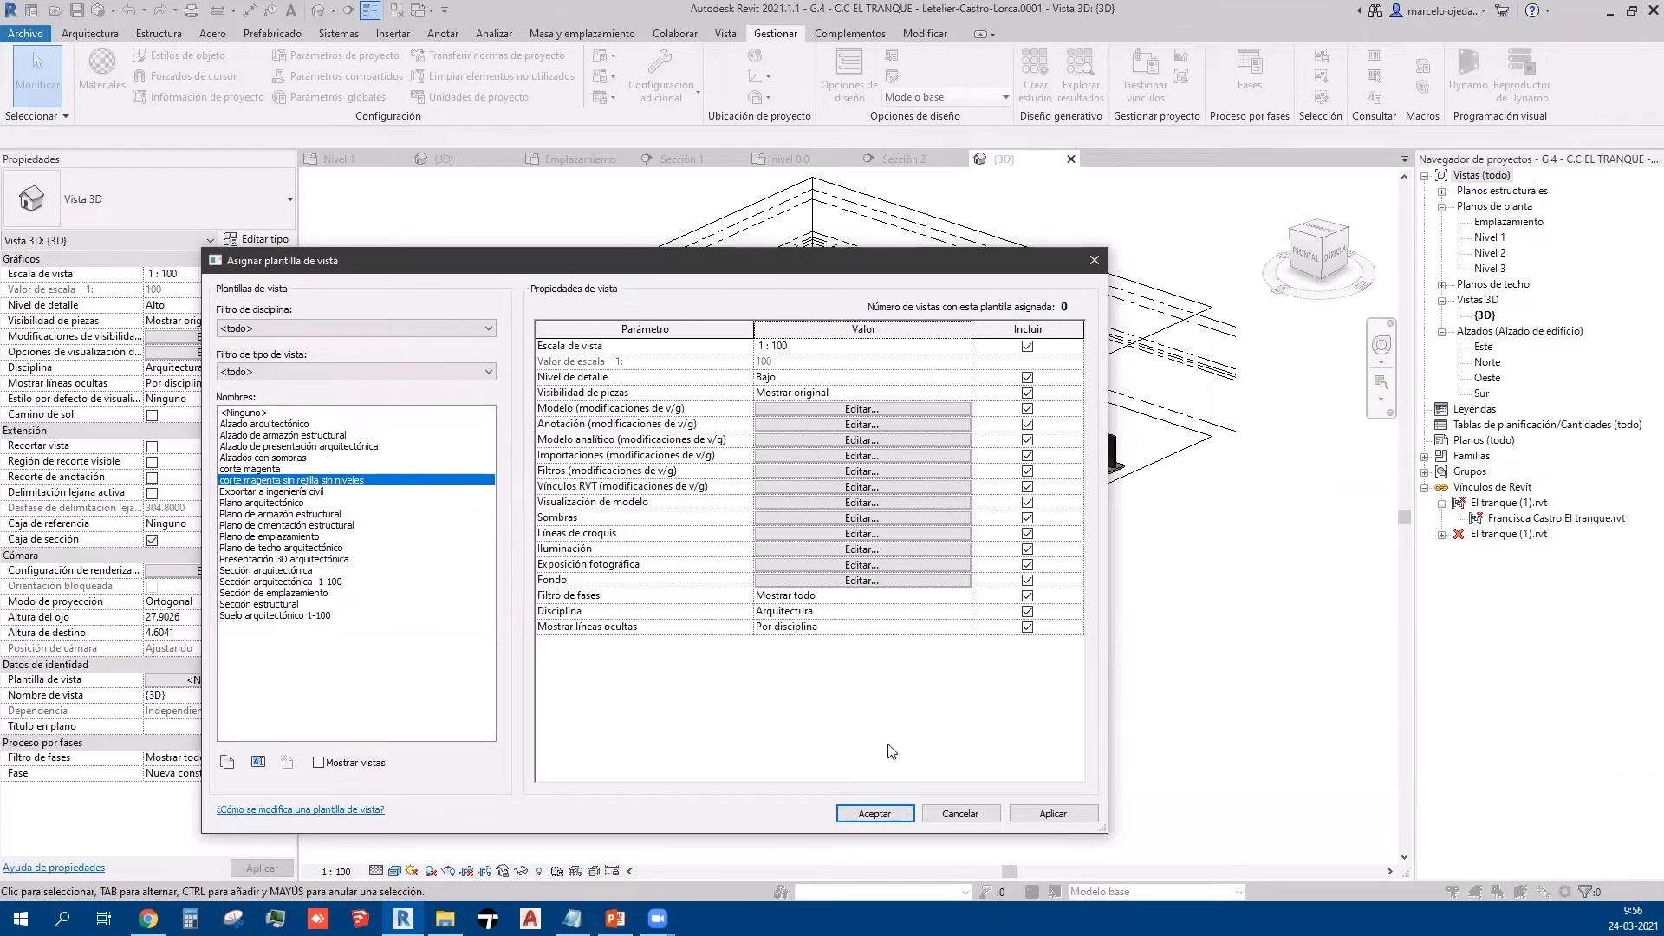
Step: Assign the view template "corte magenta sin rejilla sin niveles" to the G.4 project's 3D view
left_click(1043, 814)
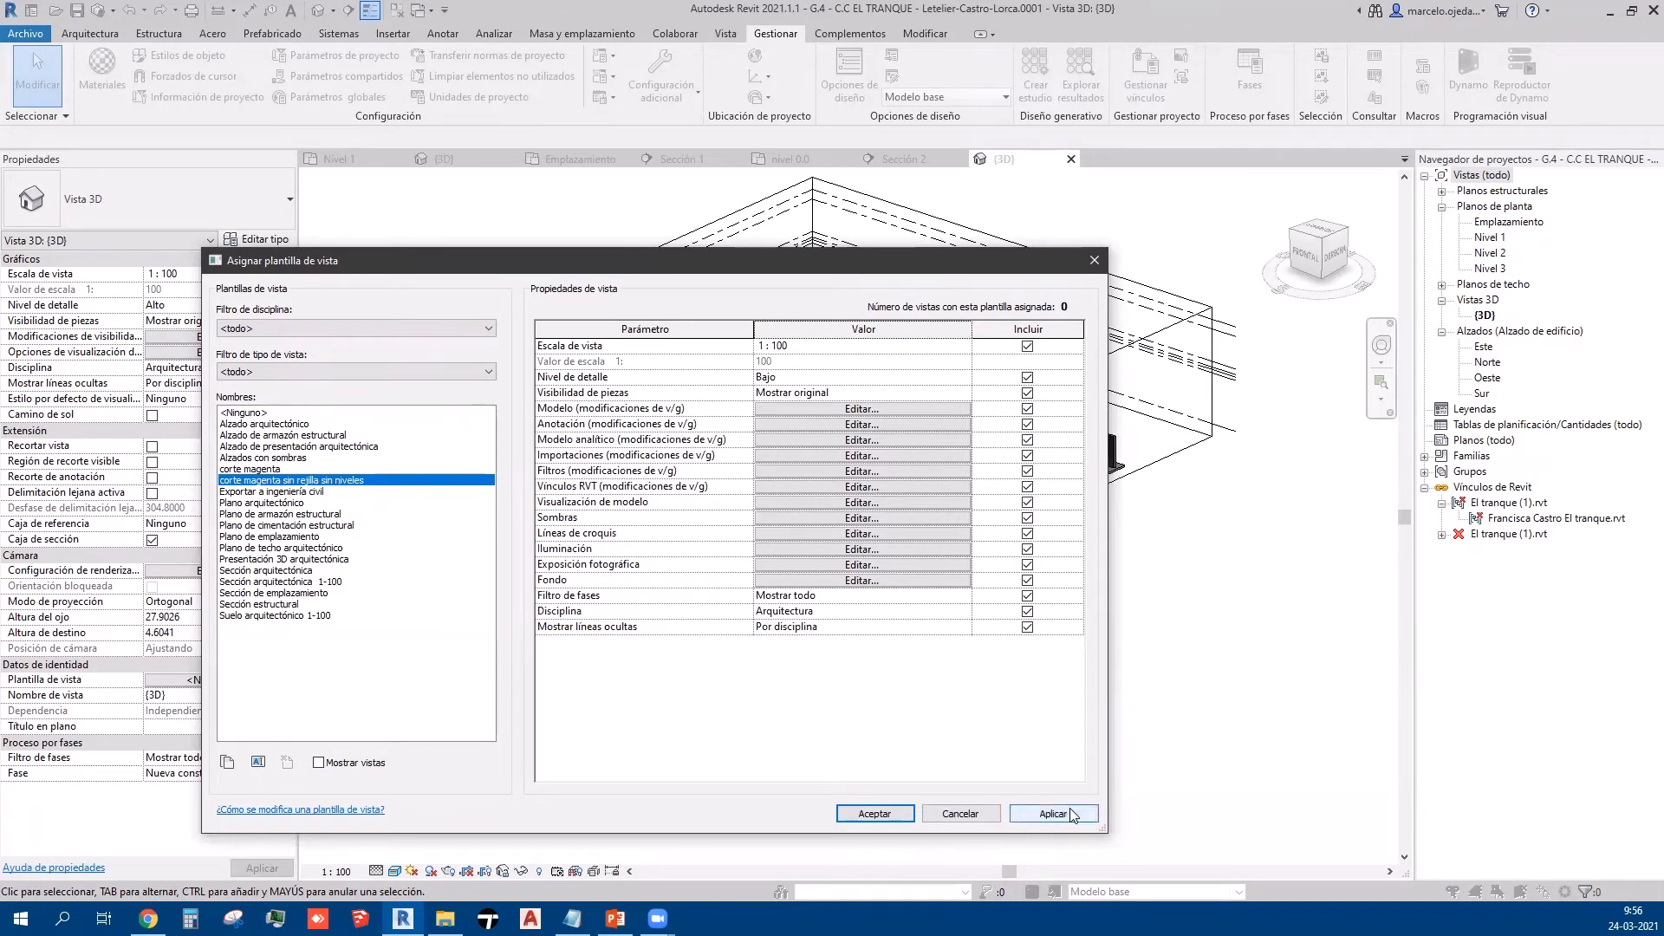
left_click(890, 816)
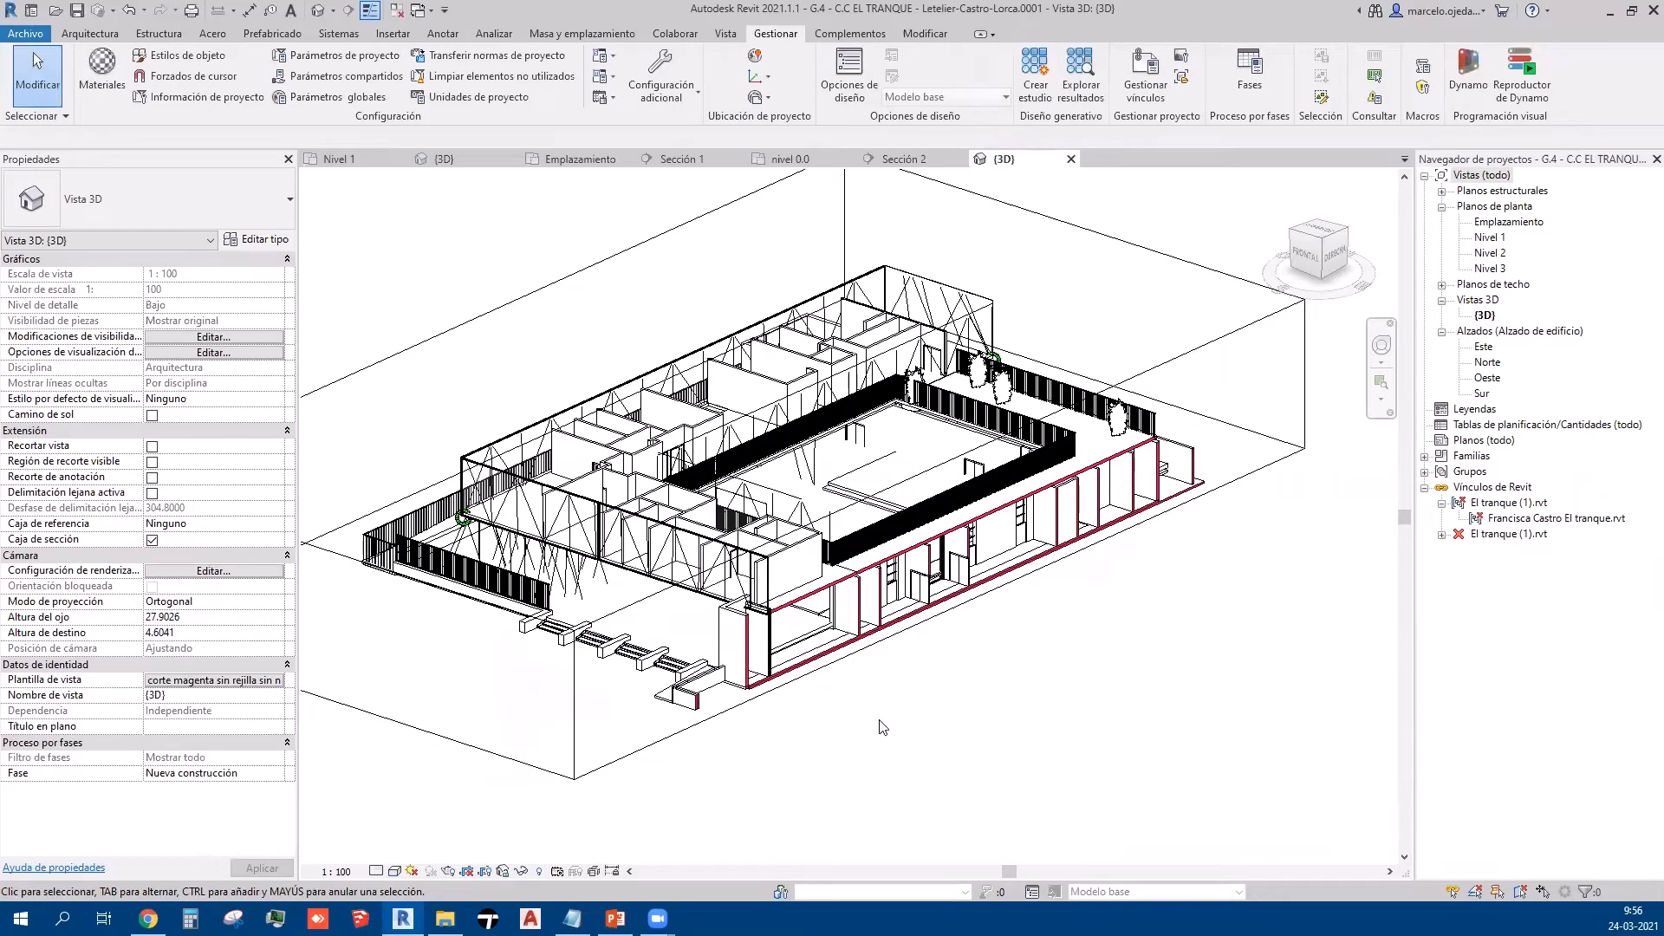
scroll(882, 726, "up", 3)
scroll(814, 713, "down", 4)
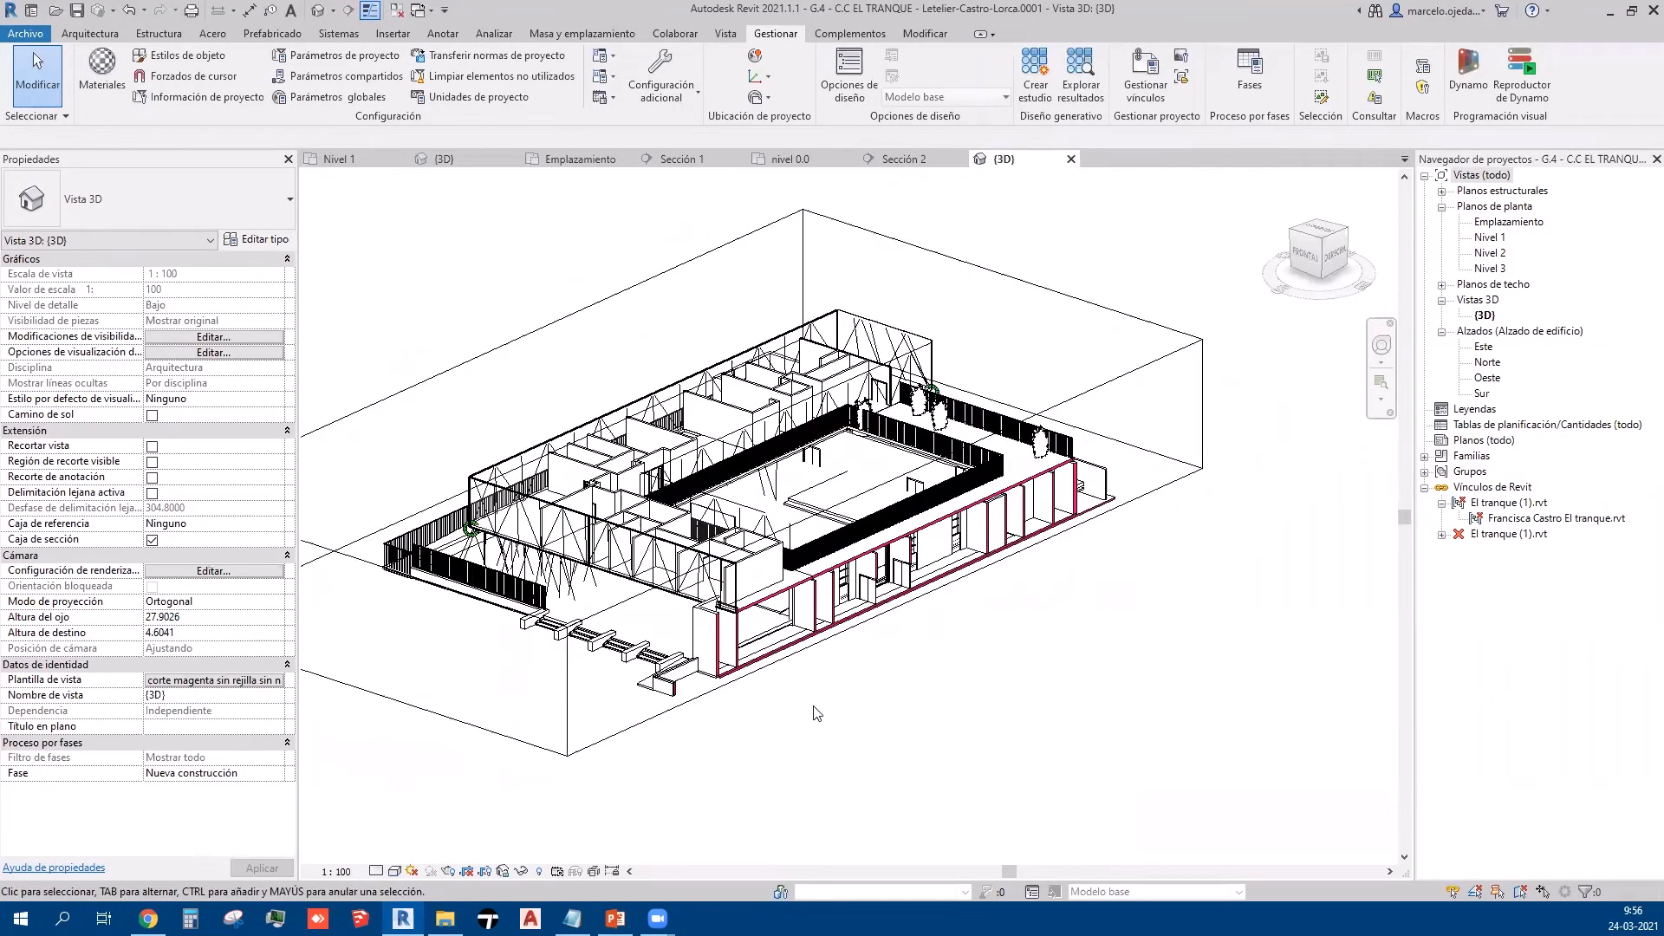
left_click(797, 611)
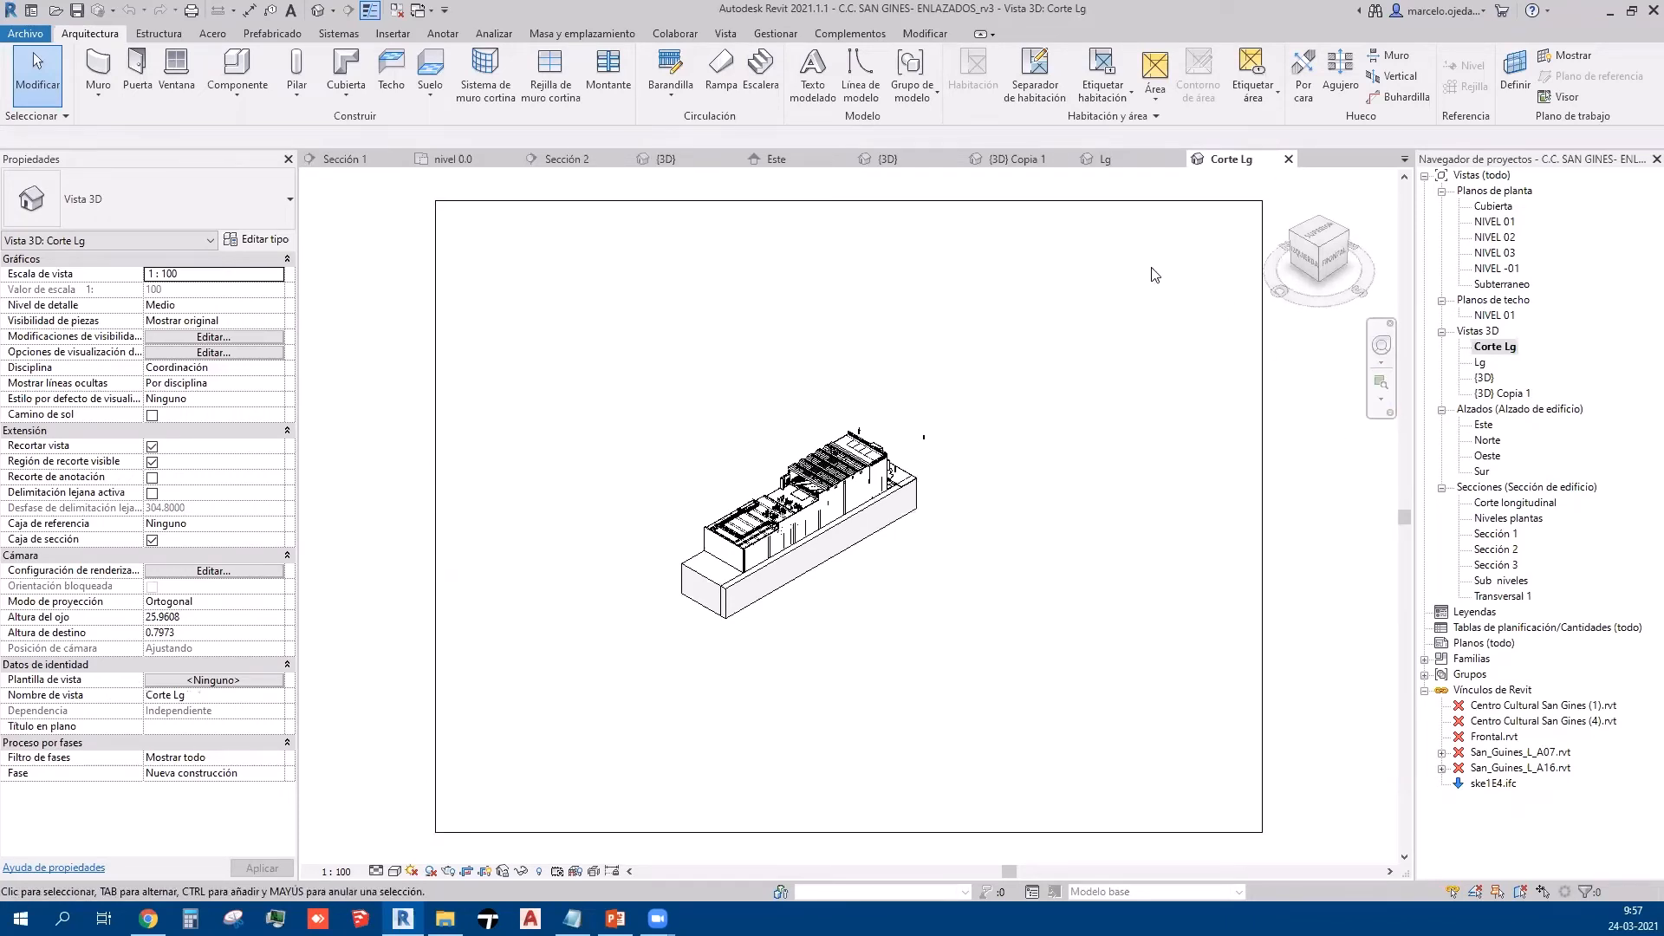
Step: Transfer only the view templates from the C.C. SAN GINES- ENLAZADOS project into the G.4 project
left_click(1134, 172)
left_click(1016, 158)
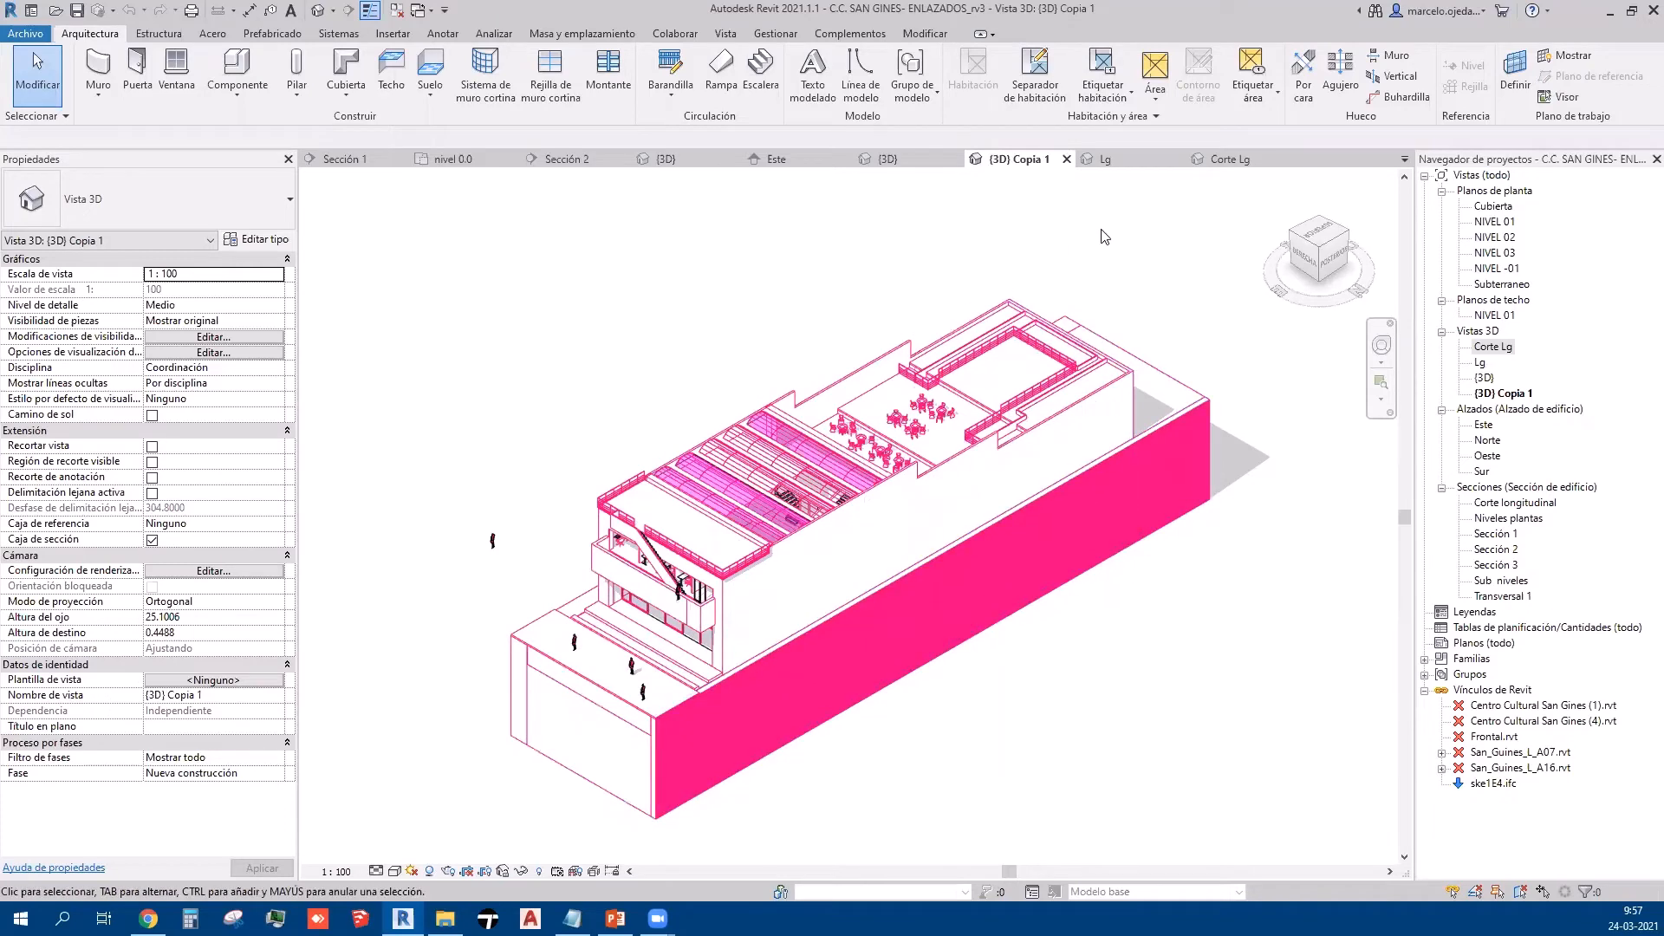
left_click(915, 161)
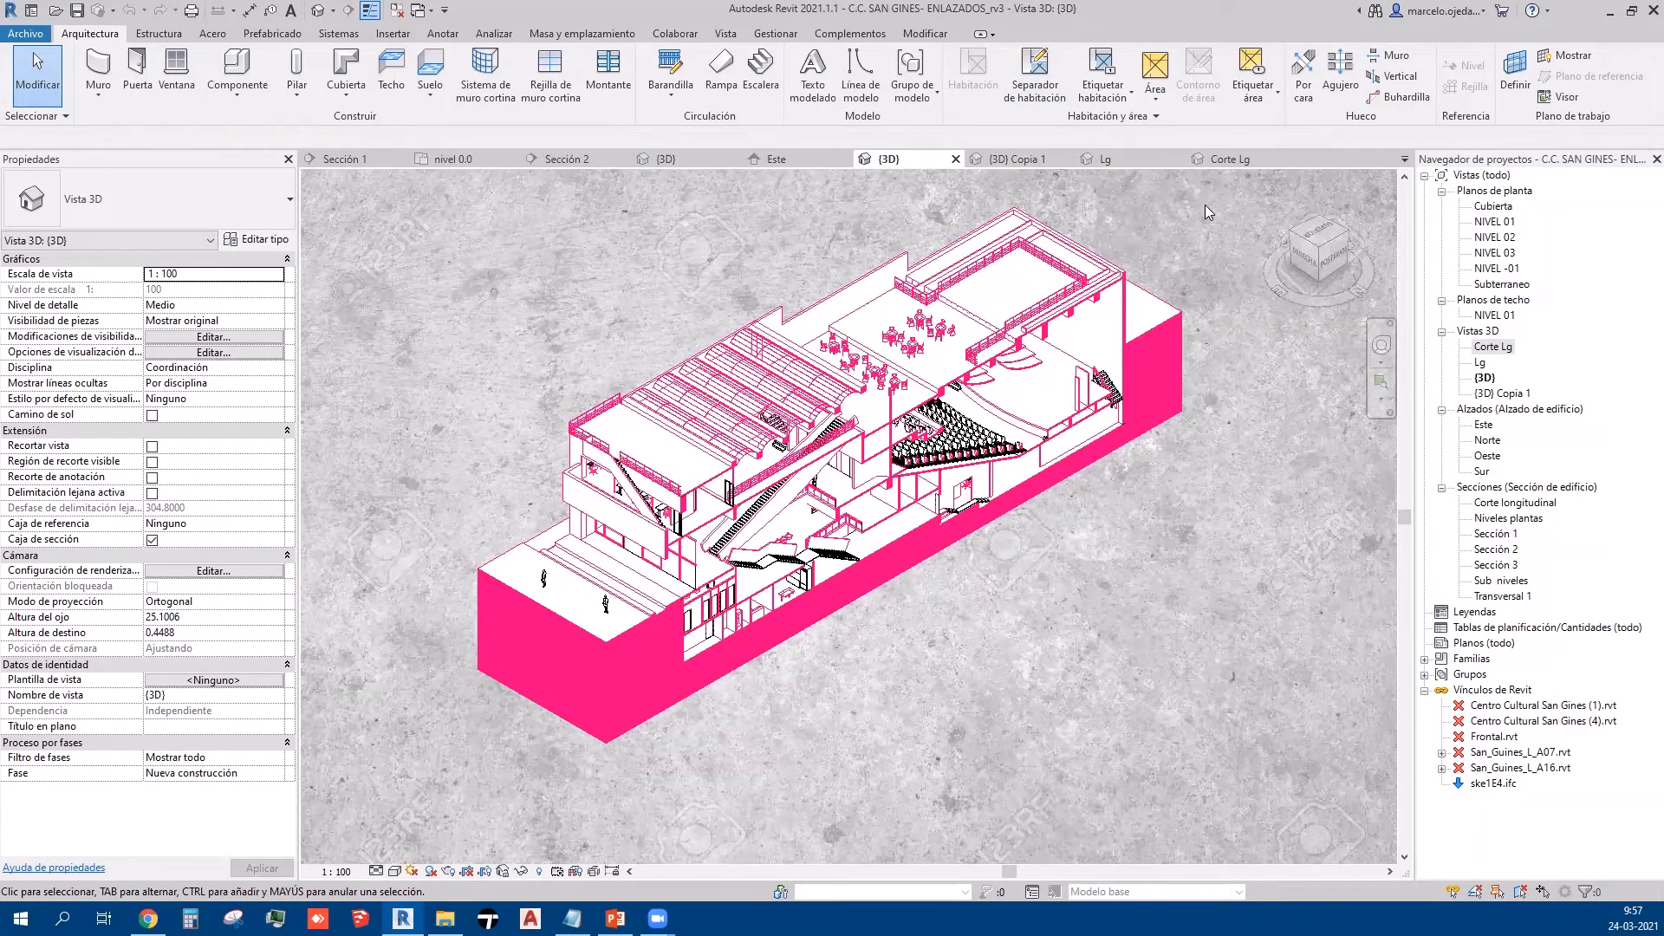
left_click(680, 158)
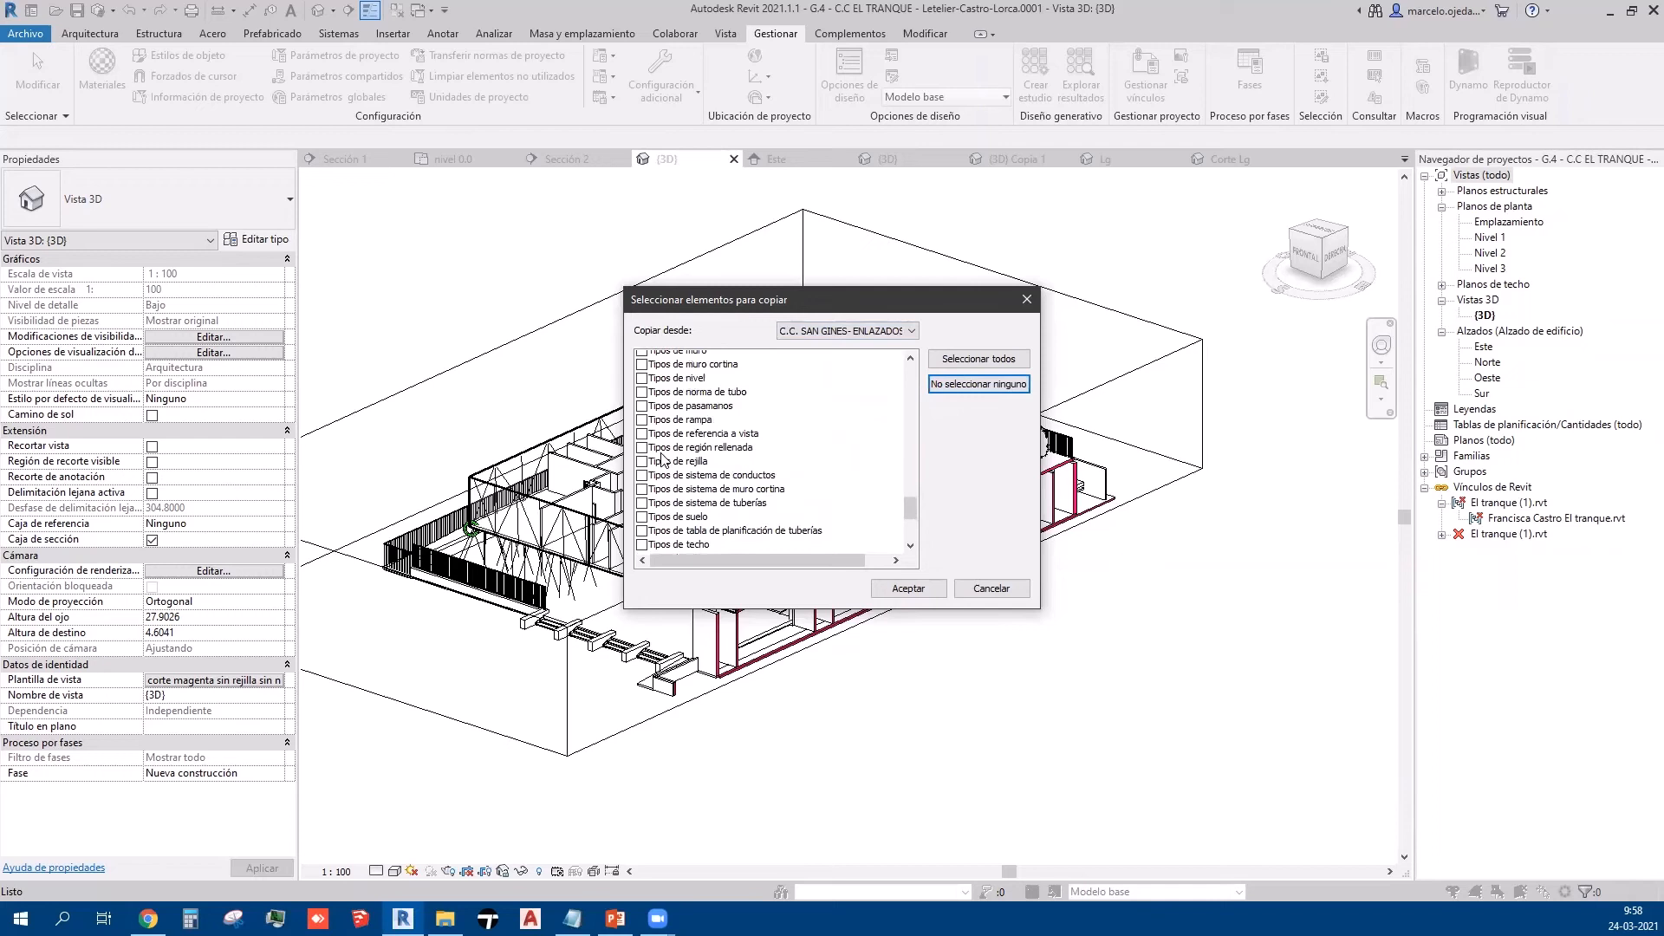
scroll(662, 454, "up", 8)
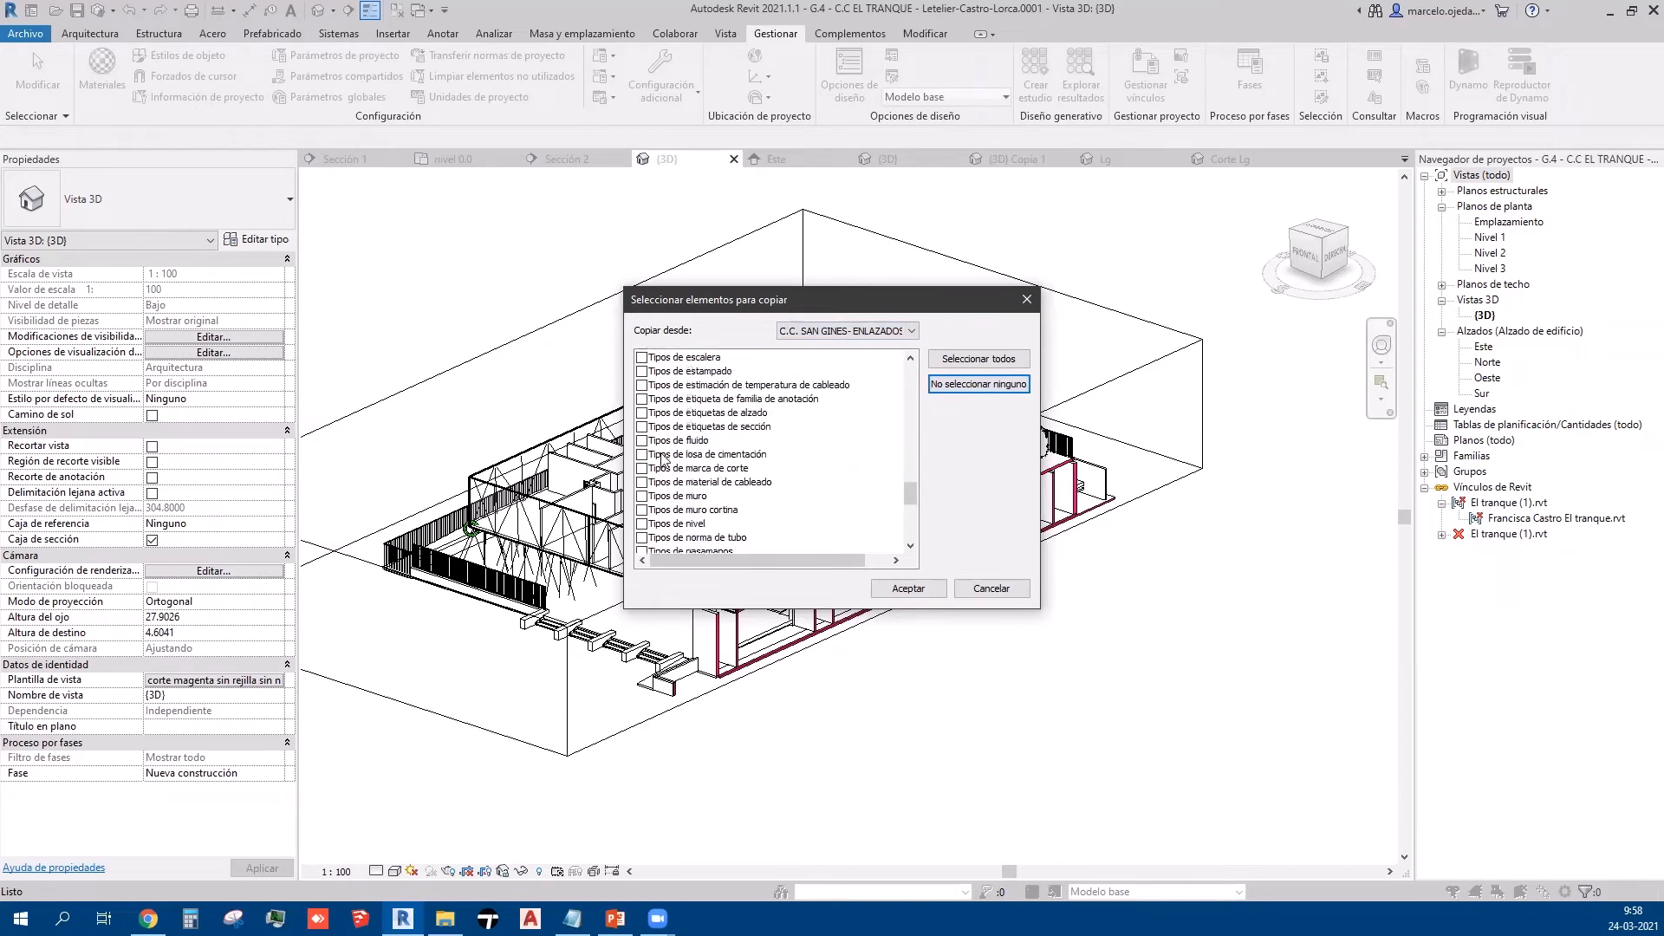
scroll(661, 457, "up", 10)
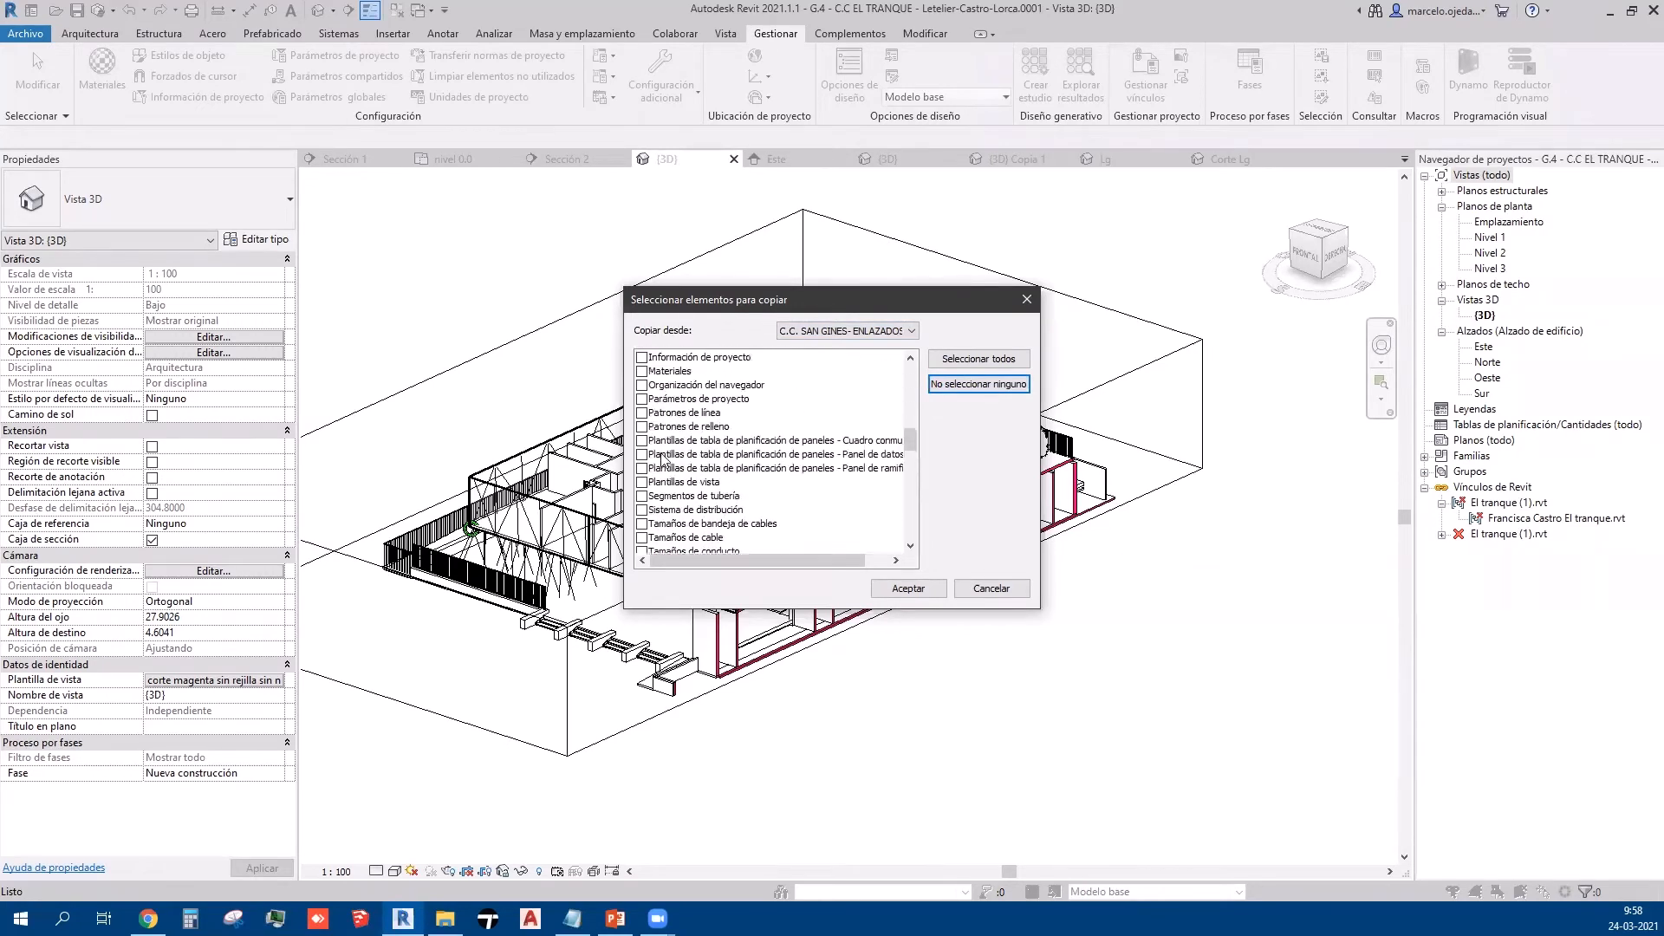
left_click(642, 482)
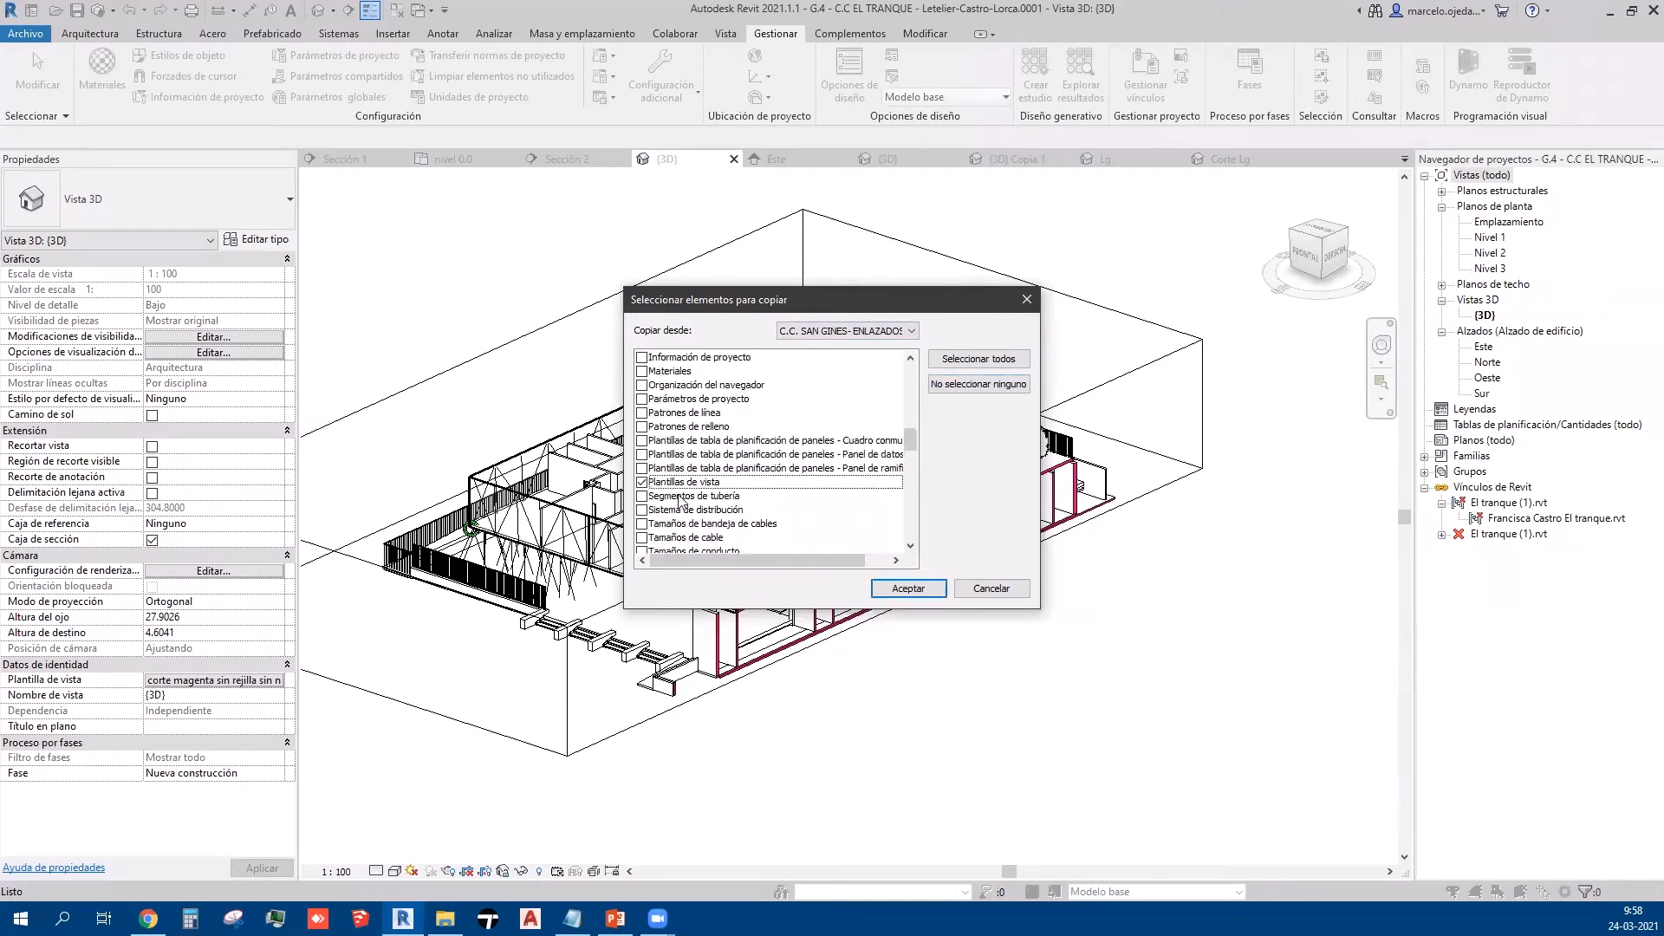
left_click(895, 589)
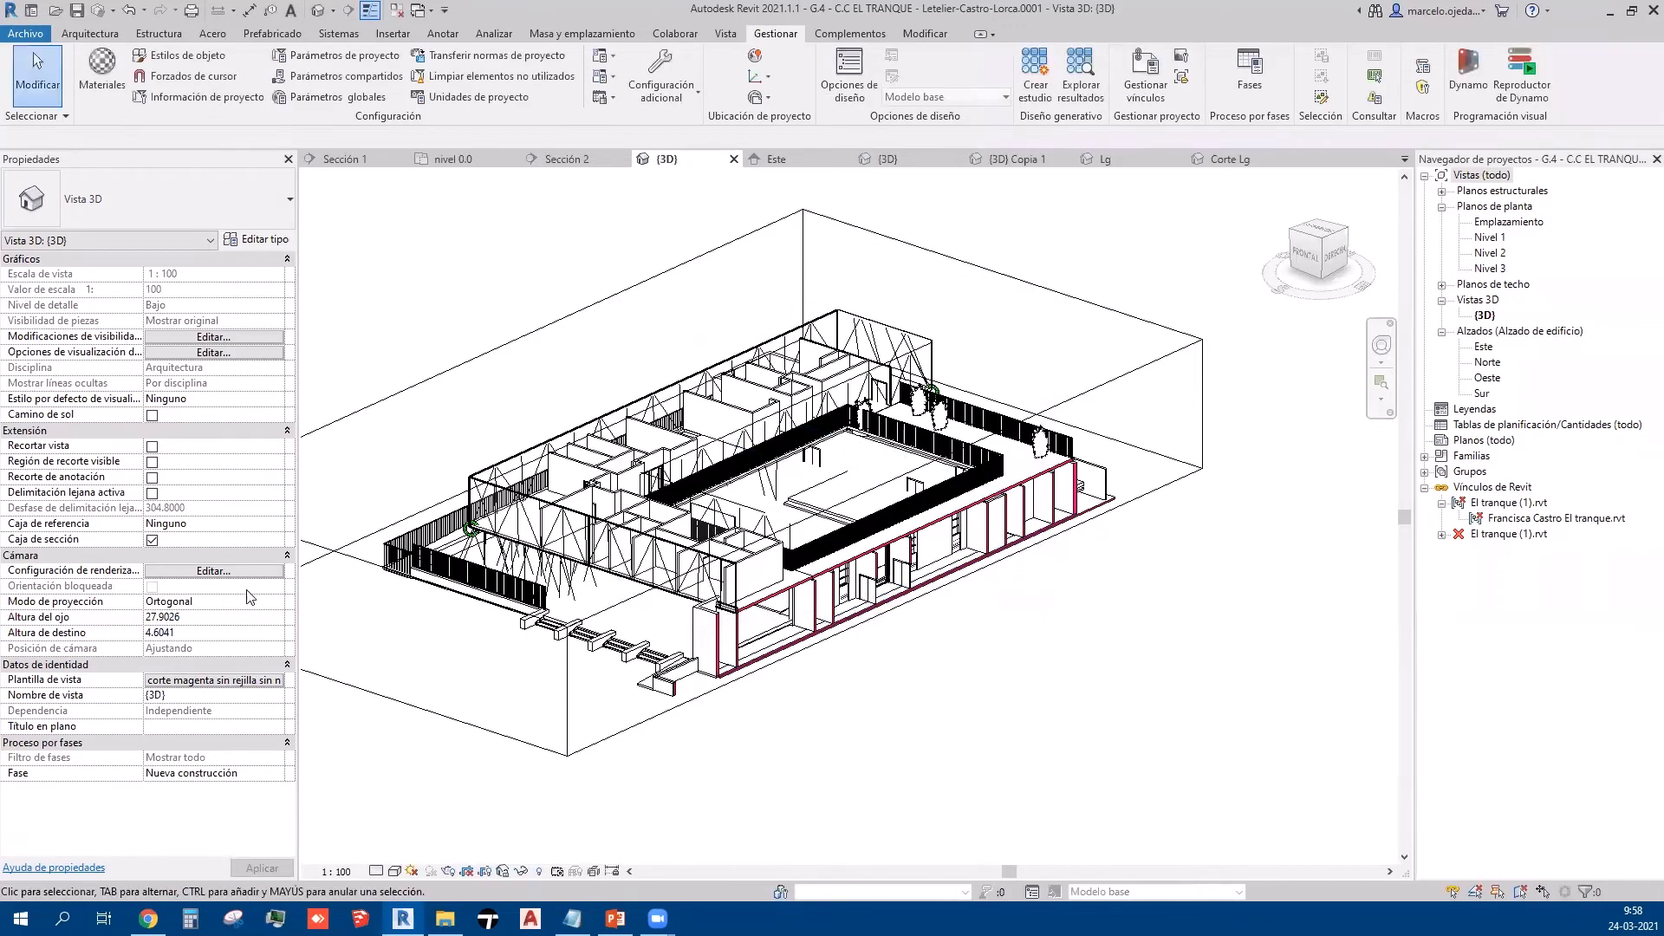
Step: Apply the MAGENTA view template to the G.4 project's 3D view and release the view from it by assigning <Ninguno>
left_click(264, 680)
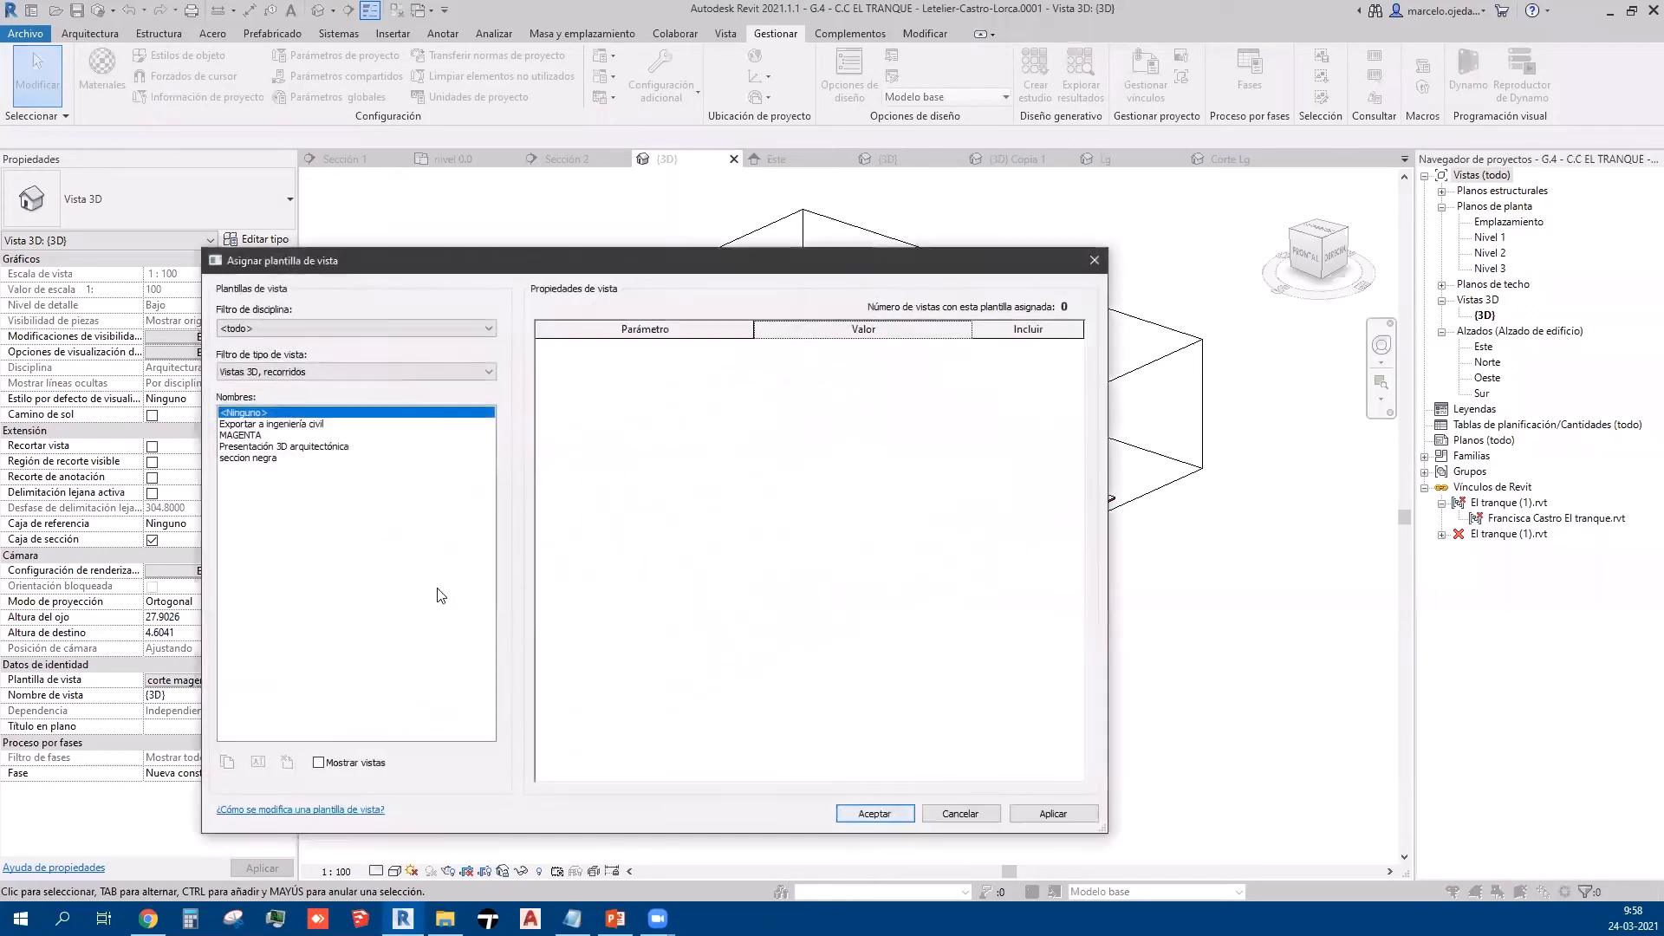
double_click(251, 436)
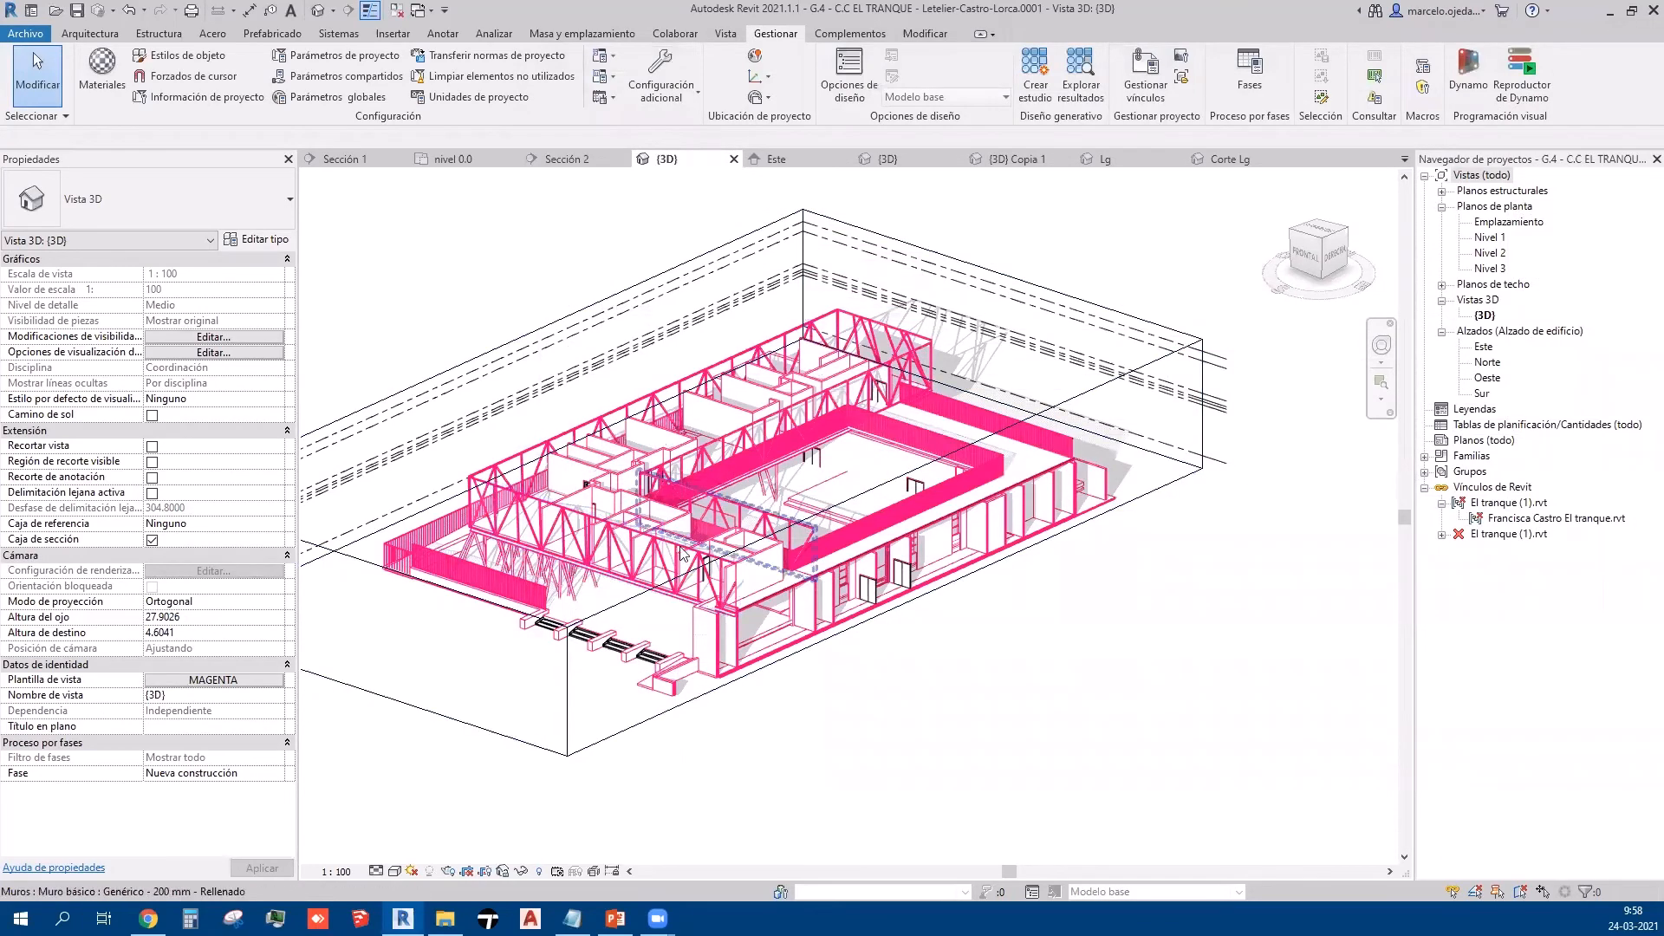
left_click(260, 681)
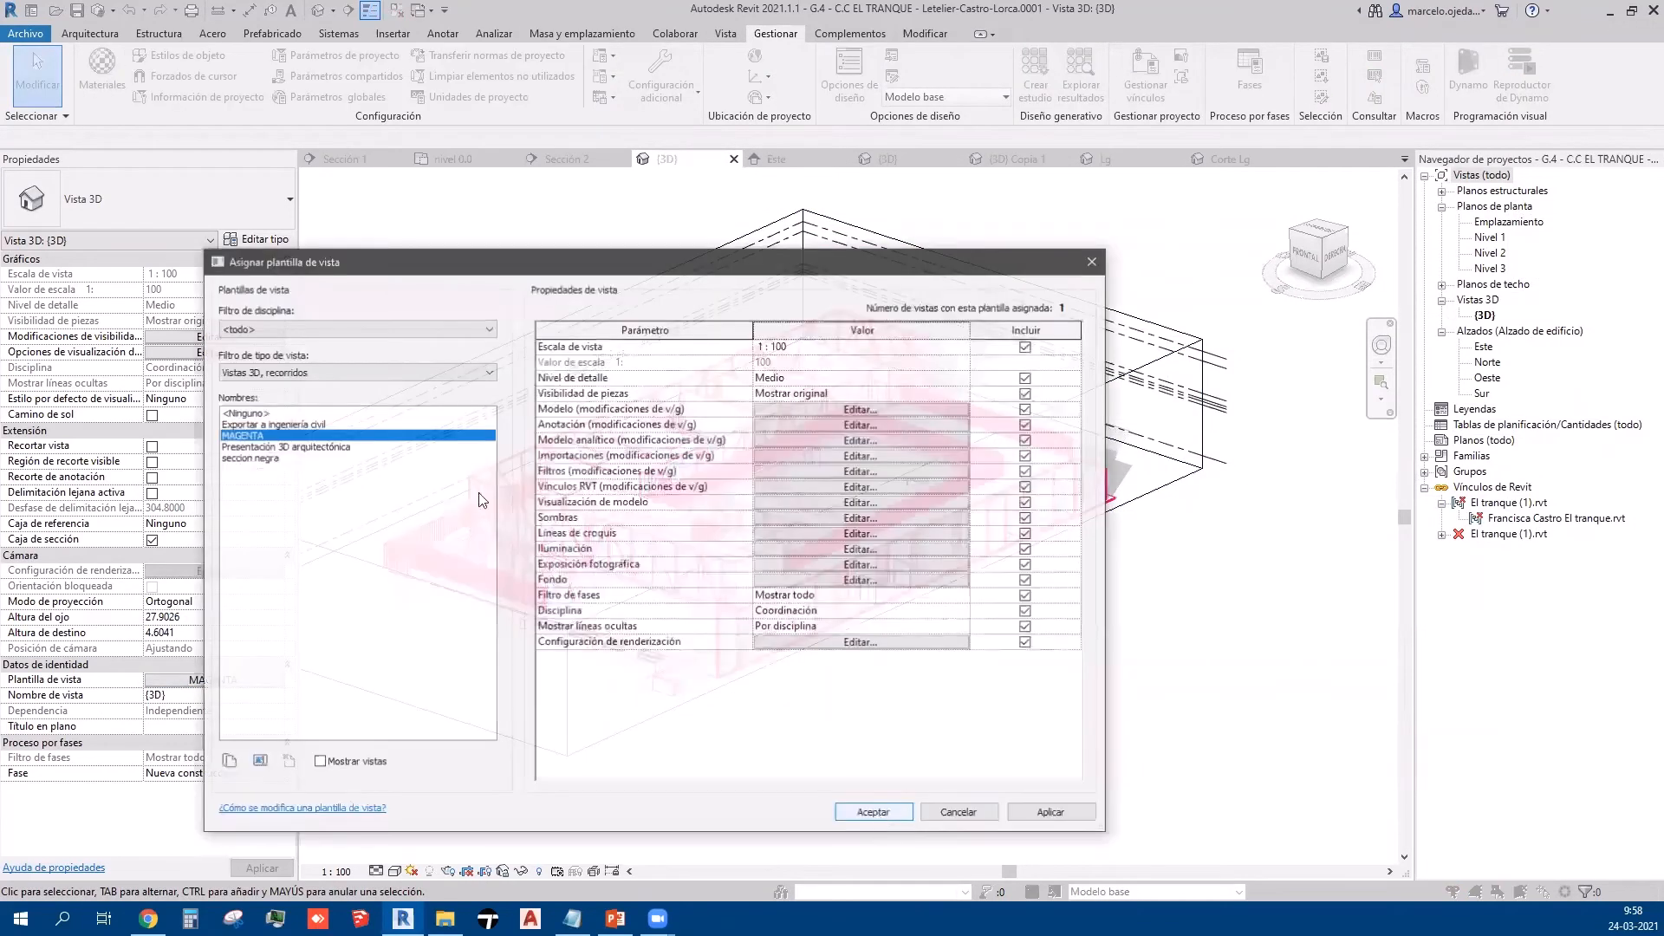
left_click(260, 414)
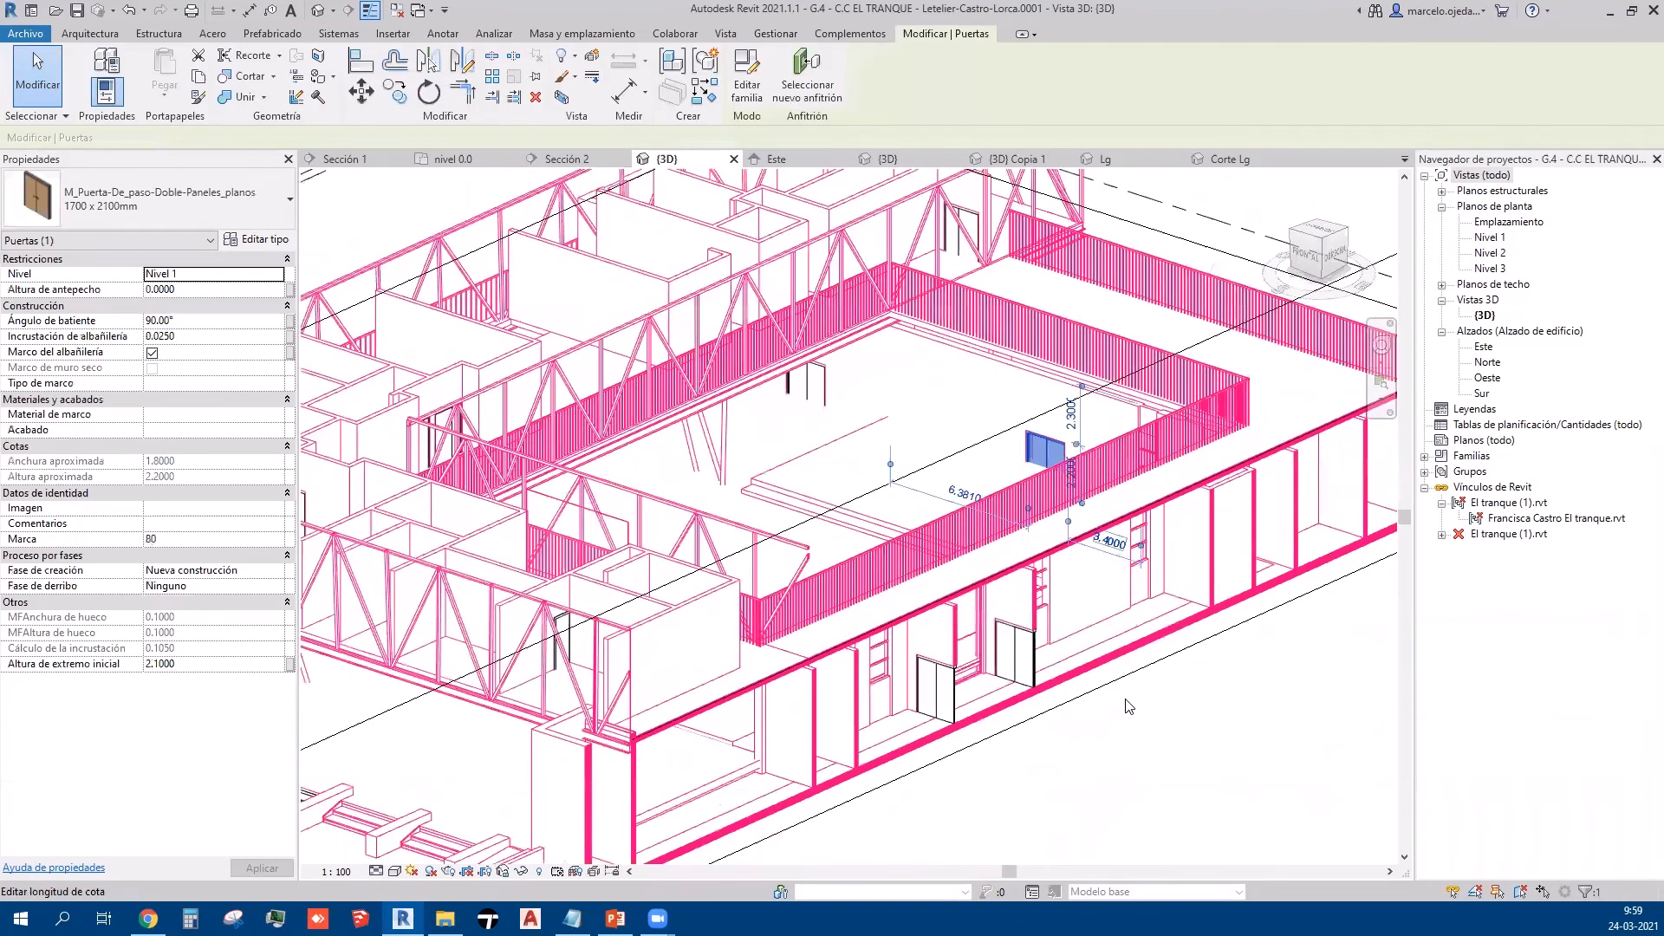
Step: Override the line colour of all 1700 x 2100mm double-panel doors visible in the 3D view with bright pink
left_click(996, 660, "ctrl")
left_click(1046, 703)
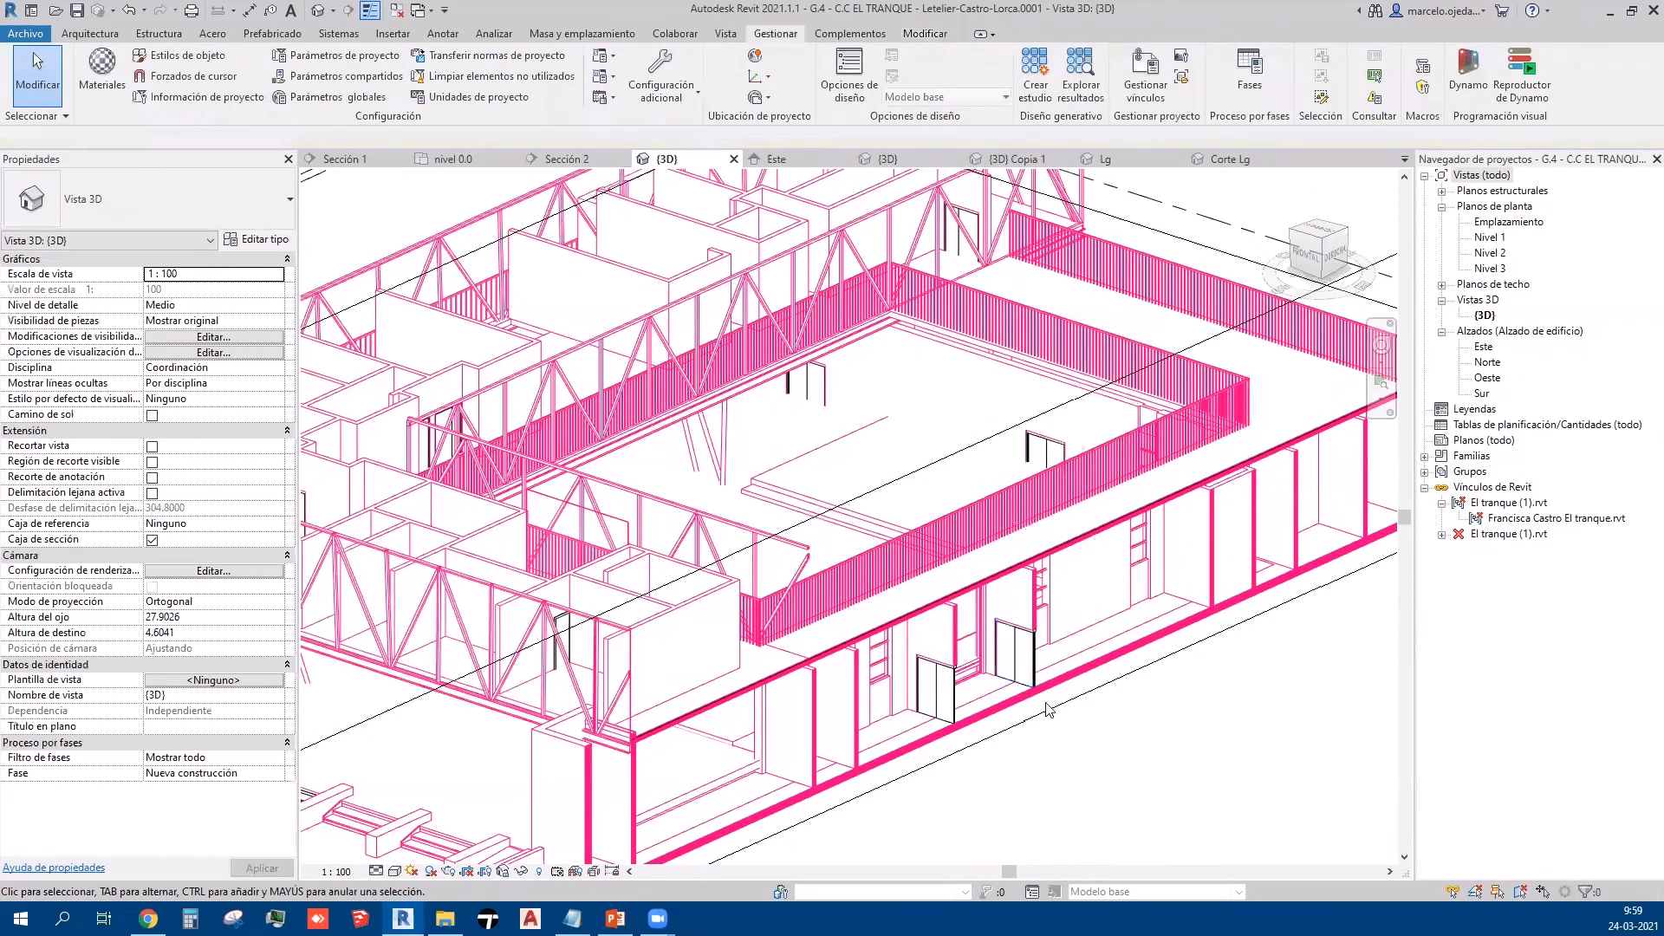
left_click(1029, 654)
right_click(1030, 653)
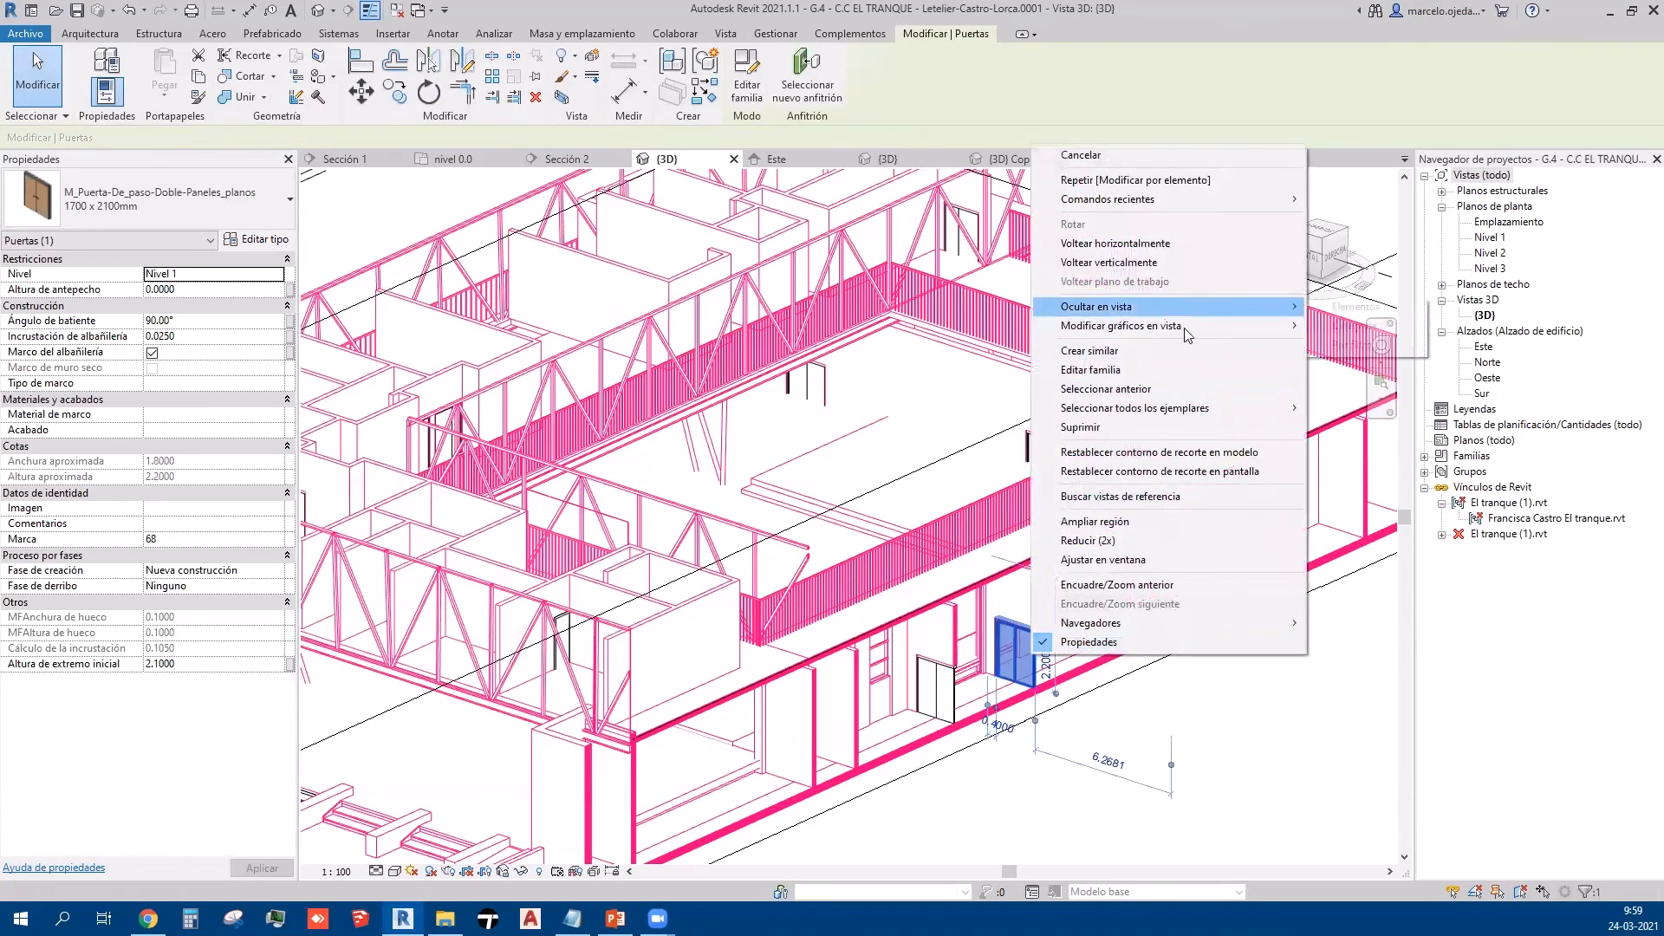
mouse_move(1230, 408)
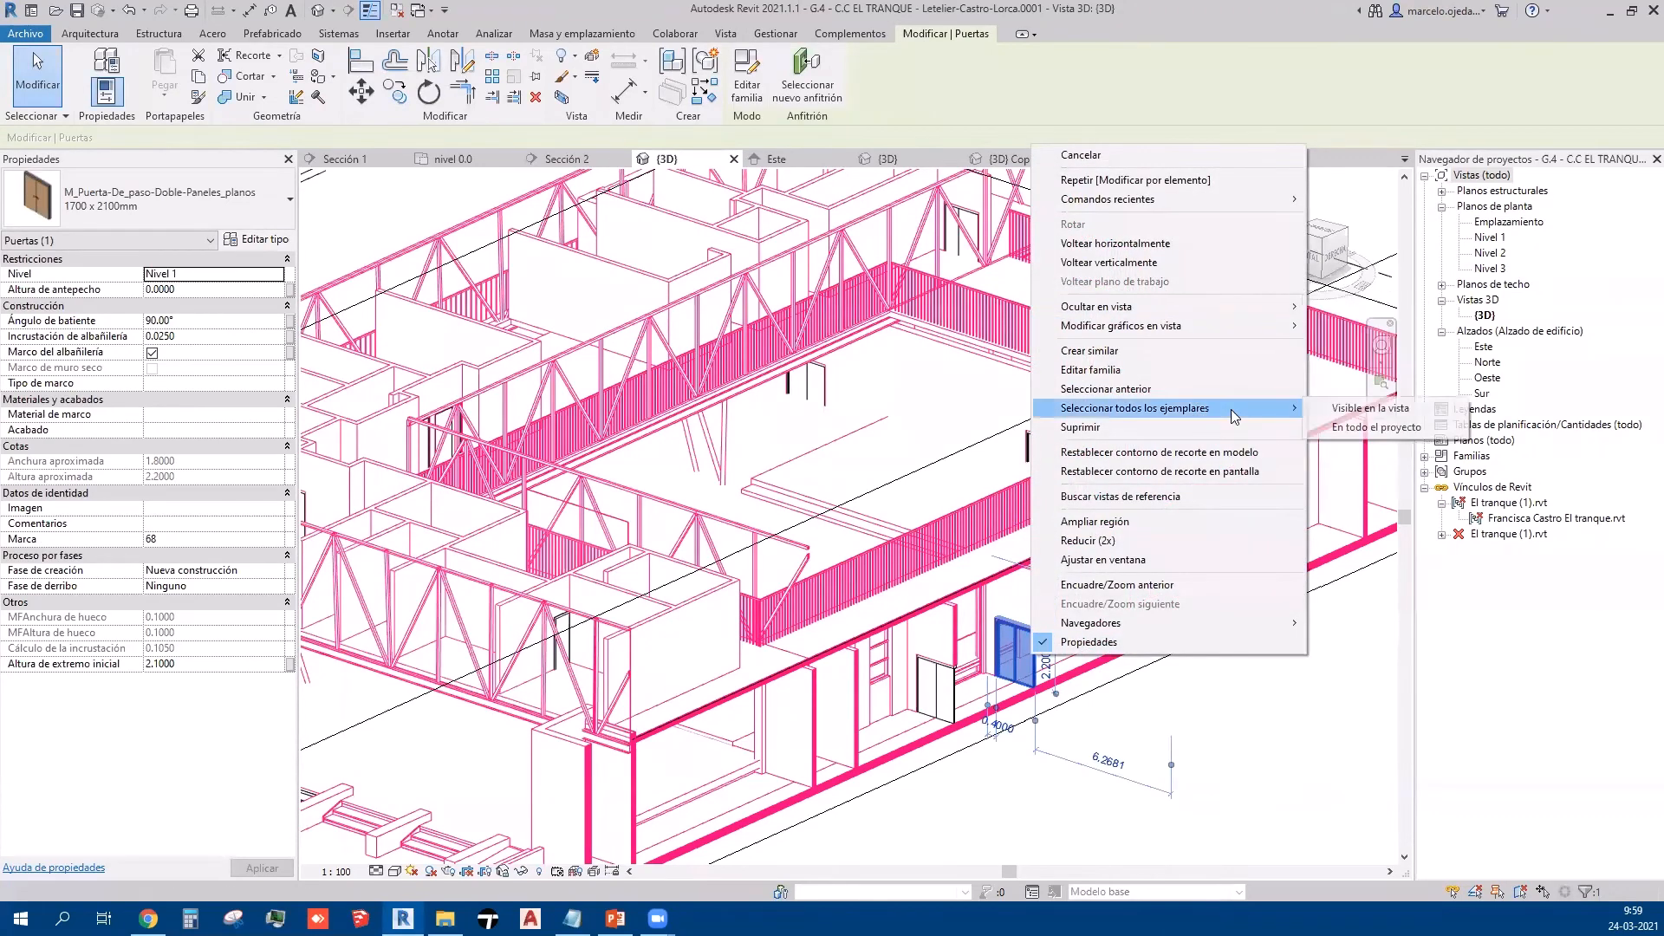
left_click(1345, 411)
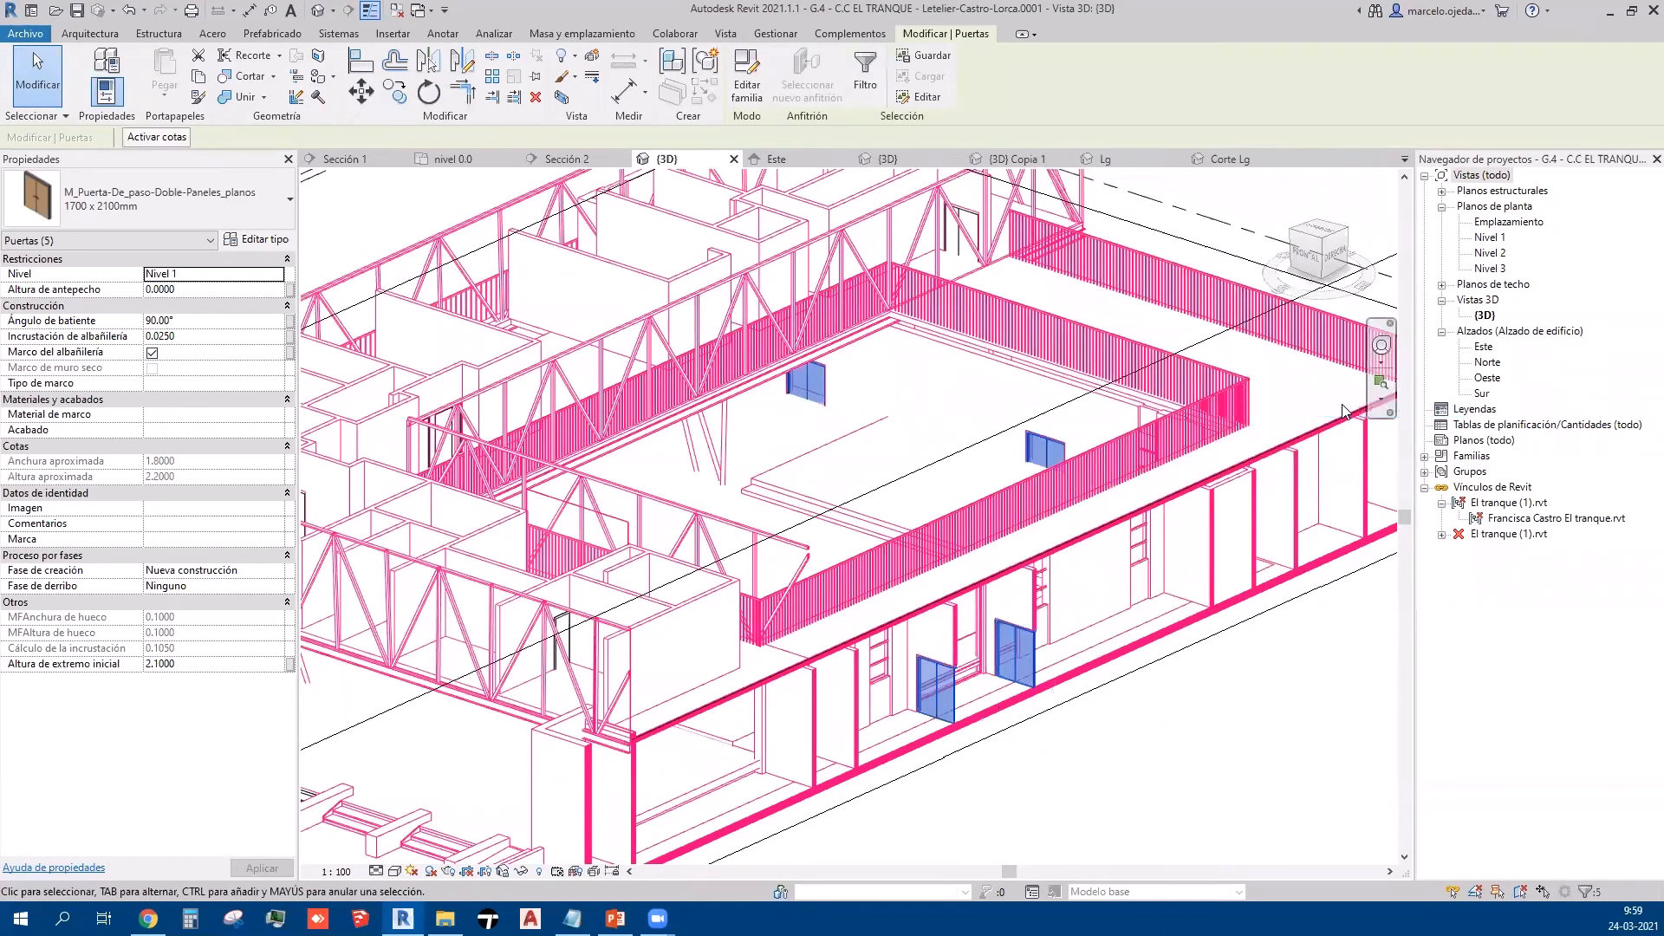
left_click(1194, 601)
left_click(1100, 366)
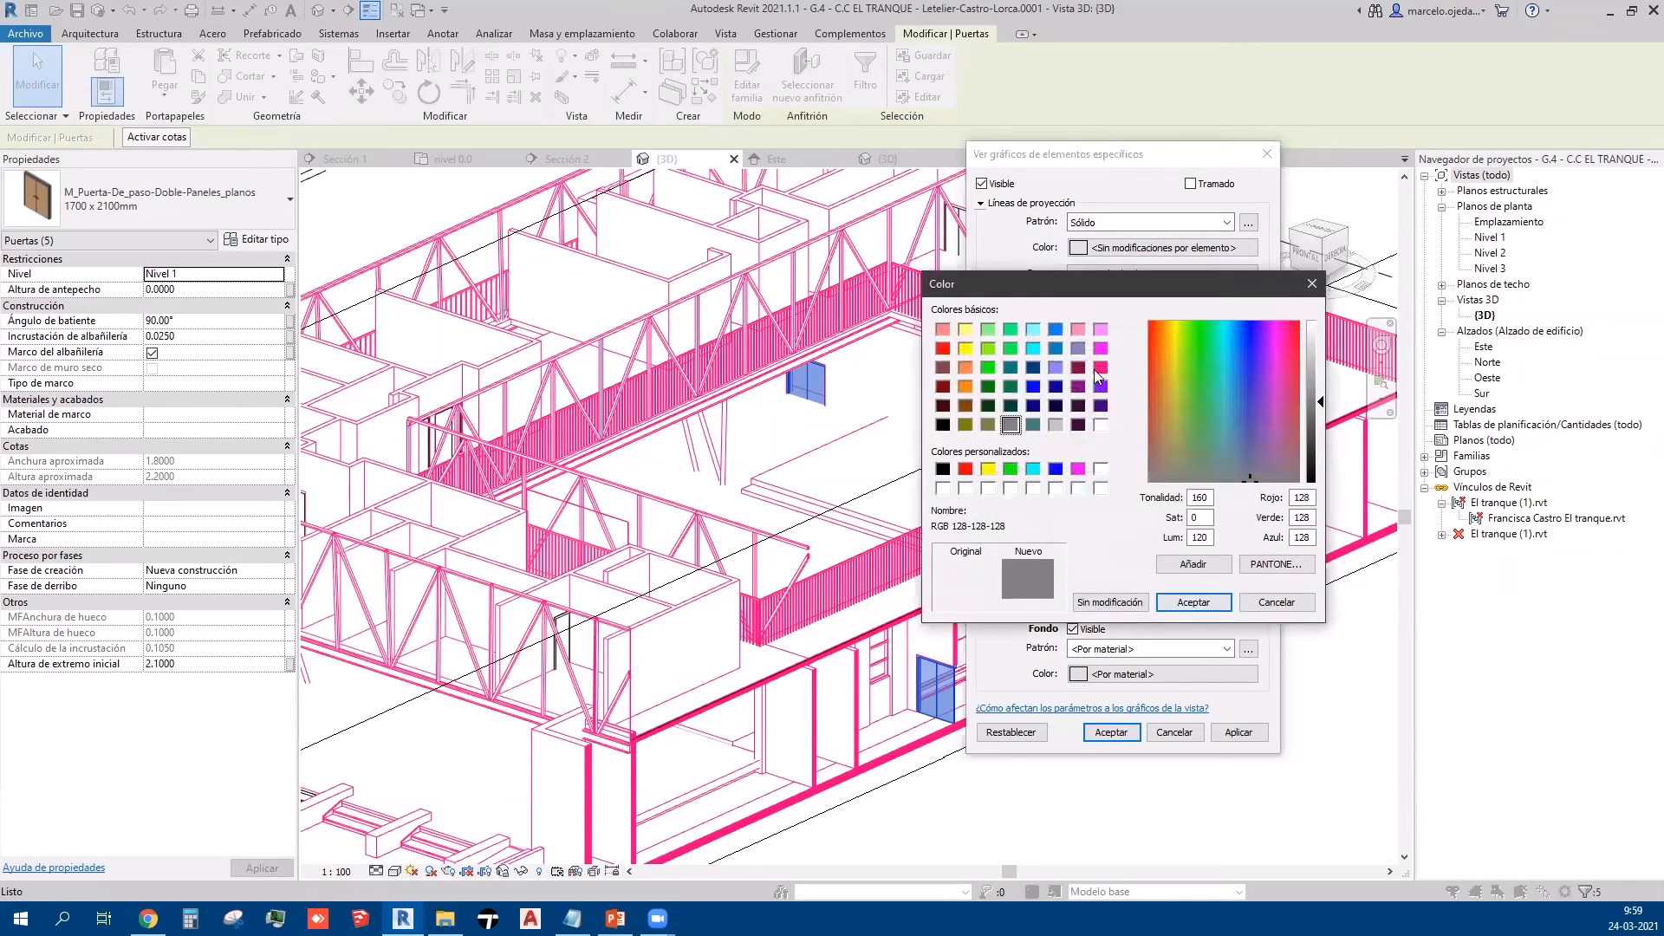
left_click(1183, 602)
left_click(1127, 274)
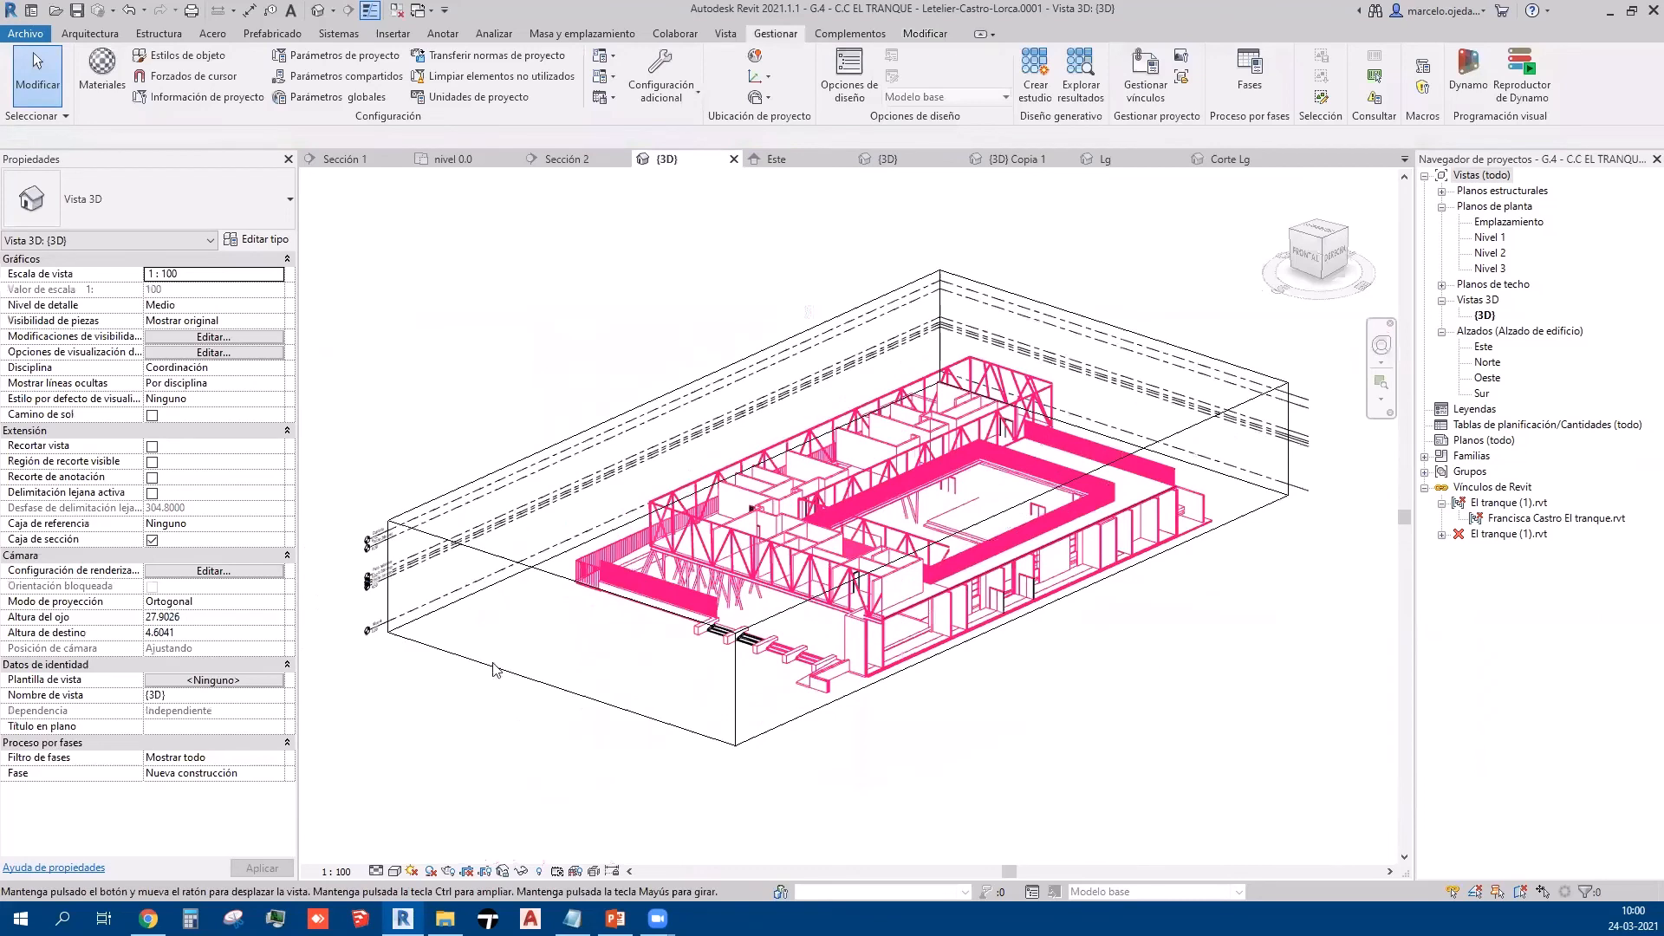
Step: Select all the level datums shown around the building in the G.4 project's 3D view
left_click(373, 533)
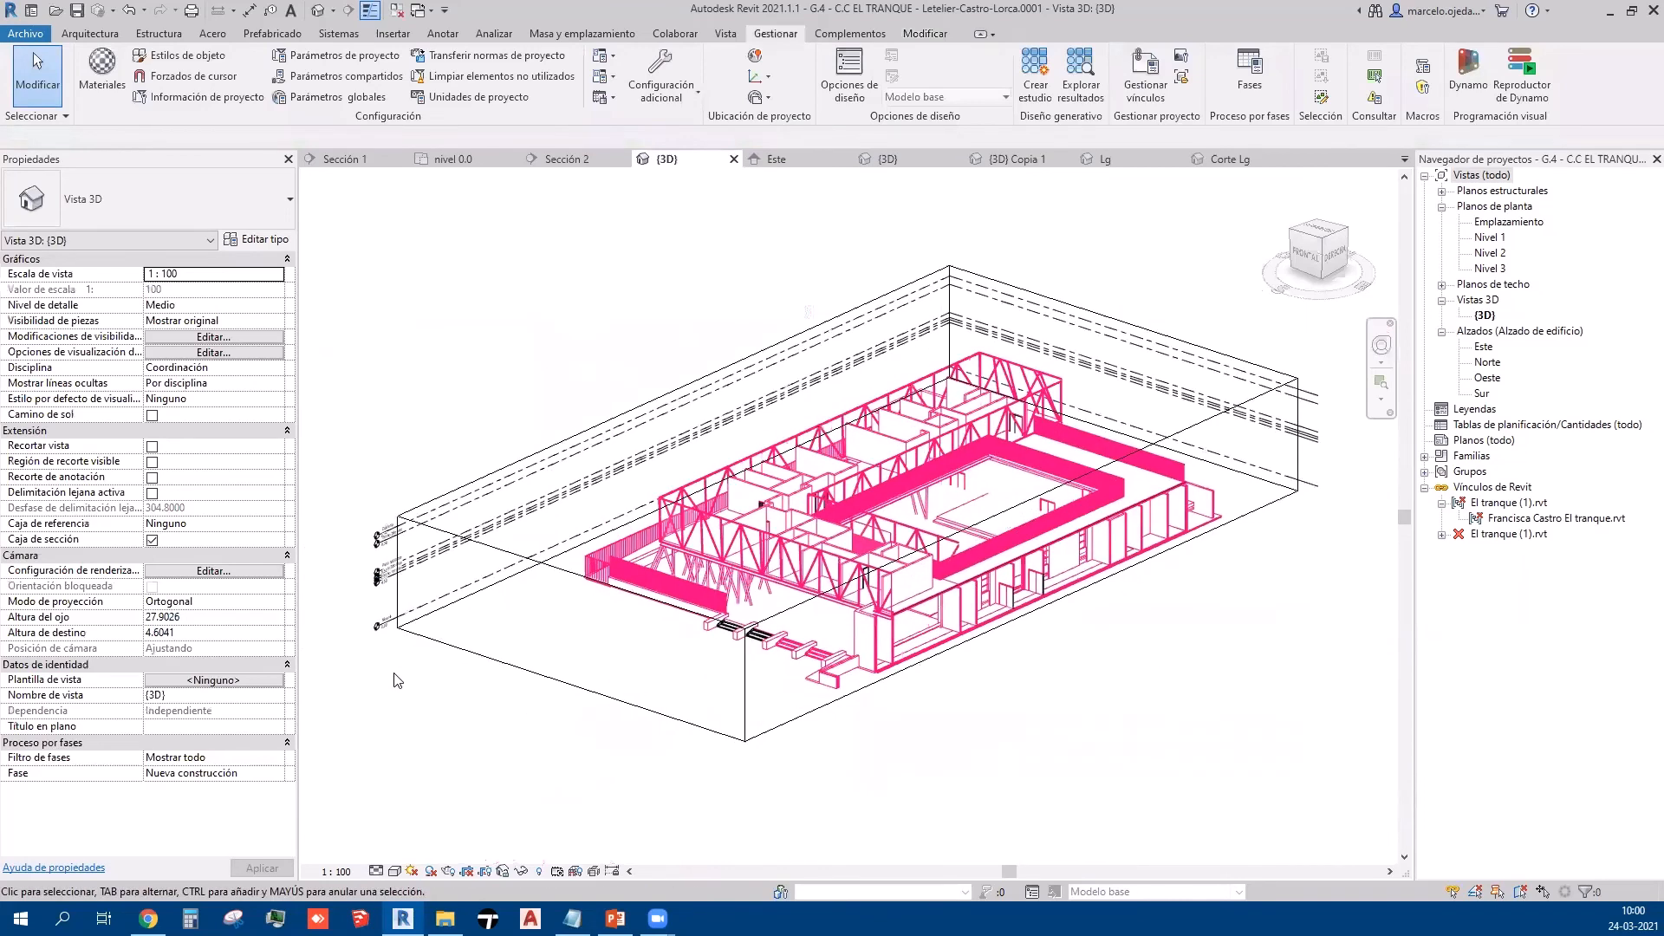
right_click(380, 535)
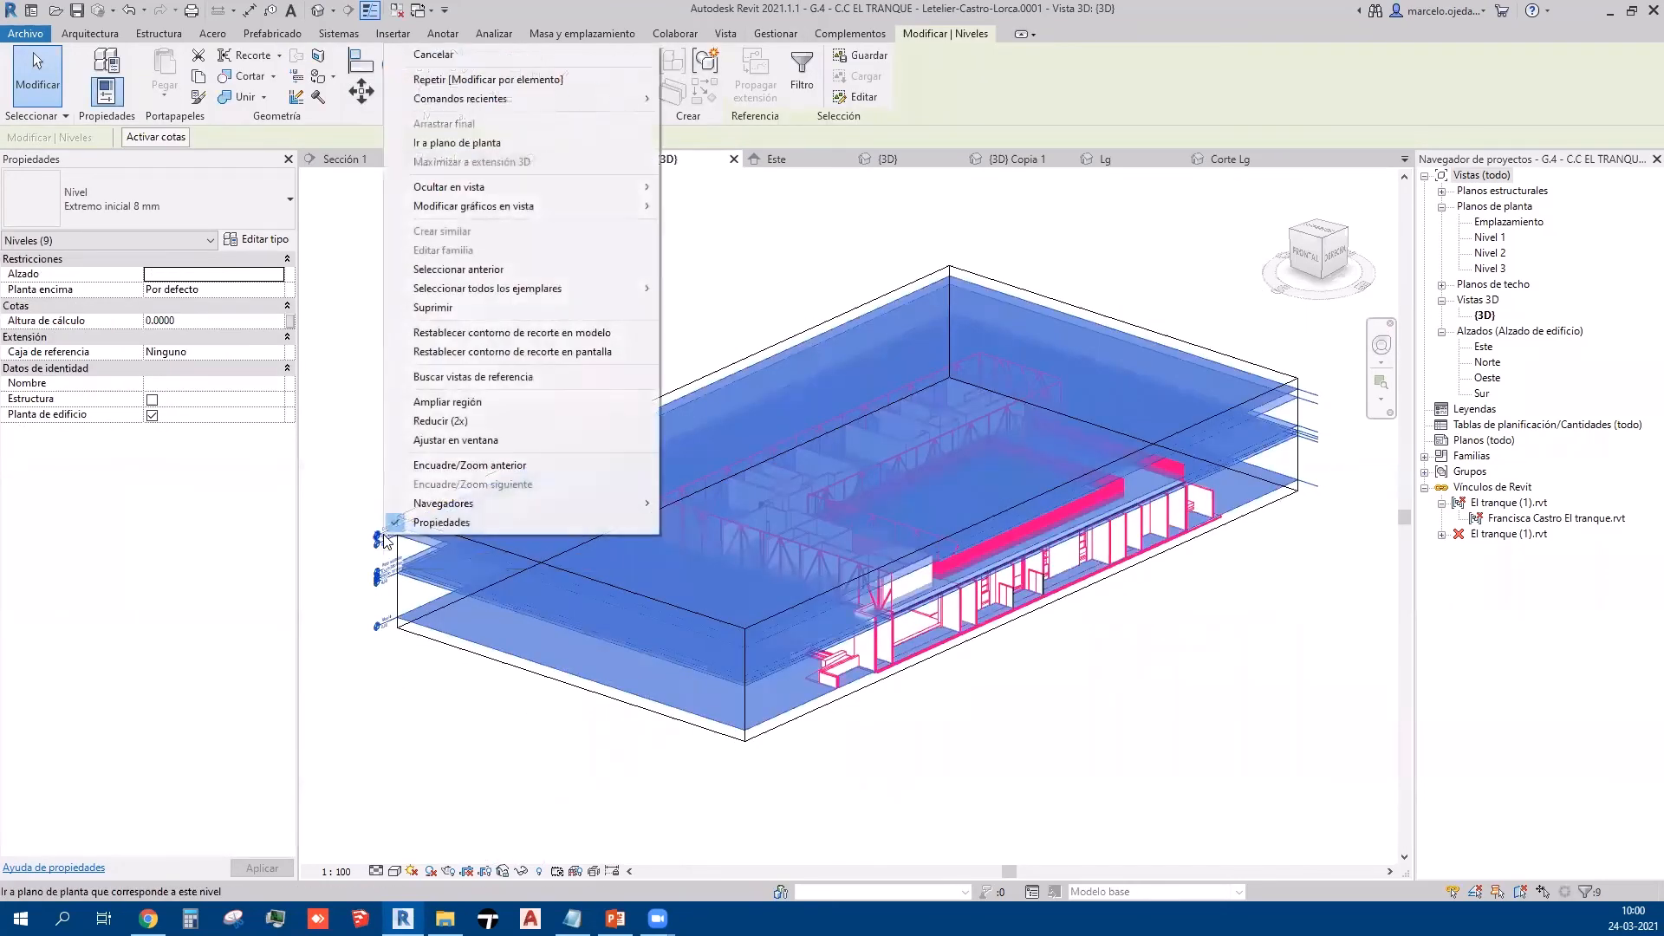
left_click(368, 302)
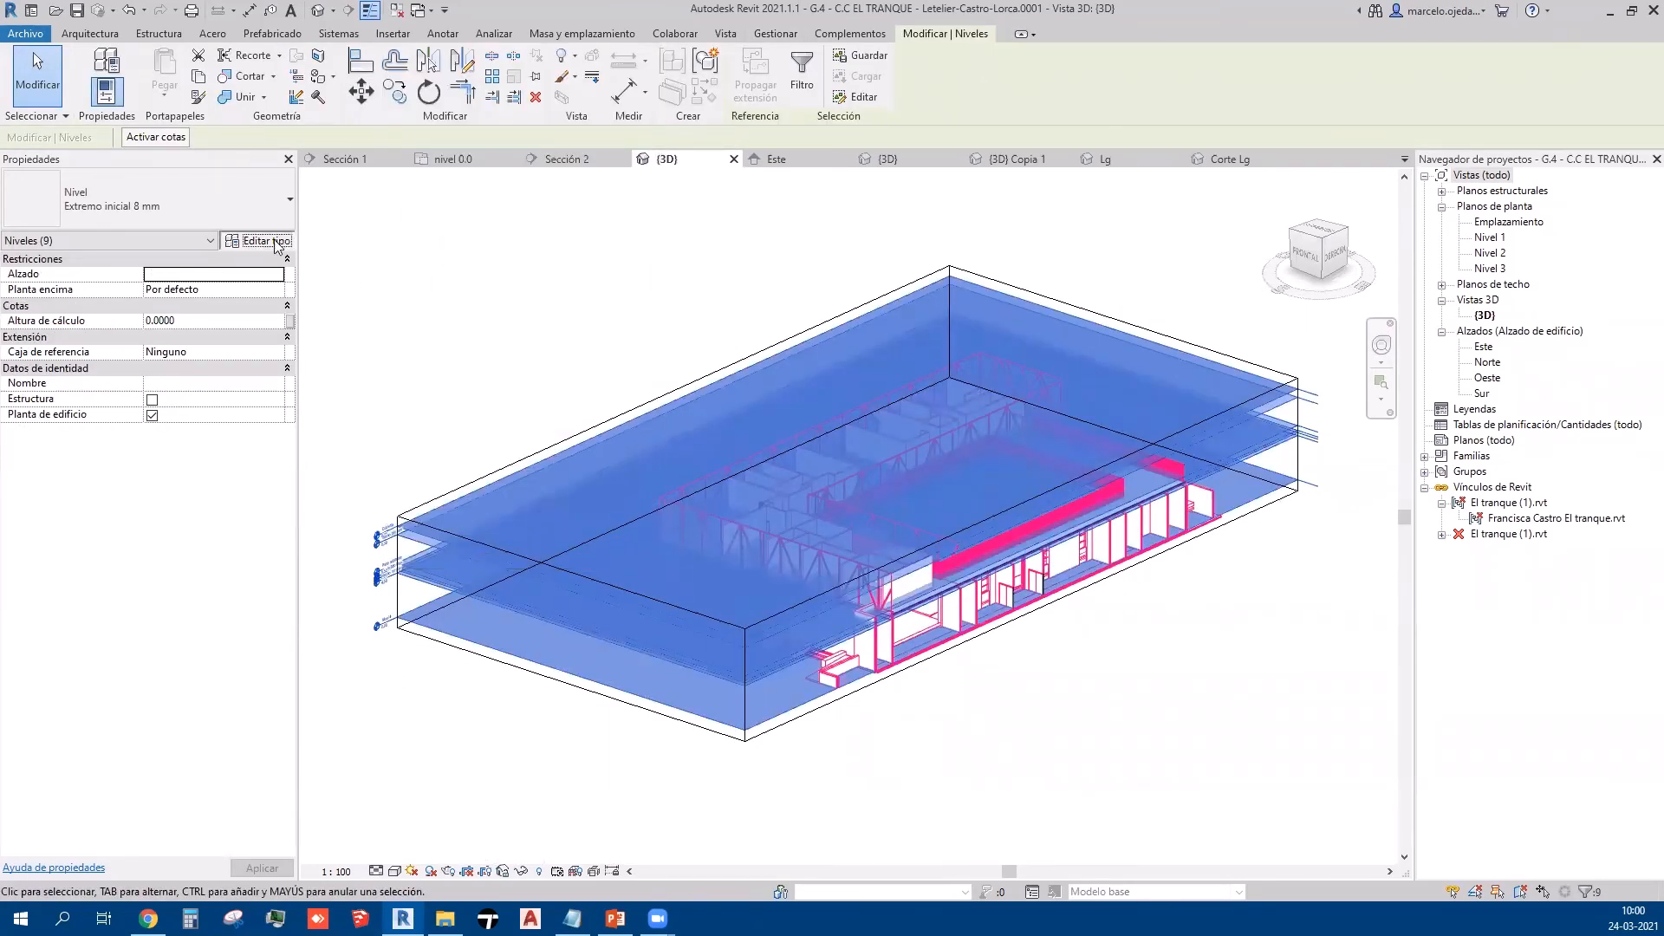
Step: Look at the Este view and the C.C. SAN GINES project's 3D view, and return to the G.4 project's 3D view
left_click(774, 159)
left_click(902, 161)
left_click(693, 165)
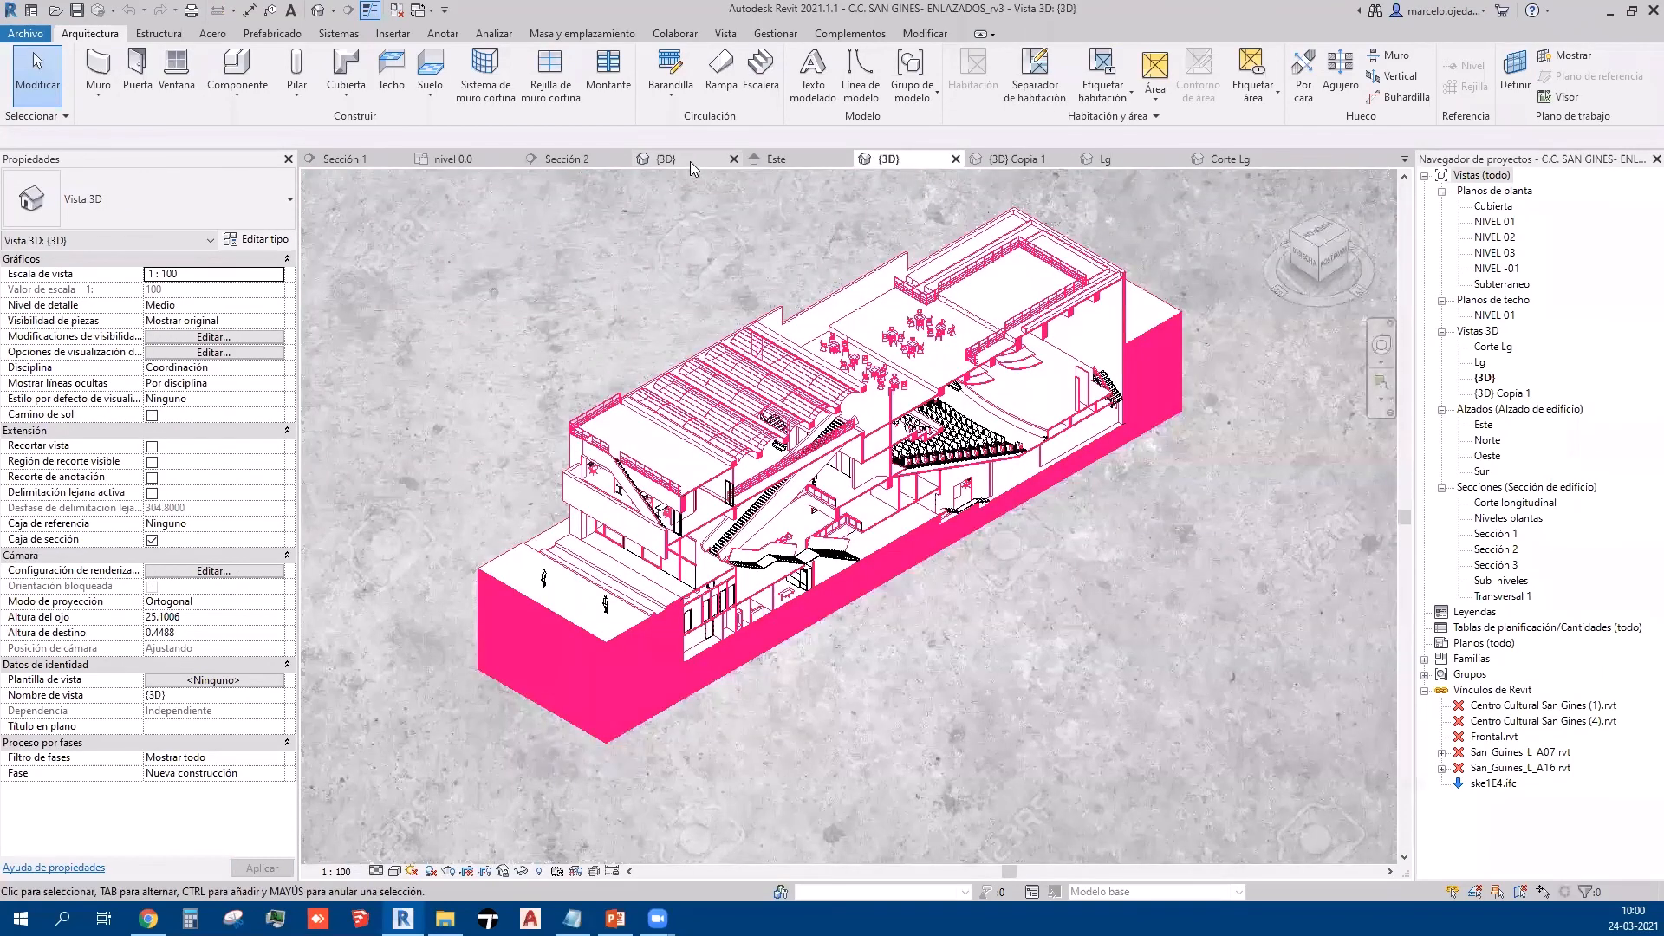